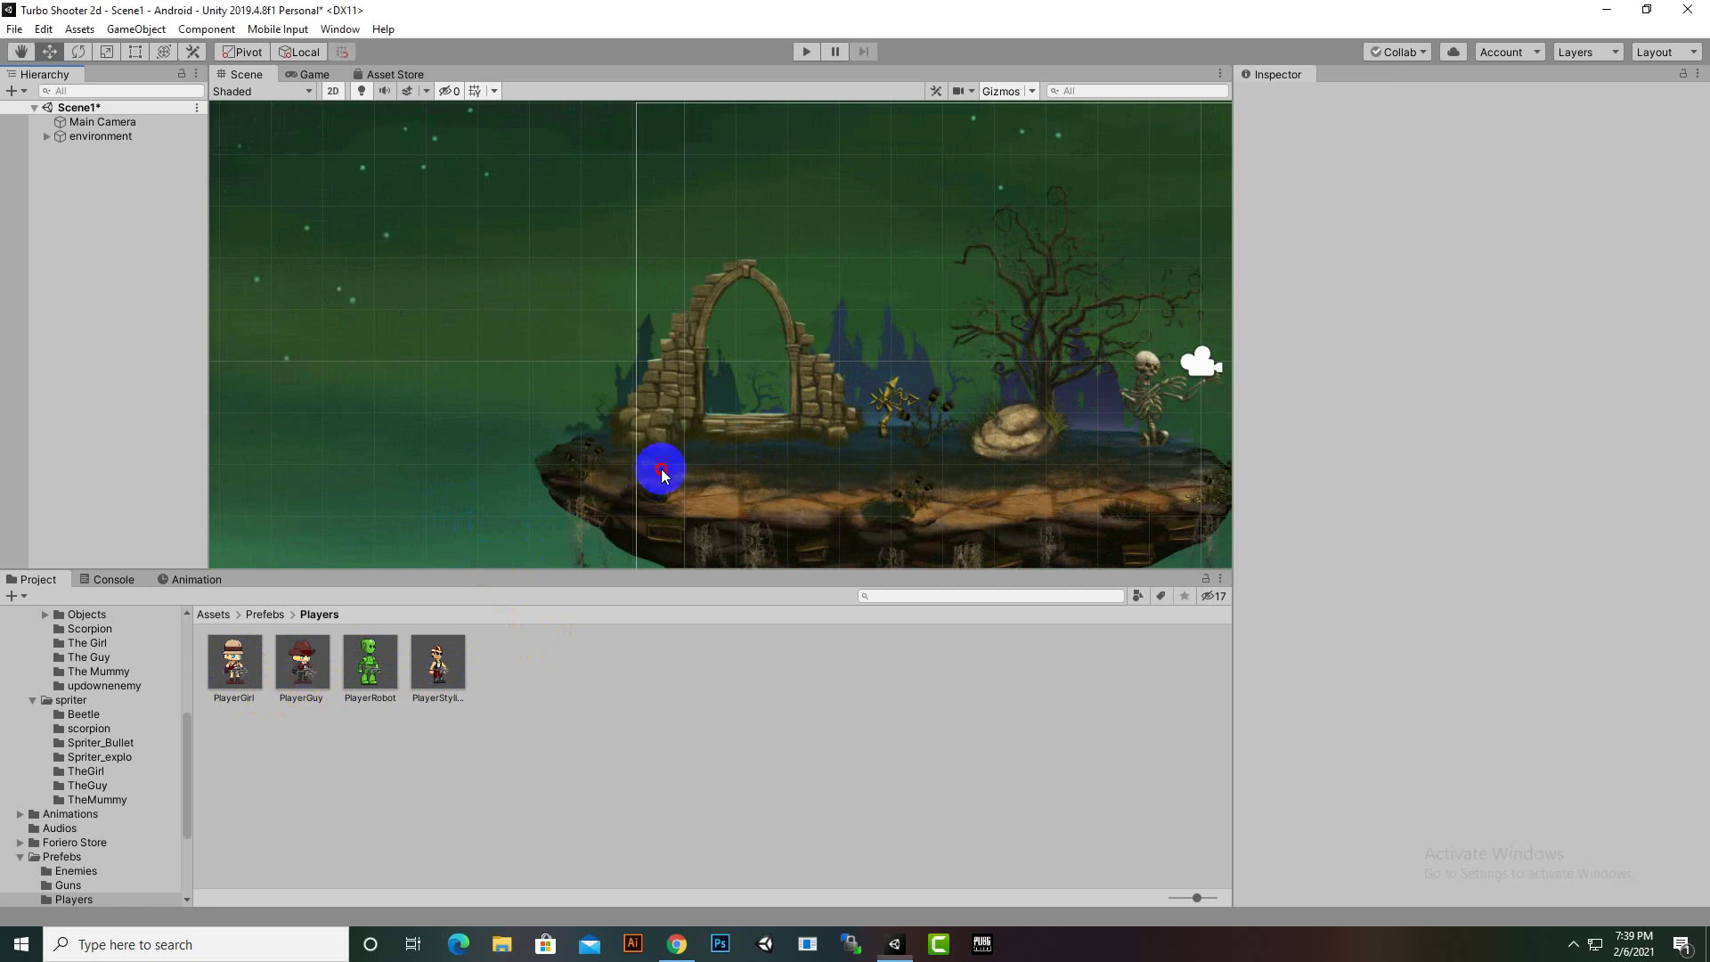
# Place the PlayerGuy prefab in the scene in front of the stone arch and preview it in the Game view
pyautogui.moveTo(318, 686); pyautogui.dragTo(765, 383)
pyautogui.scroll(-2, 762, 401)
pyautogui.click(312, 74)
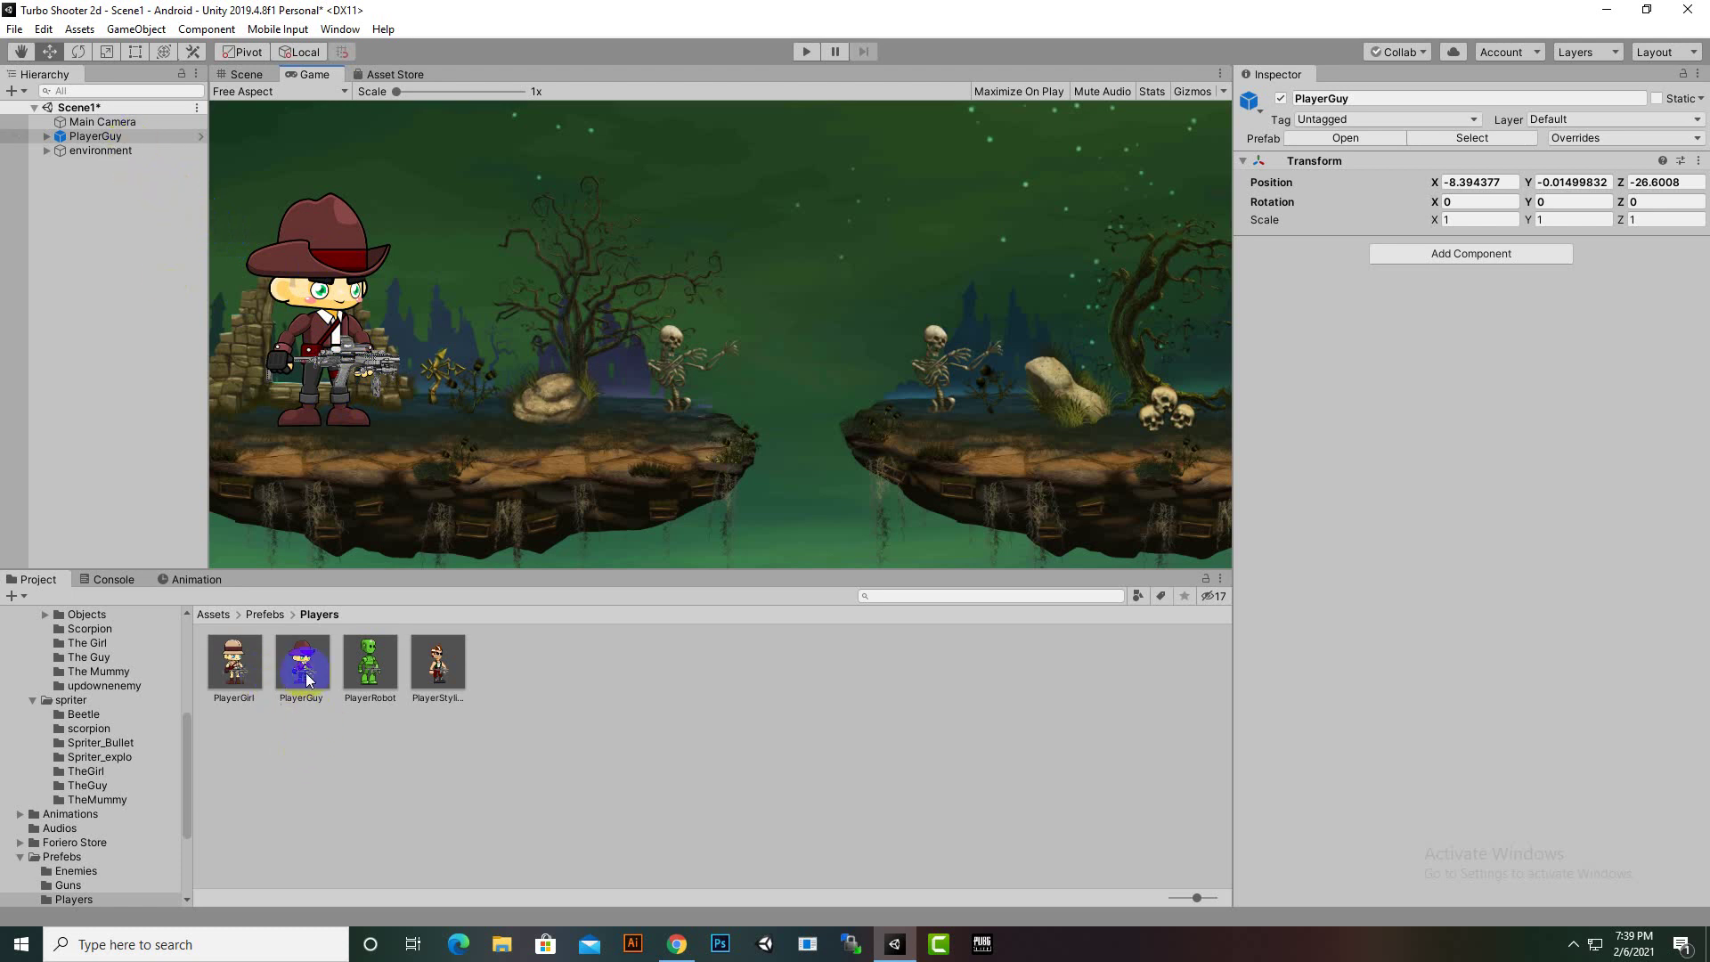
pyautogui.click(187, 135)
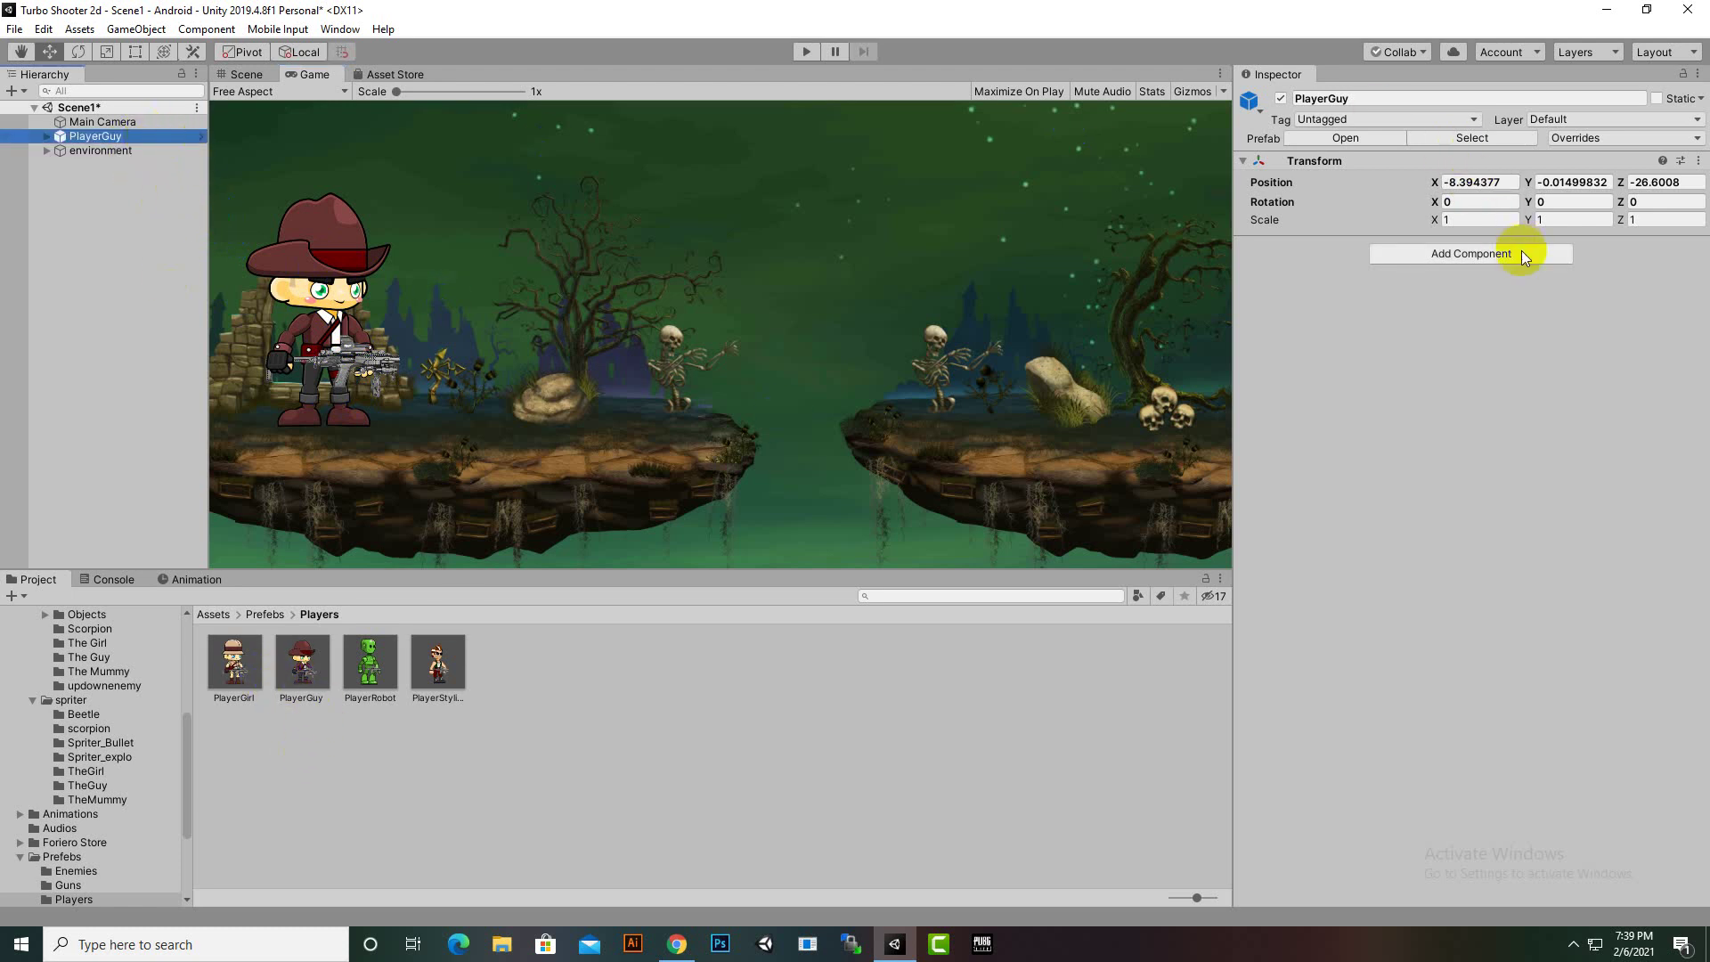
# Set the PlayerGuy instance's scale to 0.6 on X, Y and Z
pyautogui.click(1505, 221)
pyautogui.write('0.6')
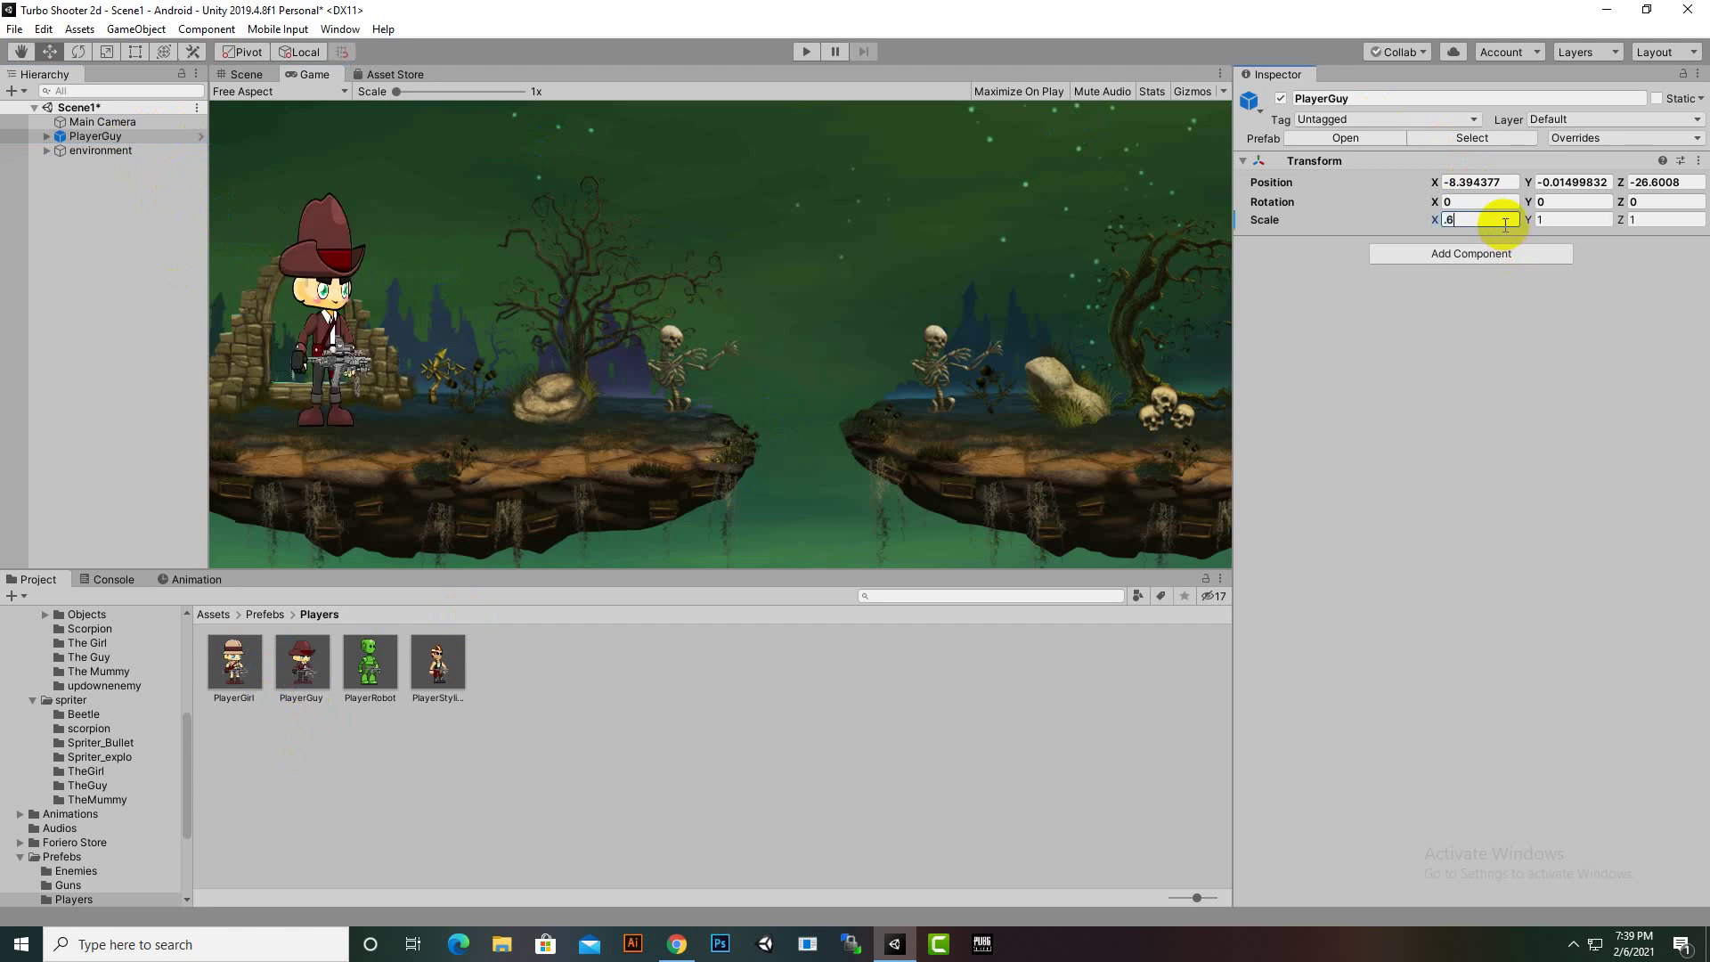
pyautogui.press('Tab')
pyautogui.write('0.6')
pyautogui.press('Tab')
pyautogui.write('.65')
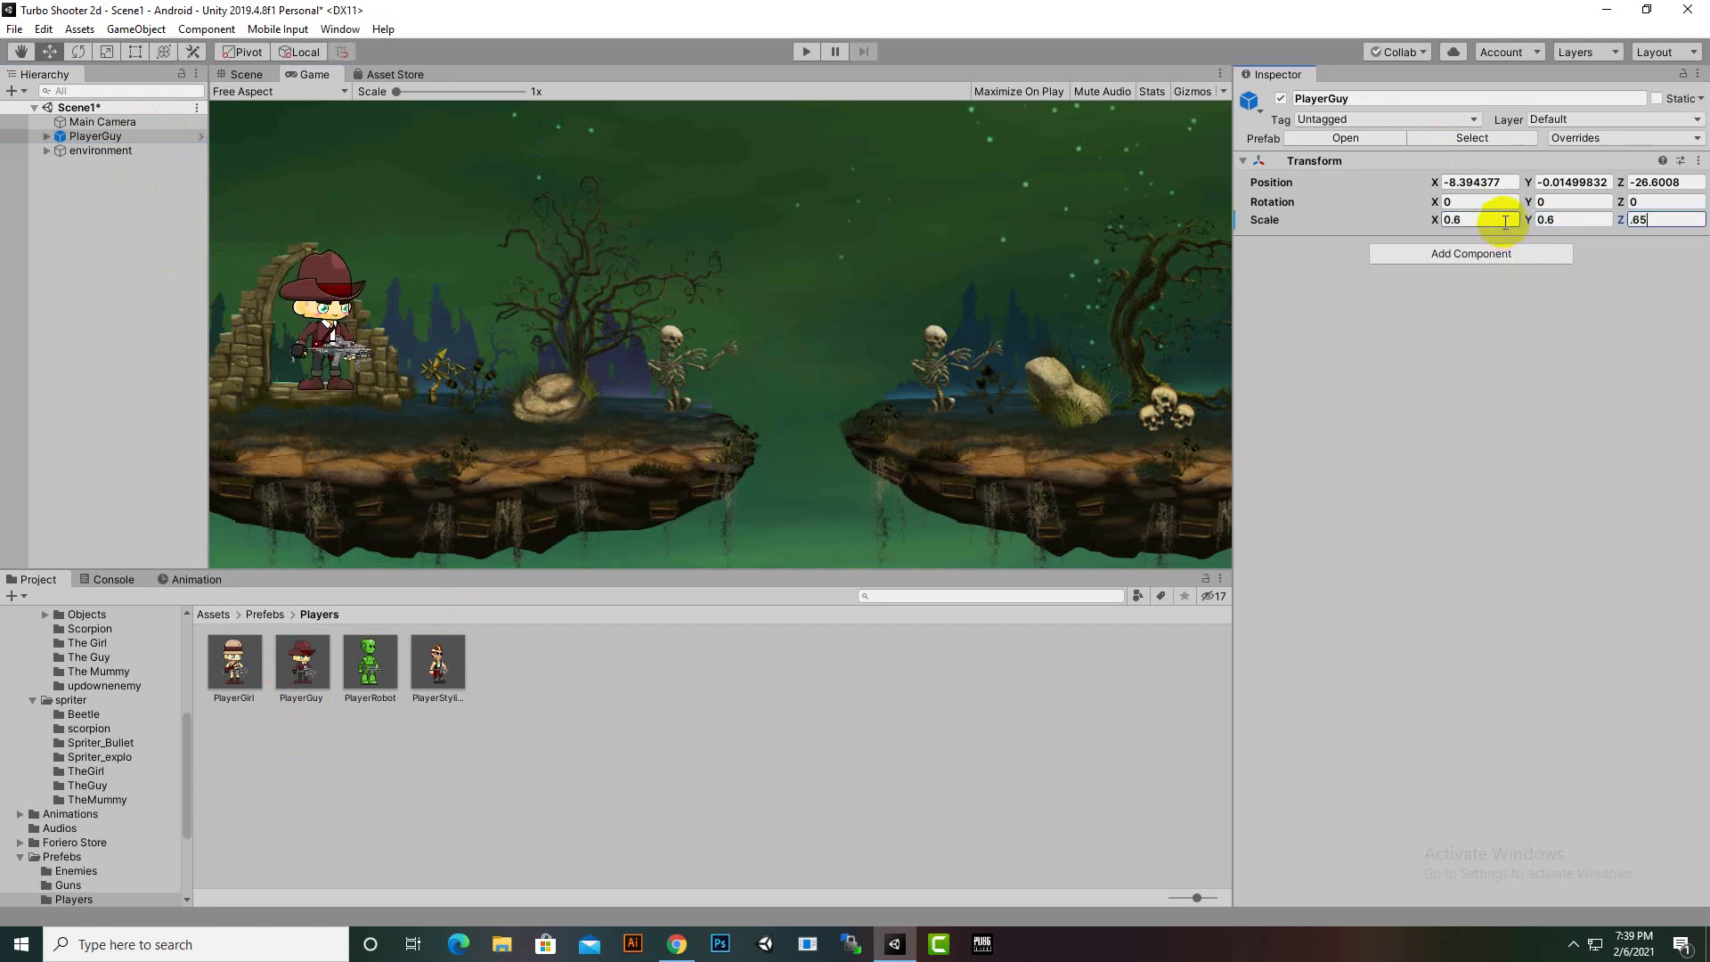
pyautogui.press('BackSpace')
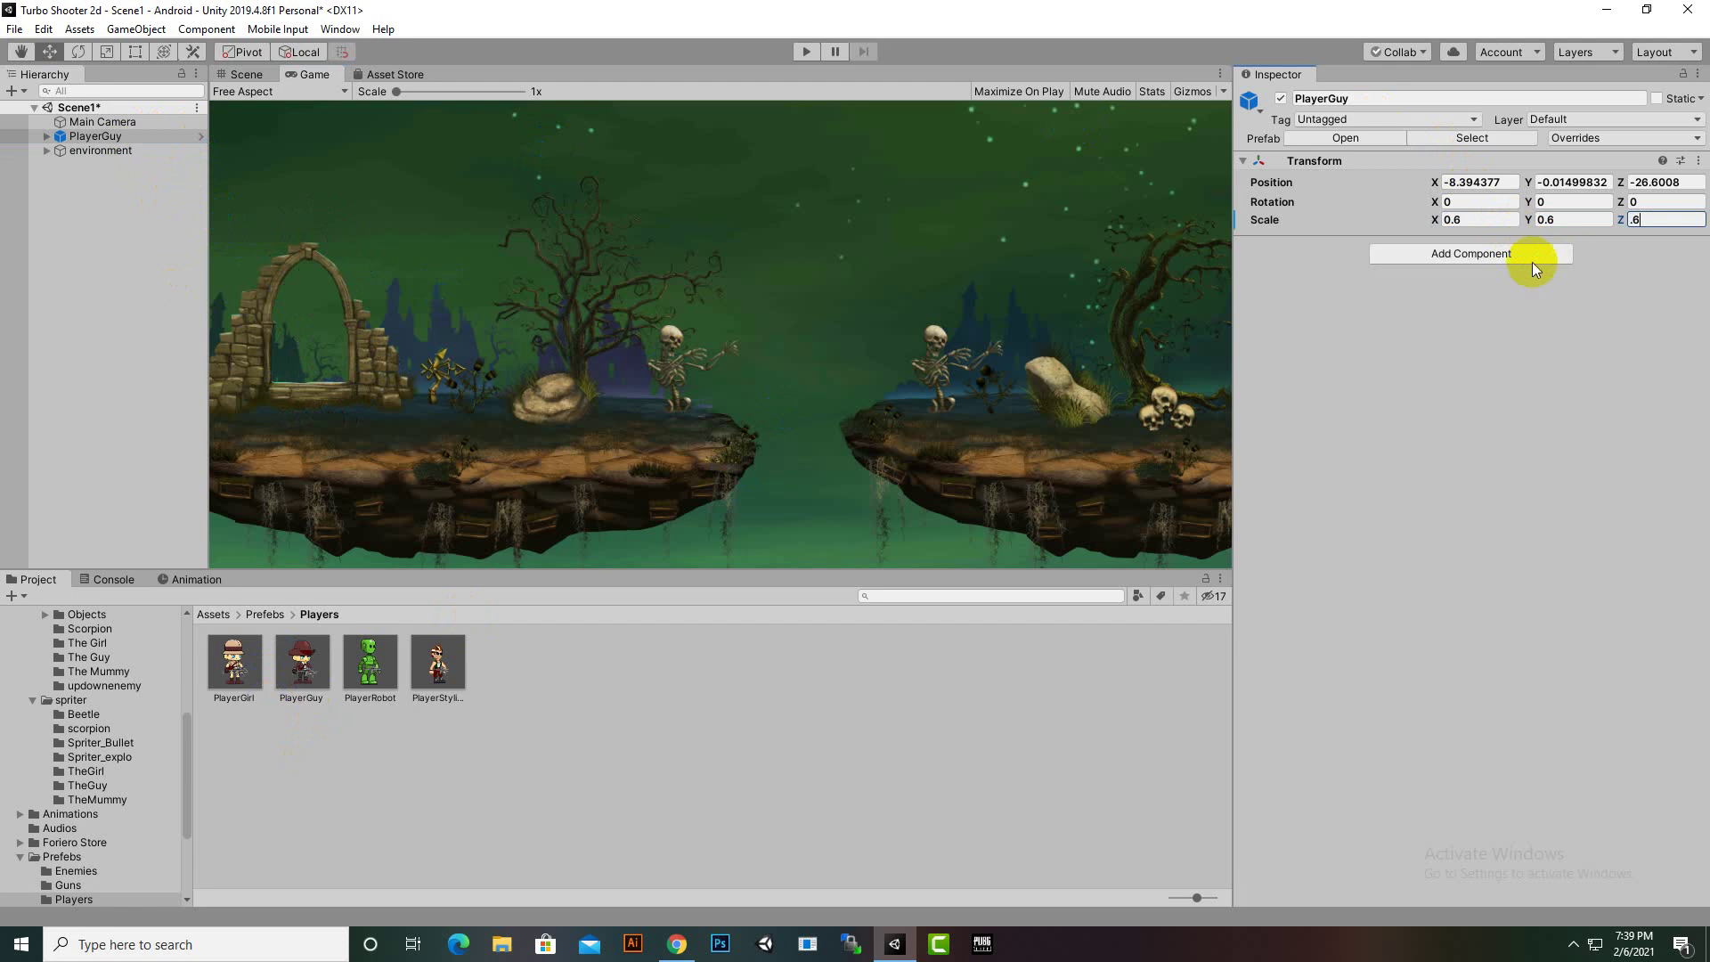
pyautogui.click(613, 432)
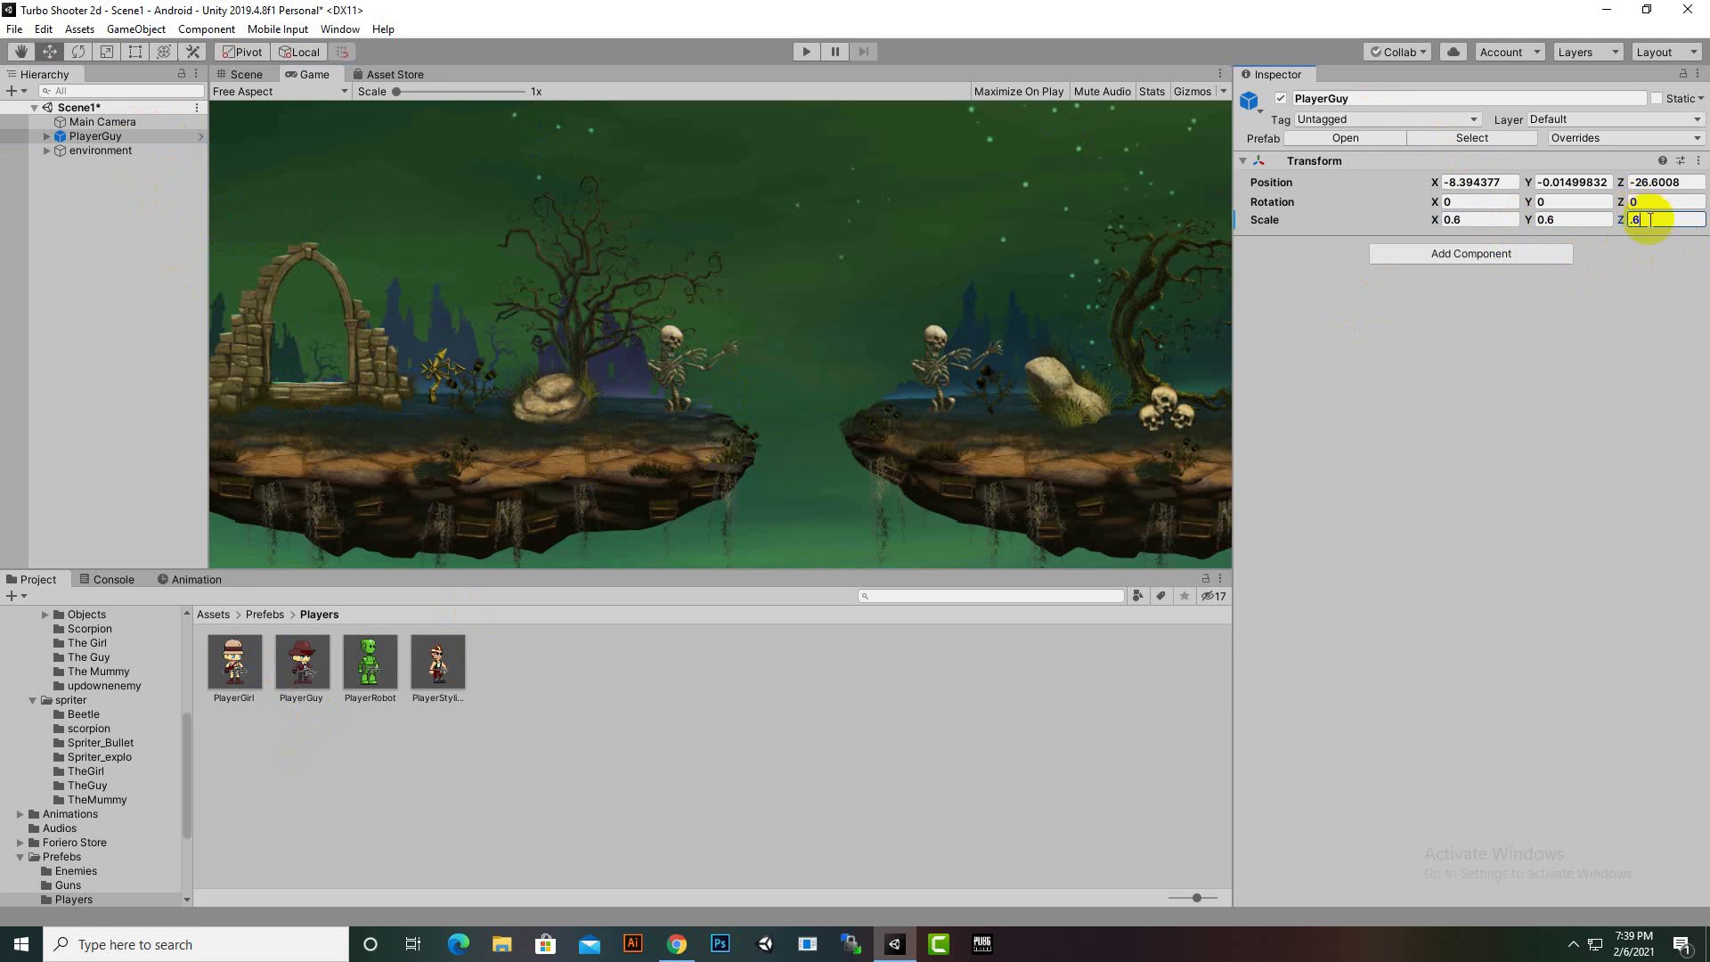
# Try 0 and 5 as PlayerGuy's Z scale, and settle on 1
pyautogui.write('0')
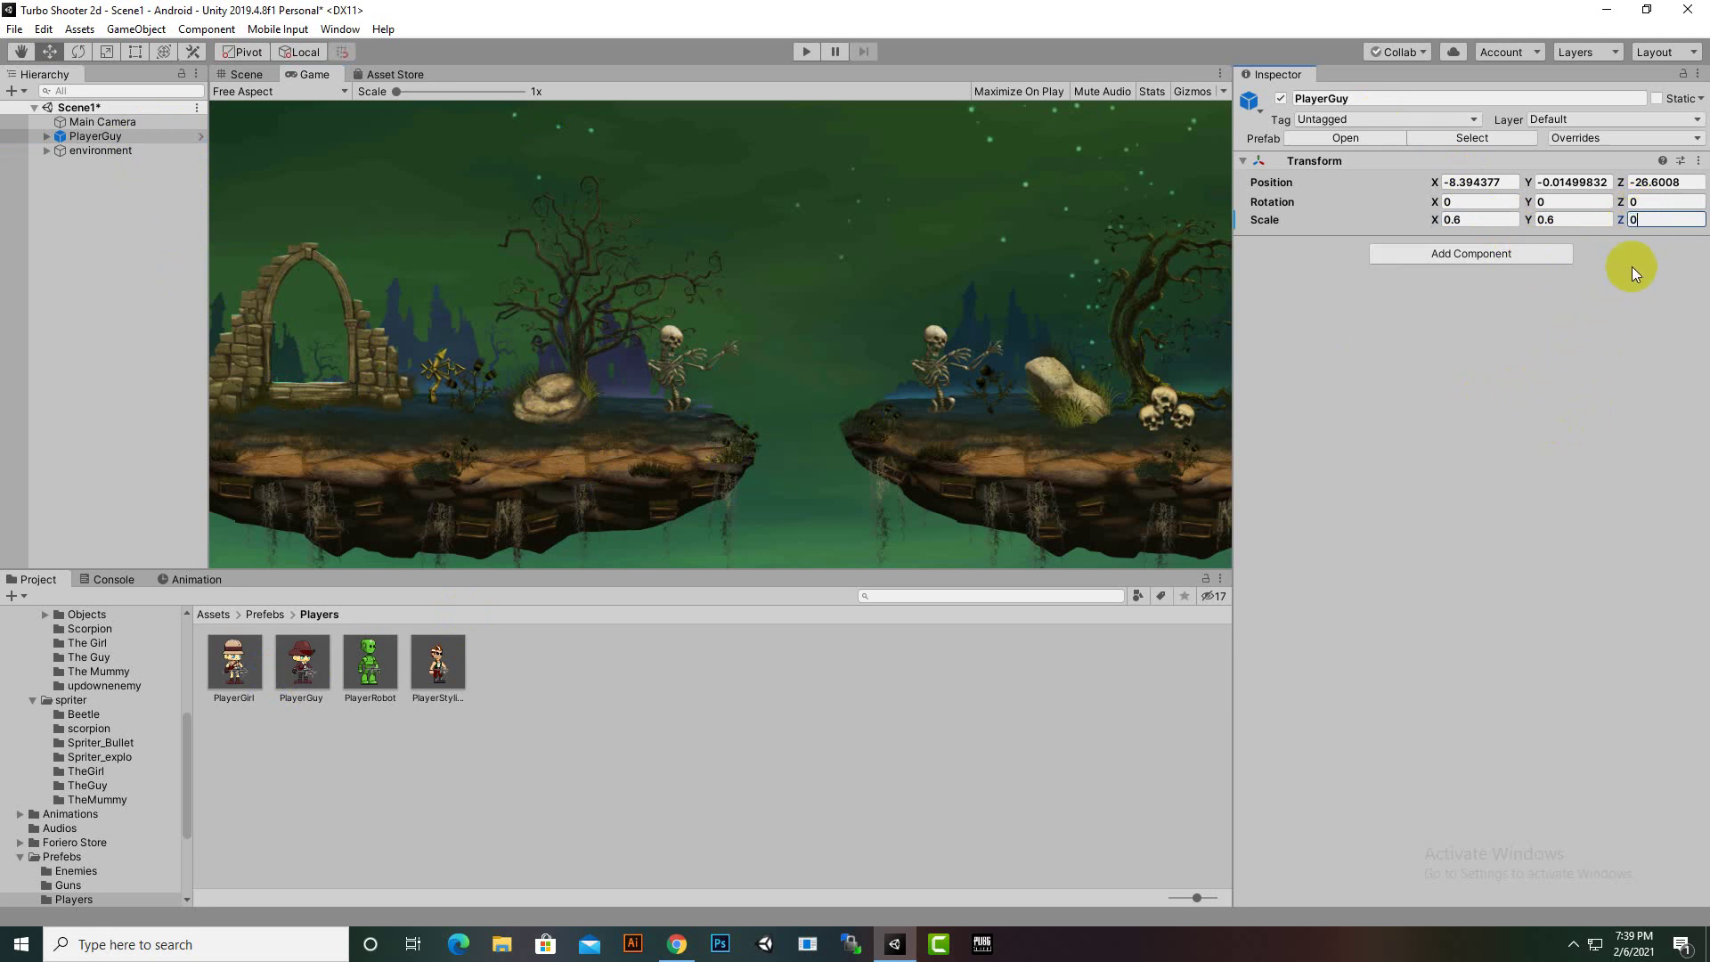
pyautogui.click(953, 317)
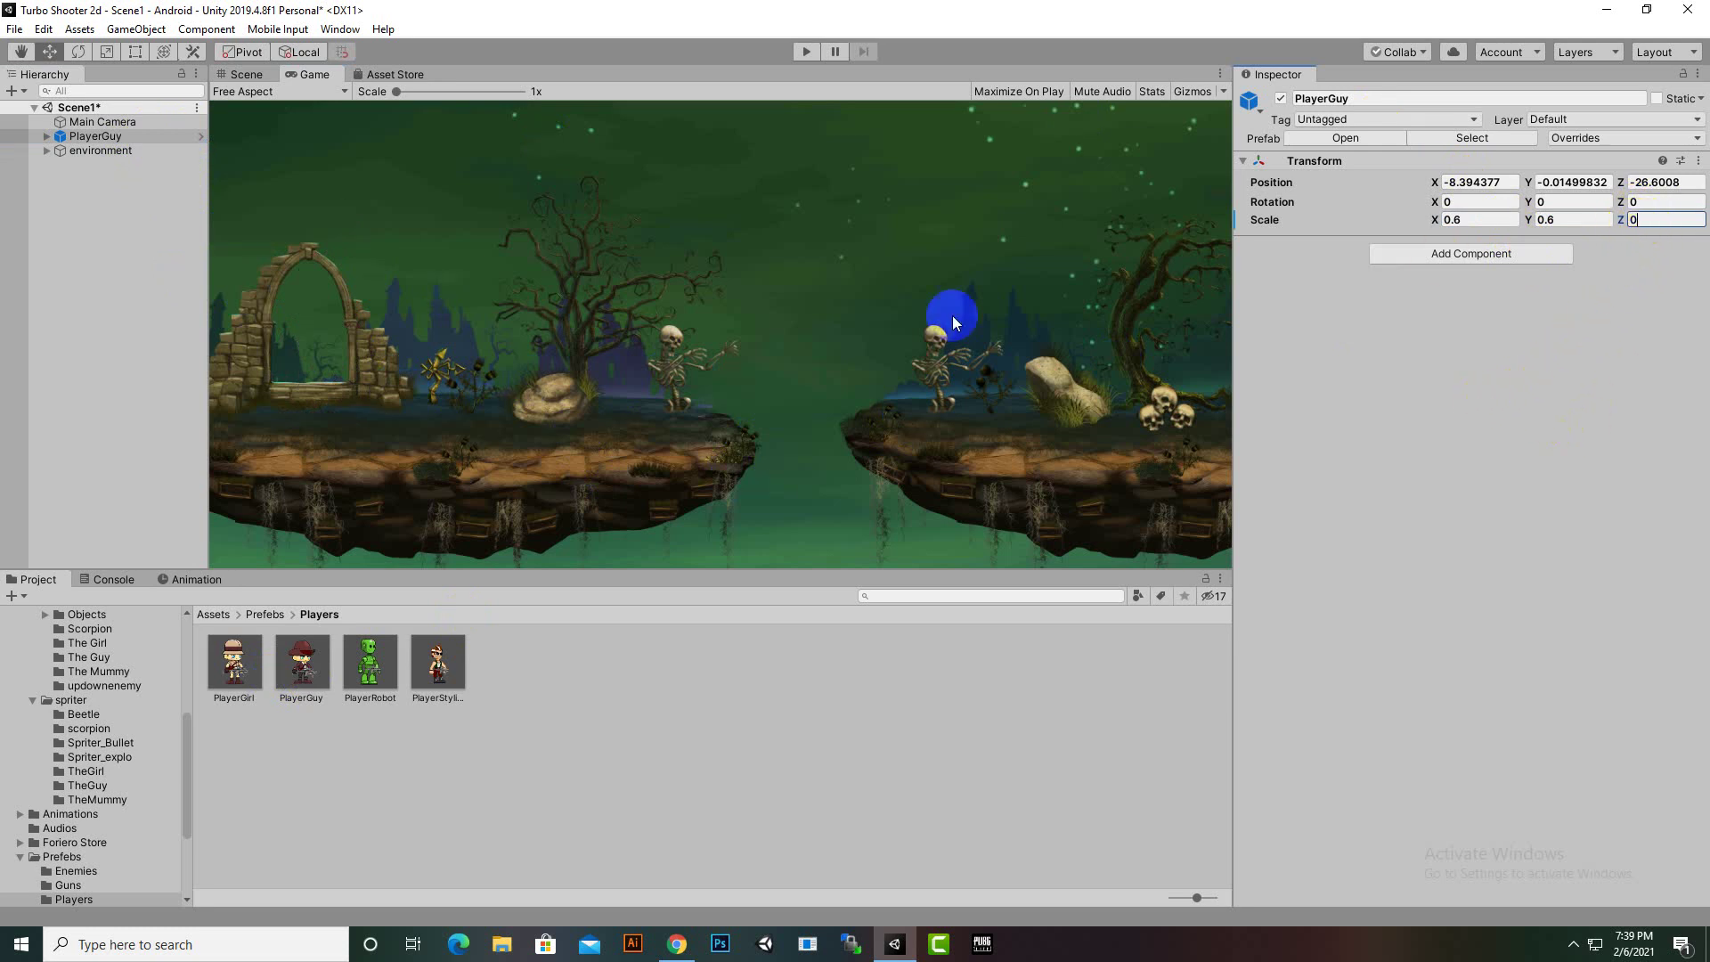
pyautogui.click(1633, 220)
pyautogui.write('5')
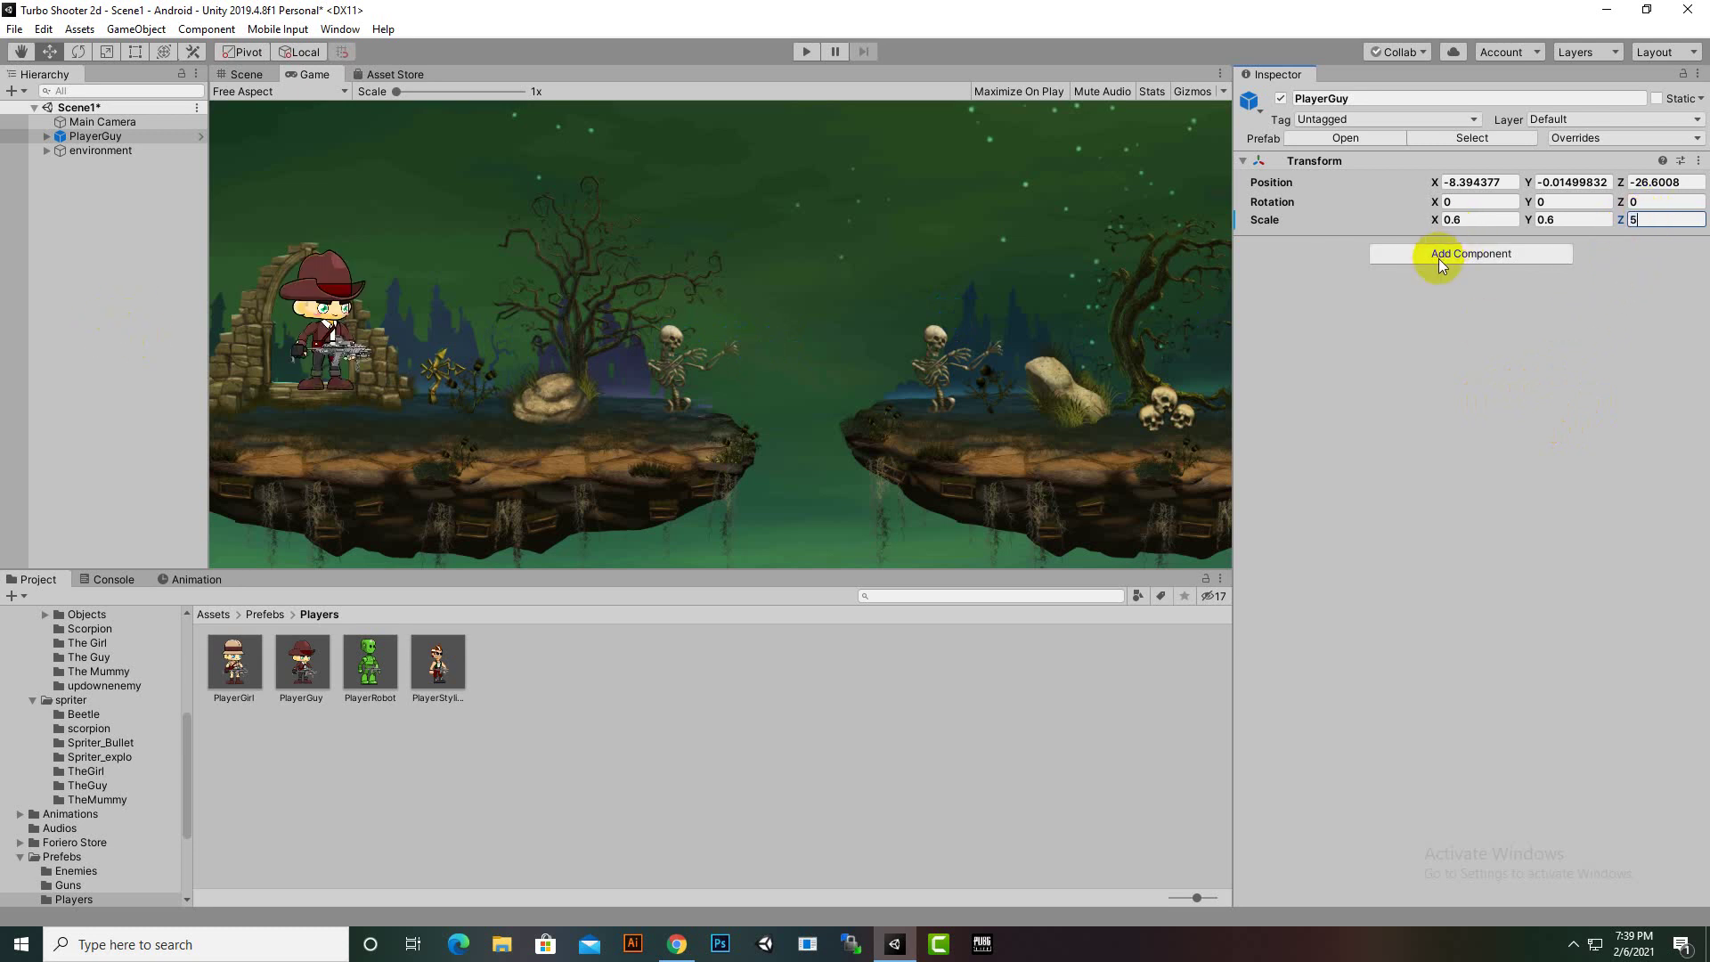
pyautogui.press('BackSpace')
pyautogui.write('1')
pyautogui.click(89, 136)
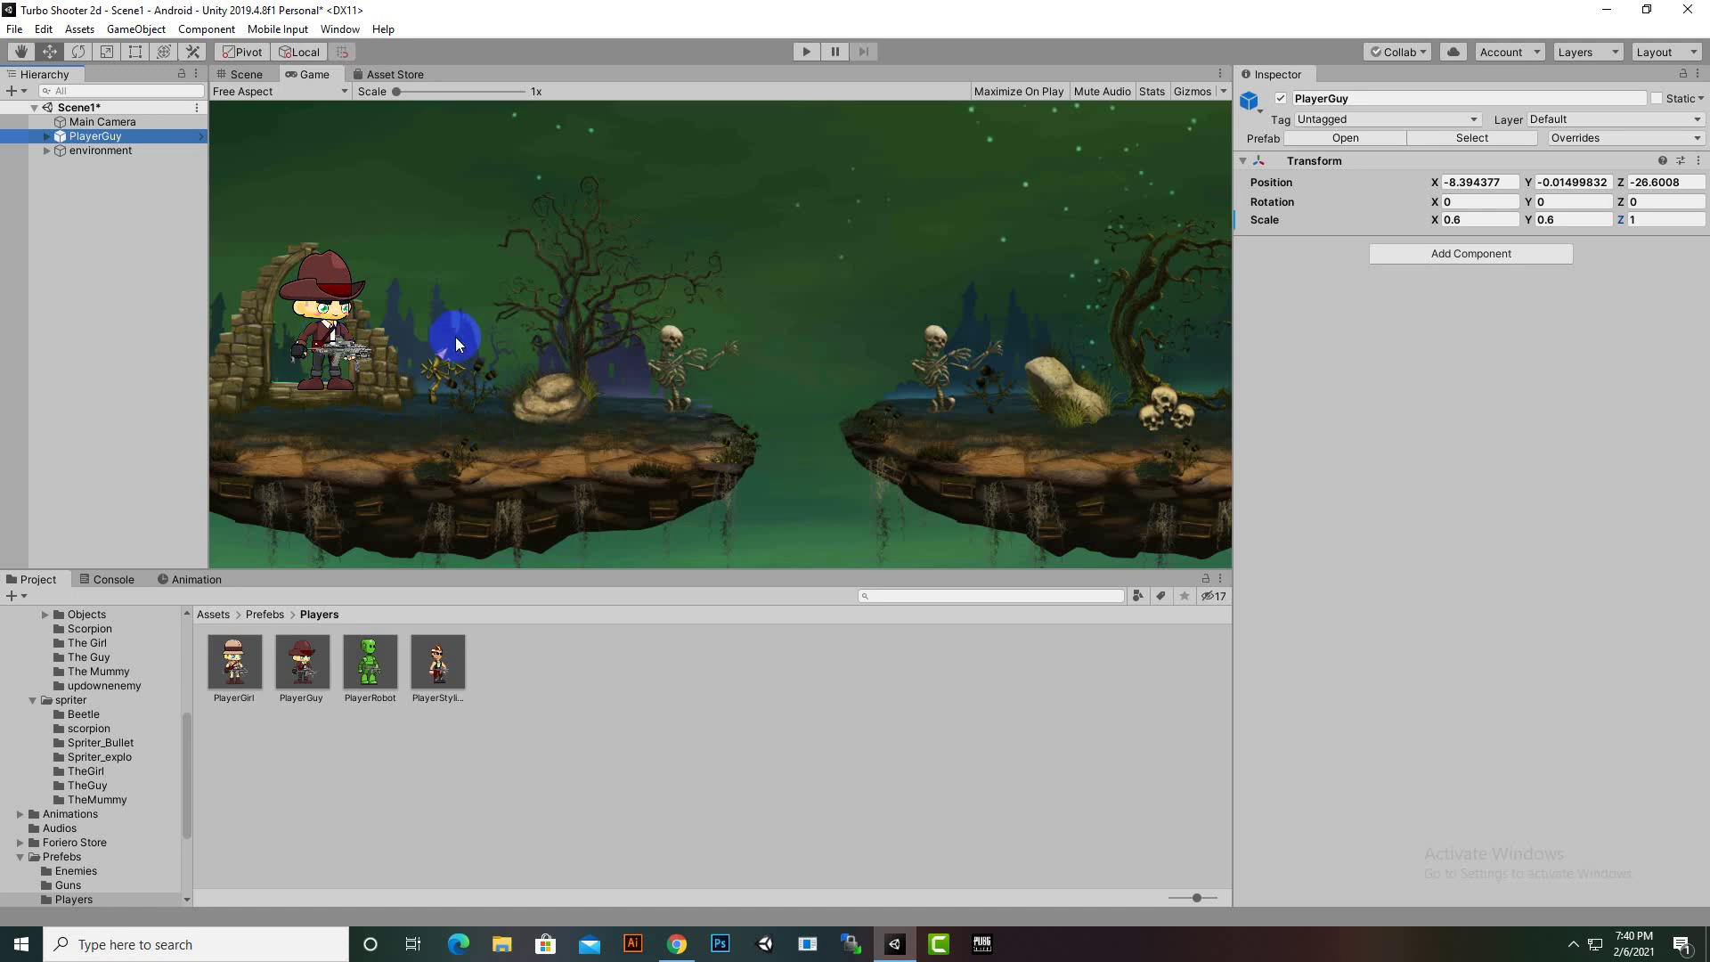
# Set the PlayerGuy instance's X and Y scale to 0.7 while viewing it in the Scene view
pyautogui.click(247, 75)
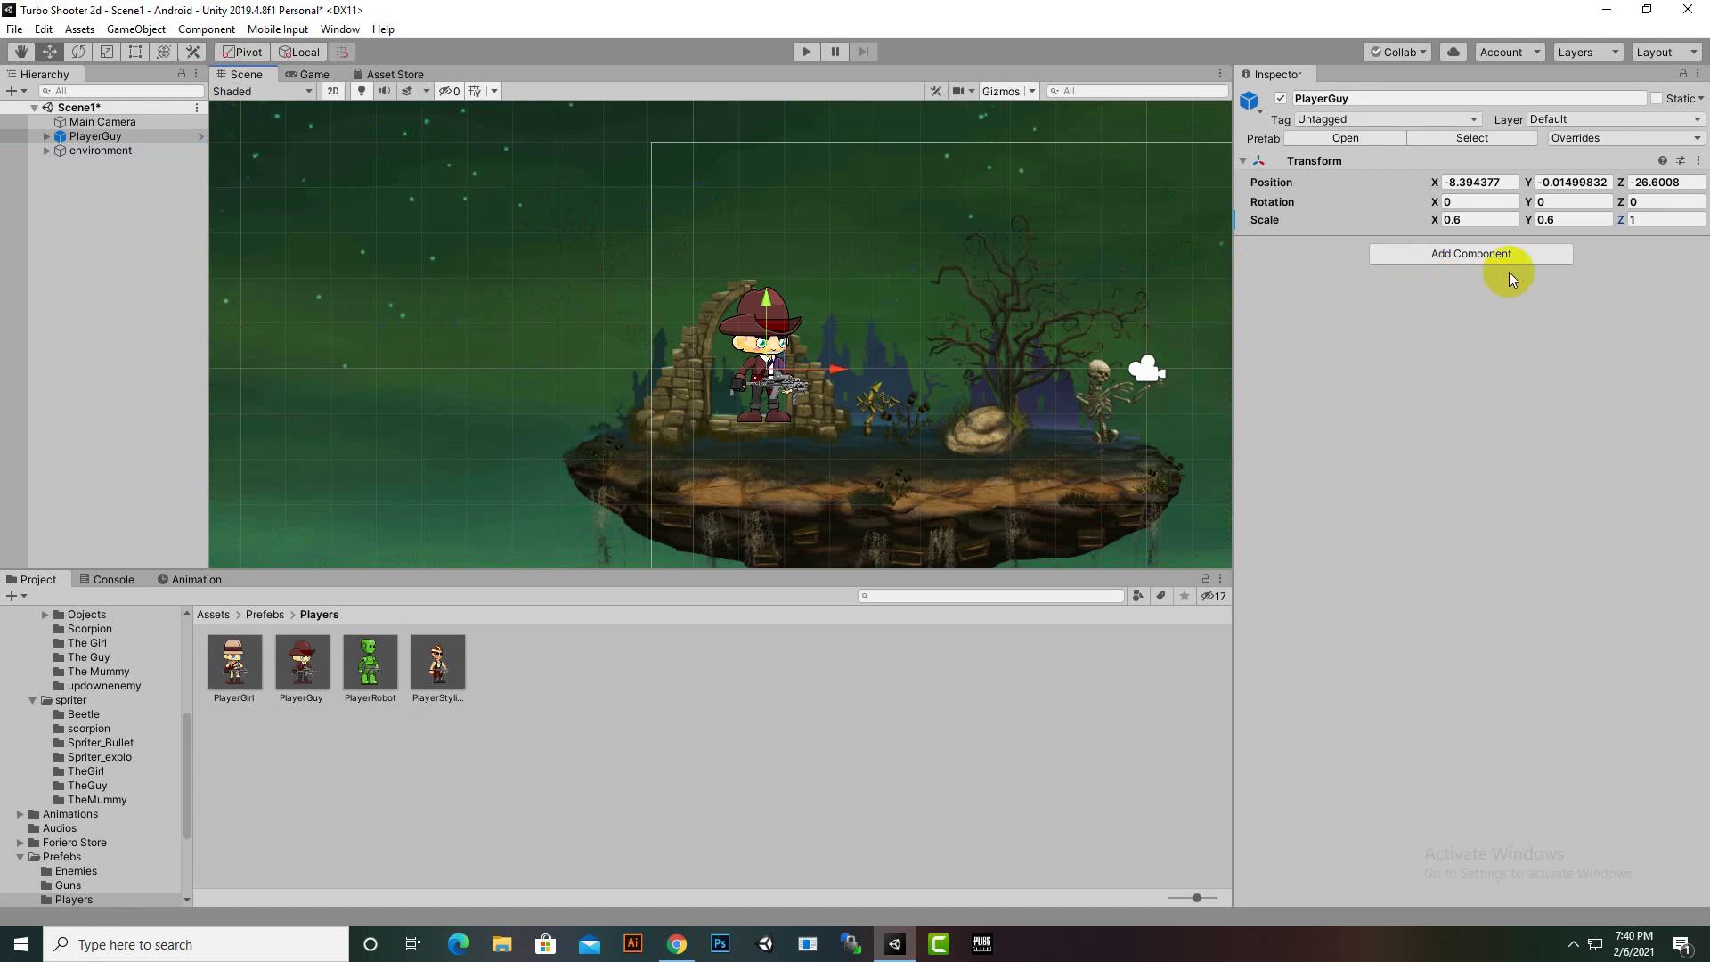
pyautogui.click(1497, 221)
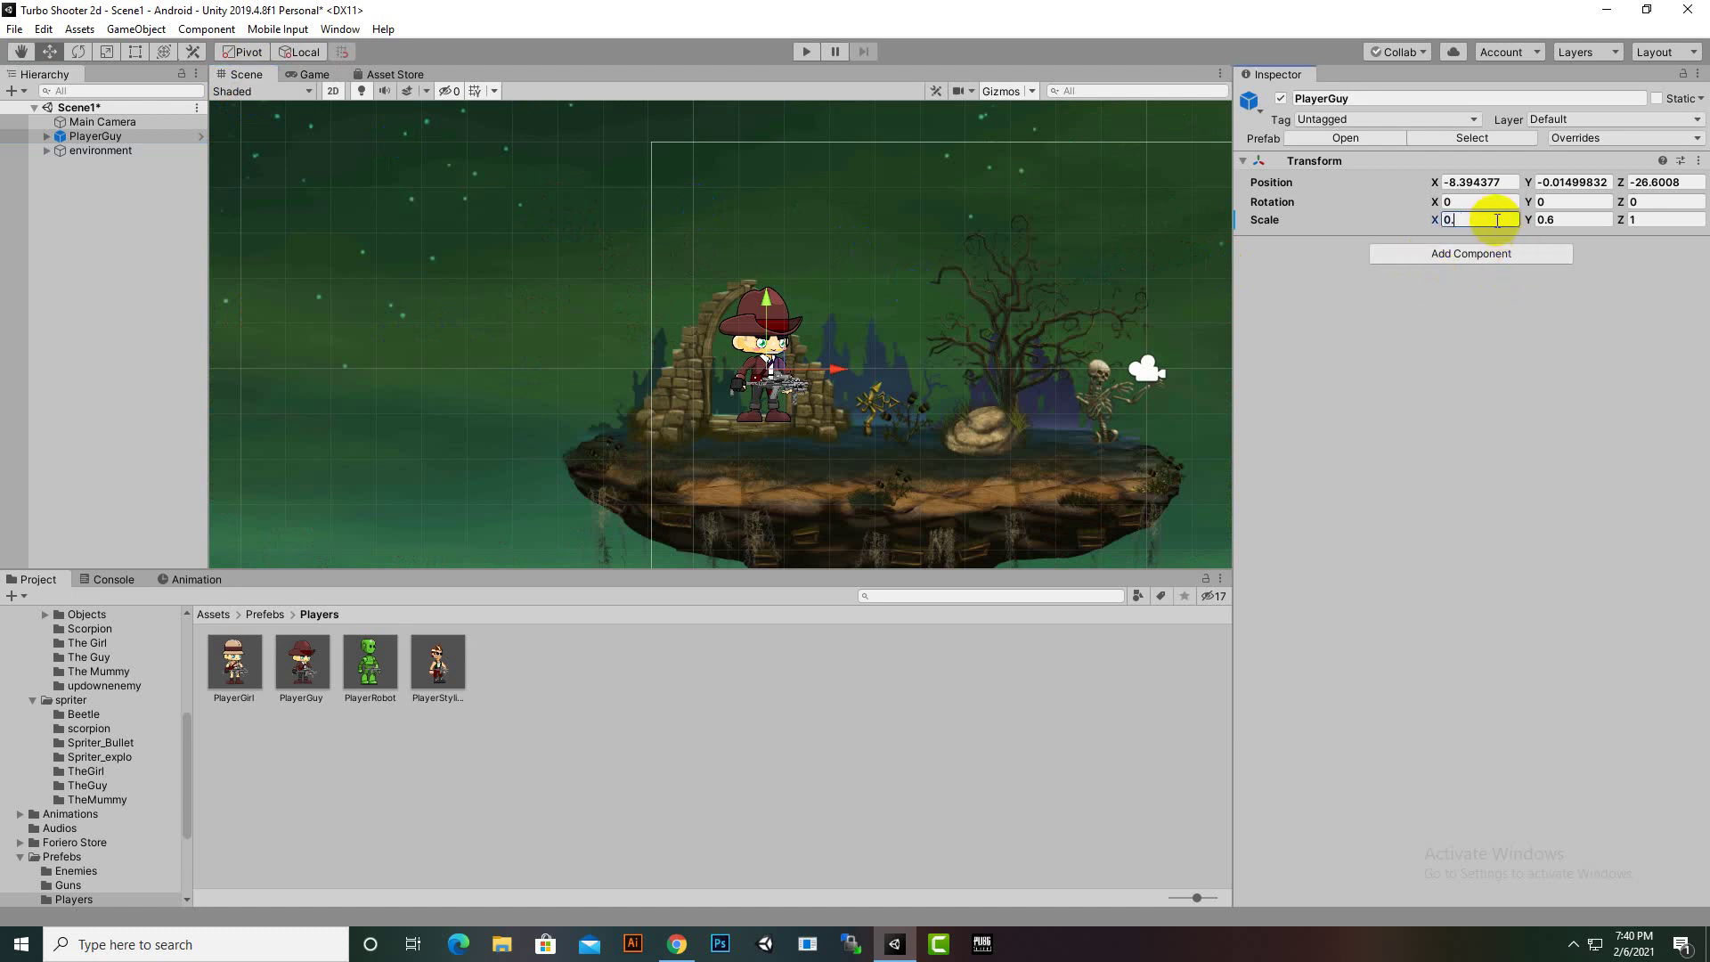
pyautogui.write('7')
pyautogui.press('Tab')
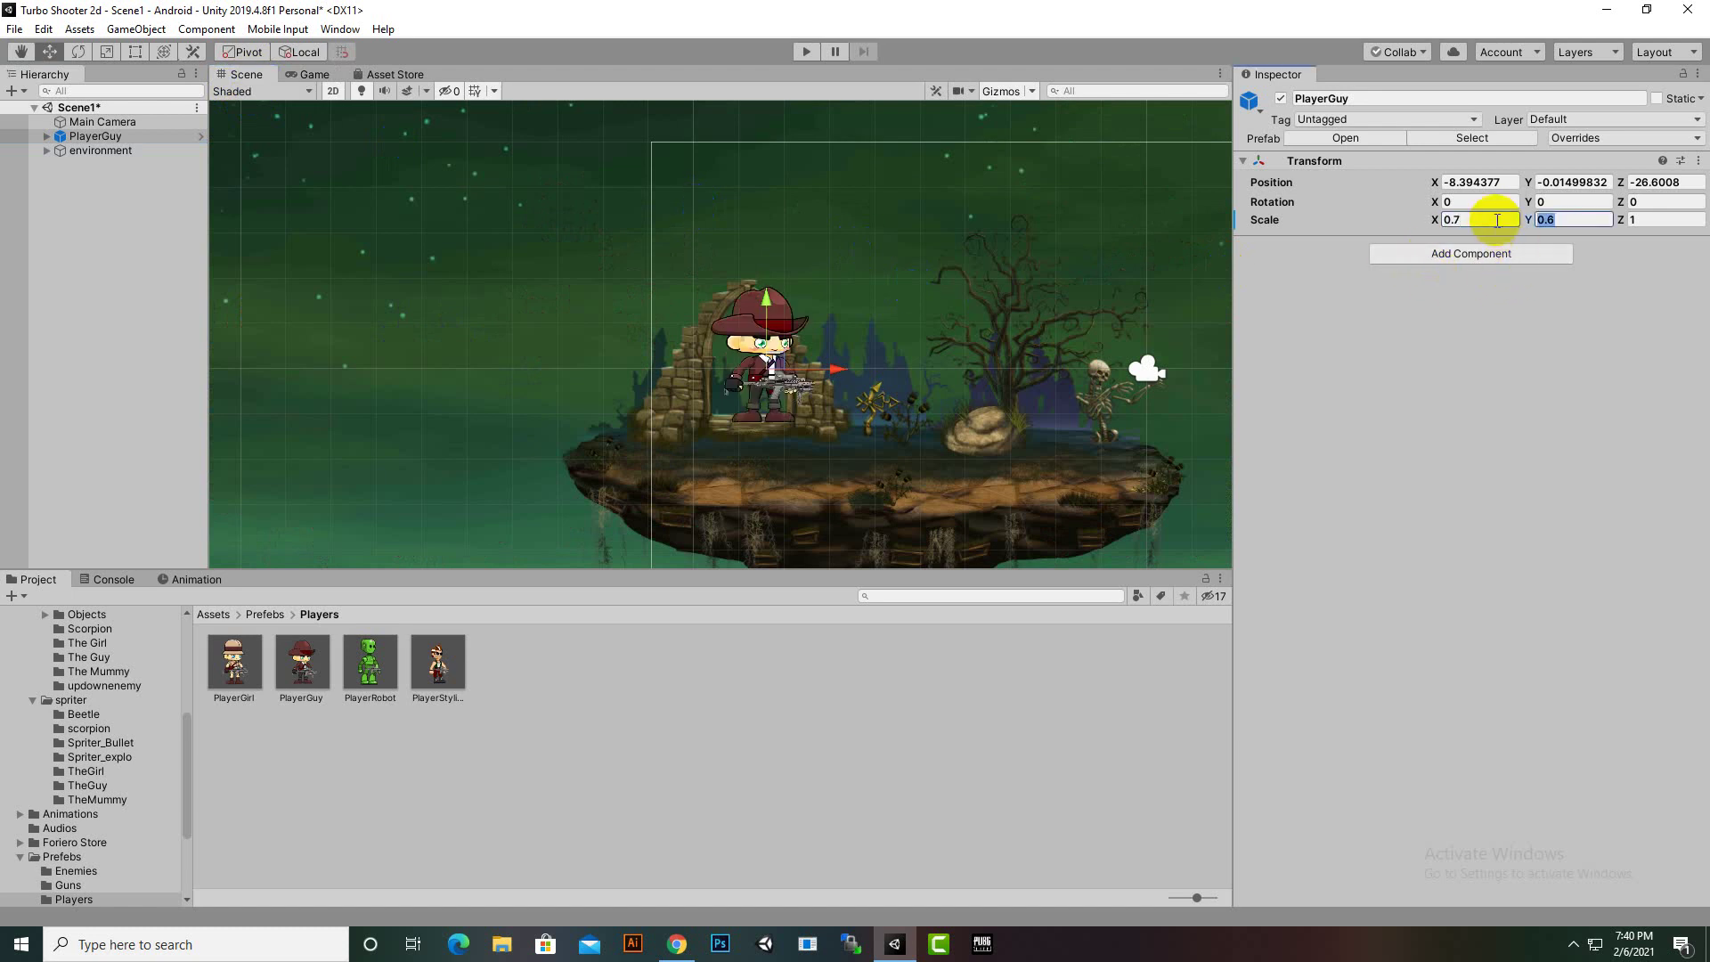
pyautogui.write('.7')
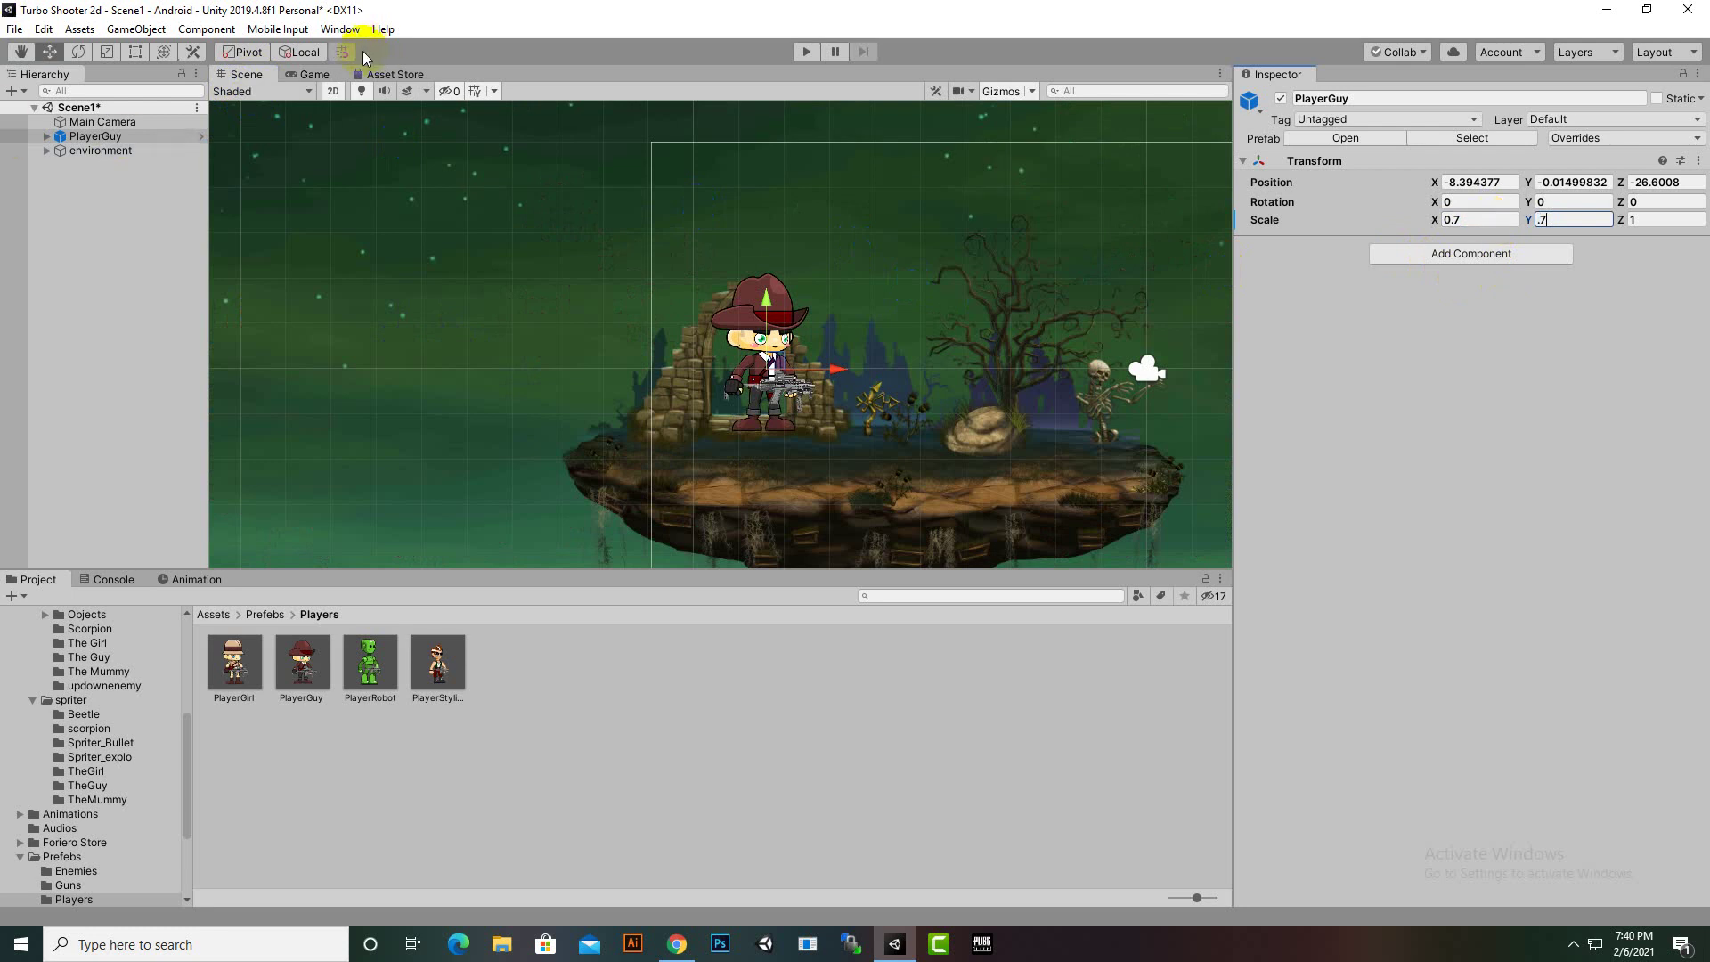
# Preview the resized PlayerGuy in the Game view and delete the instance from the scene
pyautogui.click(321, 77)
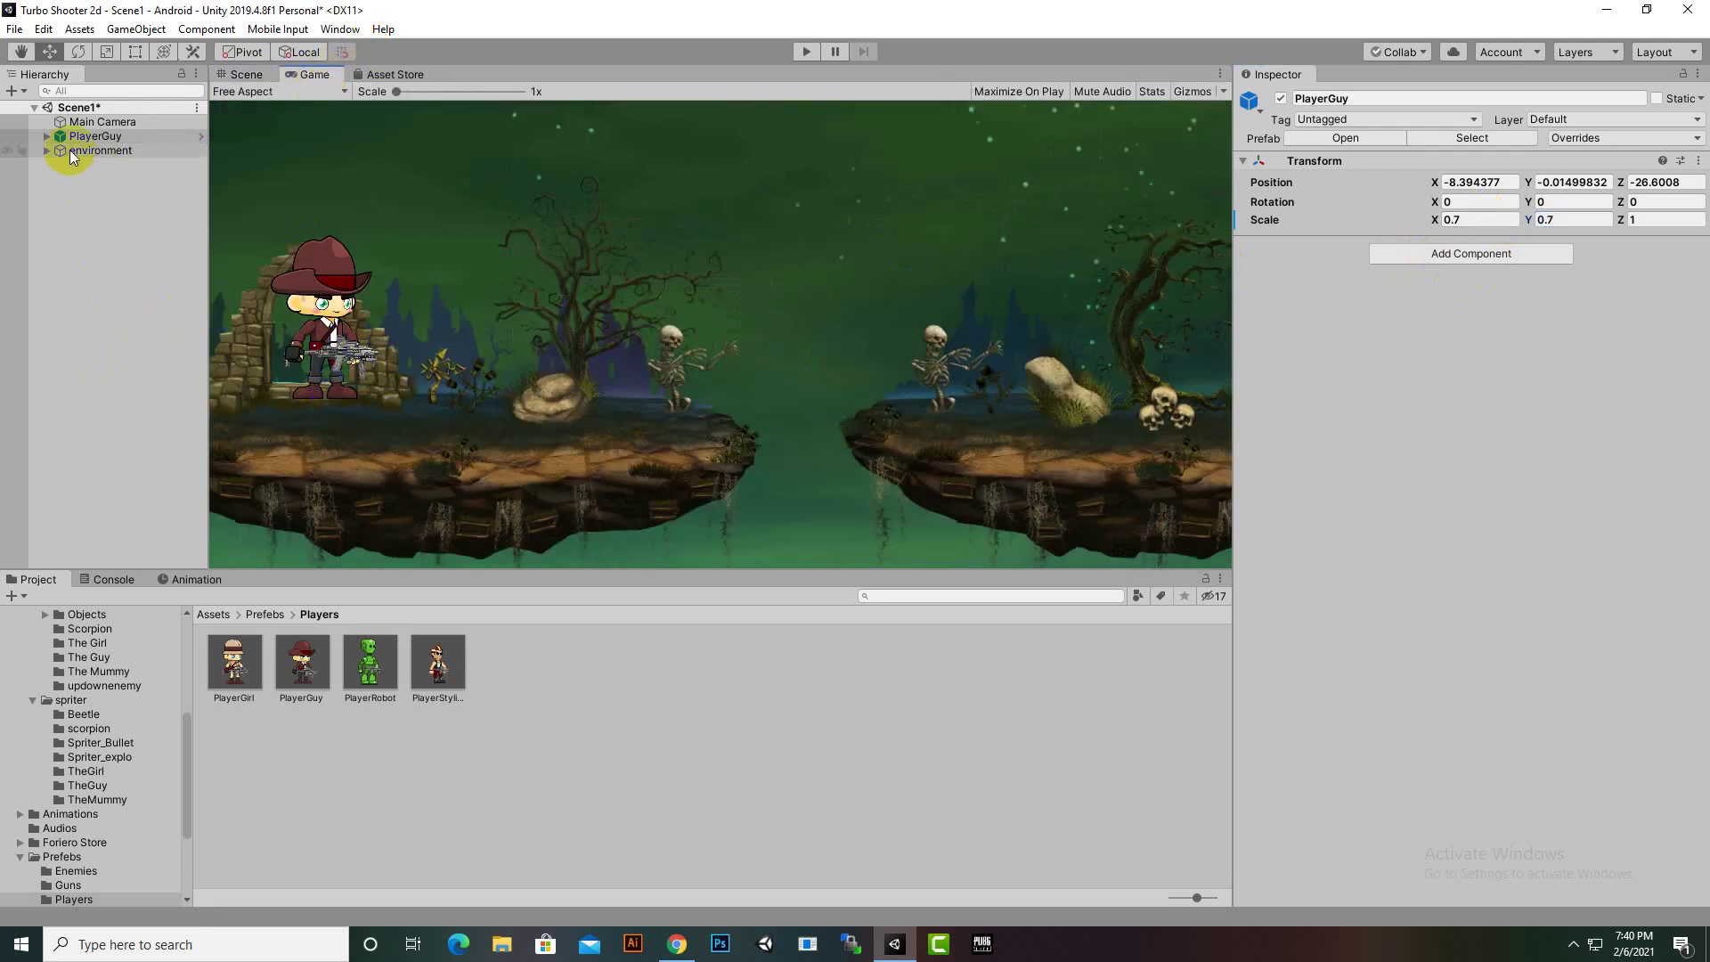
pyautogui.click(89, 138)
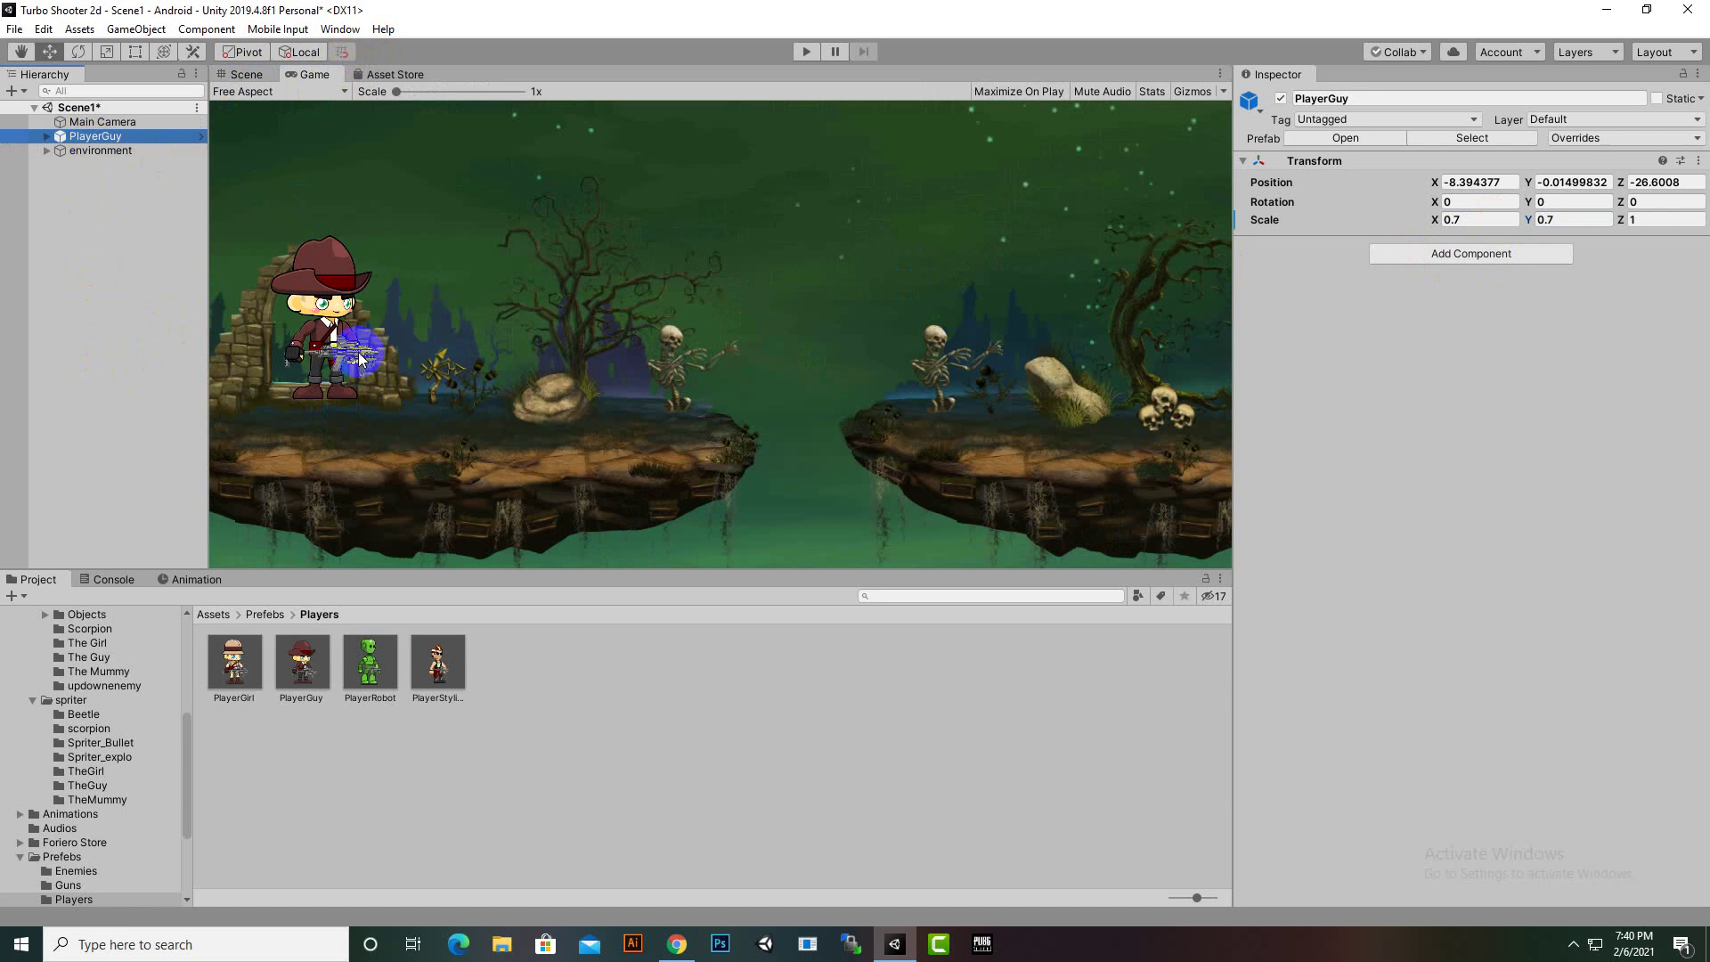
pyautogui.press('Delete')
# Open the PlayerGirl prefab, set its root X and Y scale to 0.7, and return to the scene
pyautogui.click(230, 666)
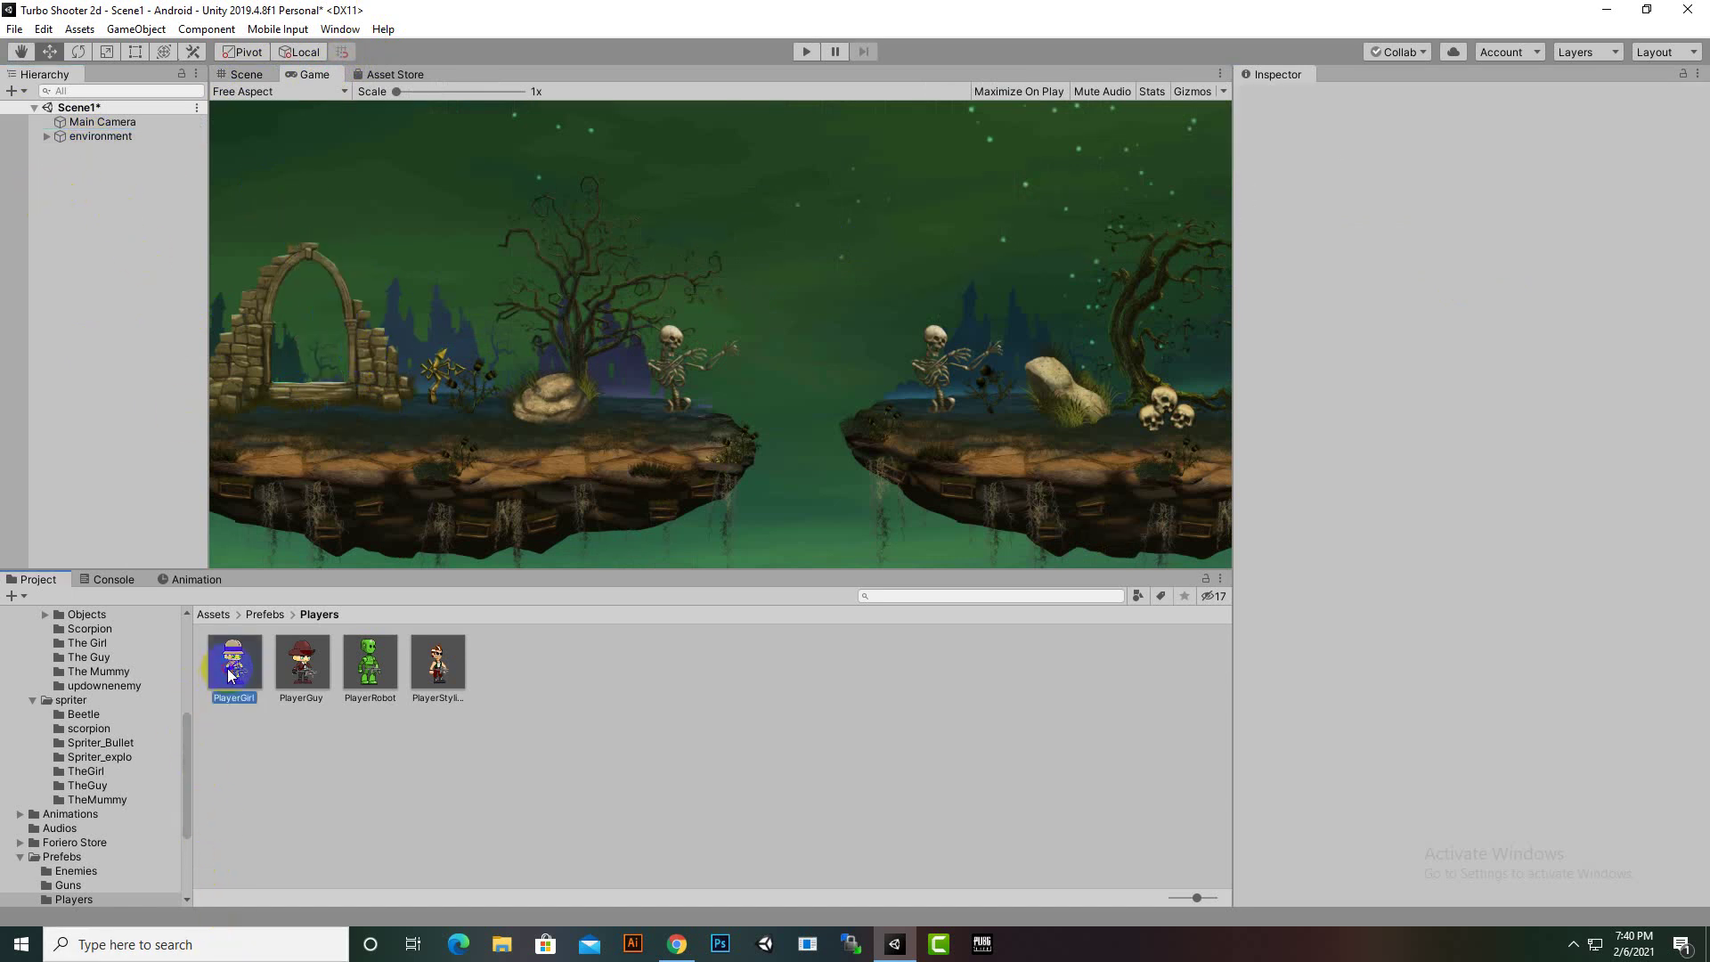
pyautogui.click(1523, 148)
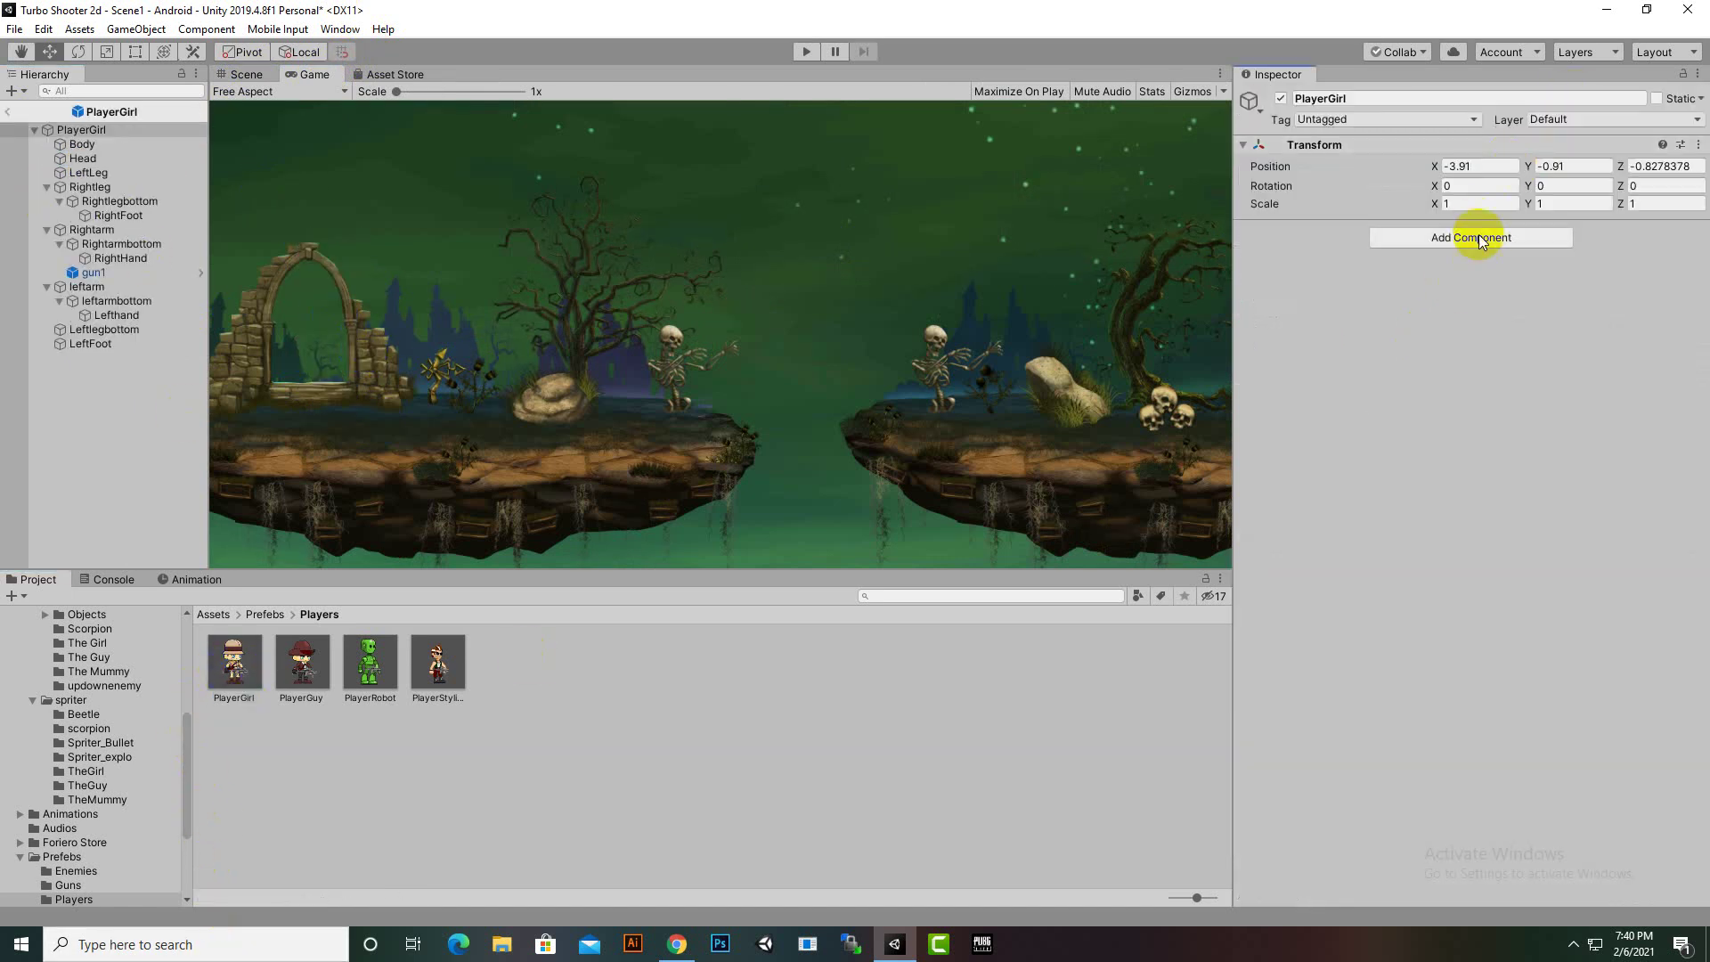
pyautogui.click(1447, 203)
pyautogui.write('0')
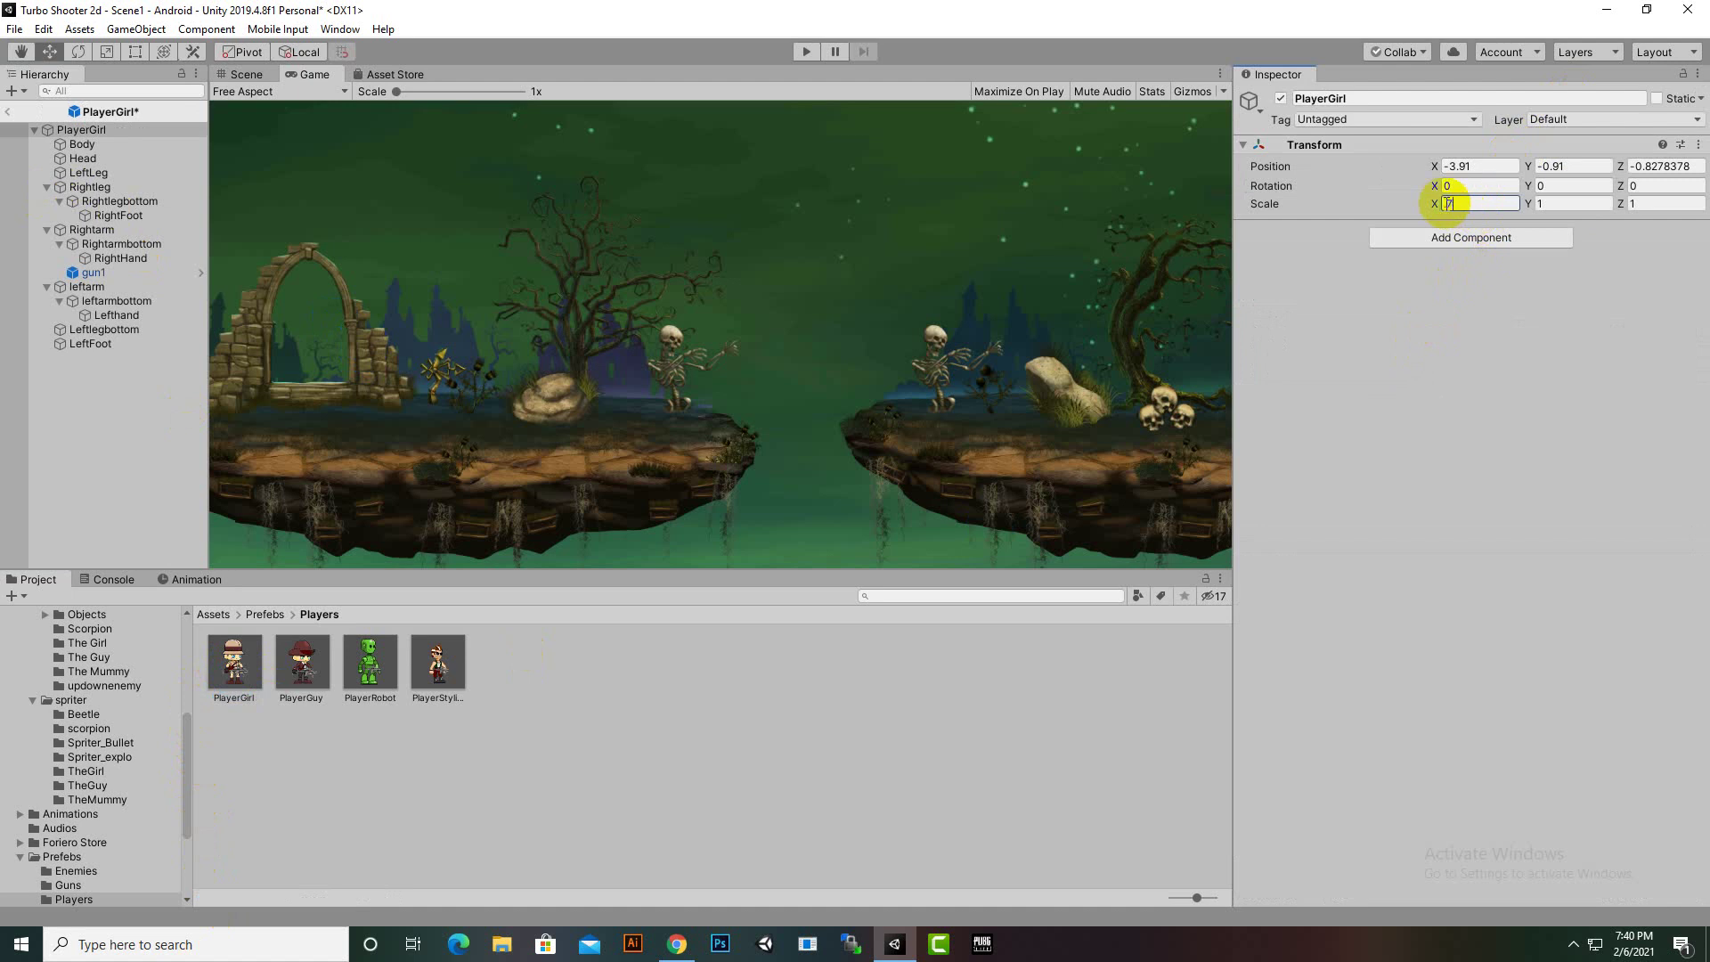
pyautogui.write('.7')
pyautogui.press('Tab')
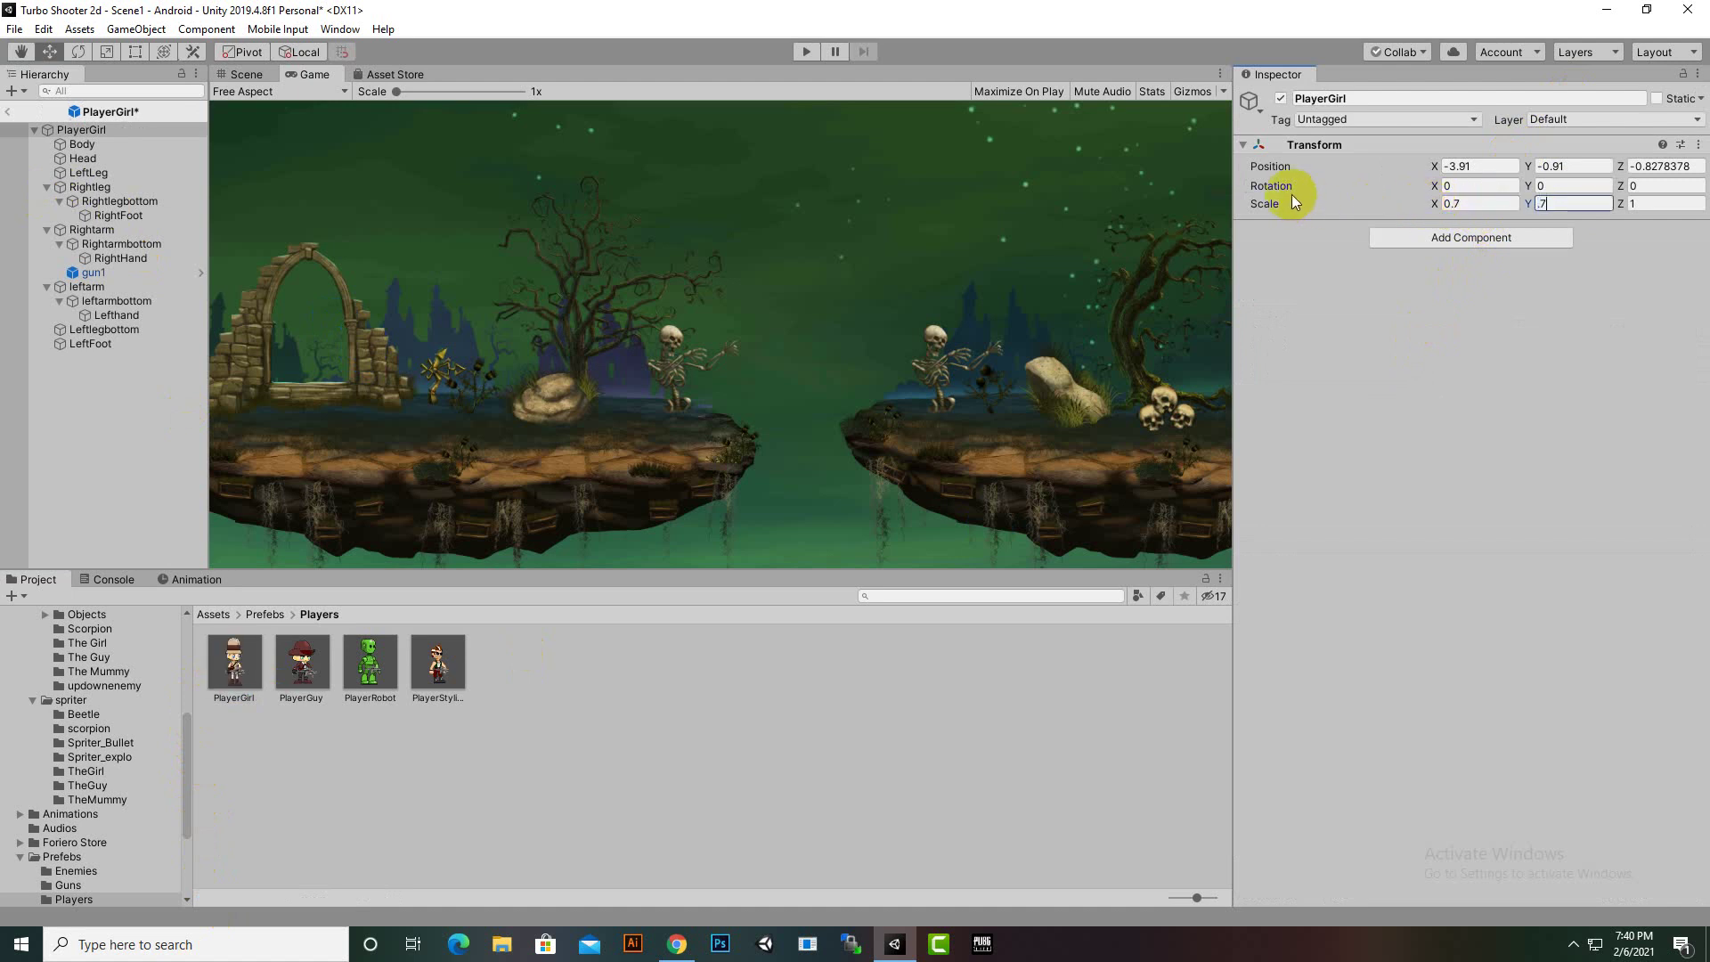
pyautogui.click(12, 112)
# Open the PlayerGuy prefab, set its root X and Y scale to 0.7, and return to the scene
pyautogui.click(302, 660)
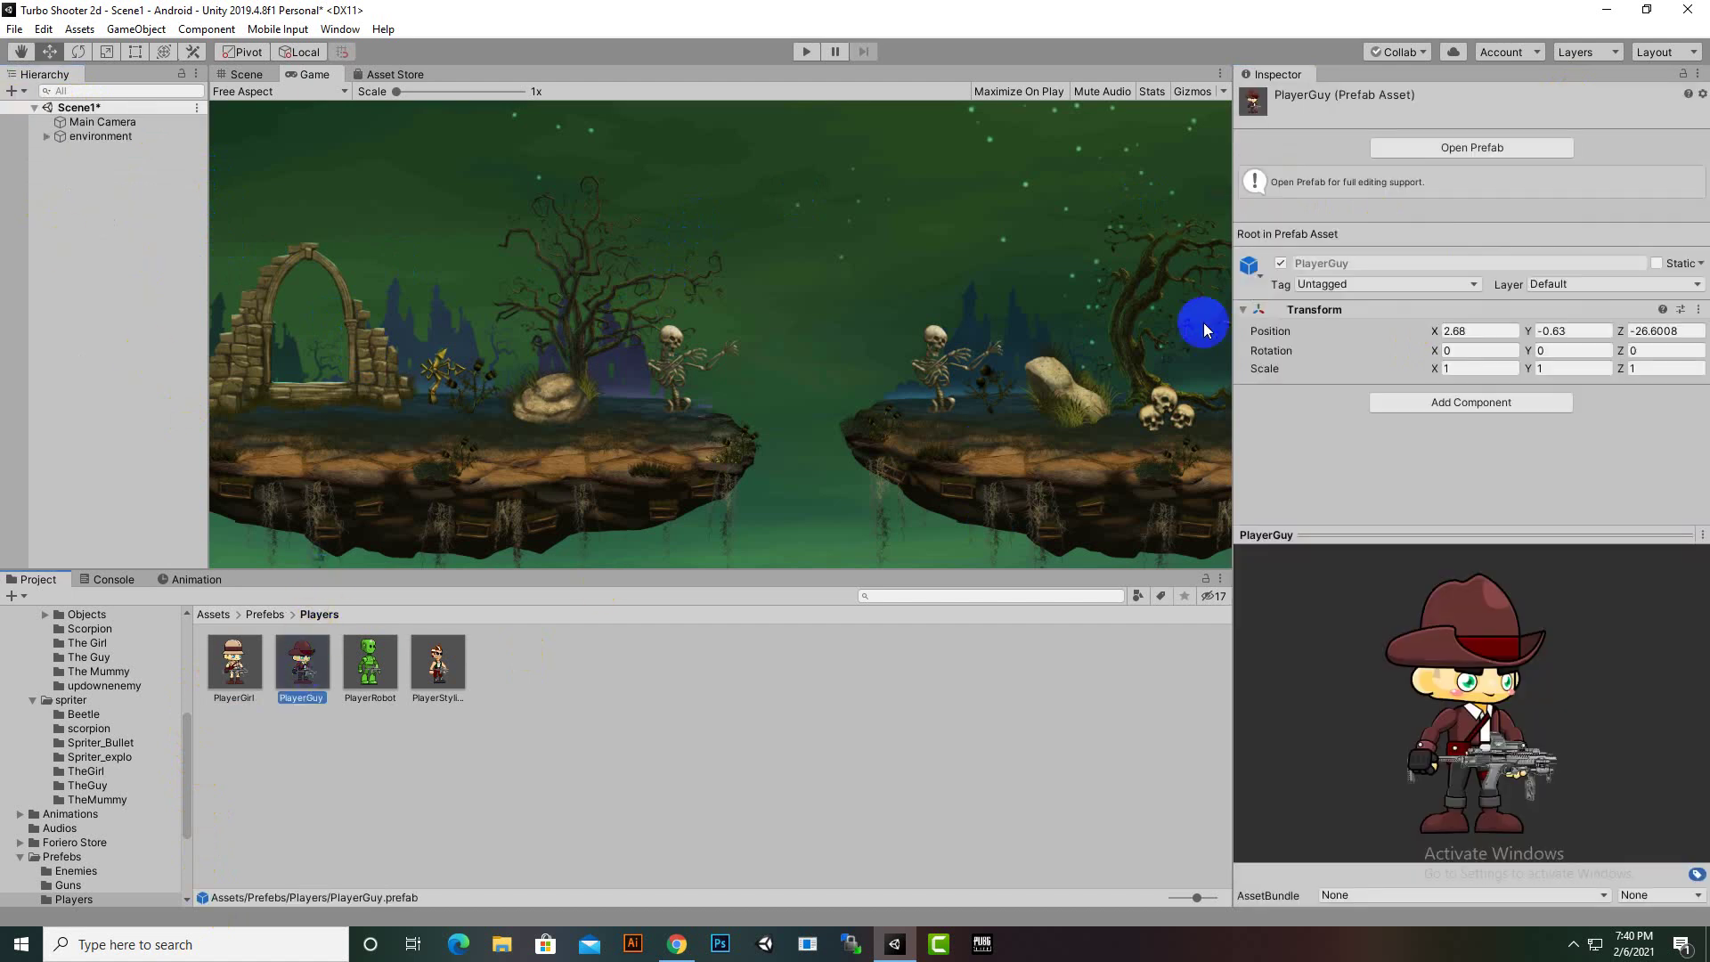
pyautogui.click(1423, 151)
pyautogui.click(1475, 204)
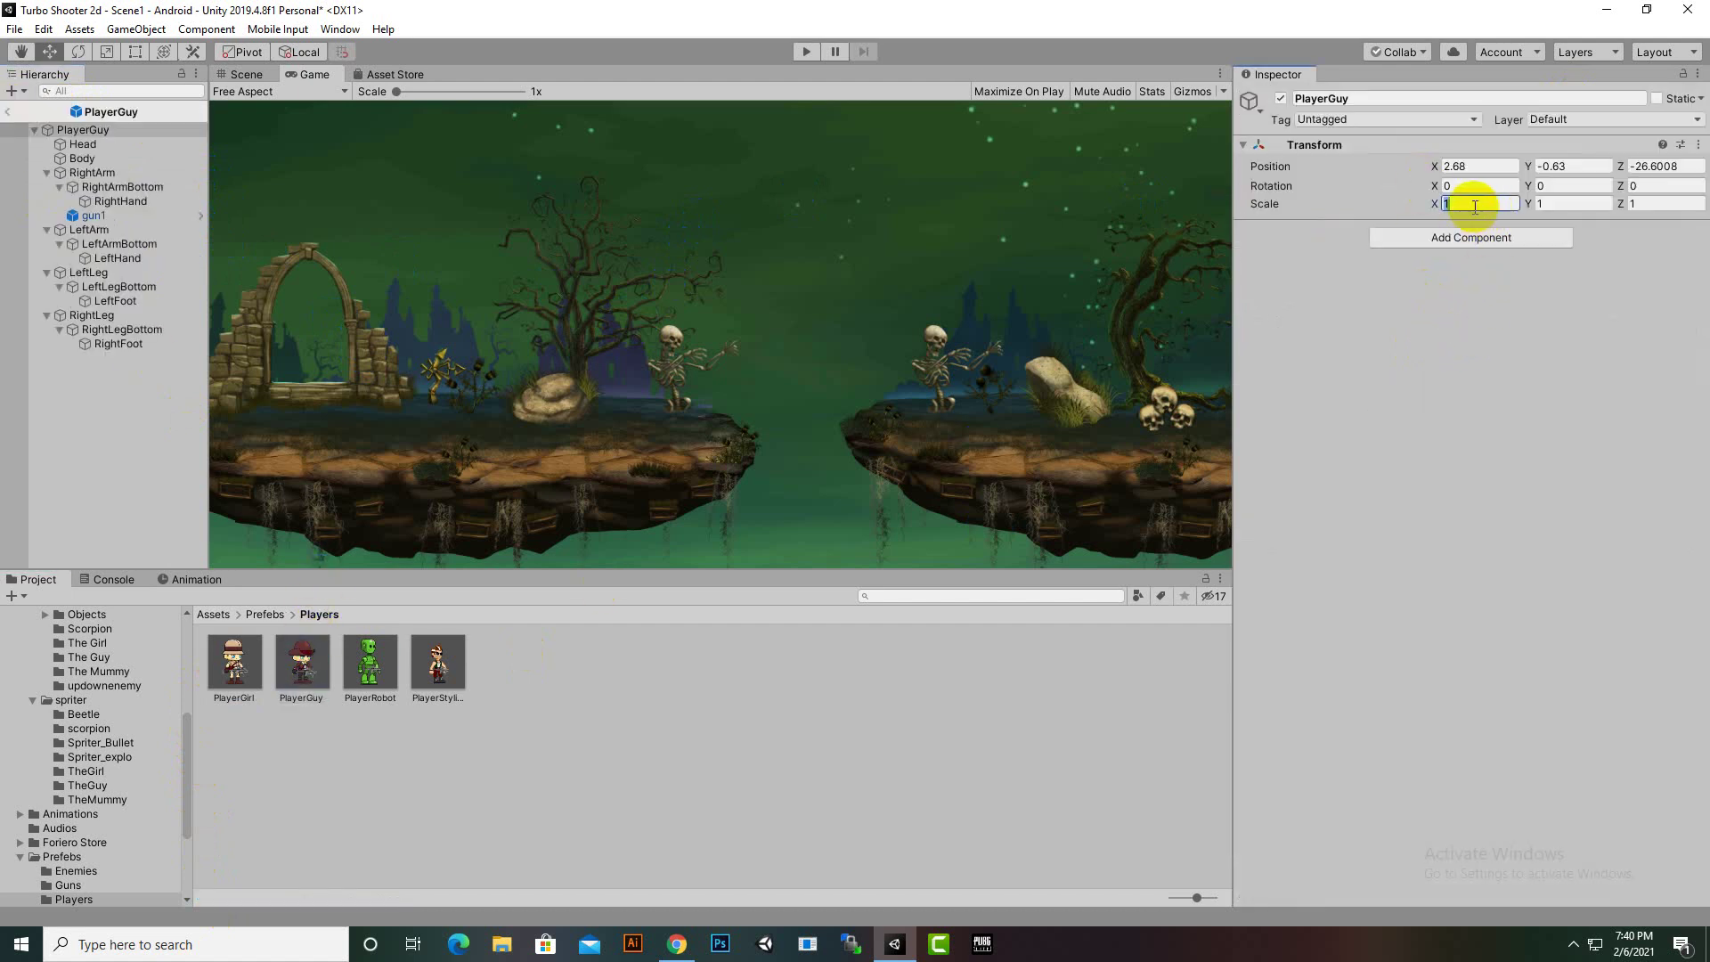
pyautogui.write('.7')
pyautogui.press('Tab')
pyautogui.write('.')
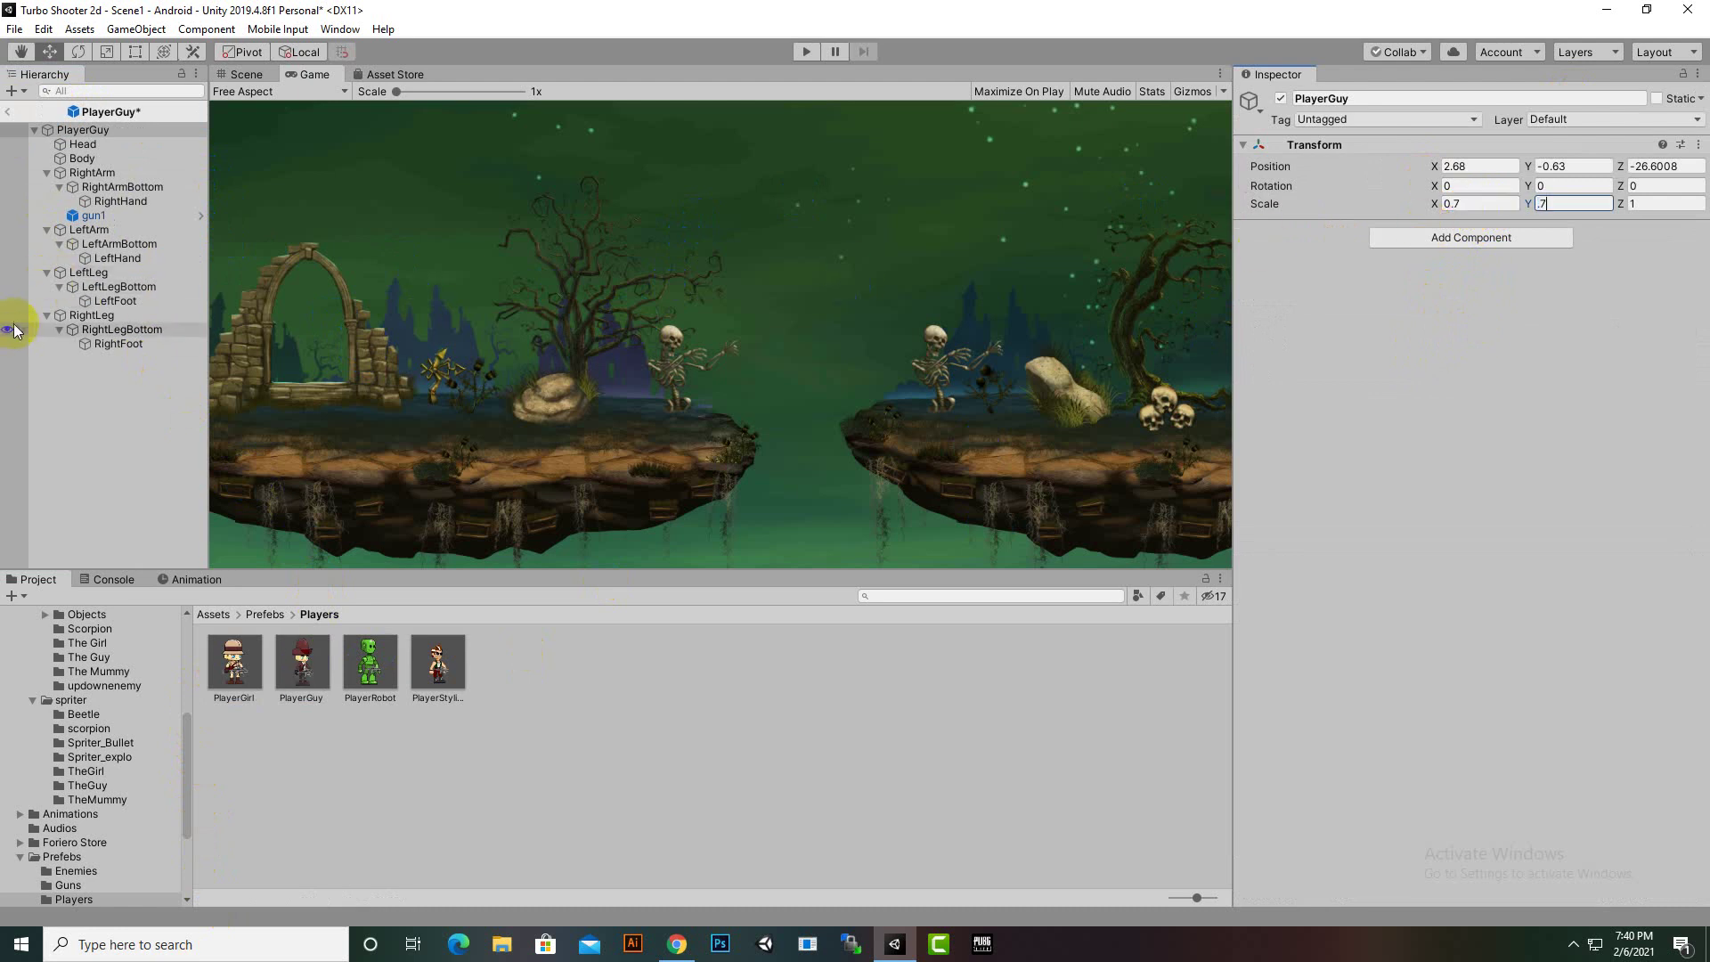
pyautogui.click(8, 112)
# Open the PlayerRobot prefab and check its root scale values
pyautogui.moveTo(397, 658); pyautogui.dragTo(996, 485)
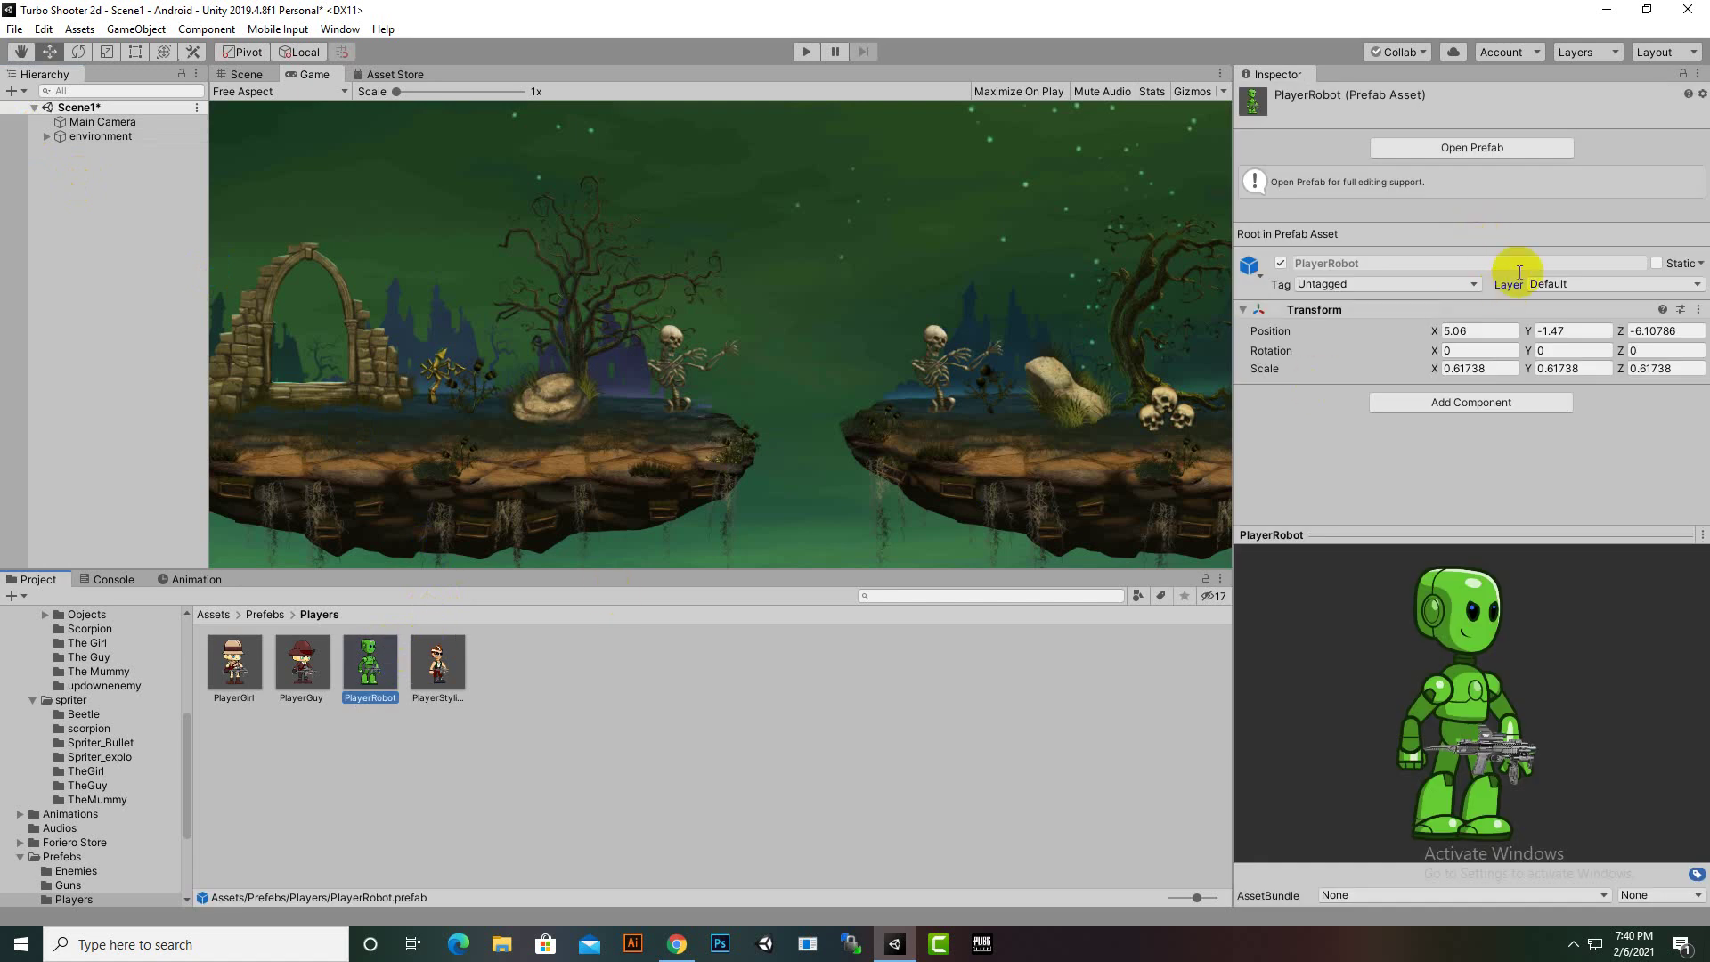
pyautogui.click(1502, 148)
pyautogui.click(1498, 204)
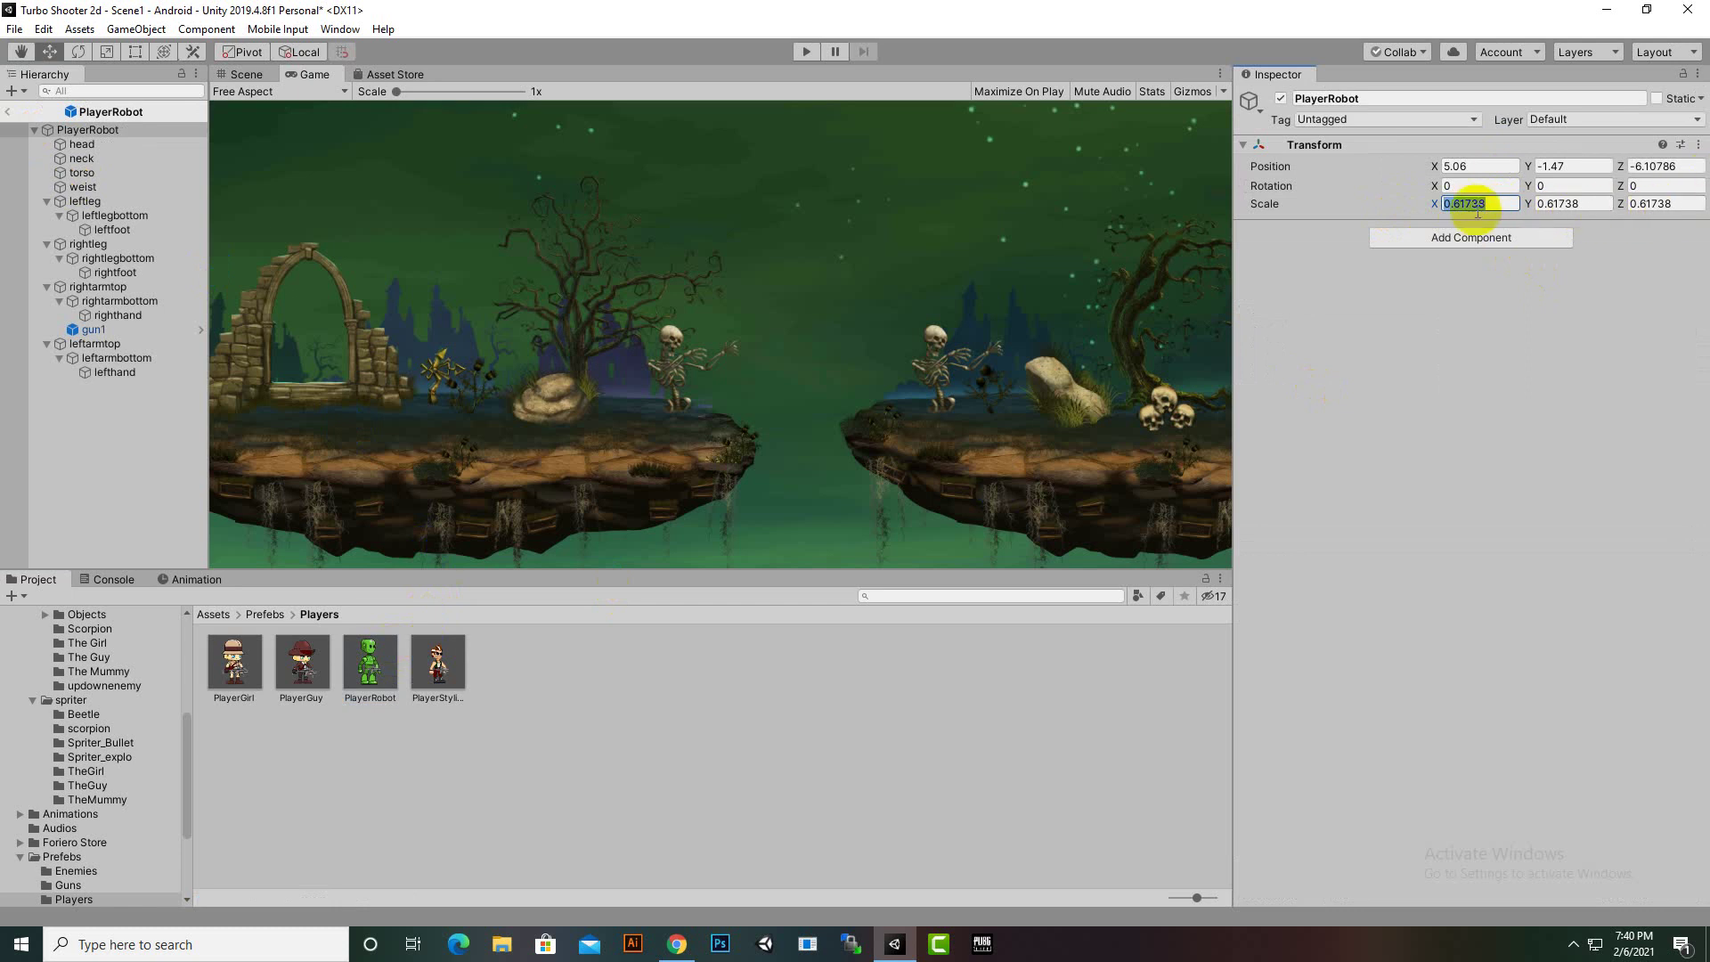
pyautogui.click(519, 435)
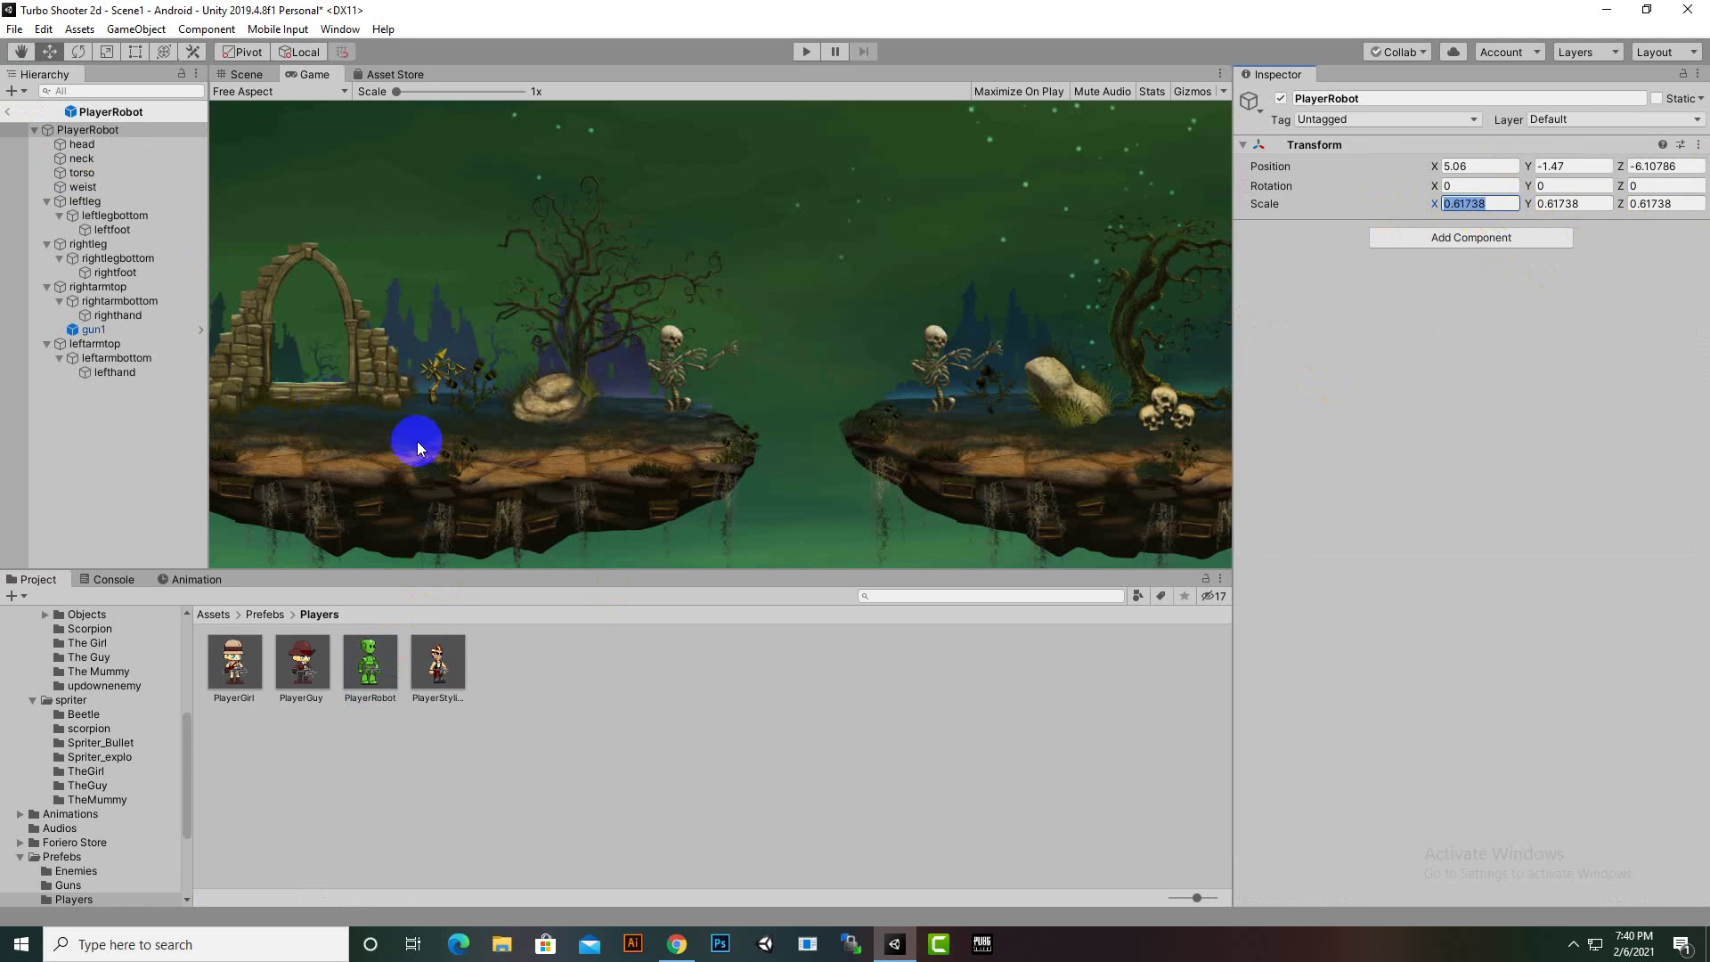
# Check the PlayerStylish prefab's scale values and open the prefab for editing
pyautogui.click(435, 679)
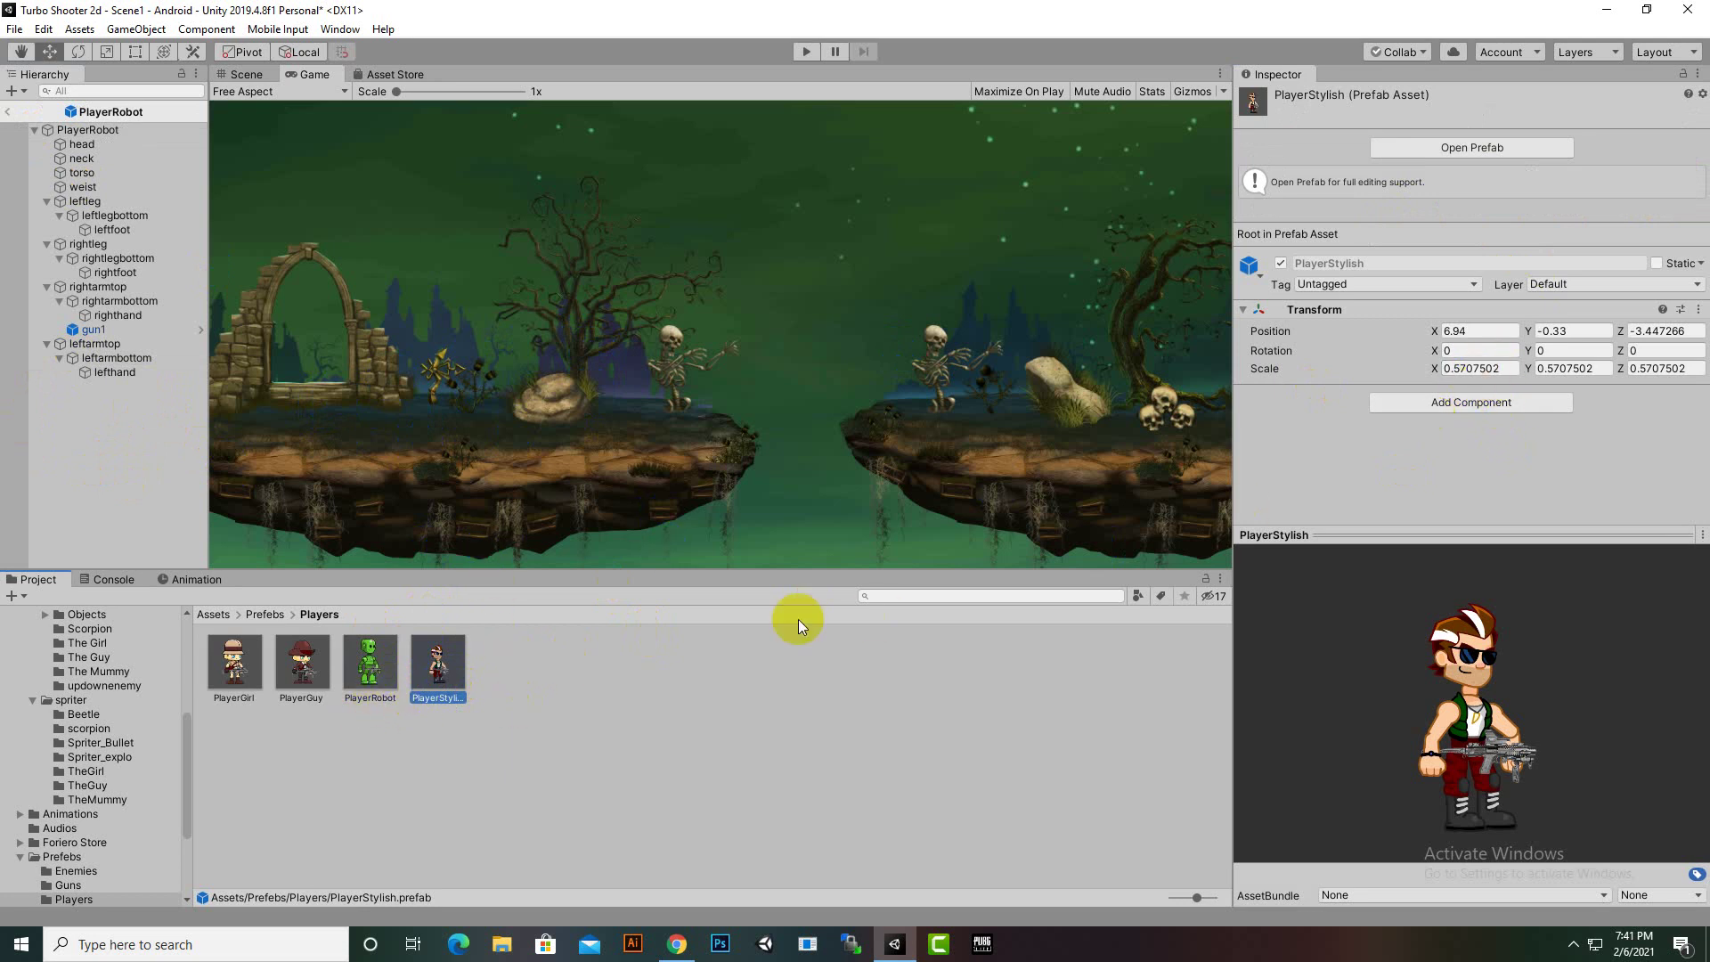
pyautogui.click(1670, 369)
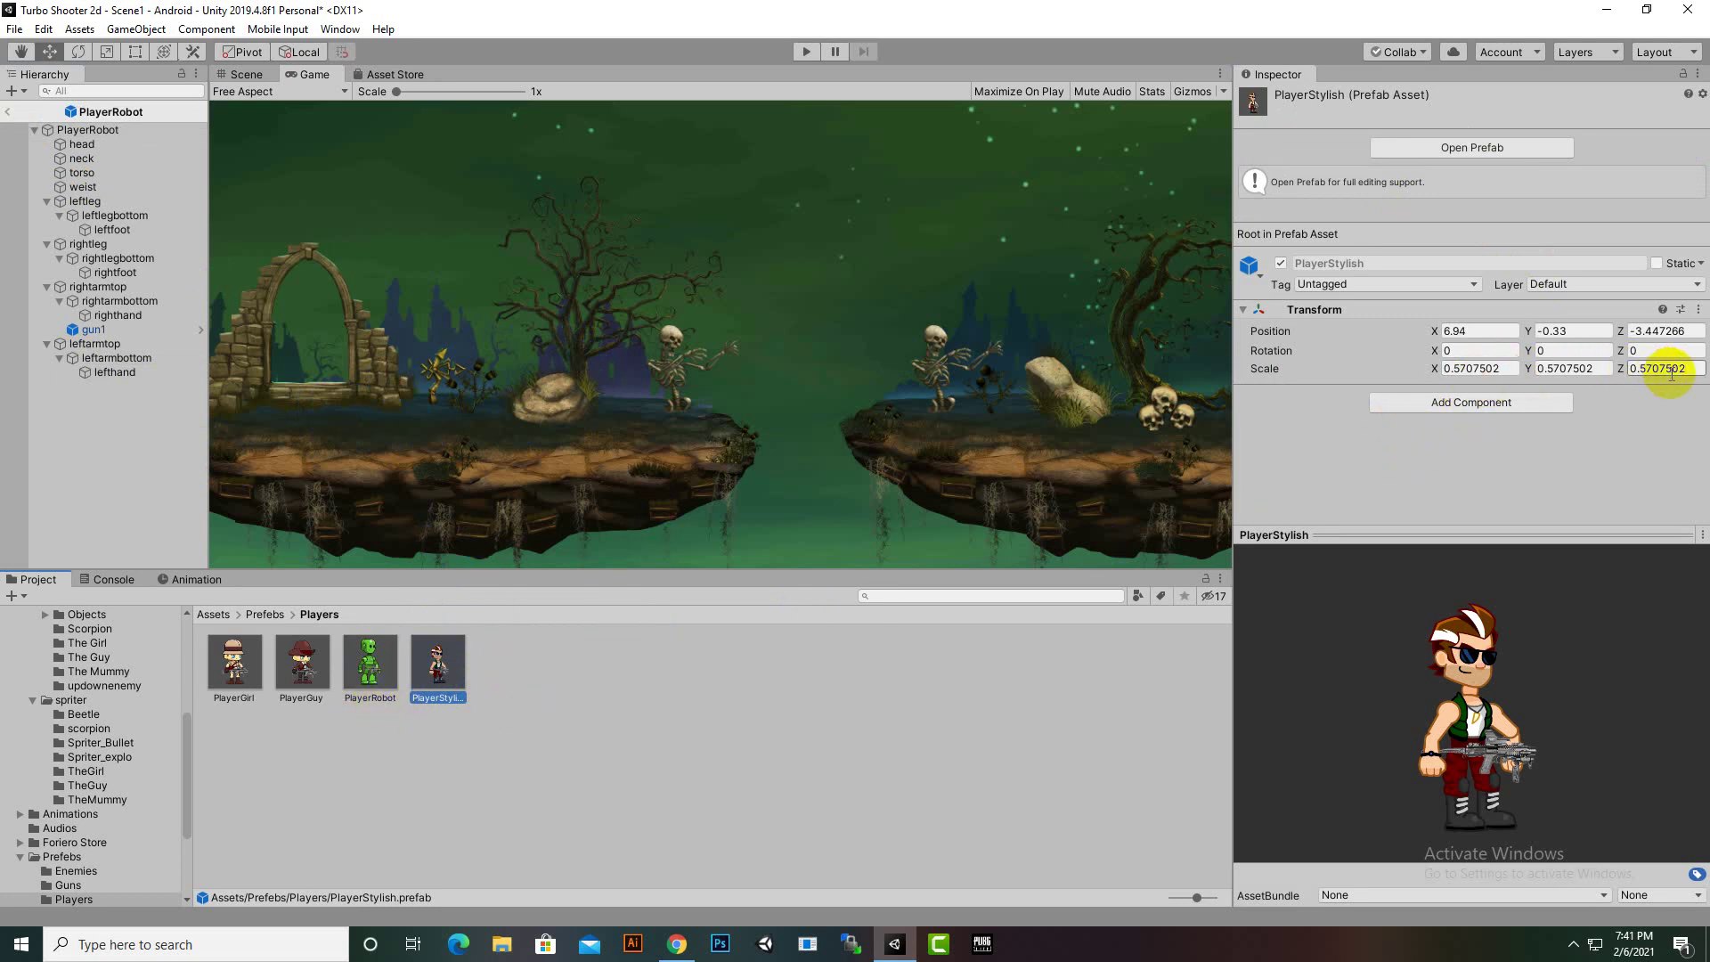
pyautogui.click(587, 423)
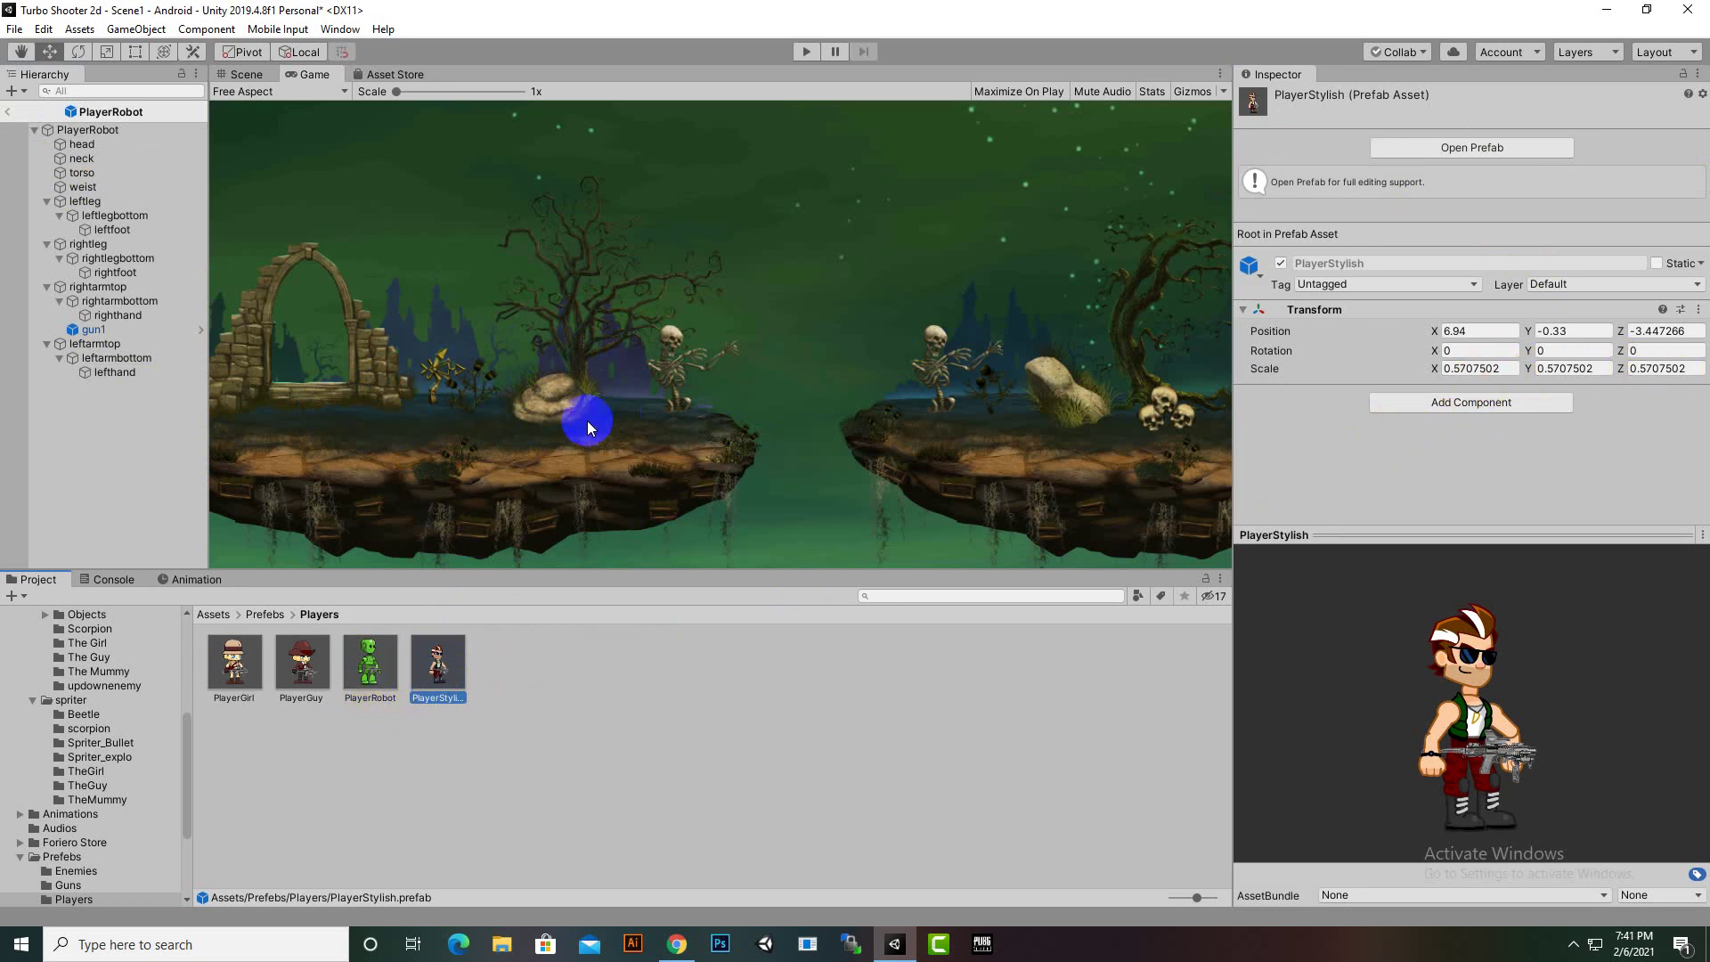
pyautogui.click(1471, 148)
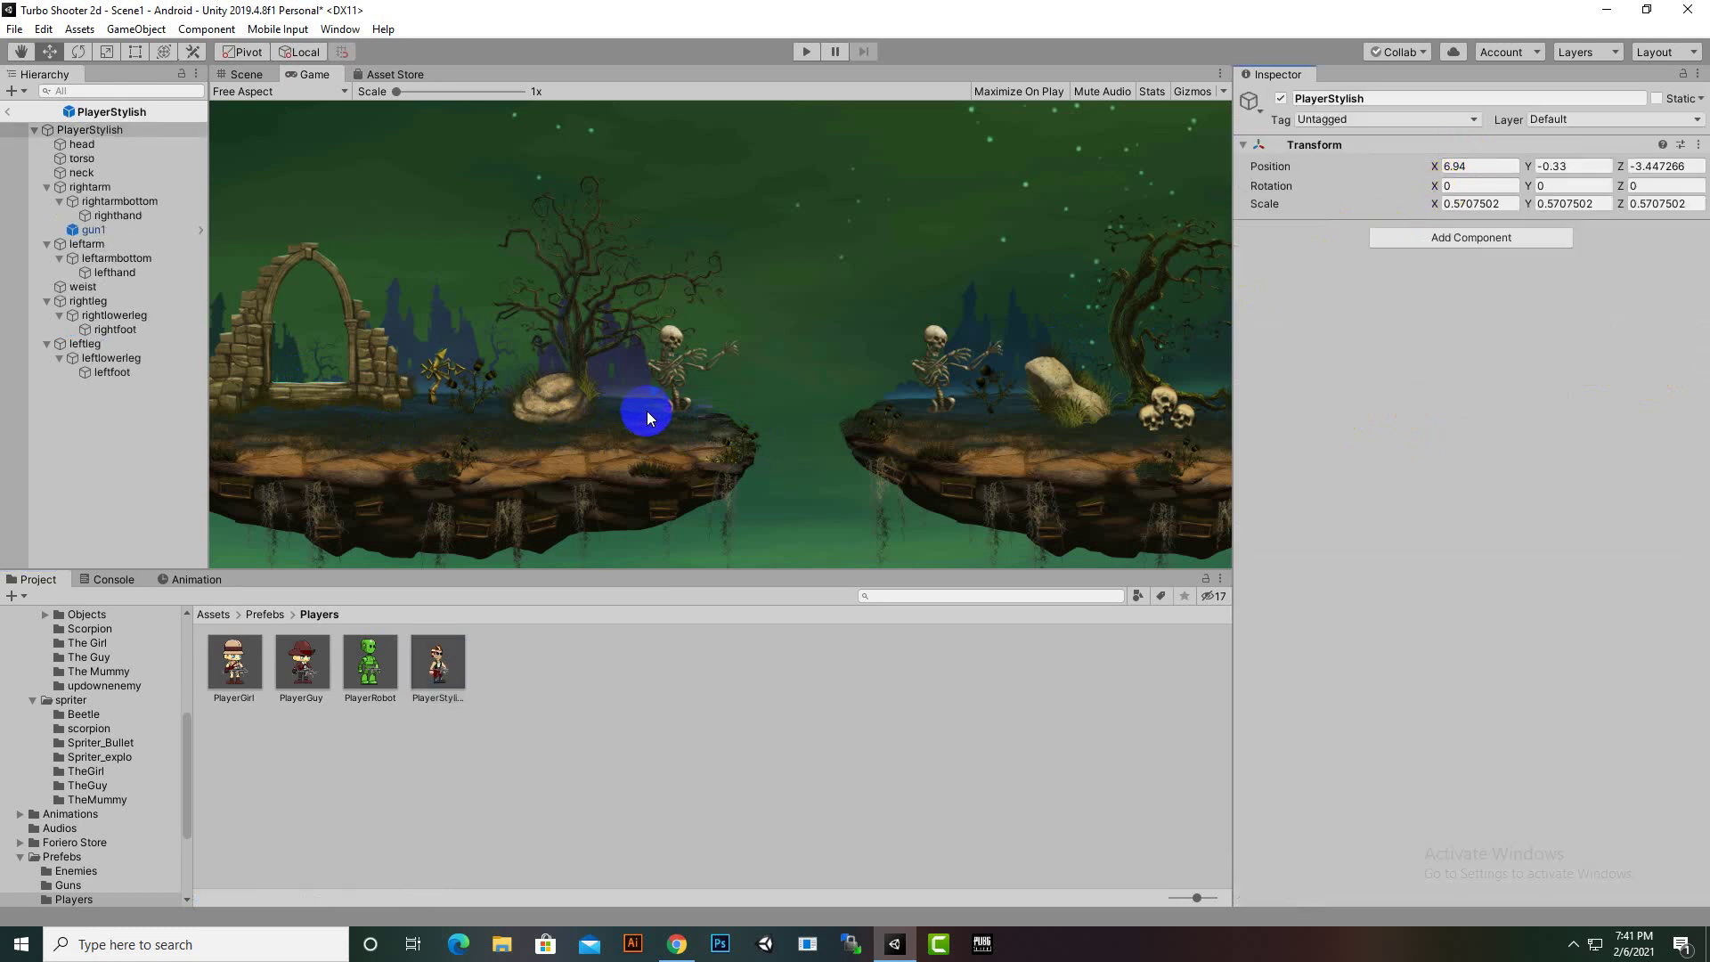
# Show the PlayerStylish prefab in the Scene view and place a PlayerGuy prefab beside it for size comparison
pyautogui.click(246, 78)
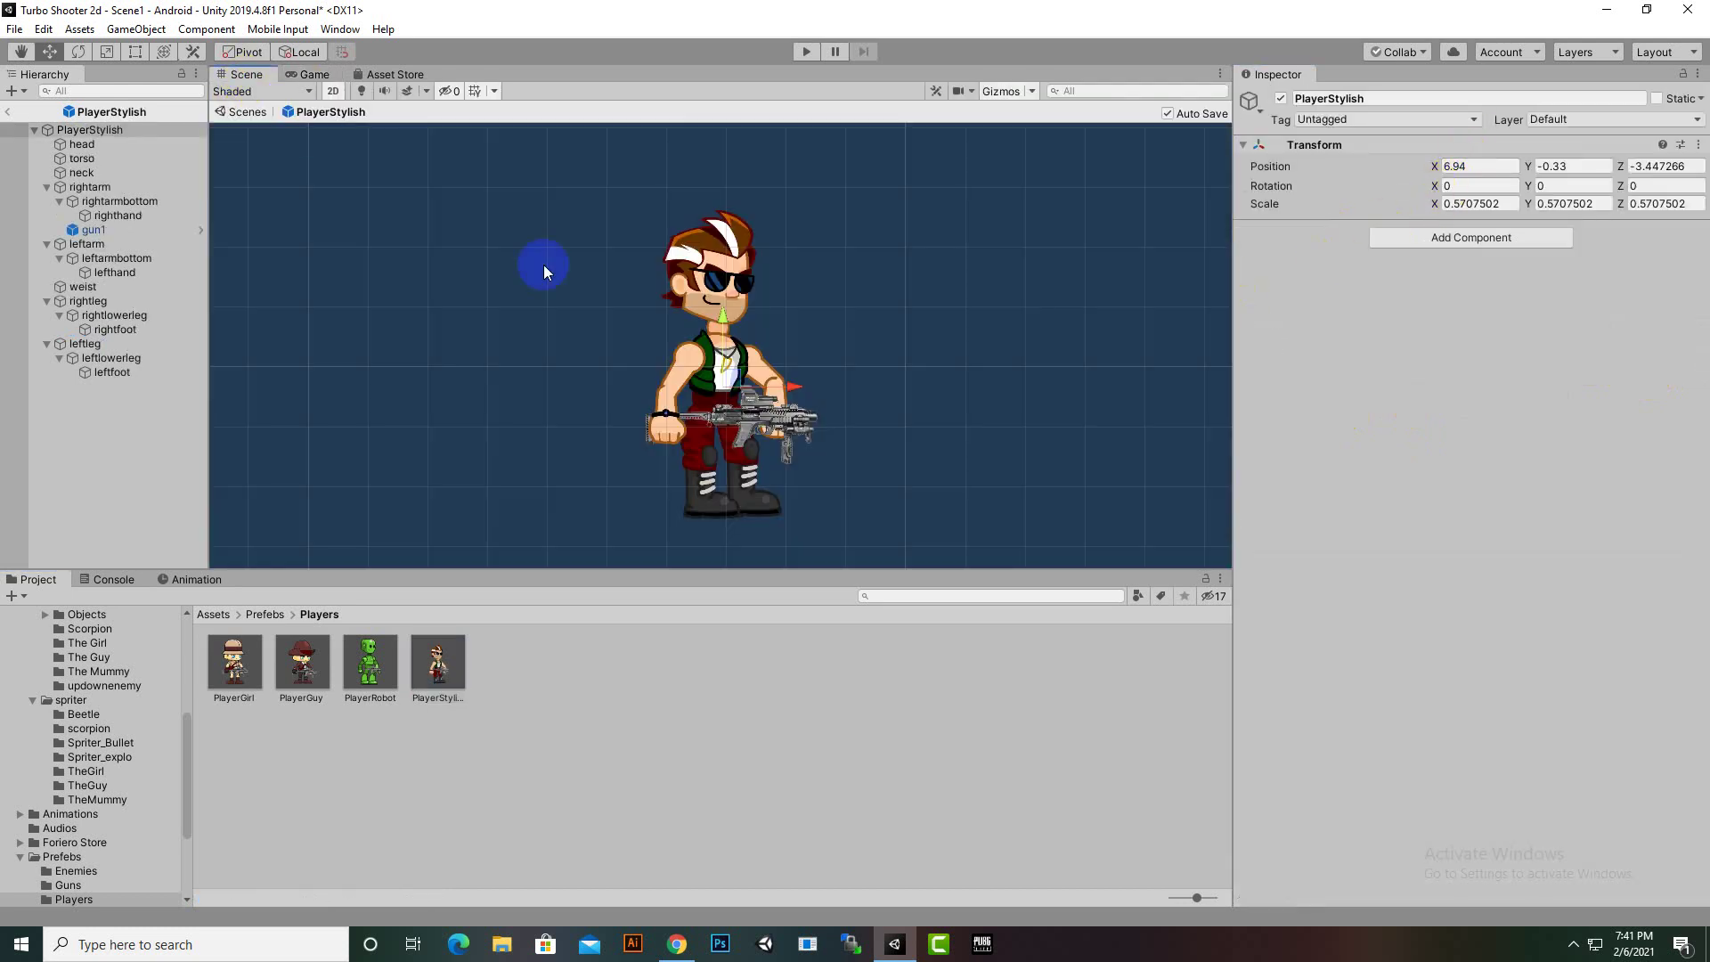
pyautogui.click(318, 674)
pyautogui.moveTo(318, 674); pyautogui.dragTo(527, 374)
# Try to rescale the PlayerStylish root with the Scale tool, and undo the change
pyautogui.click(80, 129)
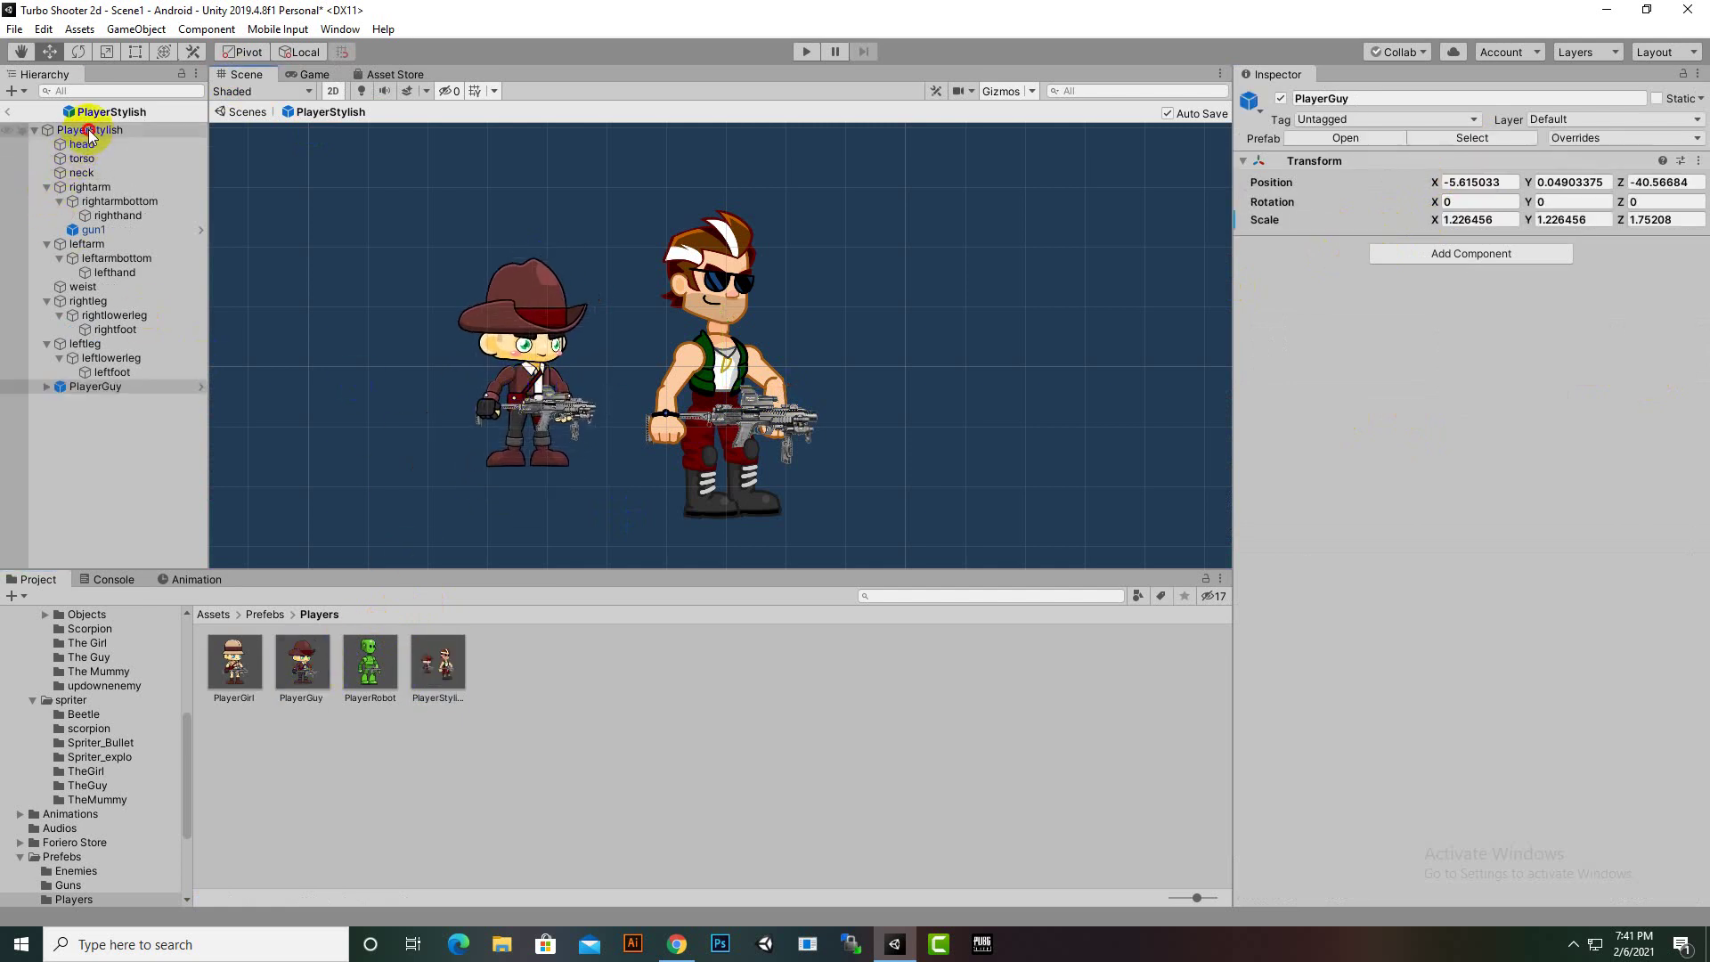
pyautogui.click(108, 52)
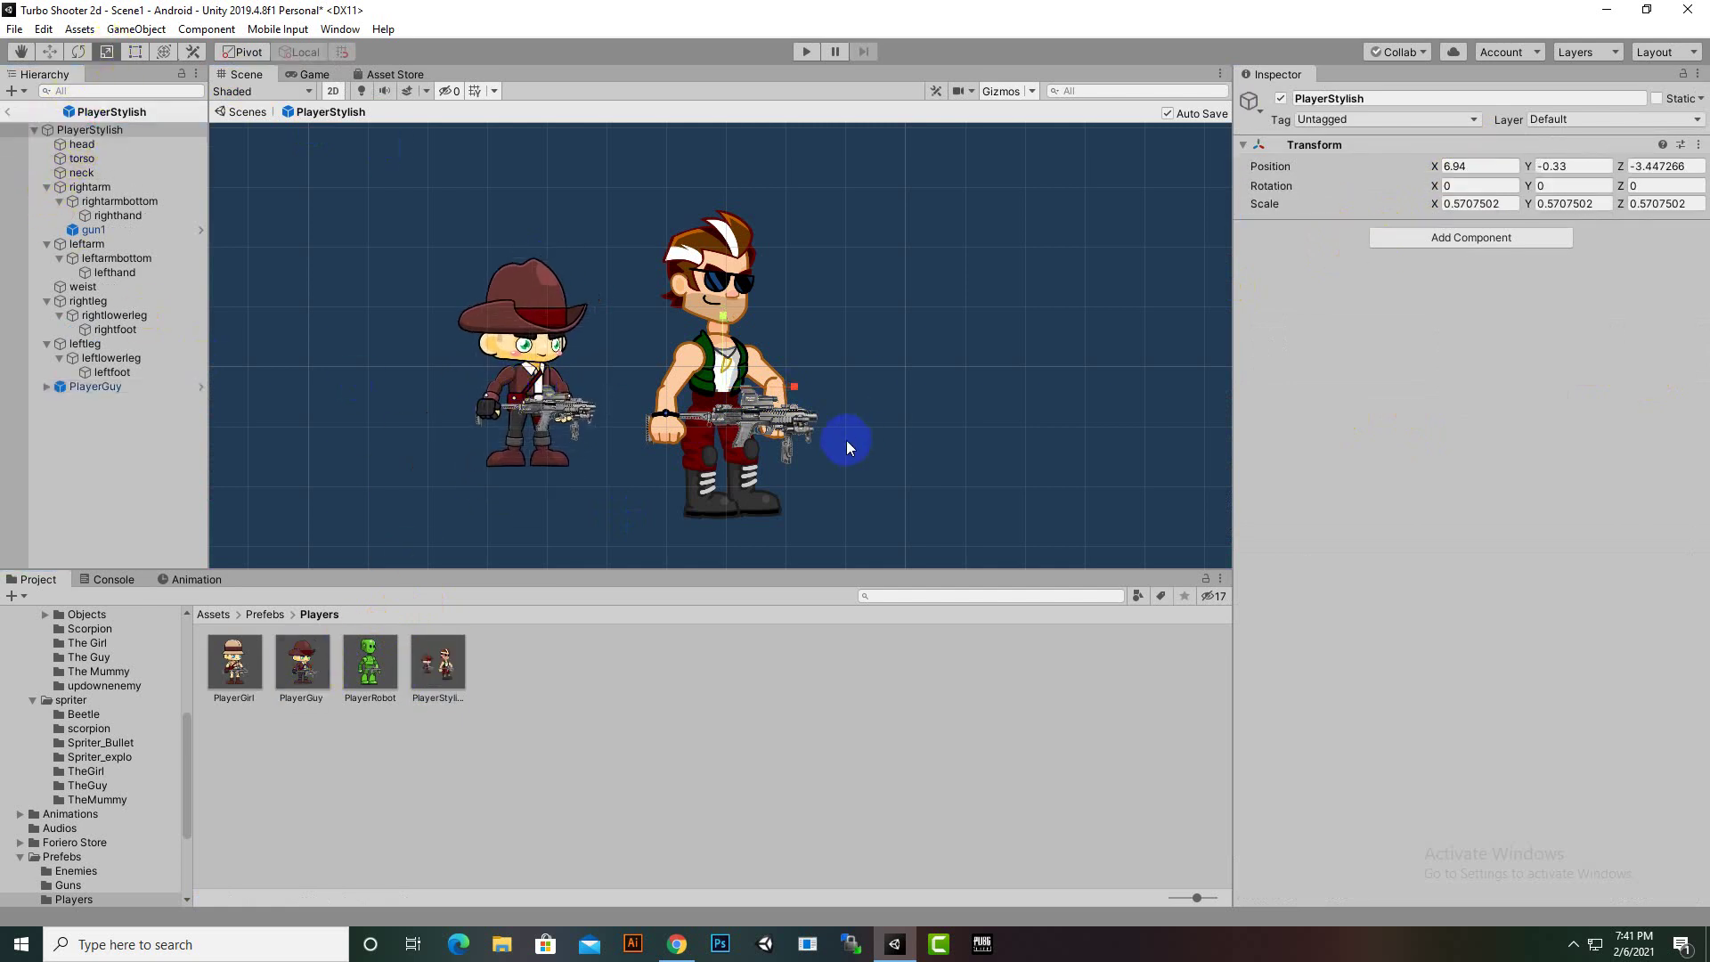
pyautogui.moveTo(728, 399); pyautogui.dragTo(720, 431)
pyautogui.hotkey('ctrl', 'z')
# Select the PlayerGuy copy inside the PlayerStylish prefab and exit prefab editing back to Scene1
pyautogui.click(103, 387)
pyautogui.moveTo(98, 398); pyautogui.dragTo(21, 125)
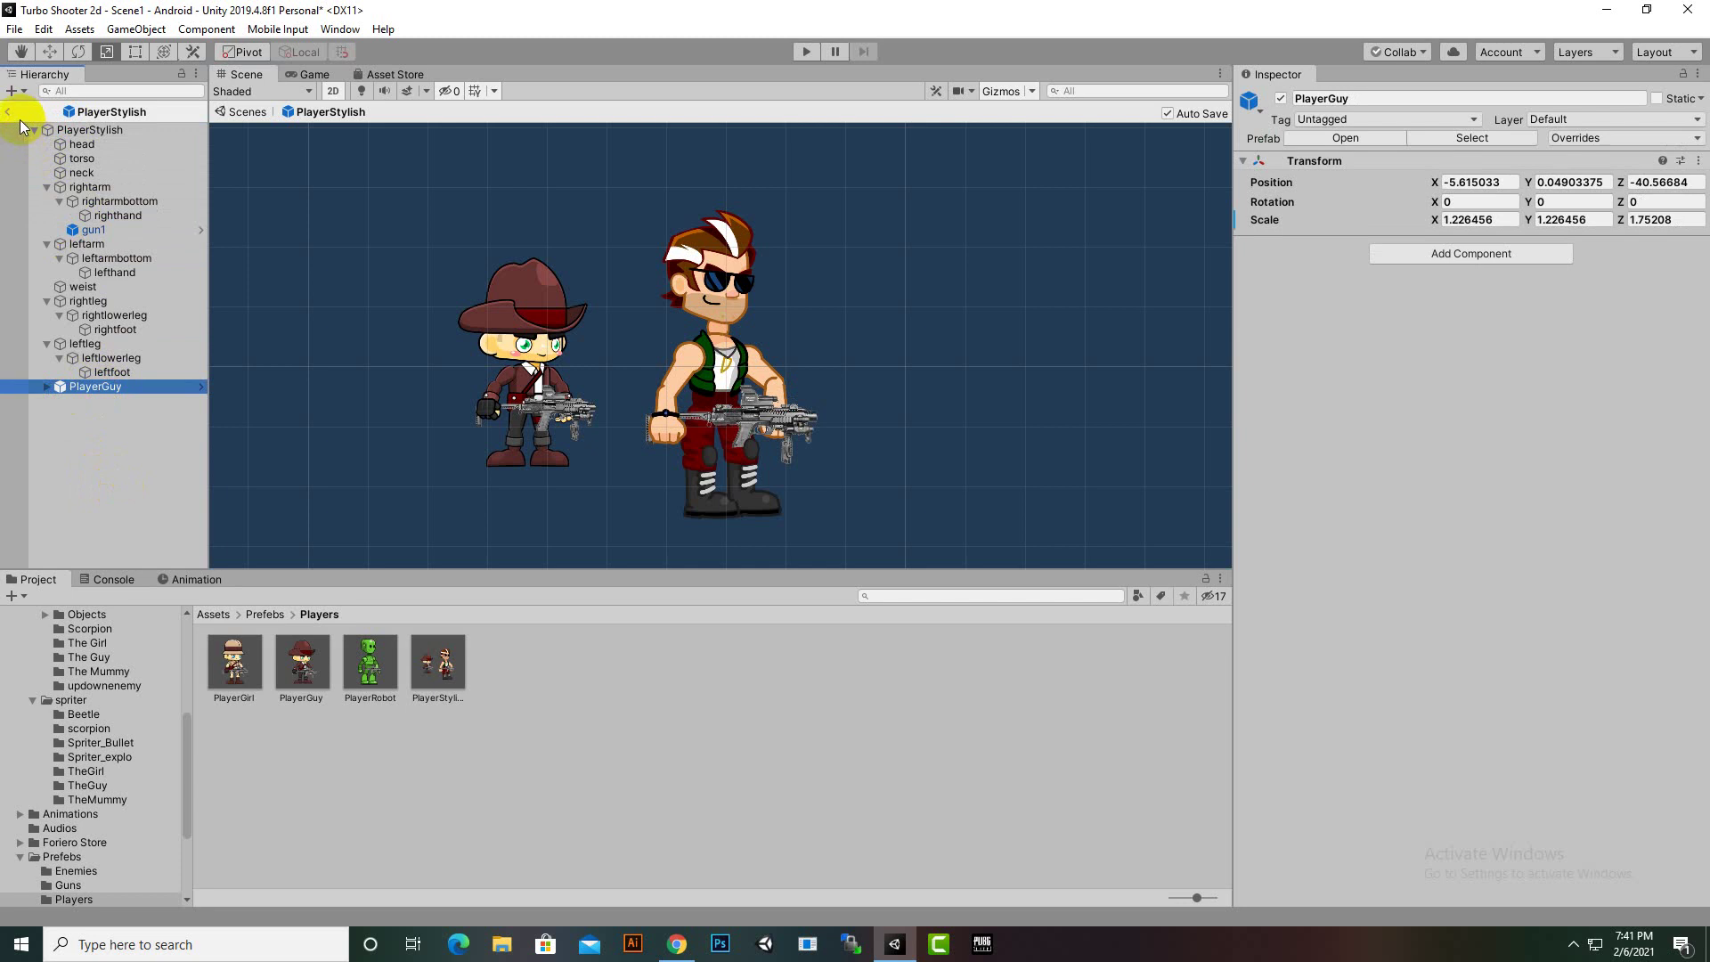
pyautogui.click(8, 113)
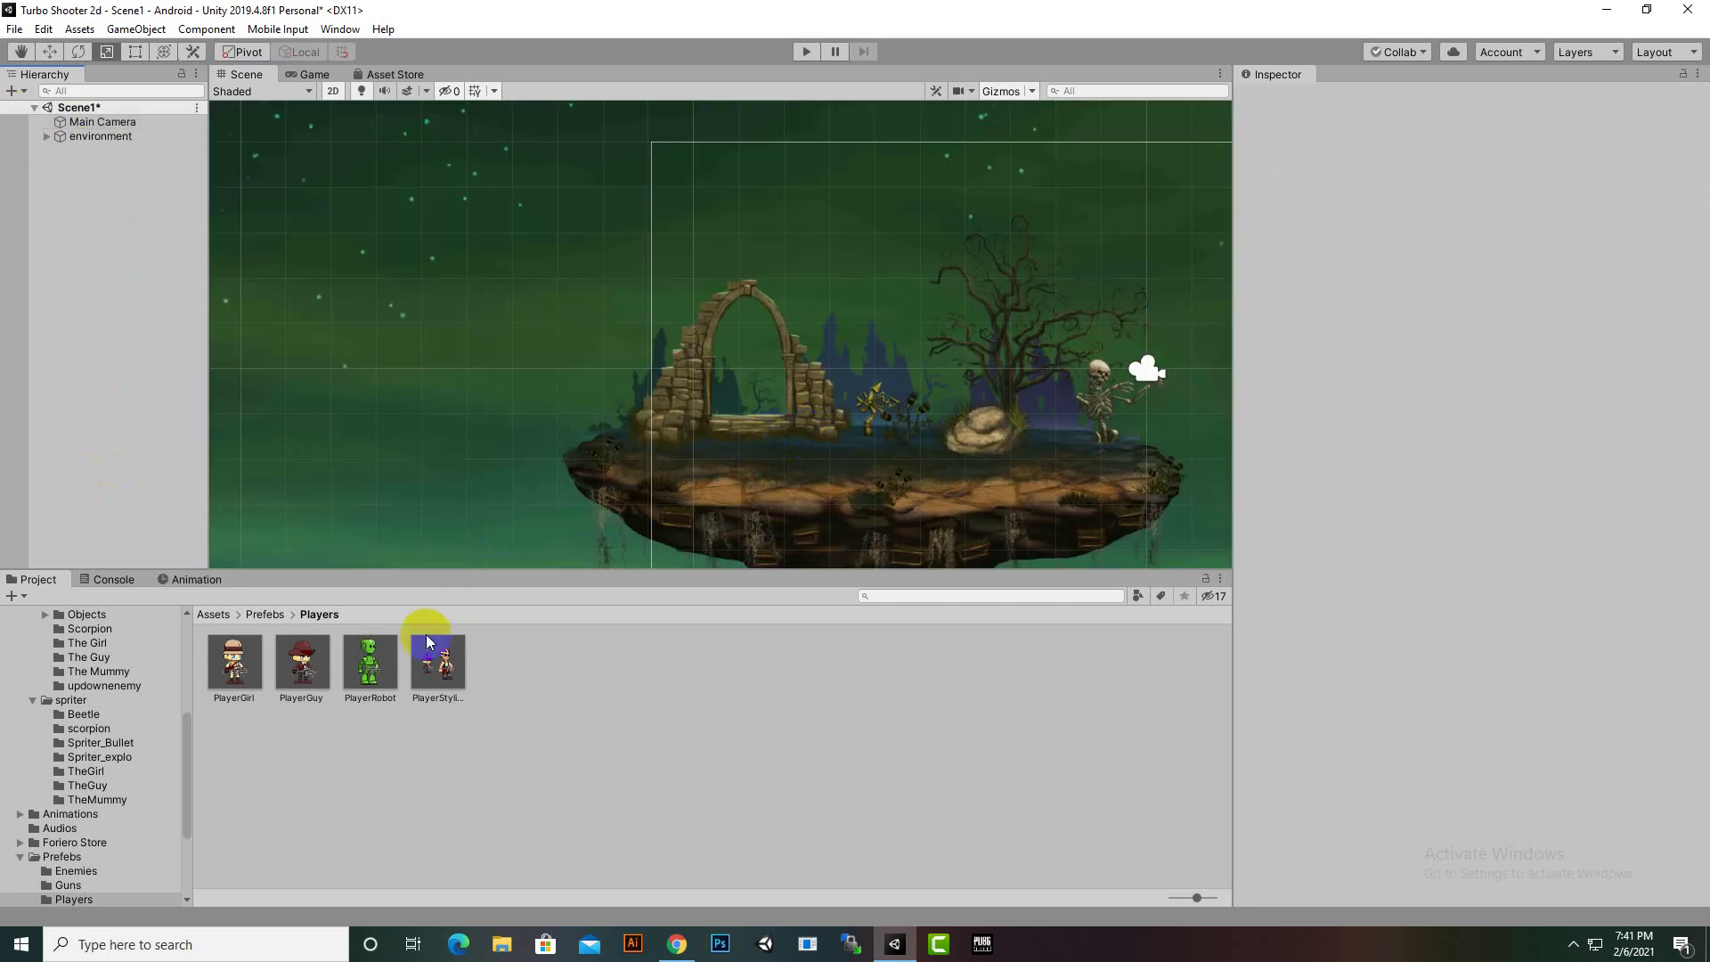
# Place the PlayerStylish prefab in the scene, try to move its nested PlayerGuy out, and open the prefab for restructuring
pyautogui.click(458, 691)
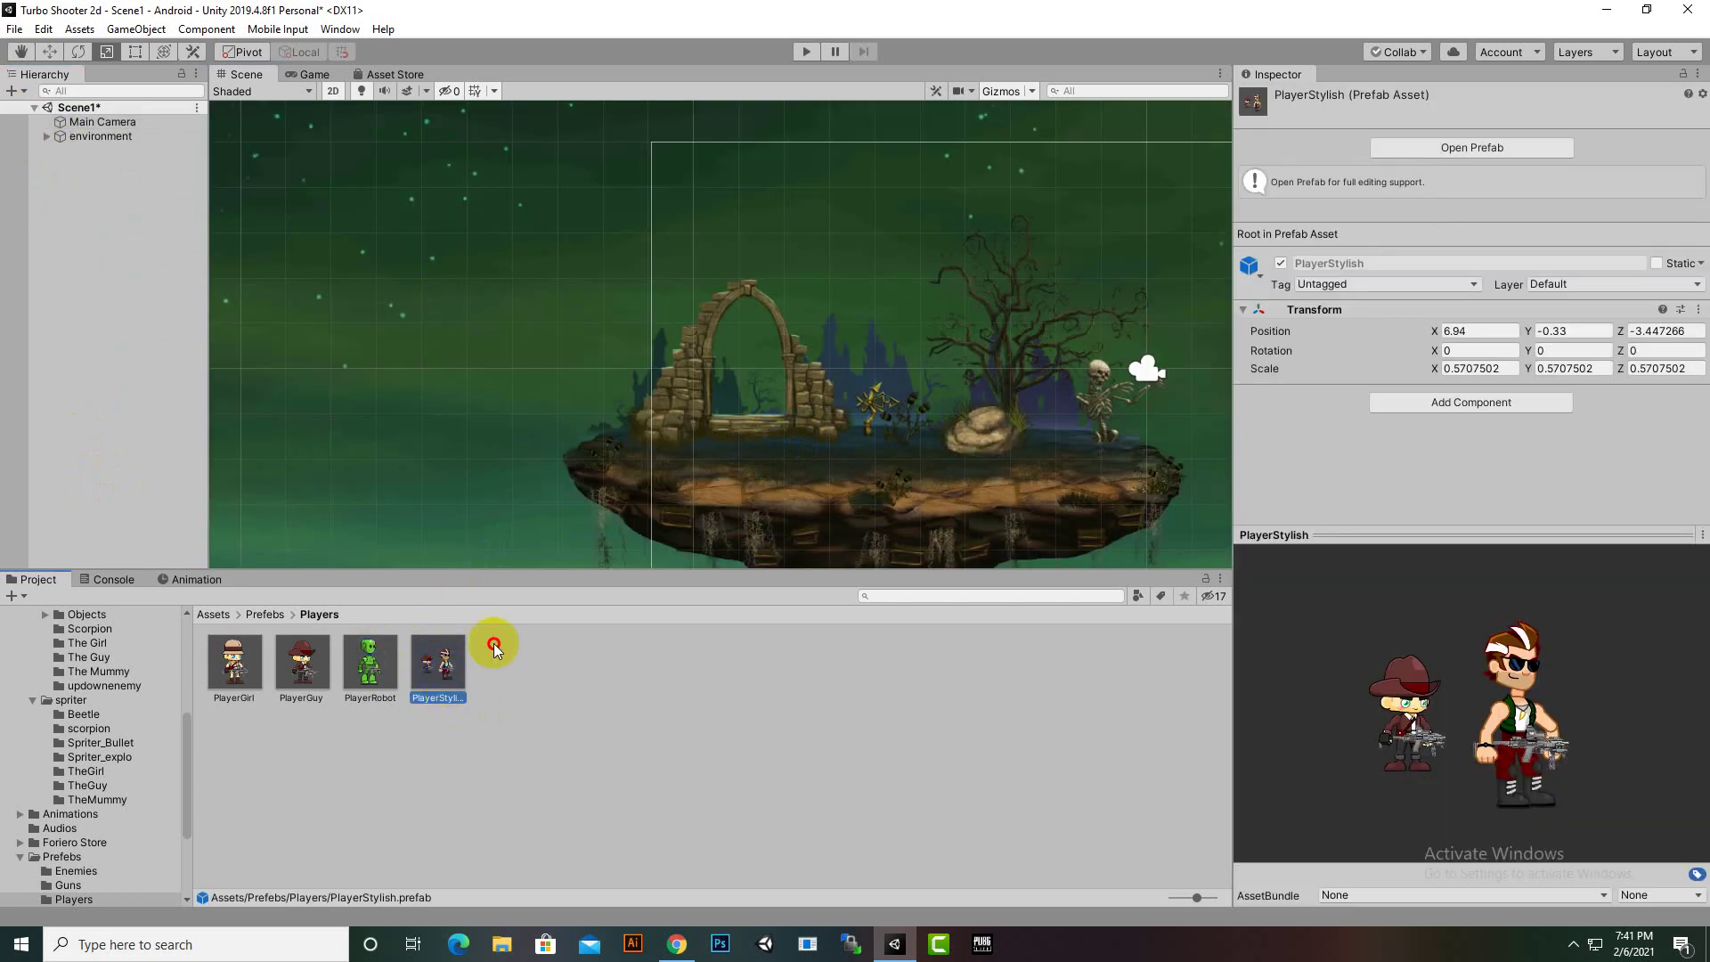
pyautogui.moveTo(494, 648); pyautogui.dragTo(842, 454)
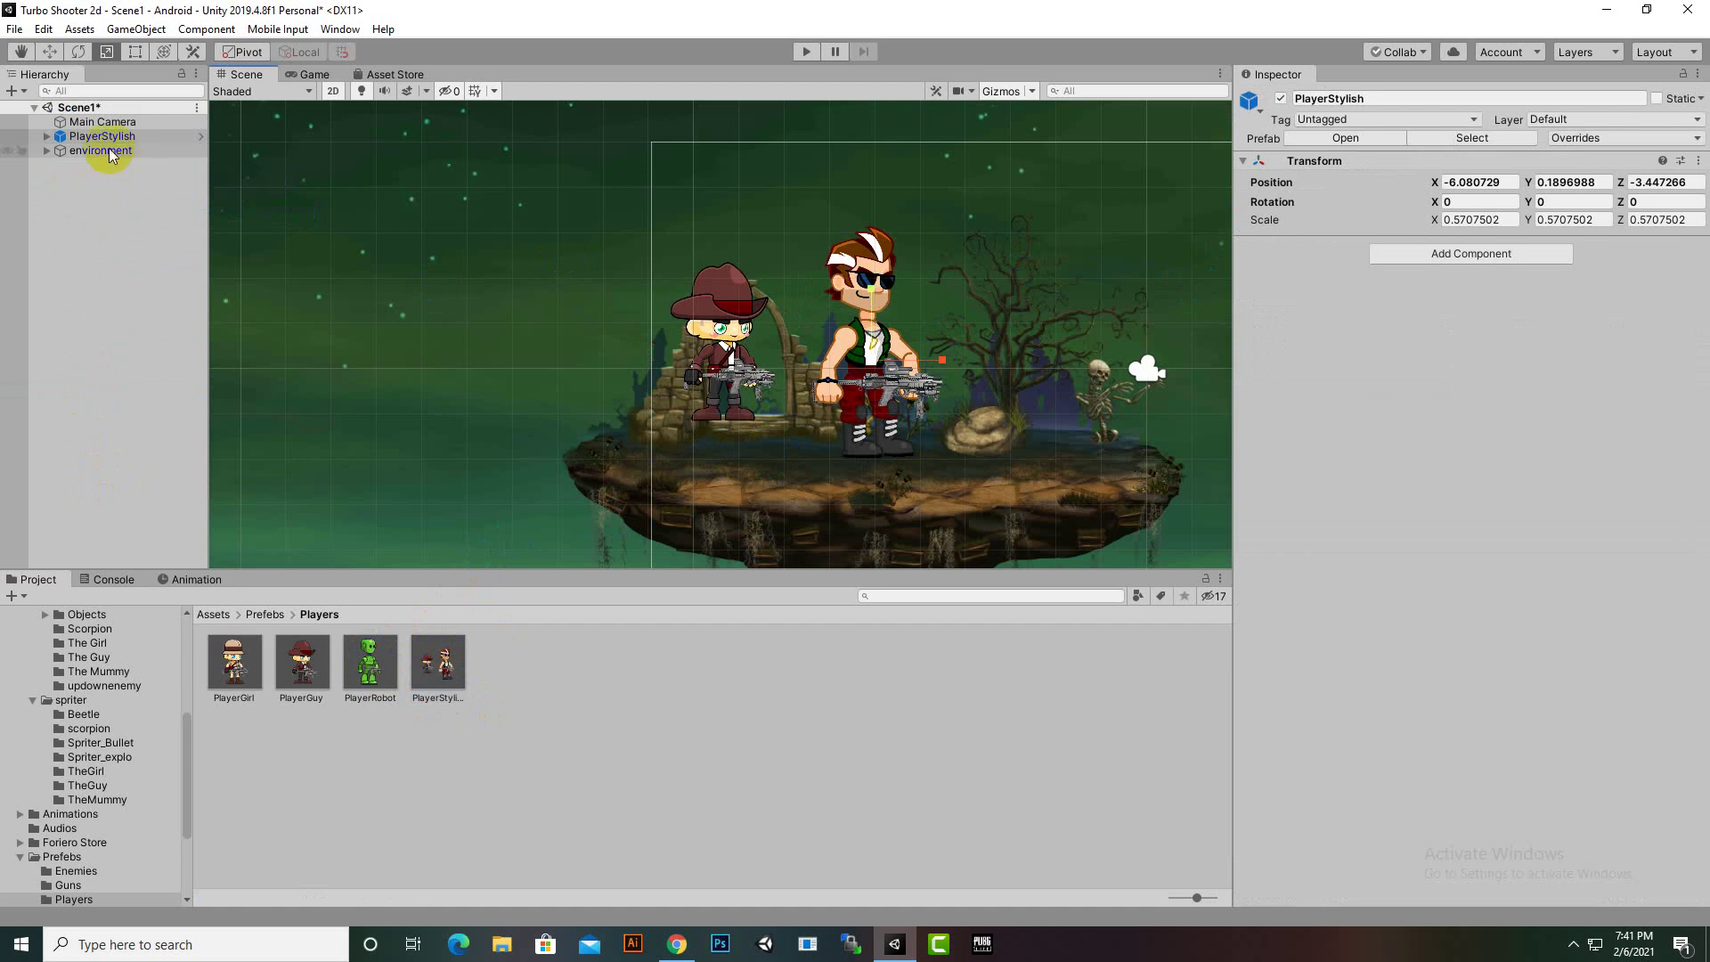
pyautogui.click(47, 135)
pyautogui.click(127, 265)
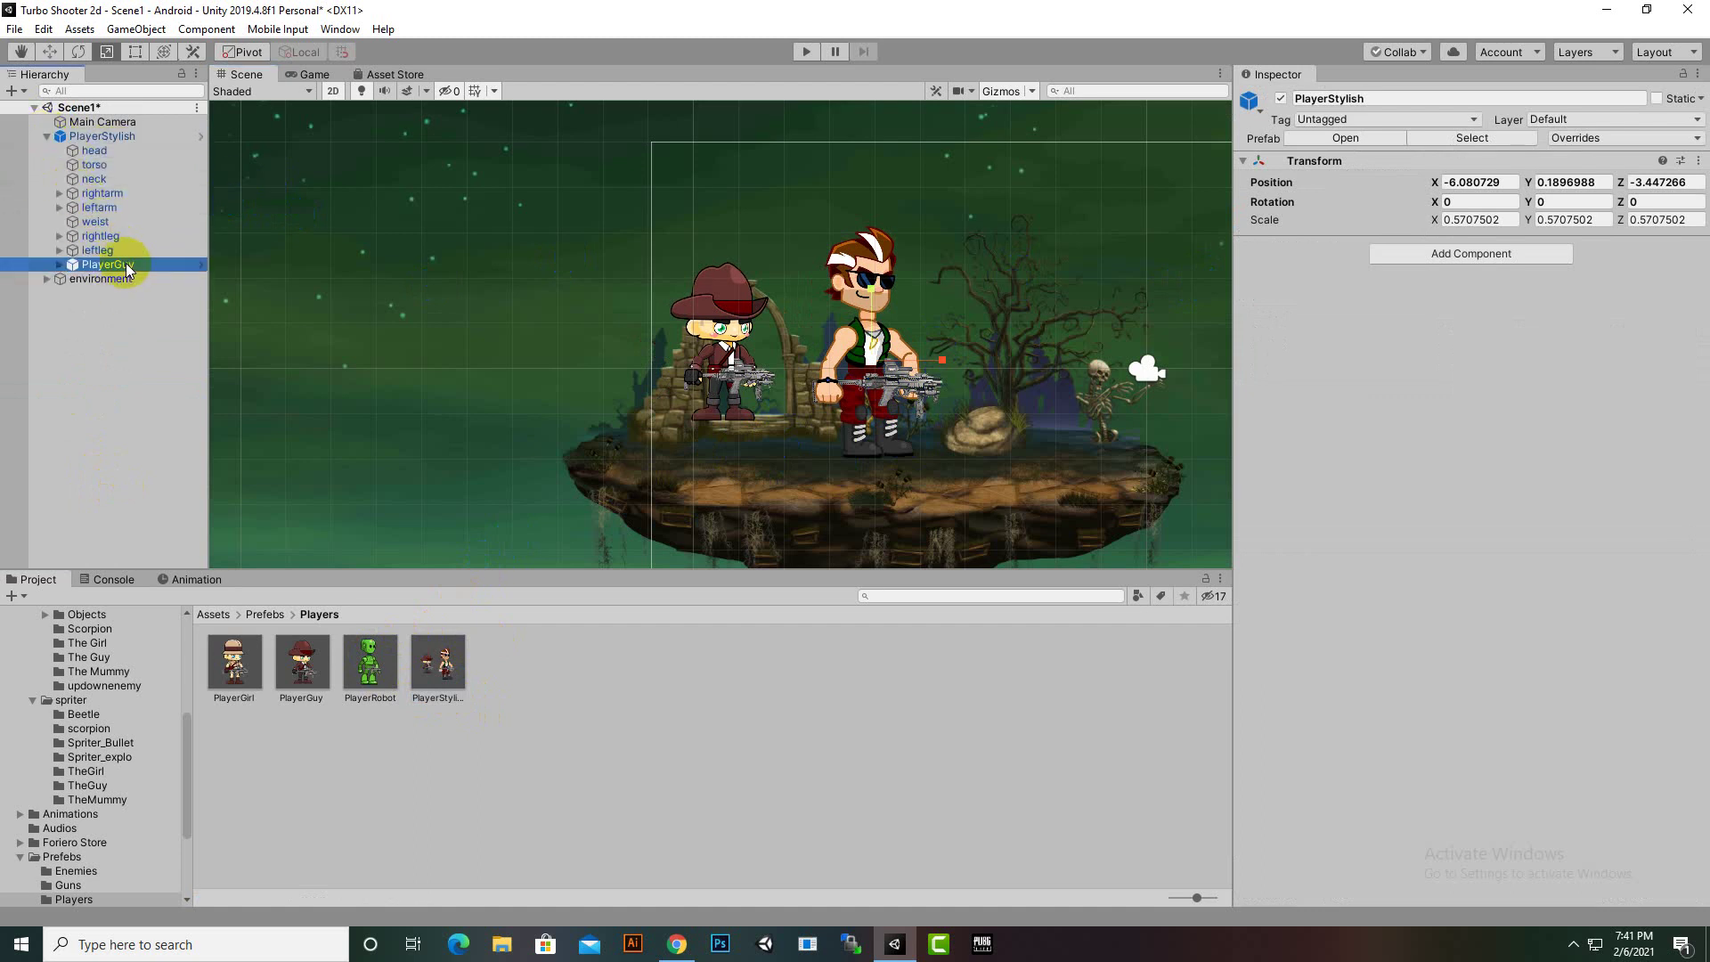
pyautogui.moveTo(126, 265); pyautogui.dragTo(355, 325)
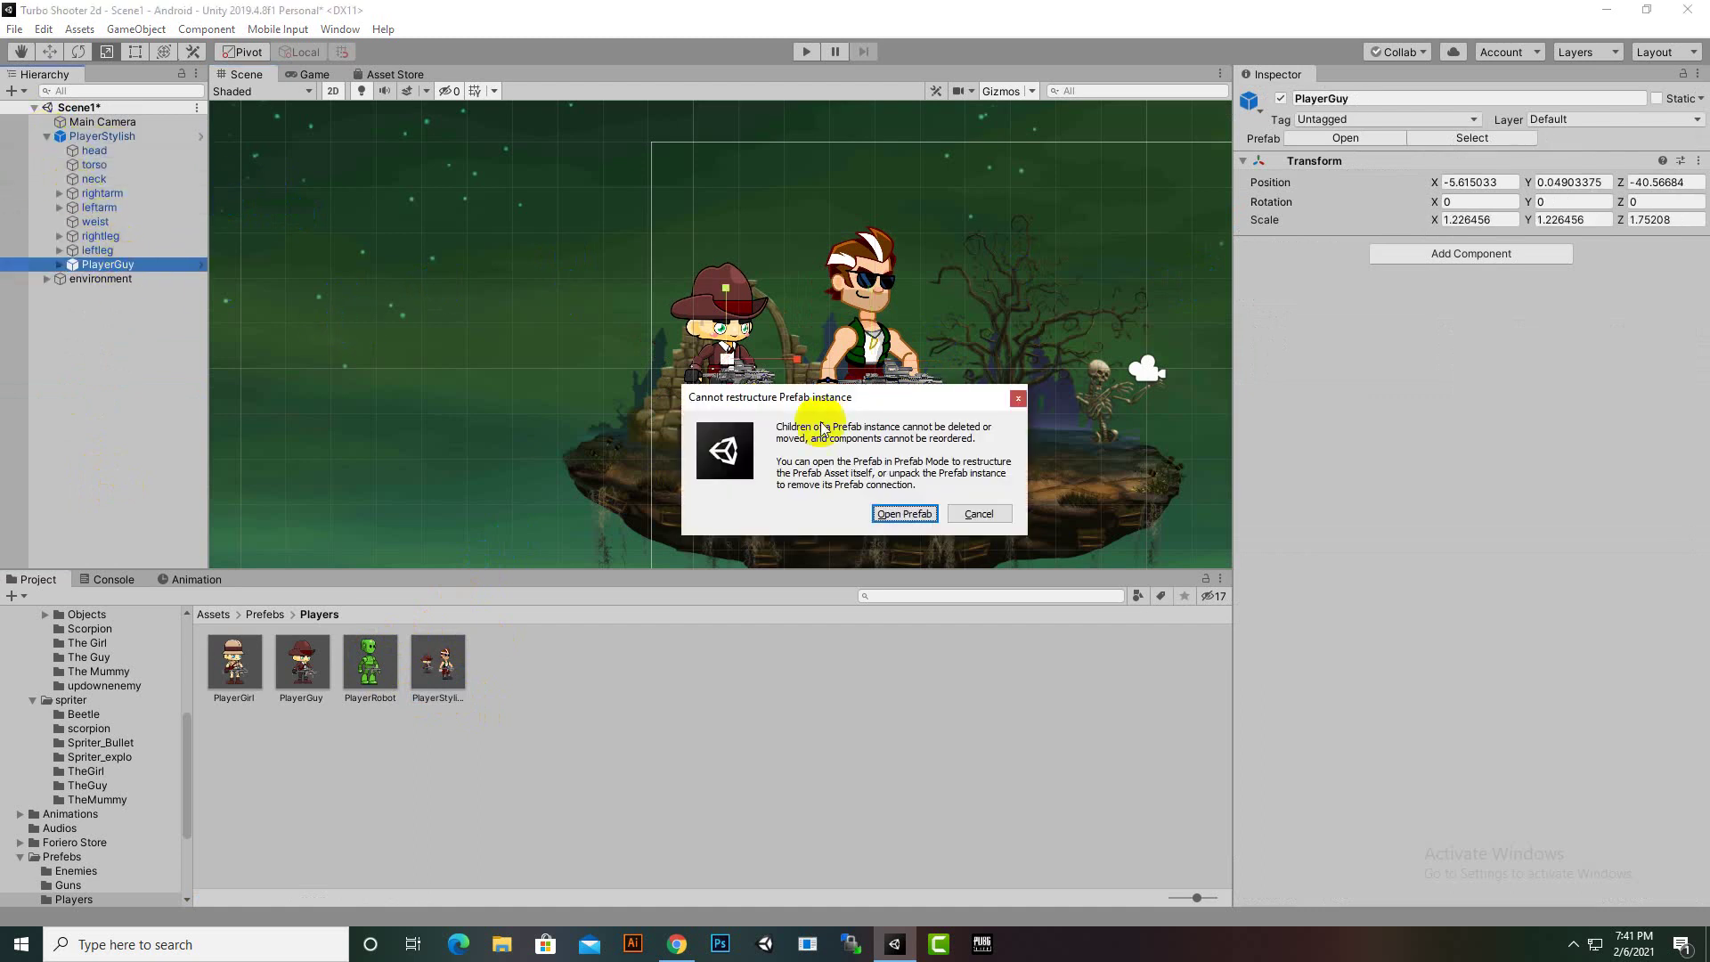
pyautogui.click(911, 514)
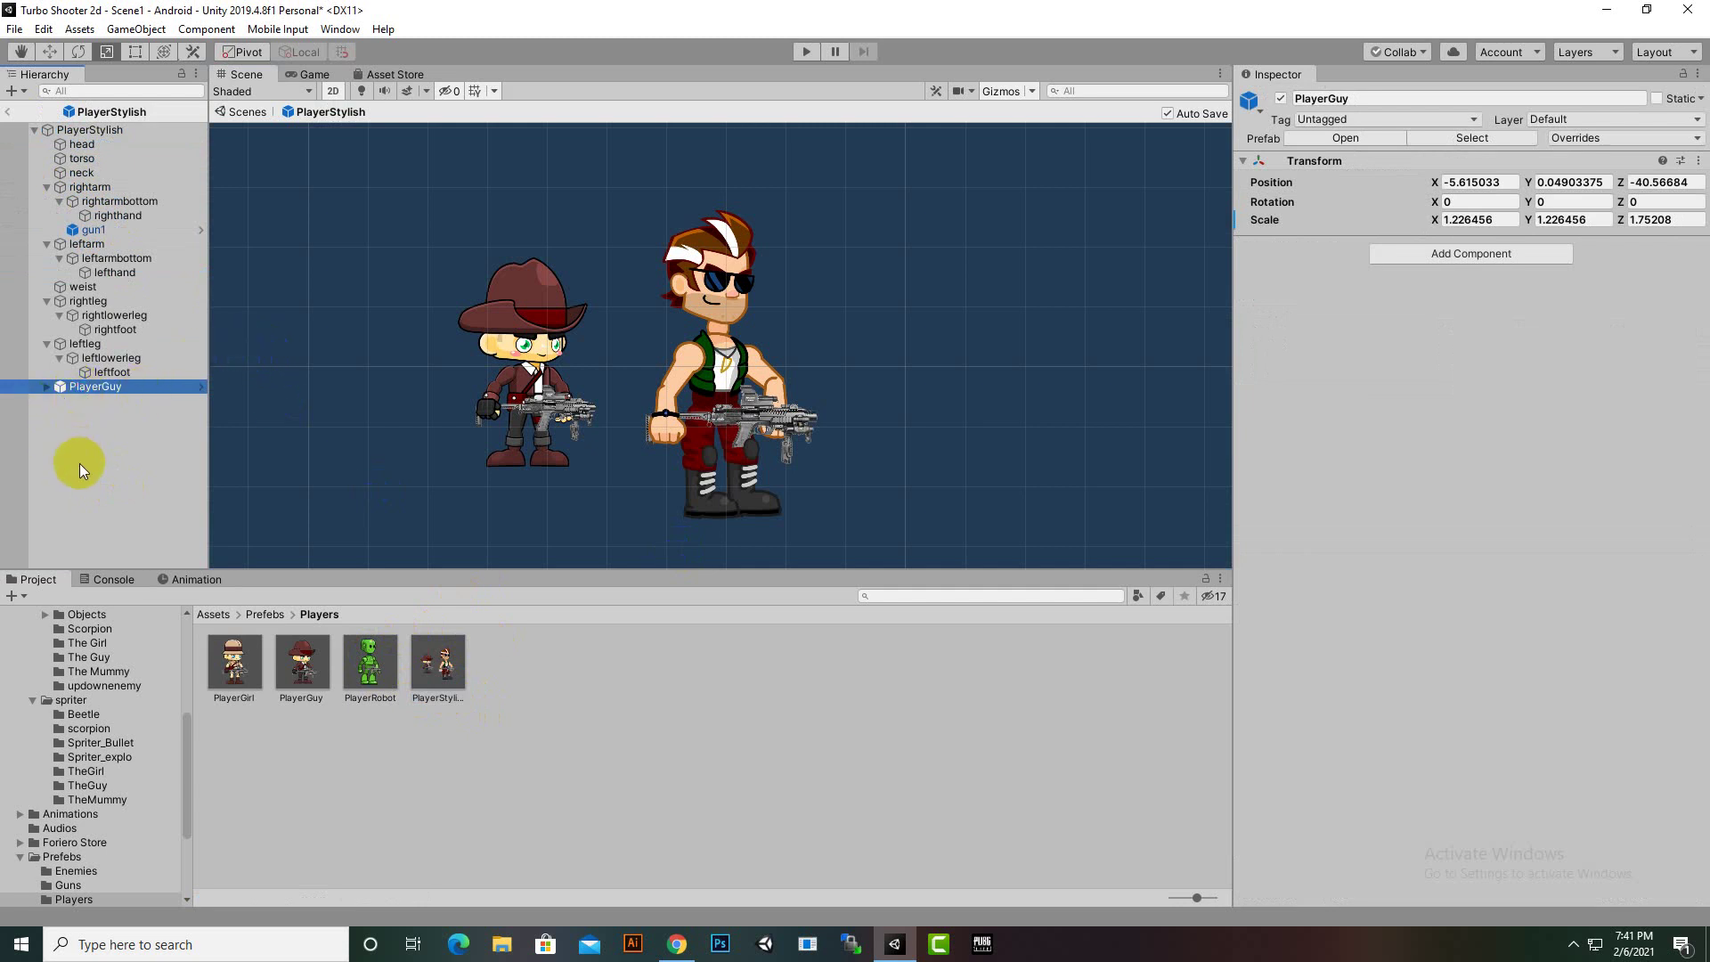
# Delete the nested PlayerGuy from the PlayerStylish prefab and return to Scene1
pyautogui.click(78, 463)
pyautogui.click(84, 386)
pyautogui.press('Delete')
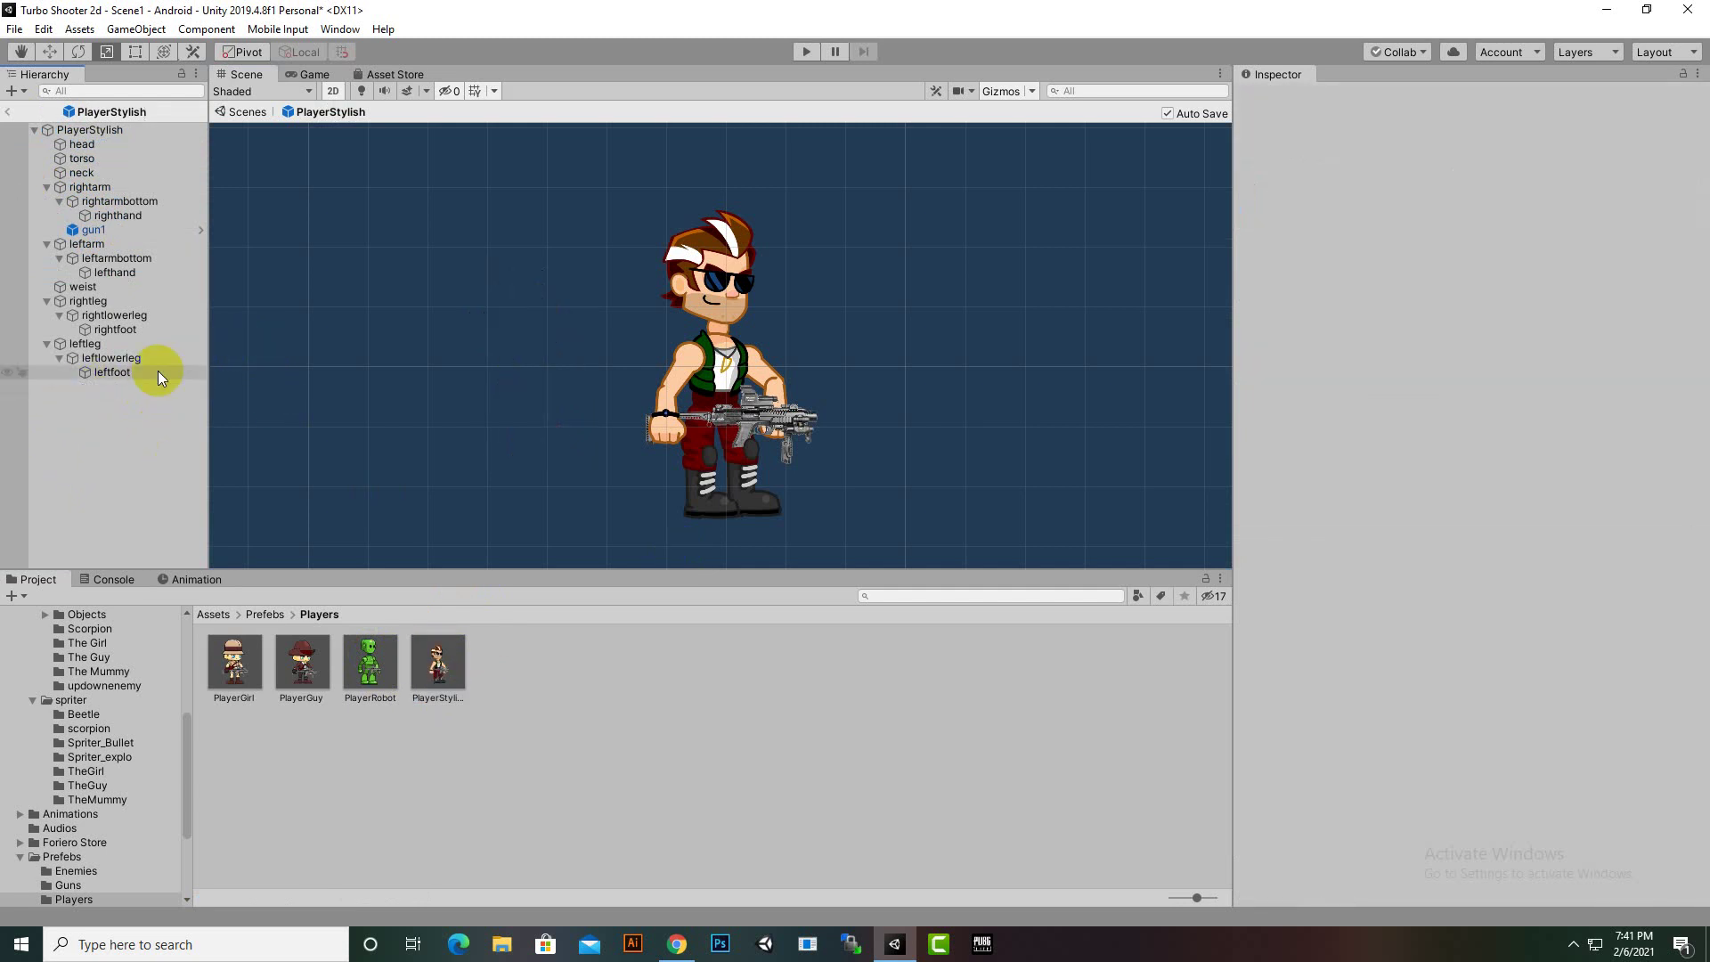
pyautogui.click(34, 130)
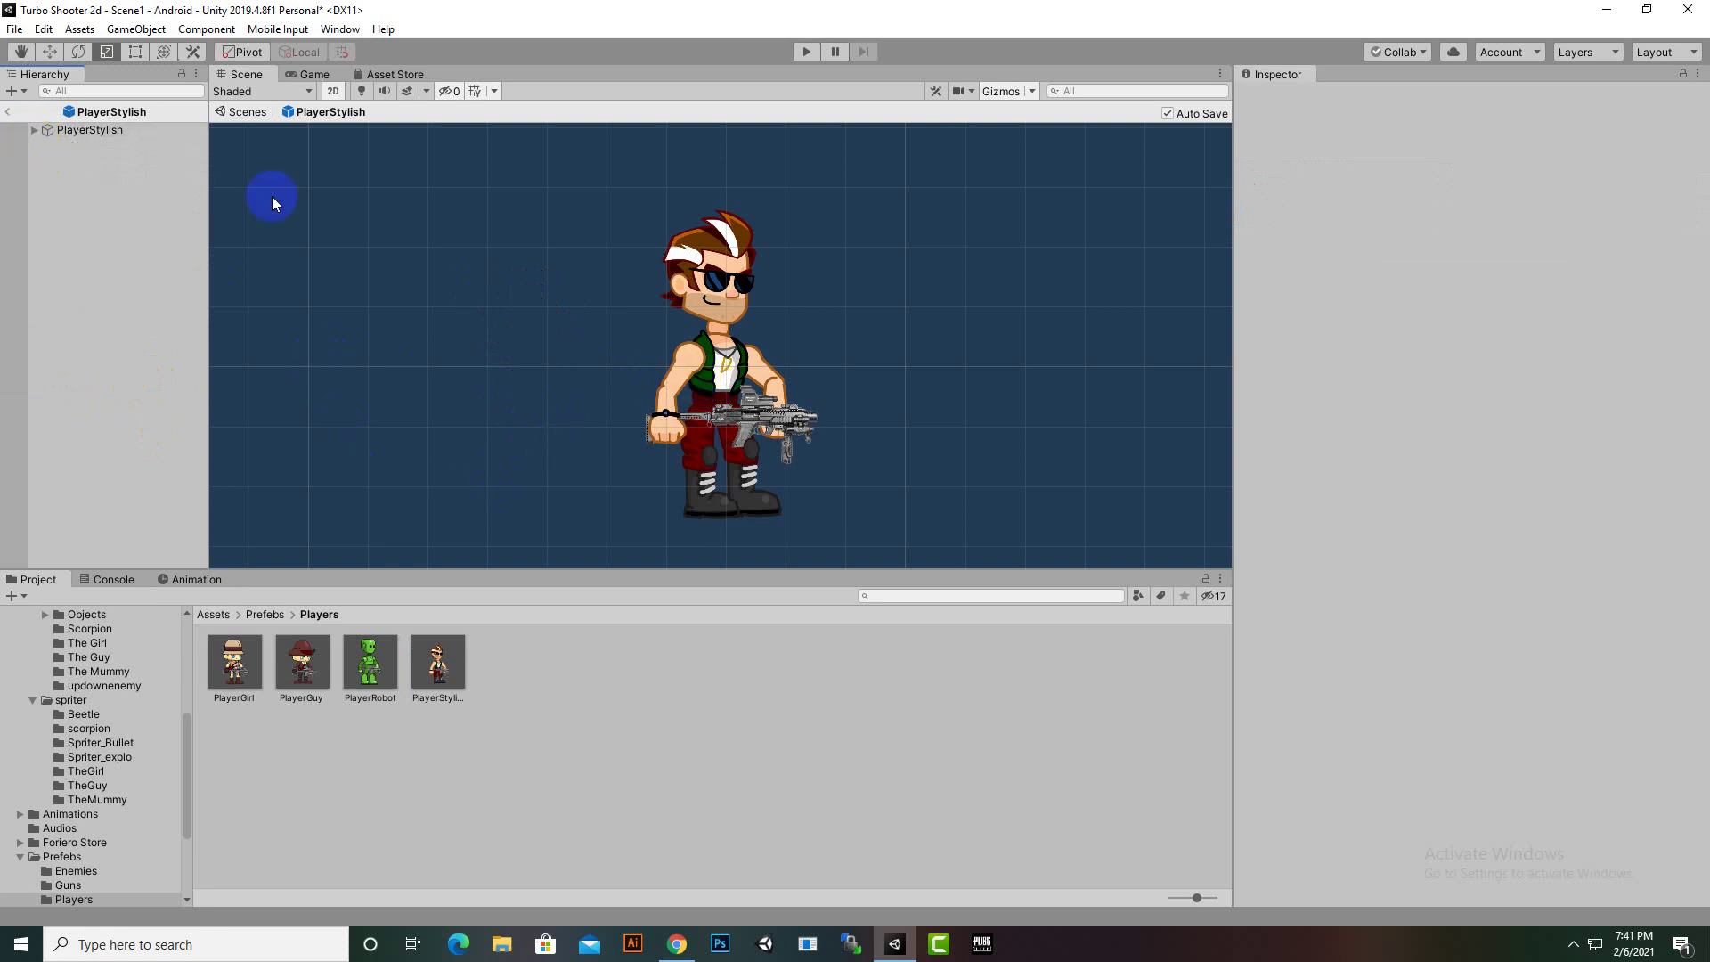
pyautogui.click(11, 112)
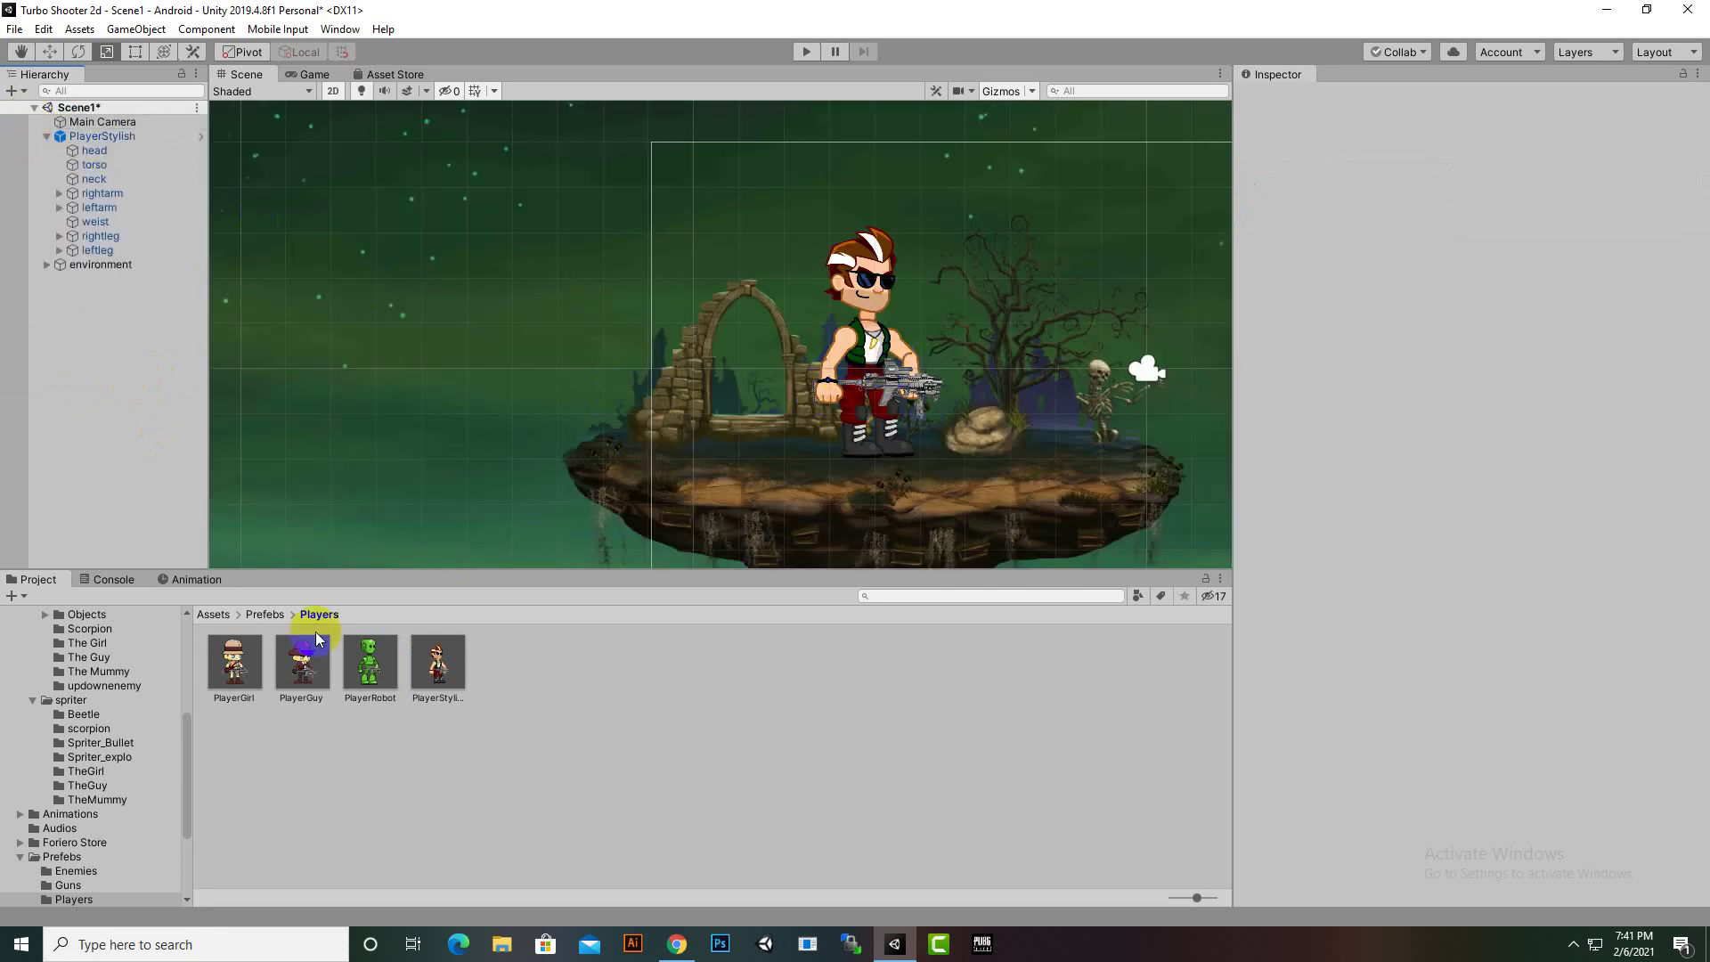
# Place a PlayerGuy prefab in front of the stone arch and scale the PlayerStylish instance down to about 0.36
pyautogui.moveTo(303, 655); pyautogui.dragTo(753, 382)
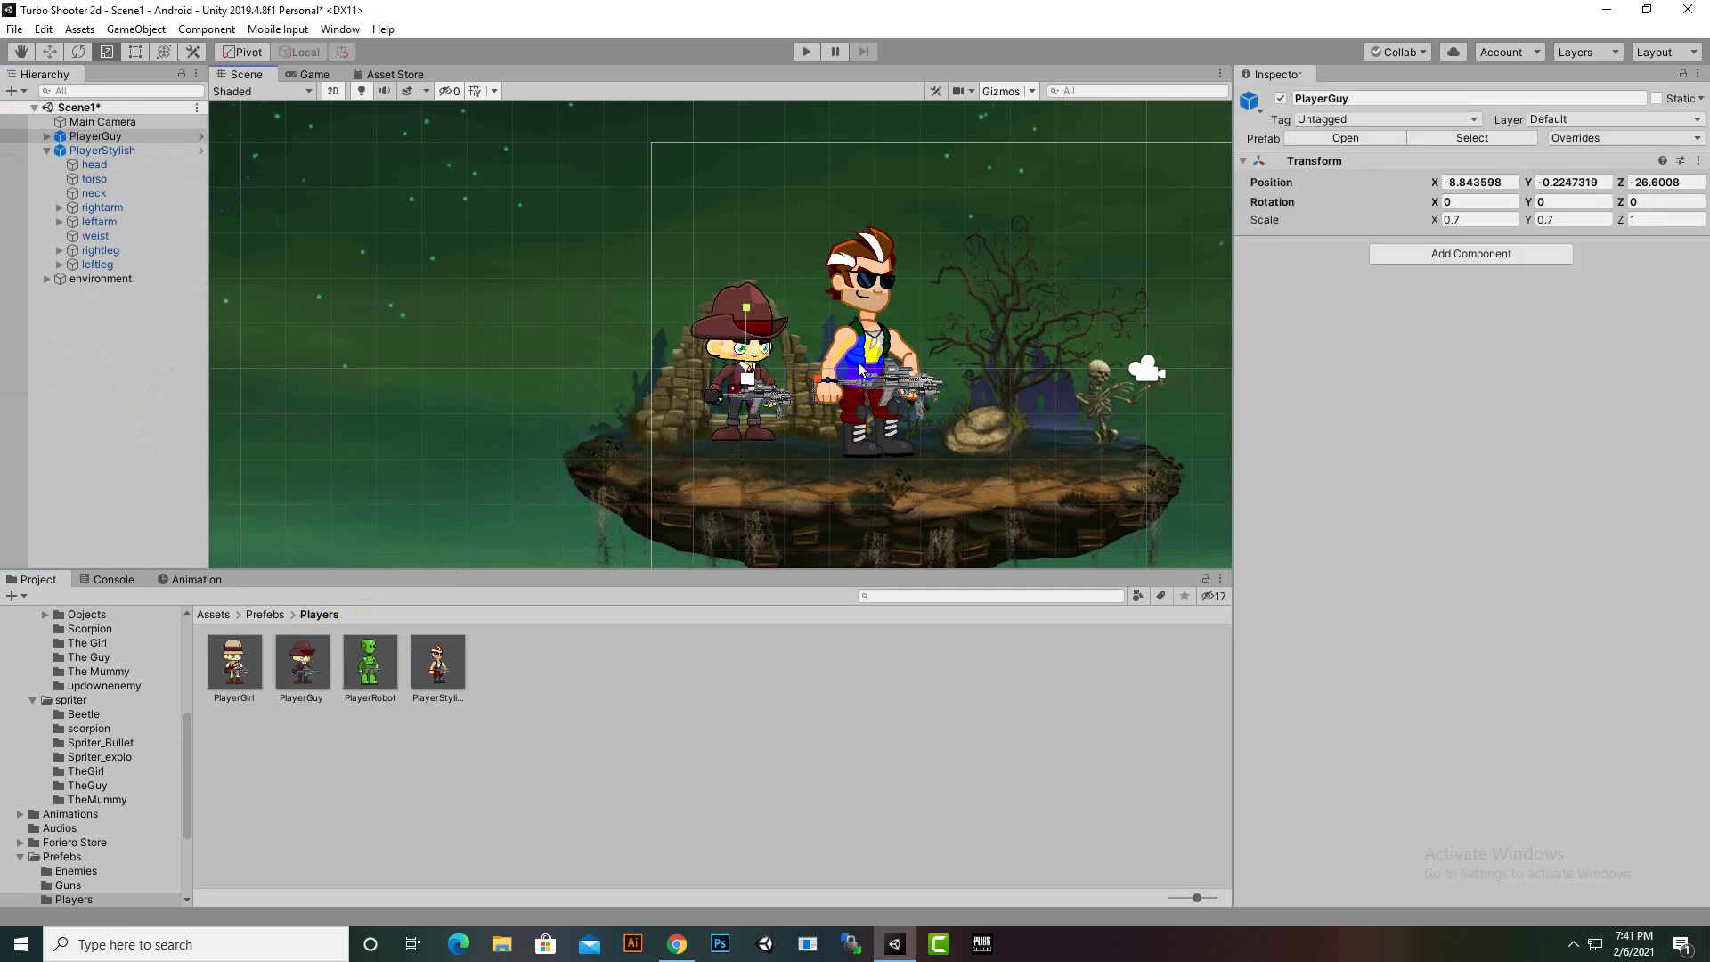
pyautogui.click(876, 372)
pyautogui.moveTo(876, 373); pyautogui.dragTo(908, 332)
pyautogui.scroll(1, 911, 329)
pyautogui.scroll(5, 911, 330)
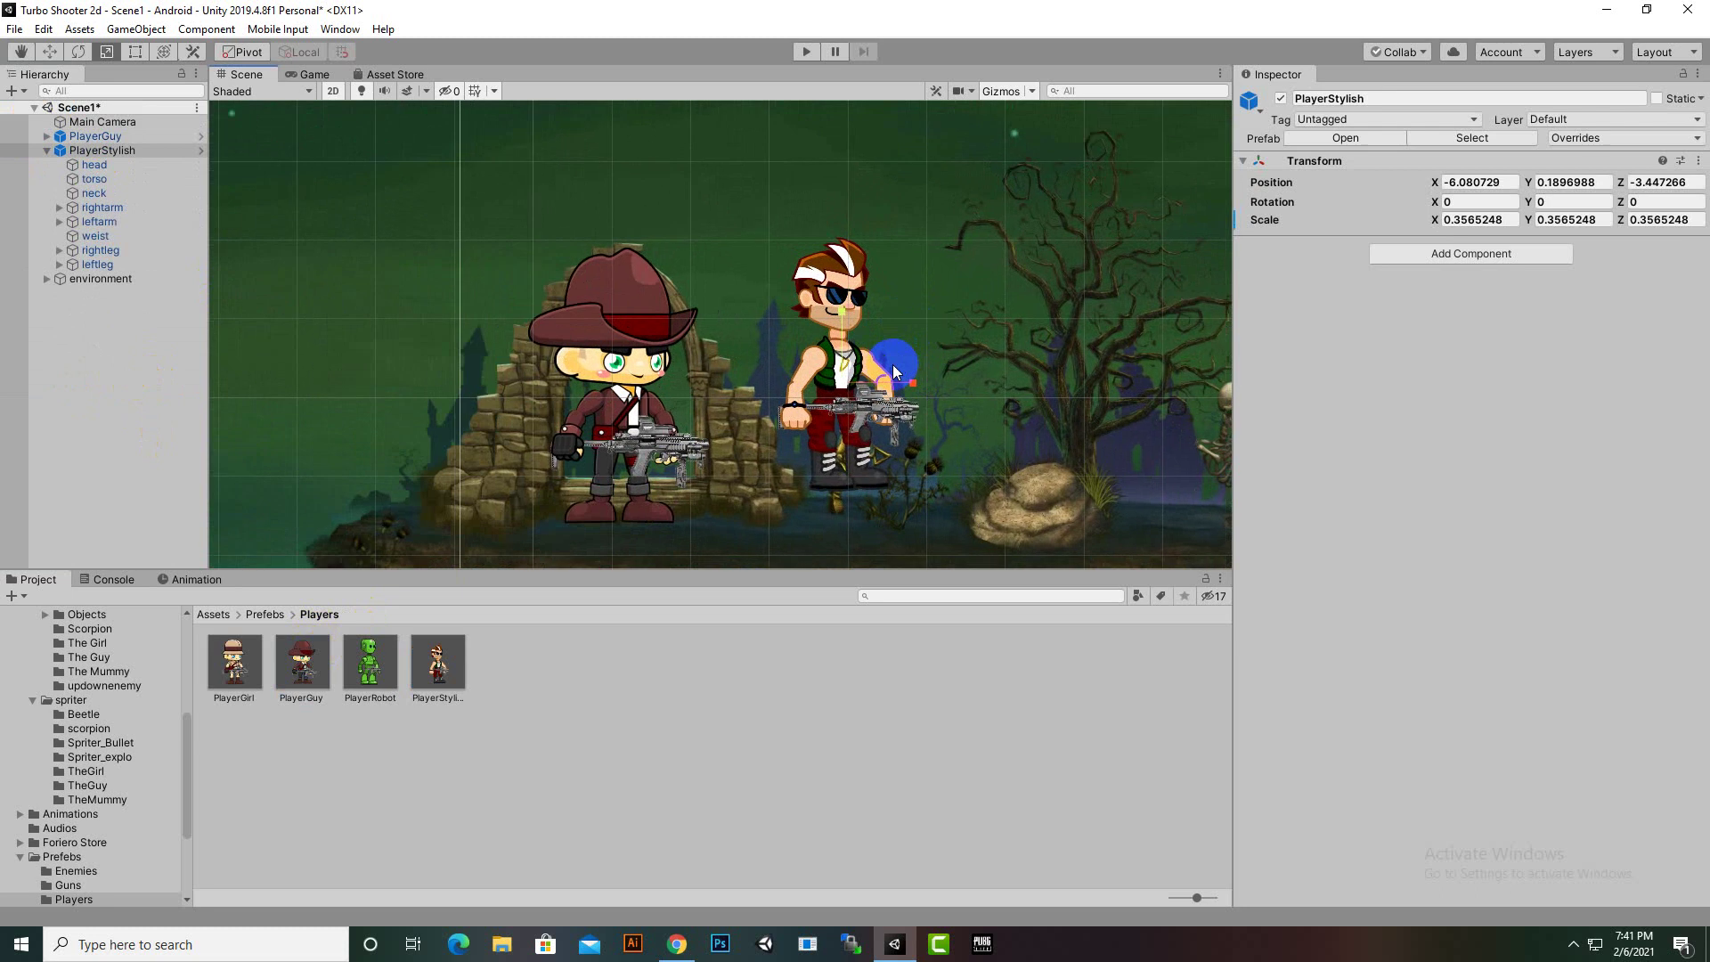
# Overlay PlayerStylish on PlayerGuy at about X -8.96, Y -0.09 and match its size with a scale of about 0.40
pyautogui.moveTo(828, 387); pyautogui.dragTo(659, 469)
pyautogui.click(49, 52)
pyautogui.moveTo(564, 324); pyautogui.dragTo(564, 346)
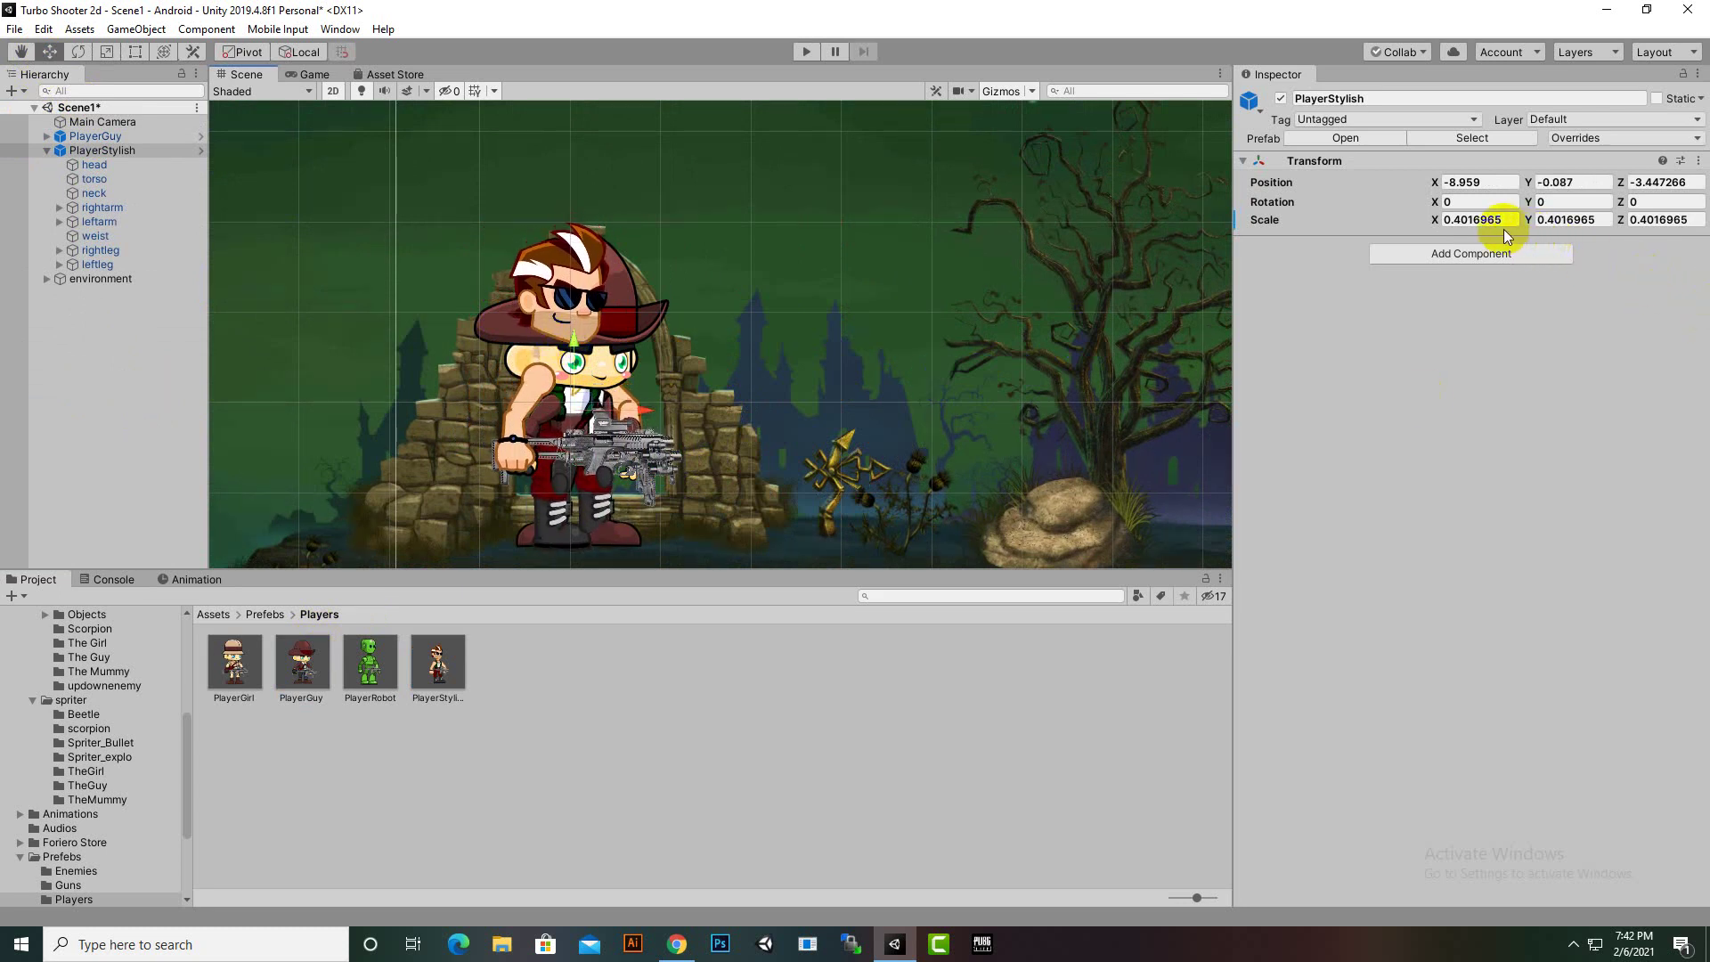
# Copy the PlayerStylish instance's Transform component, paste its values onto the PlayerStylish prefab root, and return to Scene1
pyautogui.click(1476, 220)
pyautogui.click(1699, 160)
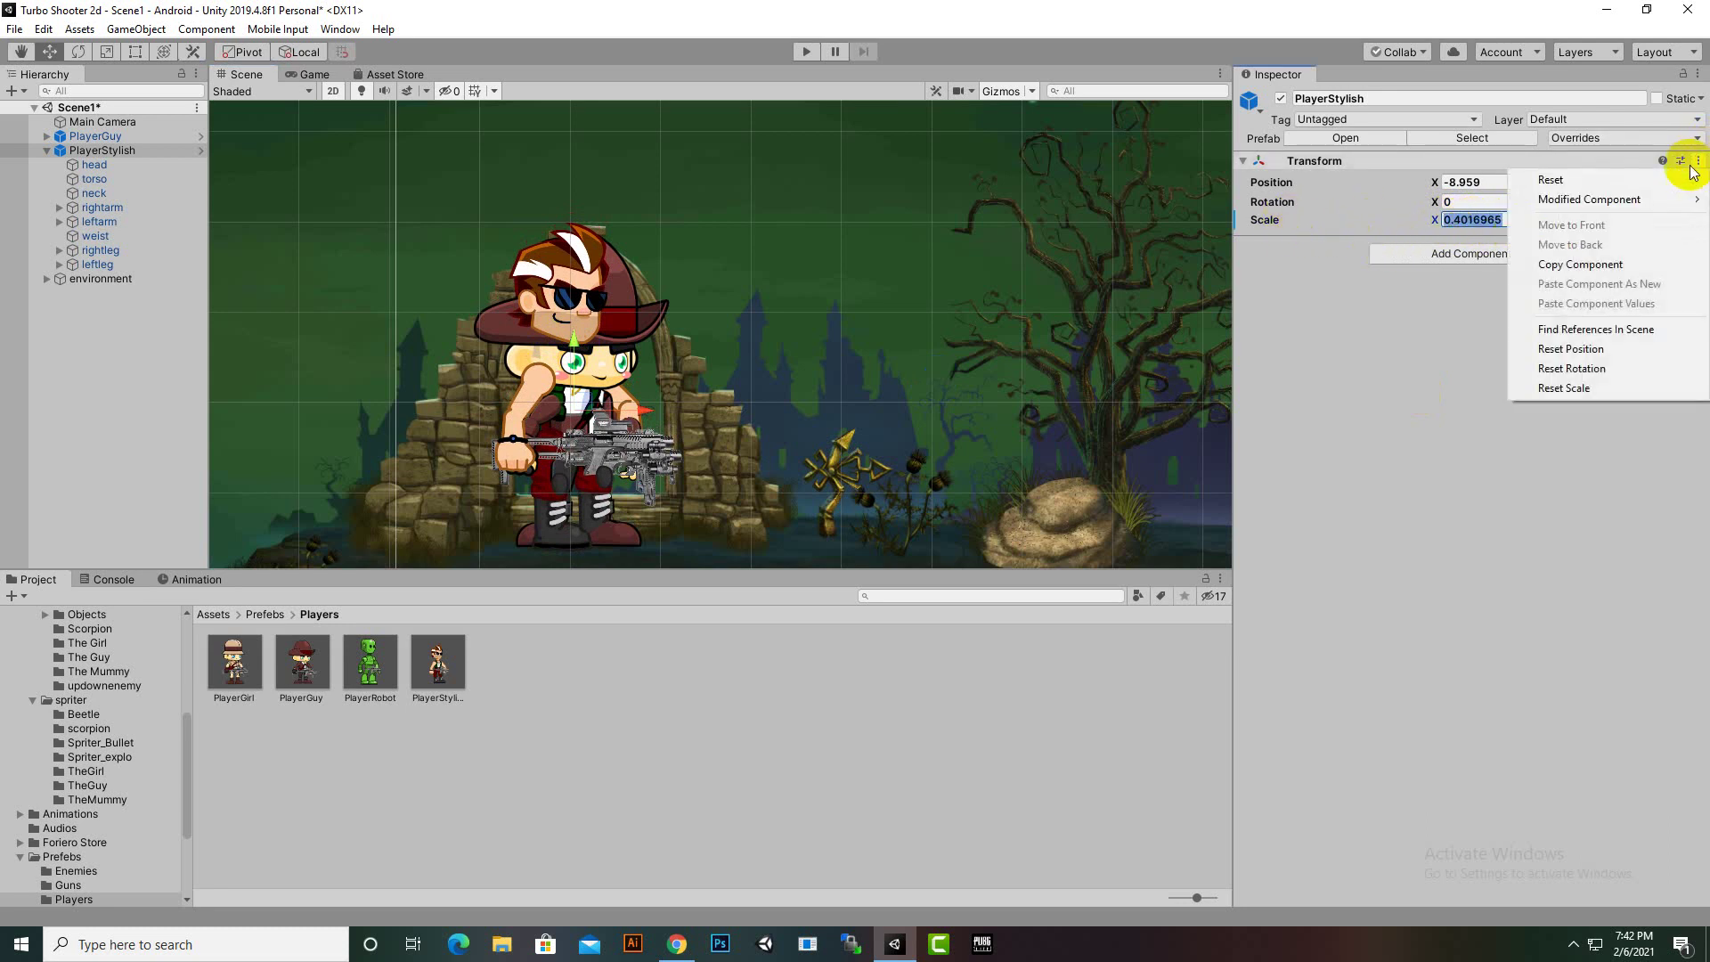
pyautogui.click(1628, 264)
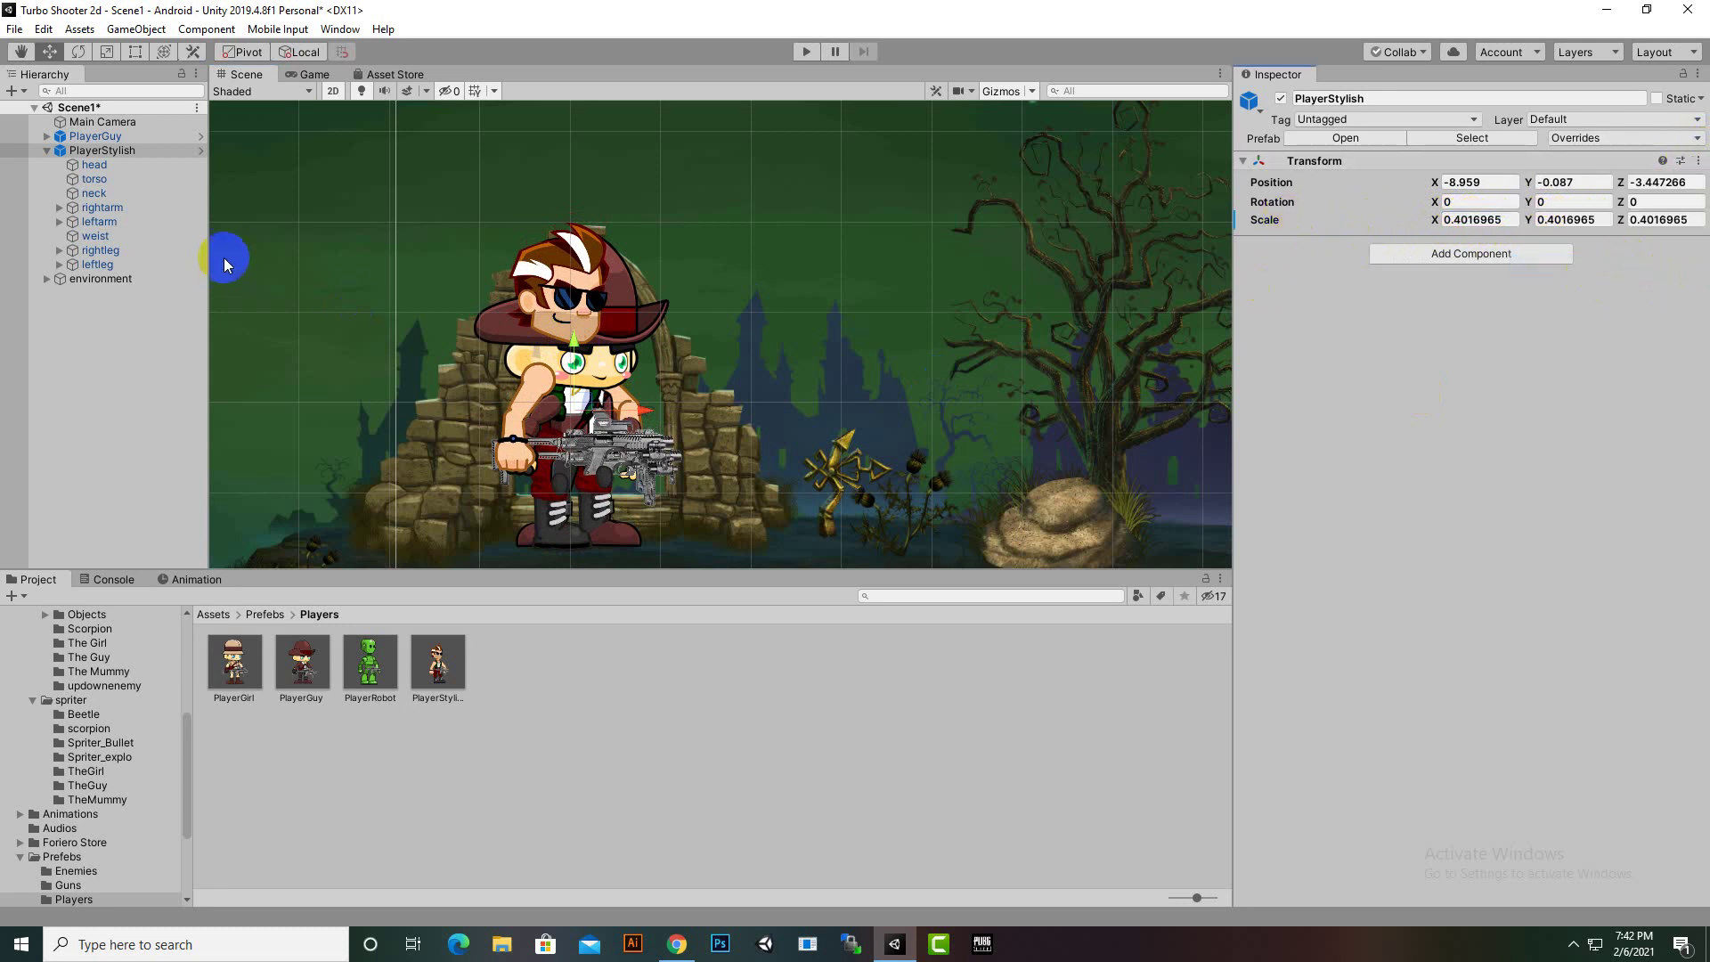
pyautogui.click(132, 149)
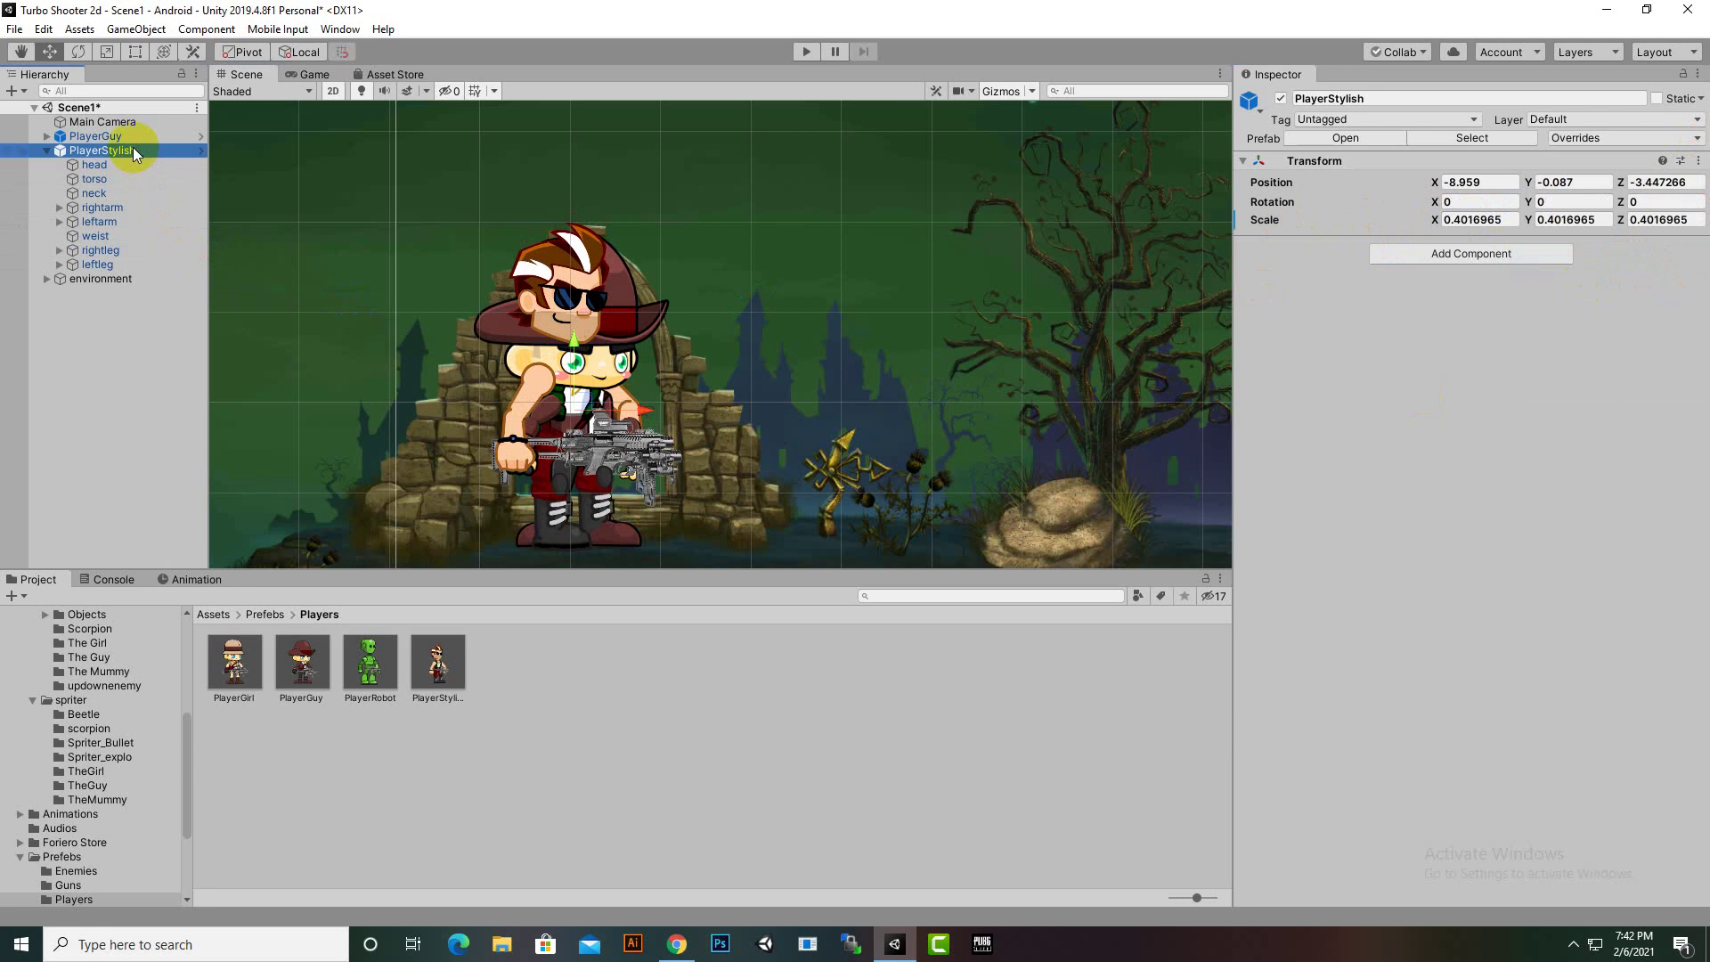
pyautogui.click(1345, 138)
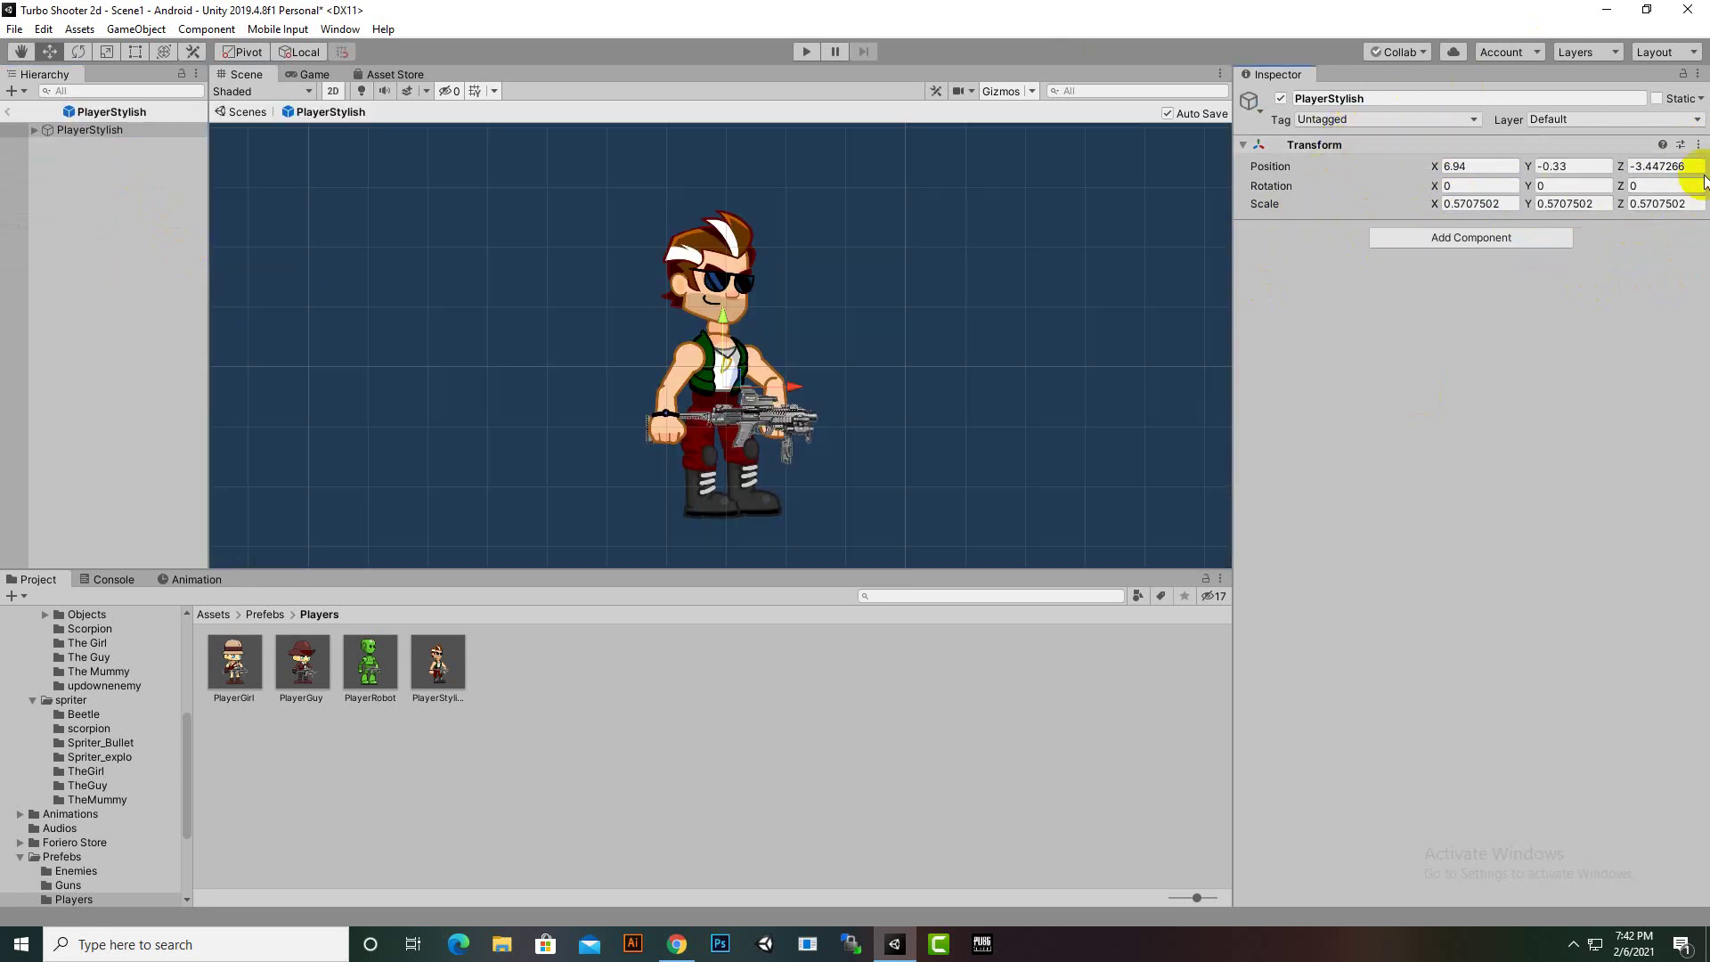
pyautogui.click(1698, 144)
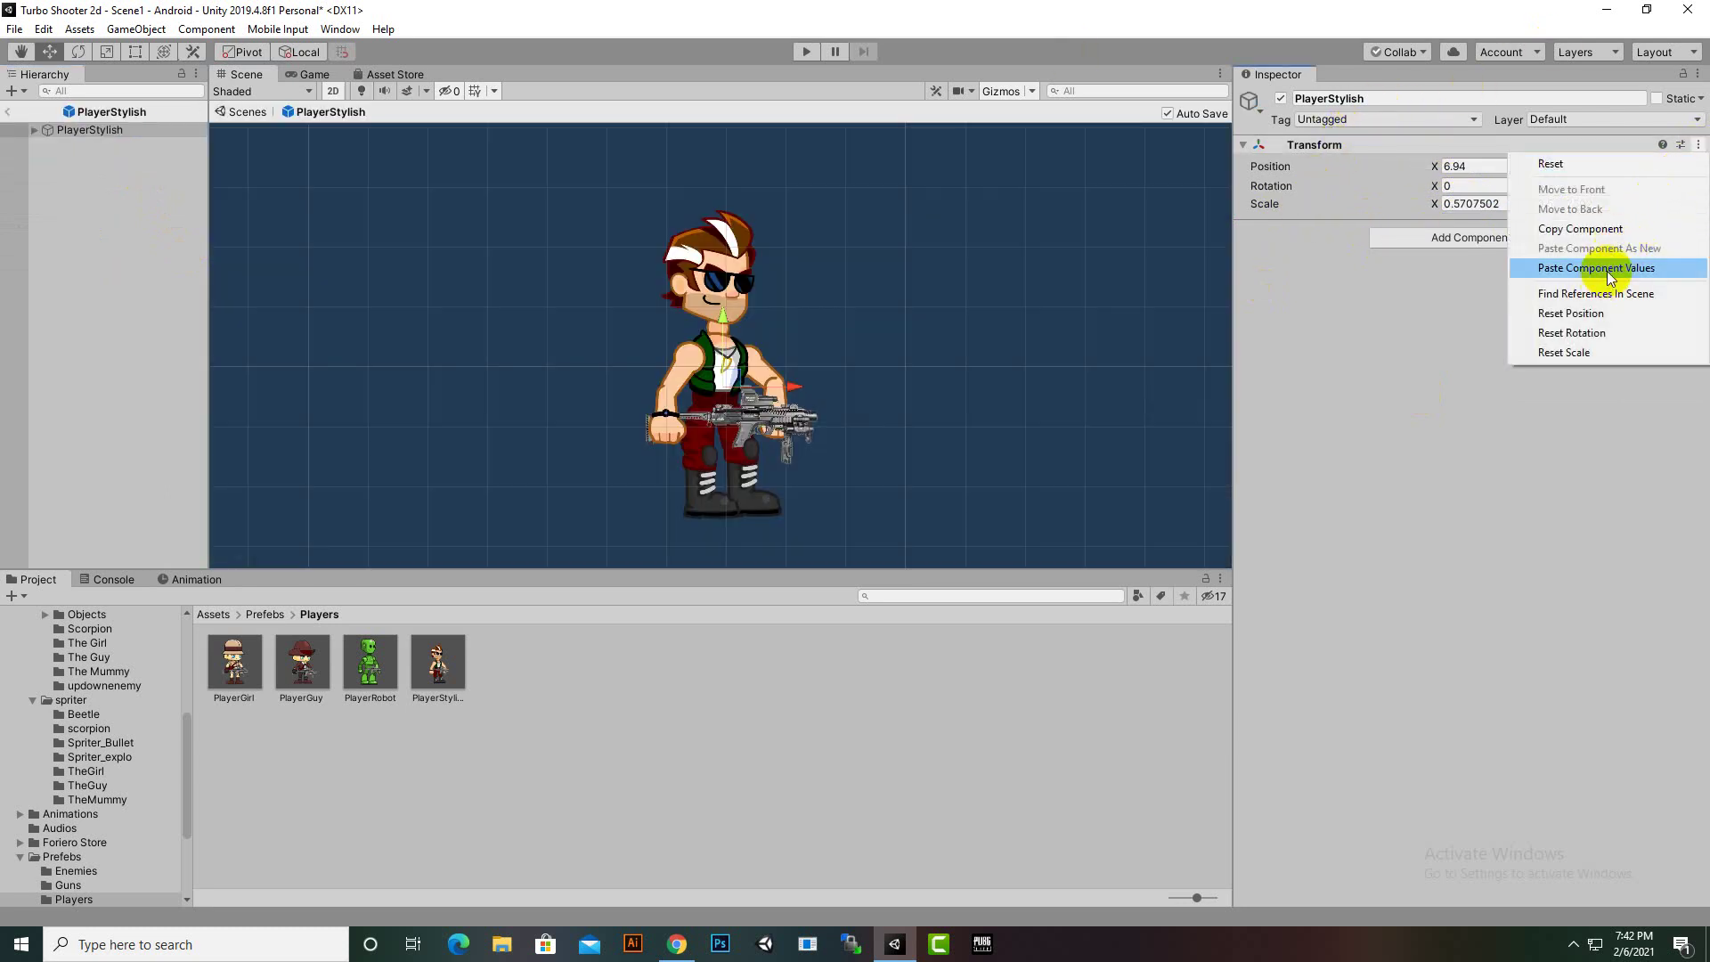
pyautogui.click(1596, 267)
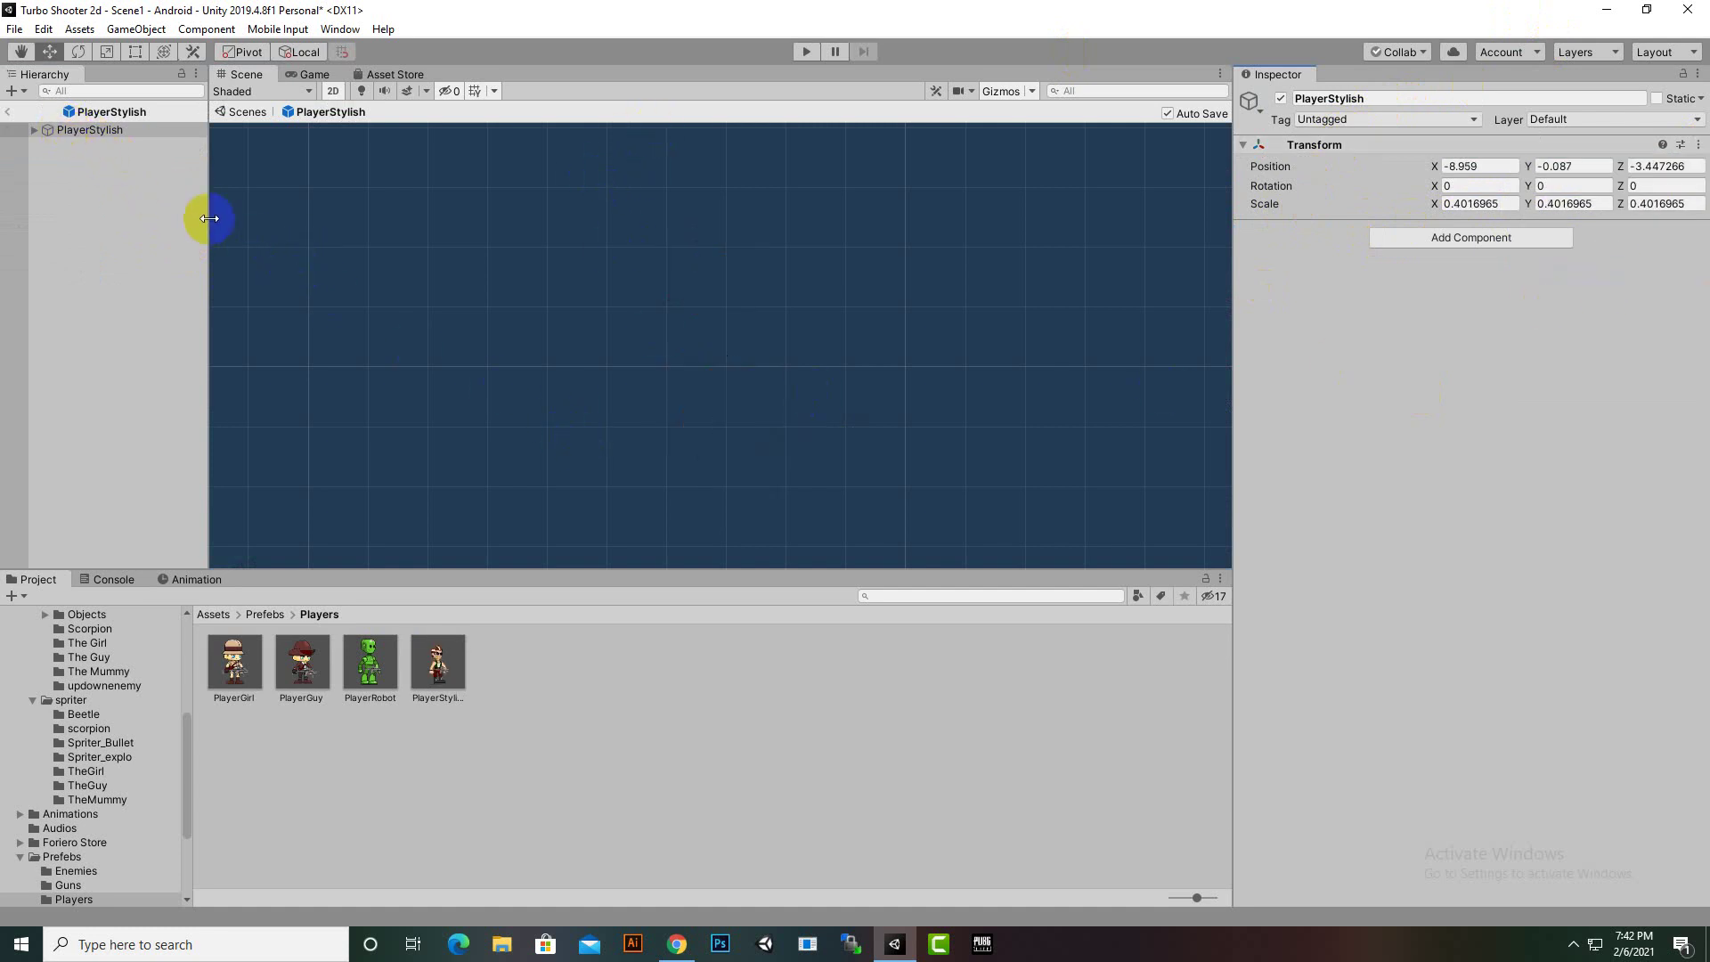
pyautogui.click(19, 111)
pyautogui.click(5, 112)
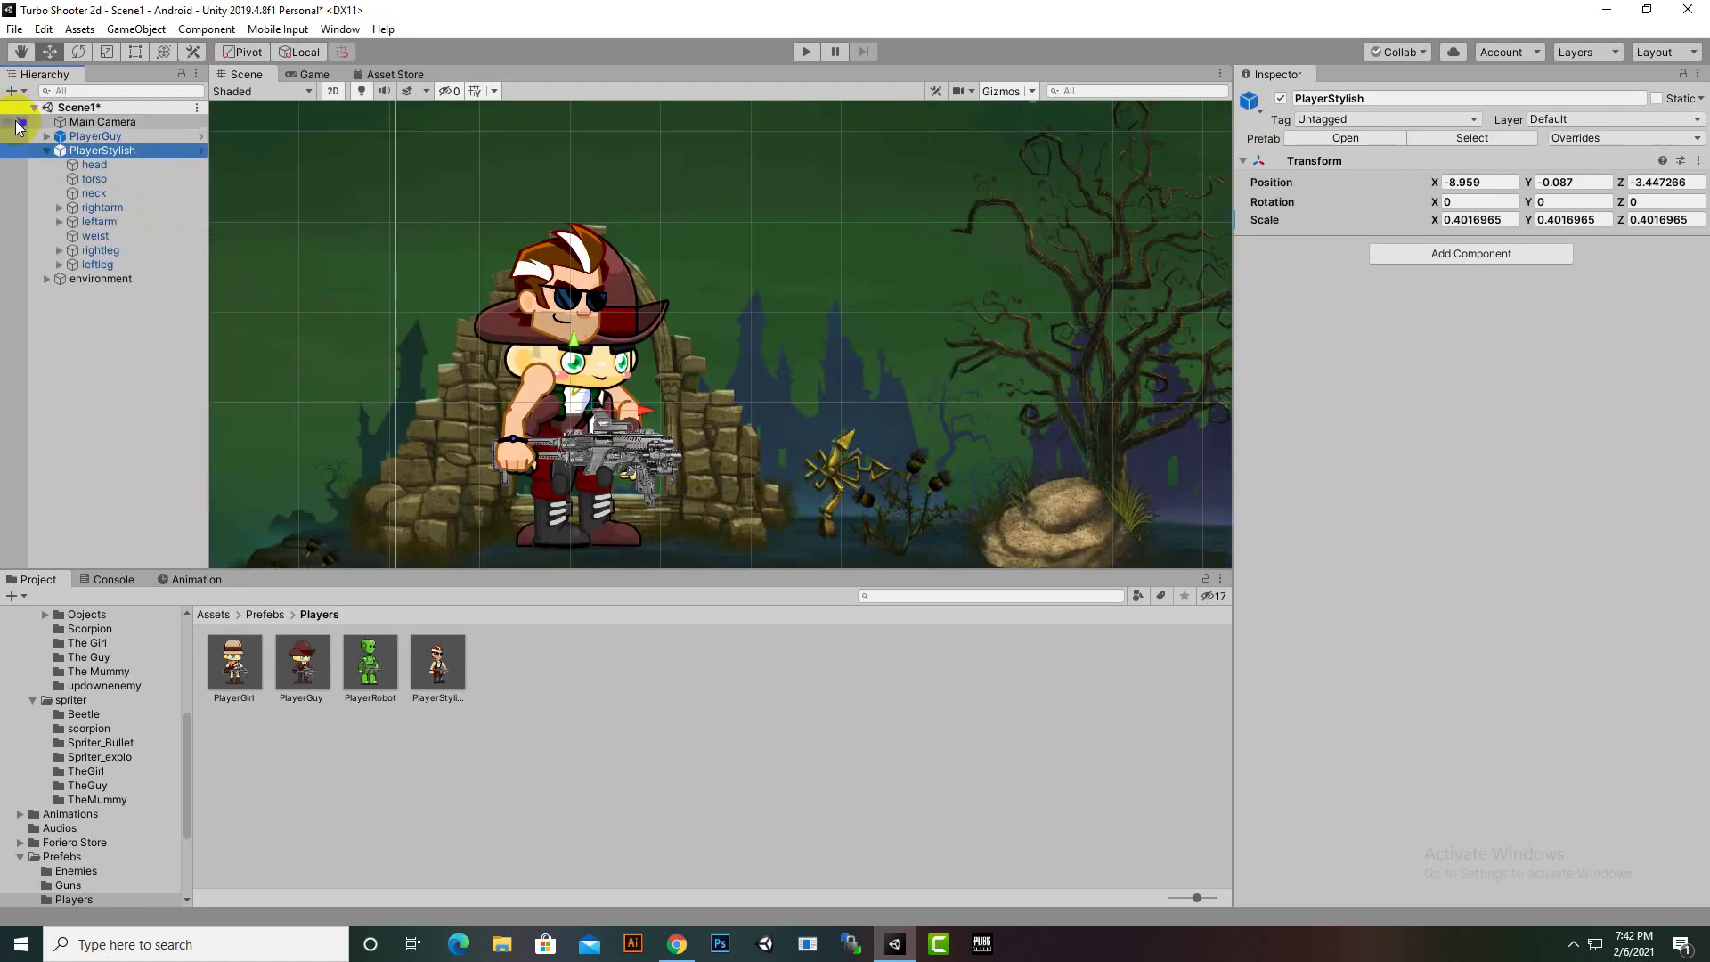
# Move PlayerStylish away from PlayerGuy to about X -5.21 and place a PlayerRobot prefab beside it
pyautogui.moveTo(683, 398); pyautogui.dragTo(935, 445)
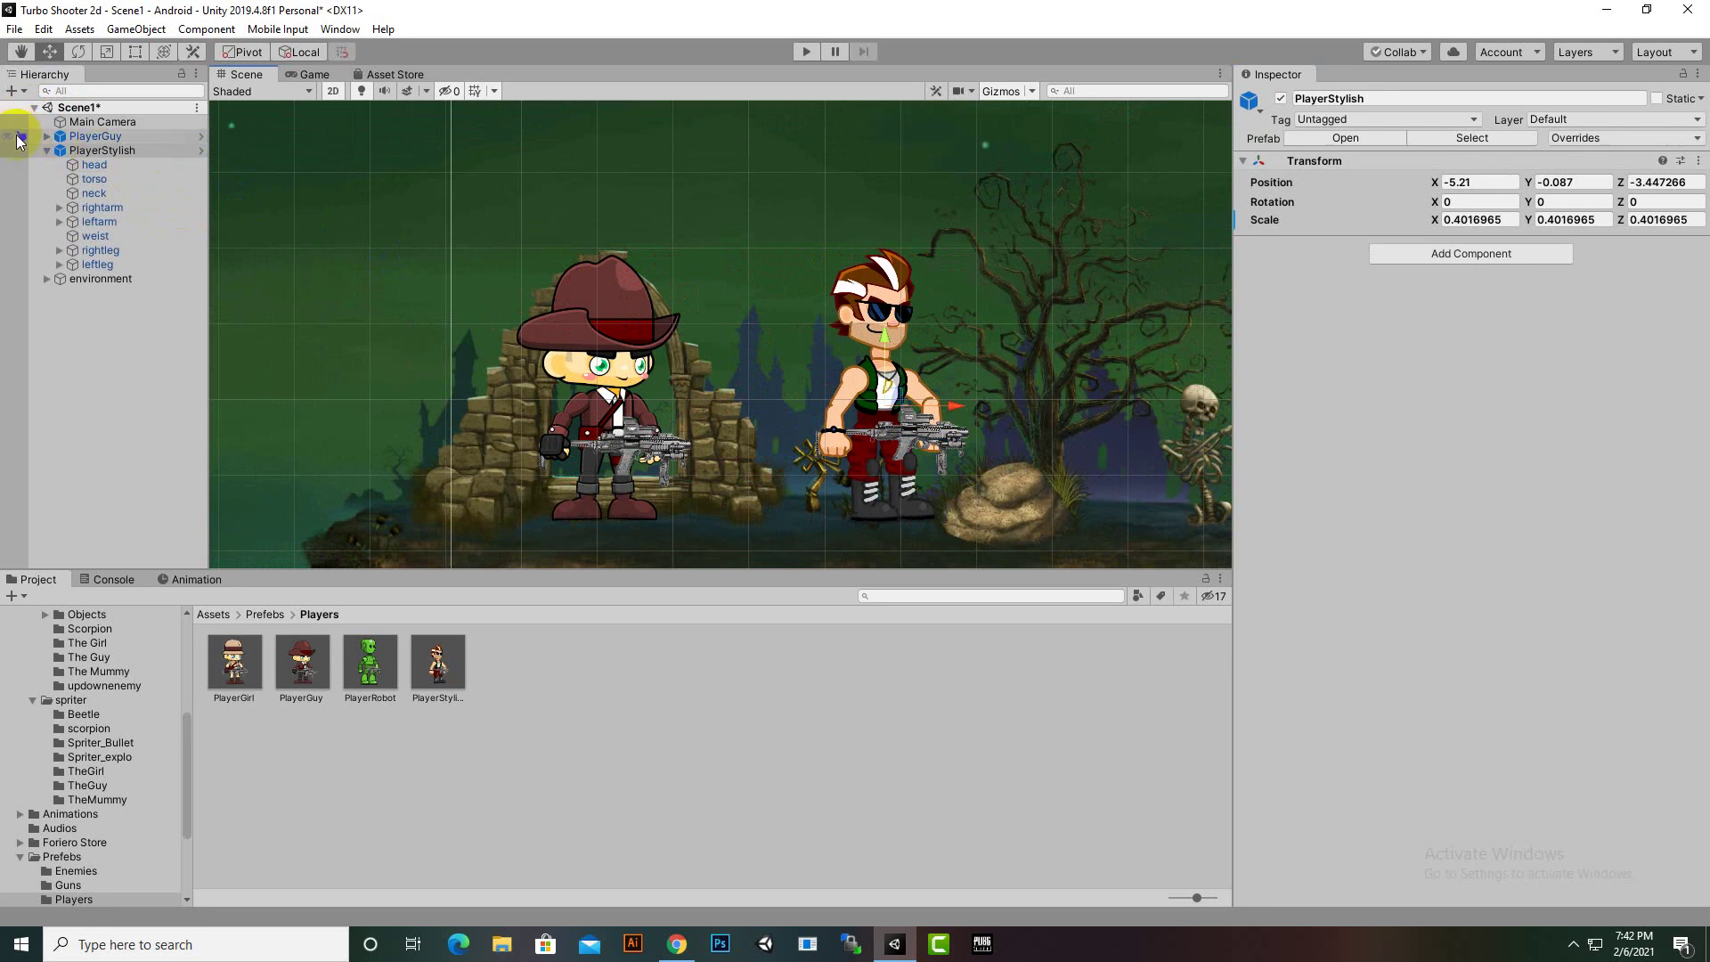
pyautogui.click(47, 150)
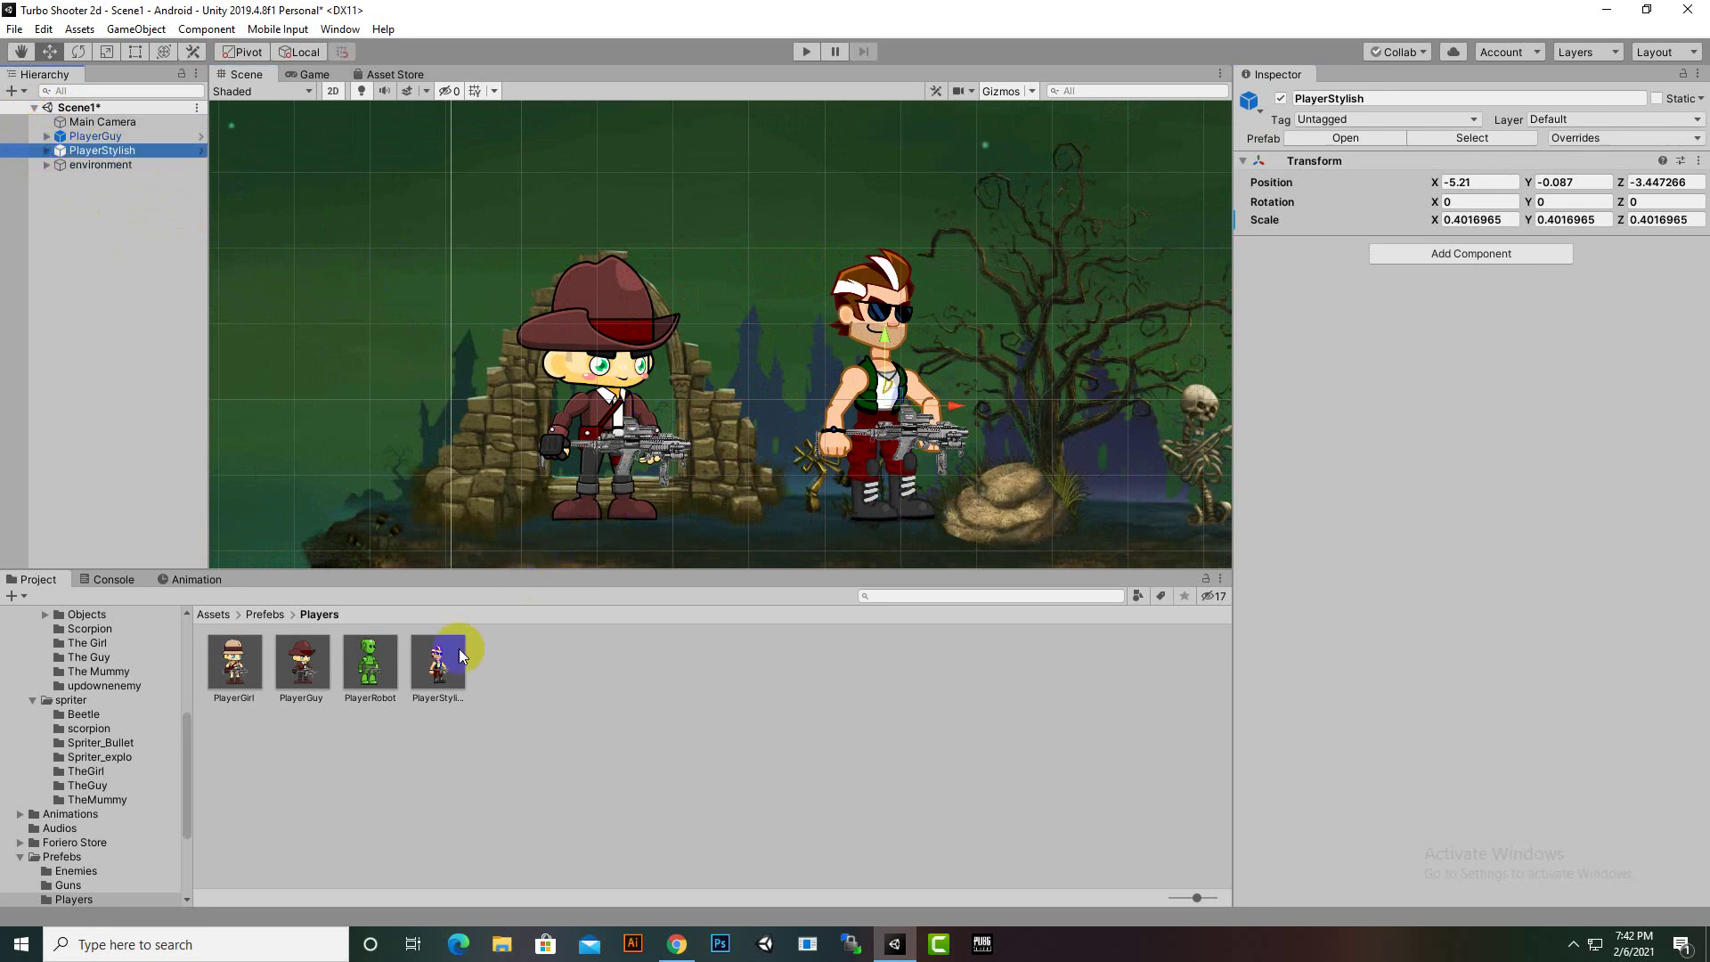
pyautogui.moveTo(370, 661); pyautogui.dragTo(838, 403)
pyautogui.moveTo(899, 306); pyautogui.dragTo(1036, 347)
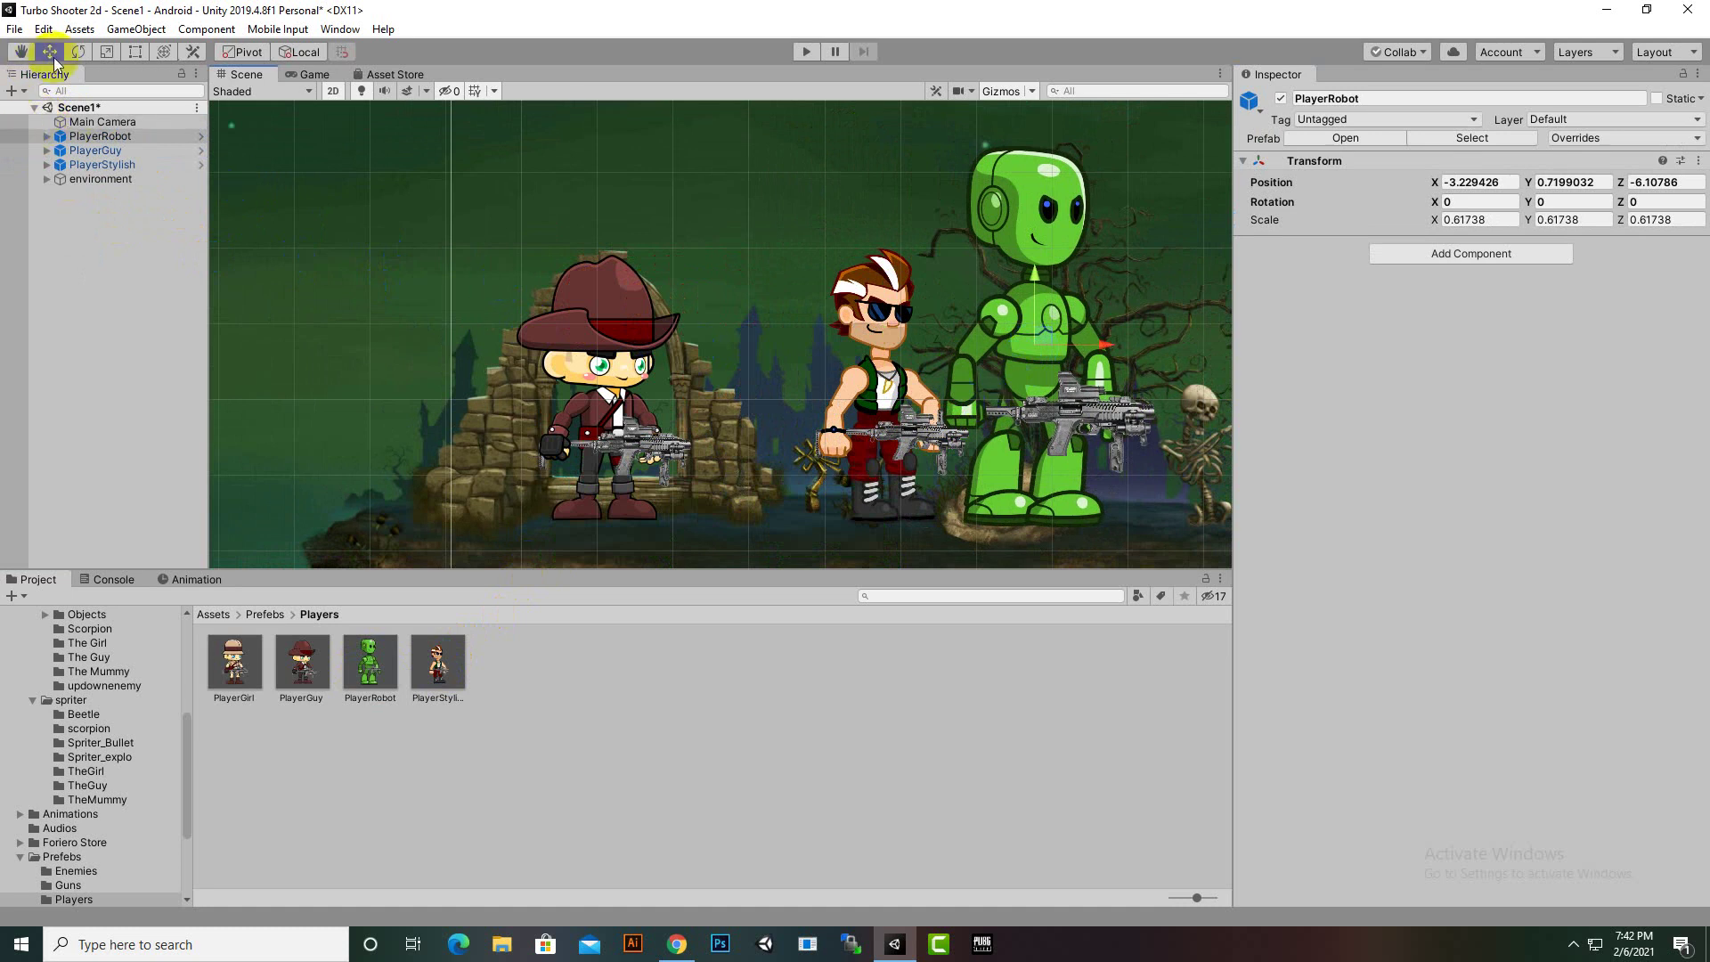
# Scale the PlayerRobot instance down uniformly to about 0.42 and lower it to about Y 0.2
pyautogui.click(105, 54)
pyautogui.moveTo(1034, 346)
pyautogui.mouseDown()
pyautogui.moveTo(1023, 365)
pyautogui.moveTo(1023, 320)
pyautogui.moveTo(1012, 356)
pyautogui.mouseUp()
pyautogui.click(50, 51)
# Overlay PlayerRobot on PlayerStylish at about X -5.13, Y 0.03 to compare their sizes
pyautogui.scroll(2, 1024, 312)
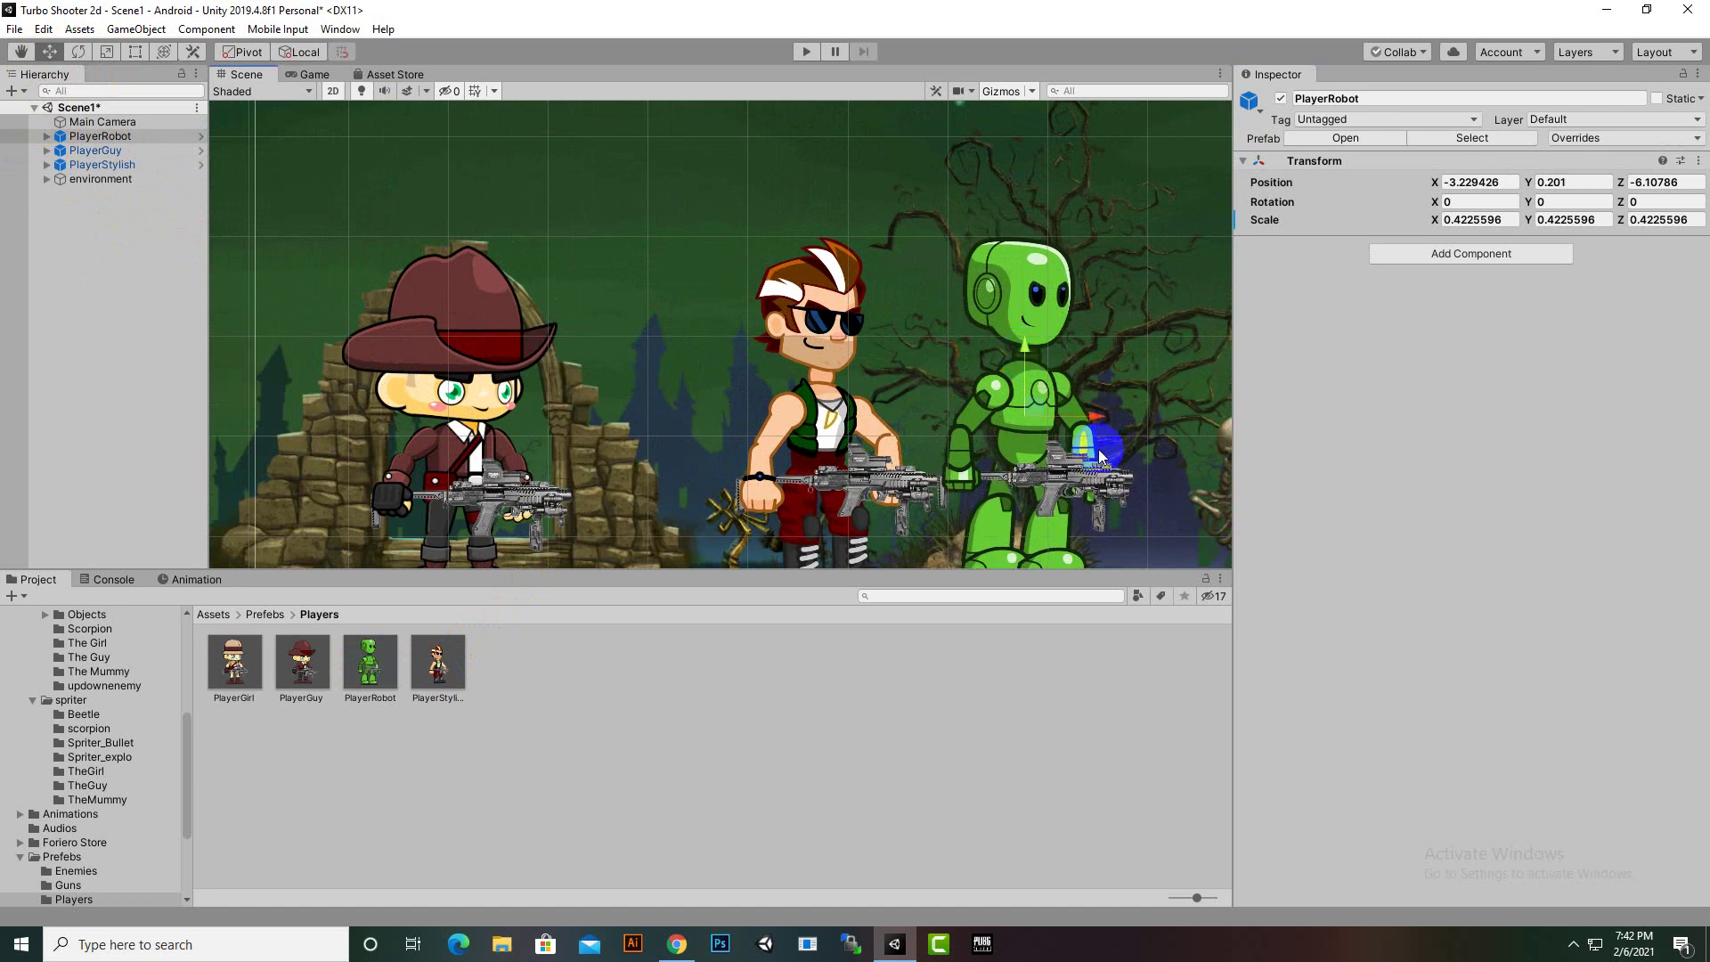
pyautogui.moveTo(1087, 439); pyautogui.dragTo(1023, 463)
pyautogui.moveTo(1022, 463); pyautogui.dragTo(1034, 312, button='middle')
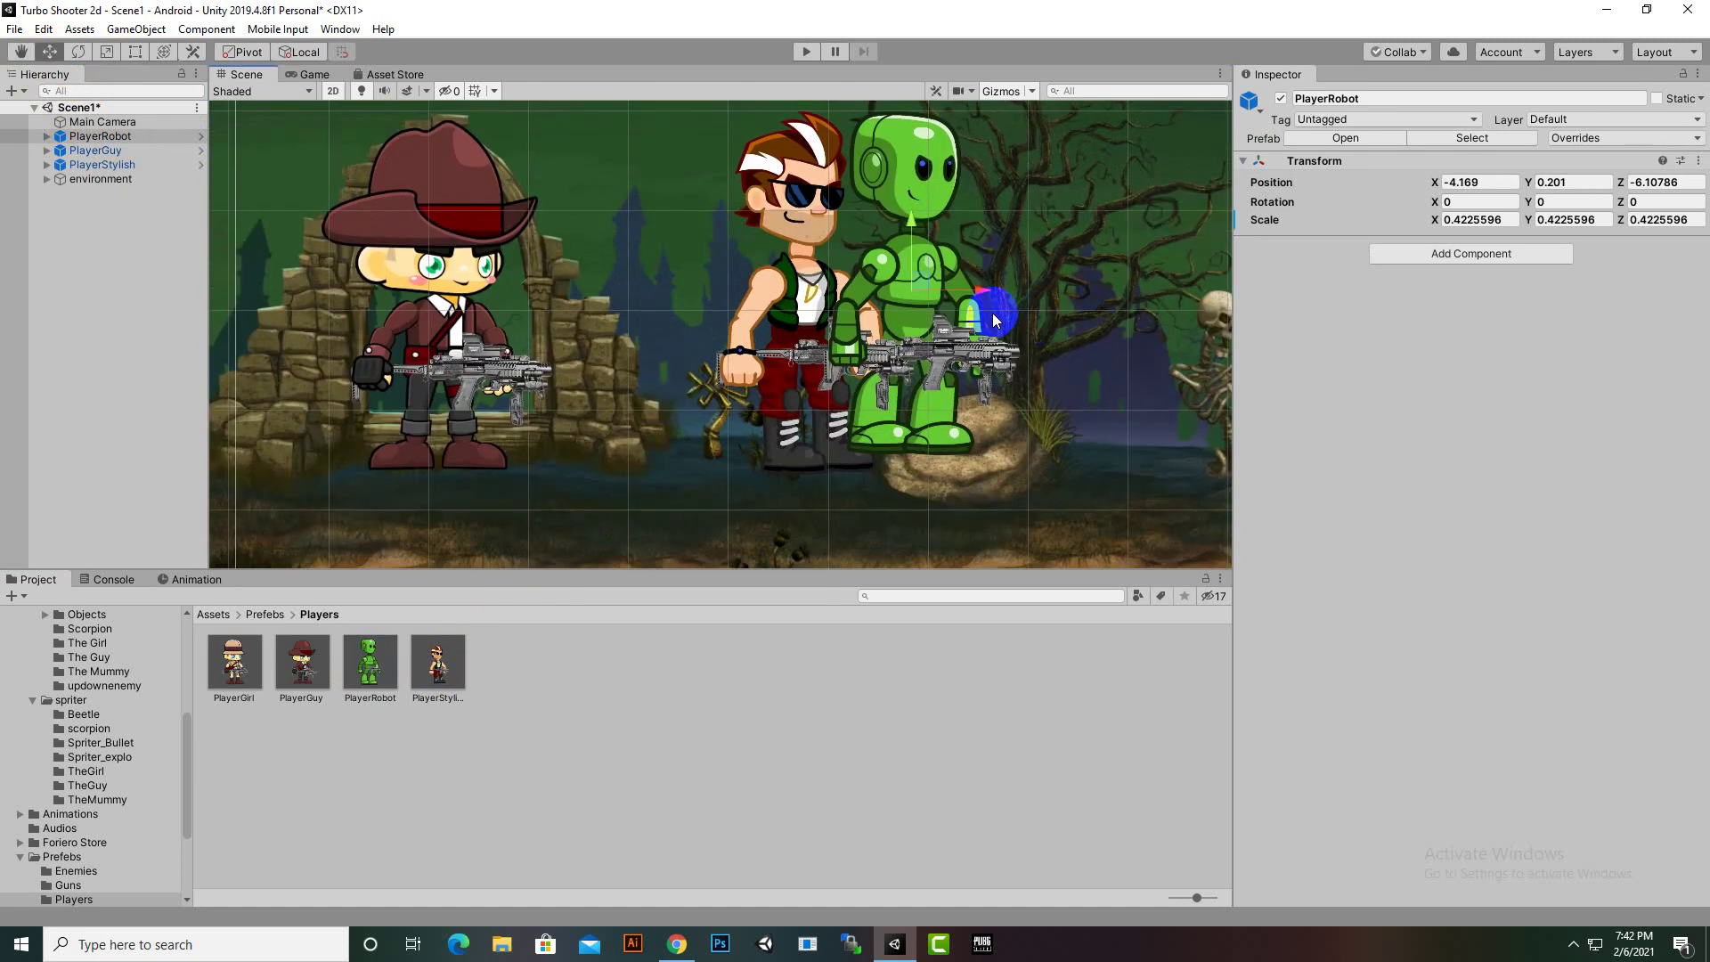
pyautogui.moveTo(914, 225); pyautogui.dragTo(915, 236)
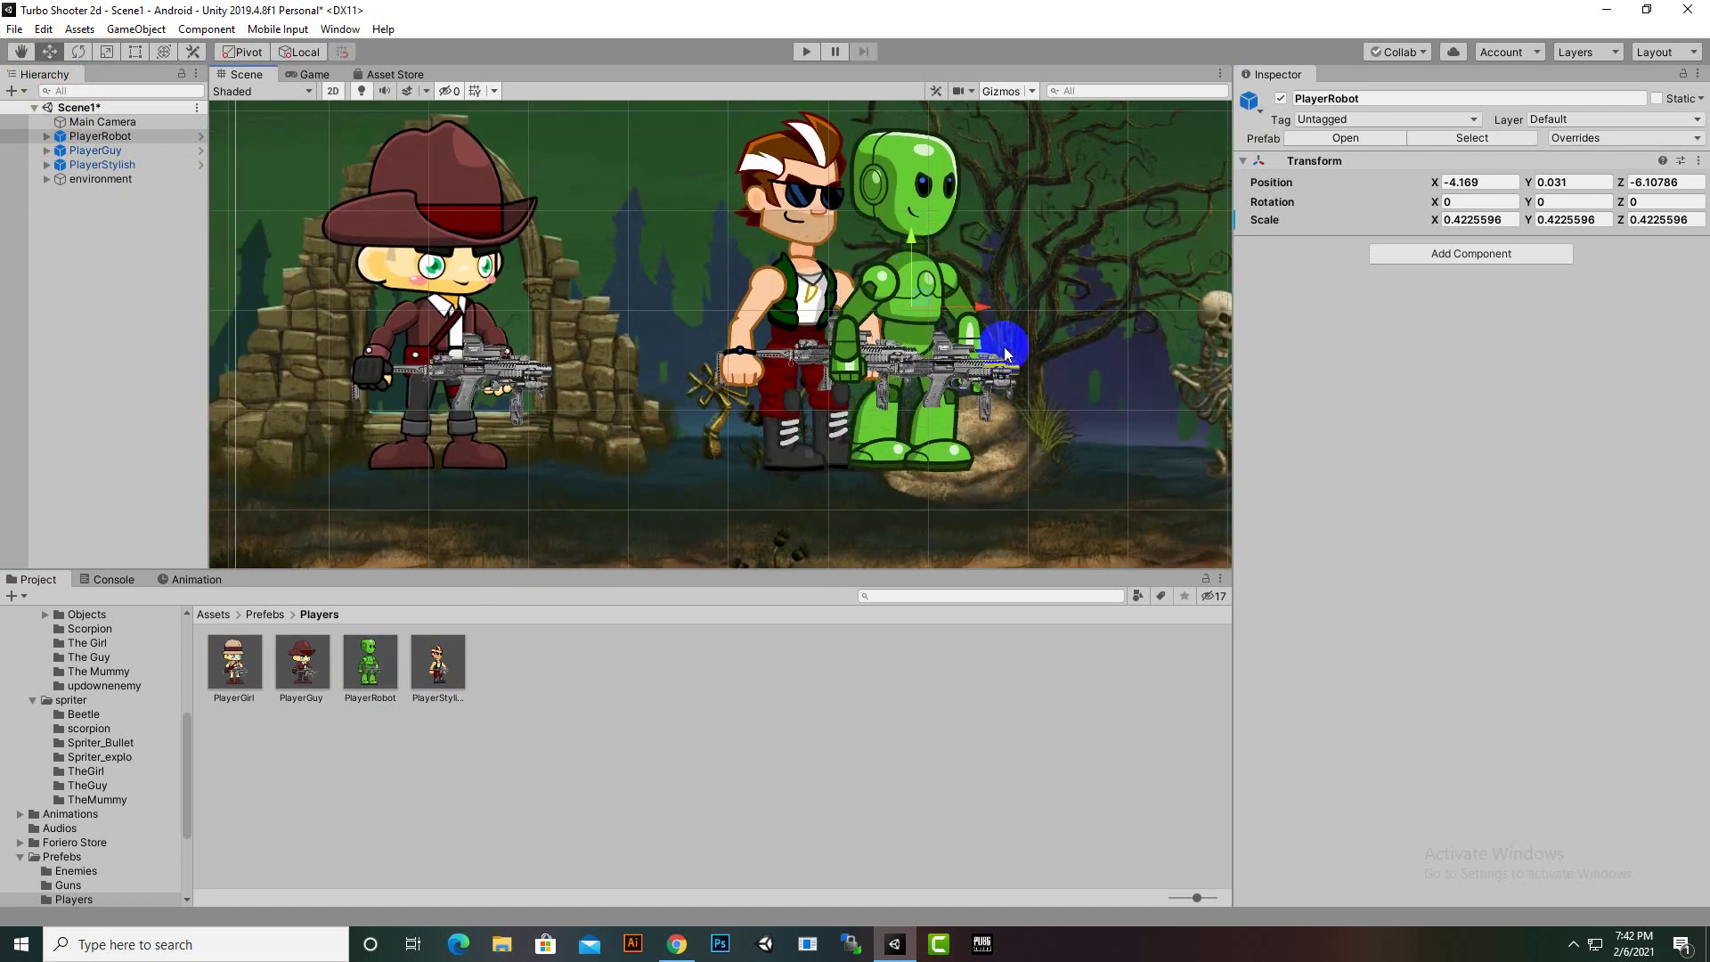
pyautogui.moveTo(974, 297); pyautogui.dragTo(888, 328)
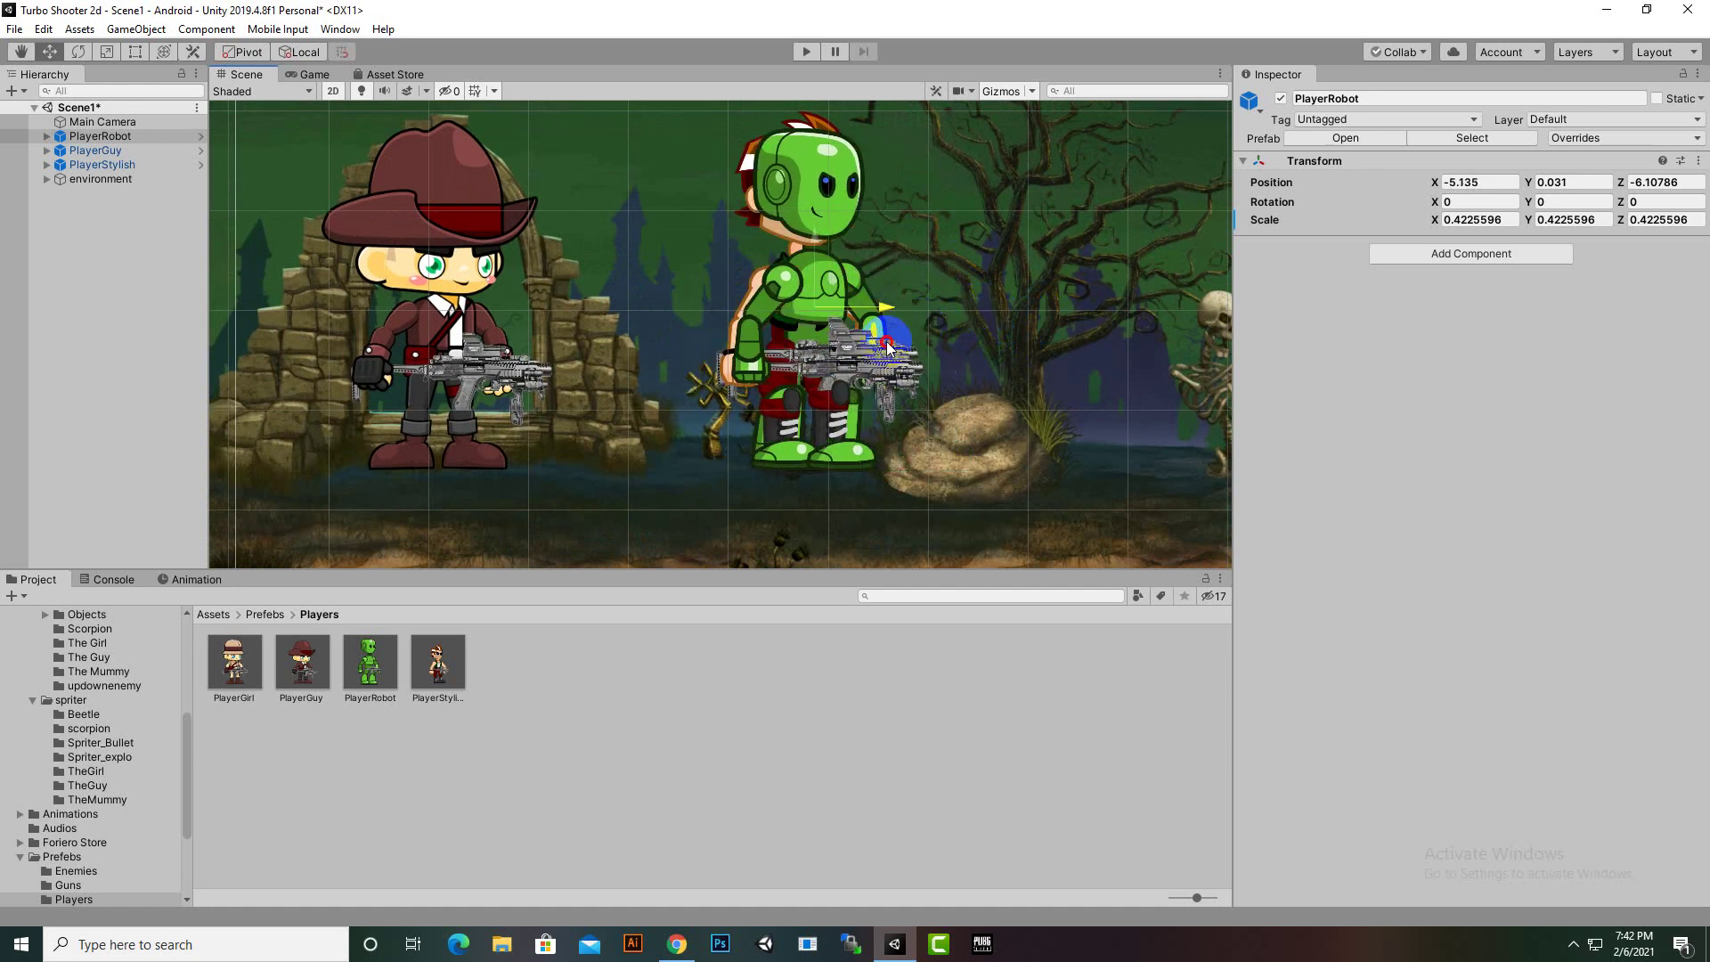
# Copy the PlayerRobot instance's Transform component, paste its values onto the PlayerRobot prefab root, and return to Scene1
pyautogui.click(1561, 183)
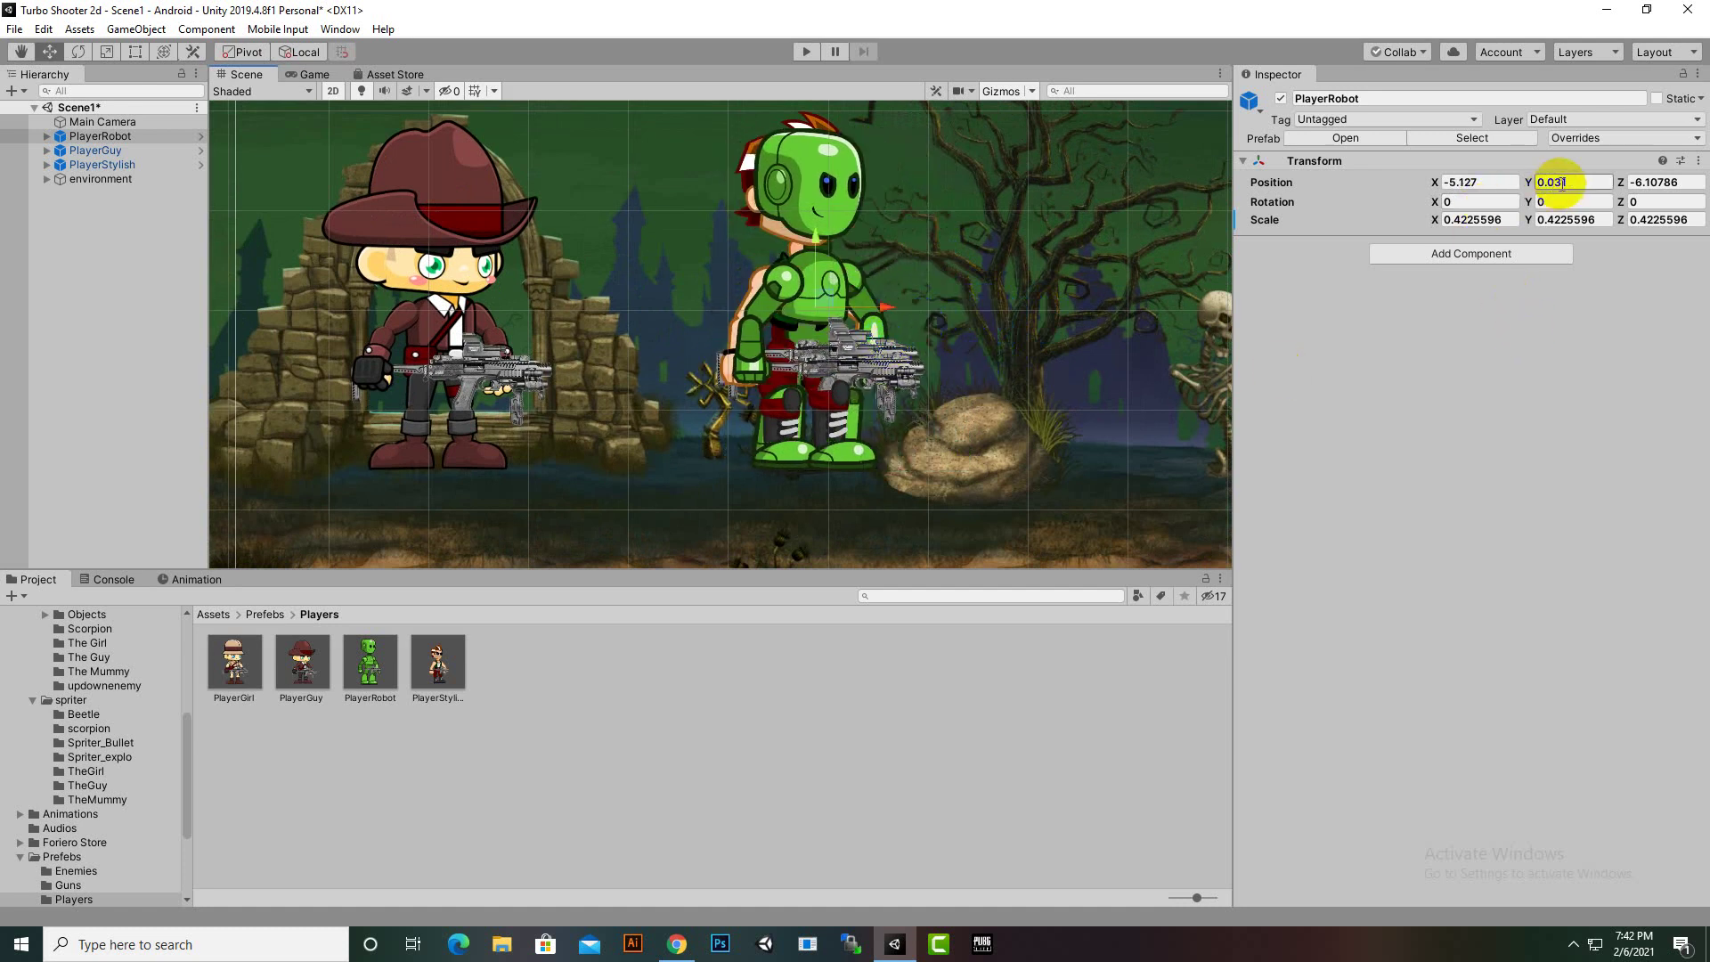
pyautogui.click(1699, 160)
pyautogui.click(1617, 265)
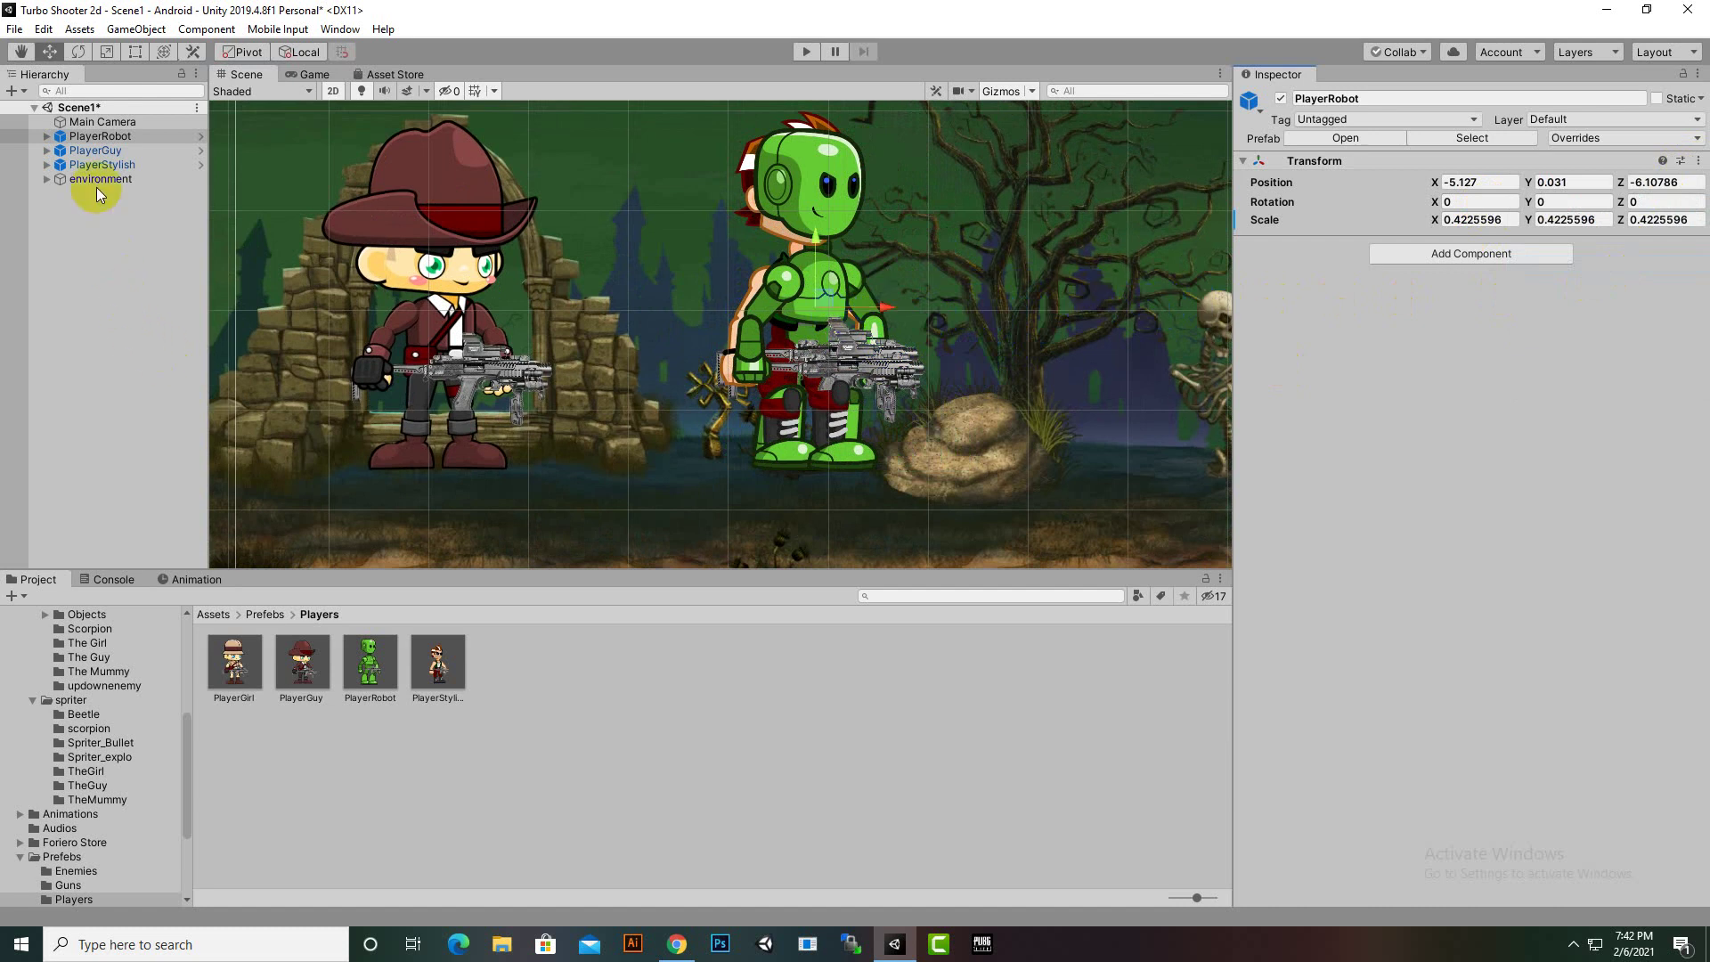
pyautogui.click(1395, 140)
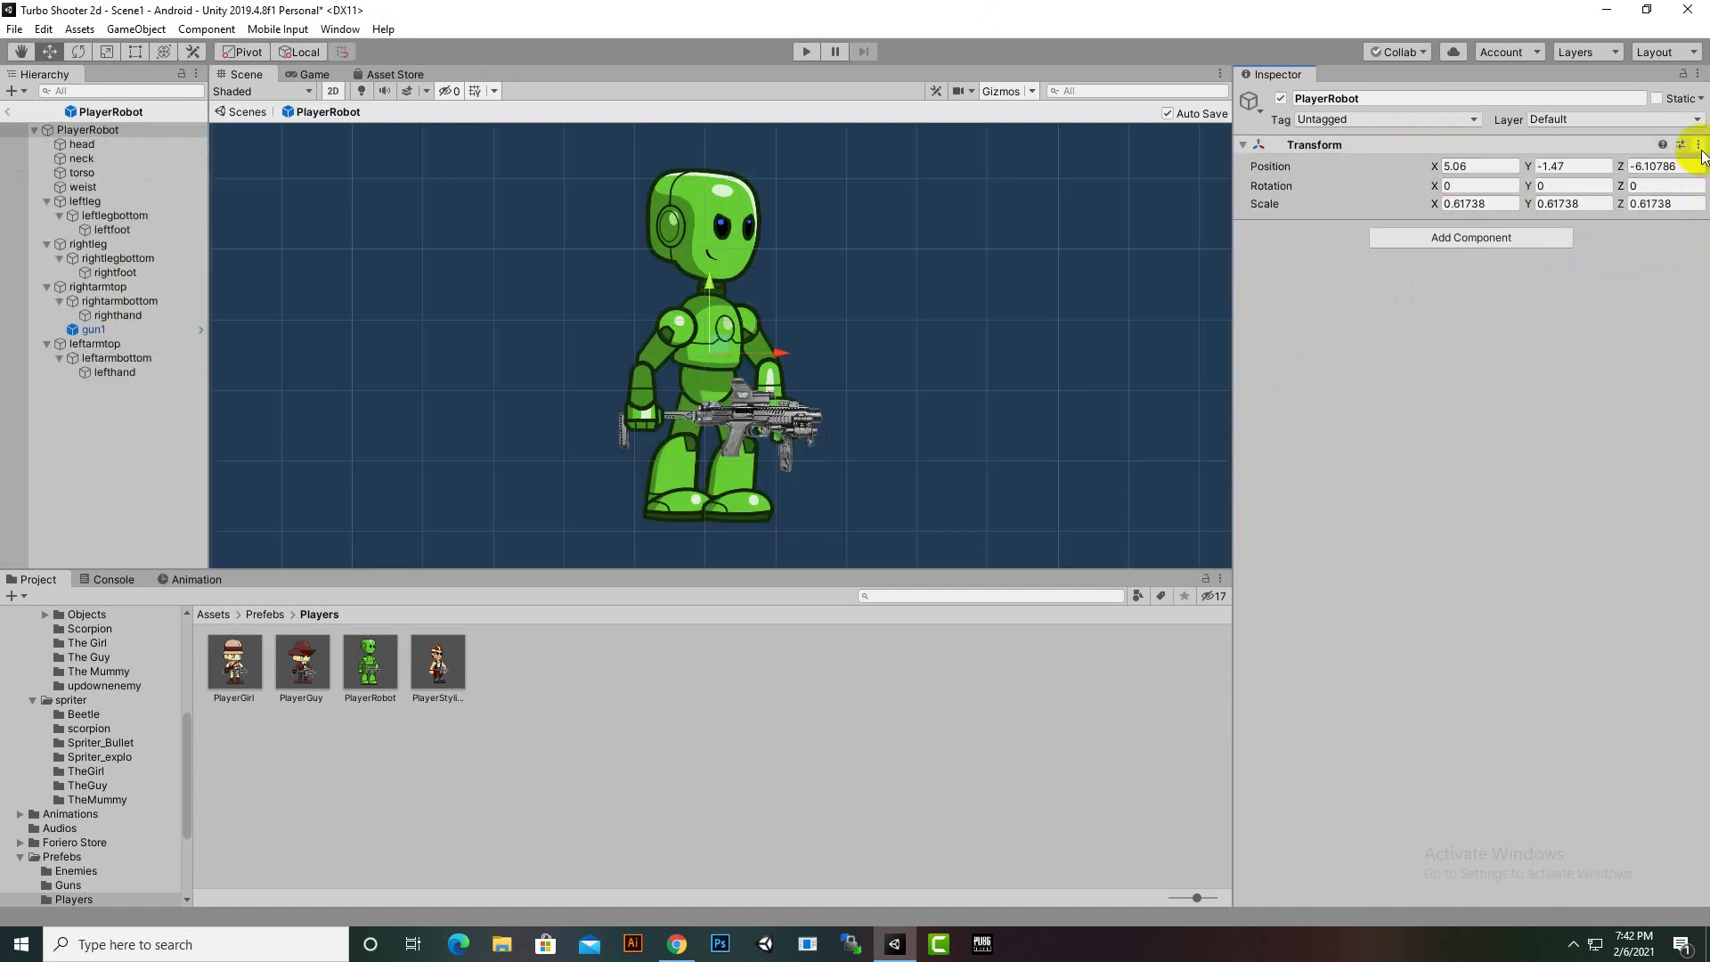
pyautogui.click(1698, 145)
pyautogui.click(1639, 269)
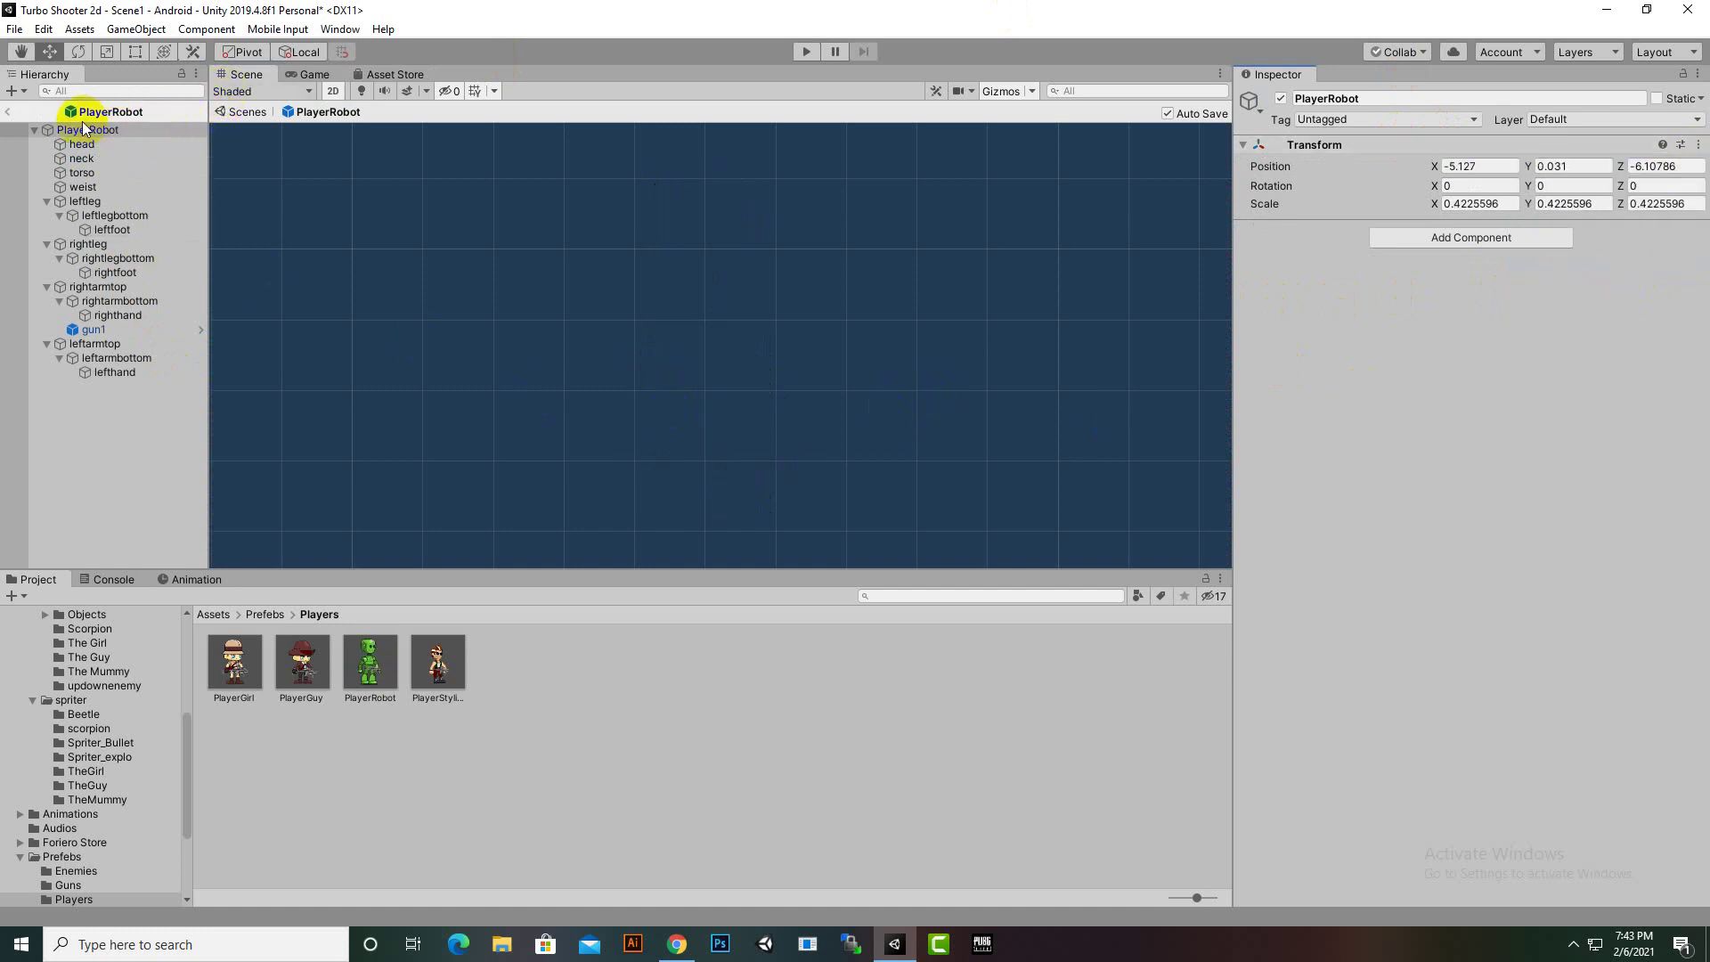
pyautogui.click(10, 115)
# Move PlayerRobot clear of PlayerStylish to about X -2.92 and save the scene
pyautogui.scroll(-2, 757, 298)
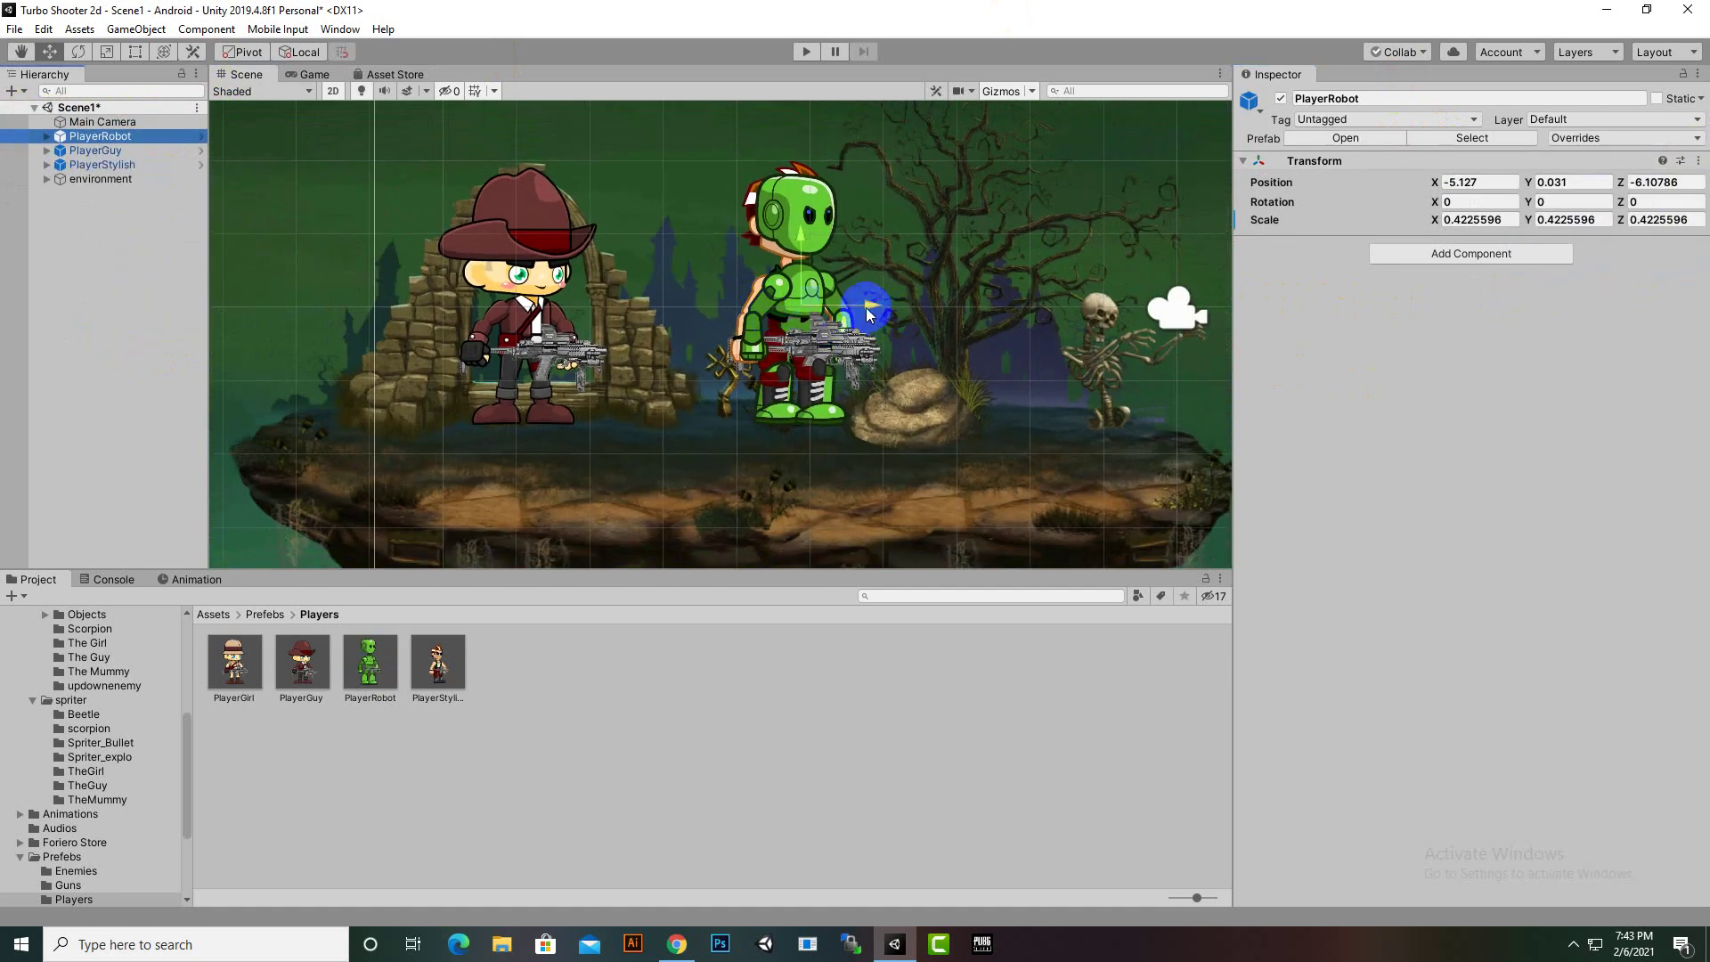
pyautogui.moveTo(868, 307); pyautogui.dragTo(1019, 325)
pyautogui.hotkey('ctrl', 's')
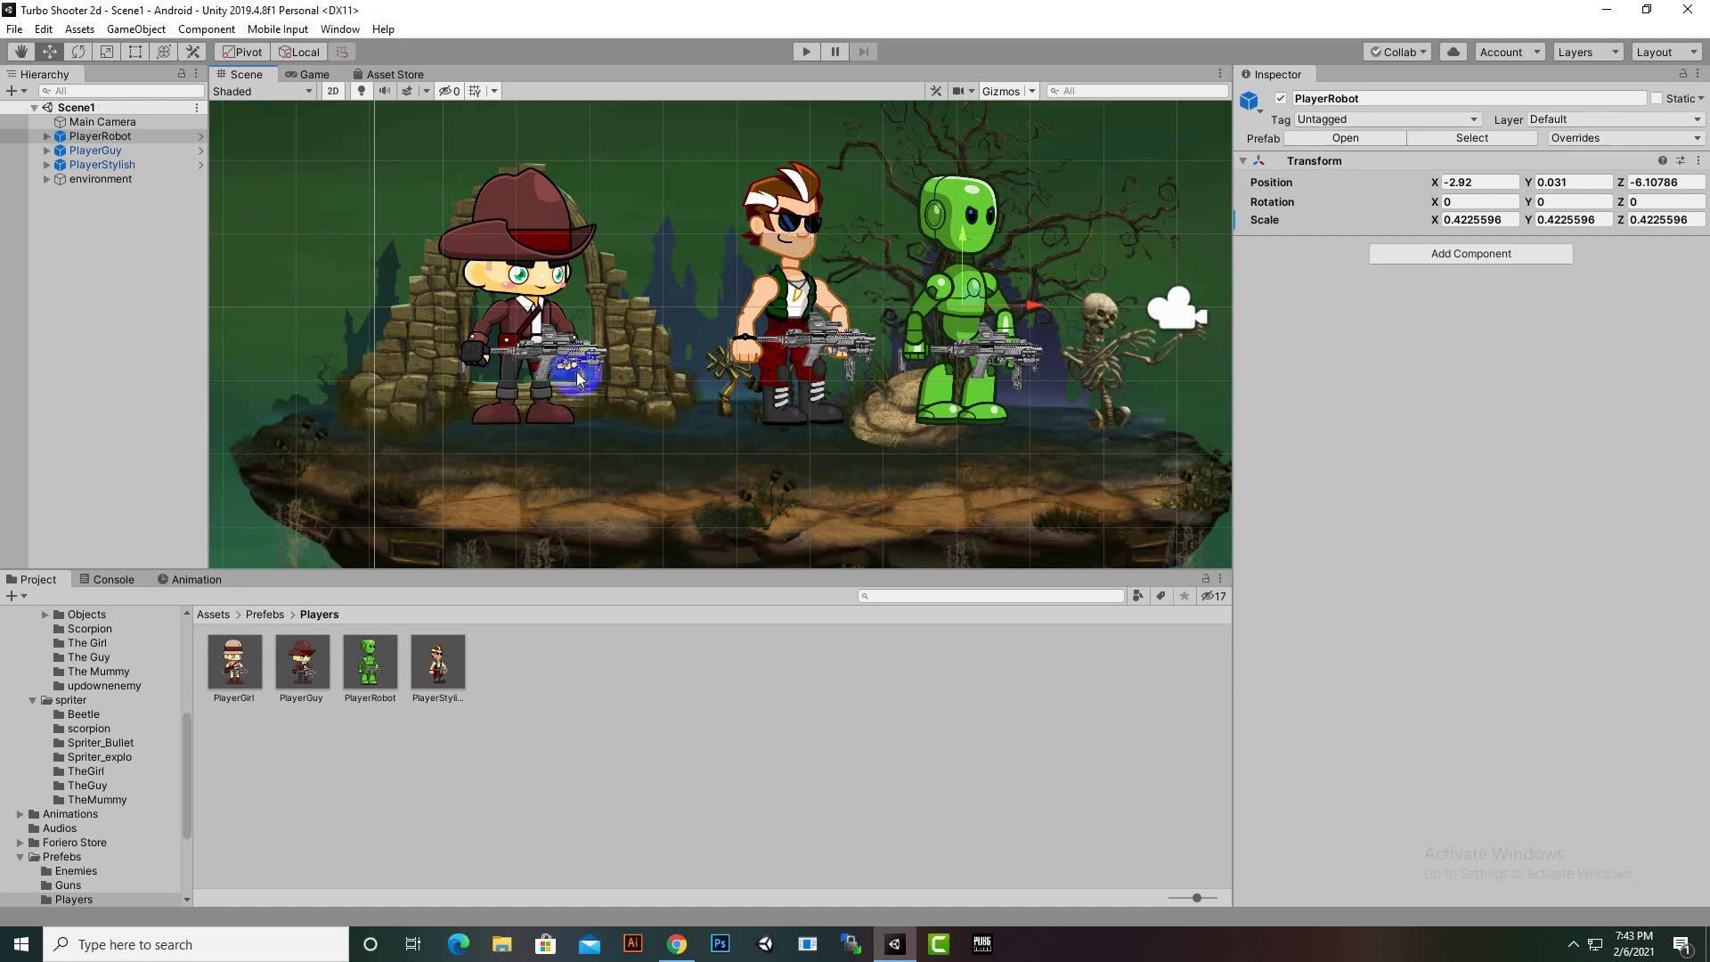
# Delete the PlayerRobot and PlayerStylish instances from the scene and show the project's root Assets folder
pyautogui.scroll(-1, 594, 352)
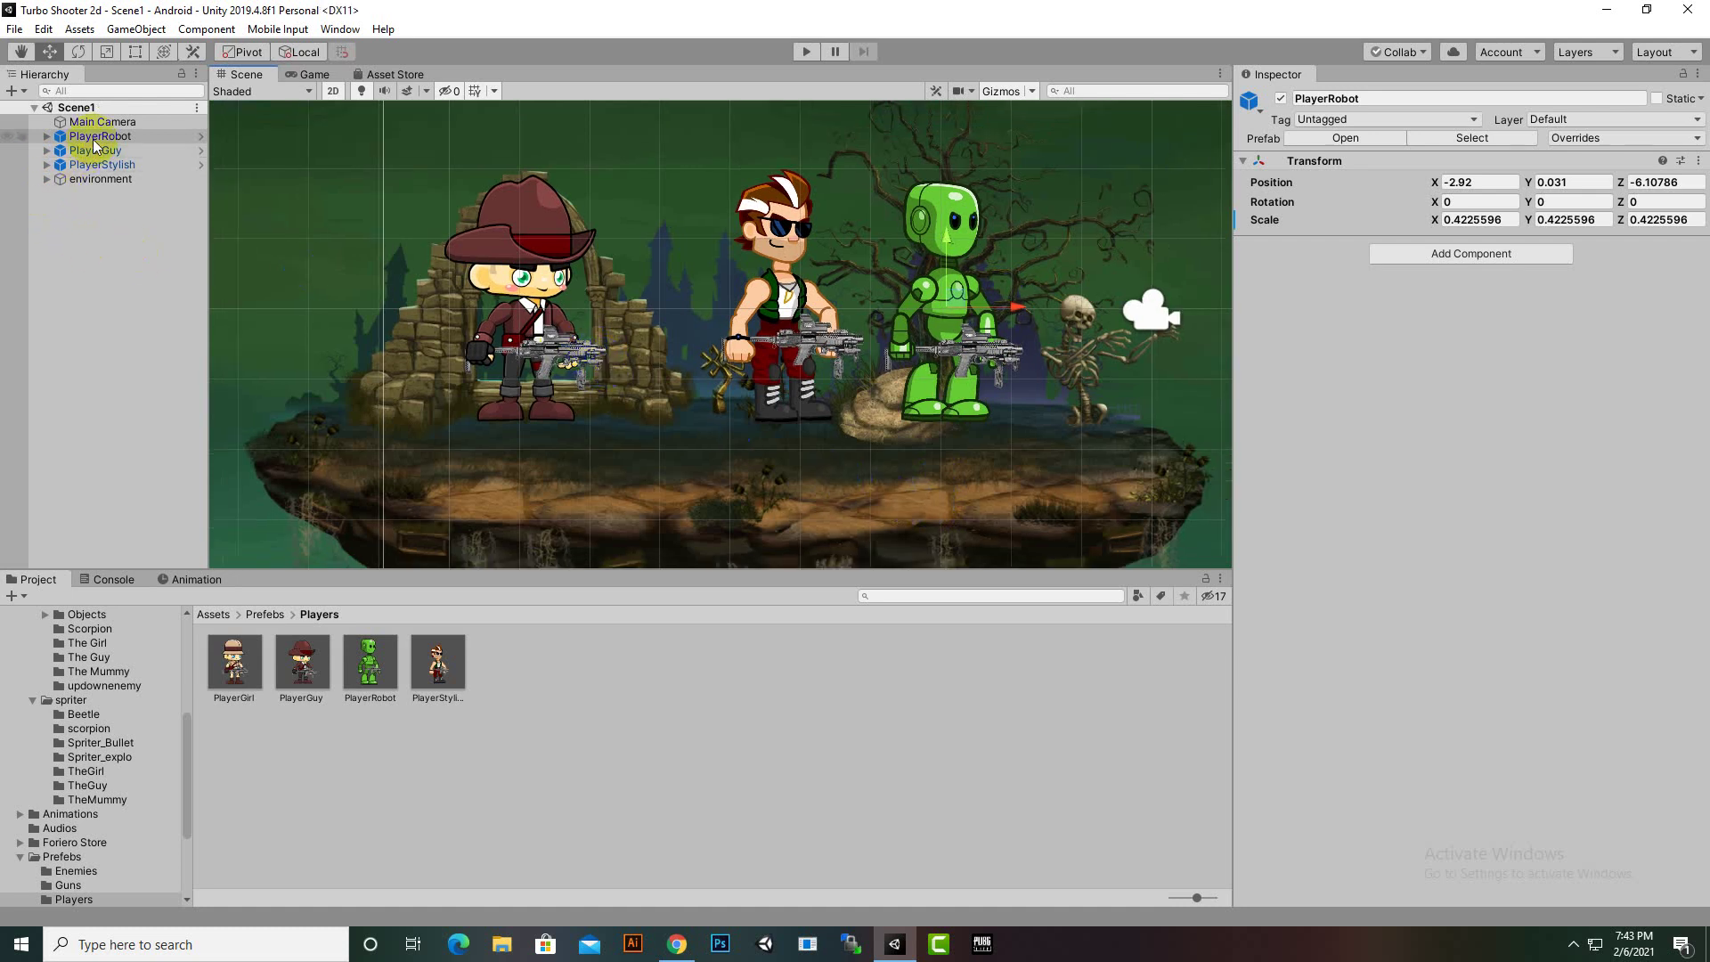
pyautogui.press('Delete')
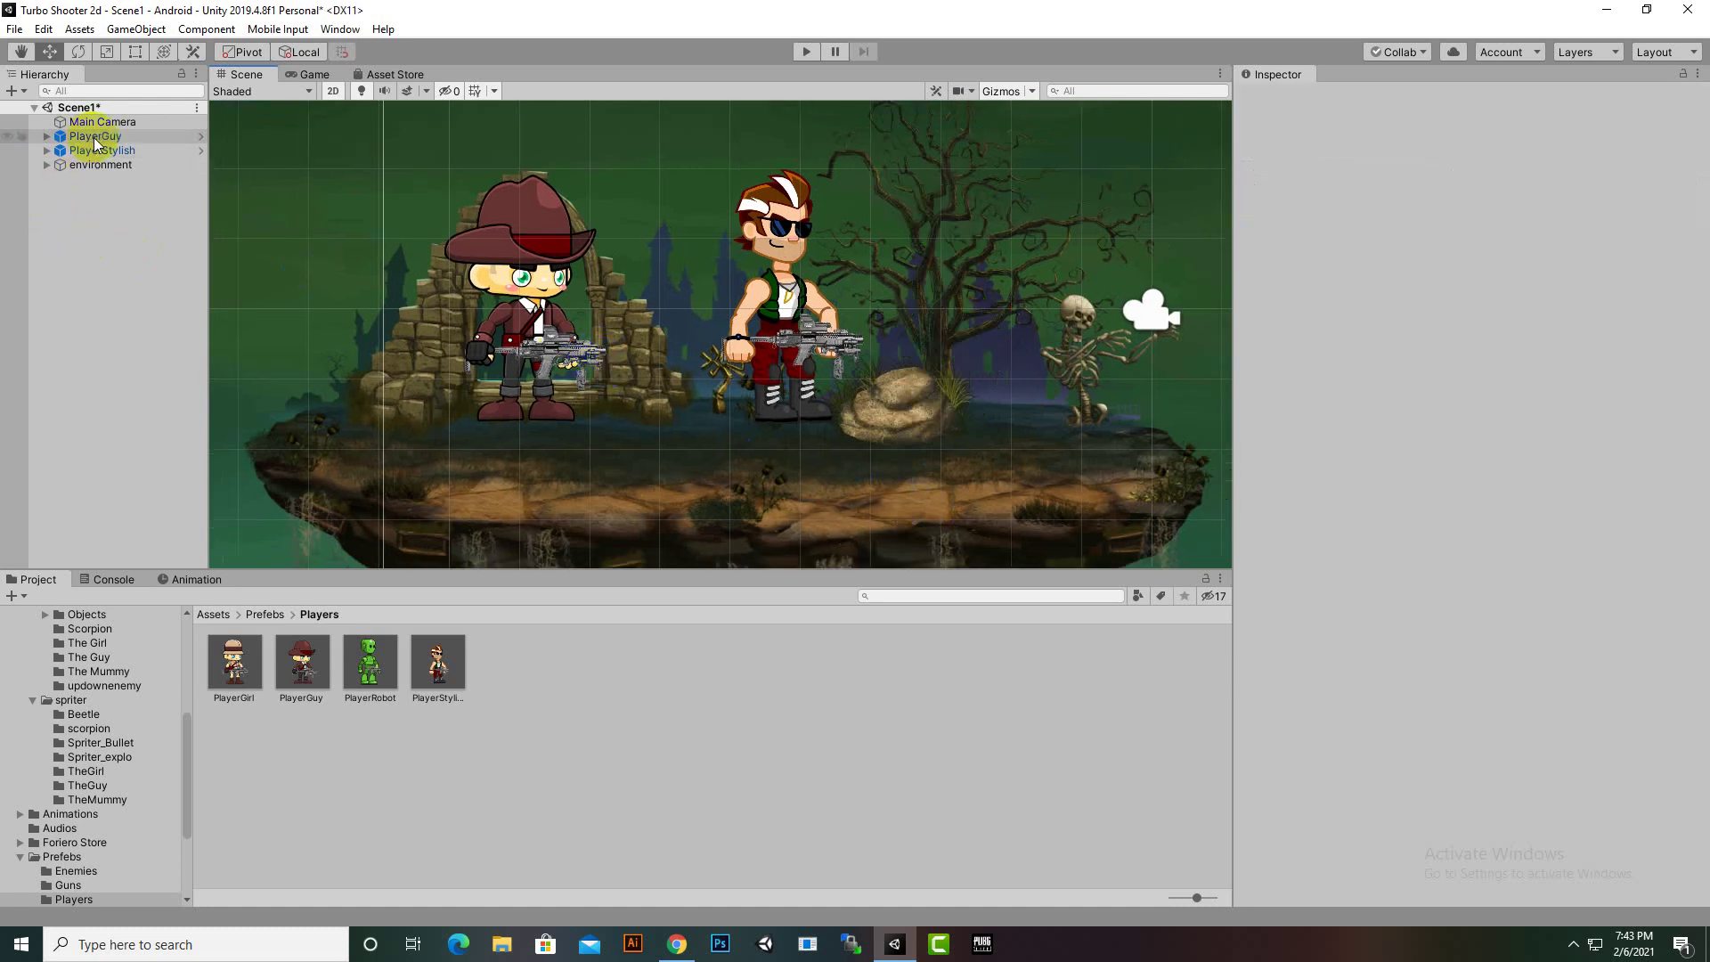
pyautogui.click(102, 149)
pyautogui.press('Delete')
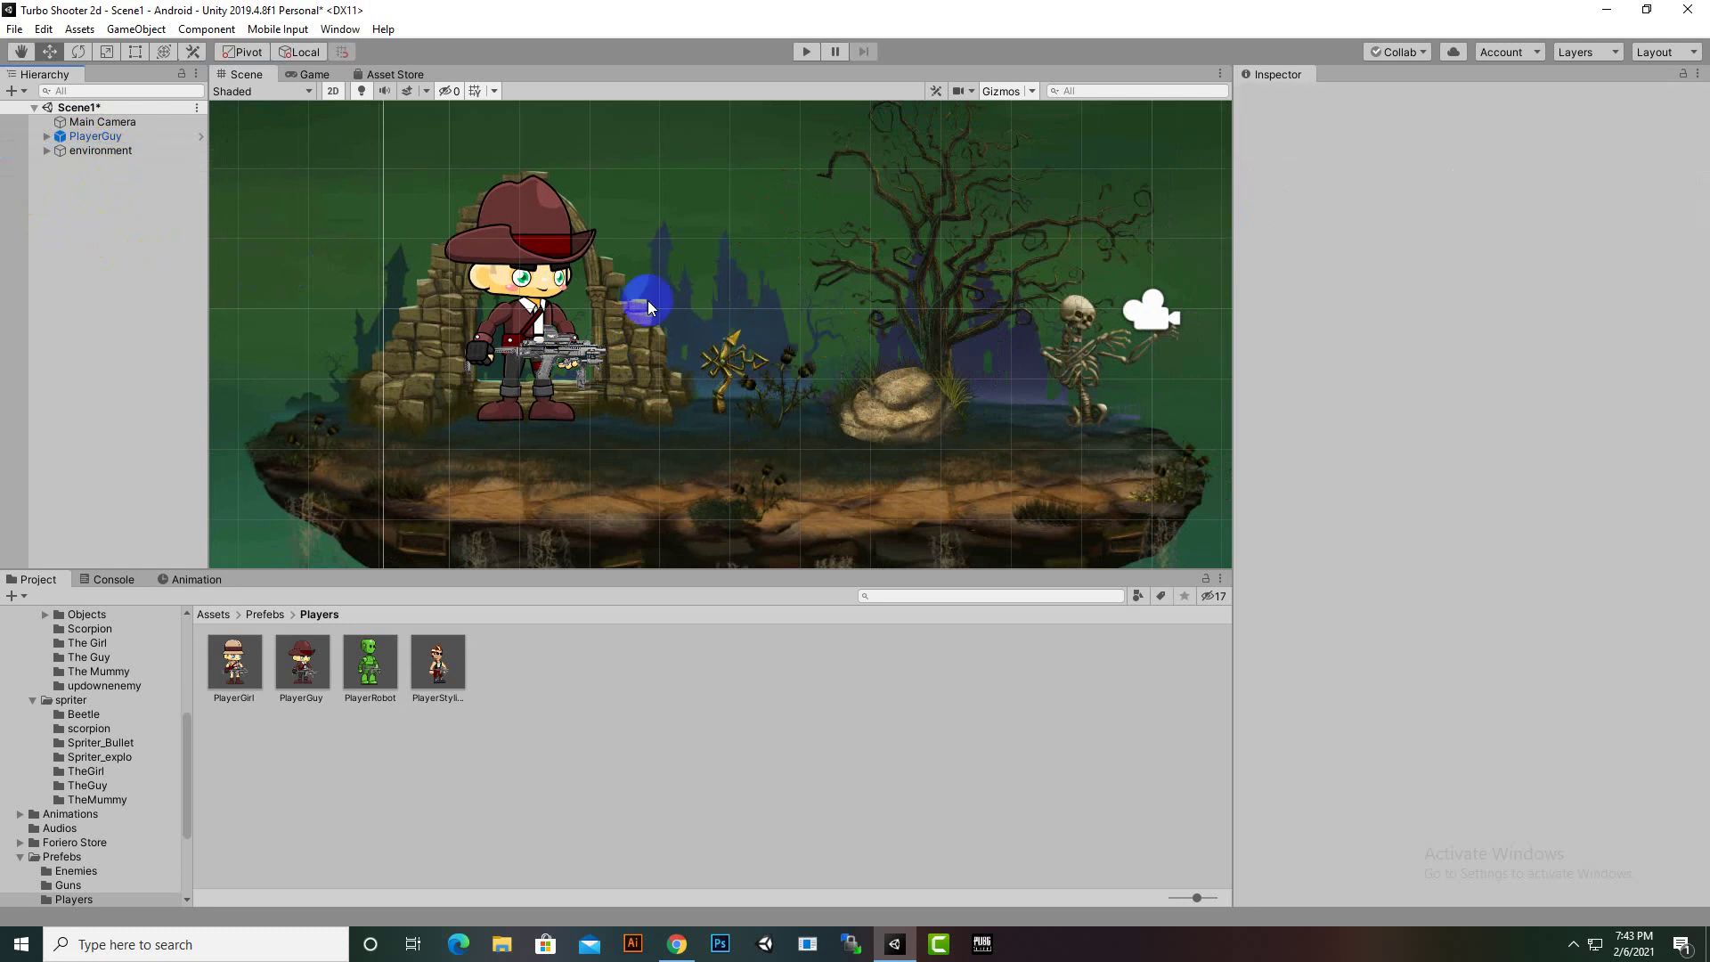
pyautogui.click(214, 614)
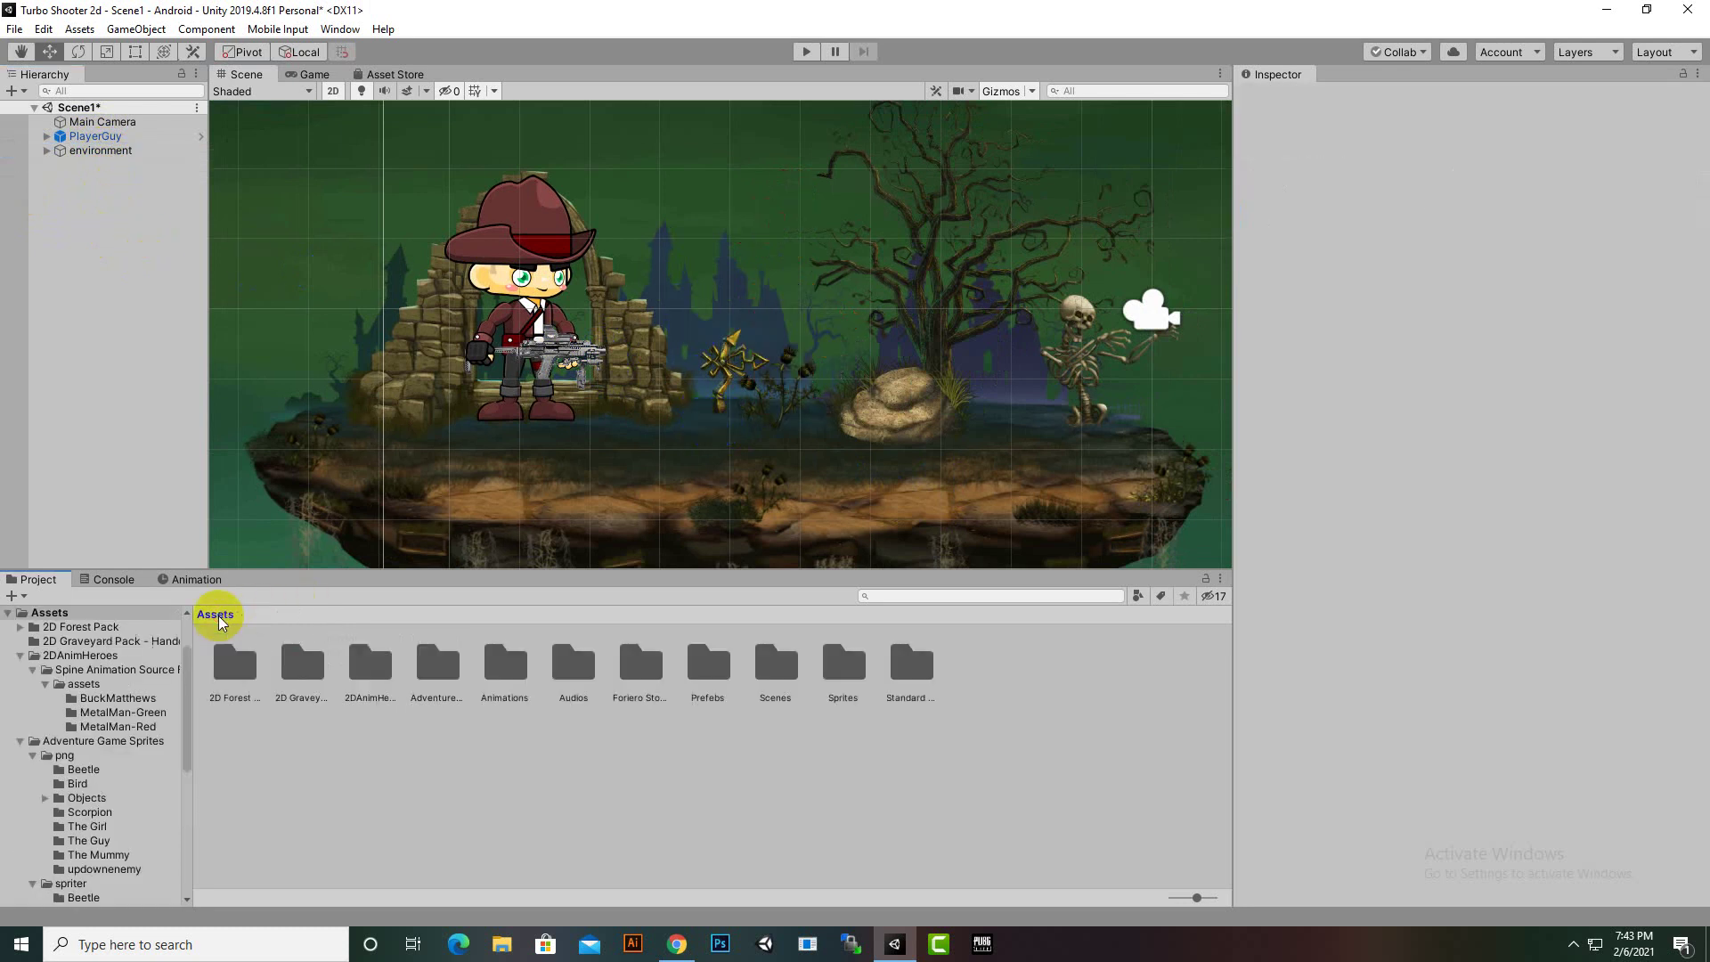
# Select PlayerGuy in the scene and start creating a new animation clip for it
pyautogui.scroll(-2, 717, 356)
pyautogui.click(579, 346)
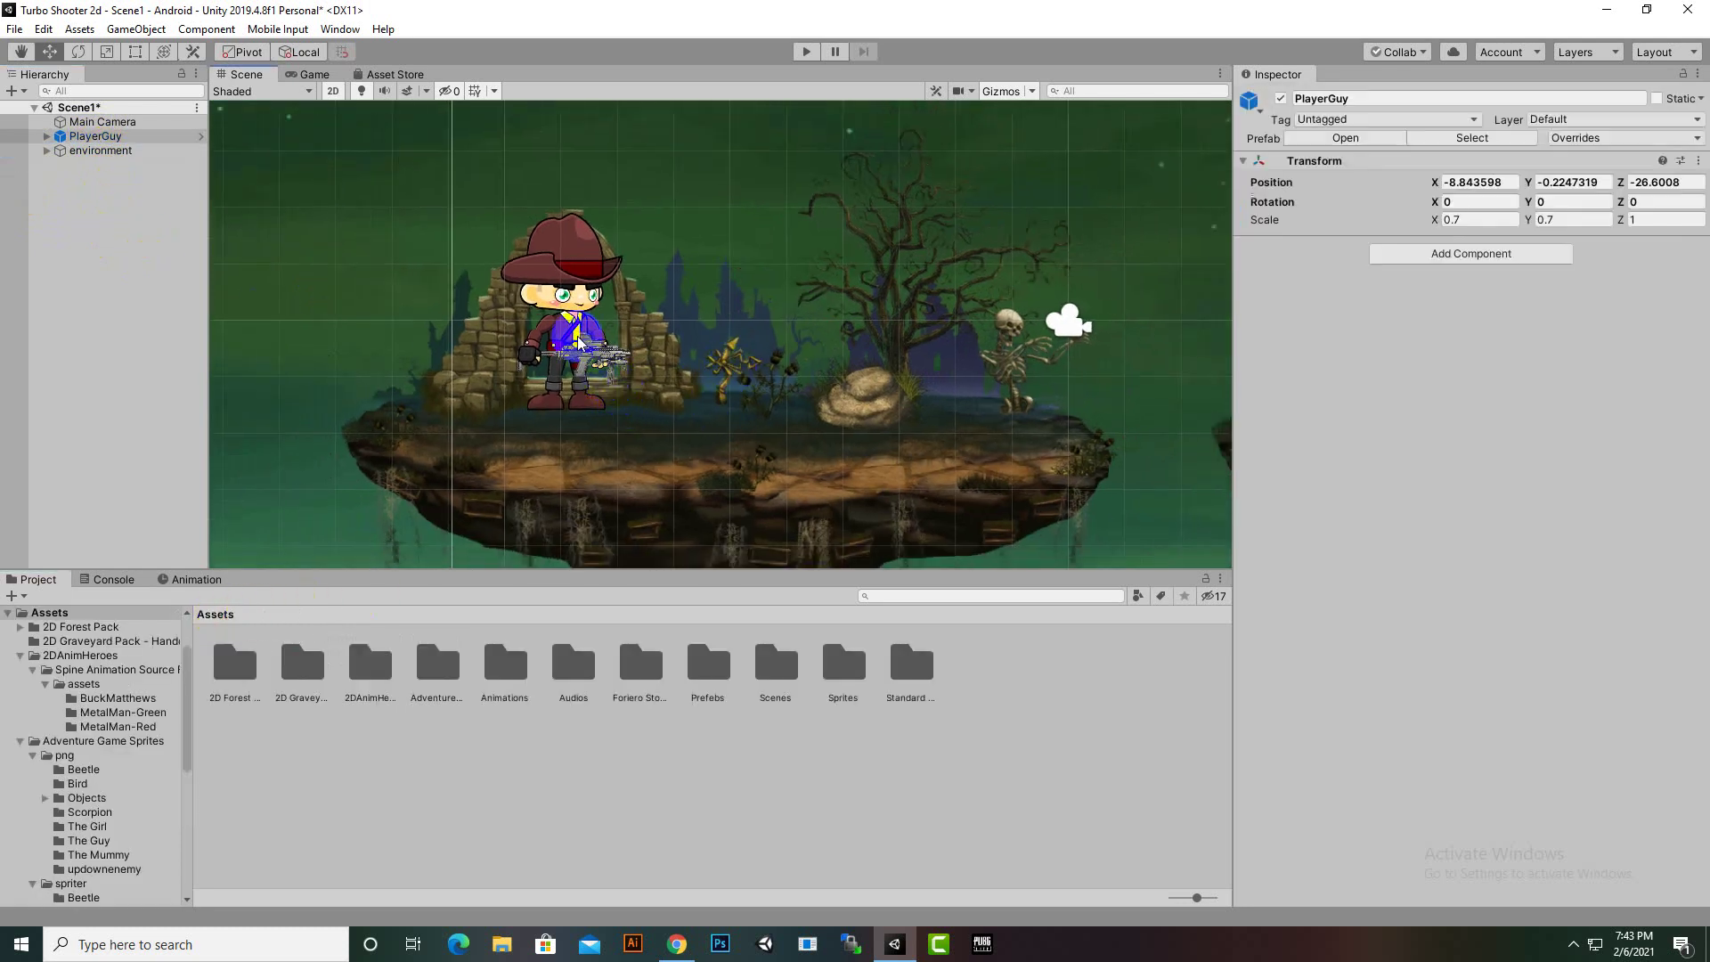
pyautogui.click(87, 137)
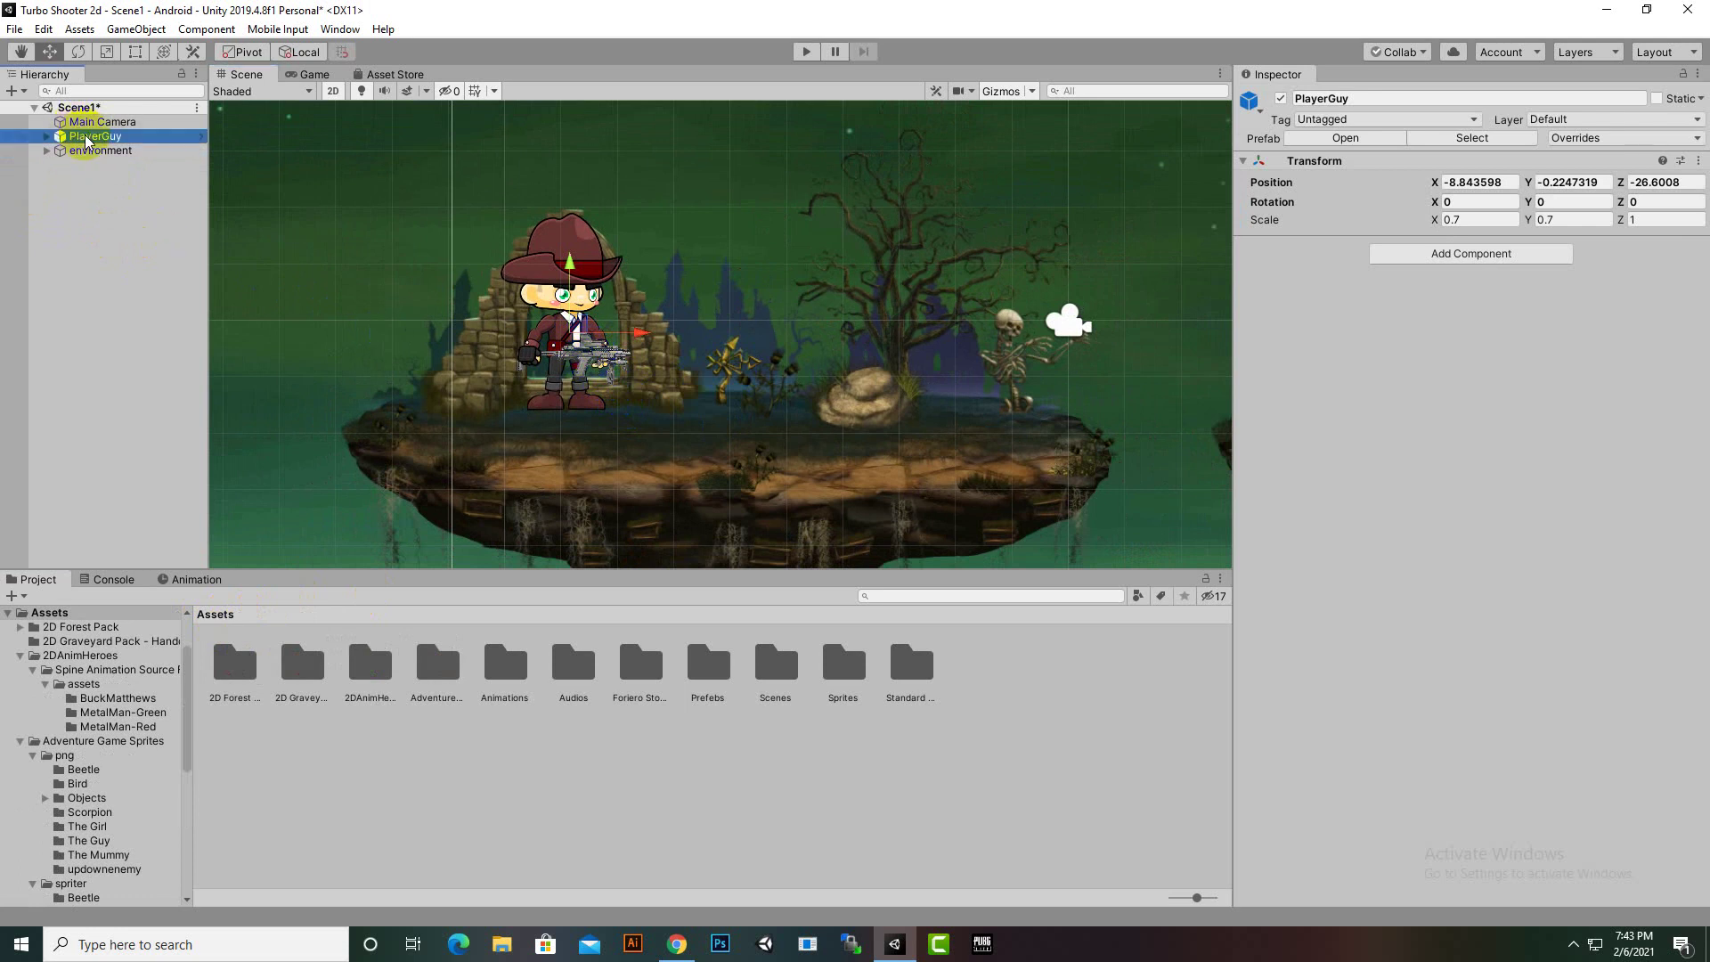
pyautogui.click(184, 580)
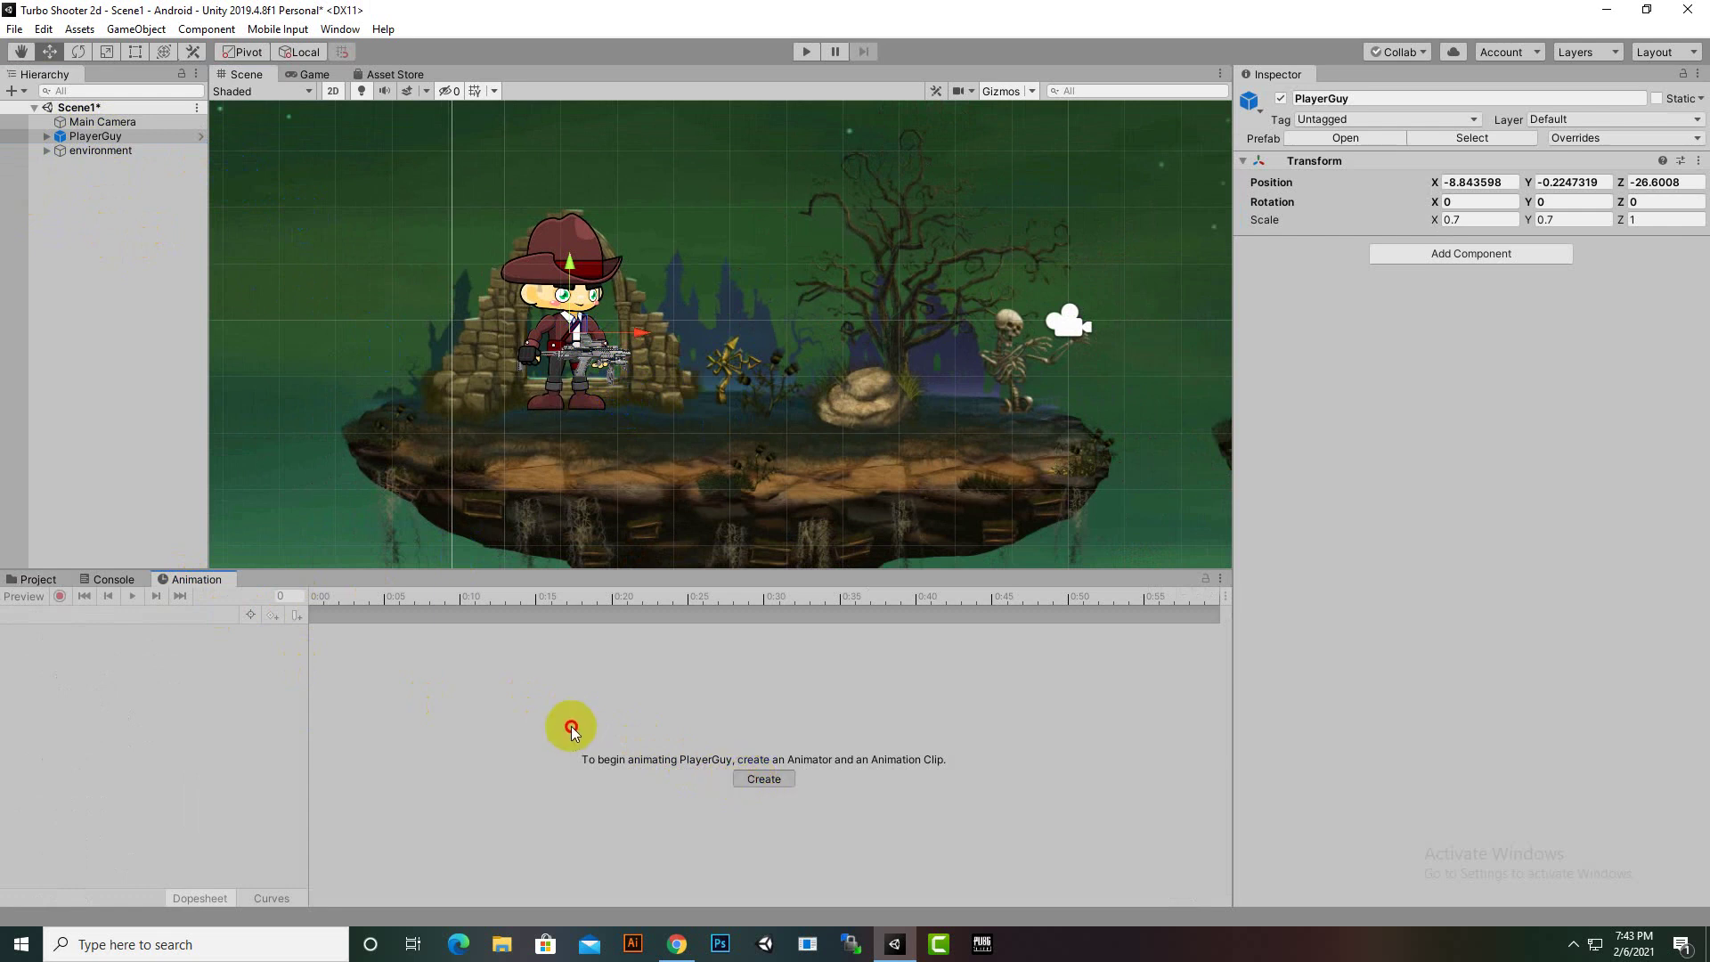
pyautogui.click(92, 138)
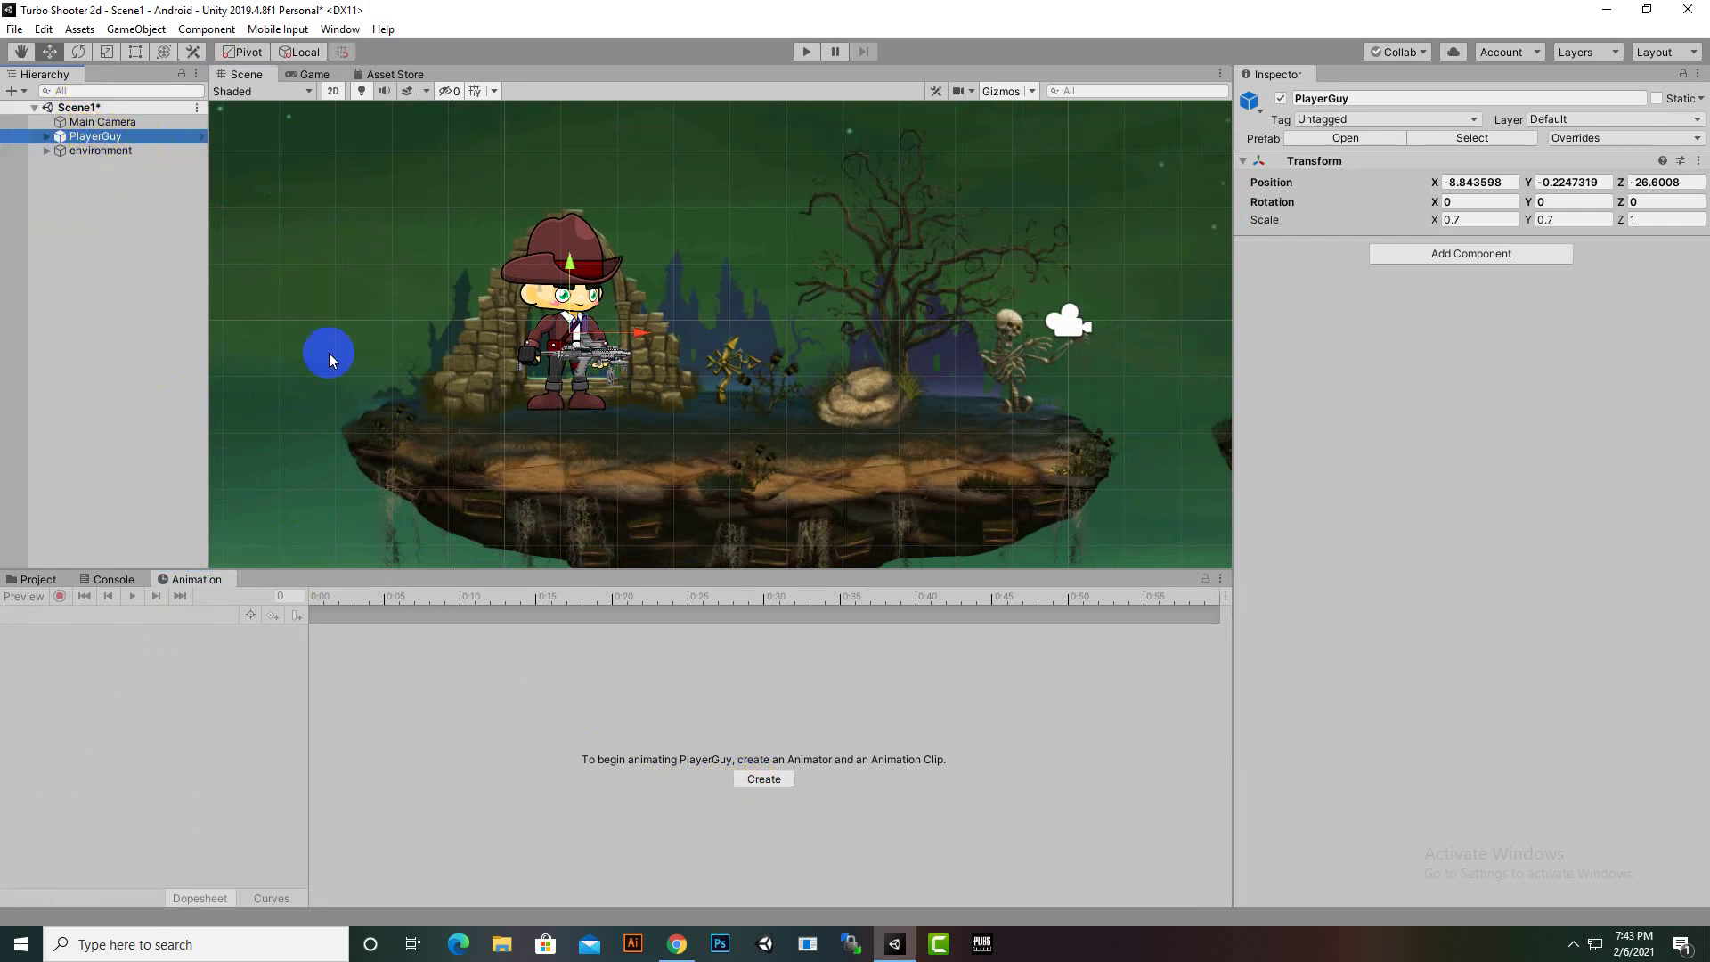
pyautogui.click(750, 782)
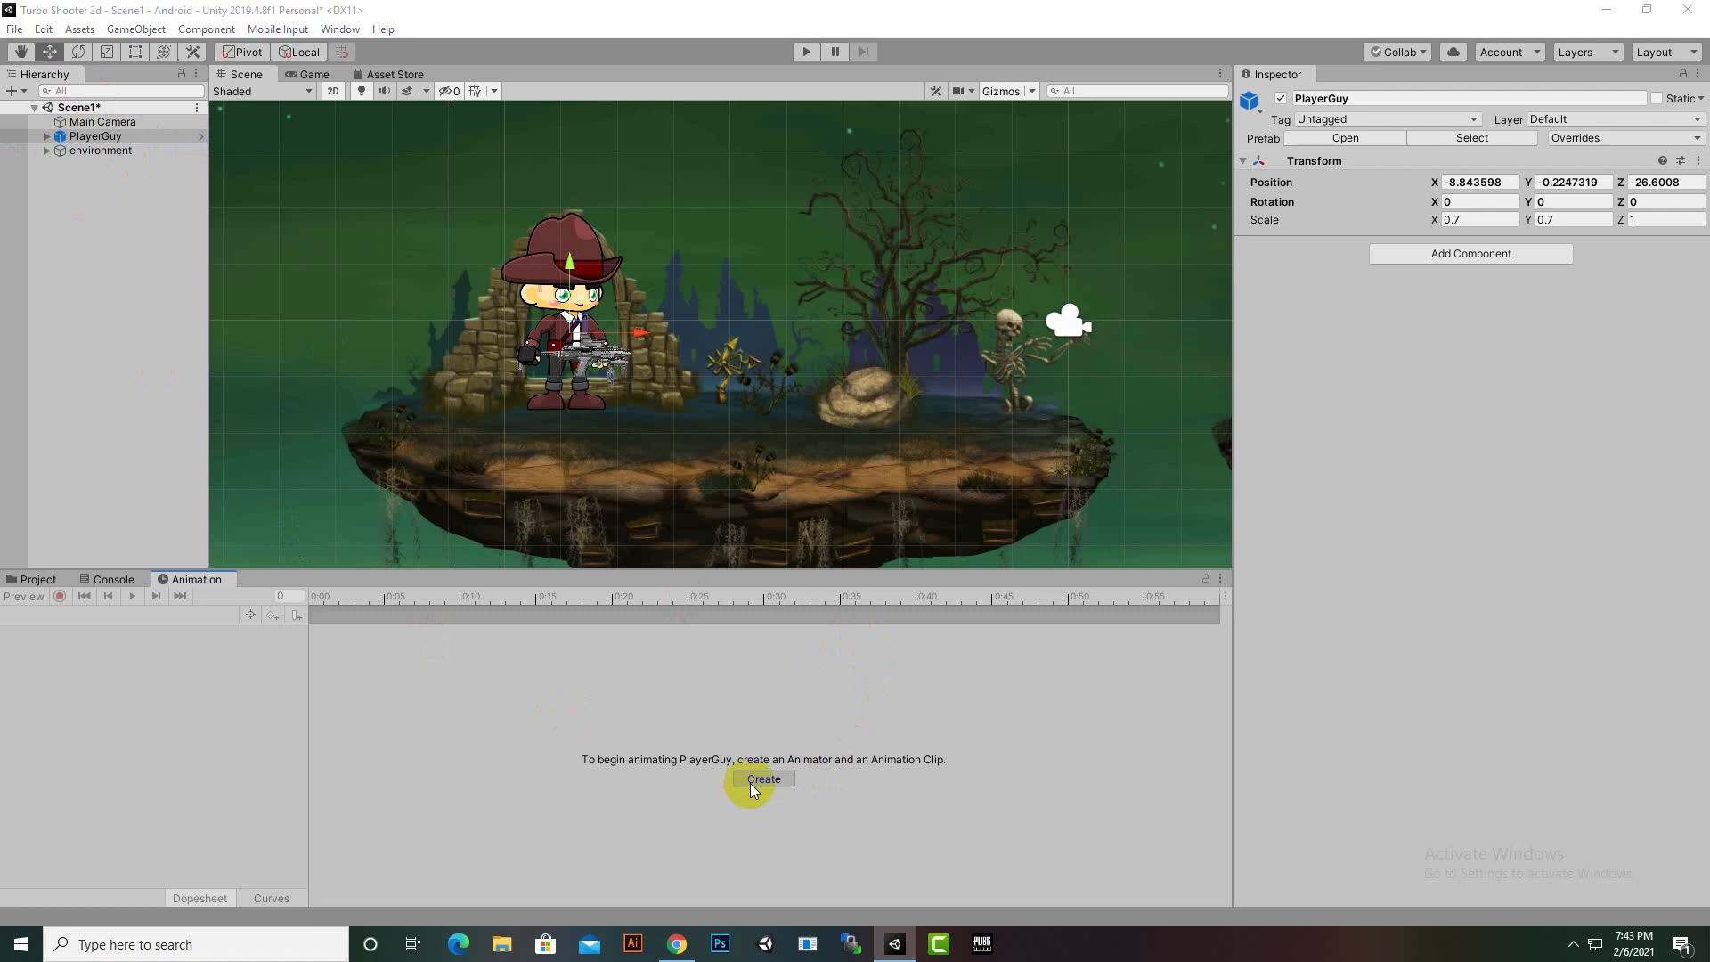
# Check the contents of the GuyPlayer folder inside Assets/Animations and delete that folder
pyautogui.doubleClick(982, 465)
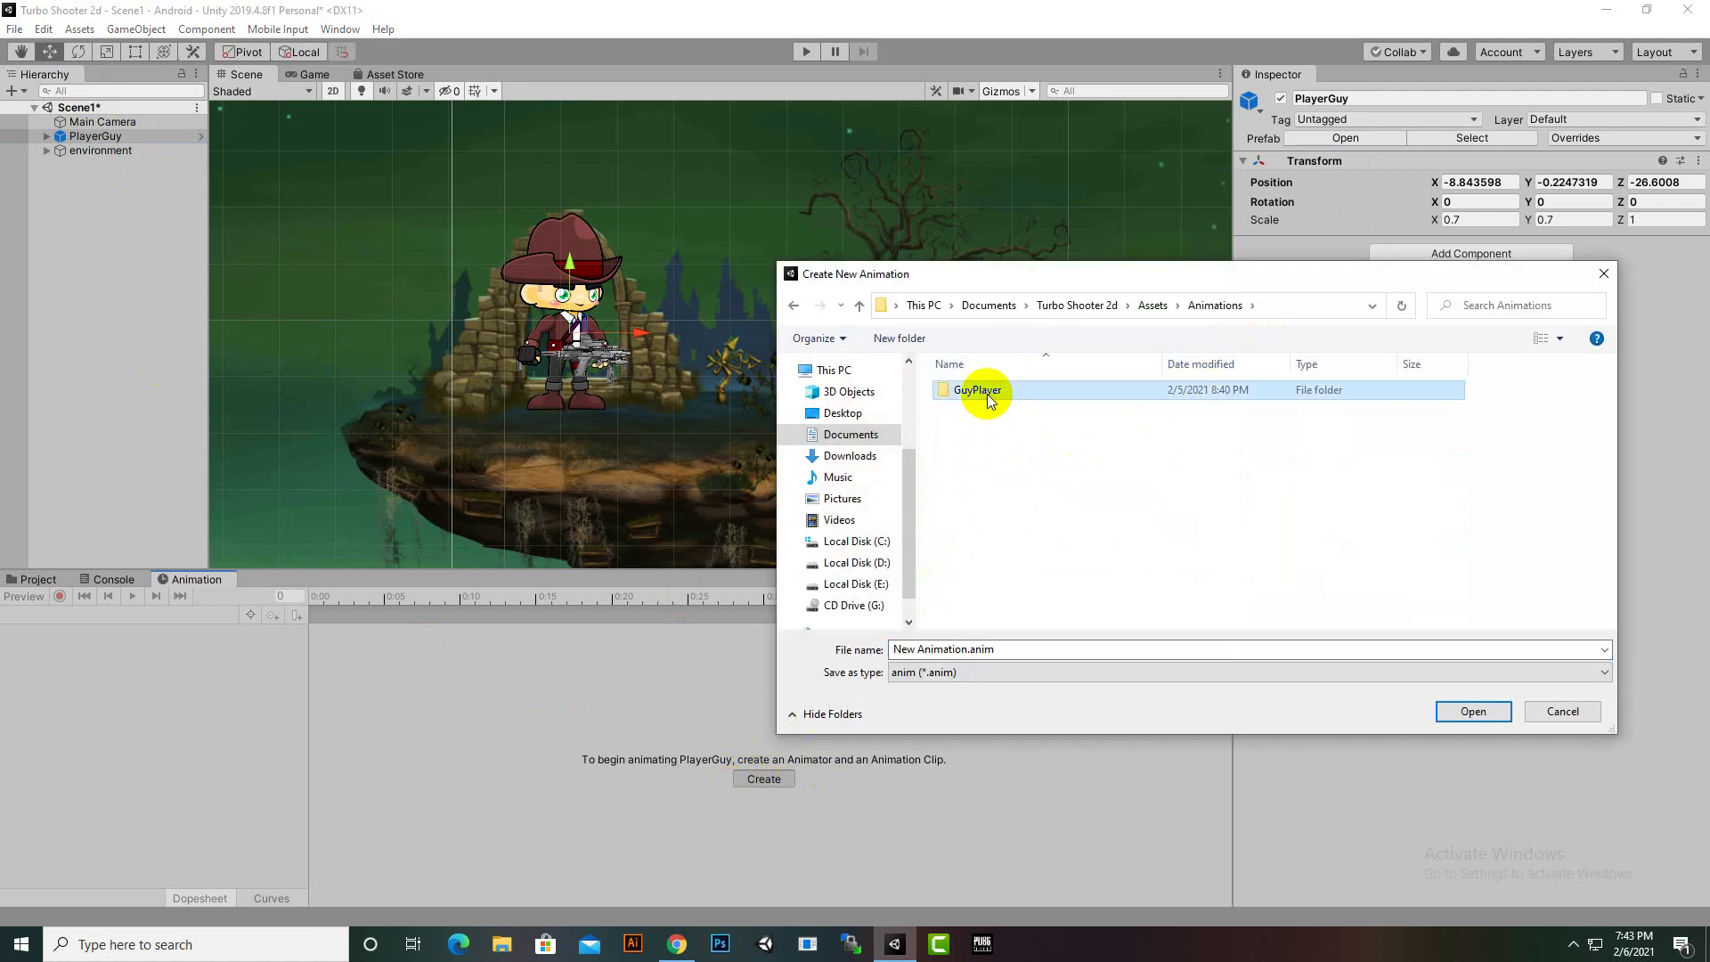
pyautogui.doubleClick(979, 392)
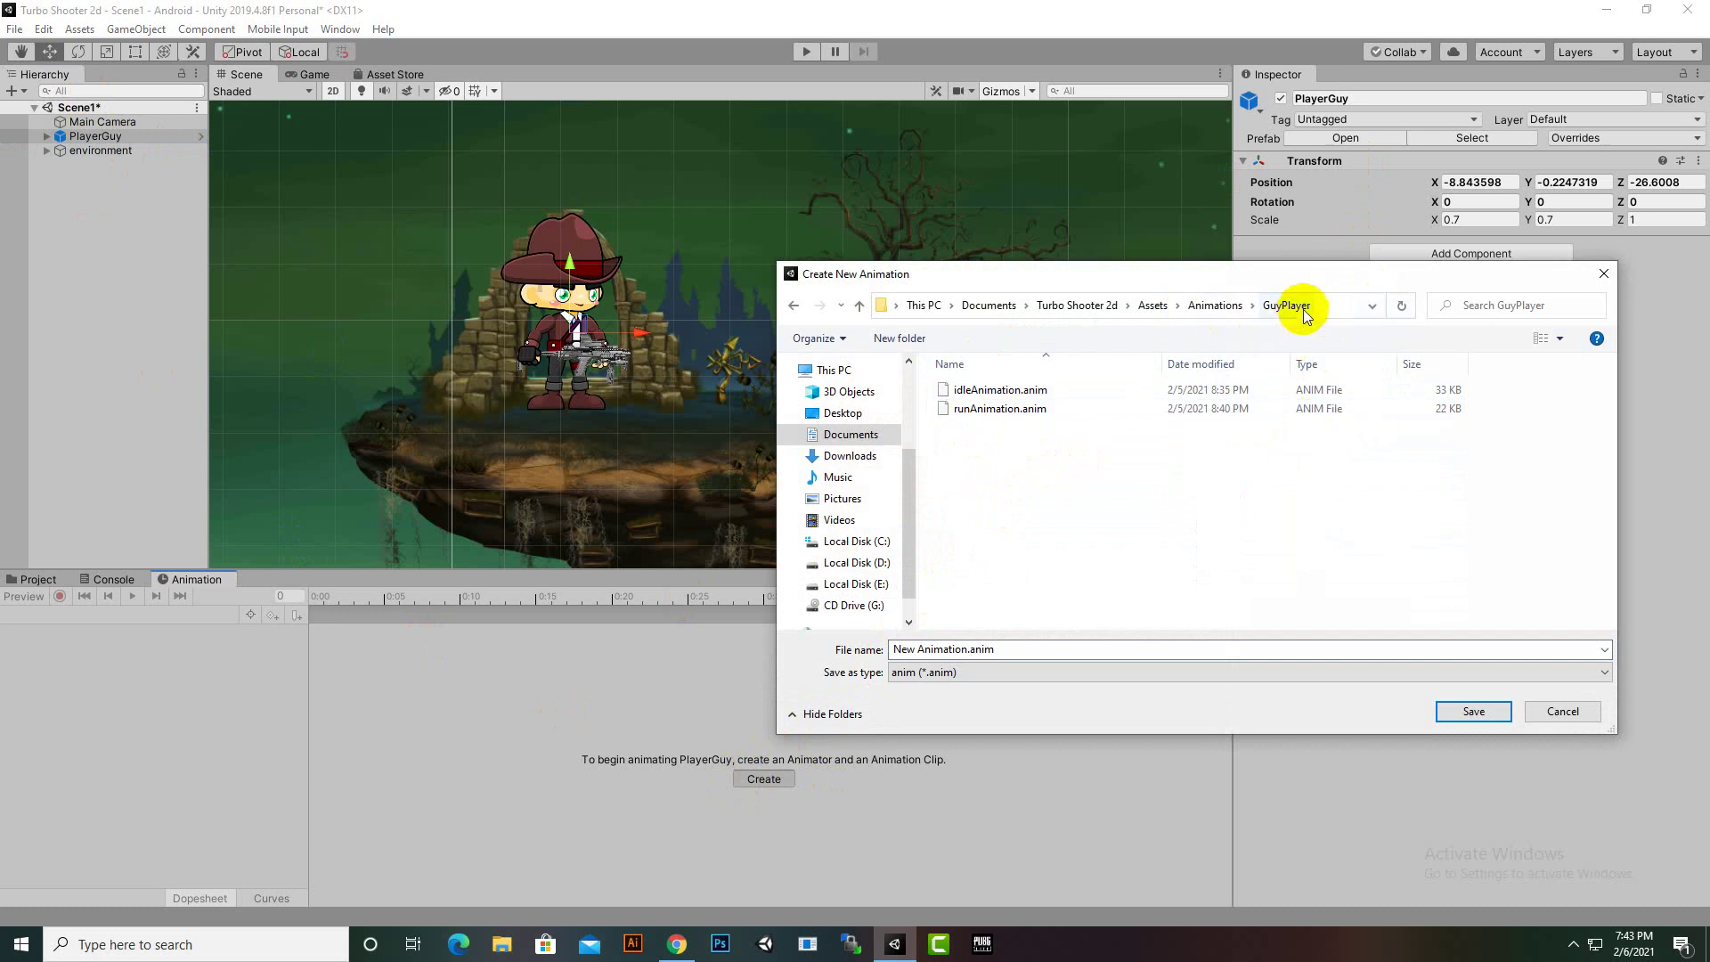
pyautogui.click(1195, 304)
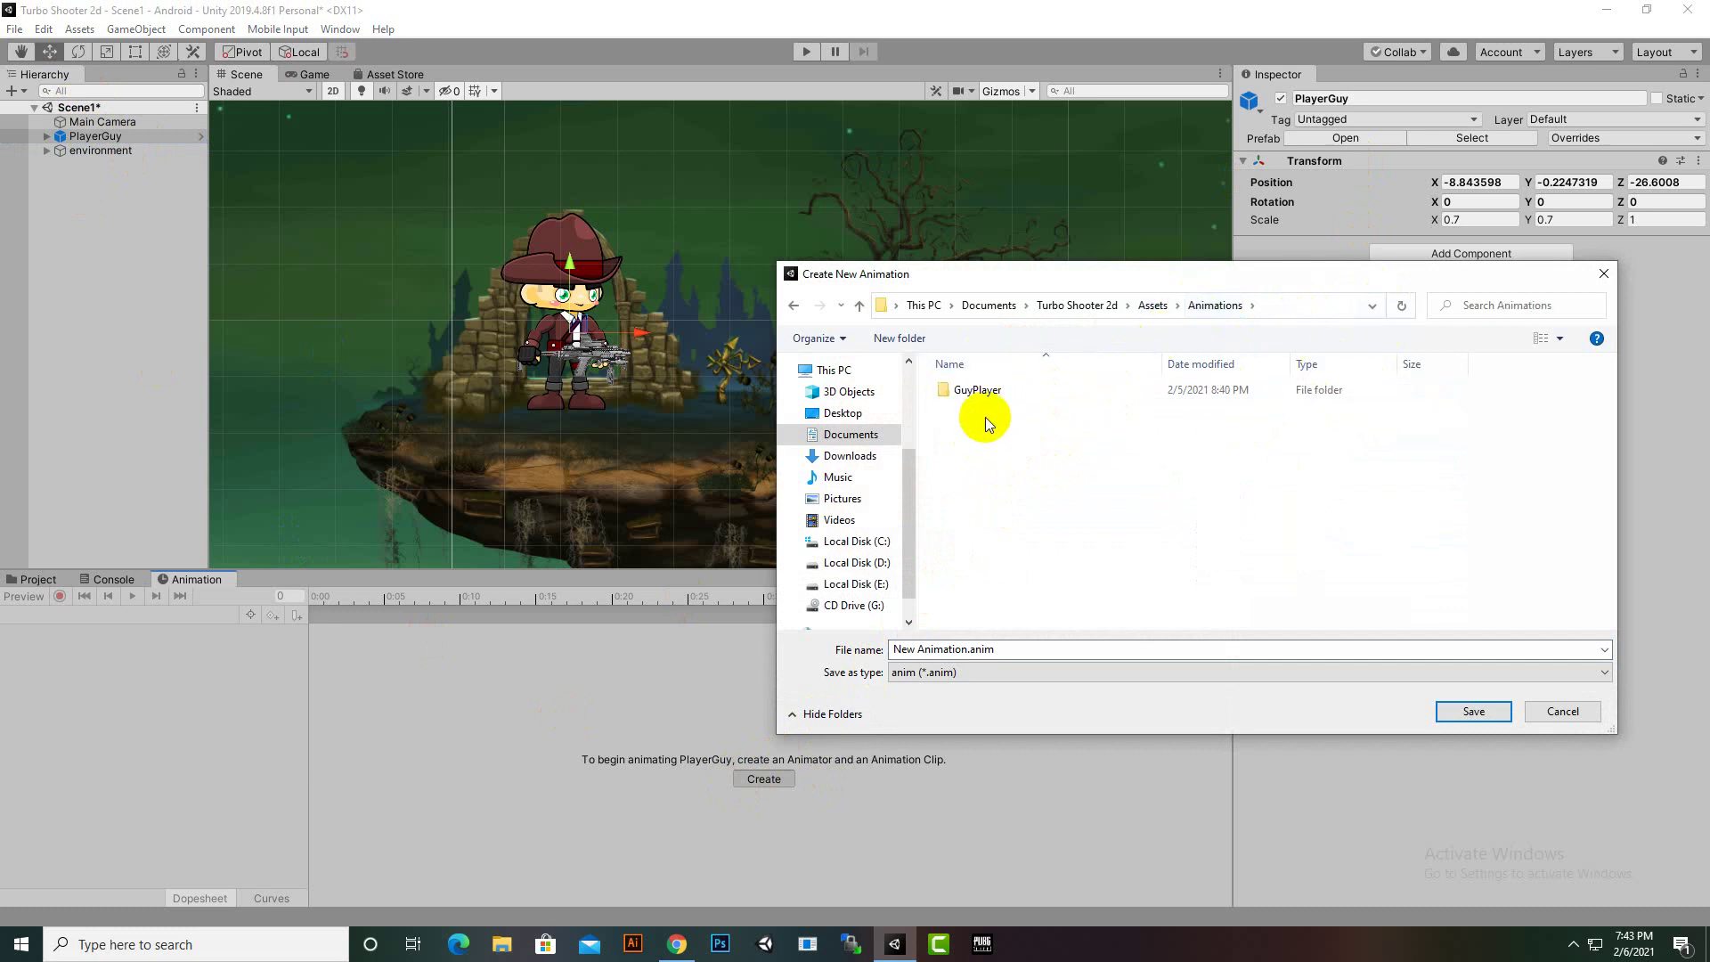
pyautogui.click(981, 393)
pyautogui.rightClick(984, 392)
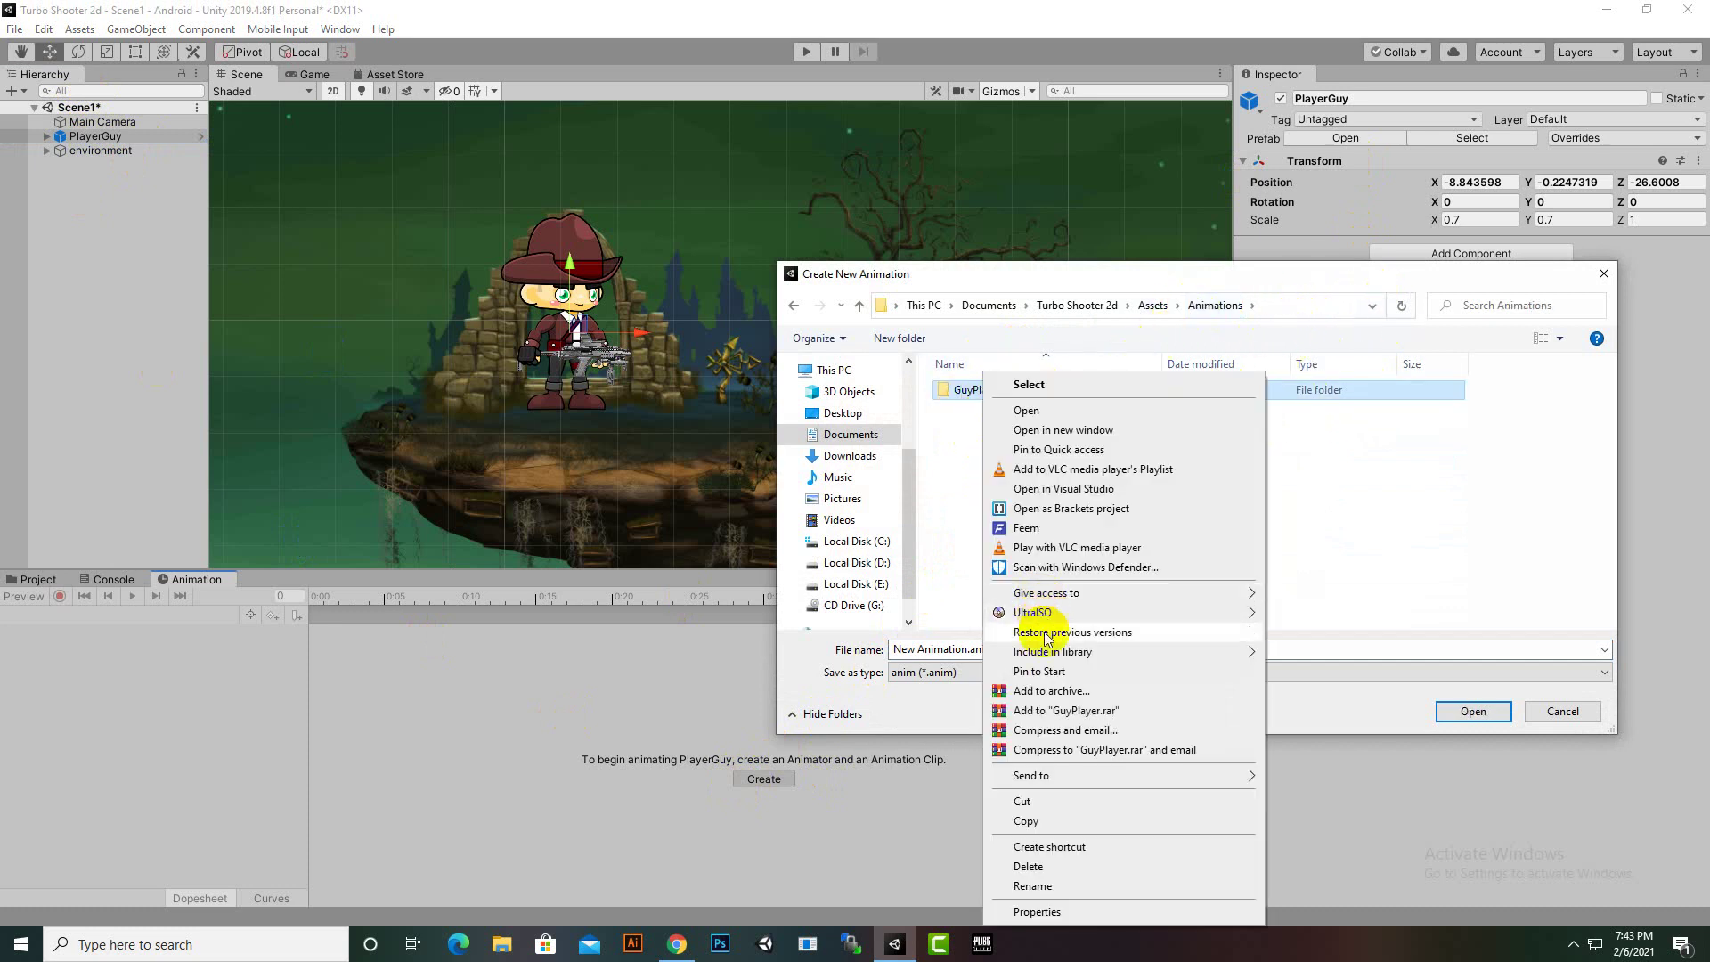
pyautogui.click(1029, 865)
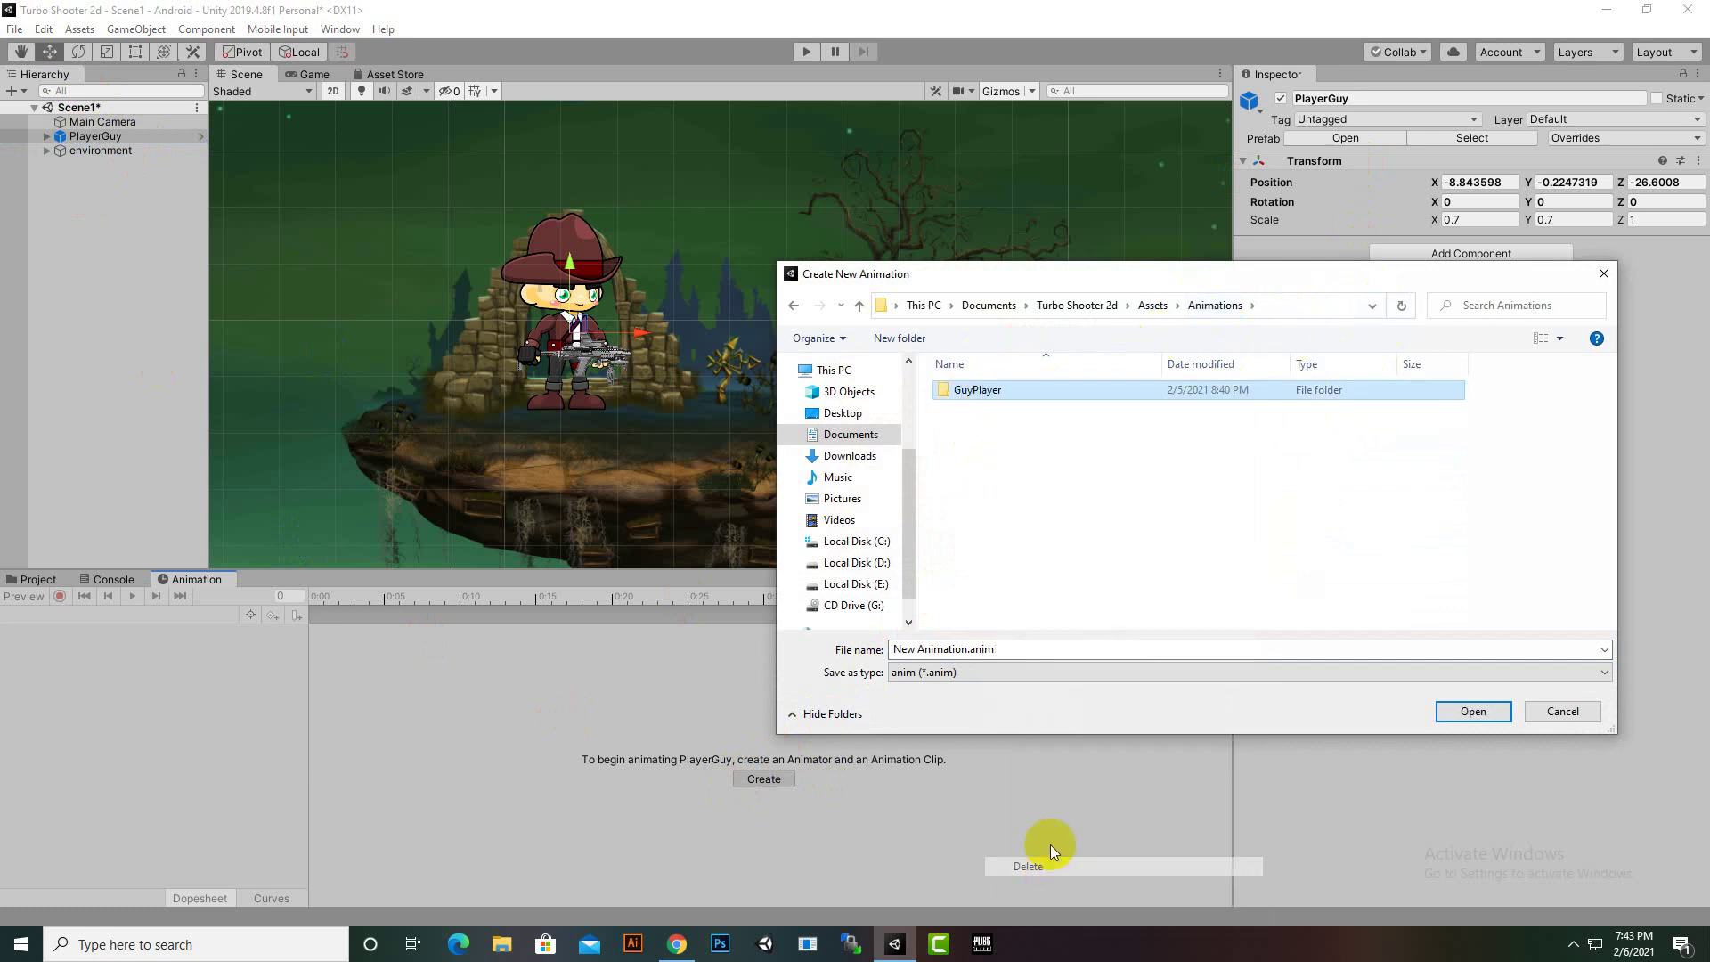
# Create a folder named PlayerGuy inside the Animations folder and open it
pyautogui.rightClick(1033, 421)
pyautogui.moveTo(1088, 651)
pyautogui.click(1298, 656)
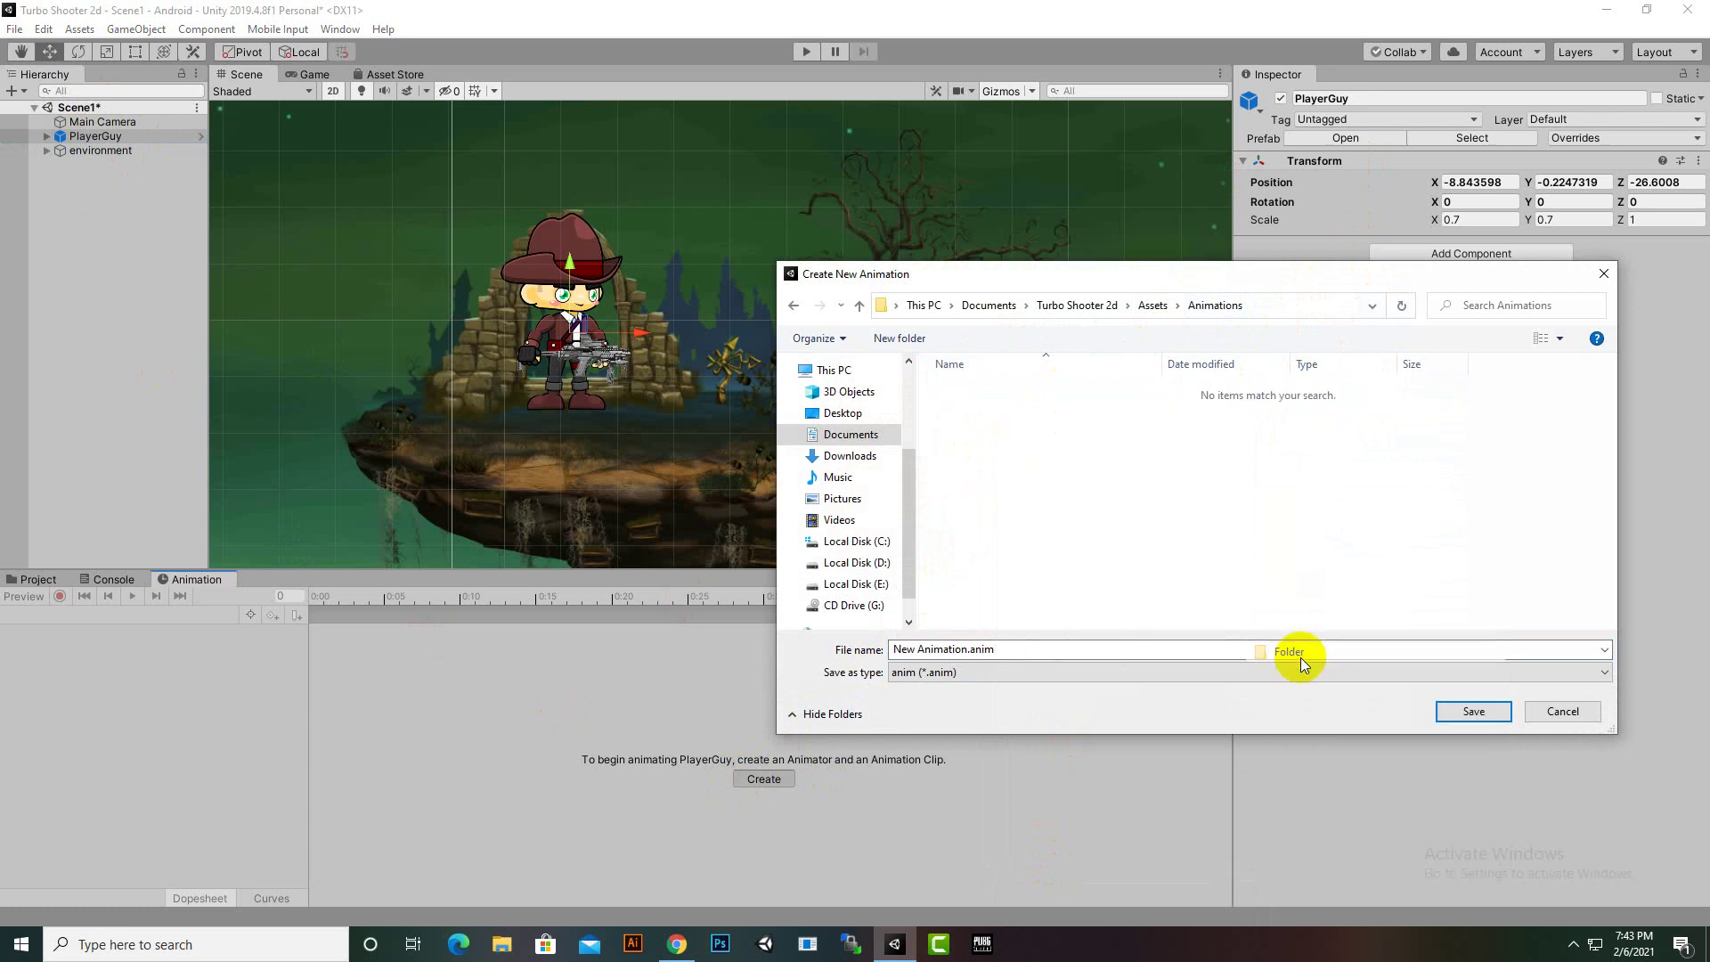
pyautogui.write('PlayerGuy')
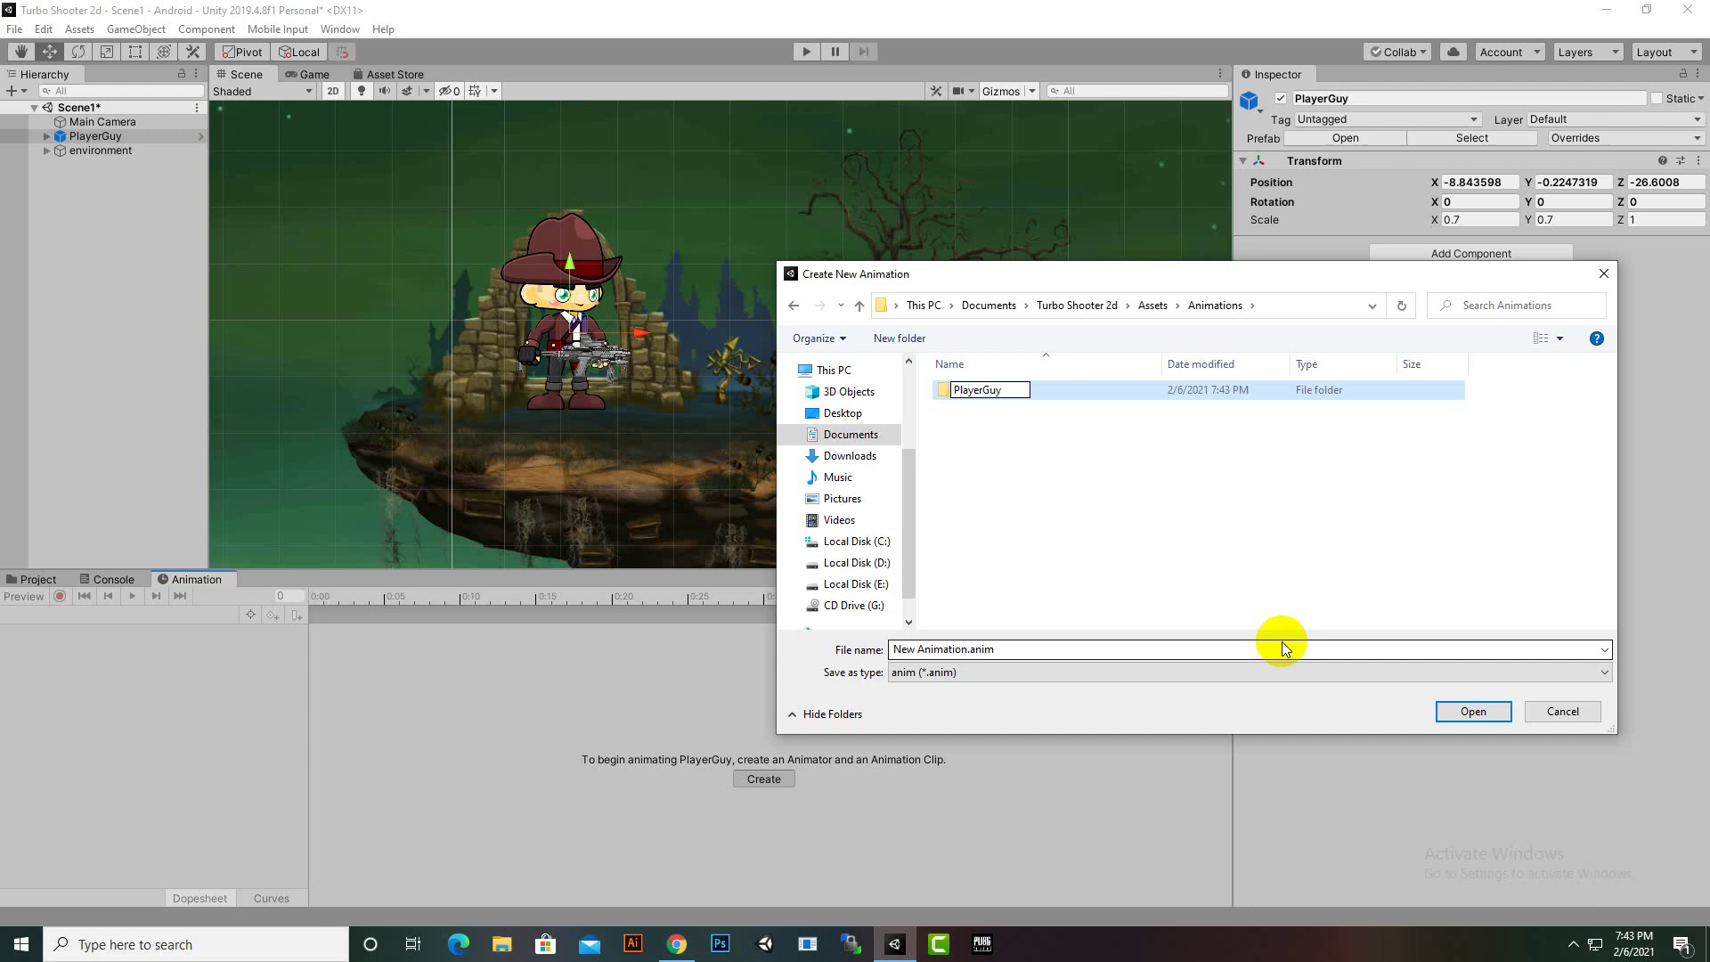
pyautogui.press('Return')
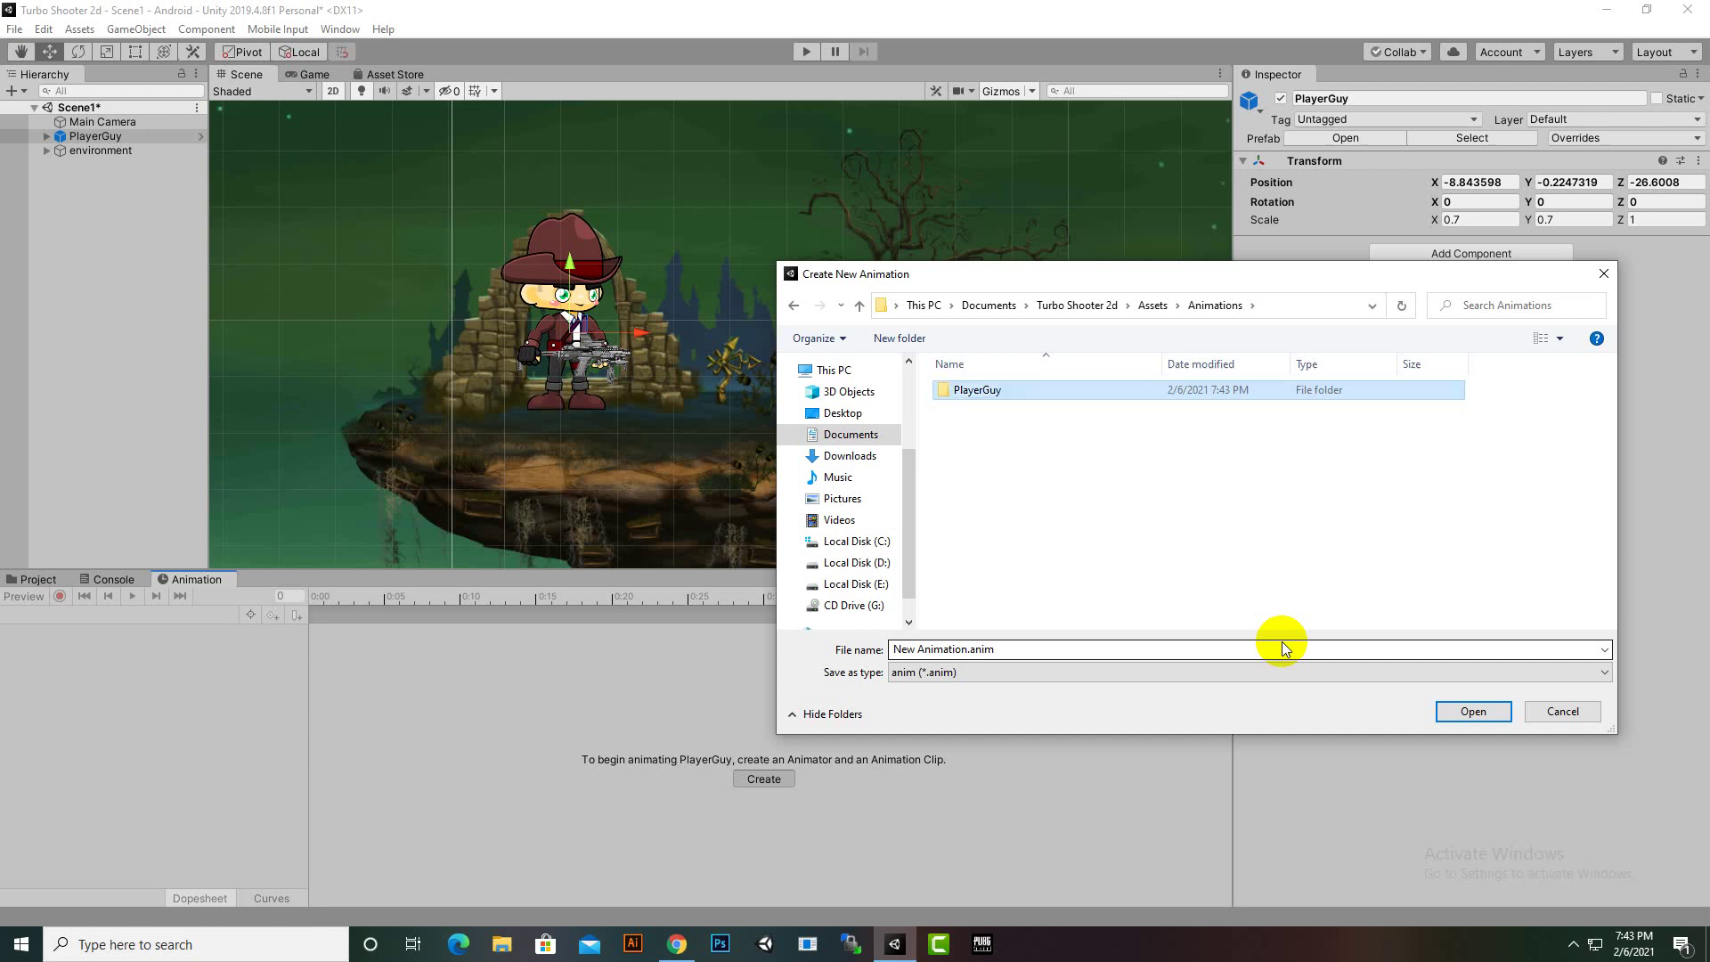
pyautogui.press('Return')
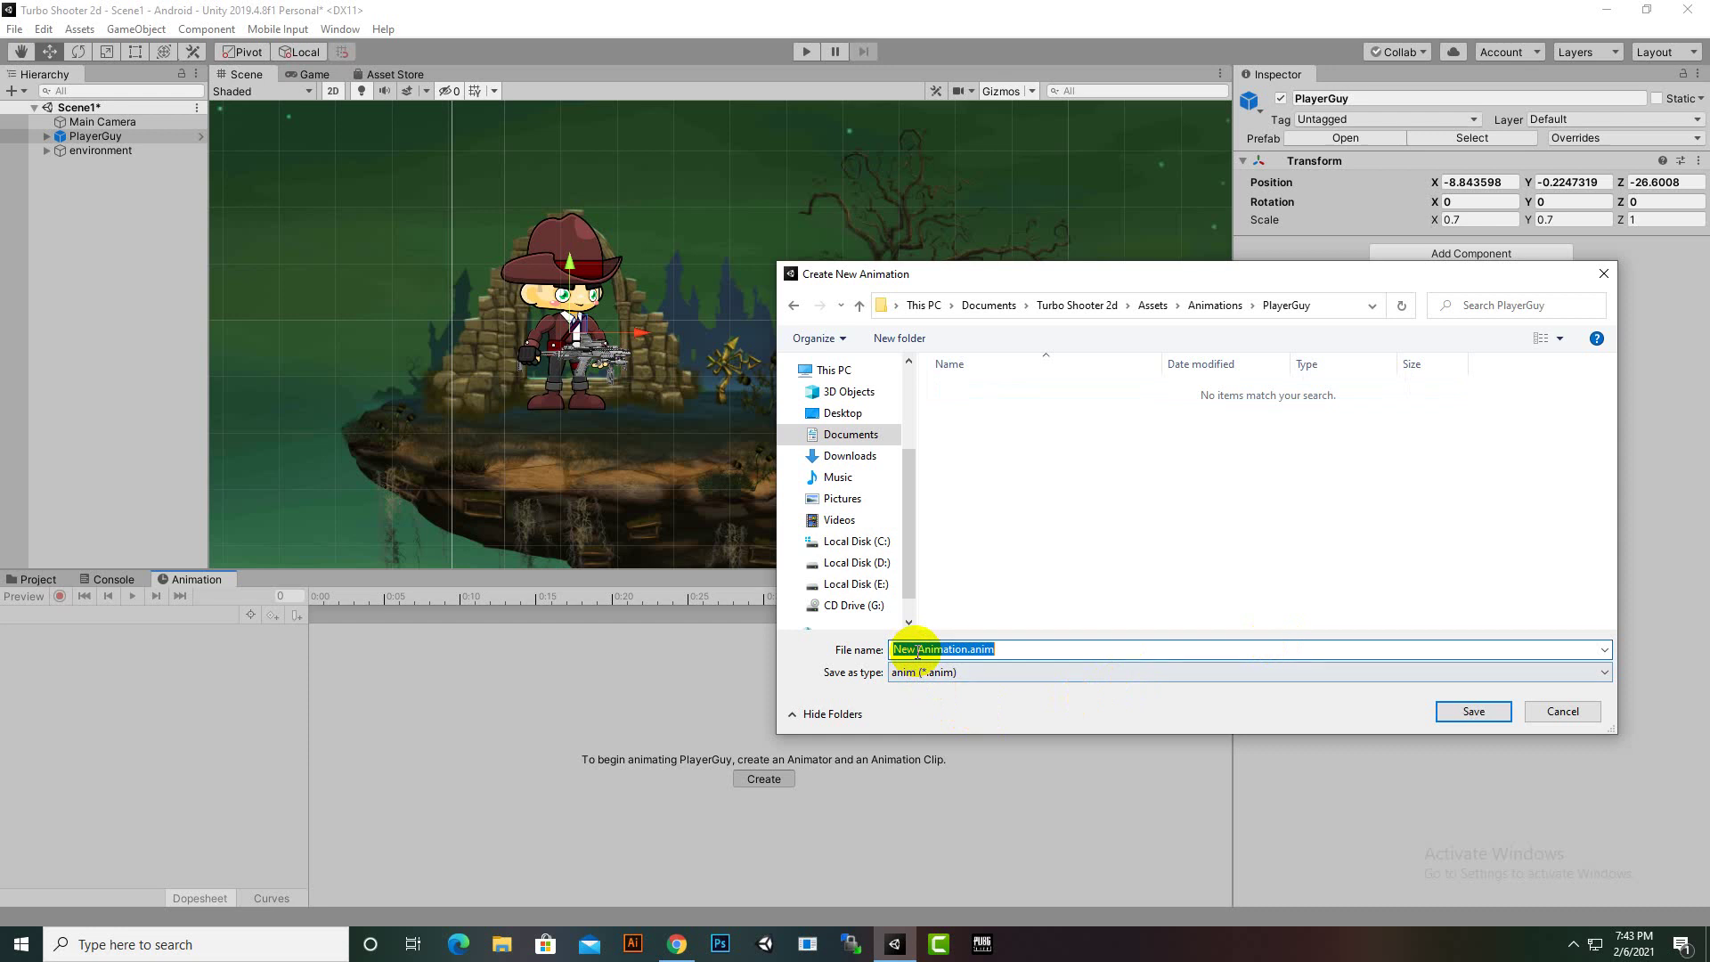
# Save the new clip as idleAnimation.anim in the PlayerGuy folder
pyautogui.doubleClick(898, 649)
pyautogui.write('idle')
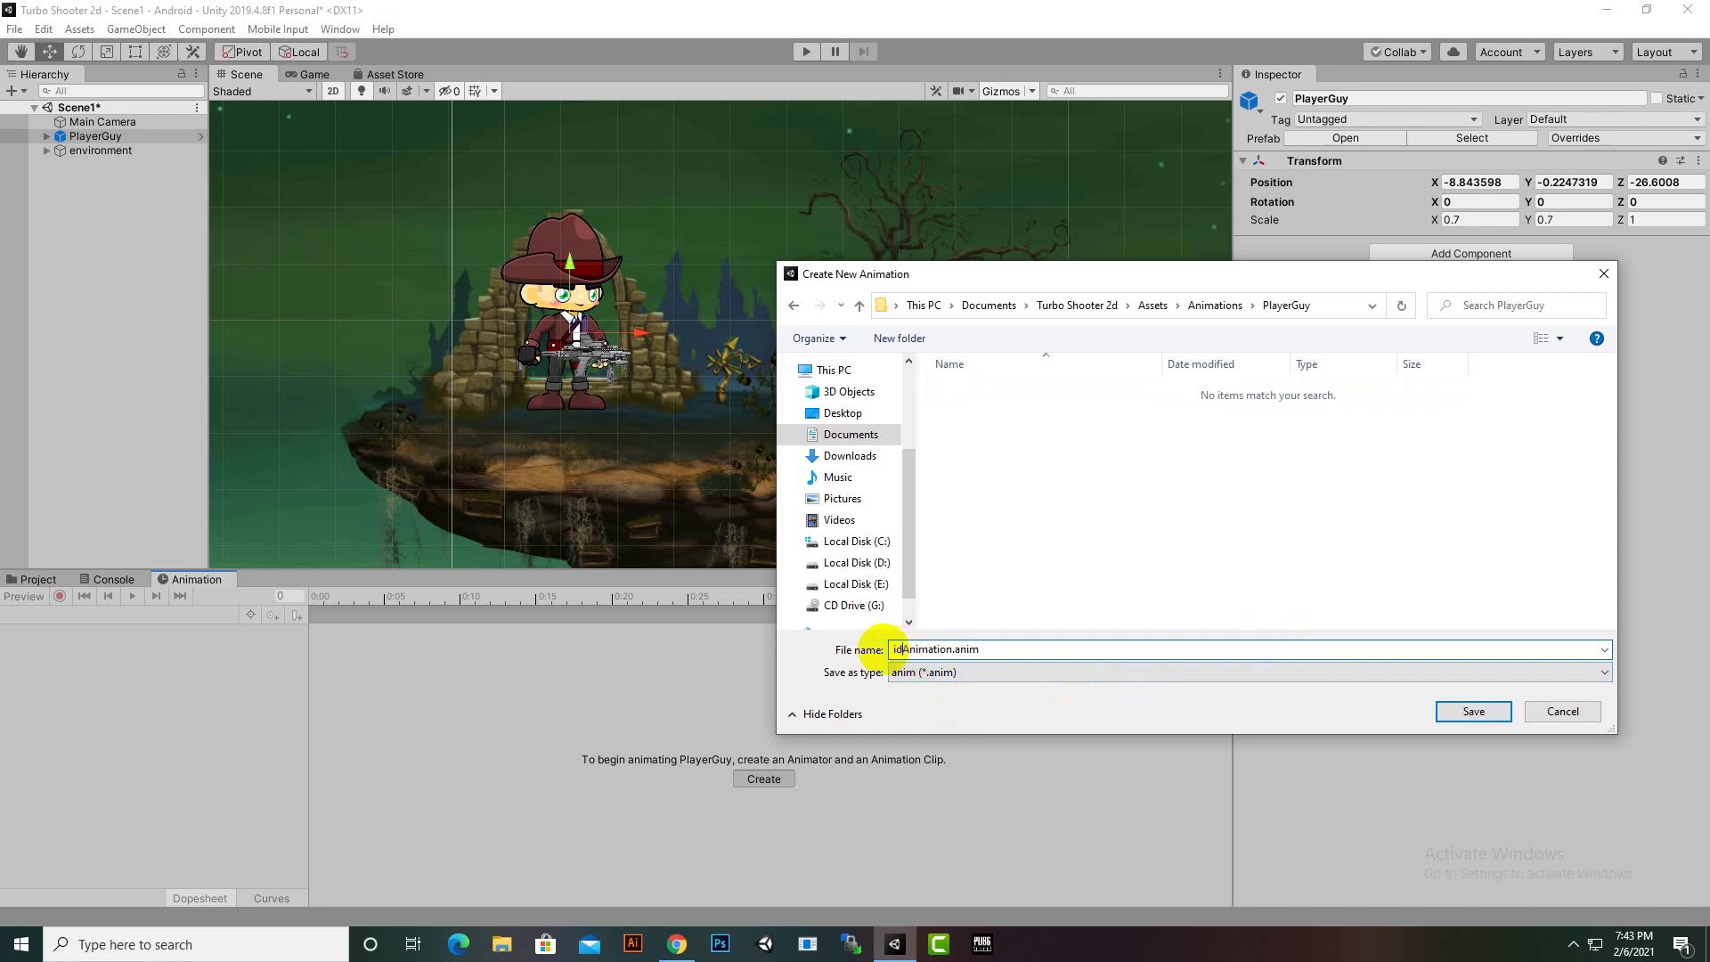
pyautogui.press('Return')
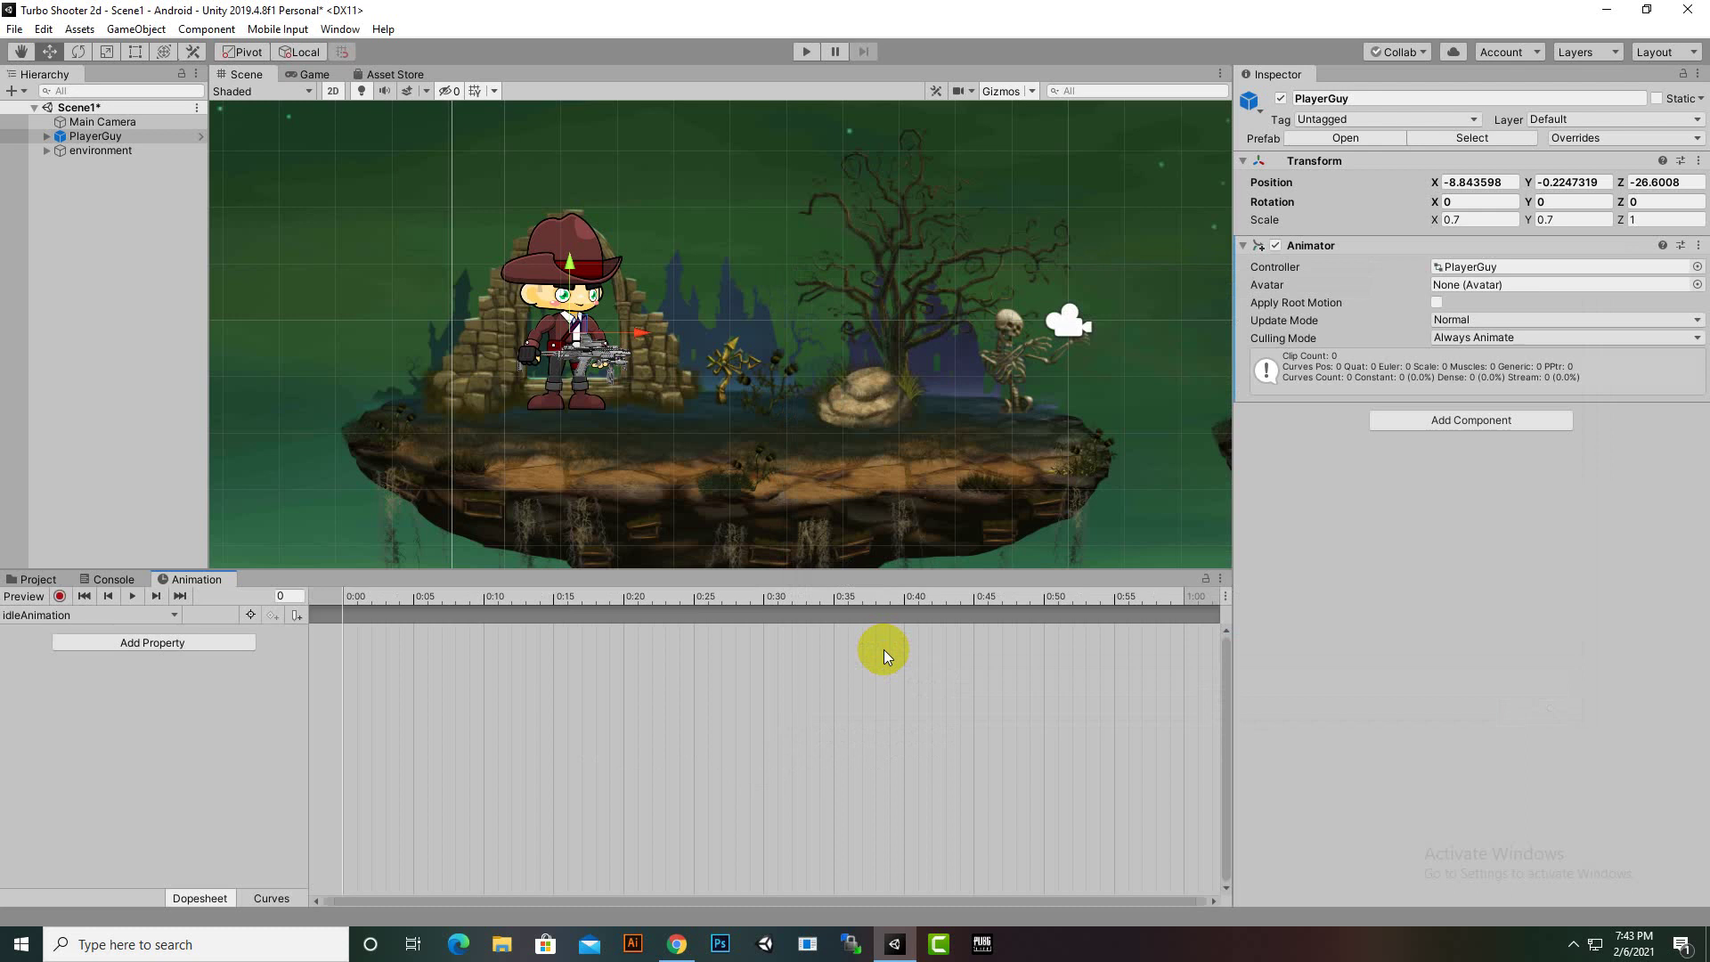
# Enable keyframe recording for idleAnimation and key PlayerGuy's rotation at 0 on frame 0
pyautogui.scroll(4, 423, 344)
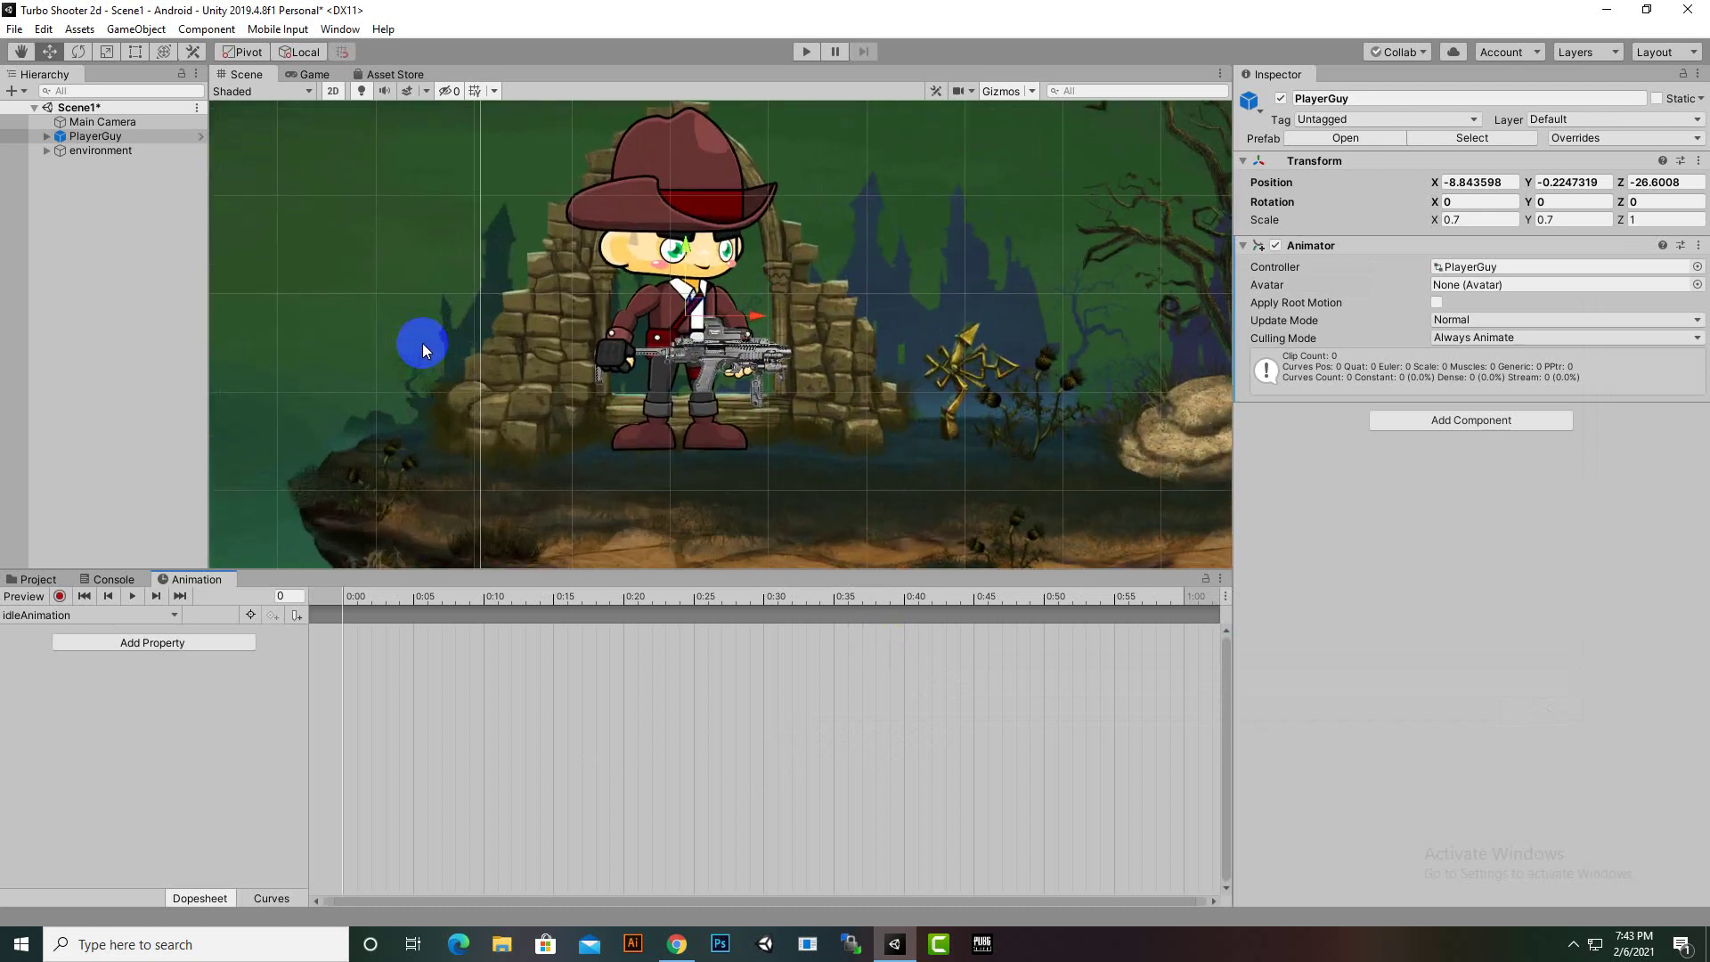
pyautogui.click(60, 596)
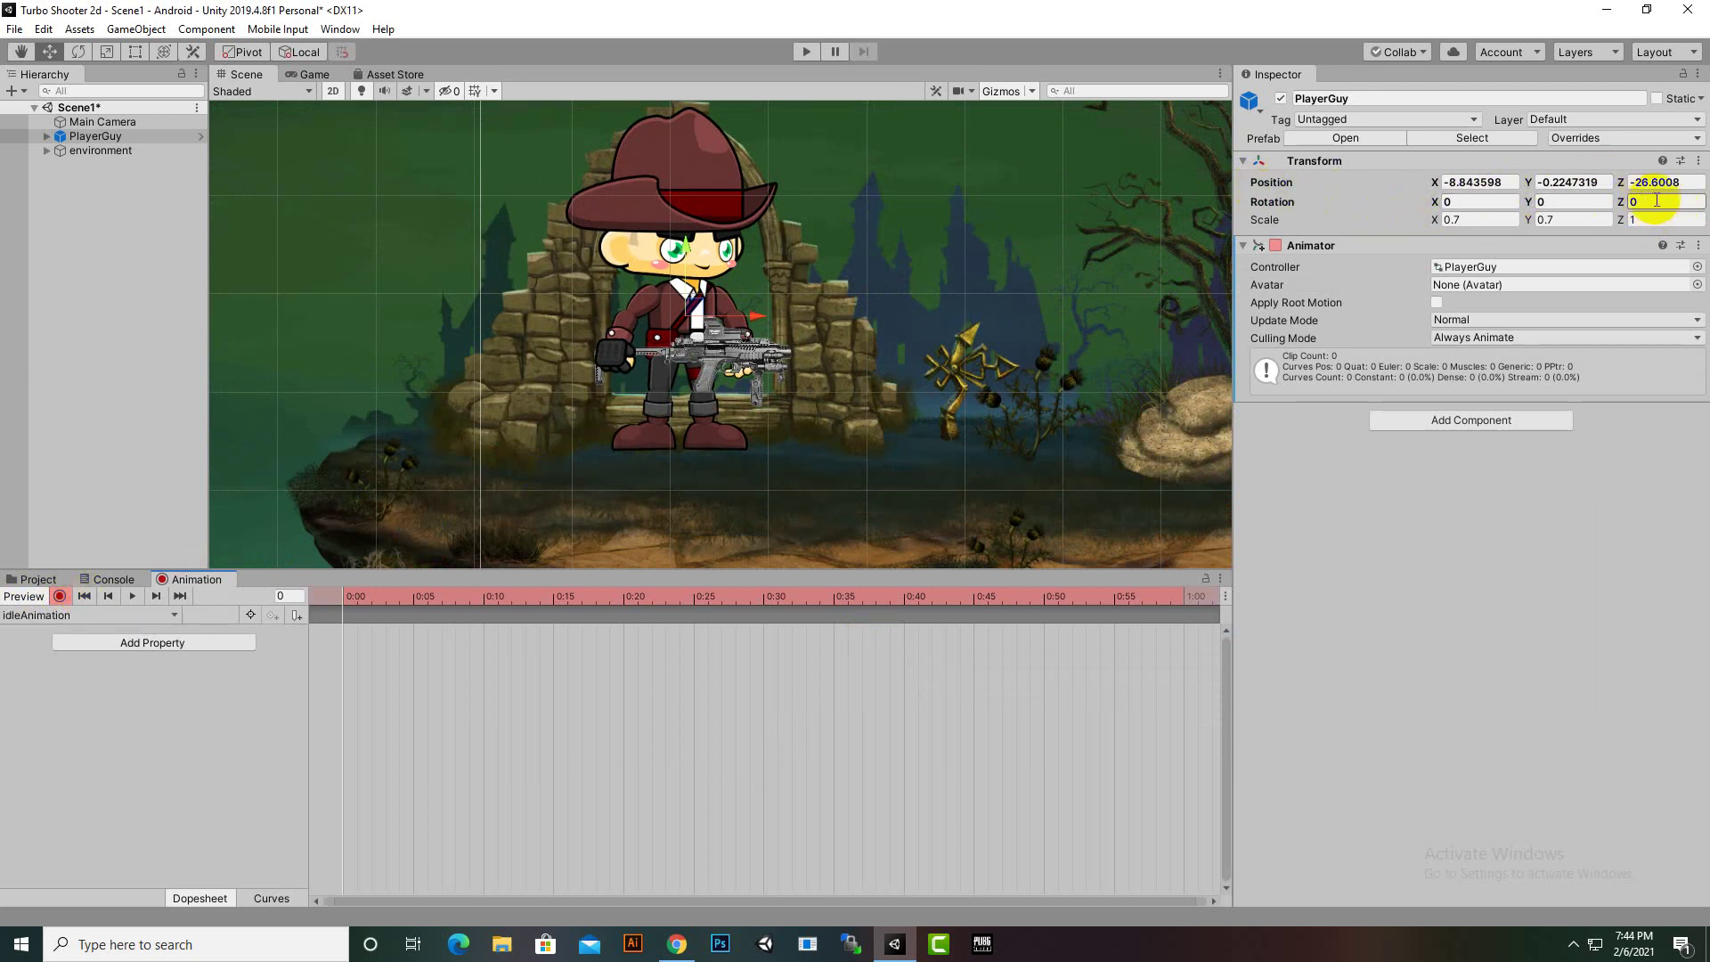
pyautogui.scroll(1, 799, 312)
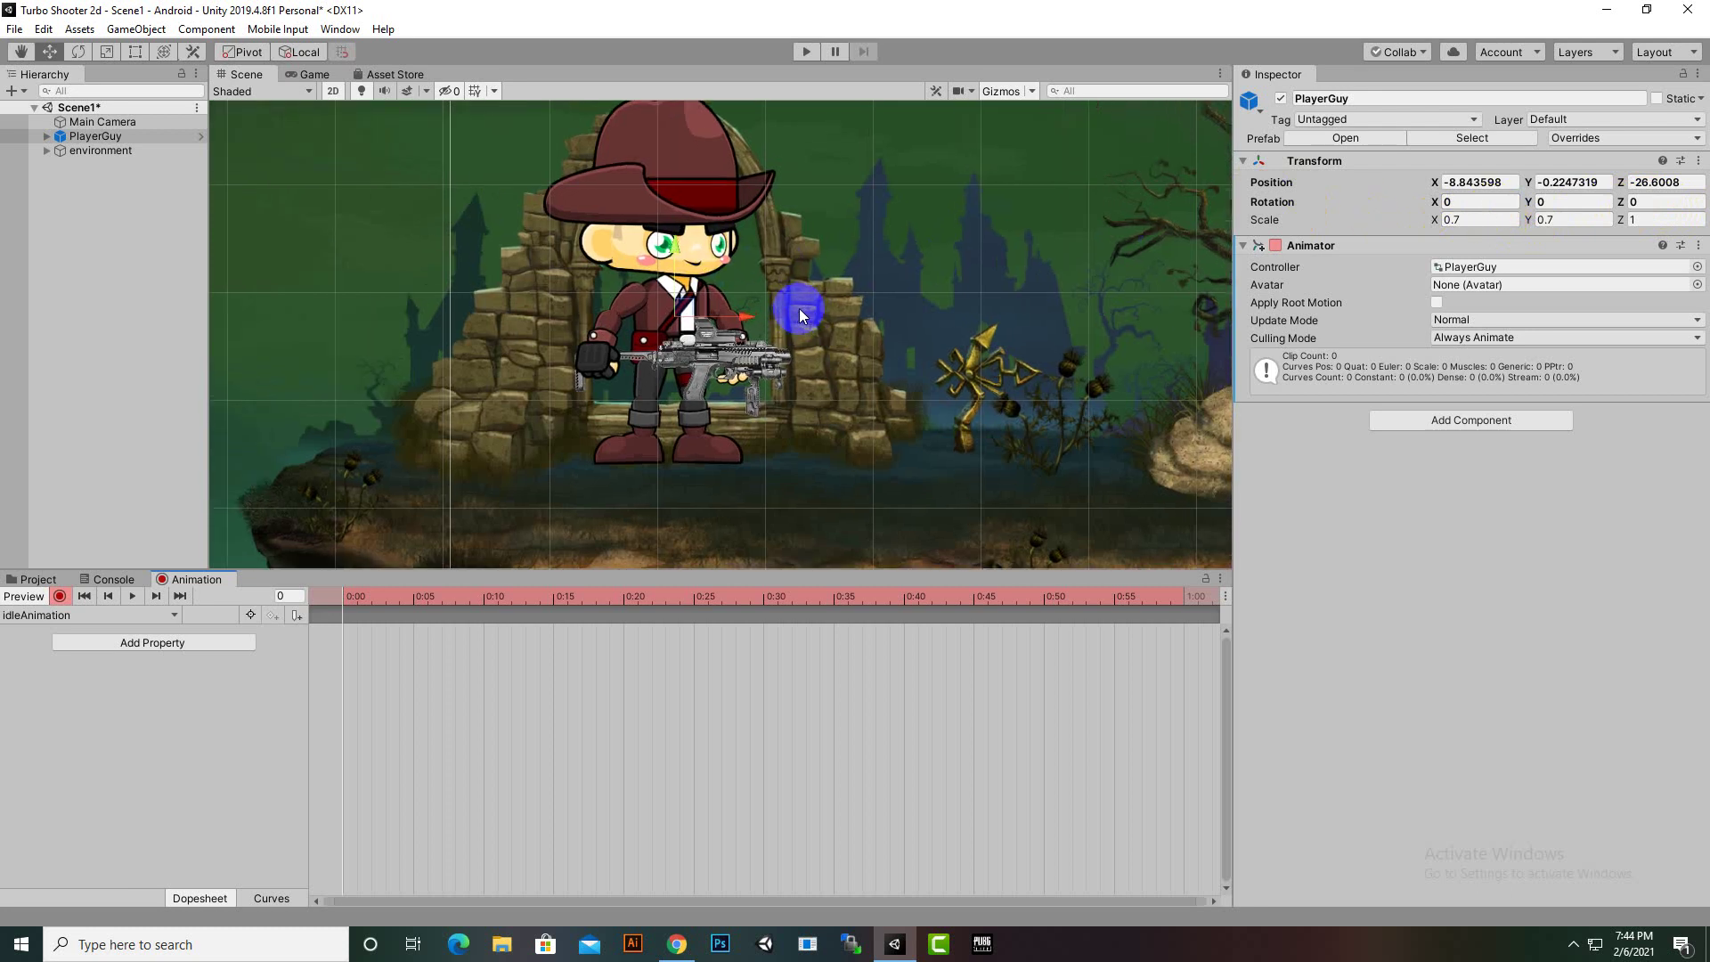
pyautogui.scroll(1, 751, 296)
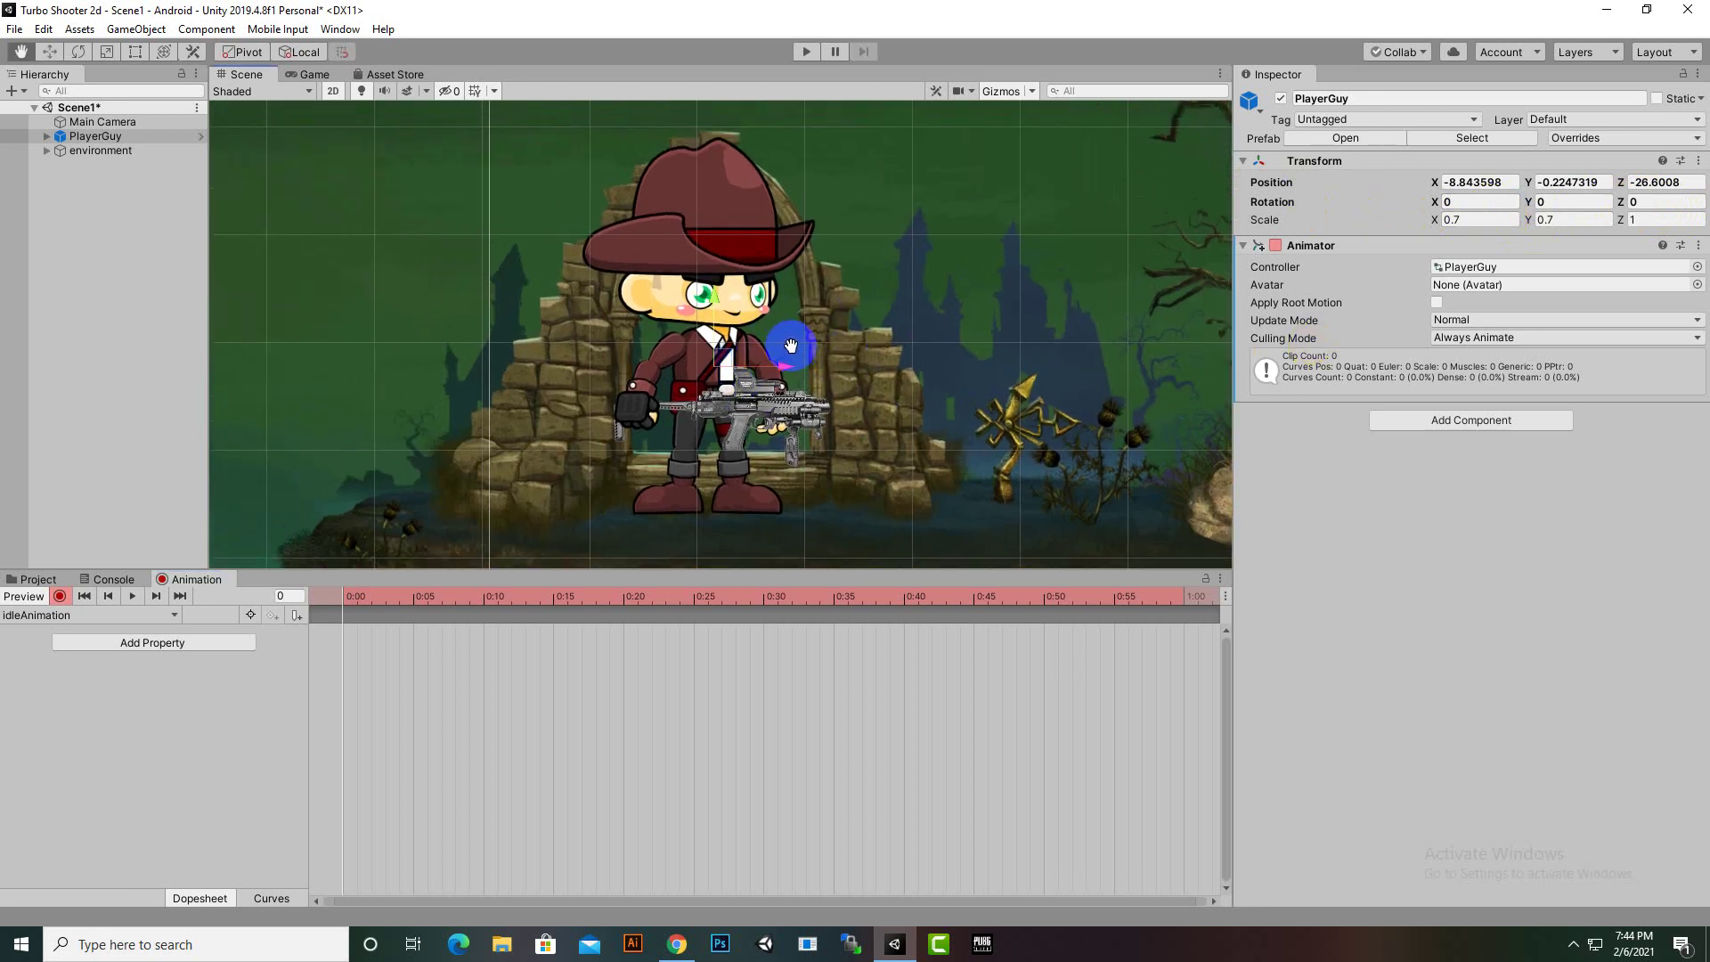
pyautogui.click(1479, 203)
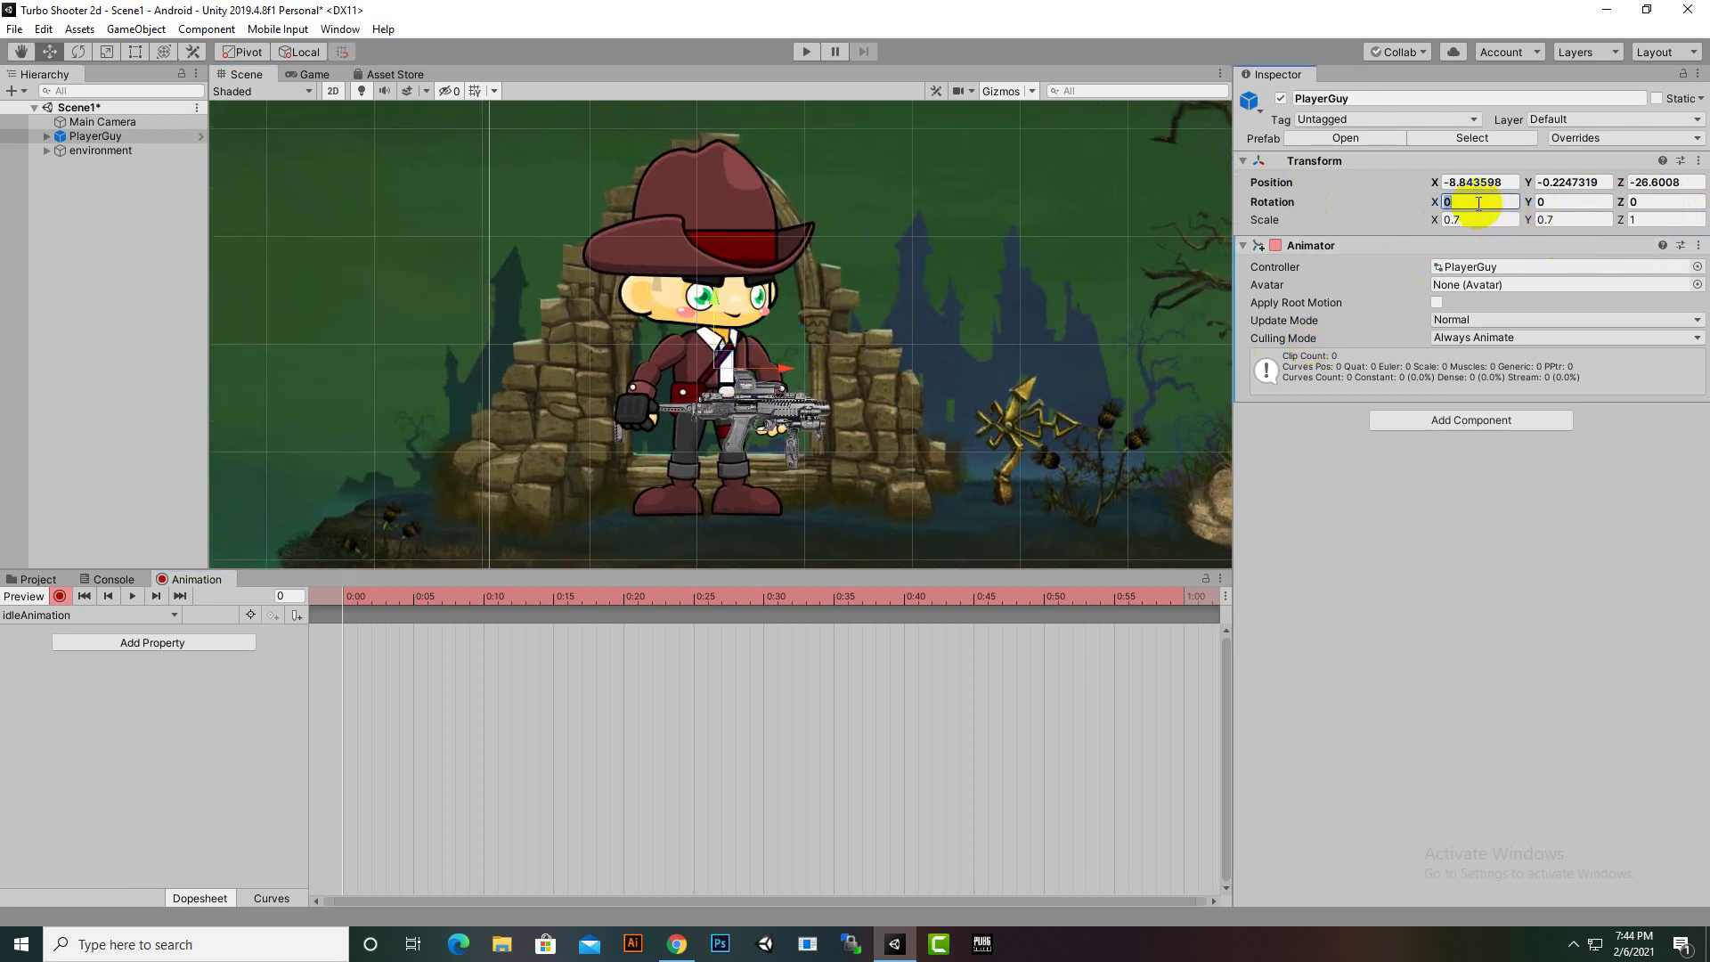
pyautogui.write('1')
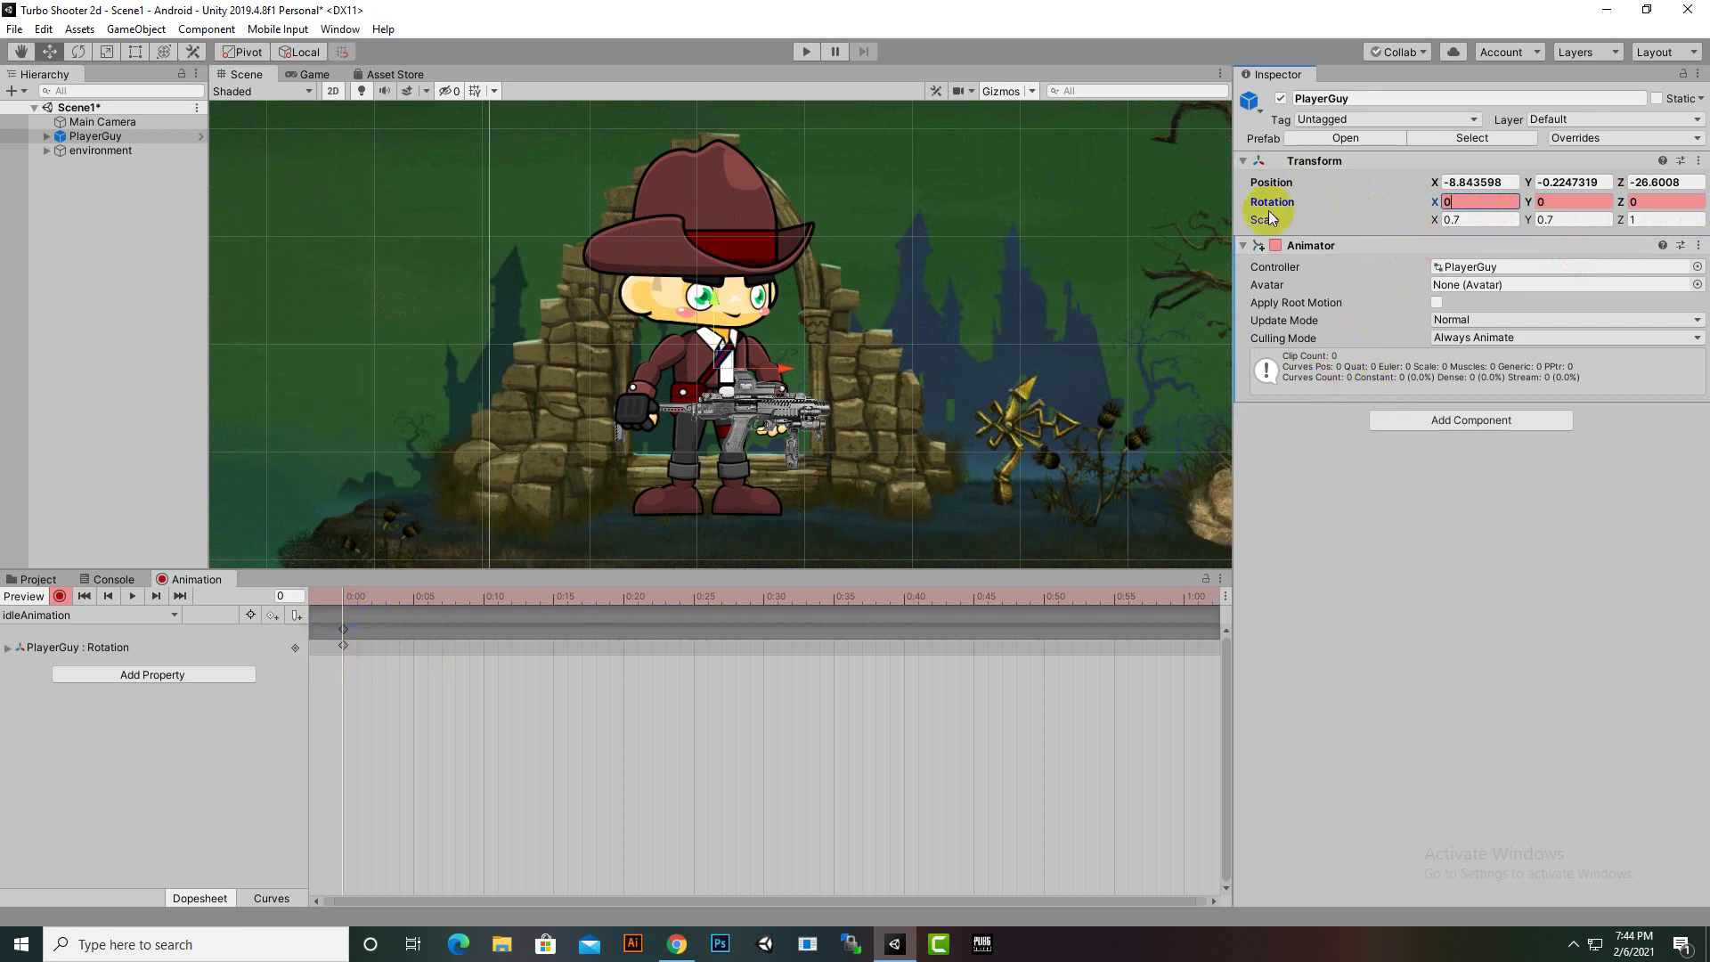
pyautogui.click(1469, 201)
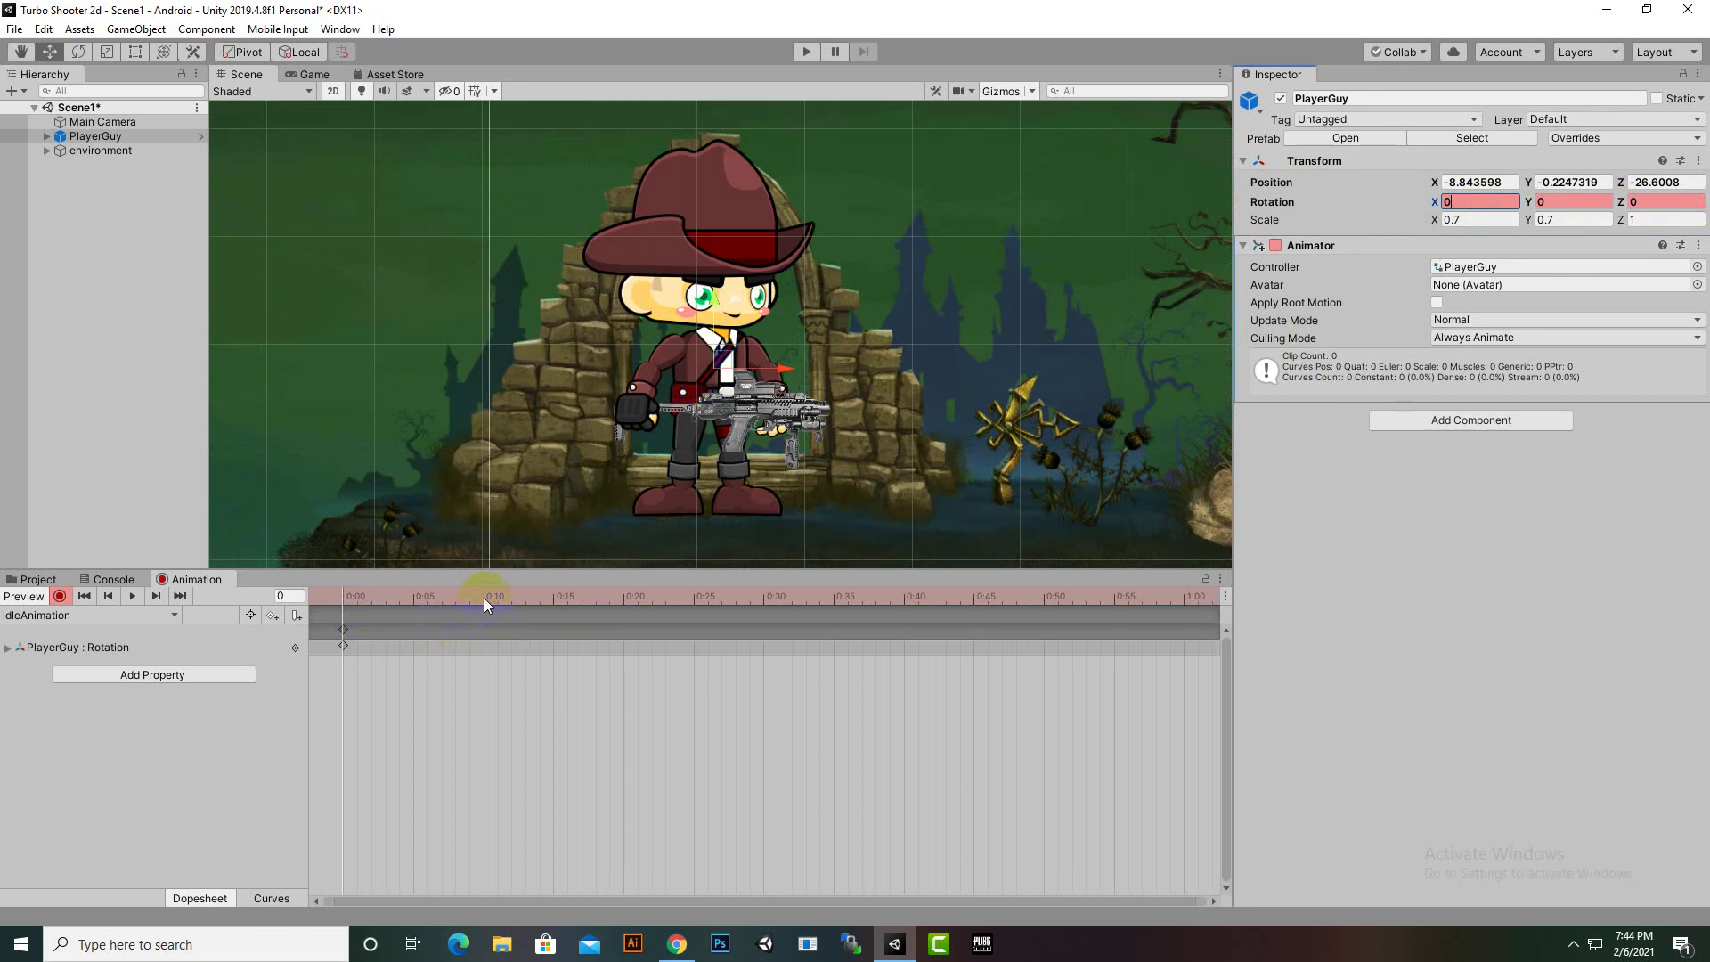
# Go to frame 15 and select PlayerGuy's Head, Body, RightArm and LeftArm together
pyautogui.click(553, 596)
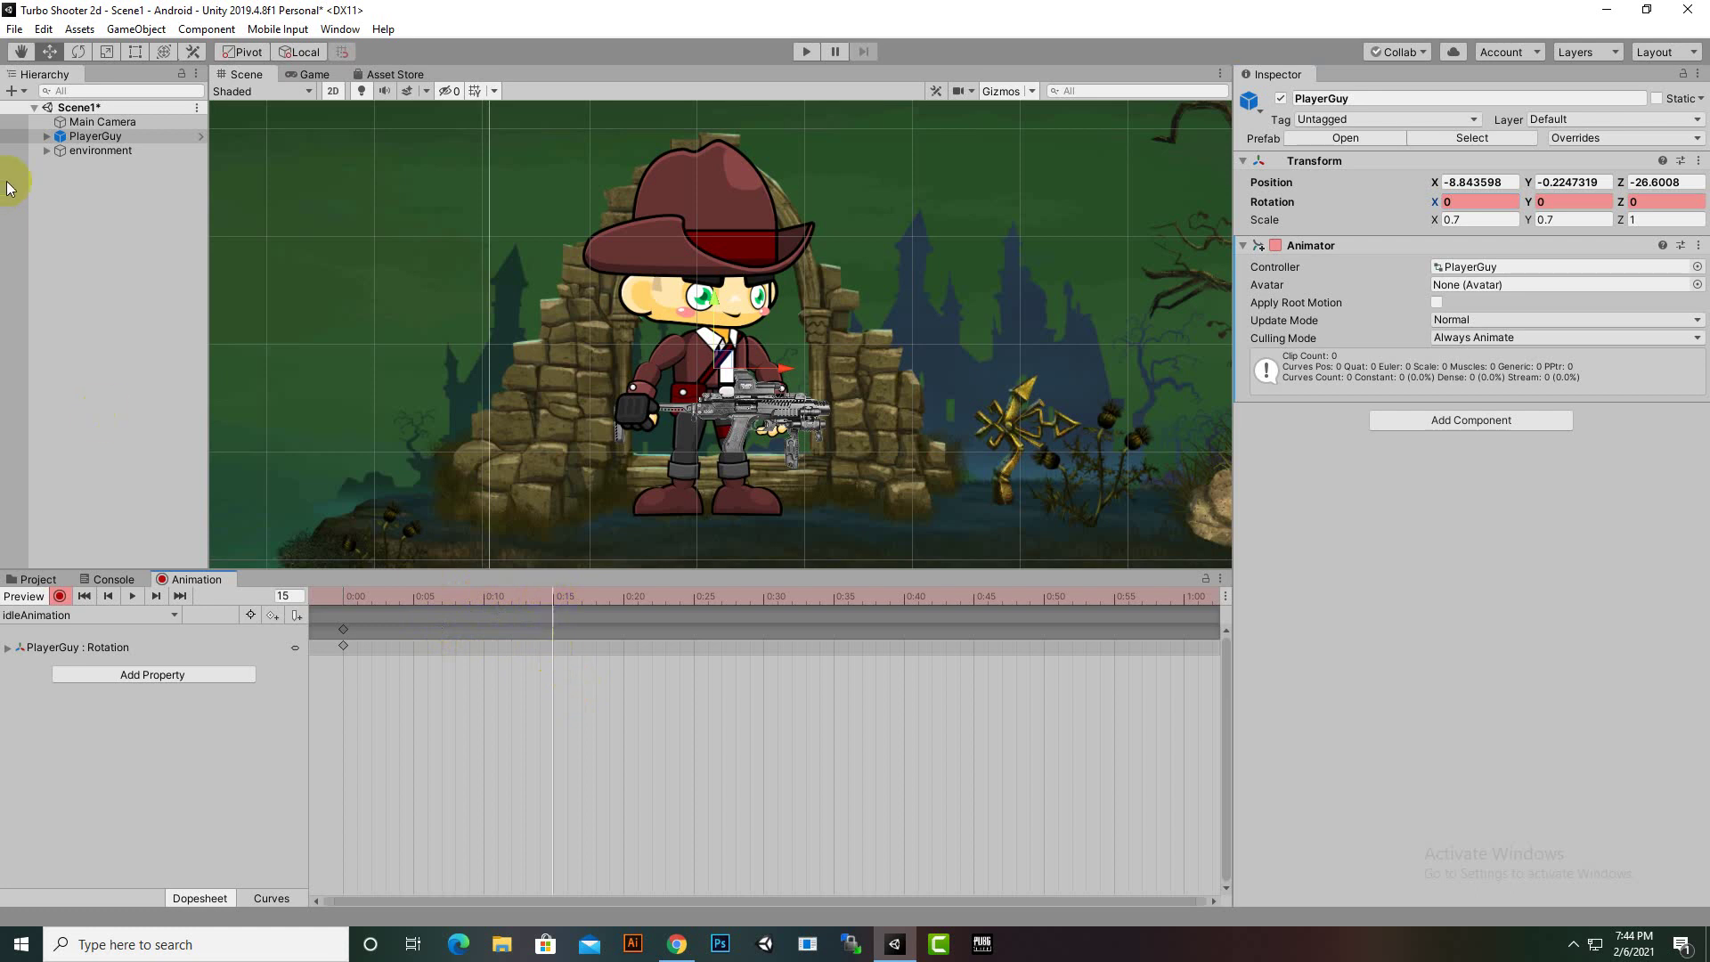
pyautogui.click(45, 137)
pyautogui.click(82, 152)
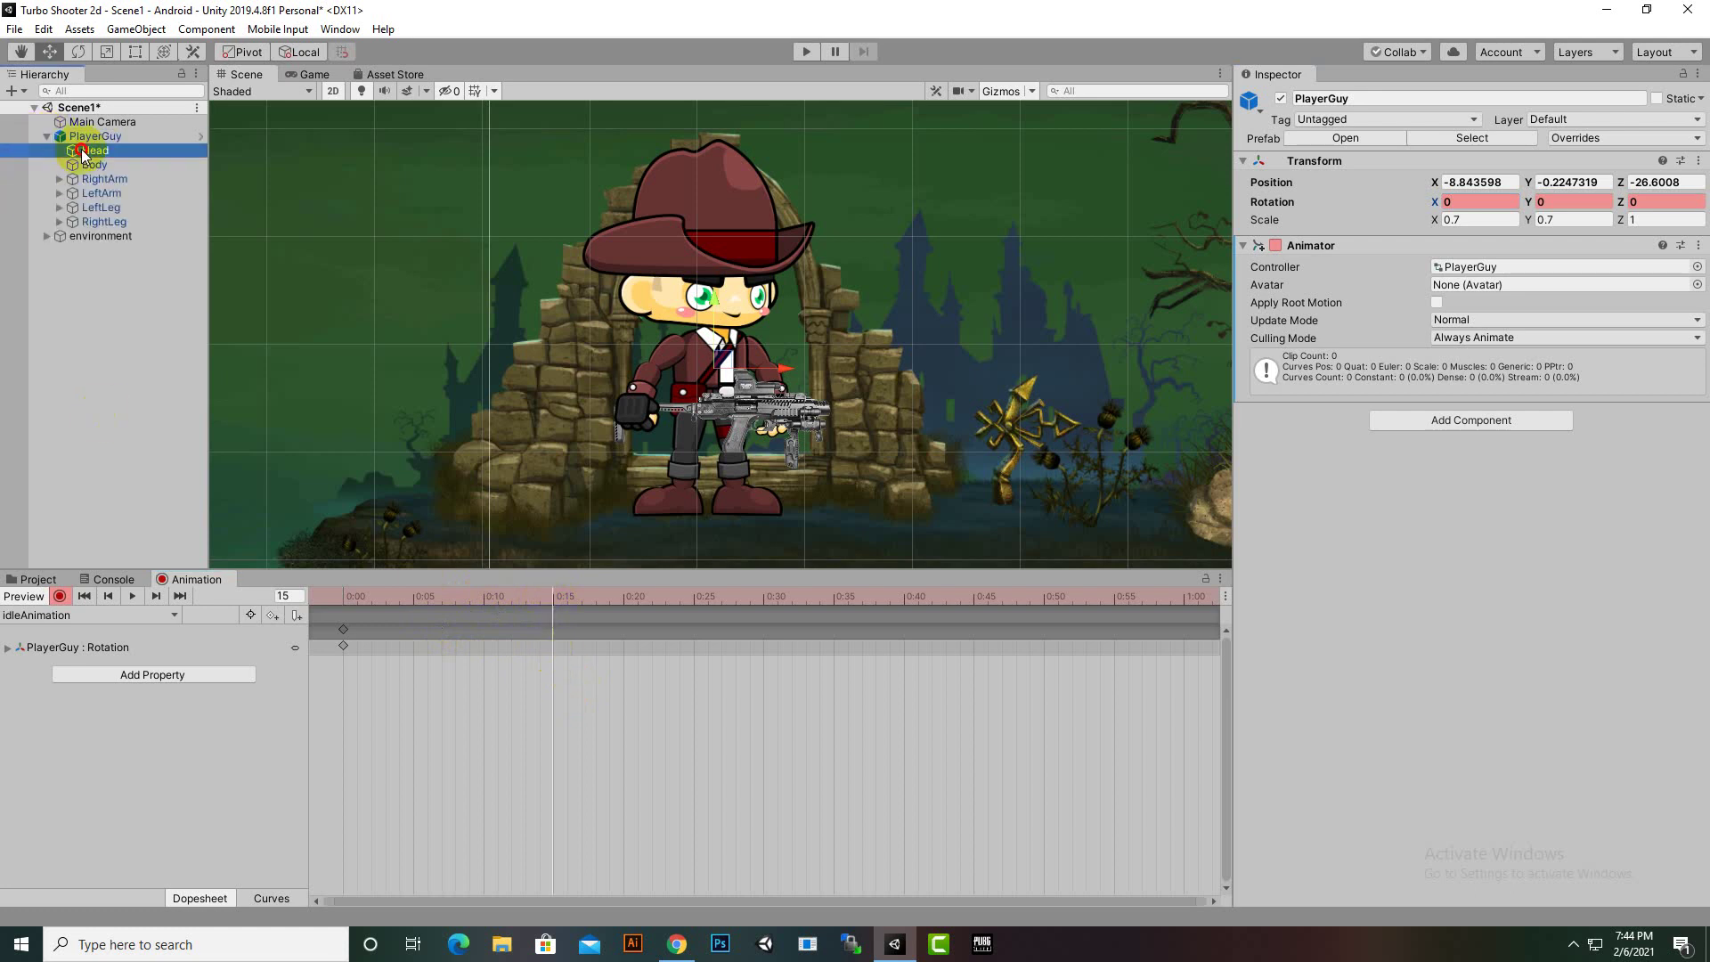
pyautogui.keyDown('ctrl'); pyautogui.click(89, 164); pyautogui.keyUp('ctrl')
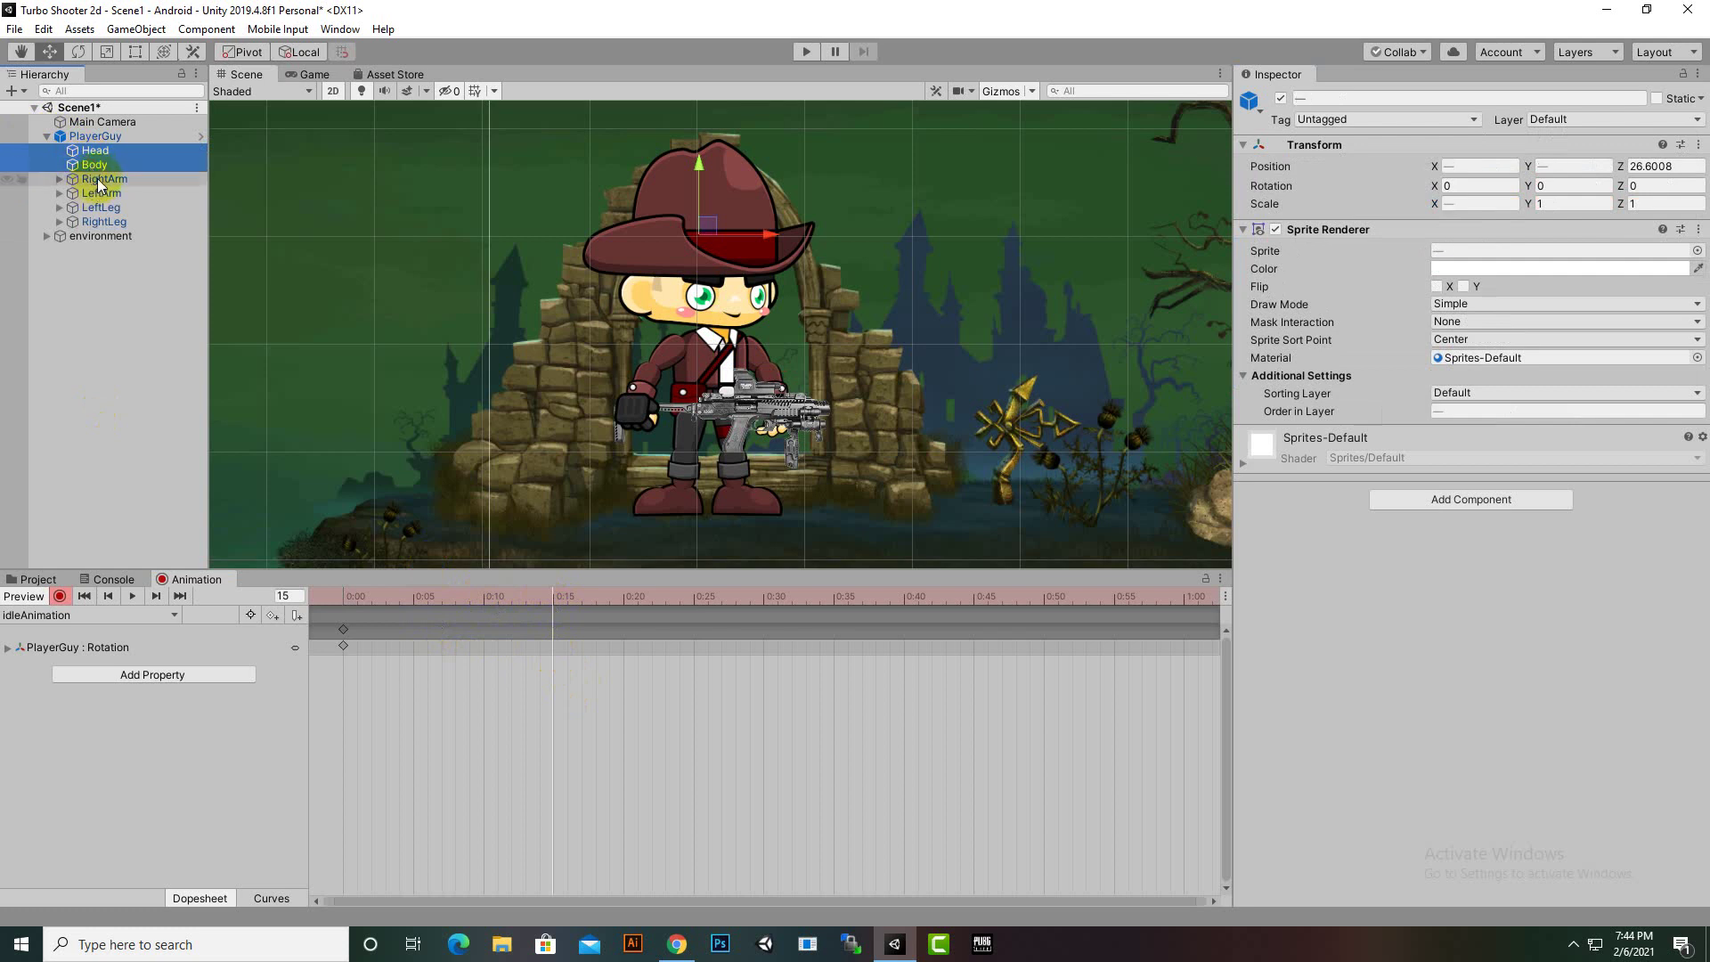
pyautogui.keyDown('ctrl'); pyautogui.click(99, 180); pyautogui.keyUp('ctrl')
pyautogui.keyDown('ctrl'); pyautogui.click(99, 193); pyautogui.keyUp('ctrl')
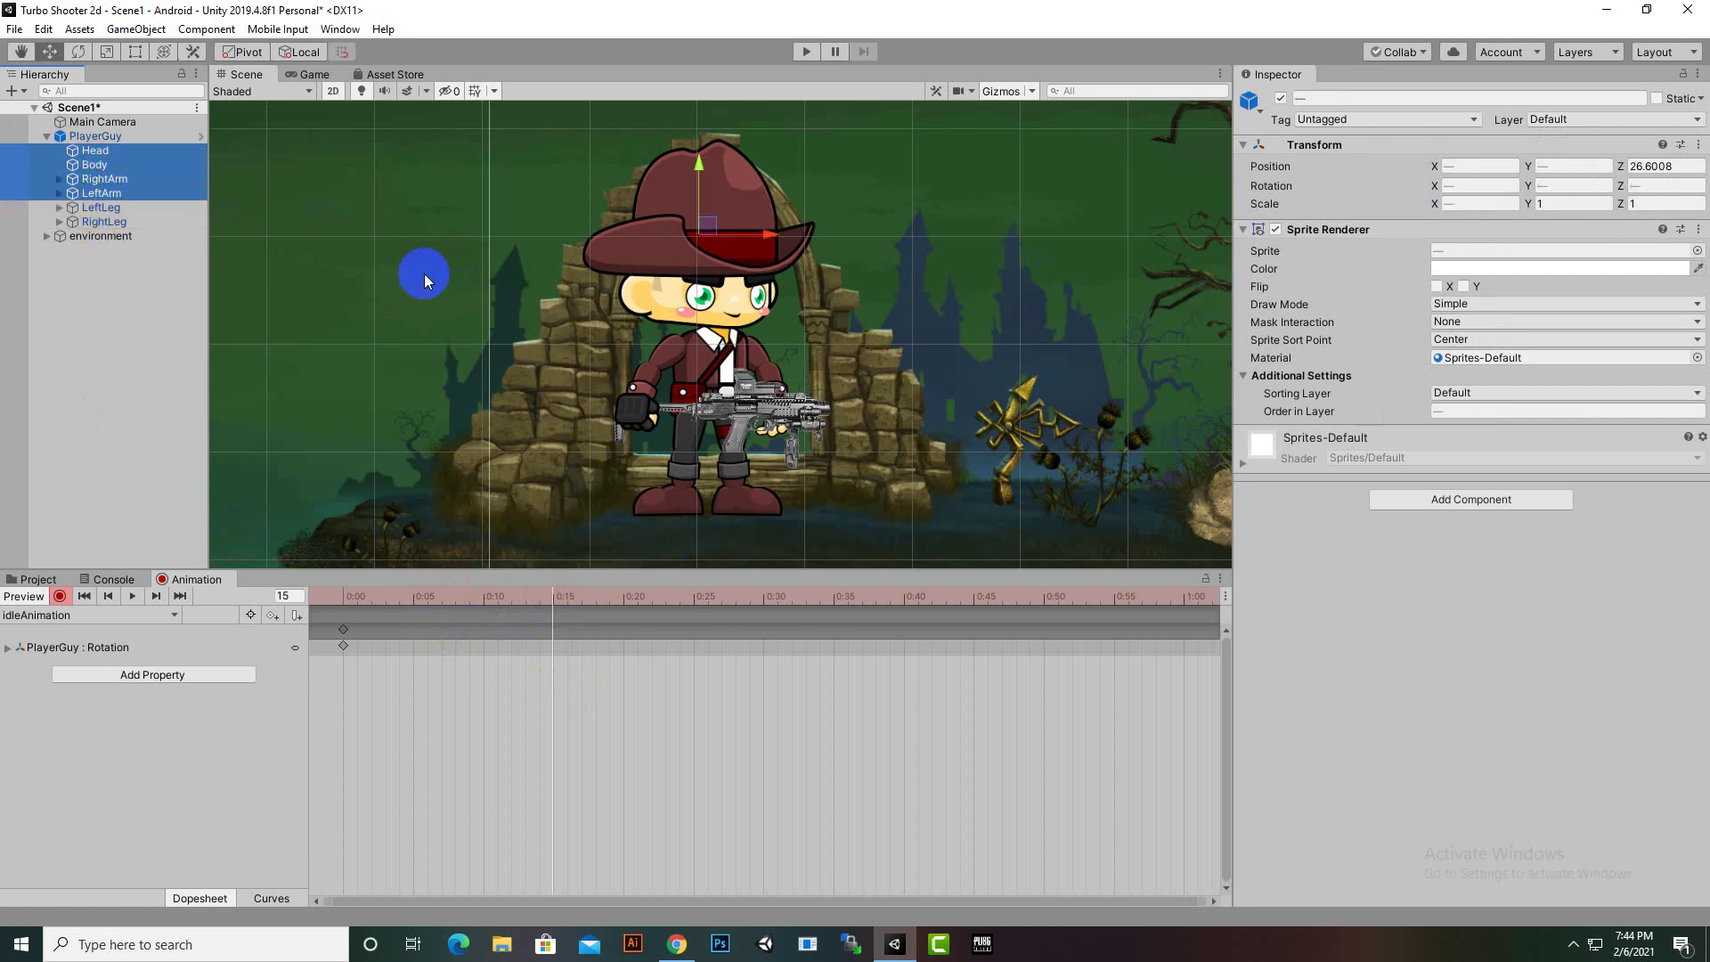
# Try rotating the selected head, body and arms slightly at frame 15, and undo the rotation
pyautogui.click(78, 51)
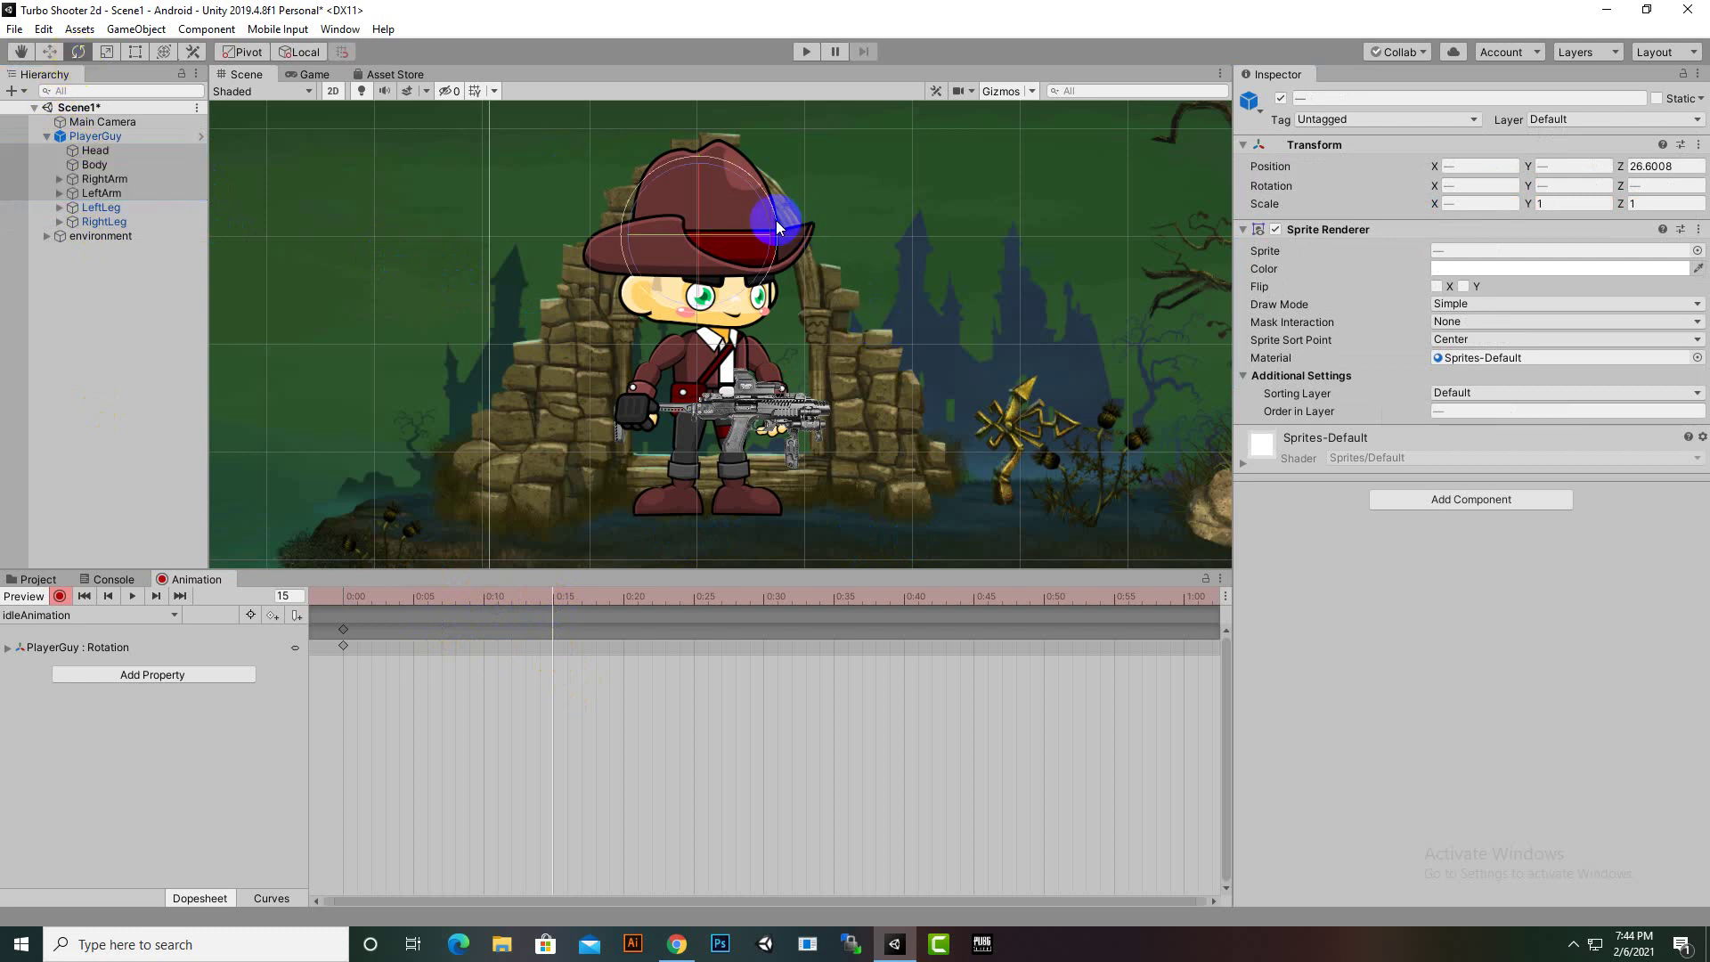
pyautogui.moveTo(777, 221); pyautogui.dragTo(774, 224)
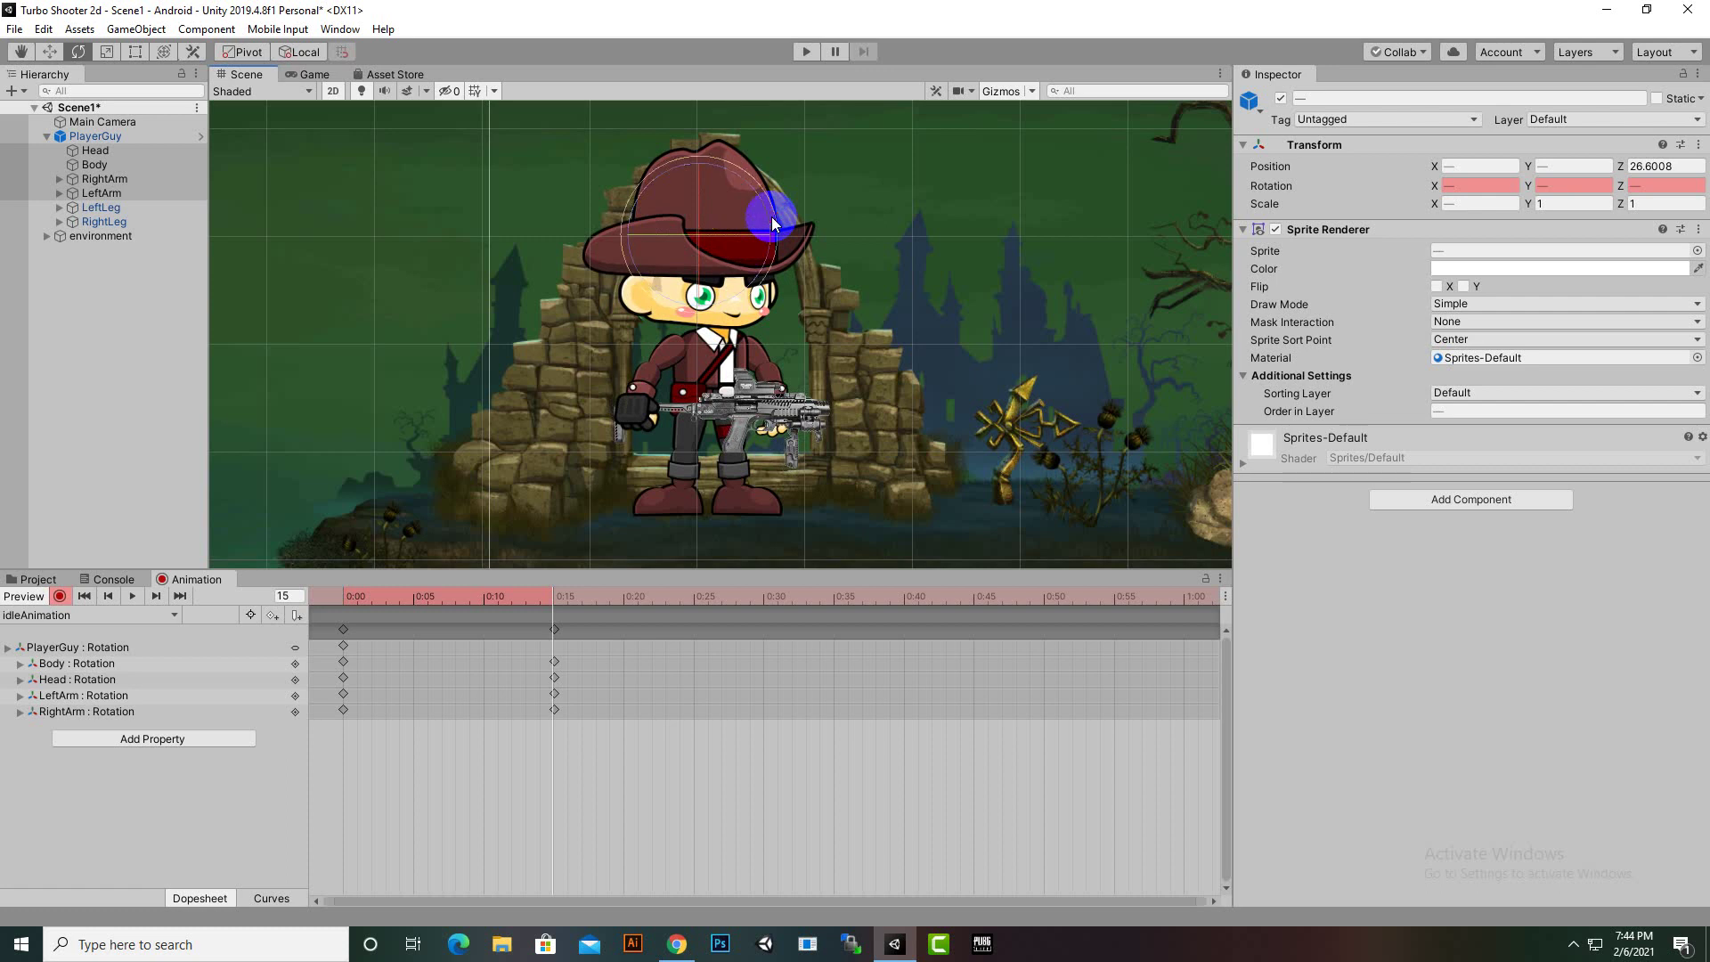
pyautogui.hotkey('ctrl', 'z')
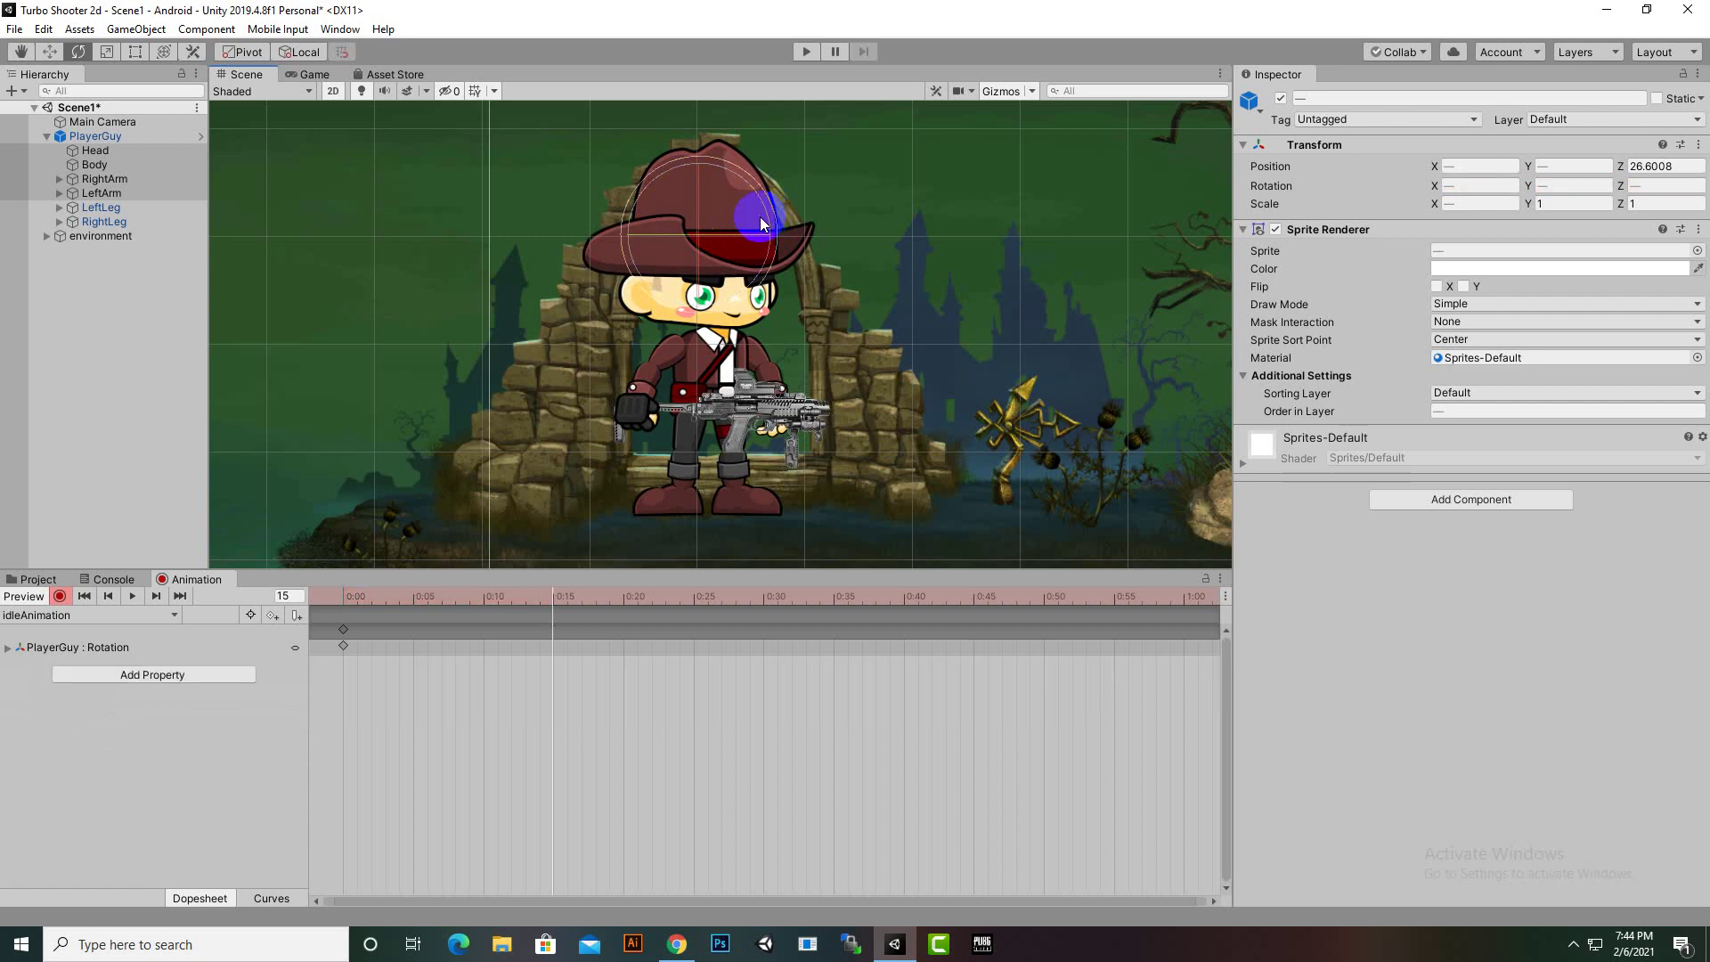
pyautogui.click(211, 286)
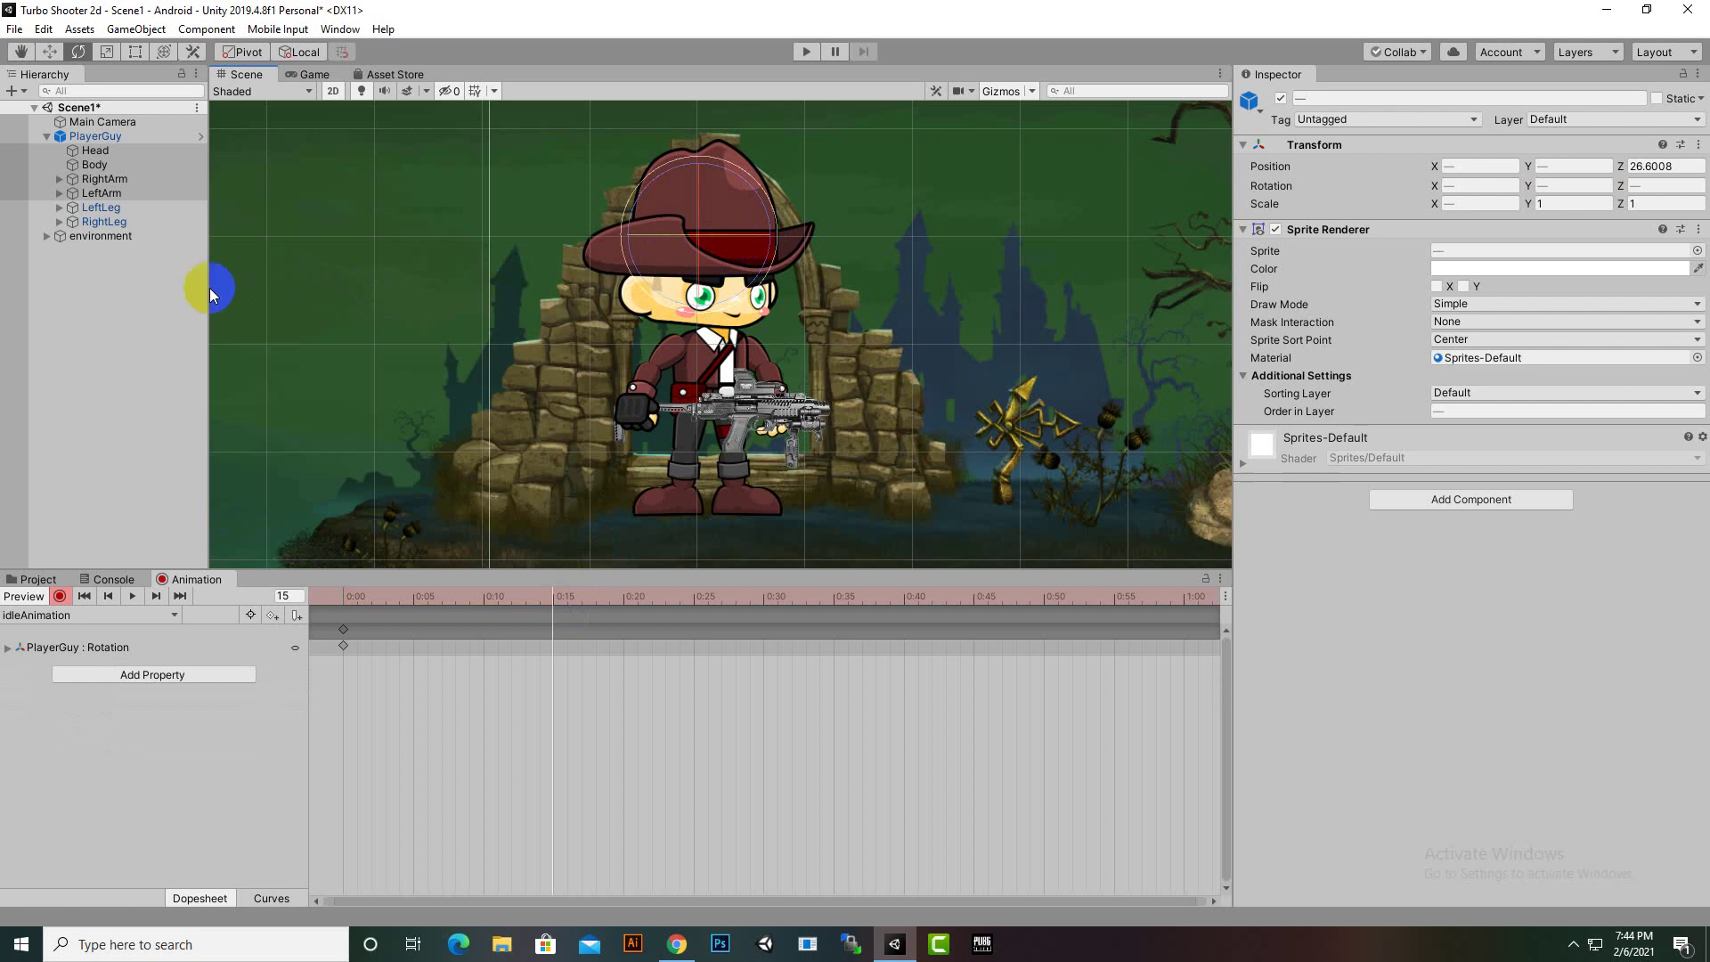
# Move the selected head, body and arms slightly along positive X at frame 15 to key their positions
pyautogui.click(342, 599)
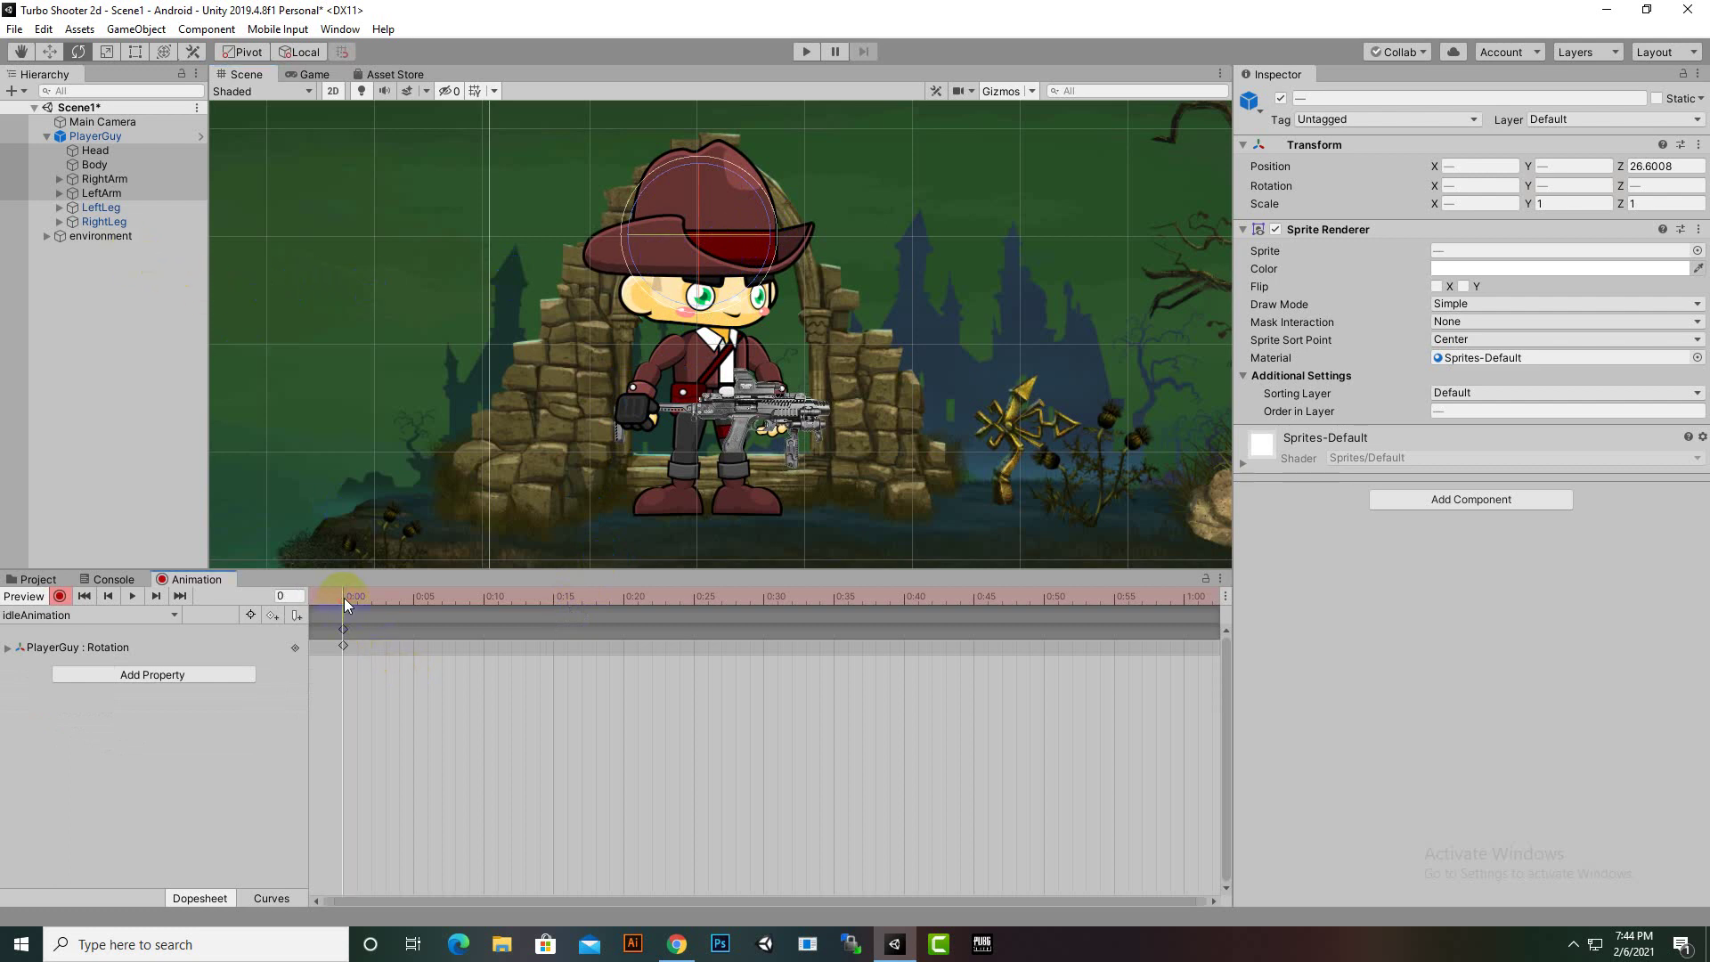
pyautogui.click(553, 597)
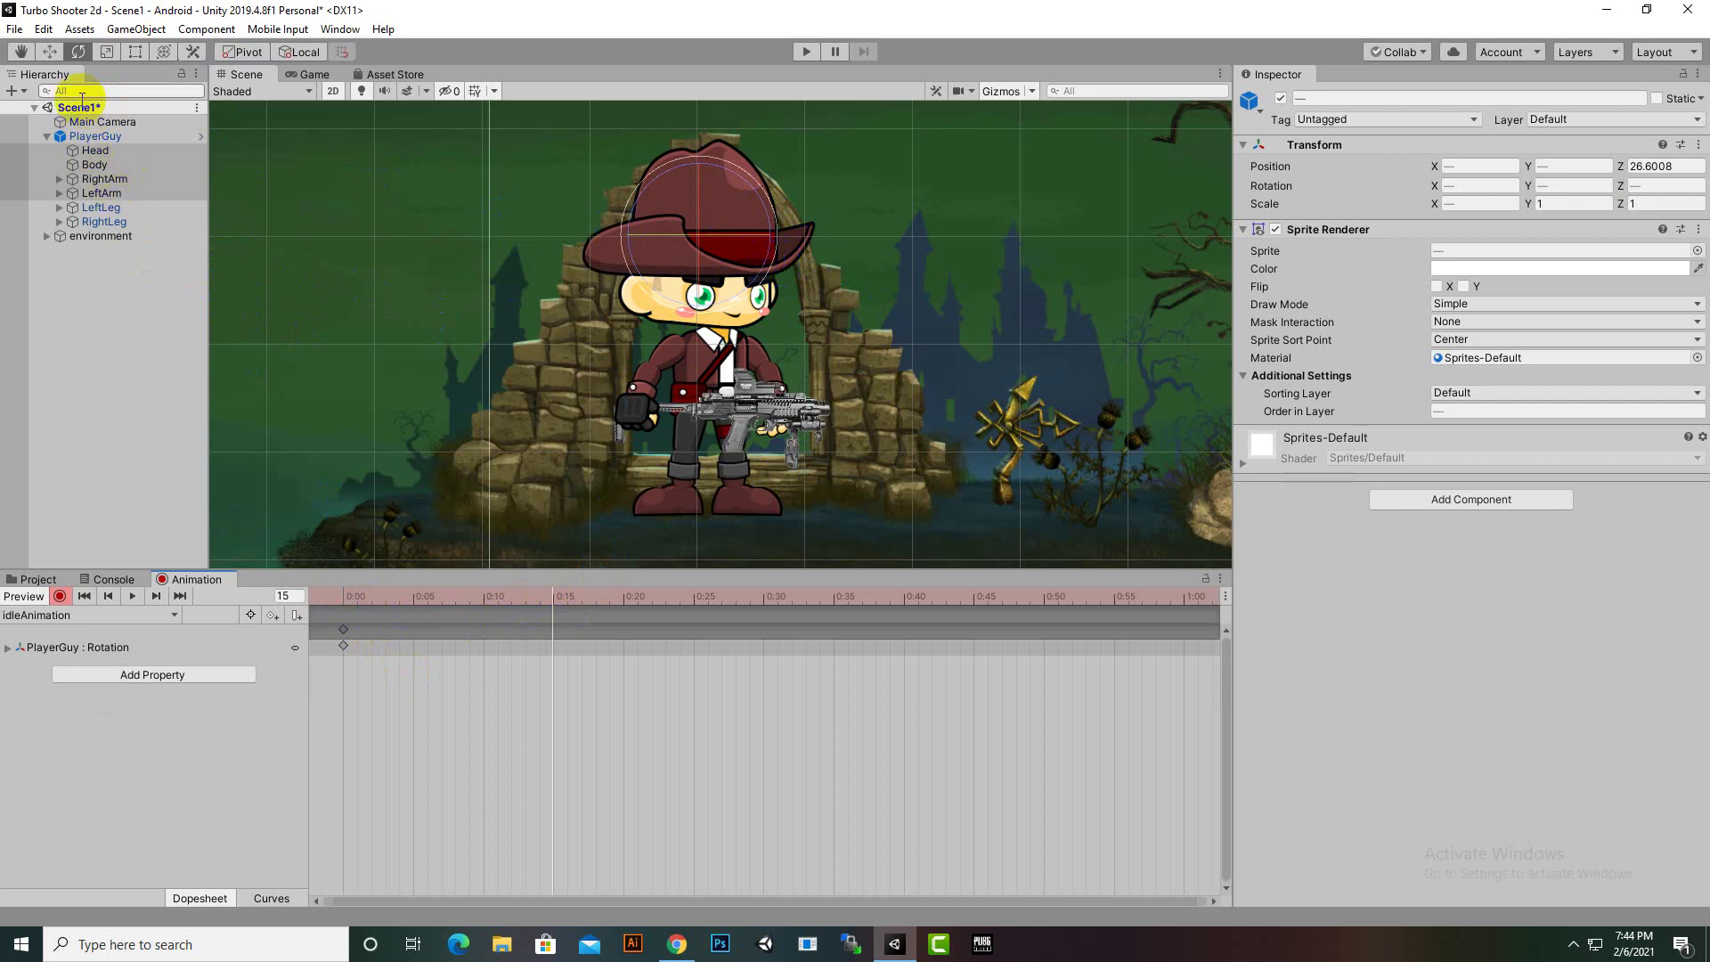
pyautogui.click(53, 53)
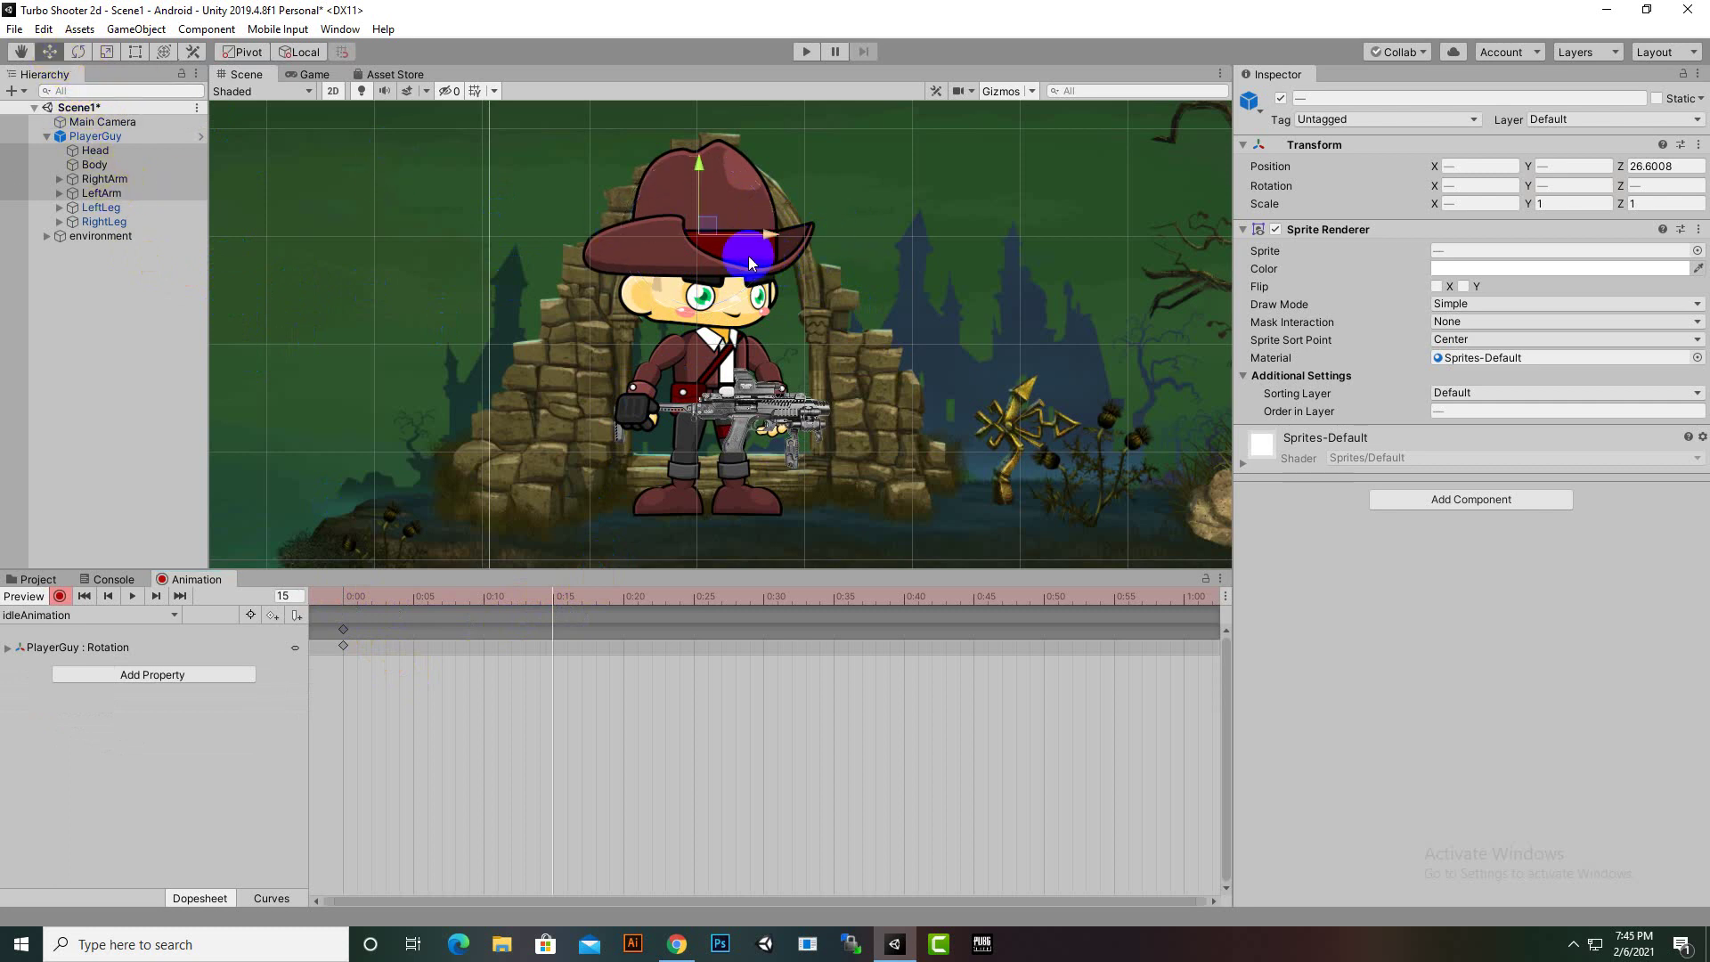
pyautogui.moveTo(762, 237); pyautogui.dragTo(767, 235)
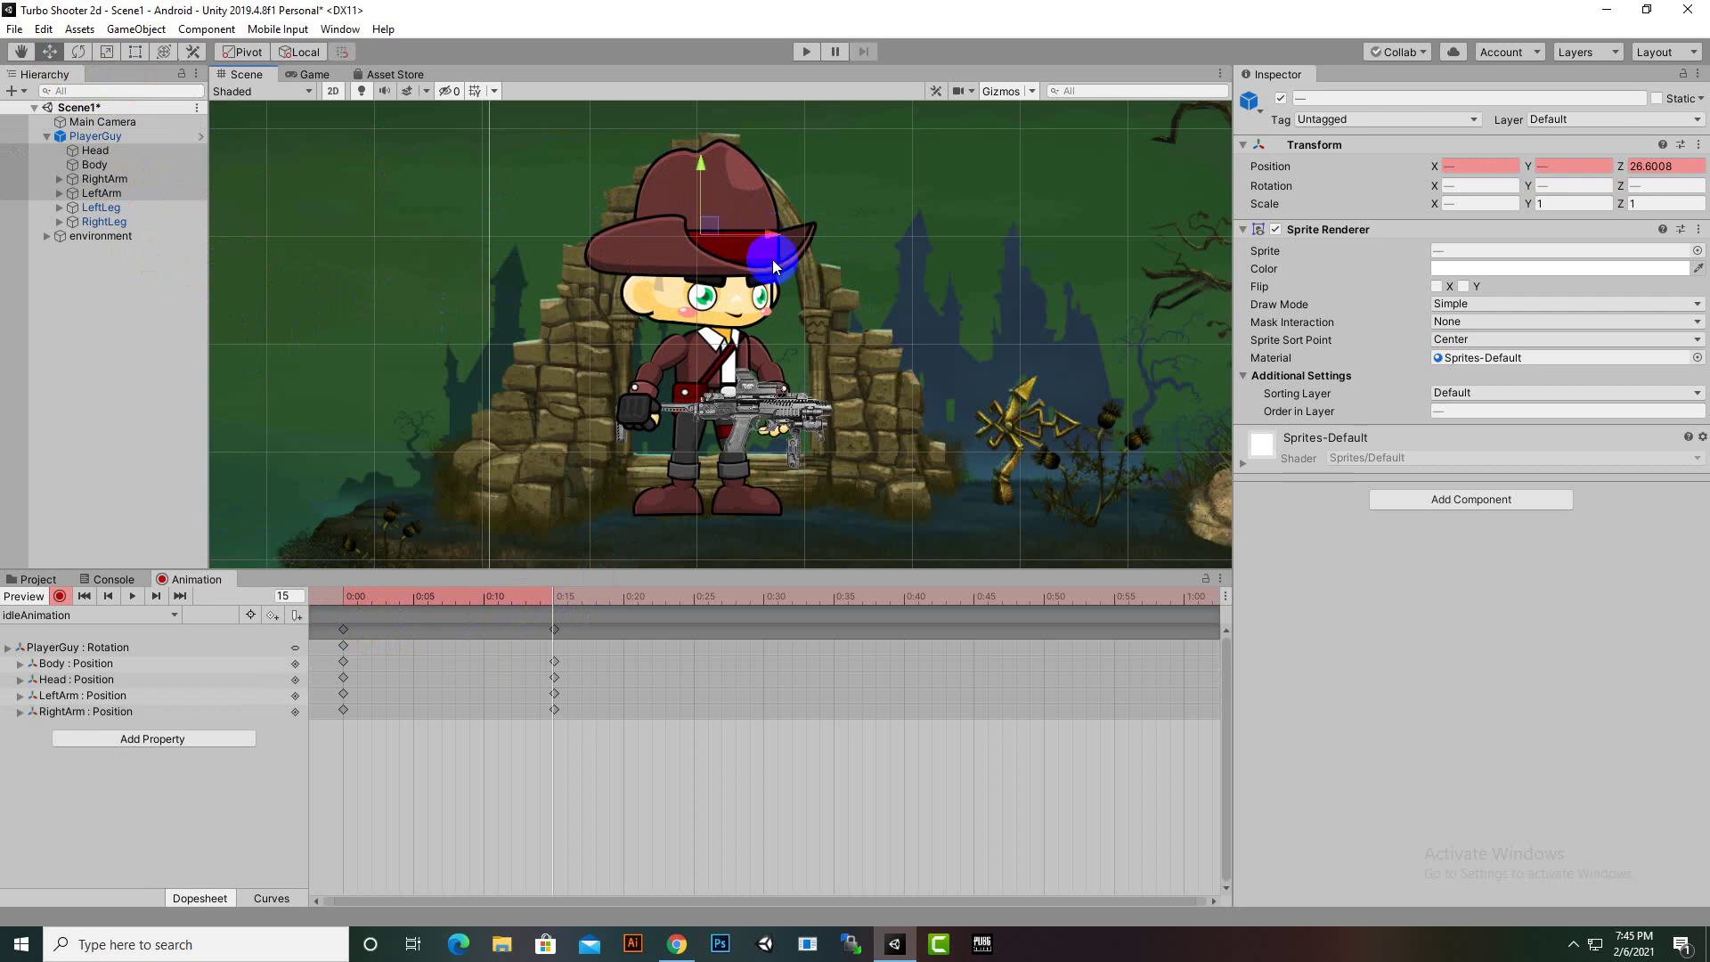
# Rotate the selected head, body and arms slightly at frames 15 and 30, and shift them slightly along positive X at frame 30
pyautogui.click(82, 55)
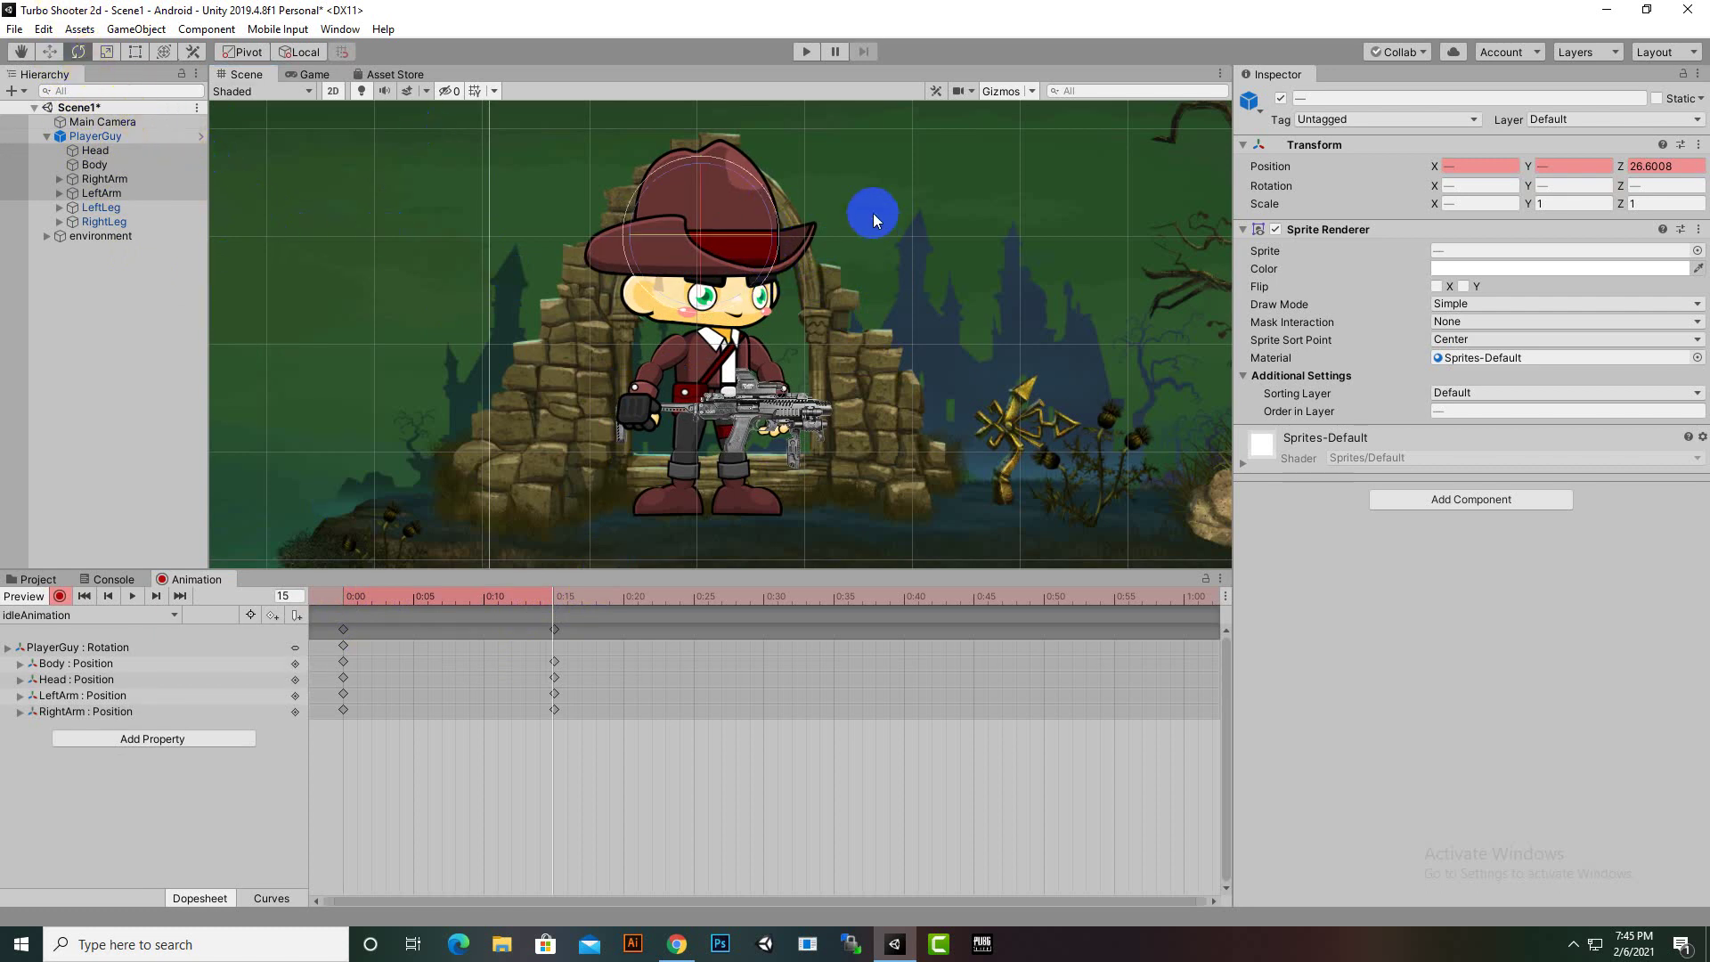
pyautogui.moveTo(763, 190); pyautogui.dragTo(771, 198)
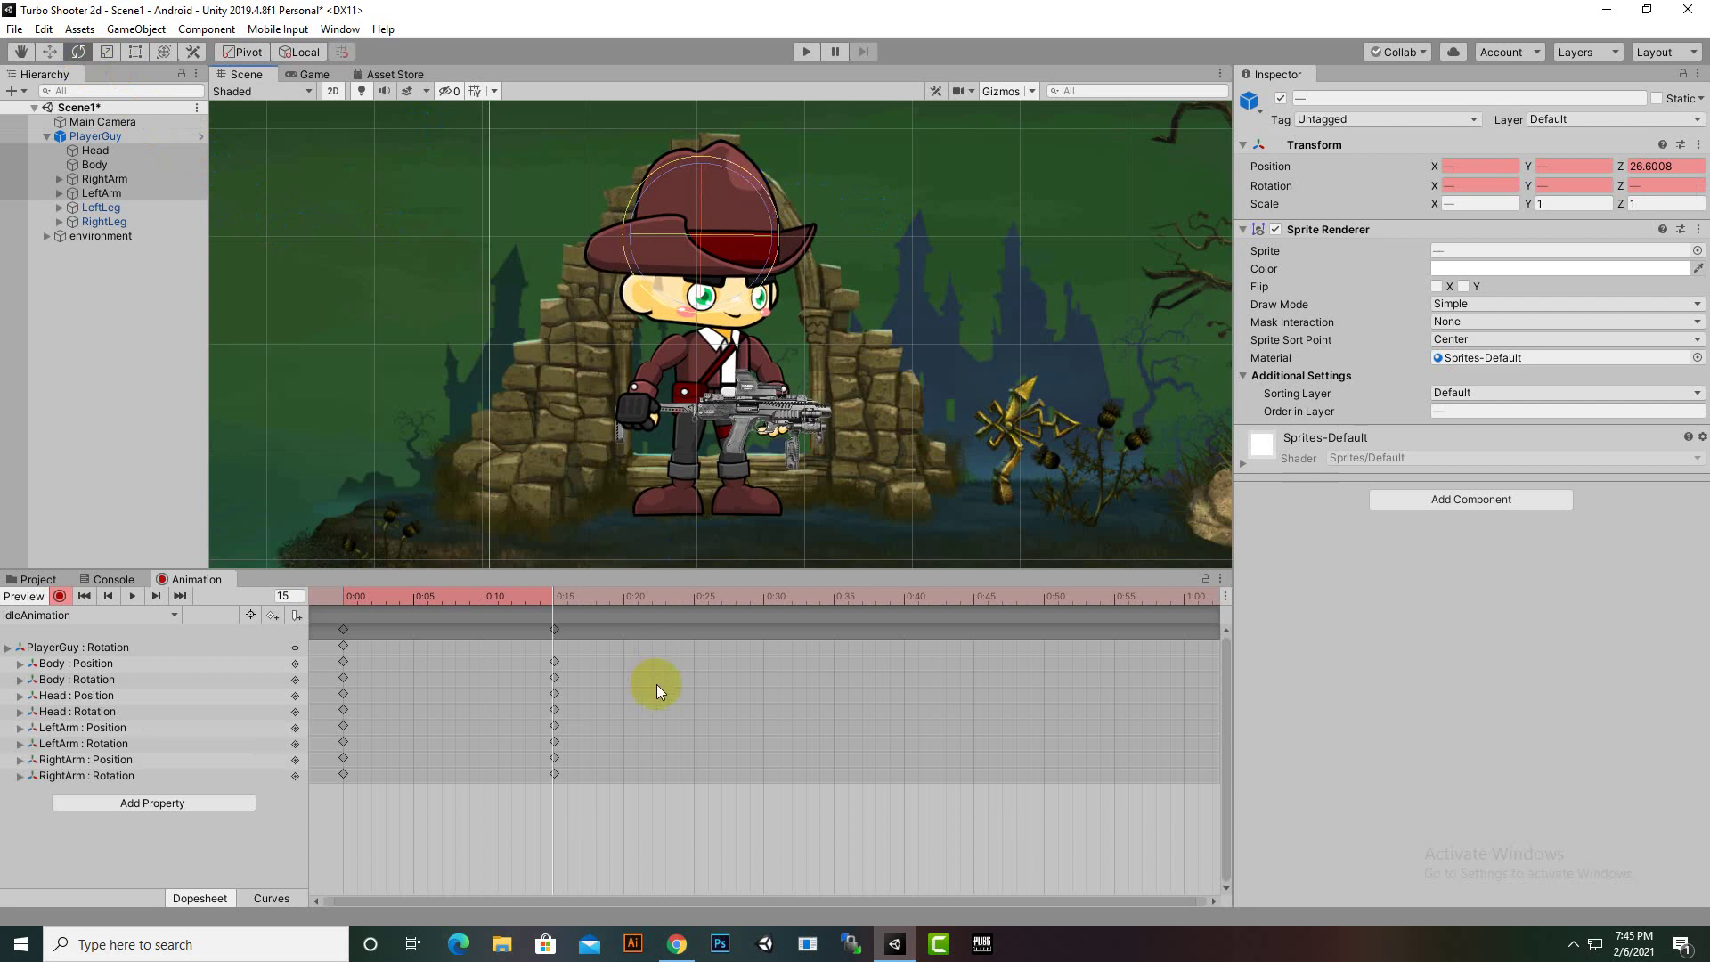
pyautogui.click(762, 600)
pyautogui.moveTo(730, 255); pyautogui.dragTo(773, 232)
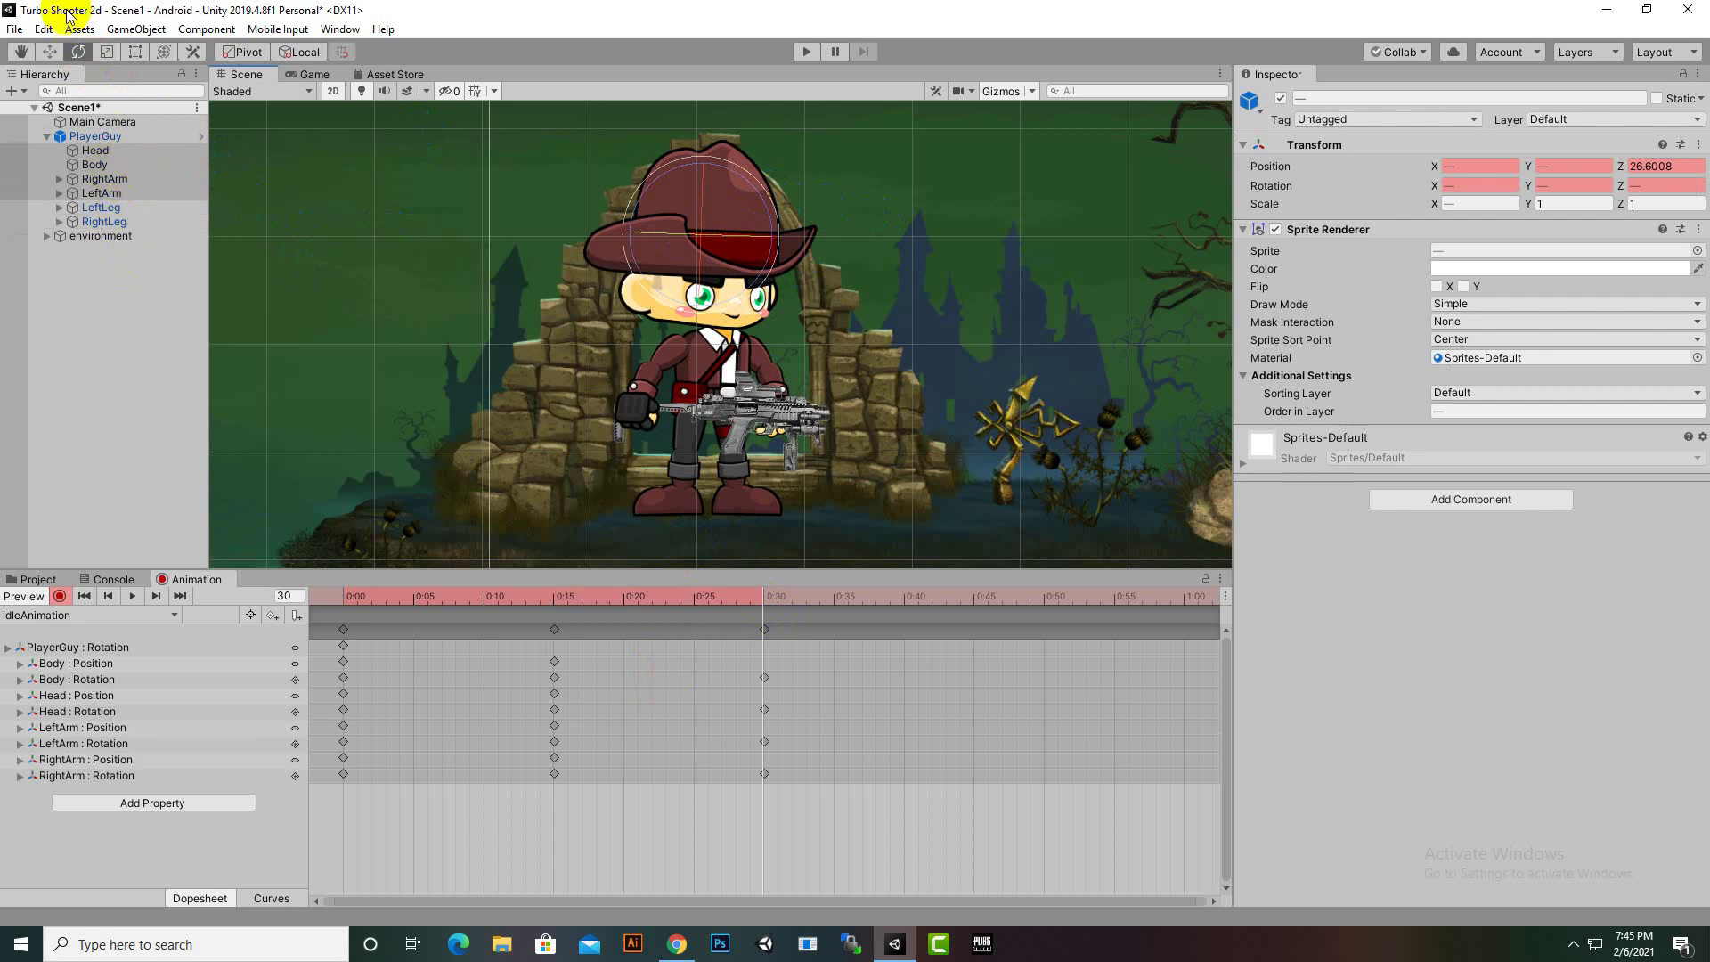
pyautogui.click(50, 54)
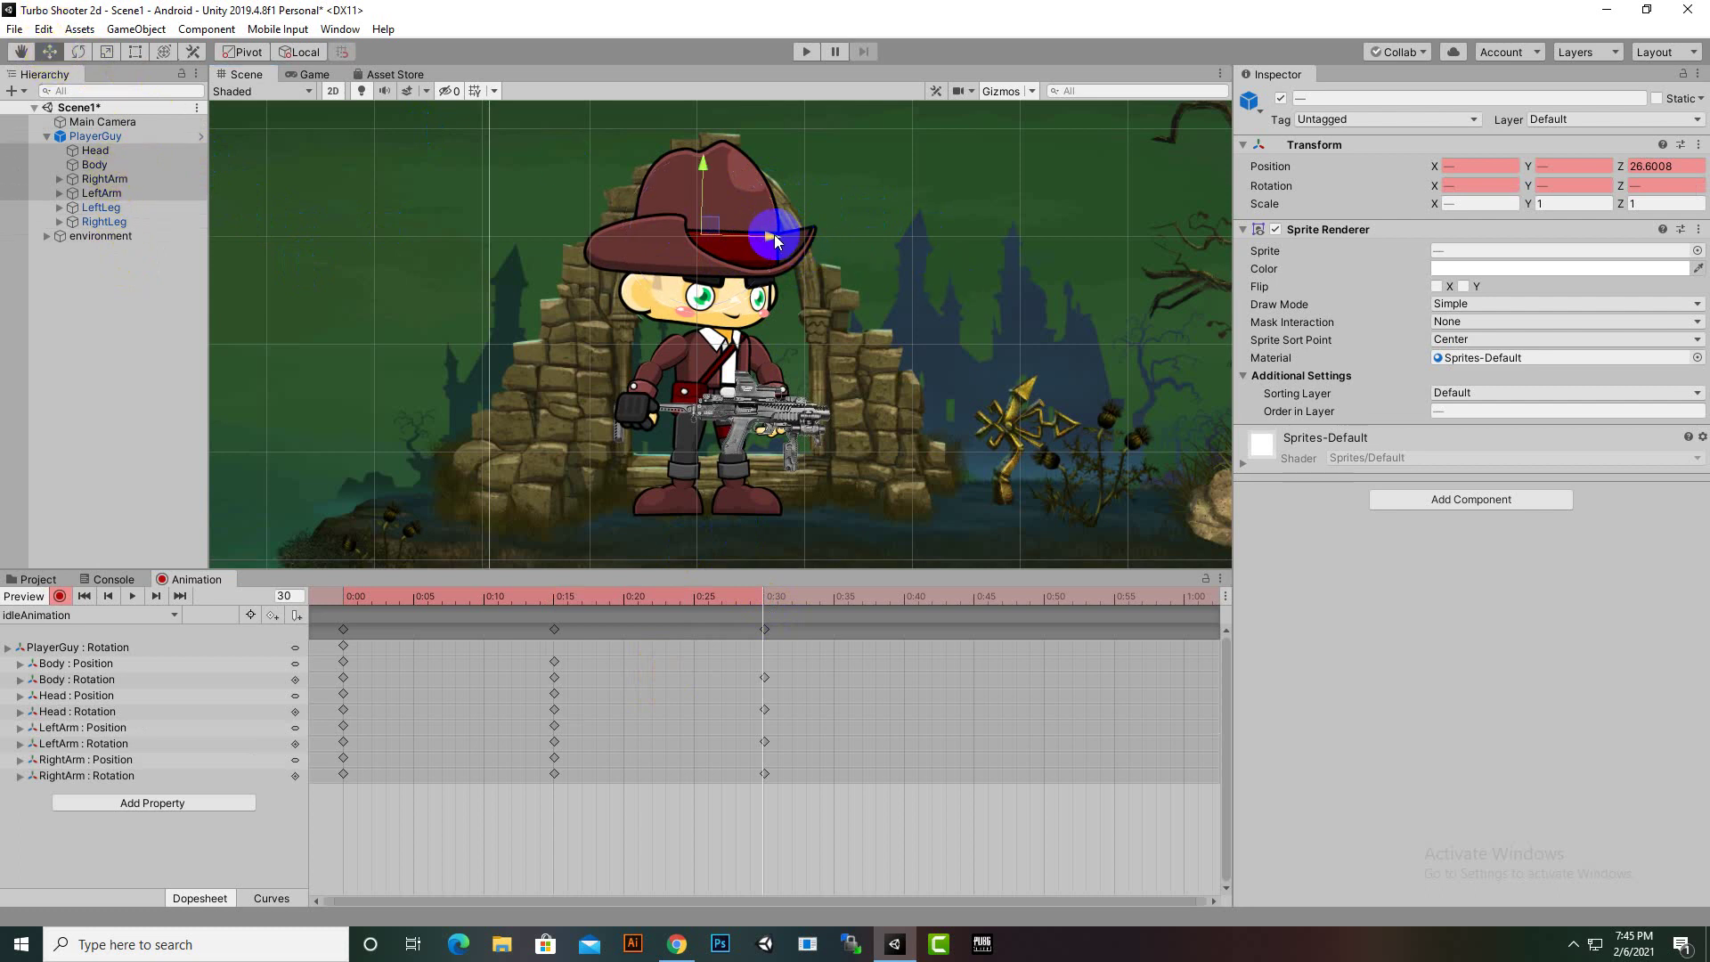
pyautogui.moveTo(774, 238); pyautogui.dragTo(777, 238)
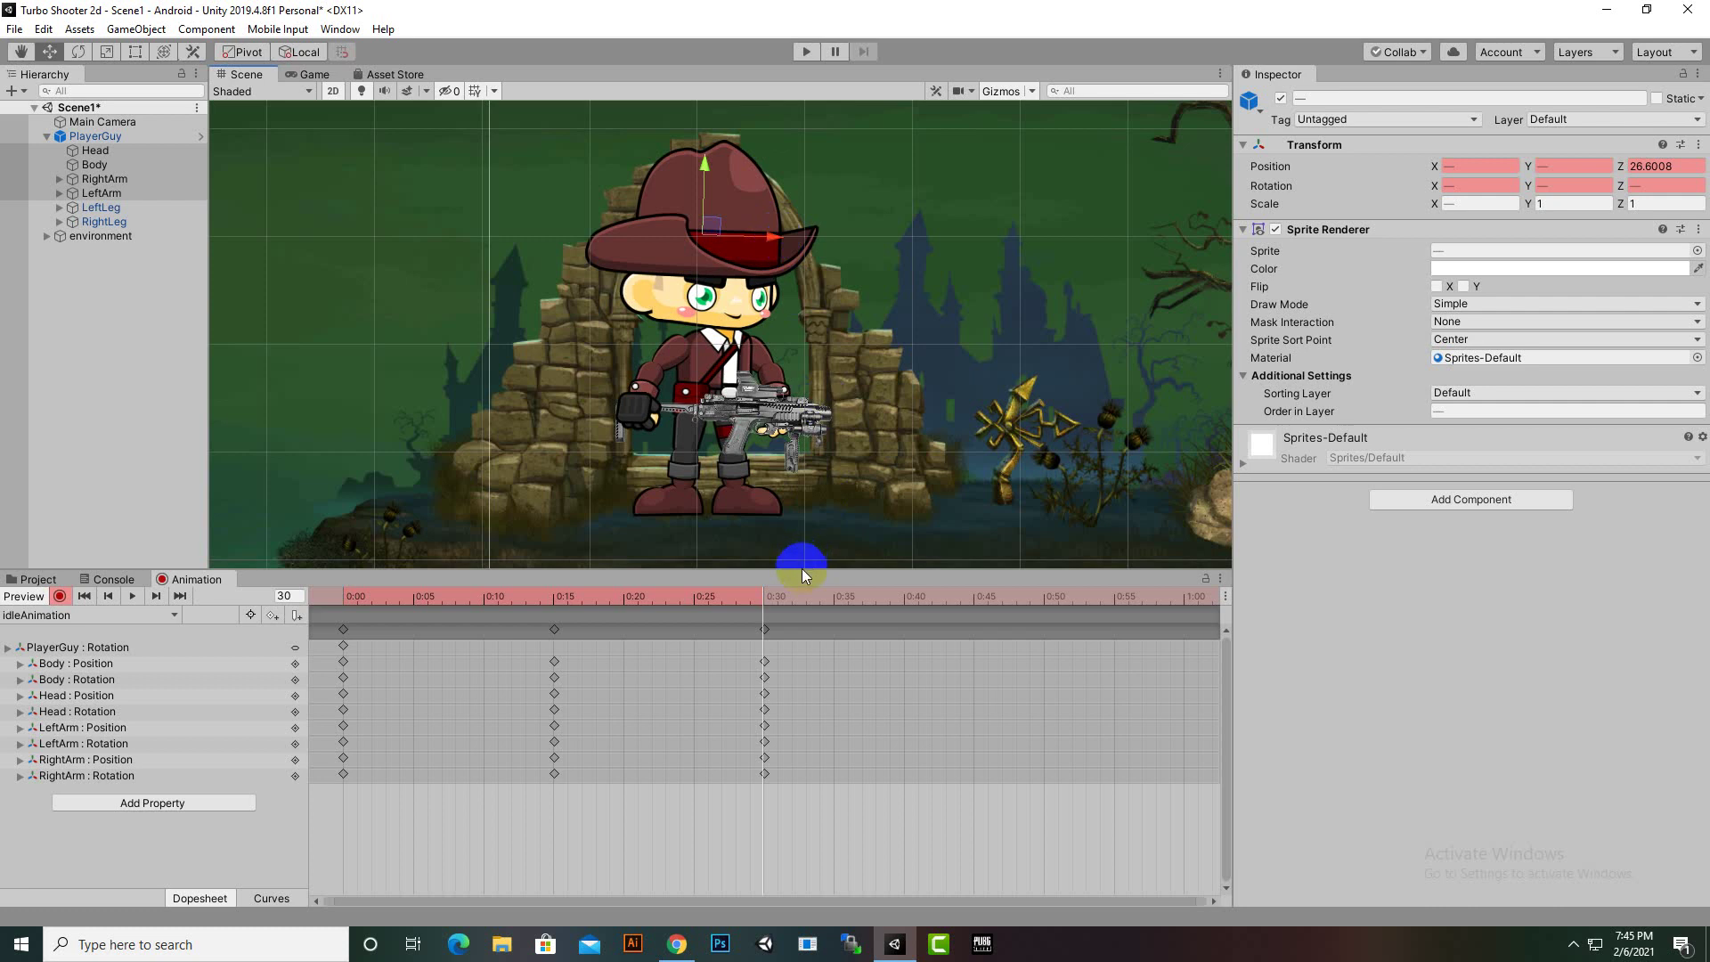
# Copy all the keyframes at frame 15 of idleAnimation and paste them at frame 45
pyautogui.click(554, 602)
pyautogui.click(554, 622)
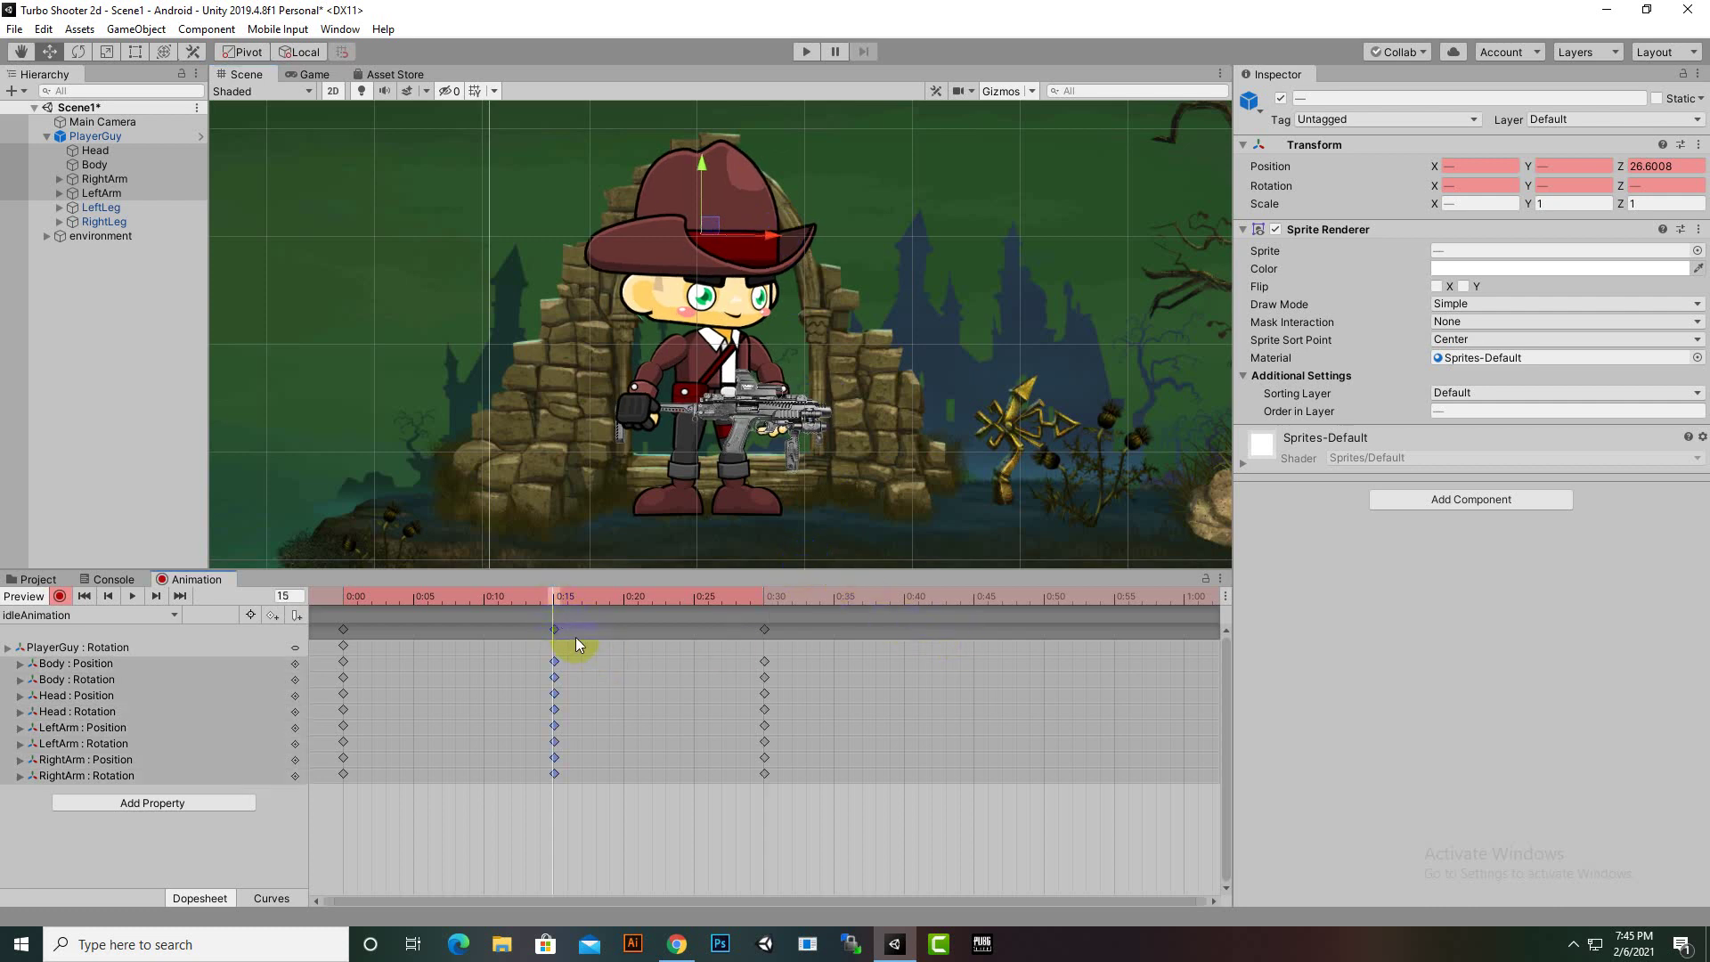
pyautogui.click(974, 602)
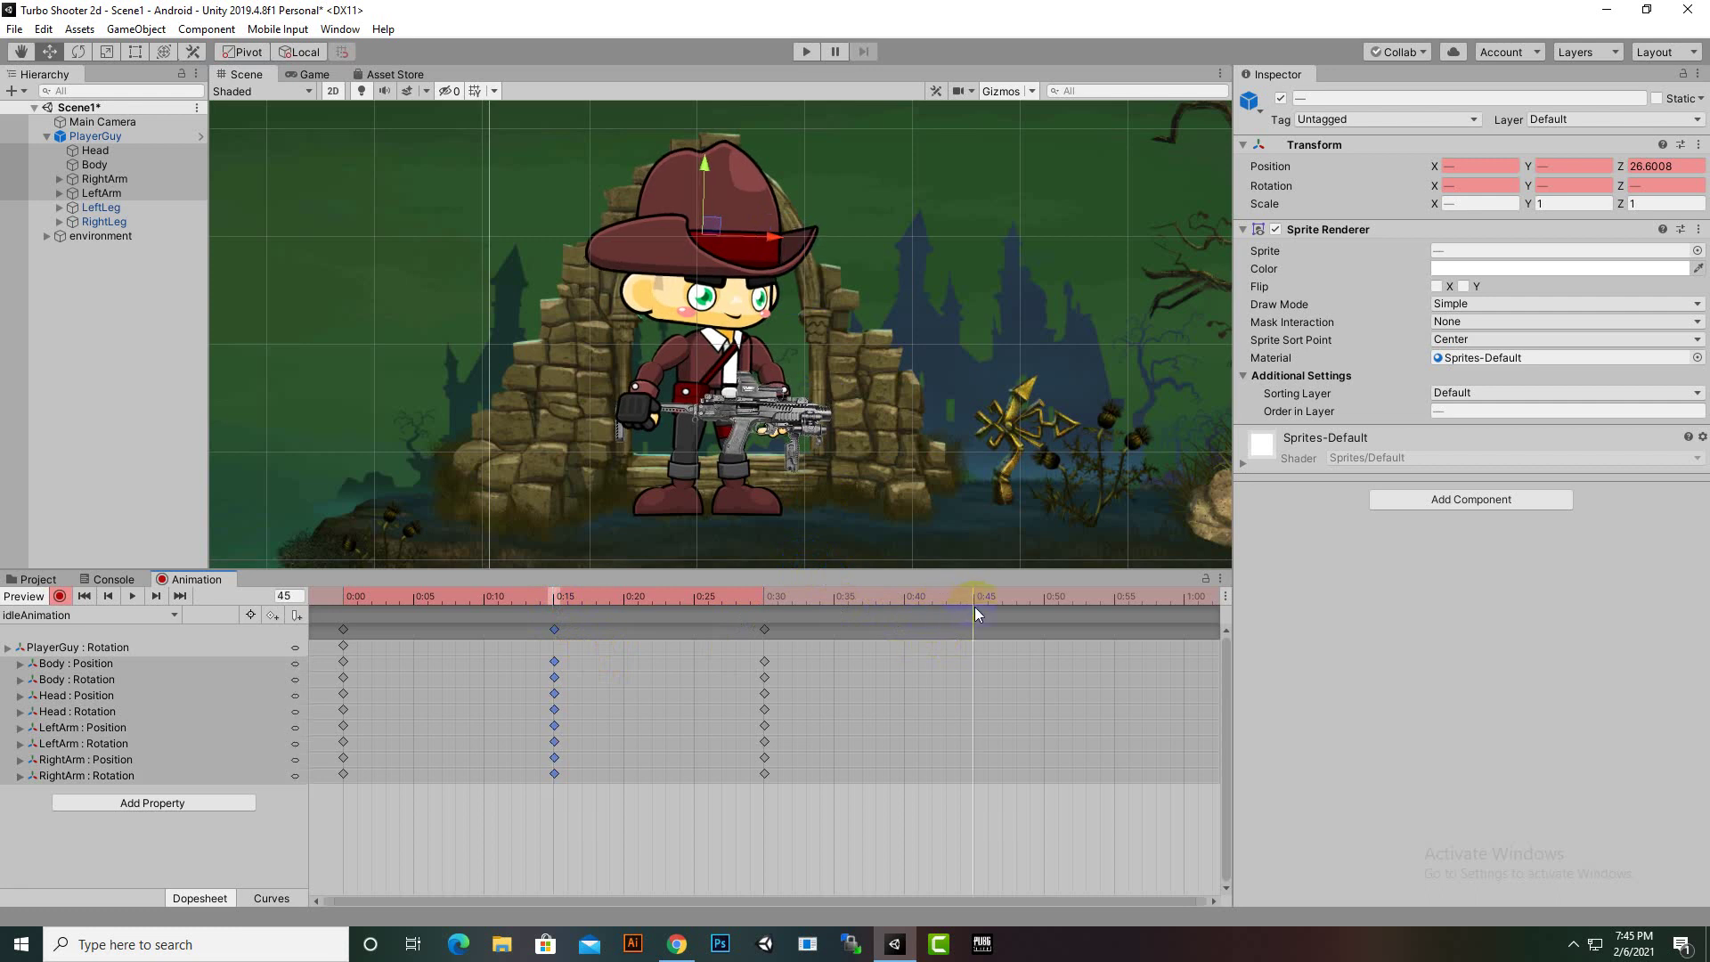
pyautogui.hotkey('ctrl', 'v')
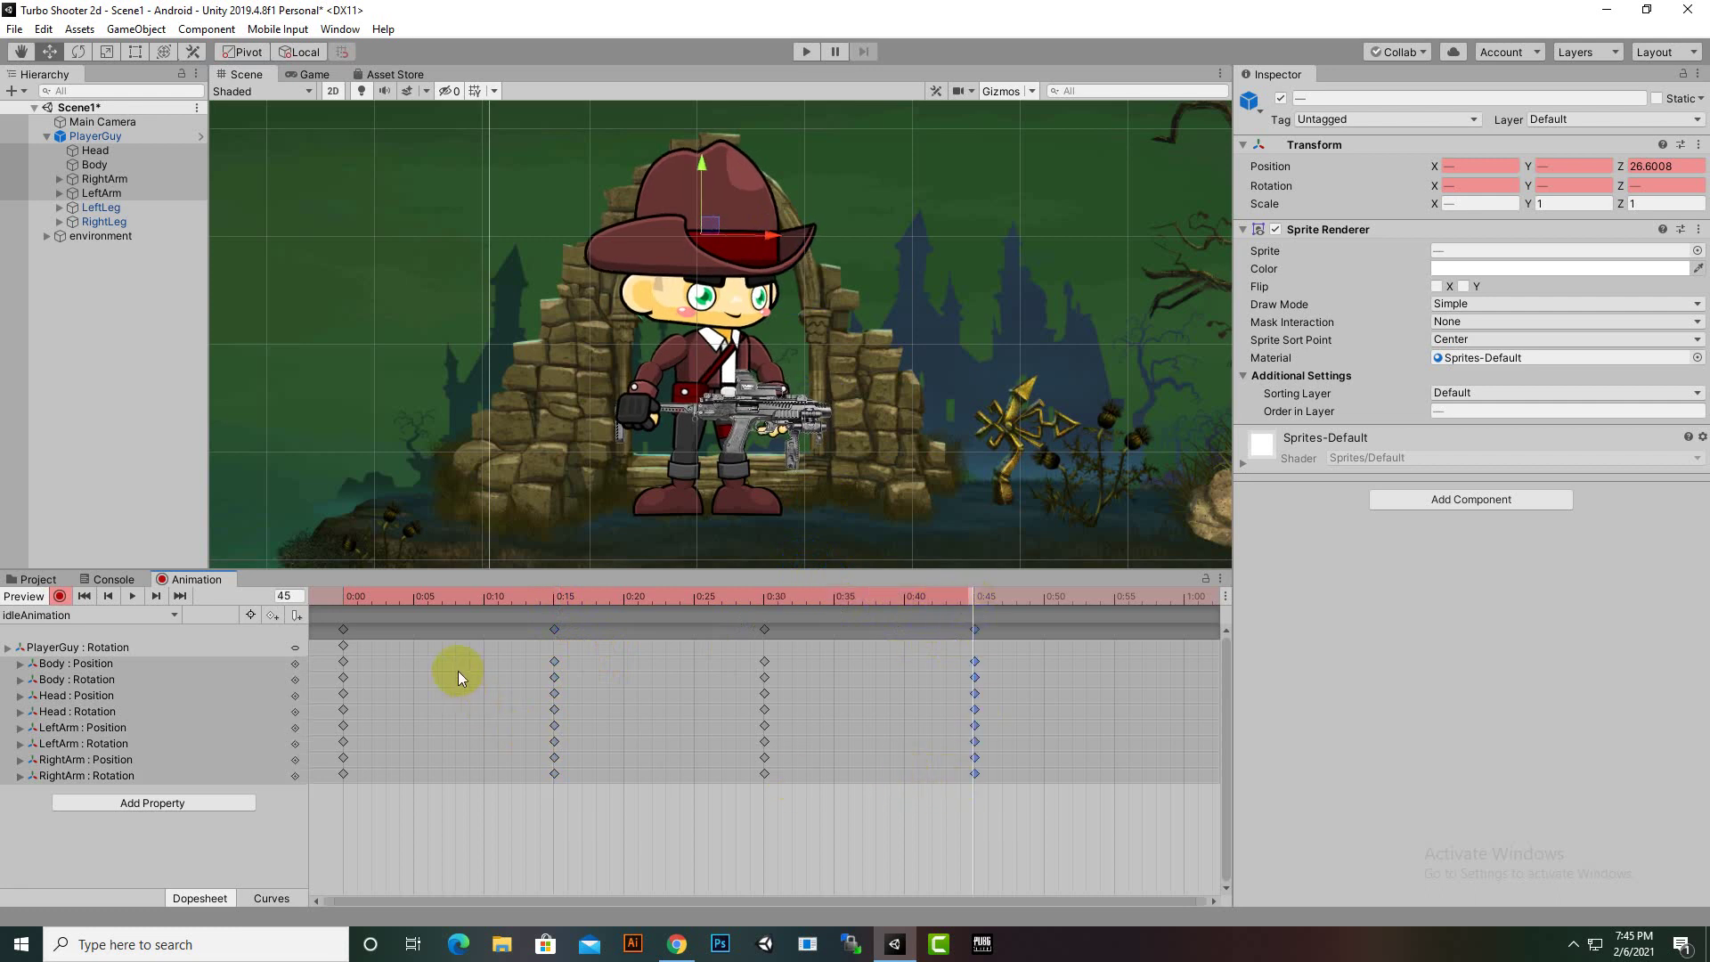
# Copy all the keyframes at frame 0 of idleAnimation and paste them at frame 60 to close the loop
pyautogui.click(343, 629)
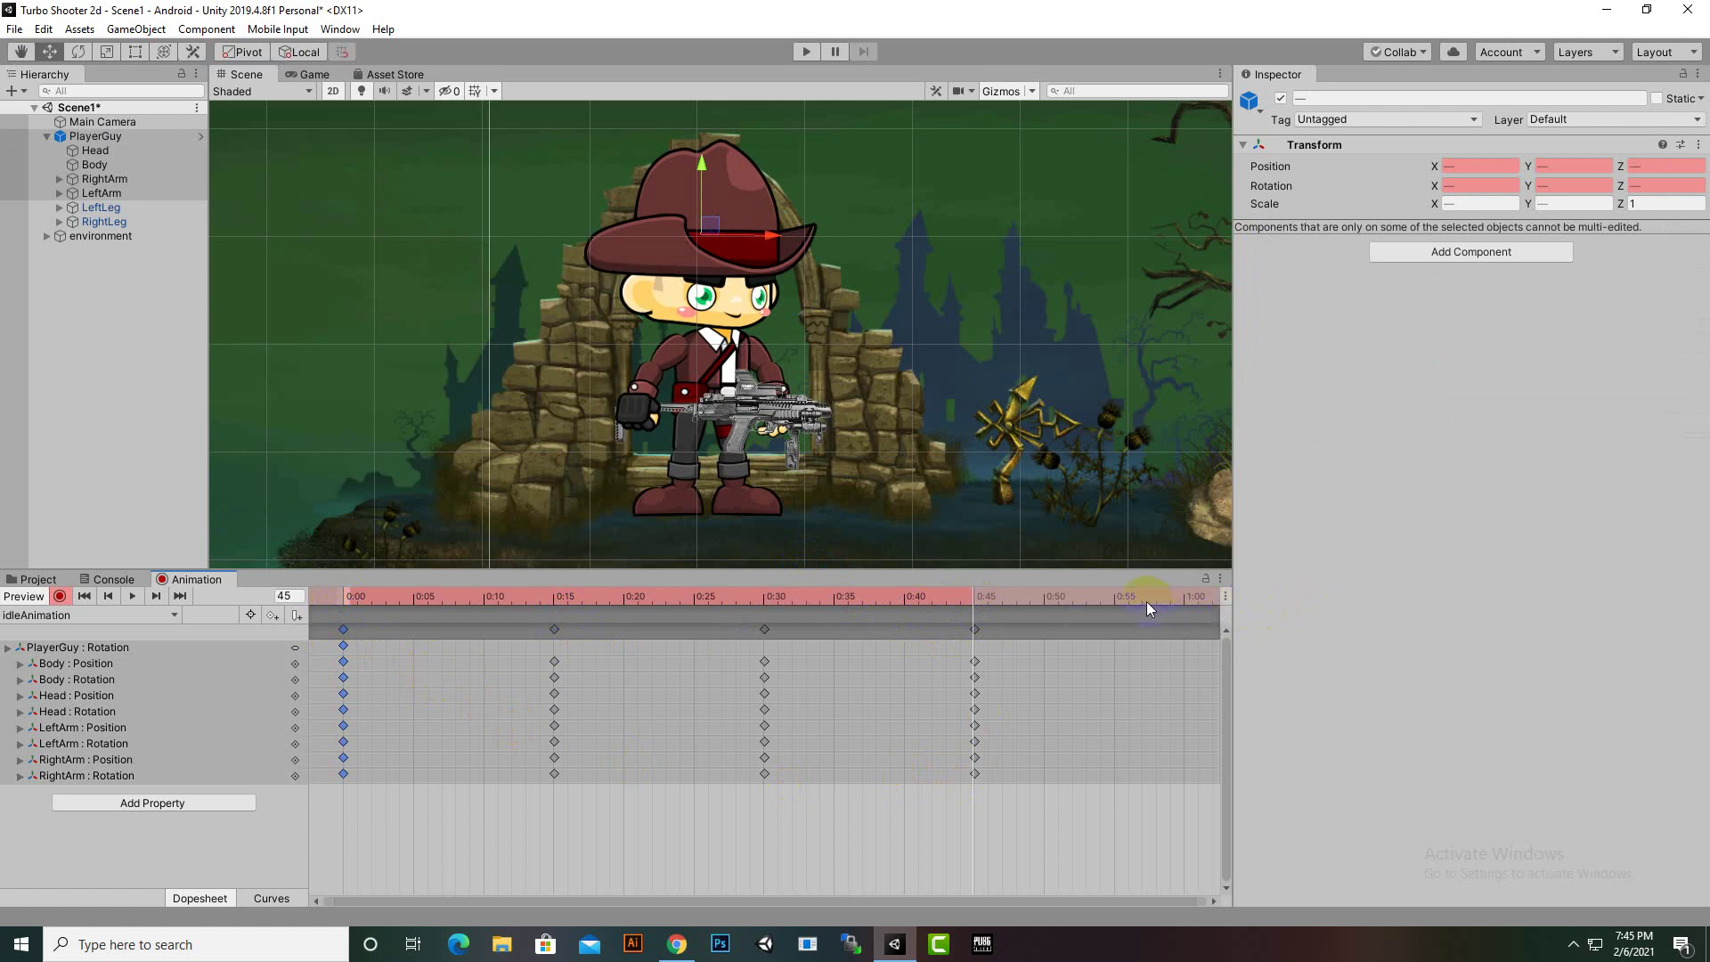
pyautogui.click(1185, 598)
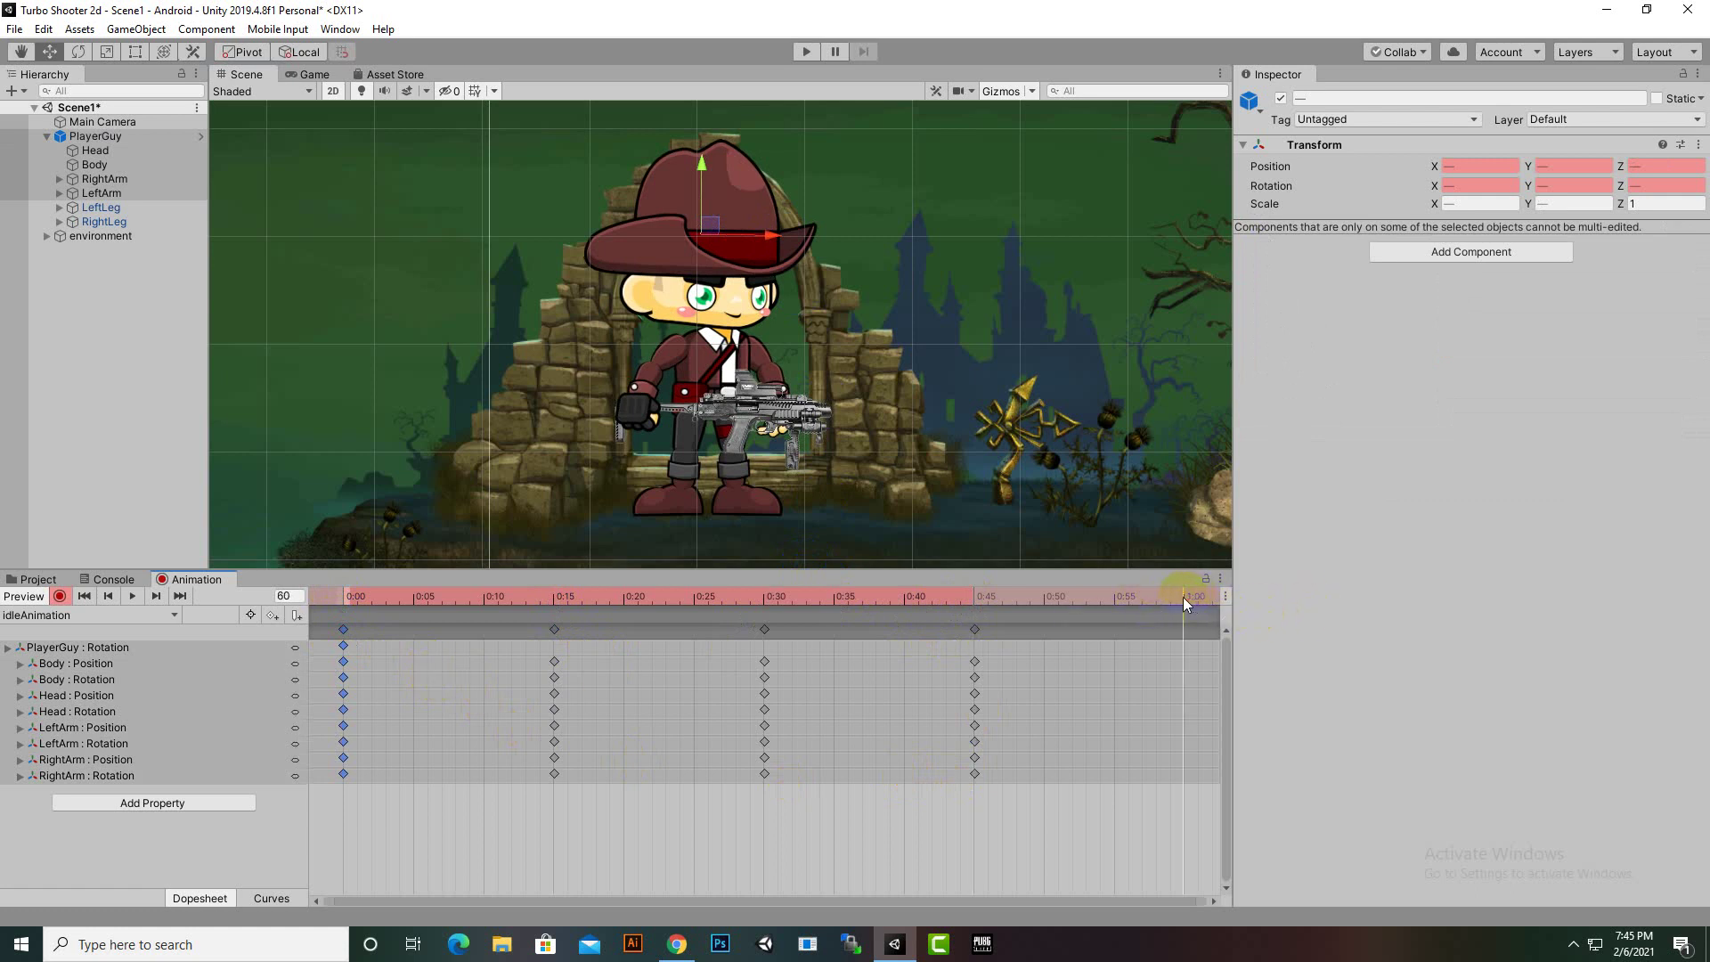
pyautogui.hotkey('ctrl', 'v')
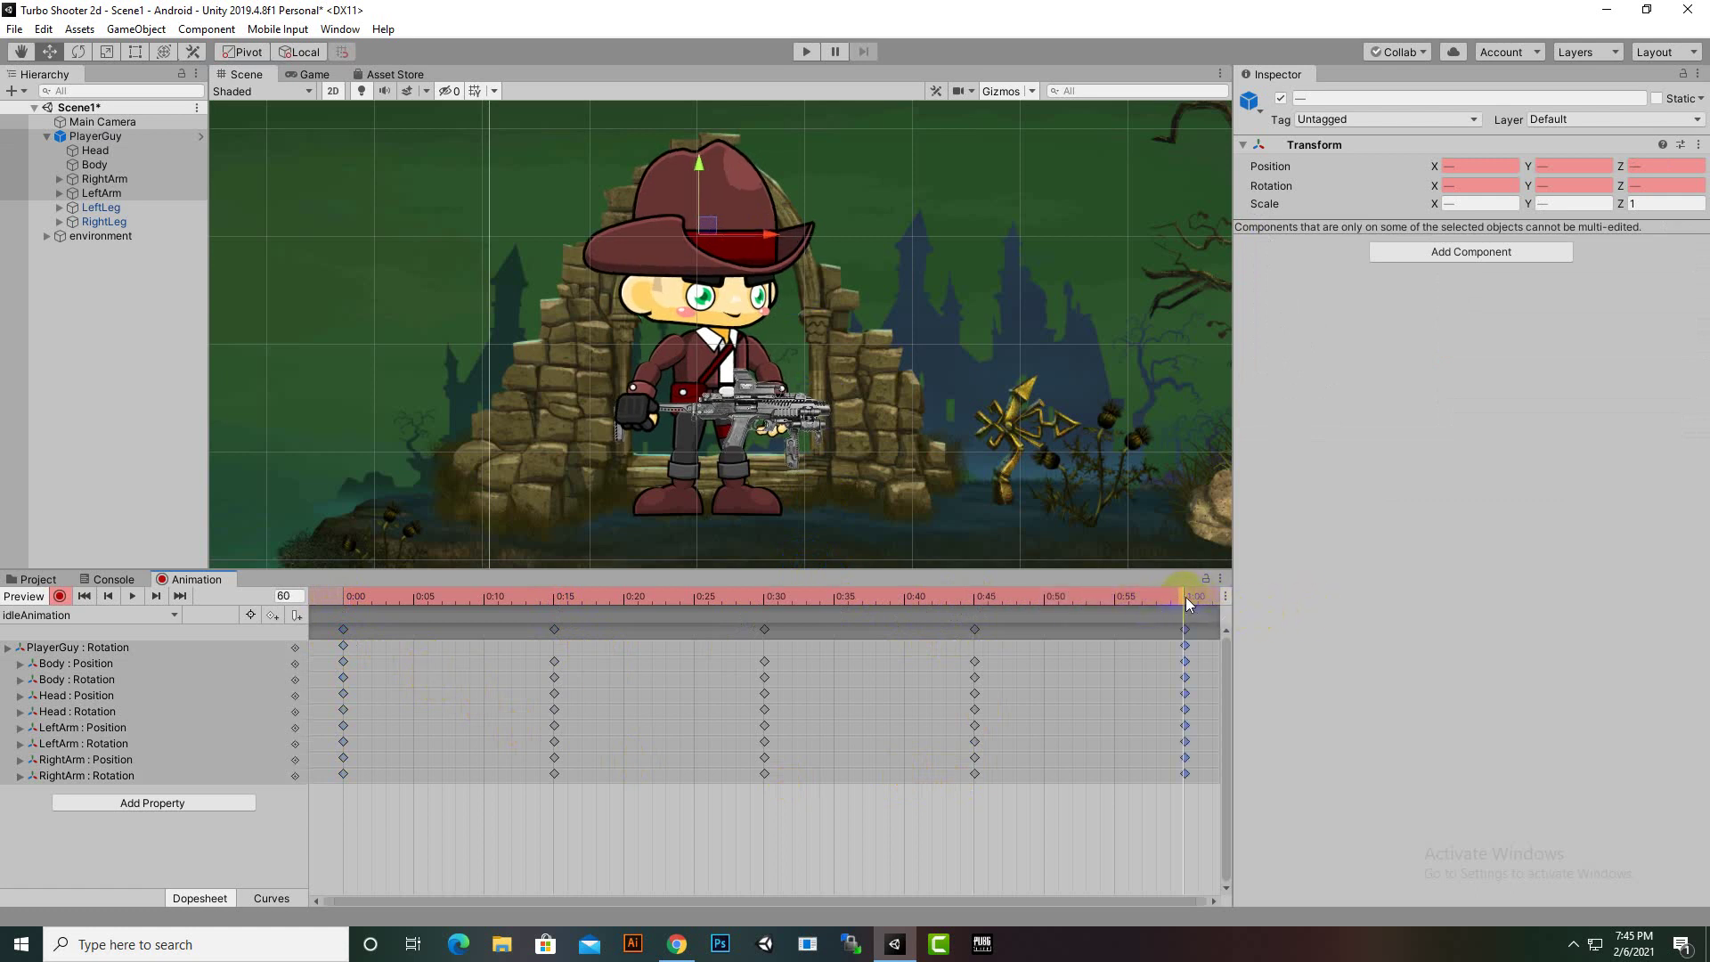
# Play back idleAnimation to check PlayerGuy's idle motion up close and within the whole scene, and stop the playback
pyautogui.click(131, 596)
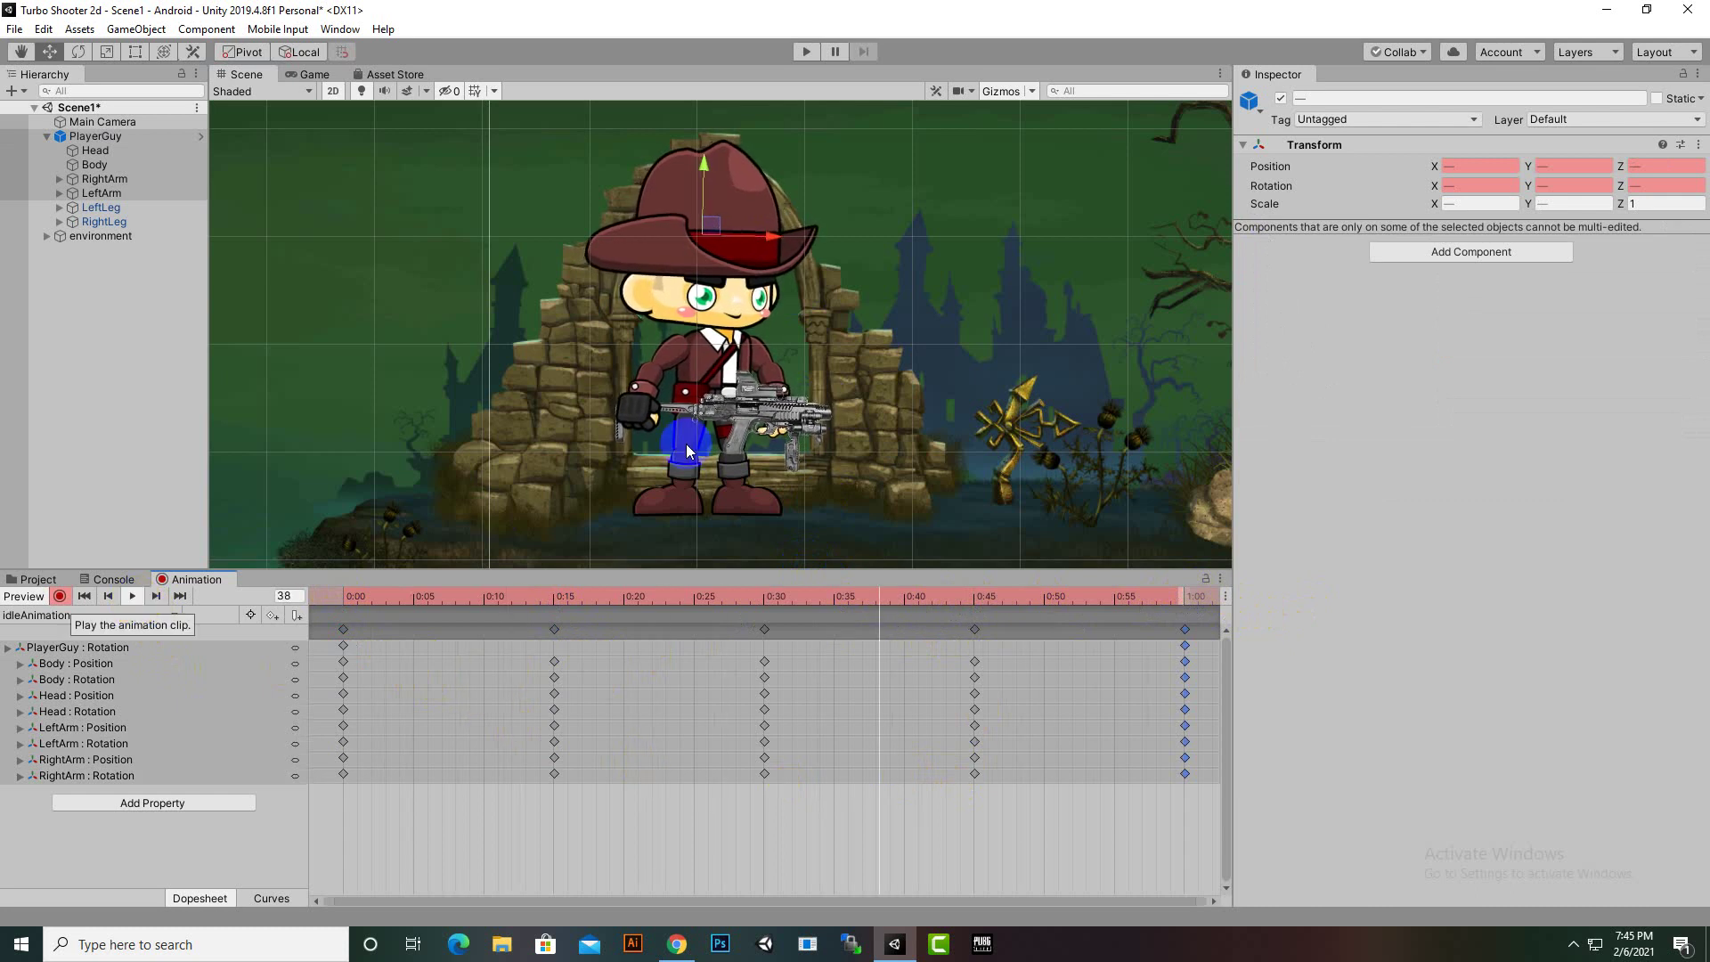
pyautogui.scroll(-3, 685, 450)
pyautogui.scroll(-4, 690, 463)
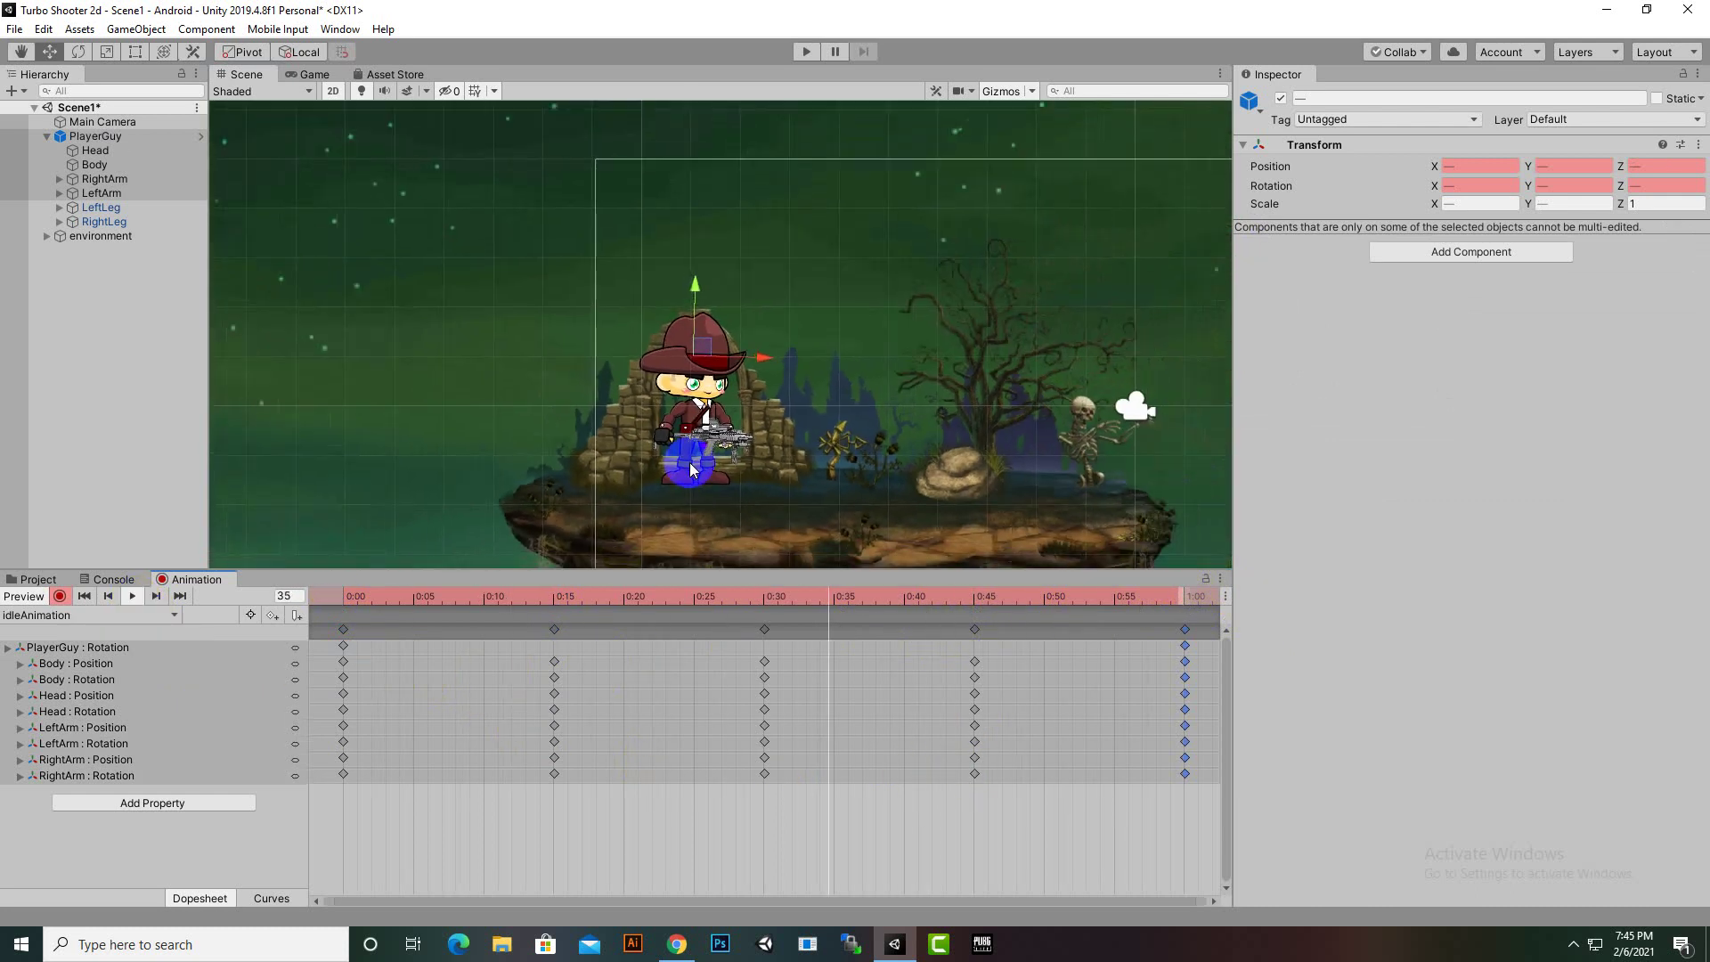
pyautogui.scroll(5, 732, 440)
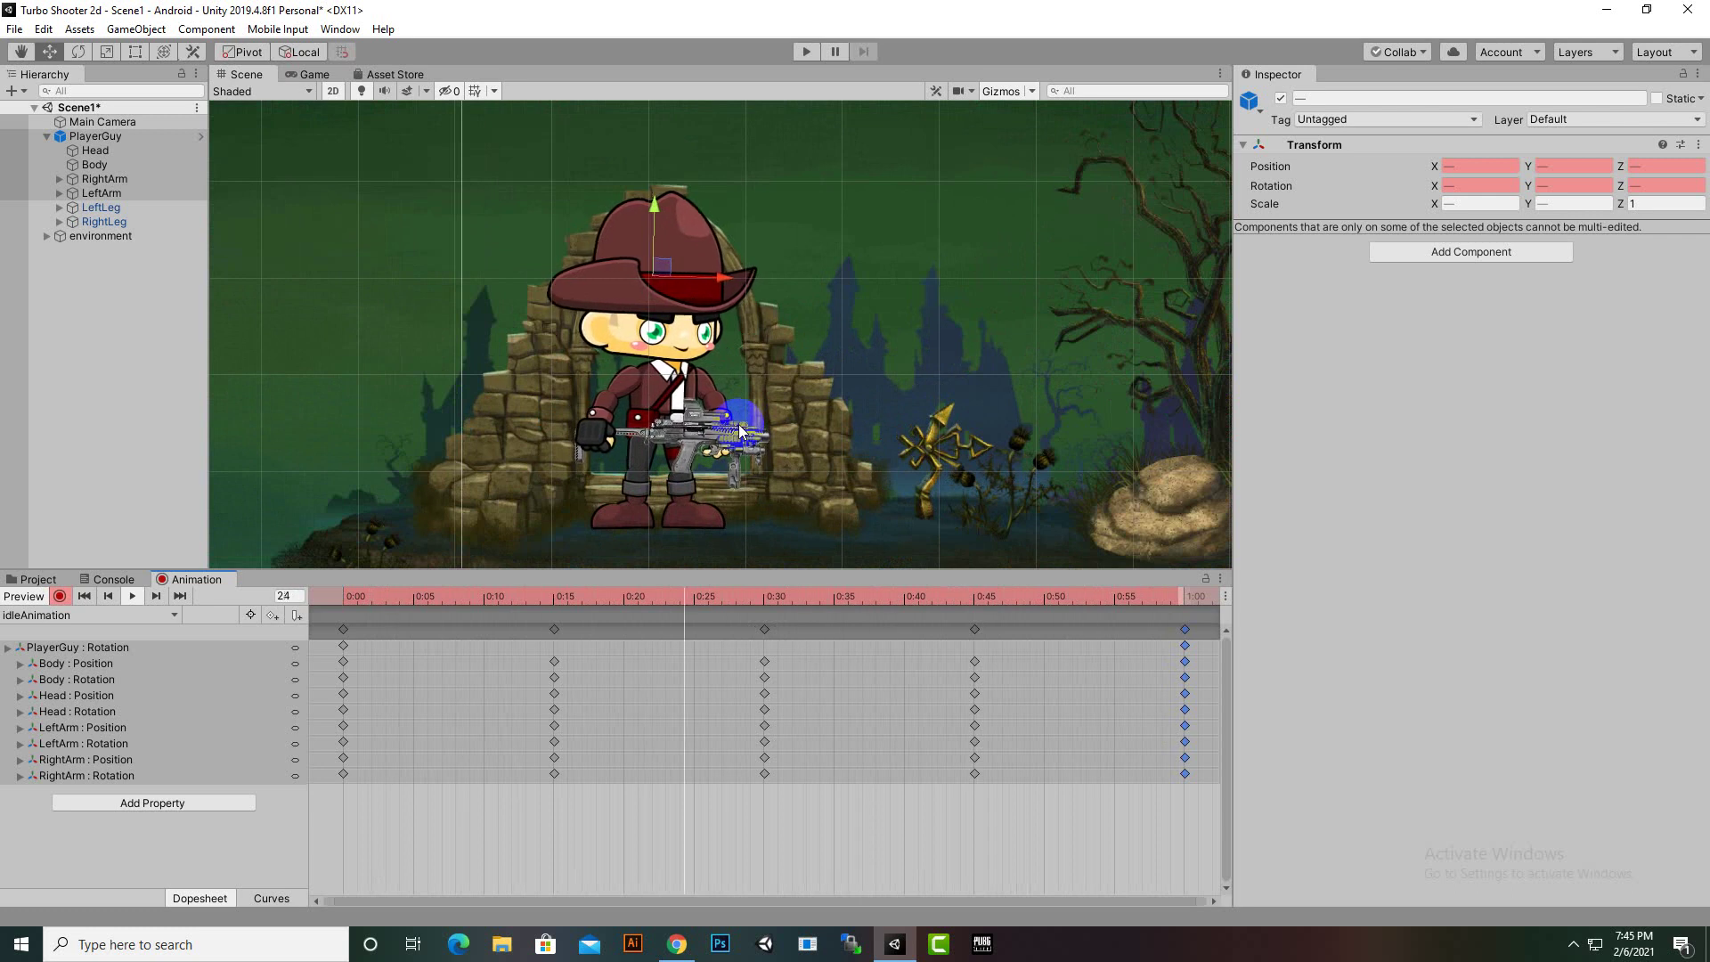
pyautogui.press(',')
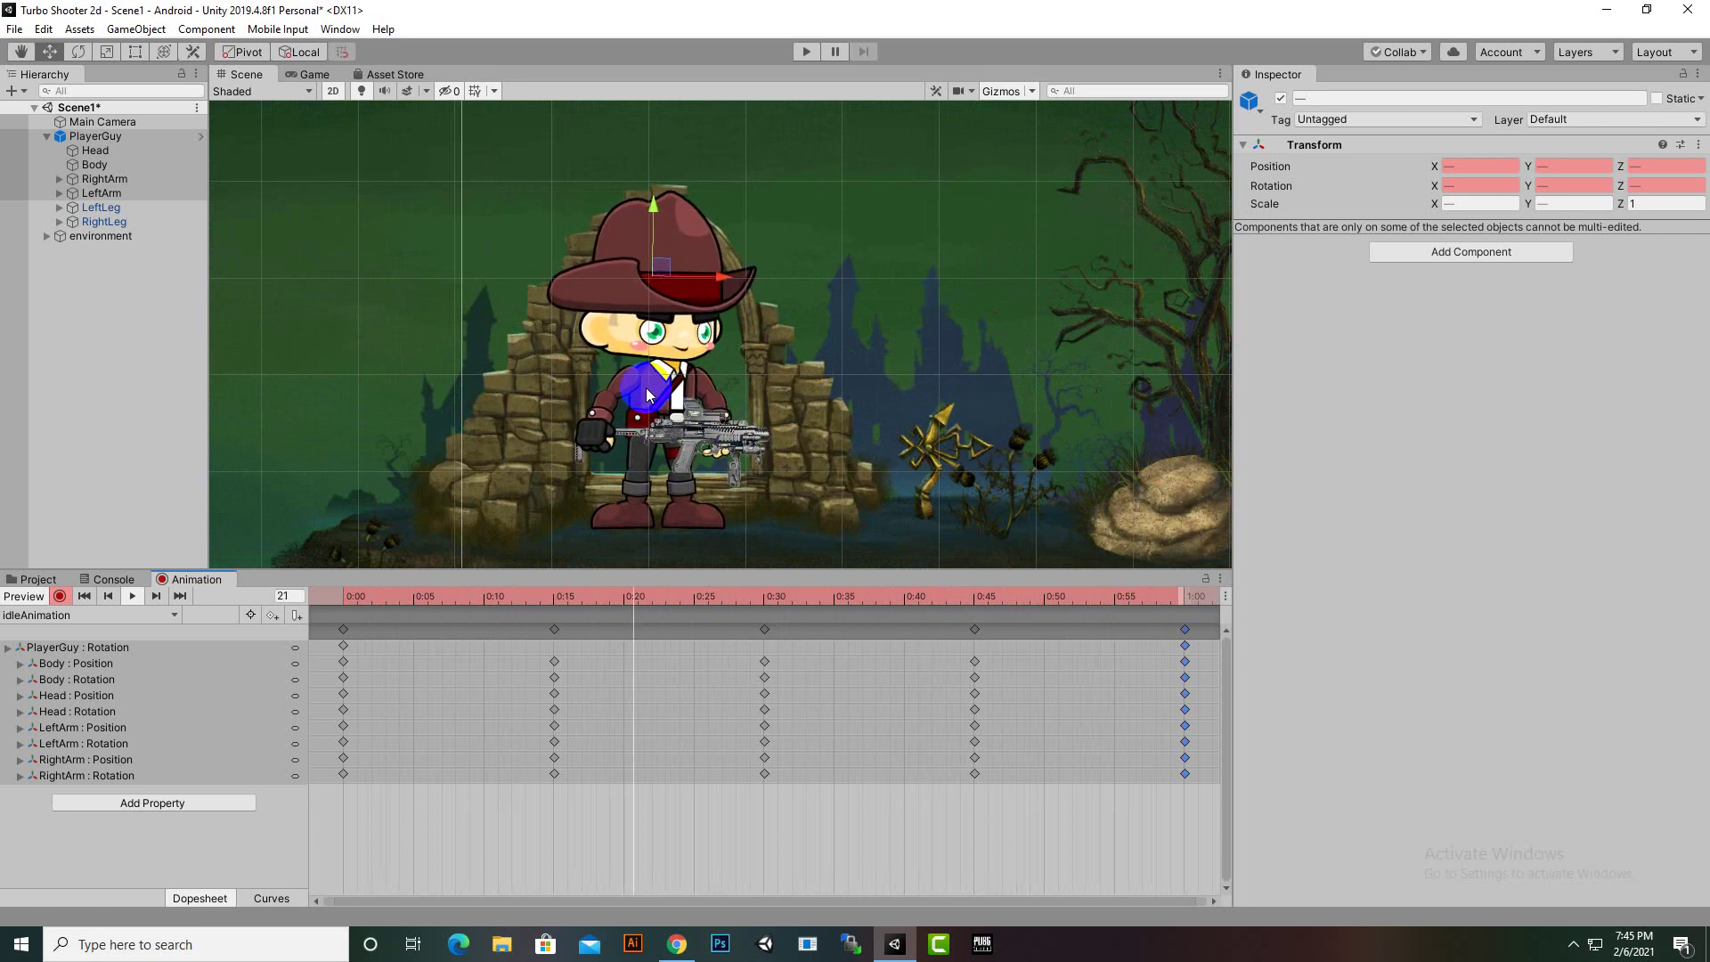
pyautogui.scroll(-5, 739, 432)
pyautogui.press(',')
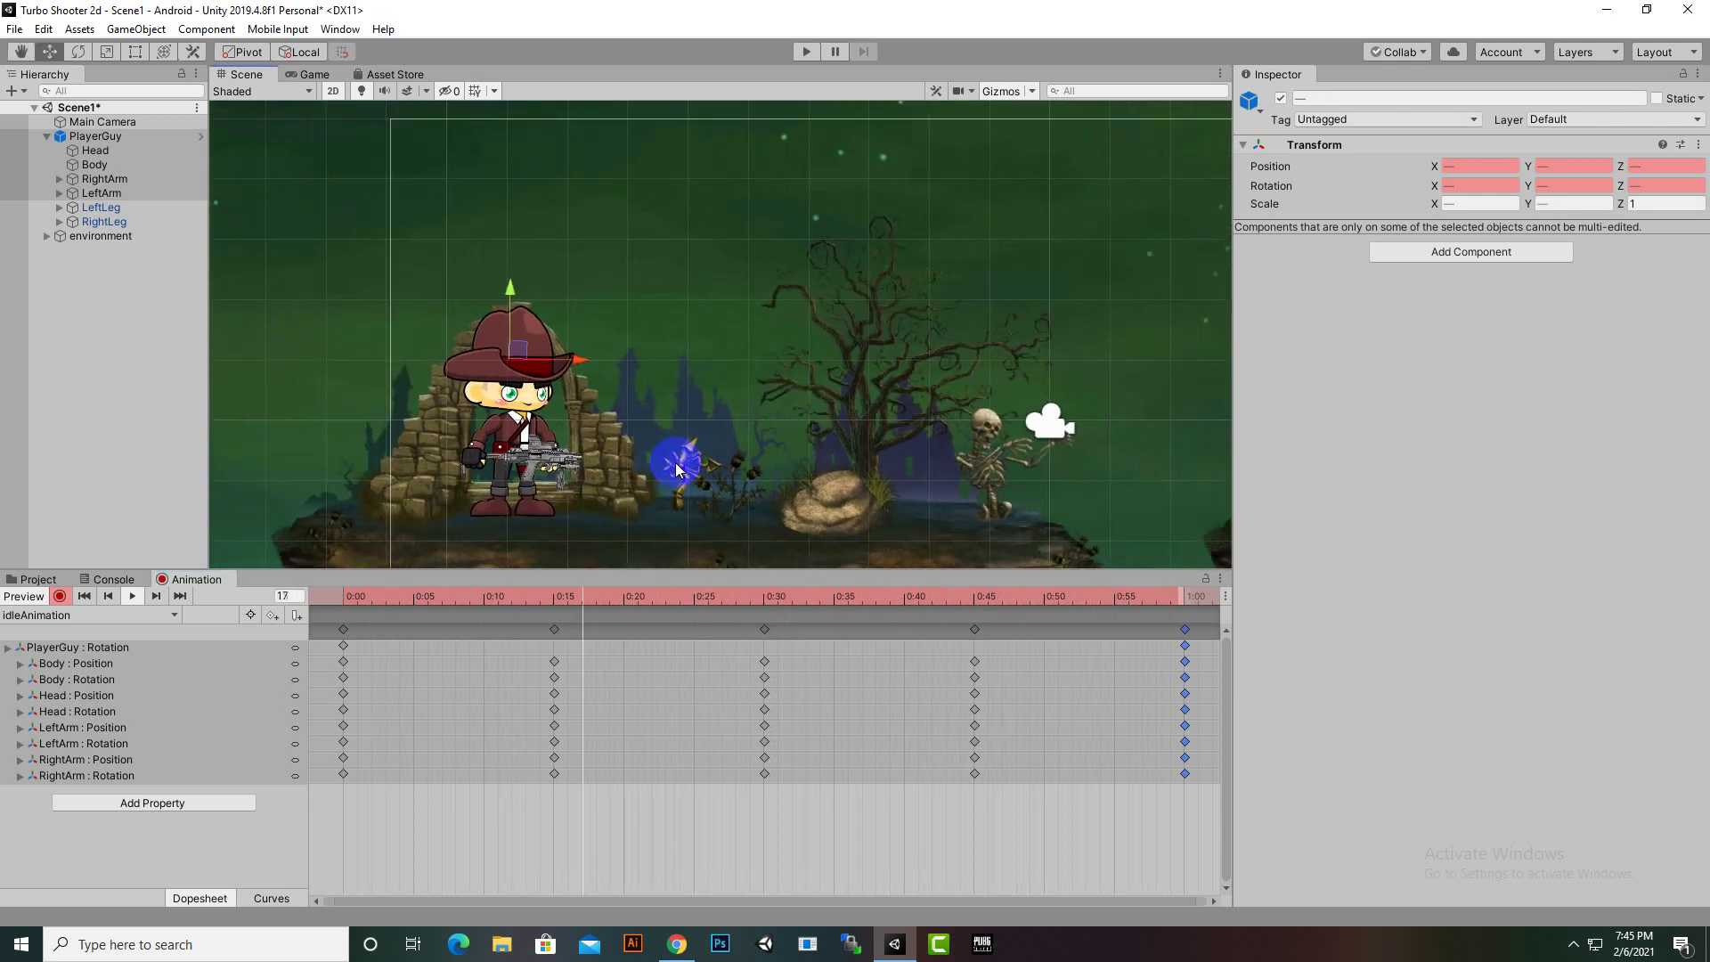
pyautogui.press(',')
pyautogui.click(132, 595)
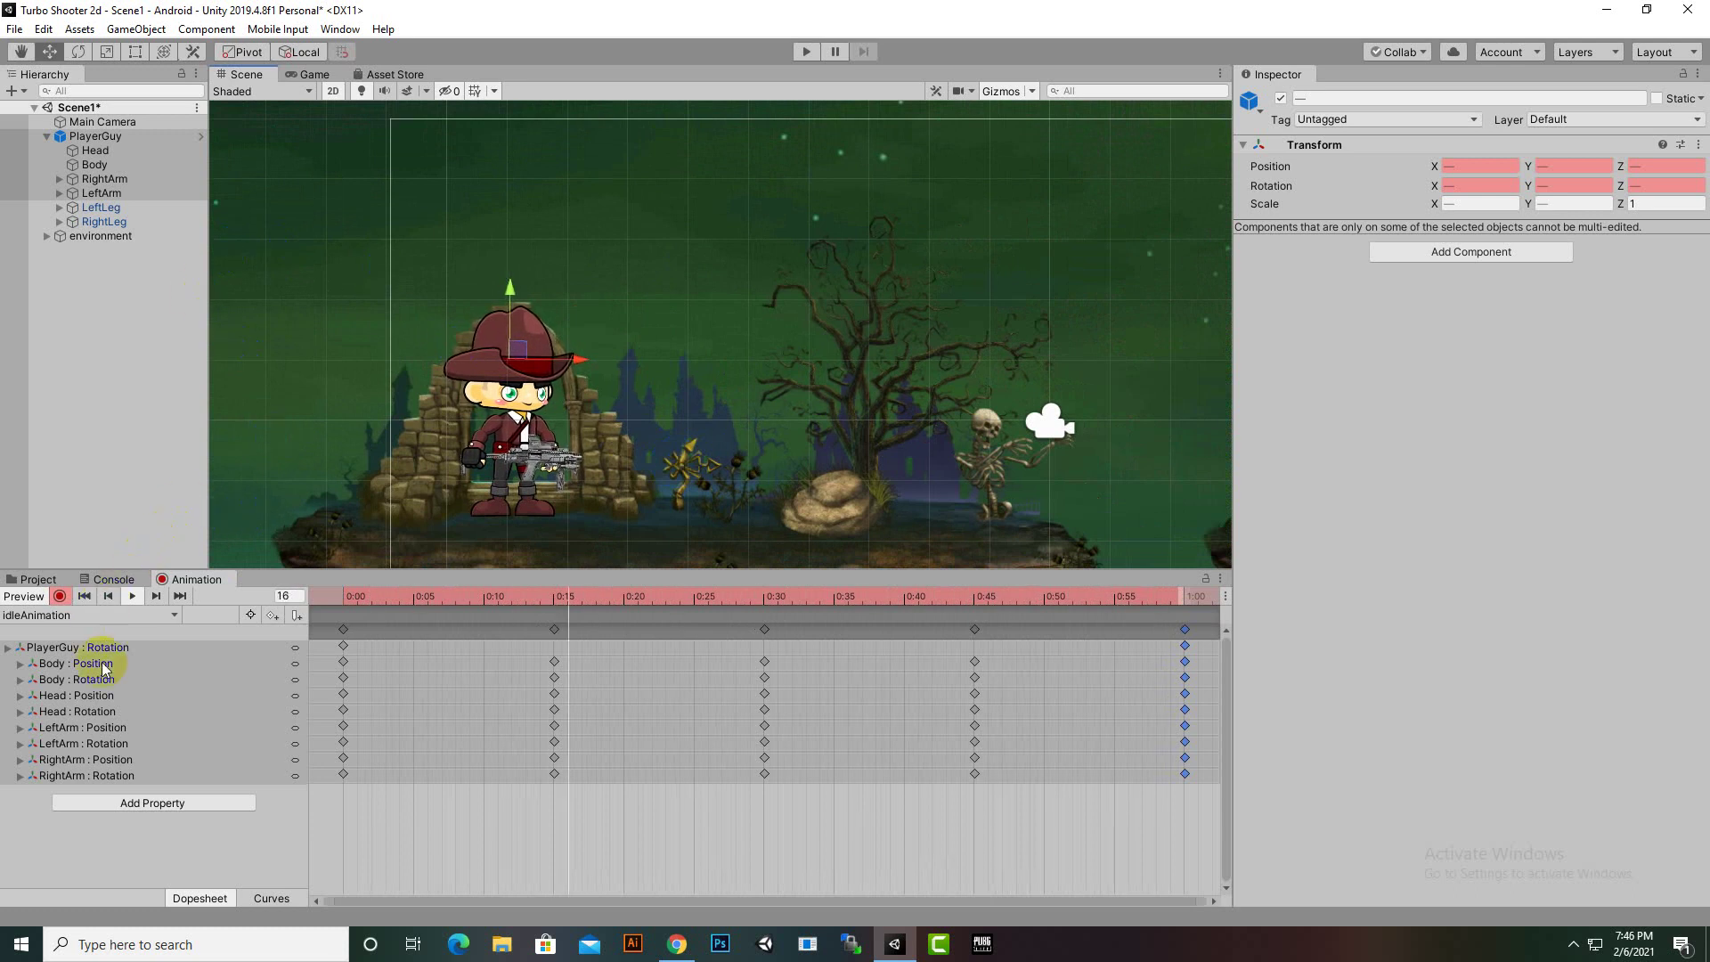
pyautogui.click(132, 596)
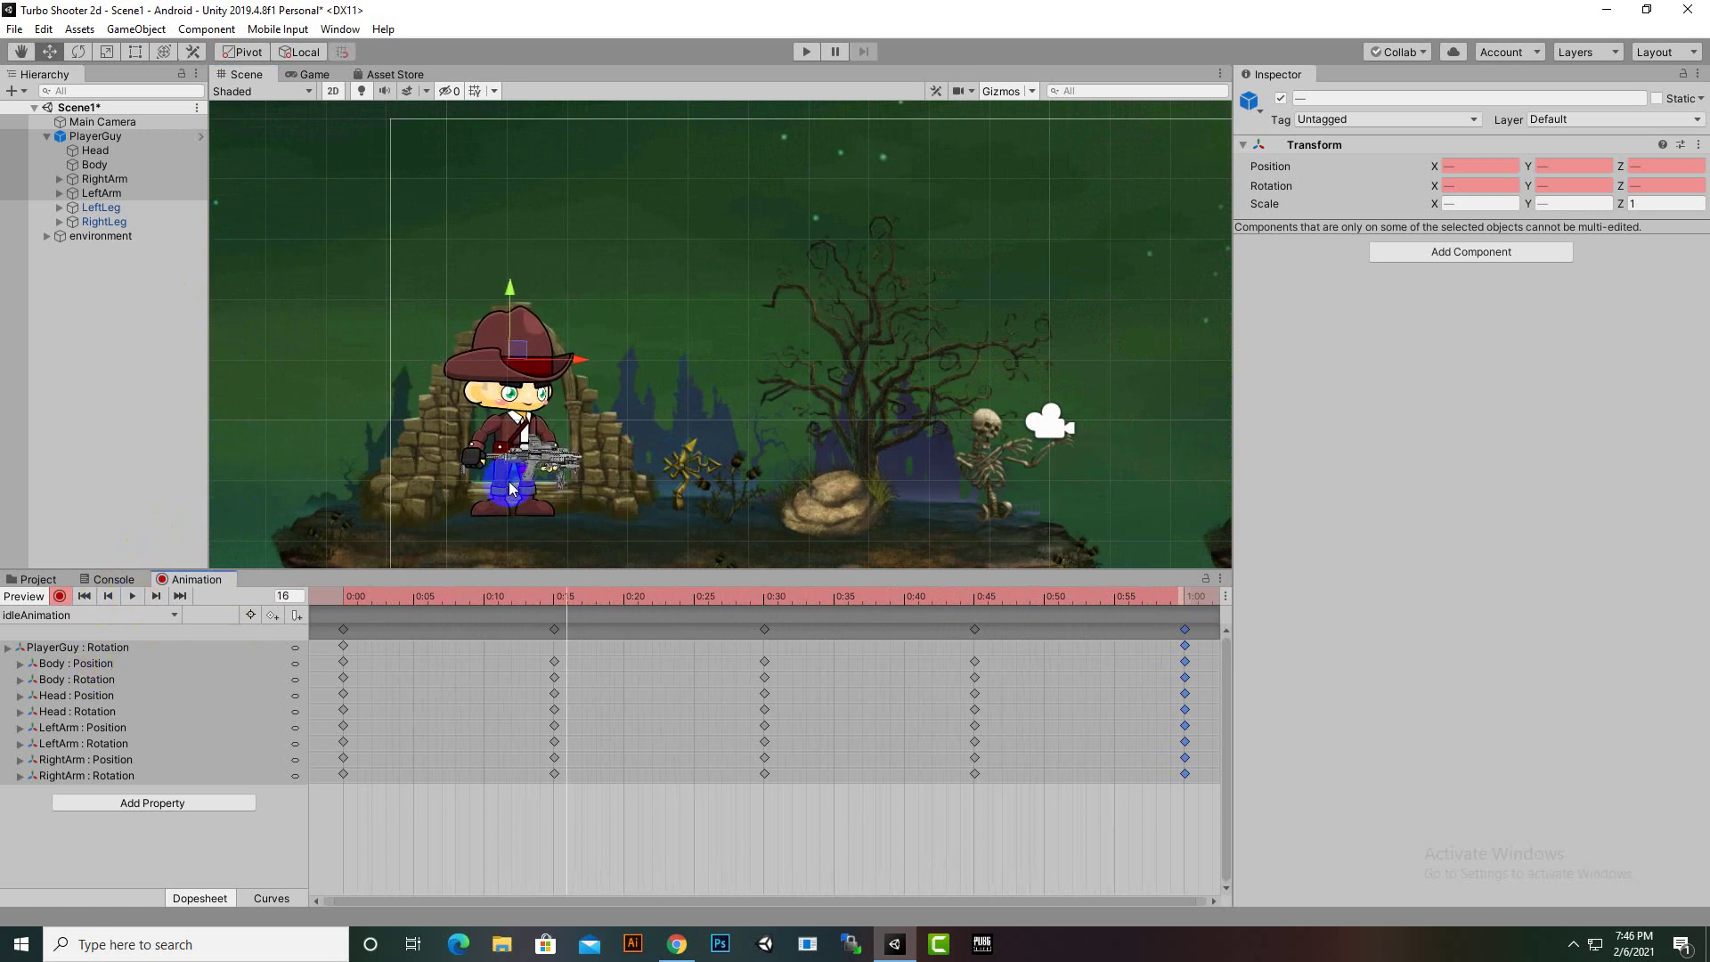
# Create a new animation clip for PlayerGuy and save it as runAnimation.anim in the Animations/PlayerGuy folder
pyautogui.click(92, 614)
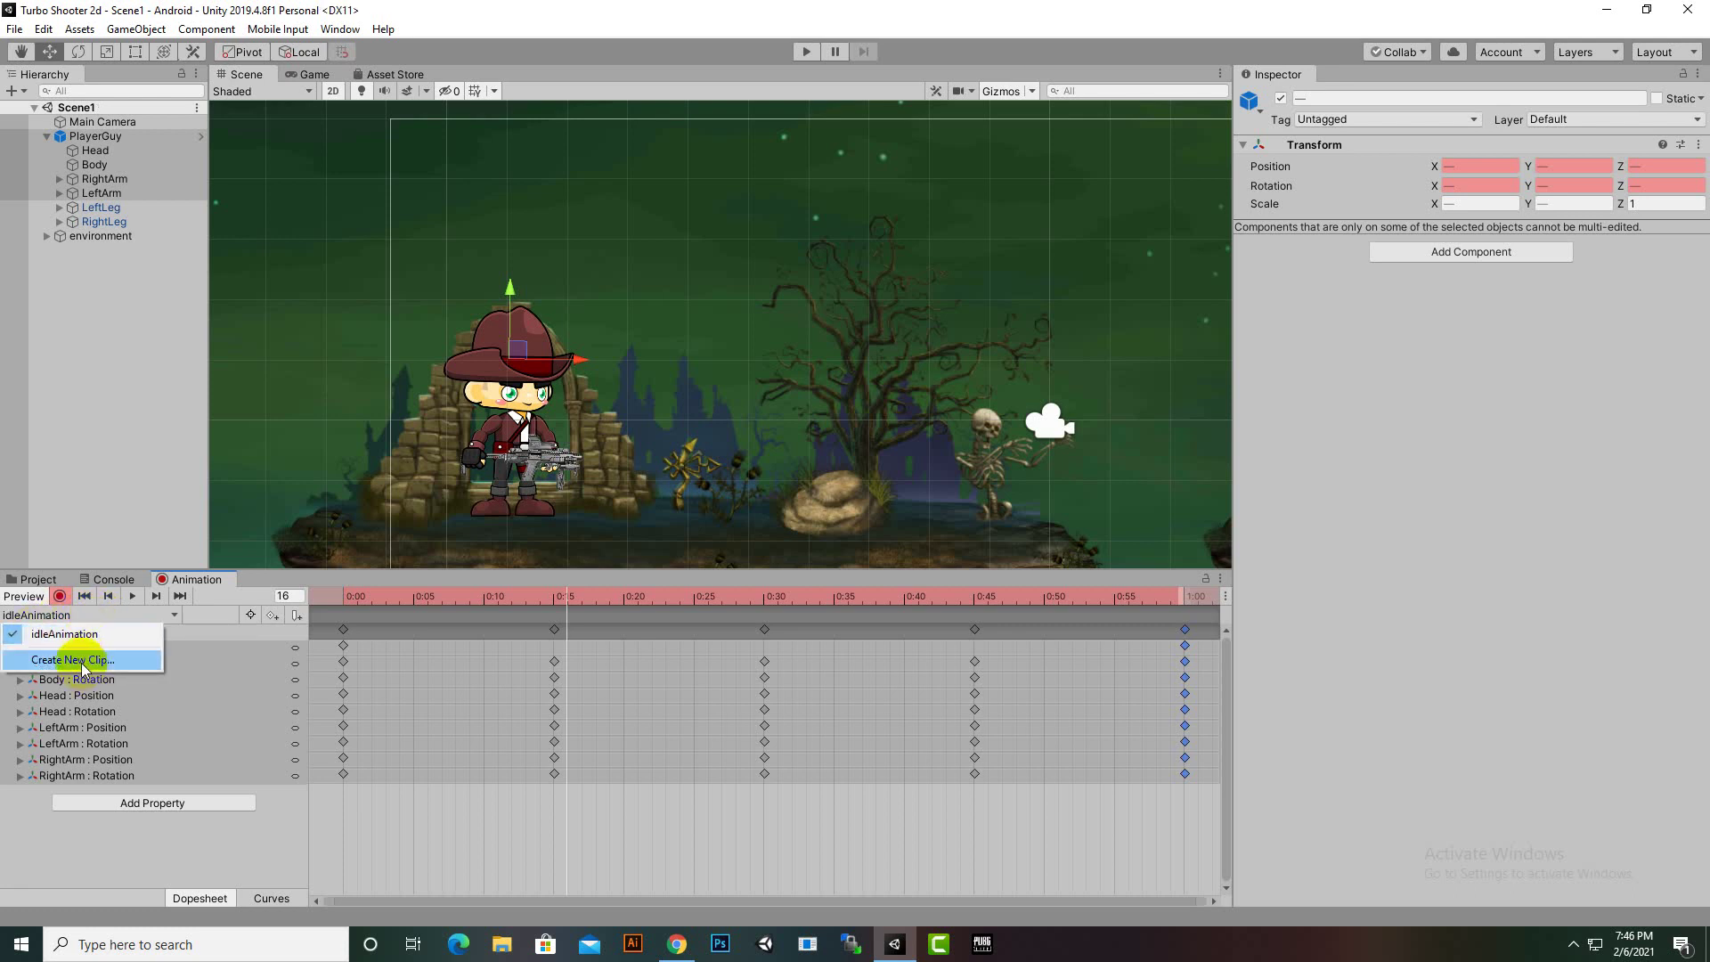
pyautogui.click(82, 661)
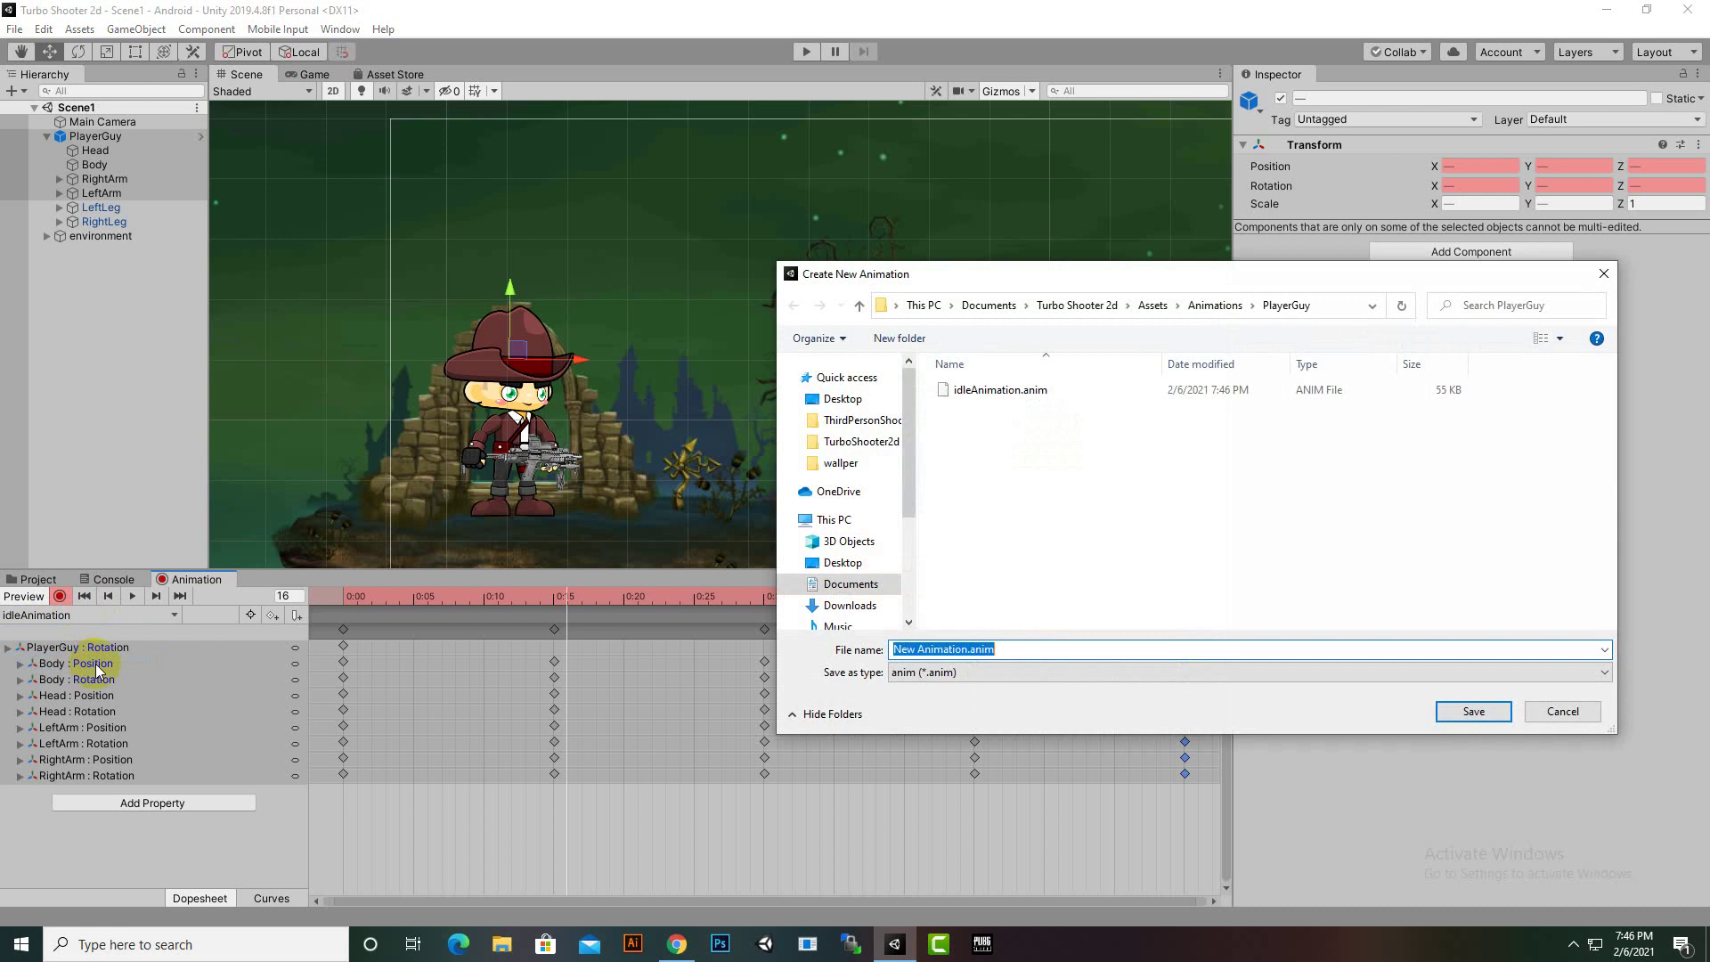
pyautogui.click(962, 392)
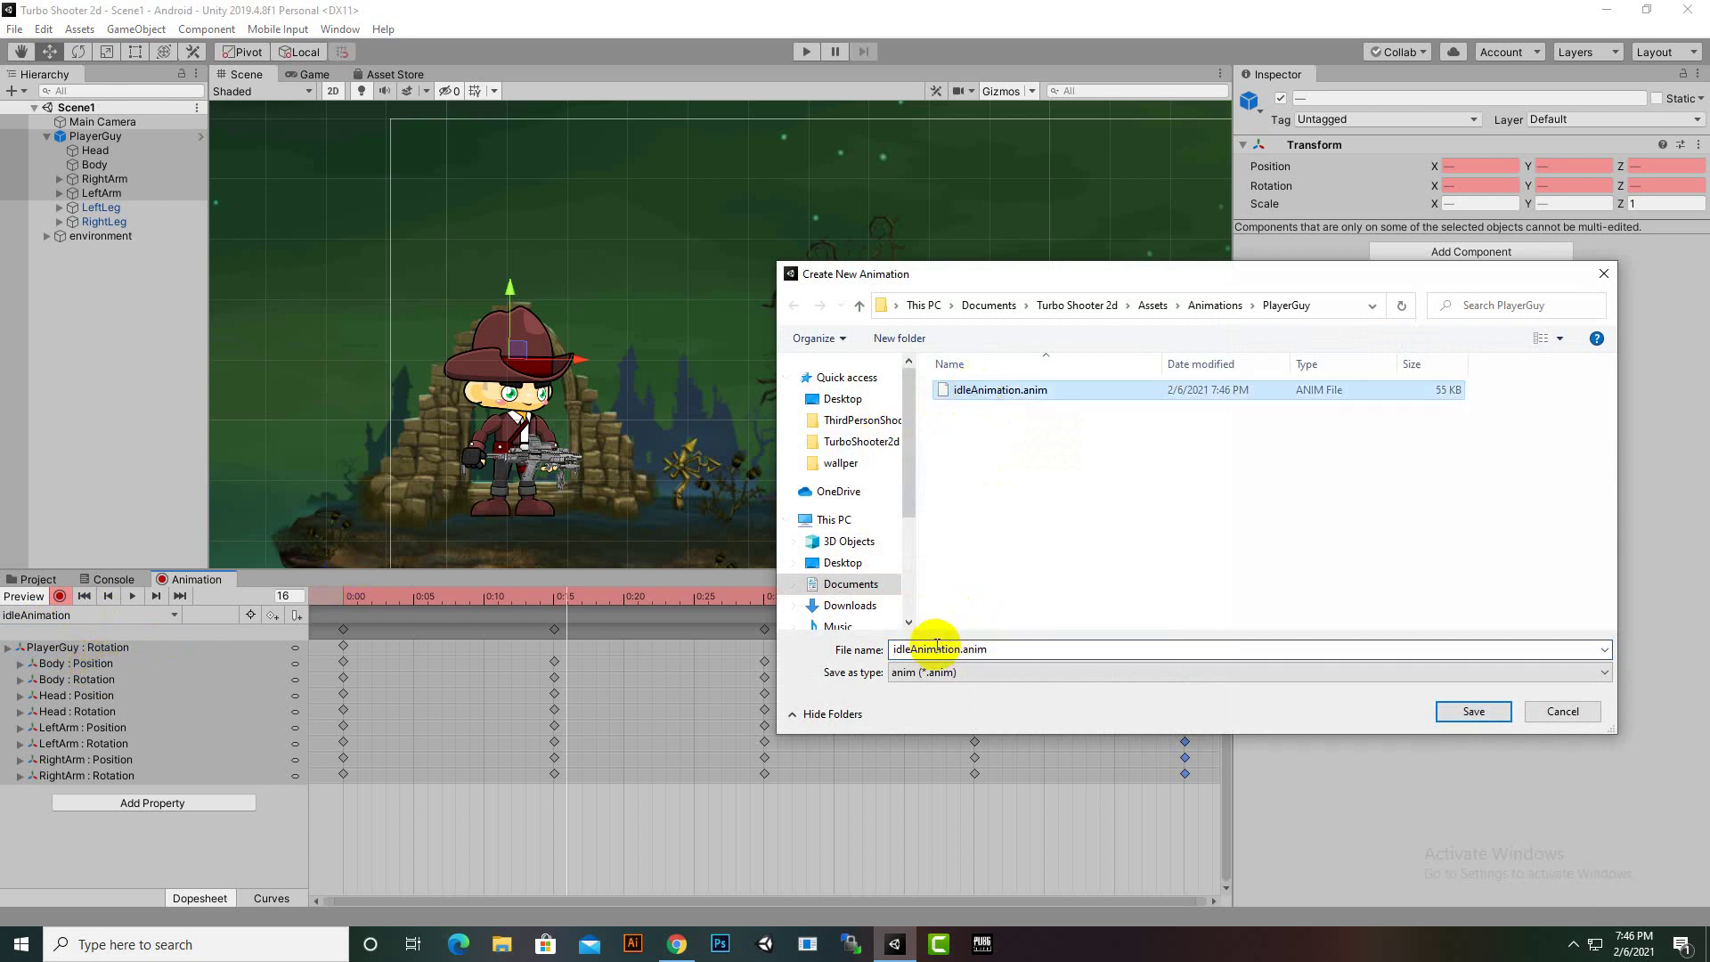
pyautogui.moveTo(907, 651); pyautogui.dragTo(855, 657)
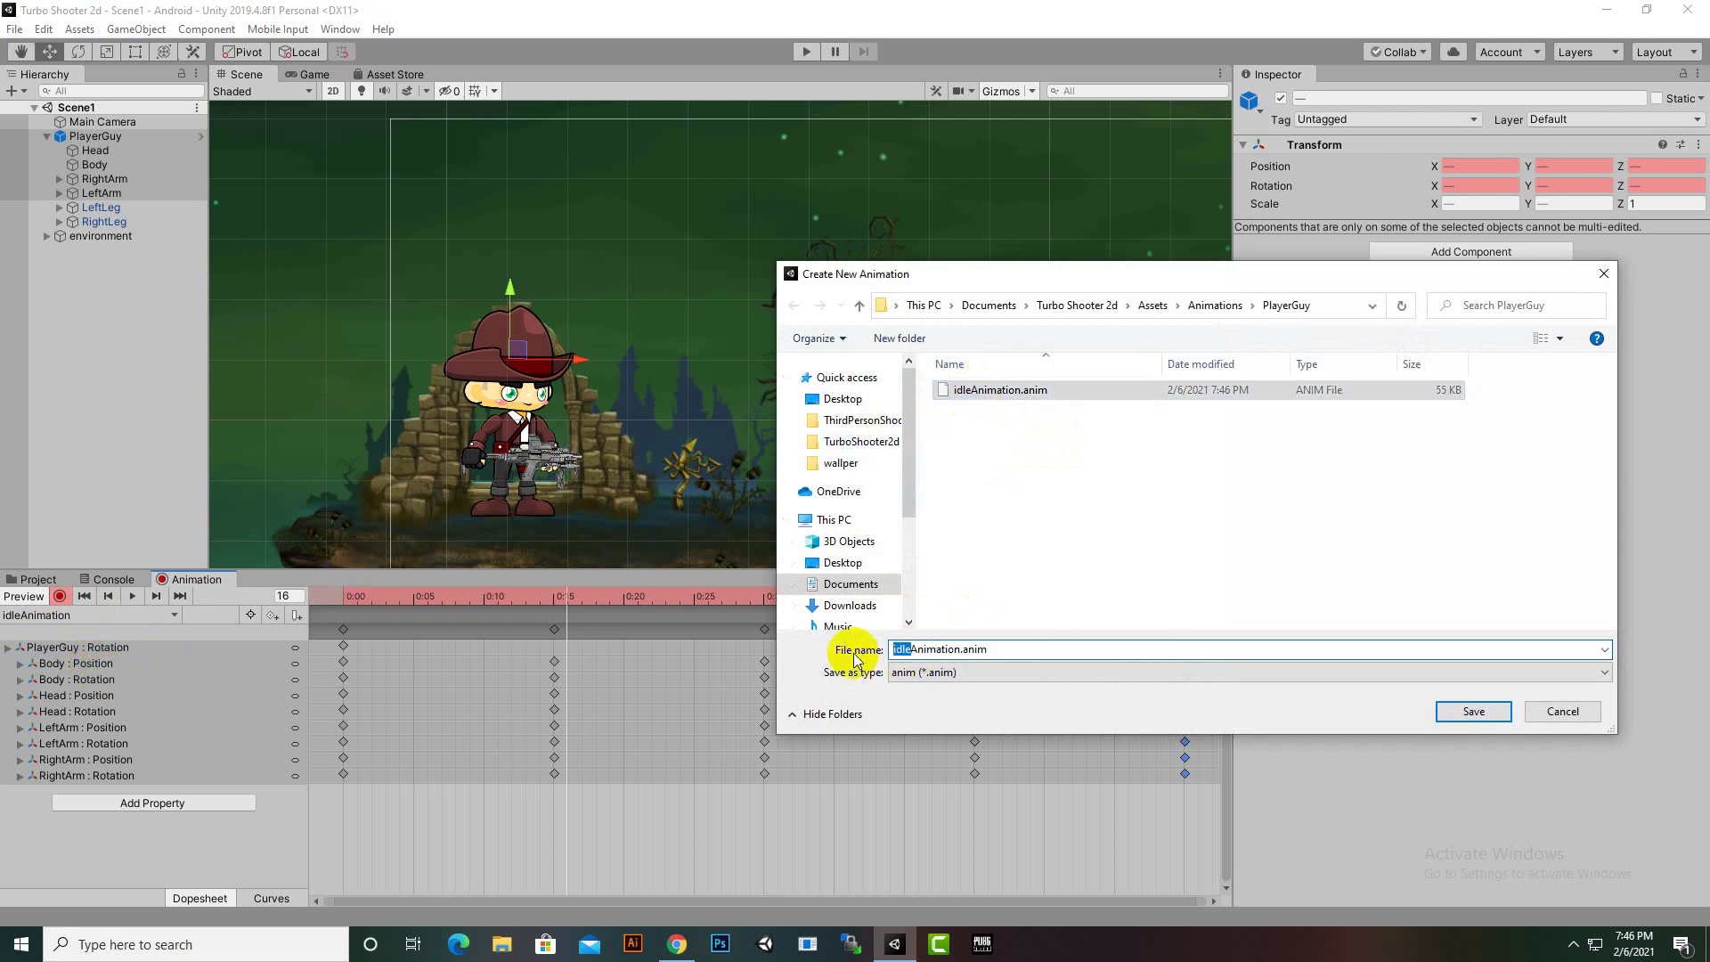
pyautogui.write('run')
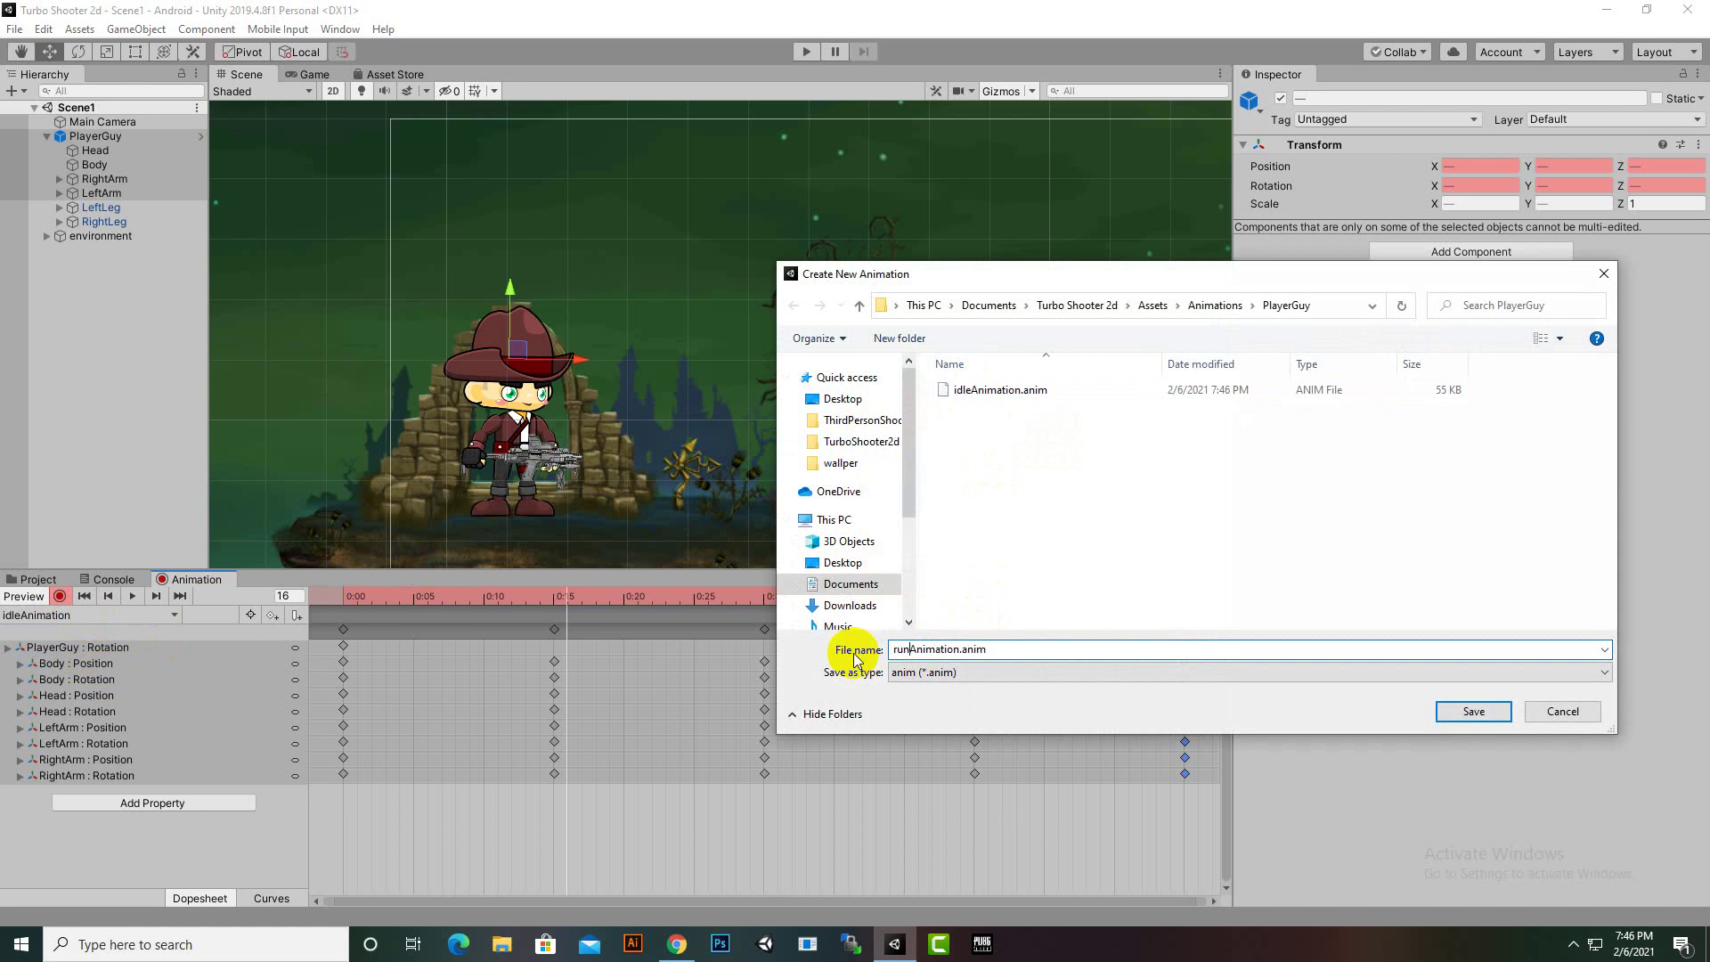
pyautogui.press('Return')
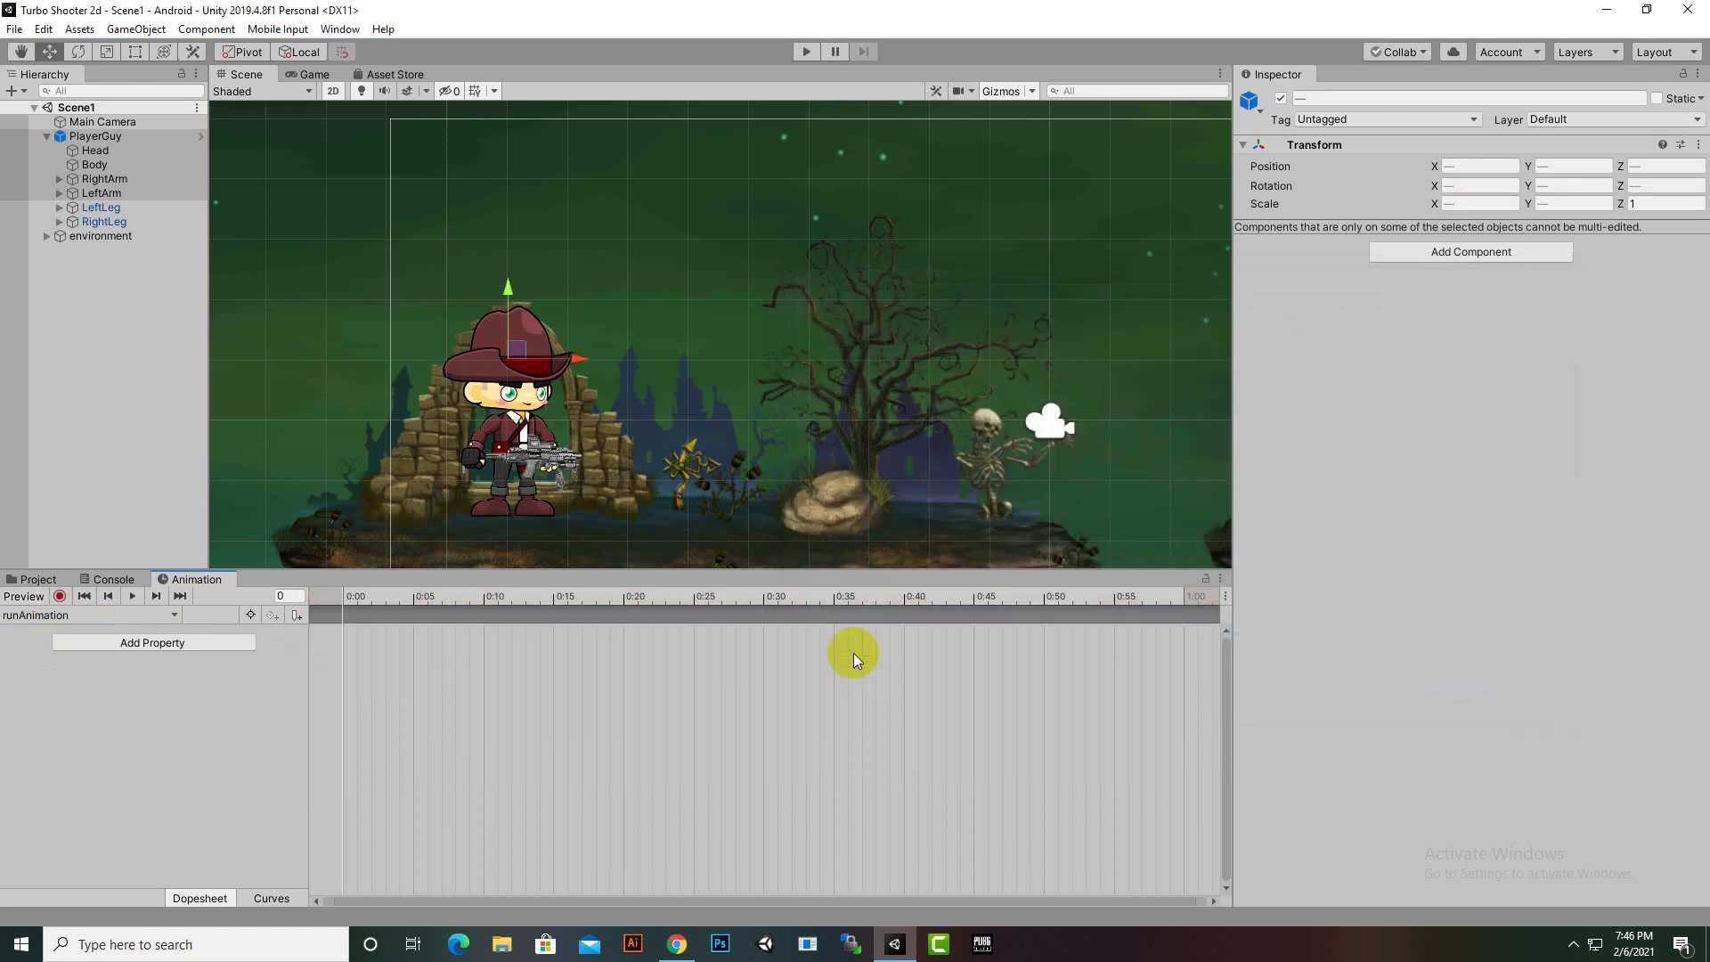
# Enable keyframe recording for runAnimation and frame PlayerGuy's legs closely in the scene
pyautogui.click(60, 596)
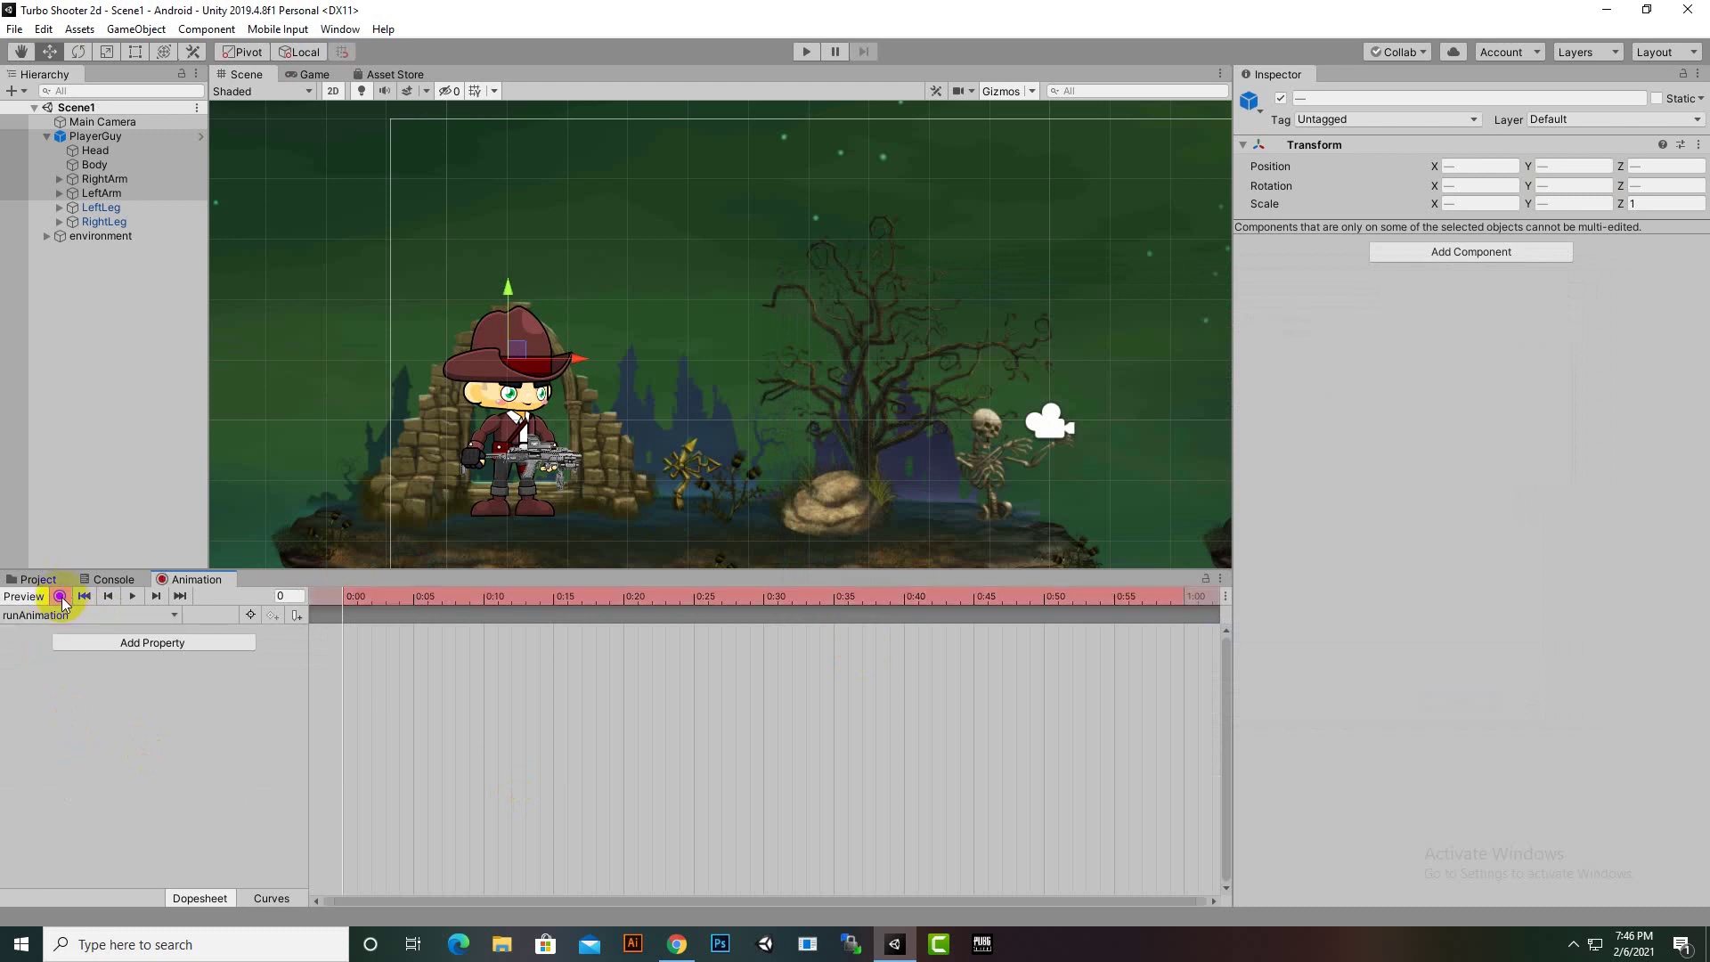
pyautogui.scroll(10, 531, 510)
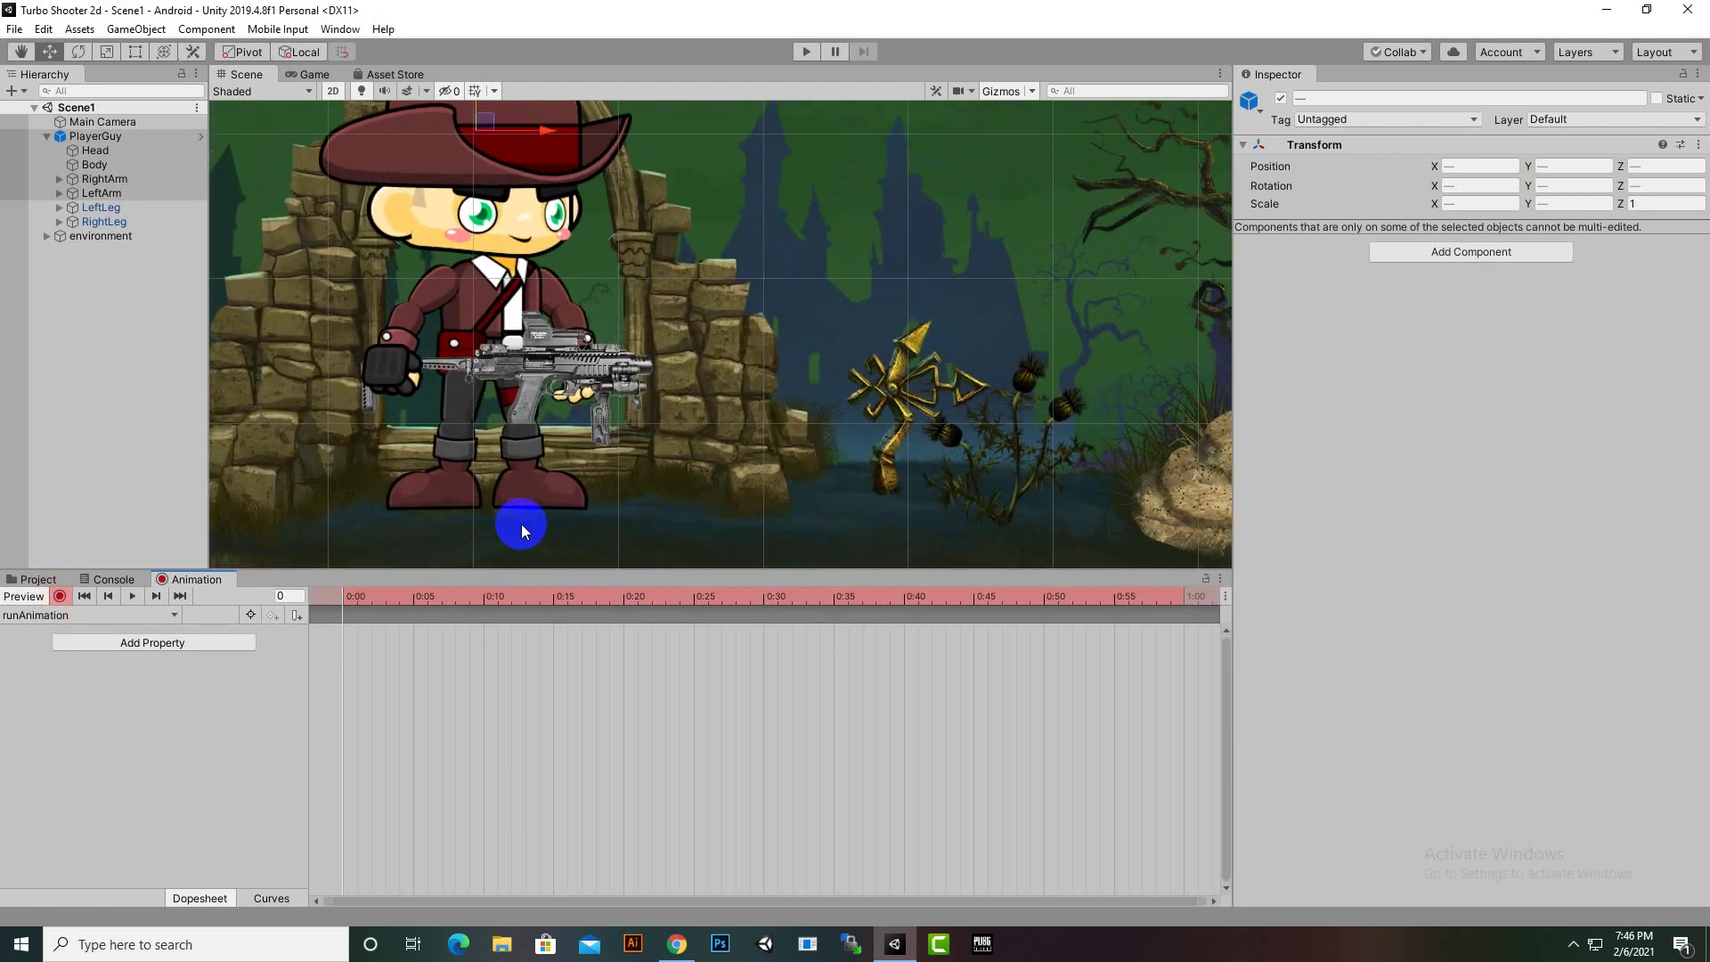
pyautogui.scroll(3, 522, 527)
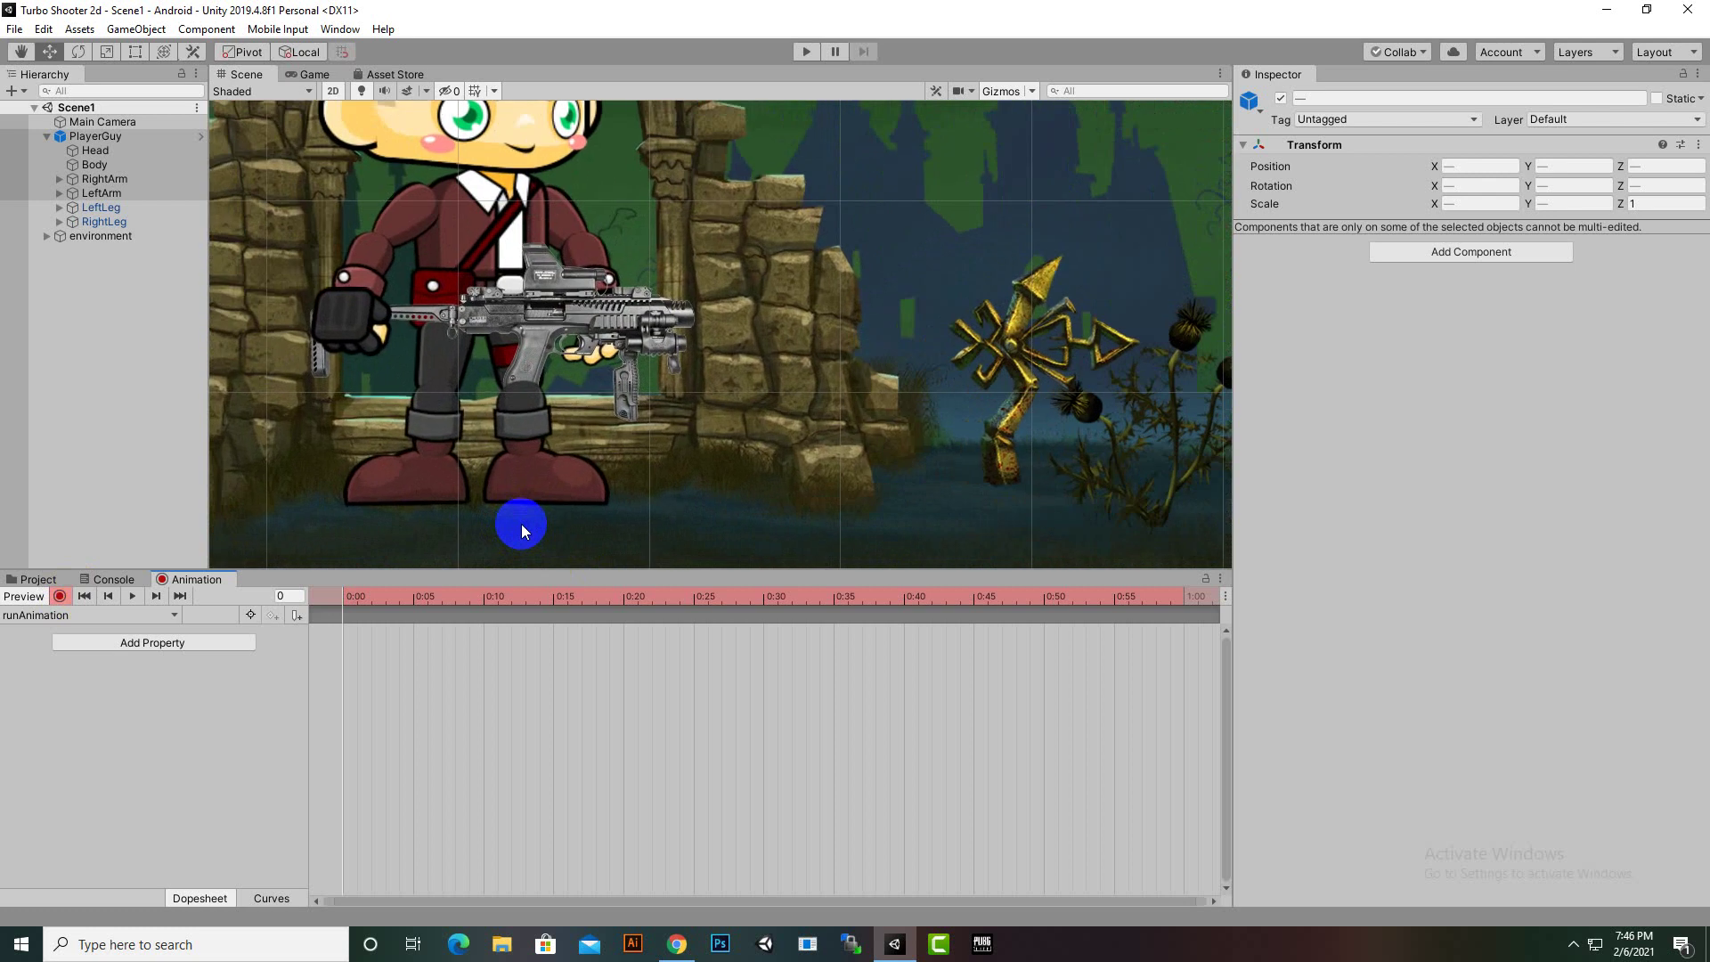
# Open the project assets folder Adventure Game Sprites/png/The Guy
pyautogui.click(32, 579)
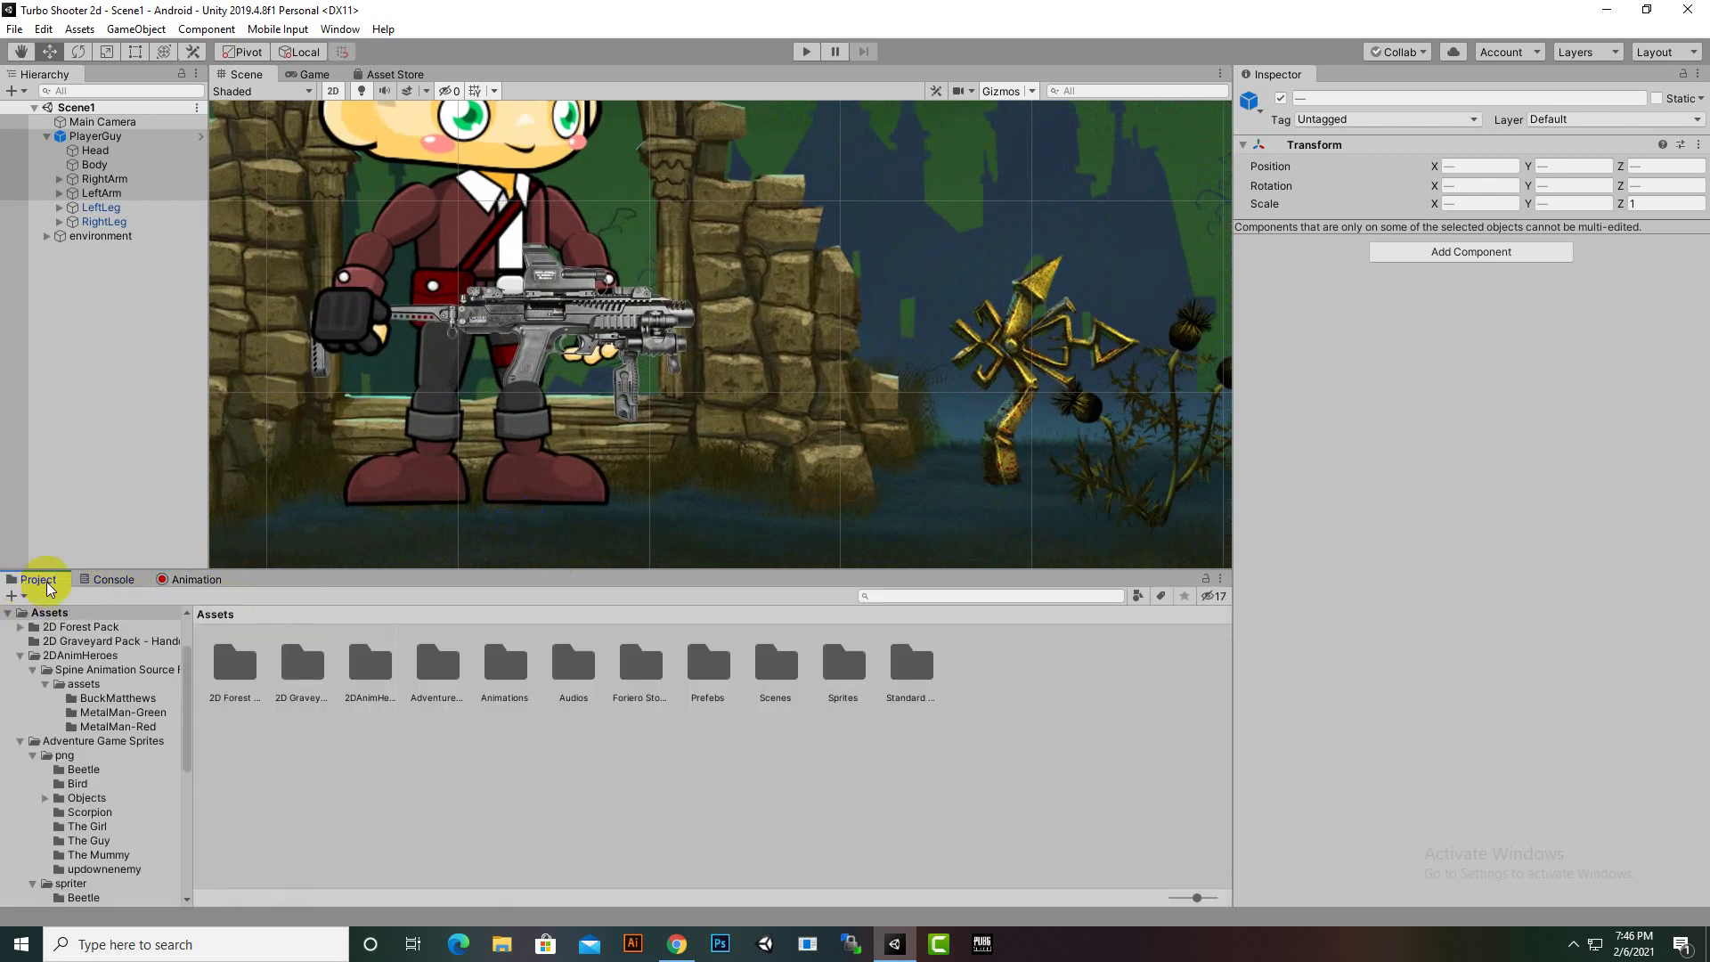
pyautogui.click(426, 675)
pyautogui.doubleClick(426, 674)
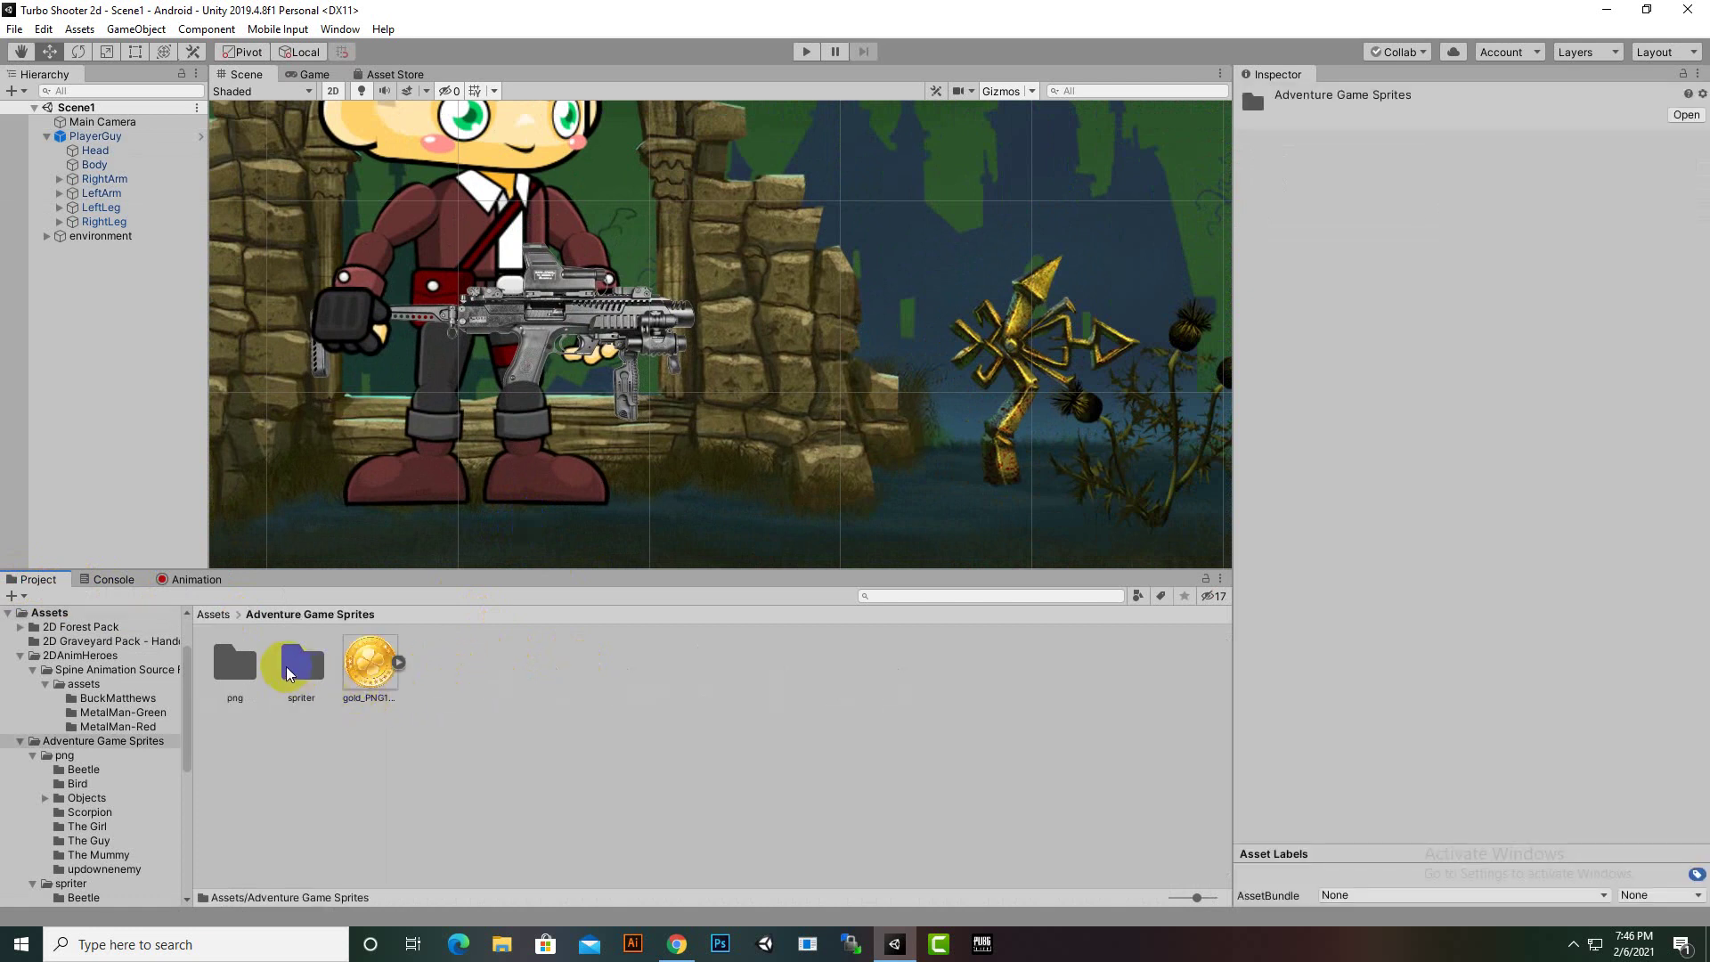
pyautogui.doubleClick(234, 663)
pyautogui.doubleClick(574, 668)
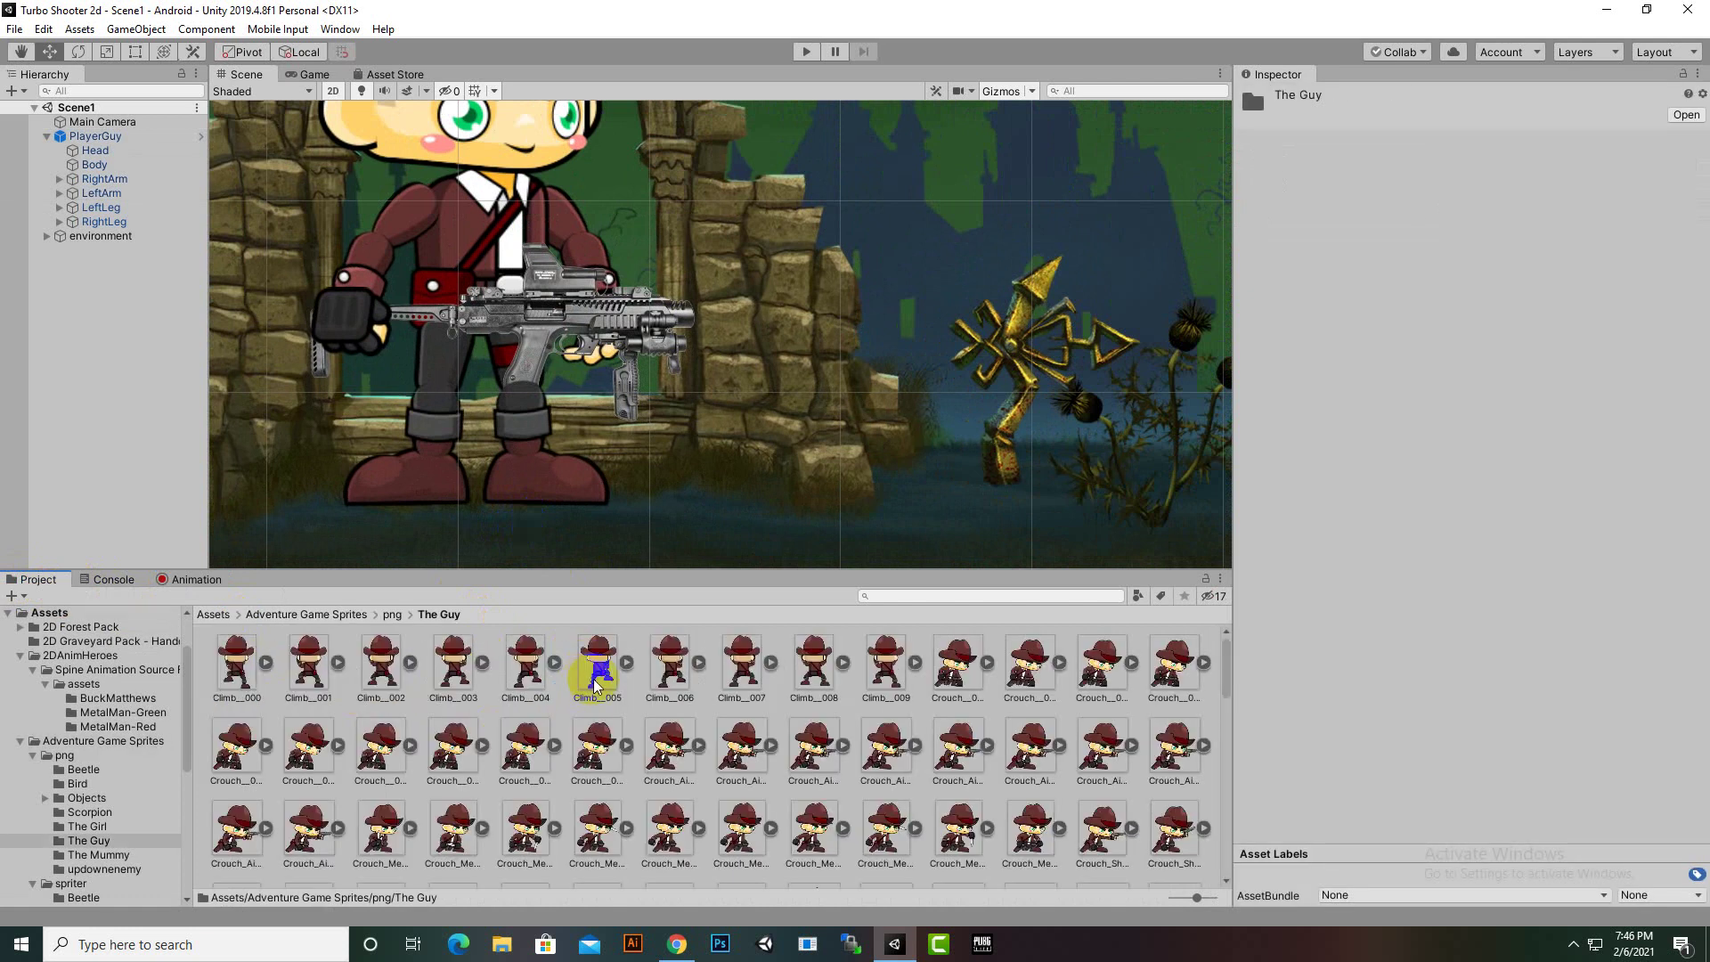
# Find the Run sprites in The Guy folder and compare the poses of Run__000 and Run__001 as running references
pyautogui.scroll(-3, 686, 793)
pyautogui.scroll(-5, 700, 782)
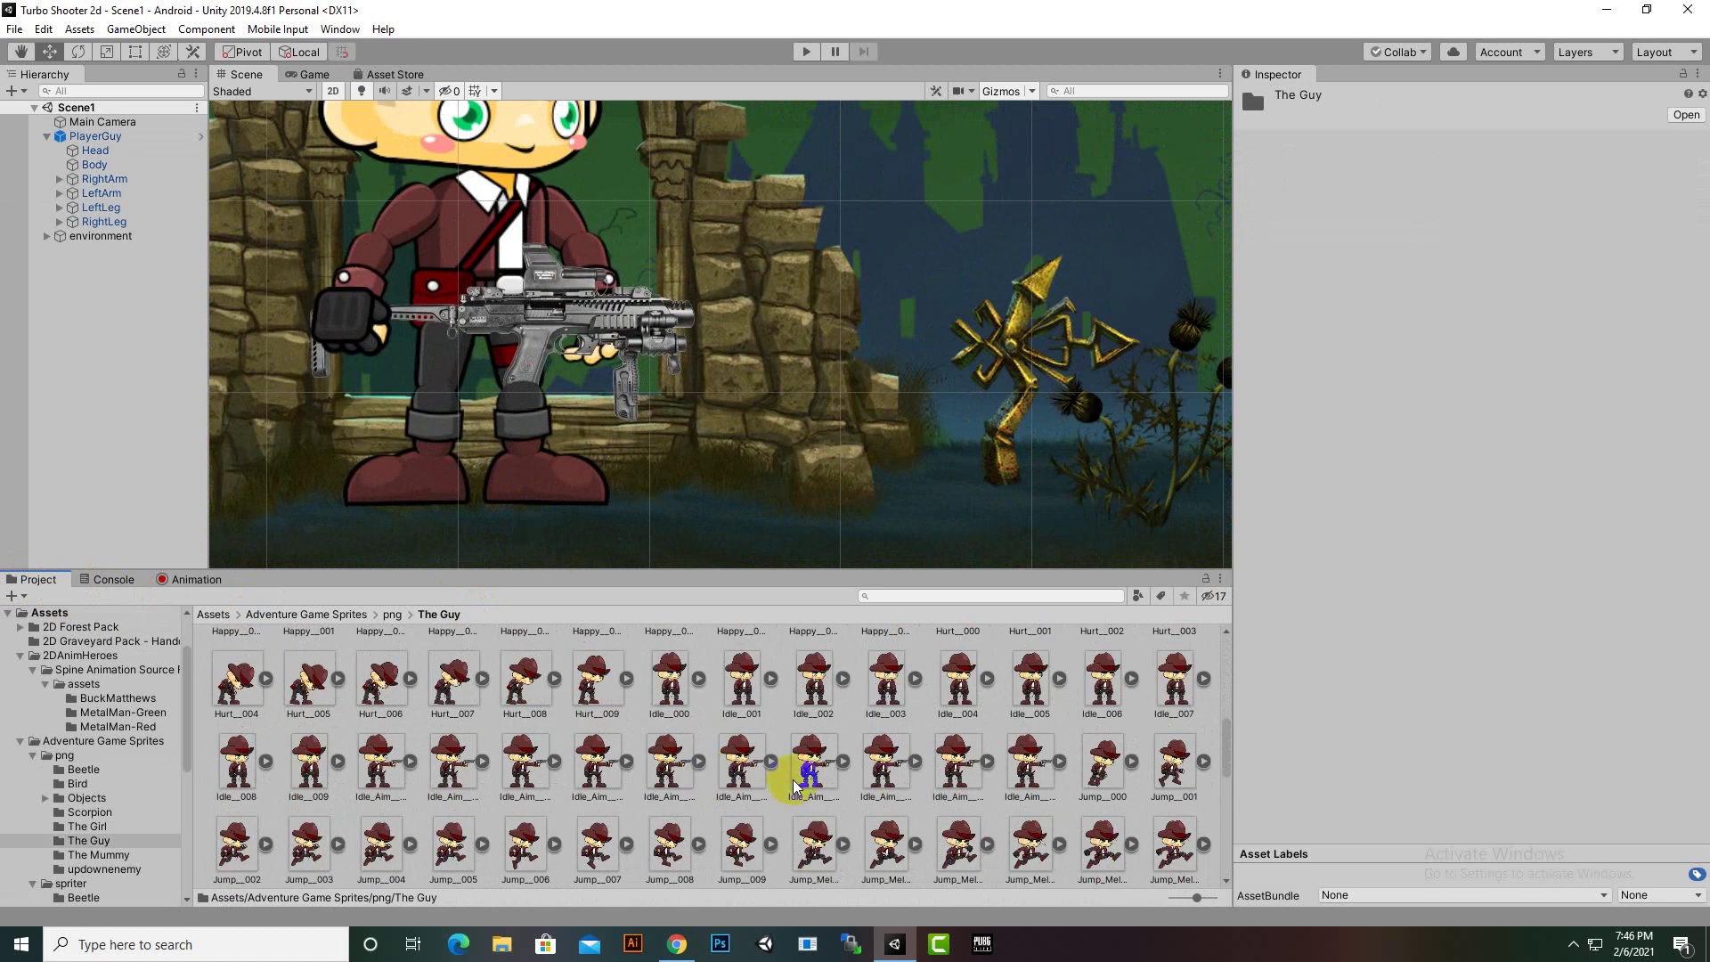
pyautogui.scroll(-1, 793, 787)
pyautogui.scroll(-2, 811, 784)
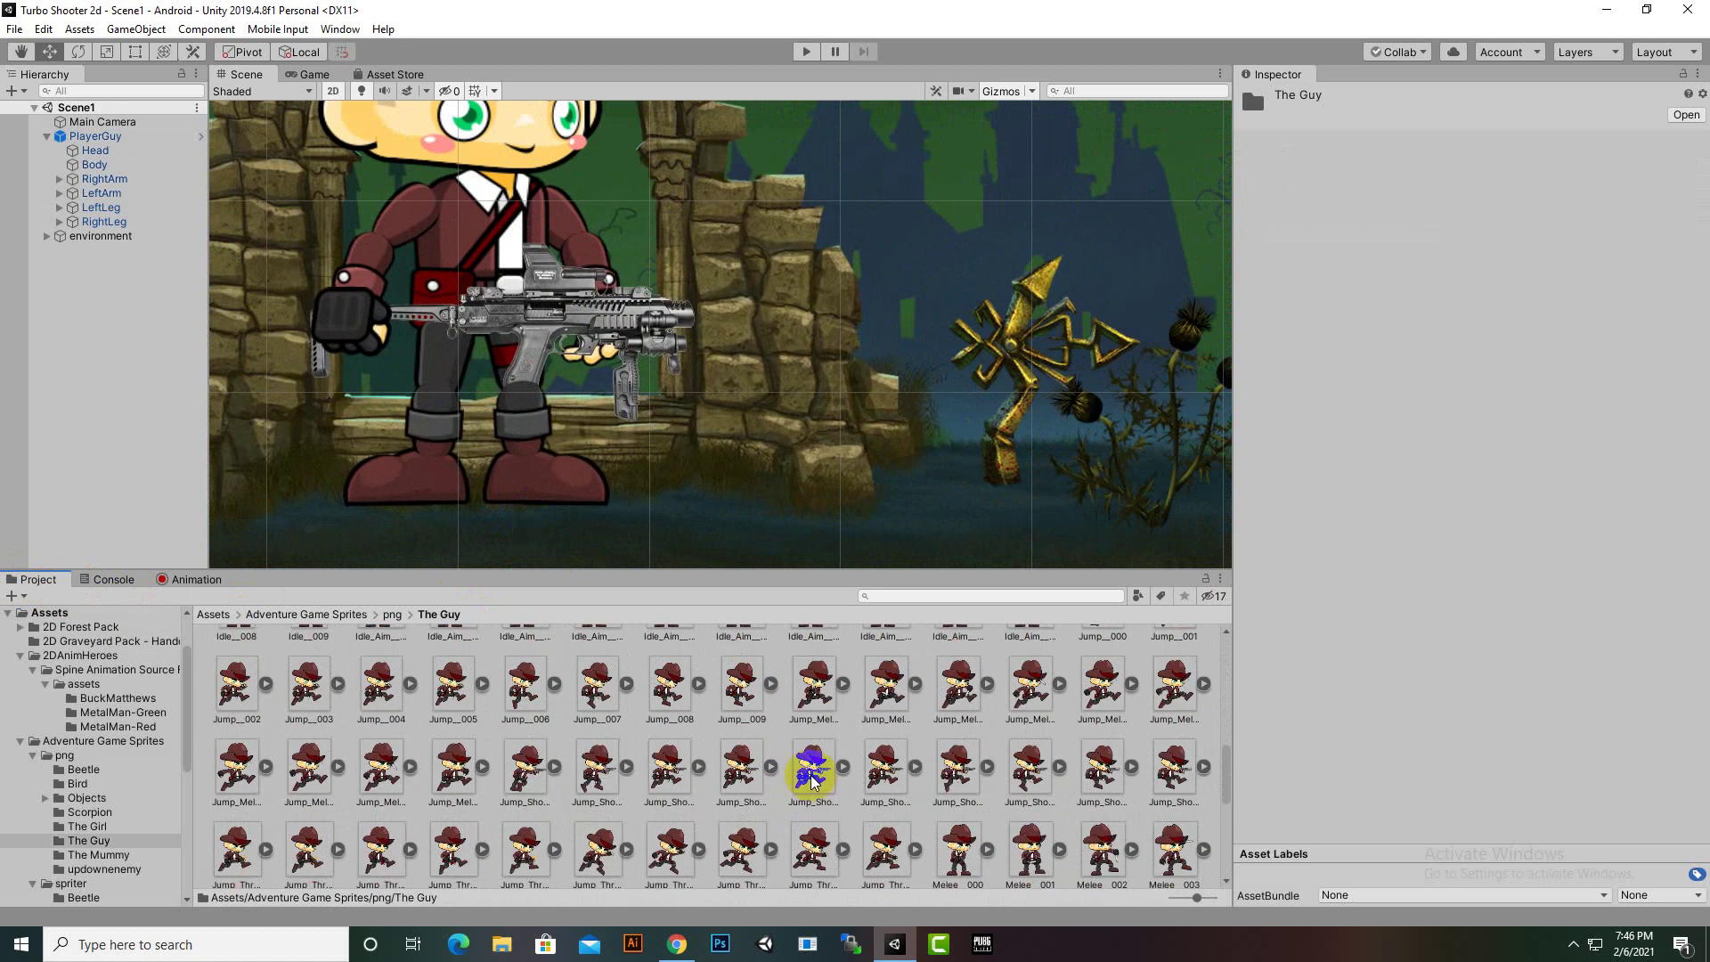
pyautogui.scroll(-1, 812, 782)
pyautogui.scroll(-2, 684, 788)
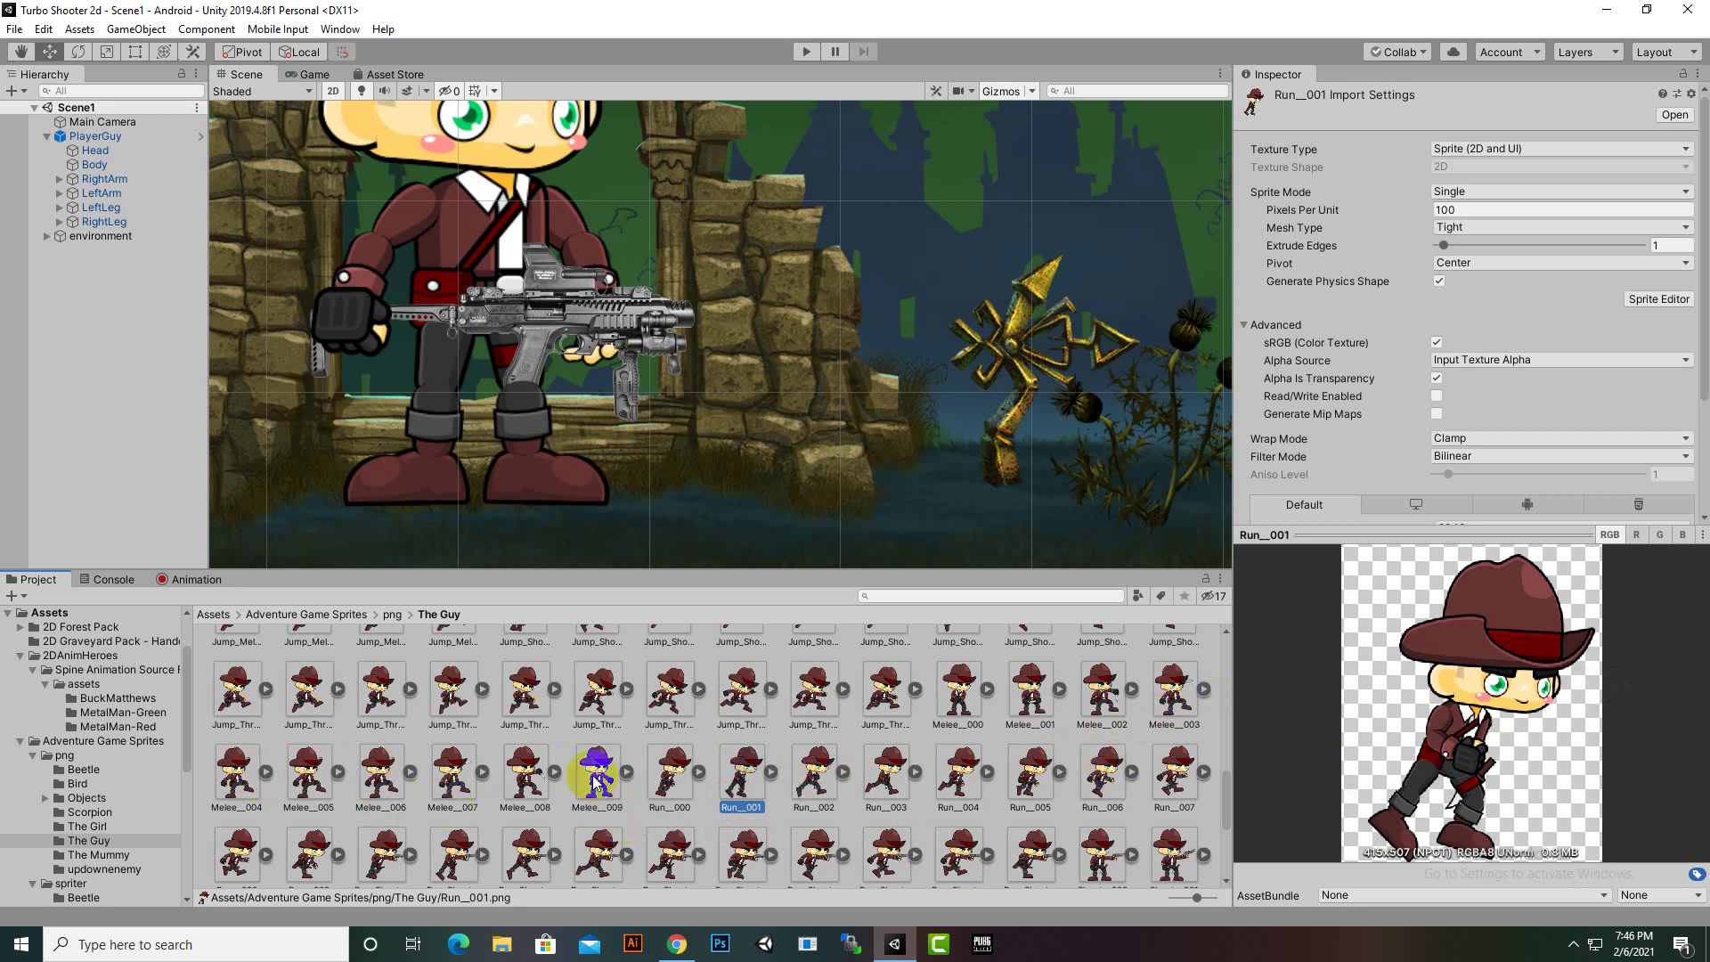
pyautogui.click(666, 784)
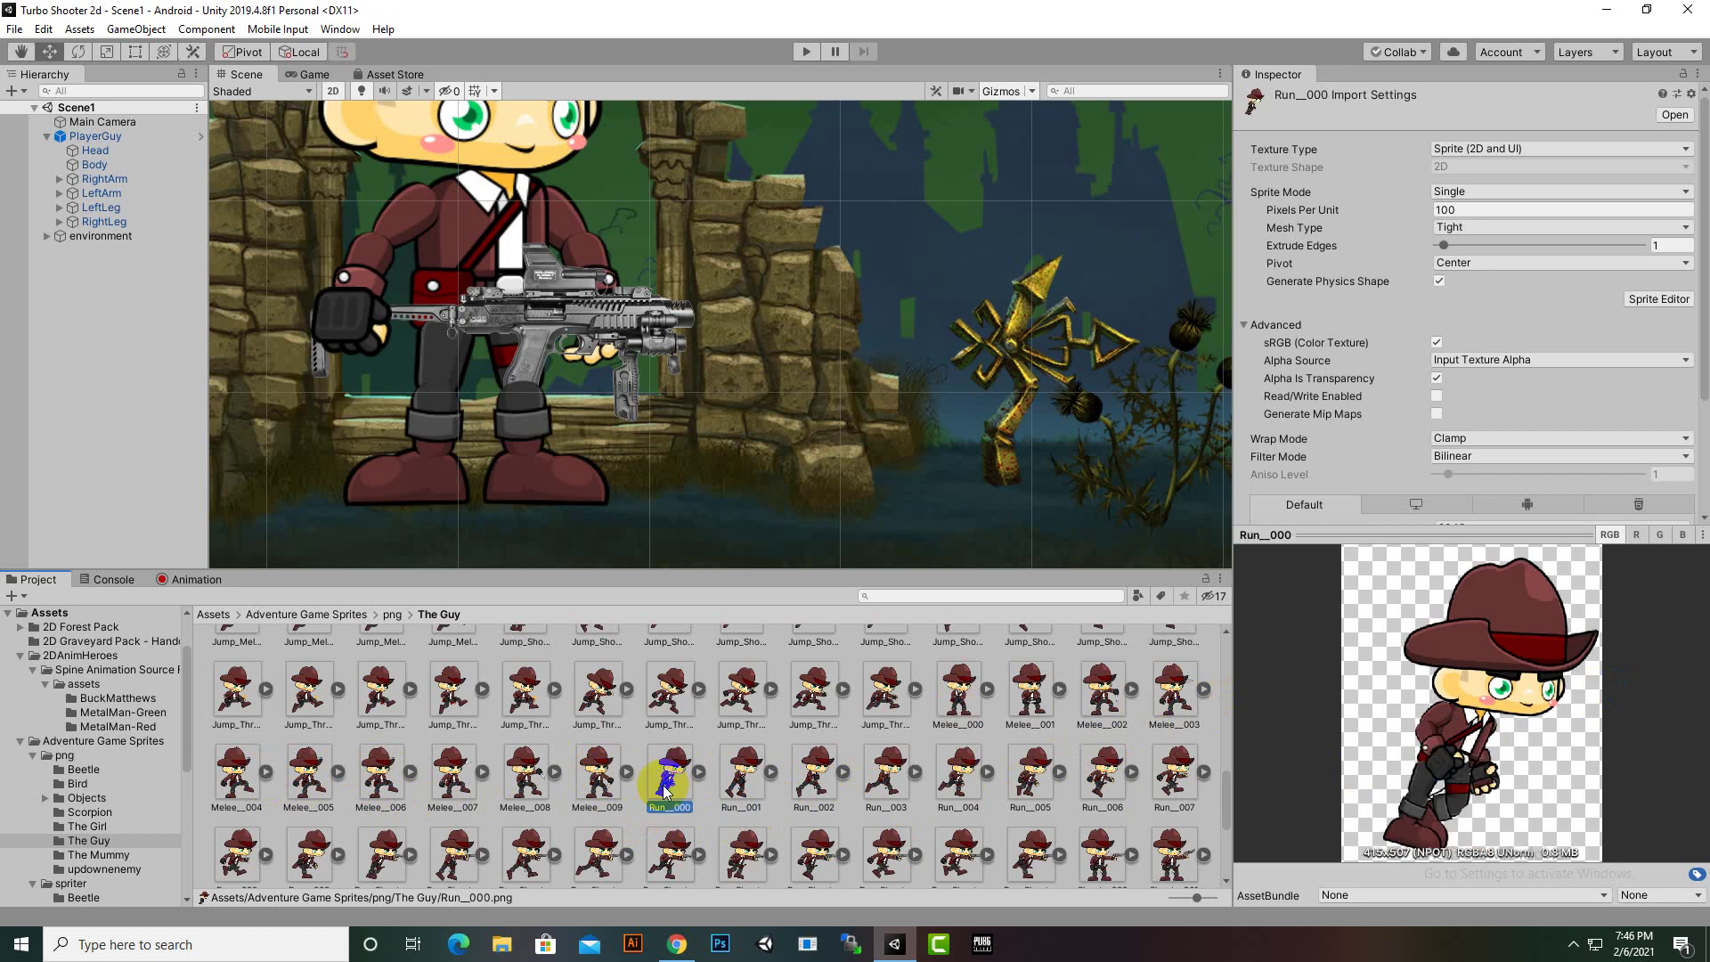
pyautogui.click(749, 791)
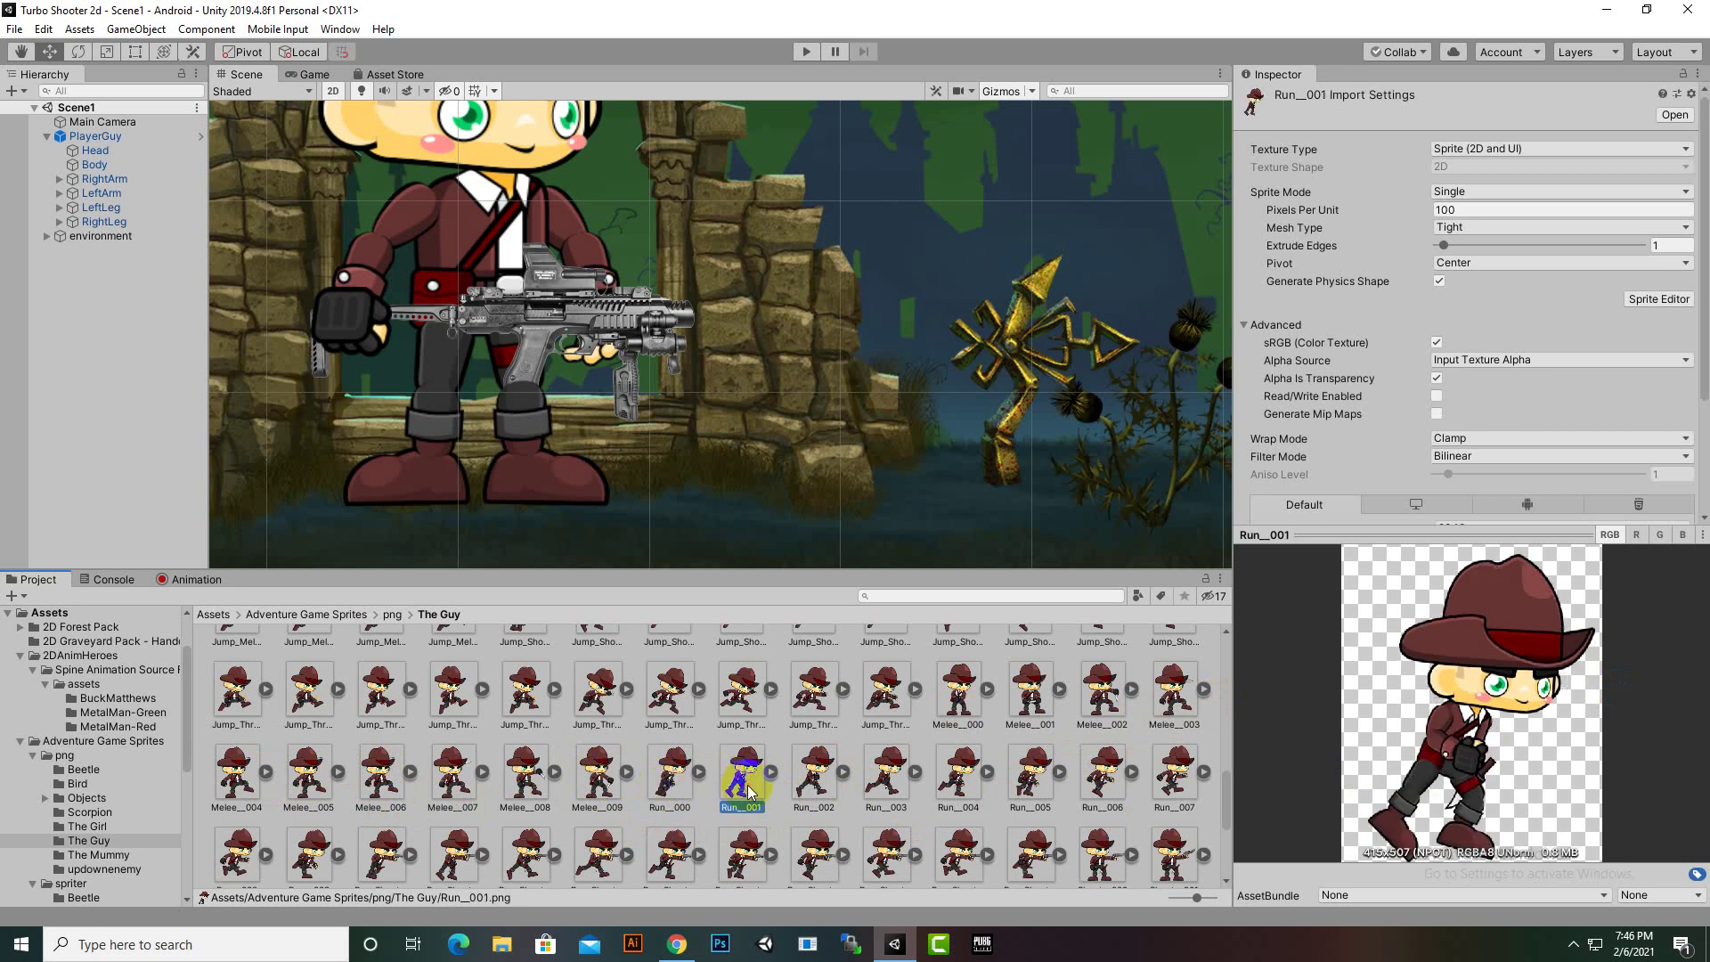
# Examine the running poses of sprites Run__002 through Run__009 as references for the run cycle
pyautogui.click(815, 777)
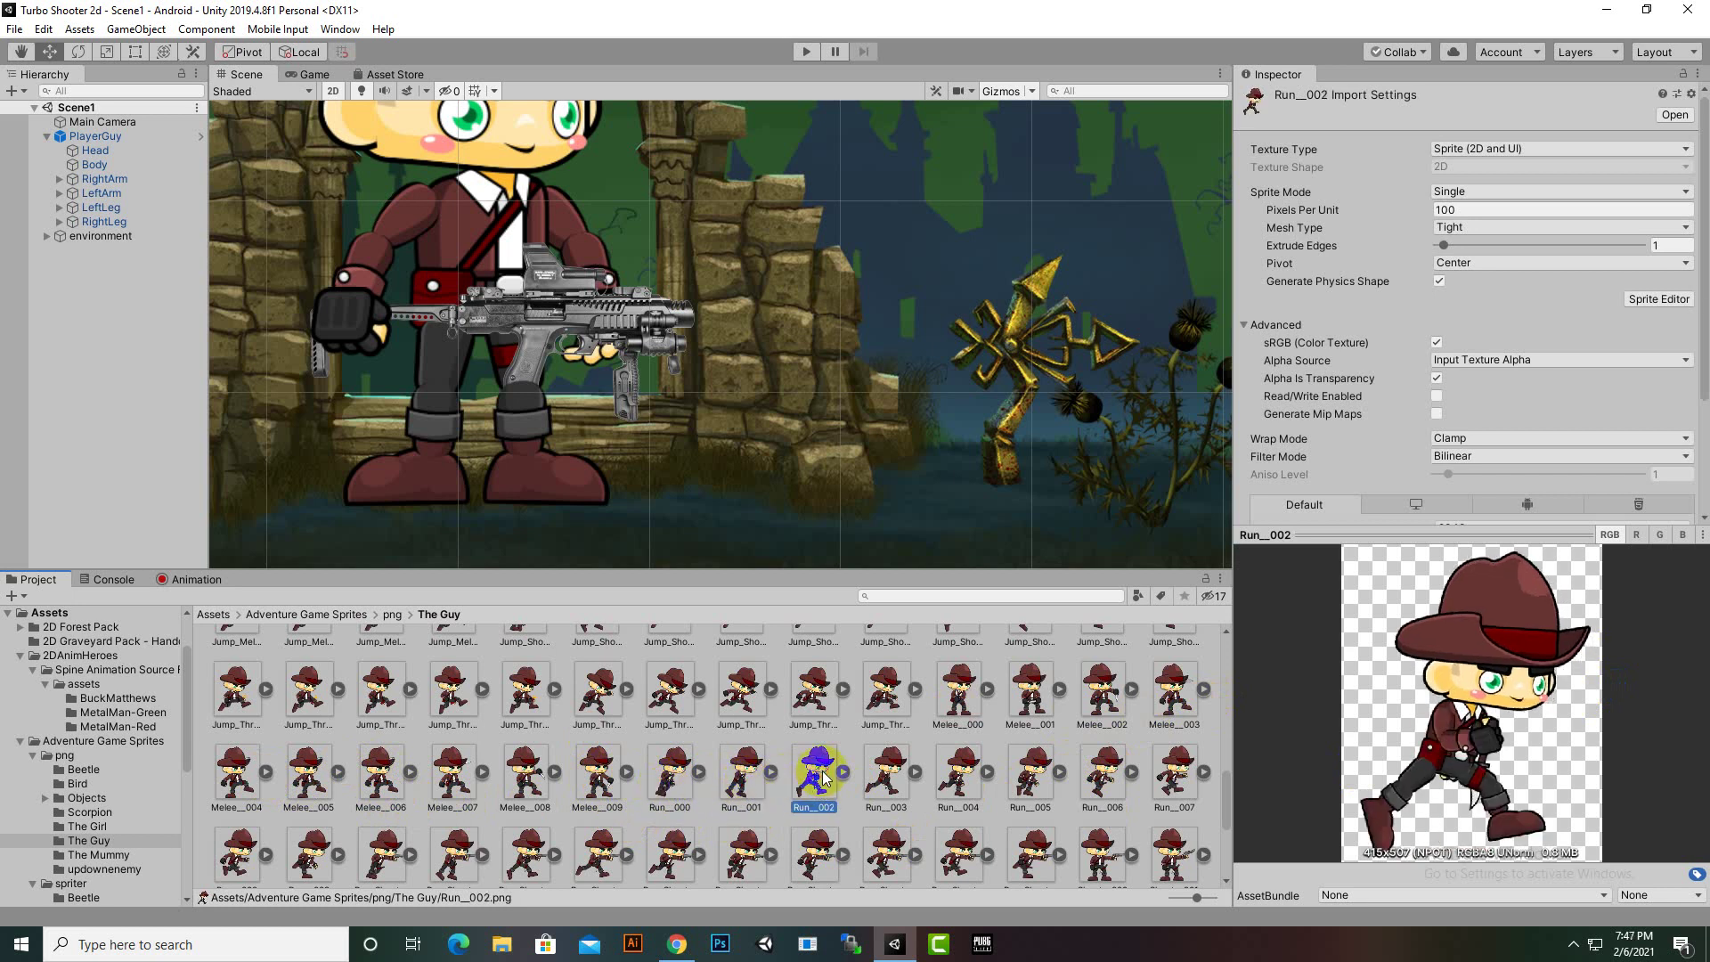
pyautogui.click(888, 771)
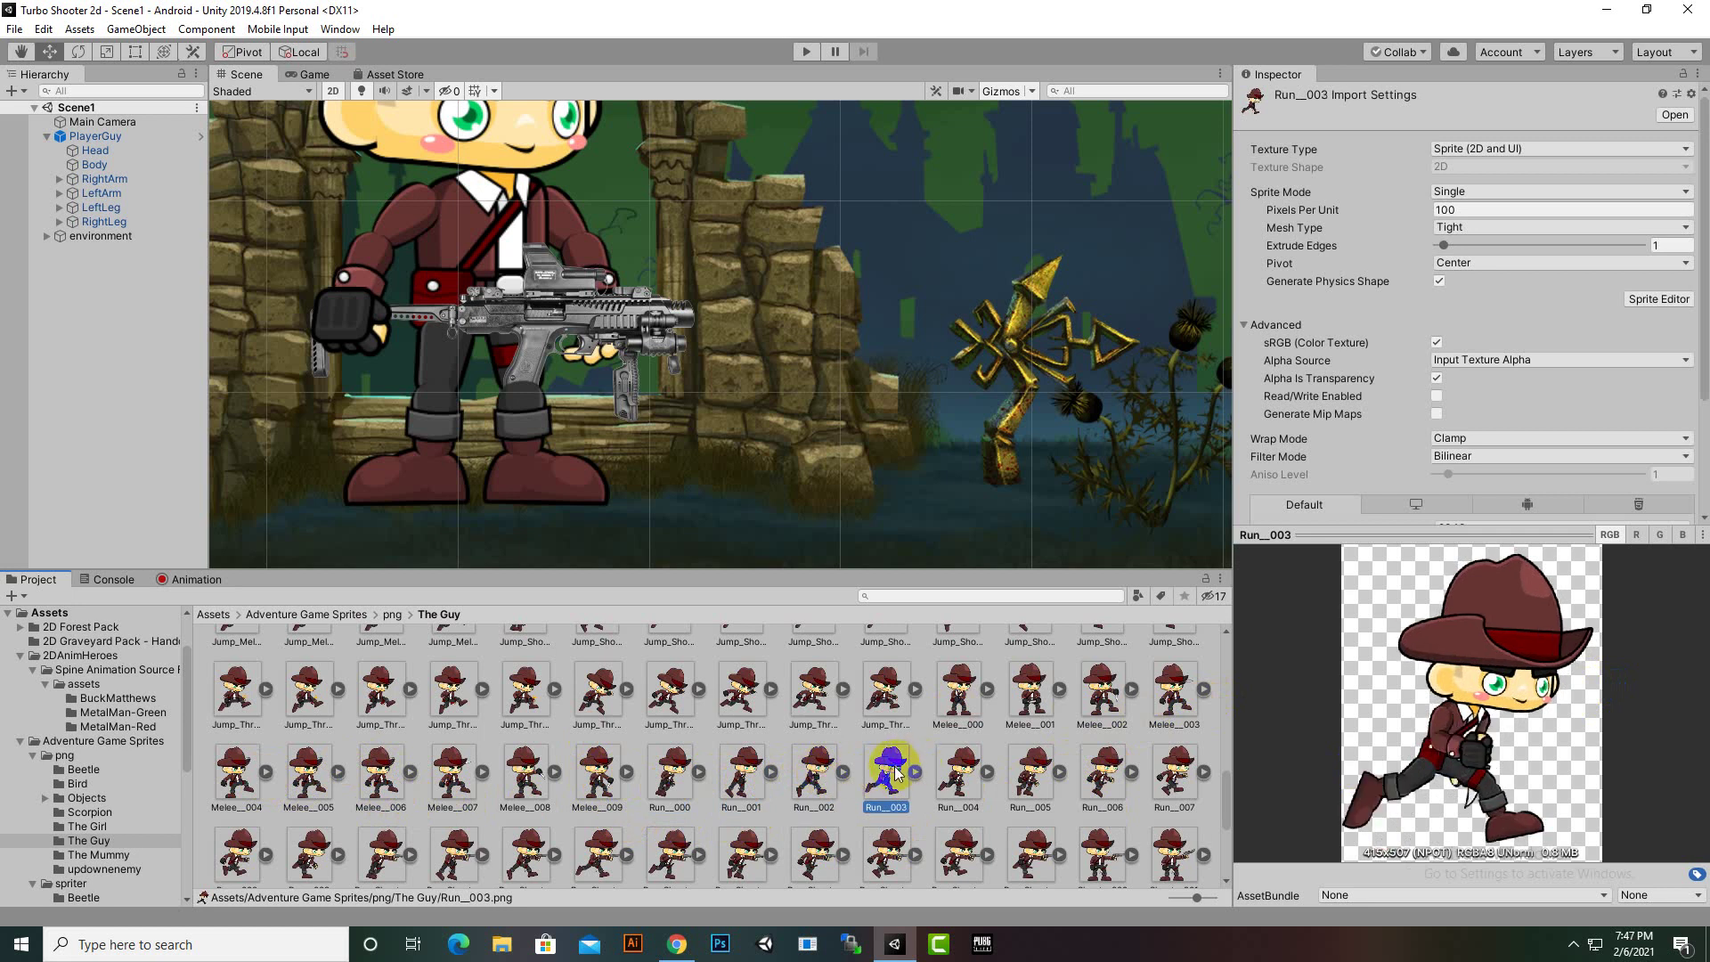
pyautogui.click(951, 774)
pyautogui.click(1035, 776)
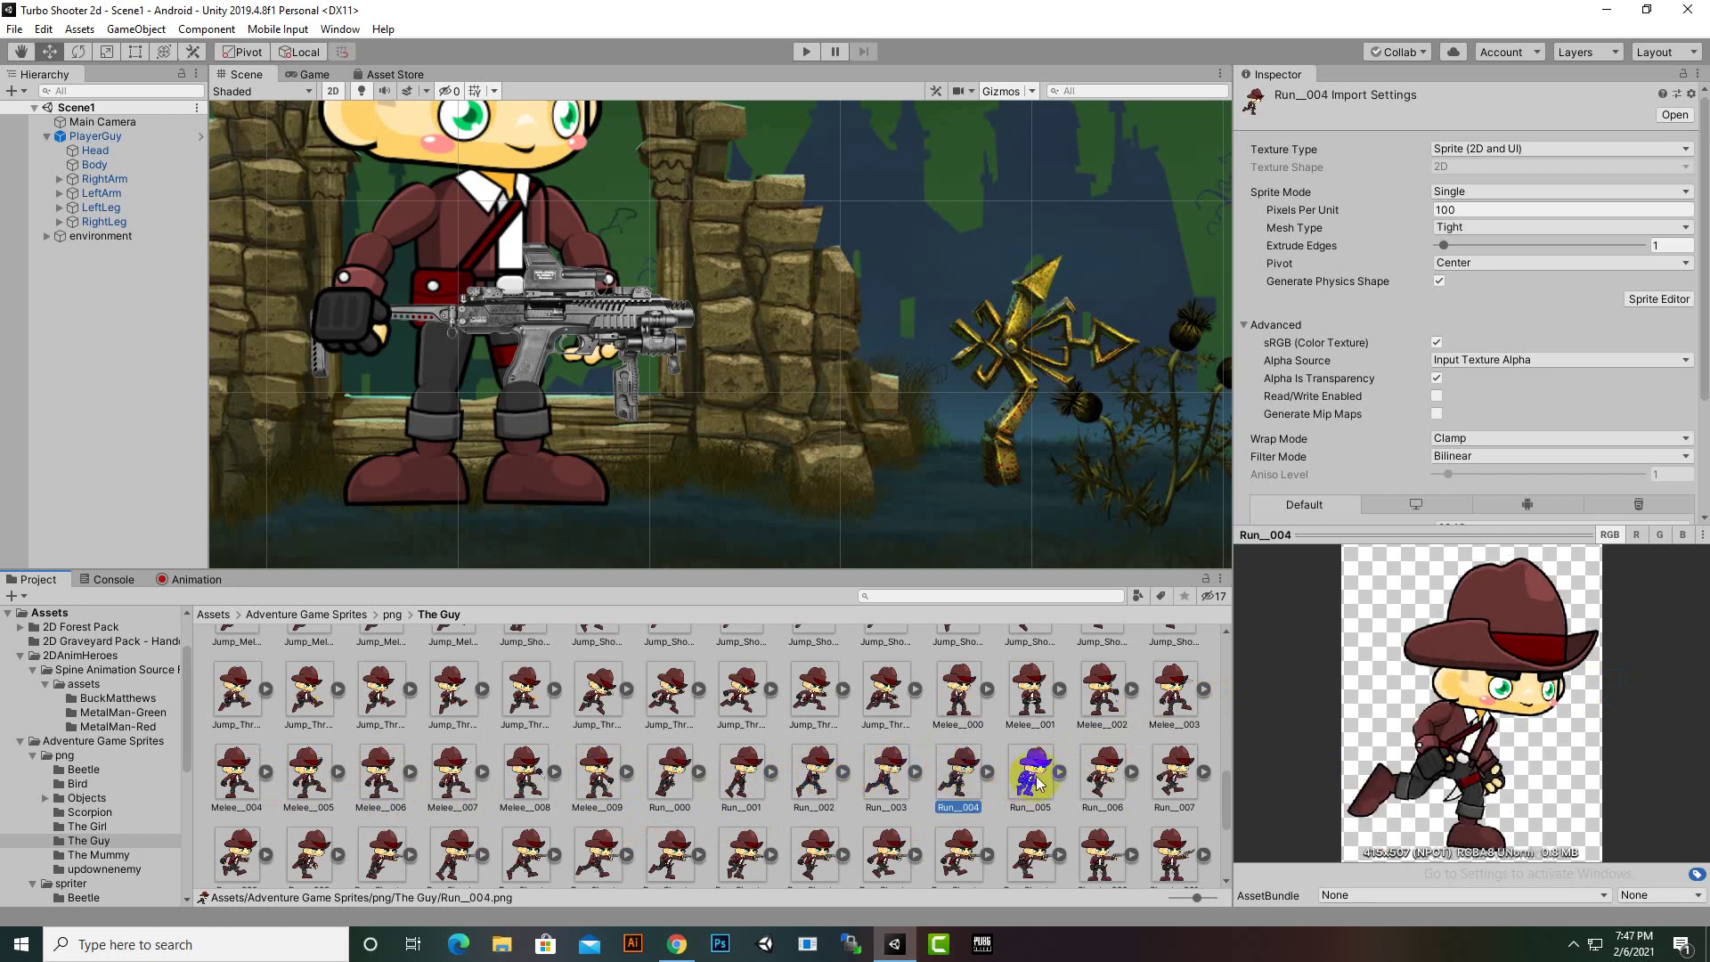
pyautogui.click(1101, 777)
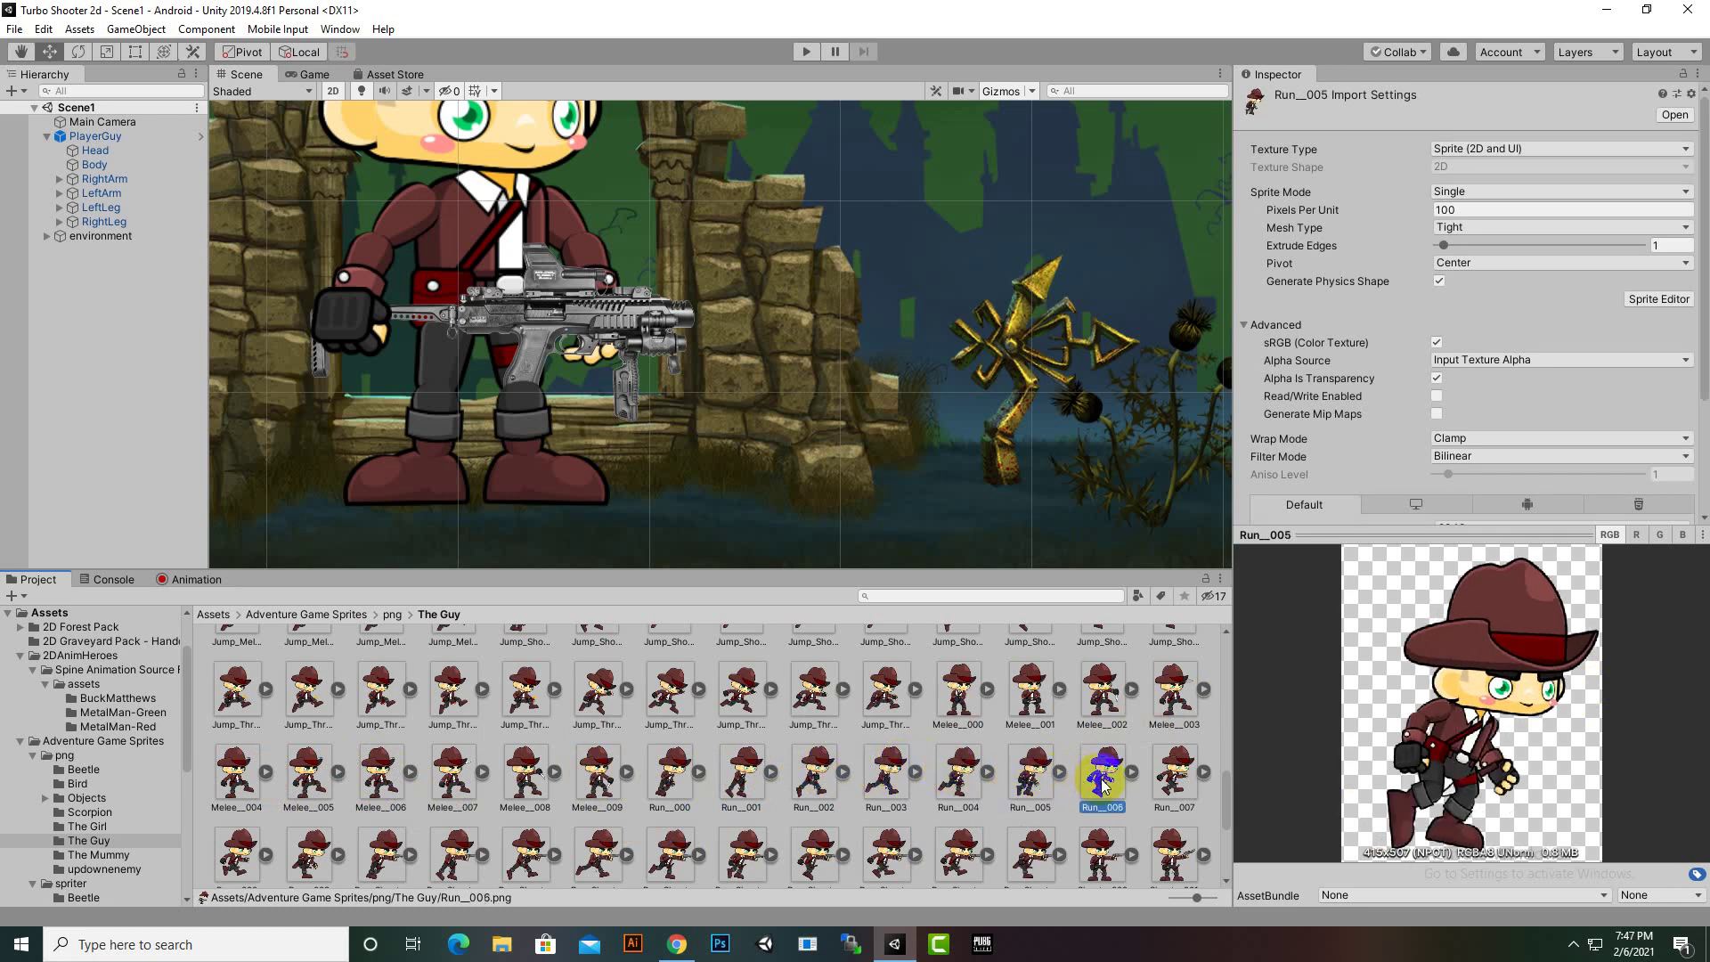
pyautogui.click(1162, 784)
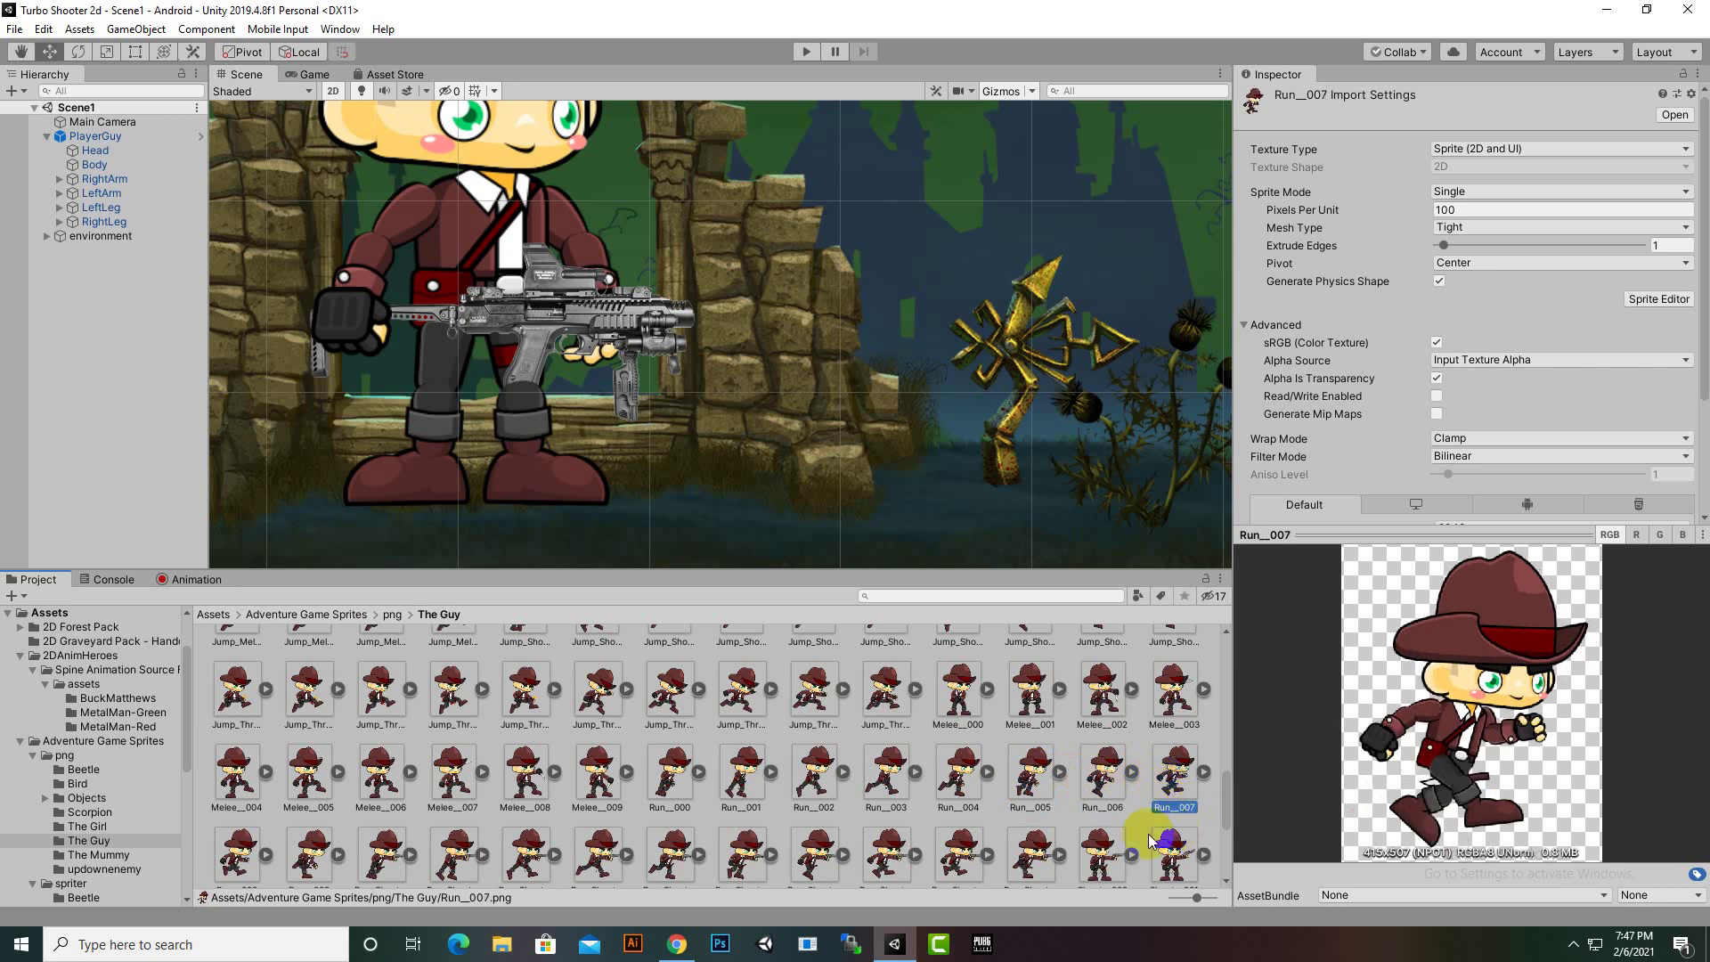
pyautogui.click(298, 880)
pyautogui.click(230, 868)
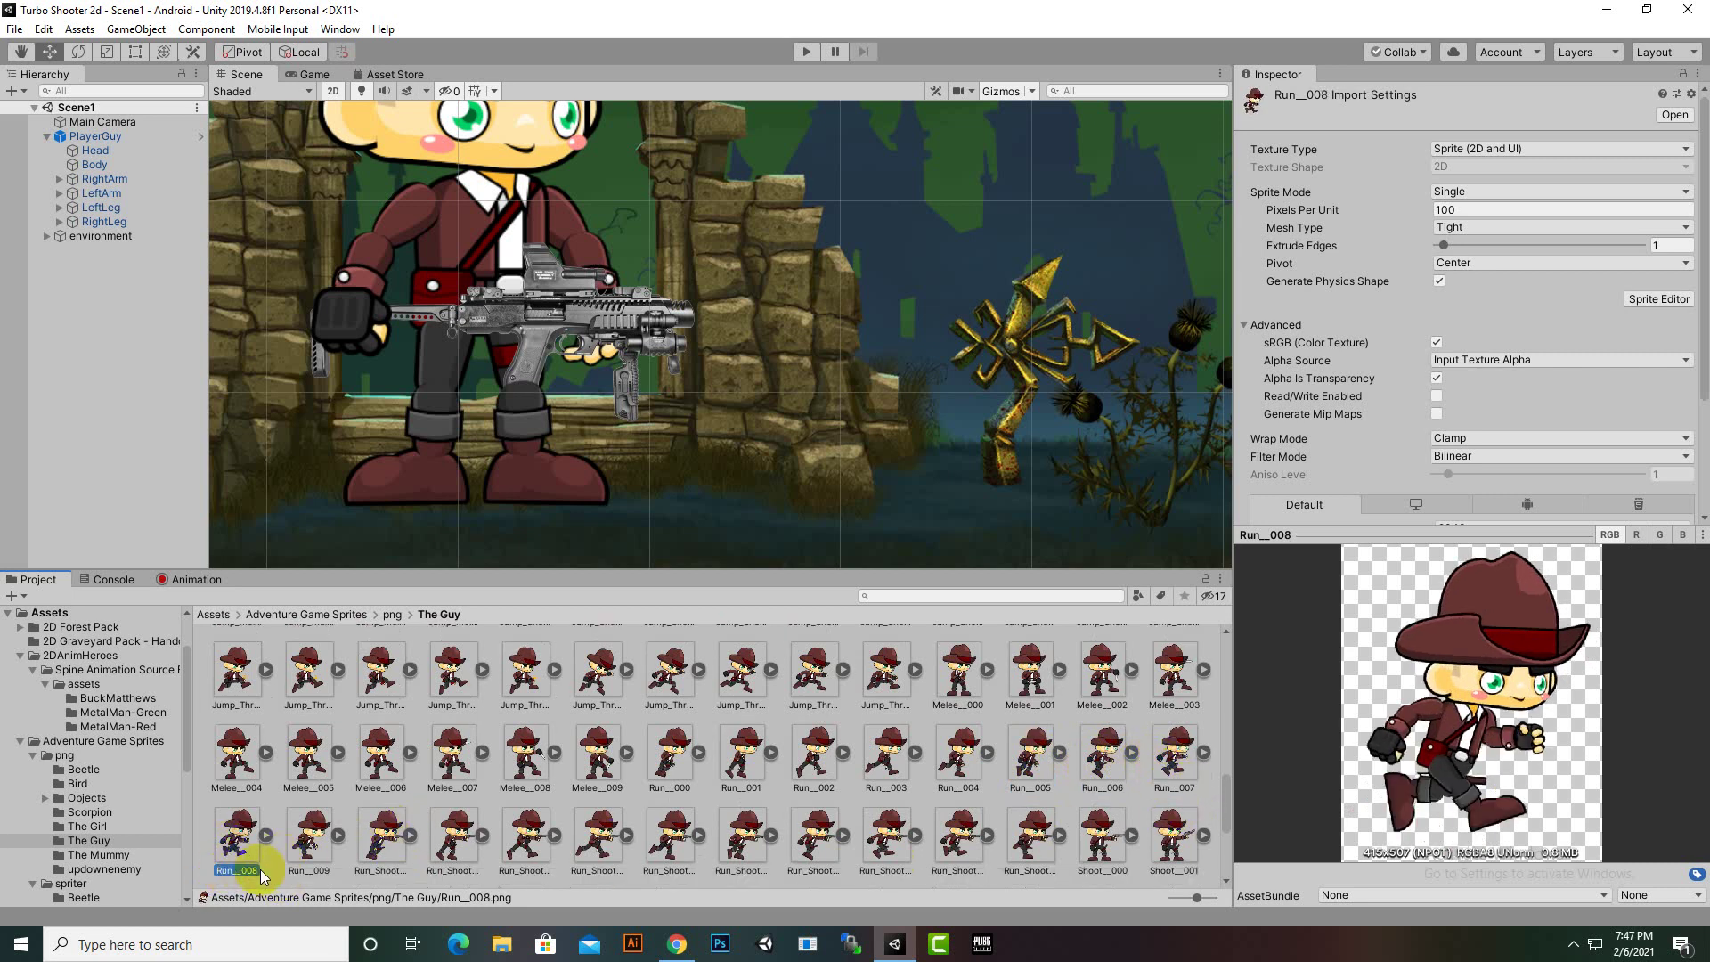
pyautogui.click(296, 864)
# Compare the leg poses in sprites Run_Shoot__001, Run_Shoot__002 and Run_Shoot__003
pyautogui.click(434, 856)
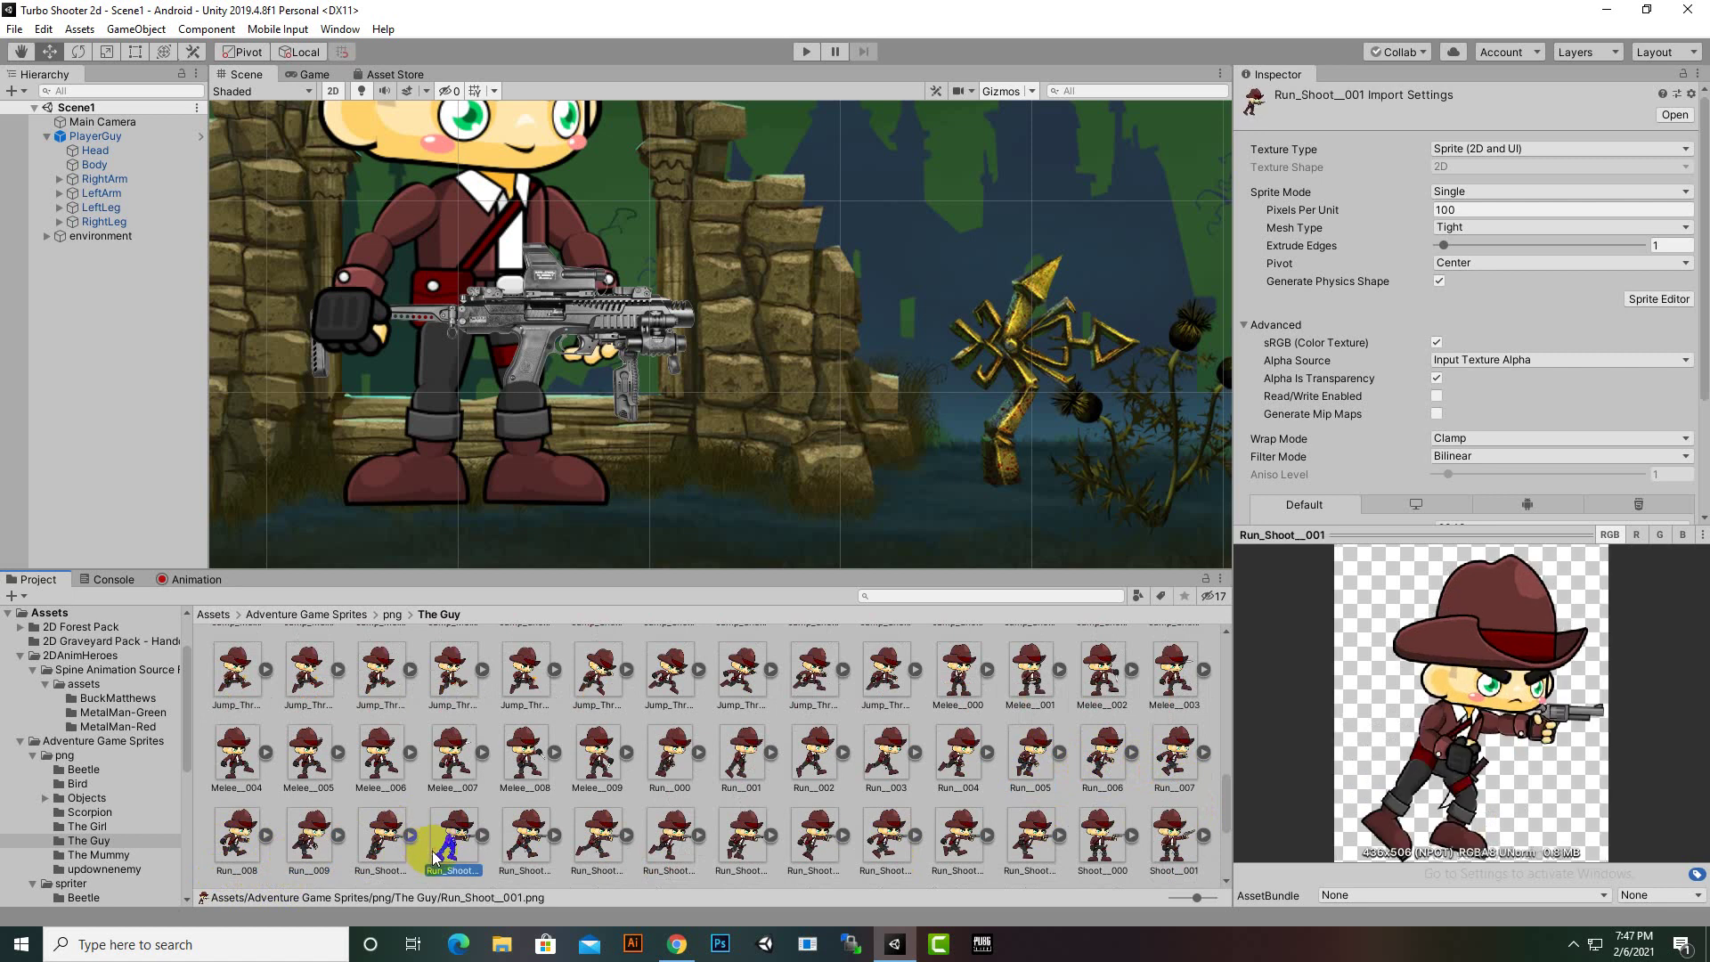
pyautogui.click(524, 846)
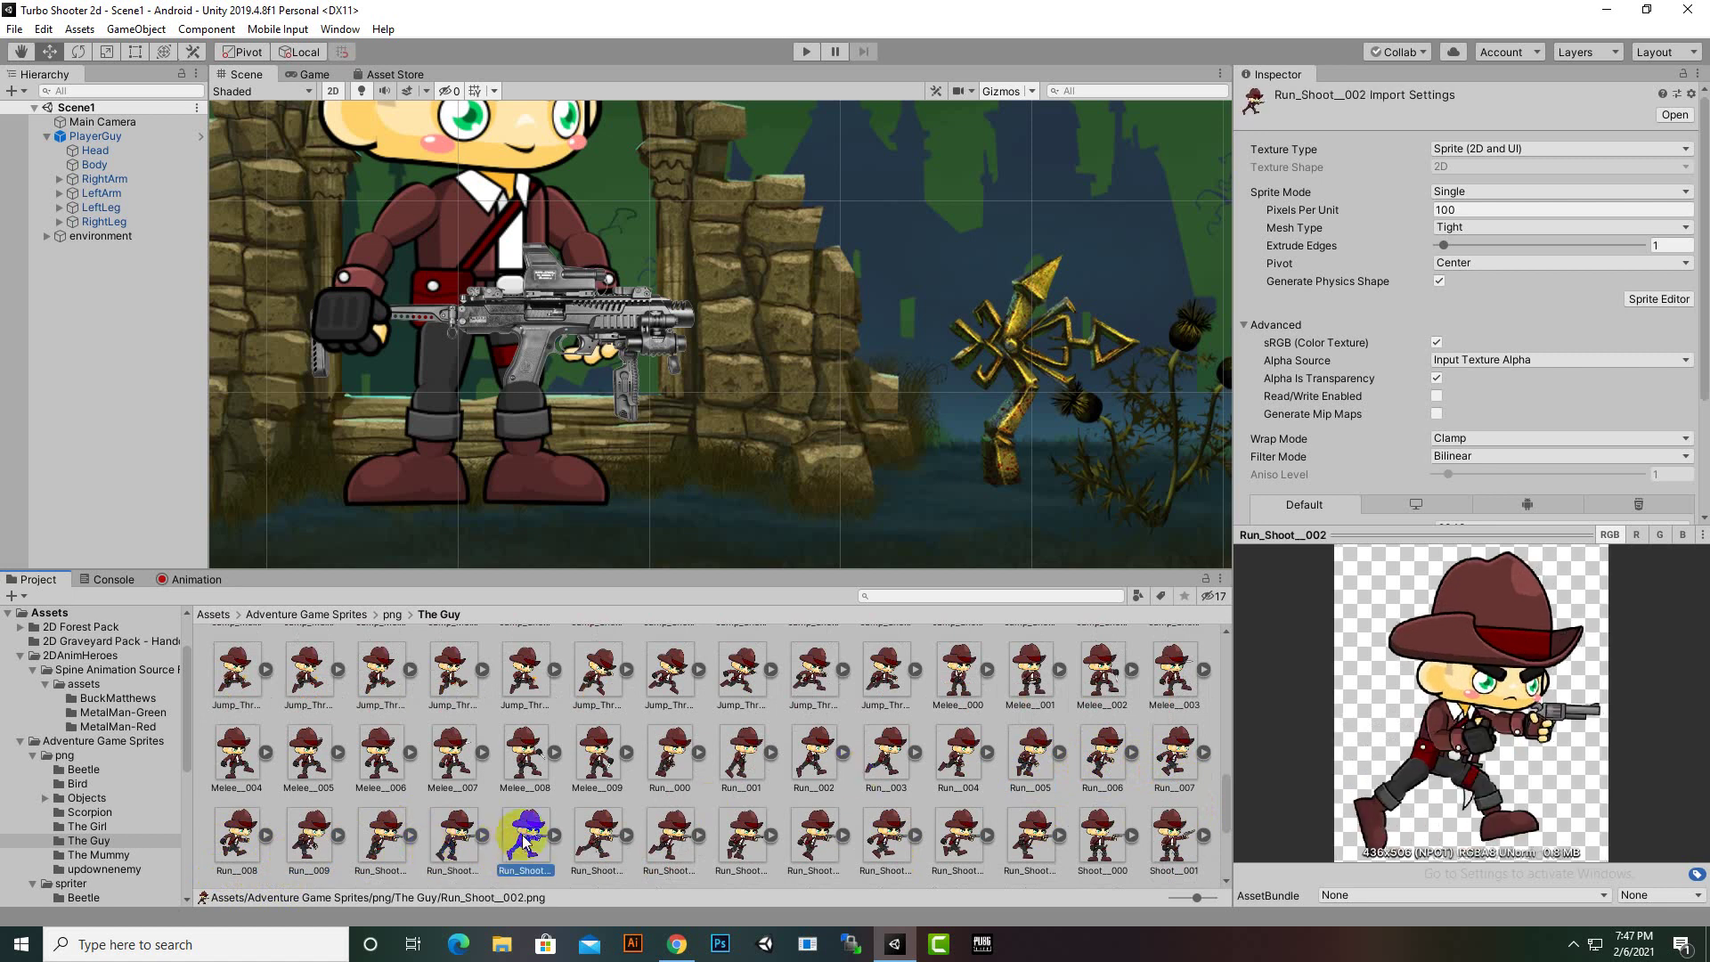
pyautogui.click(604, 842)
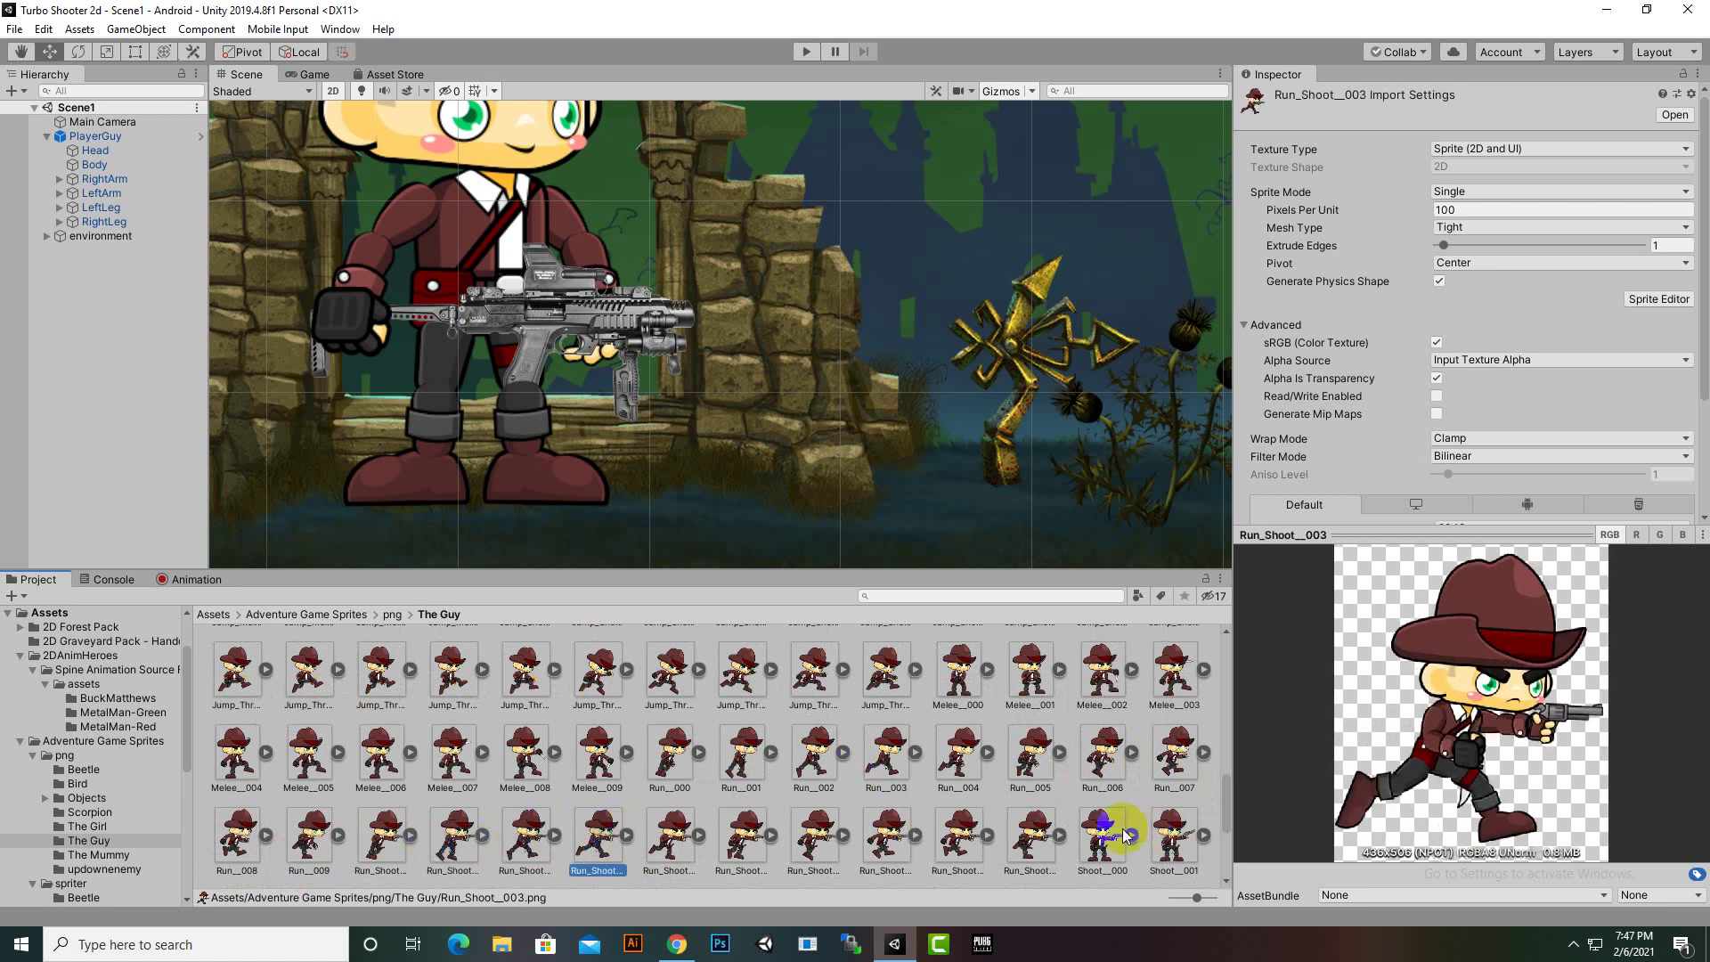
pyautogui.click(392, 851)
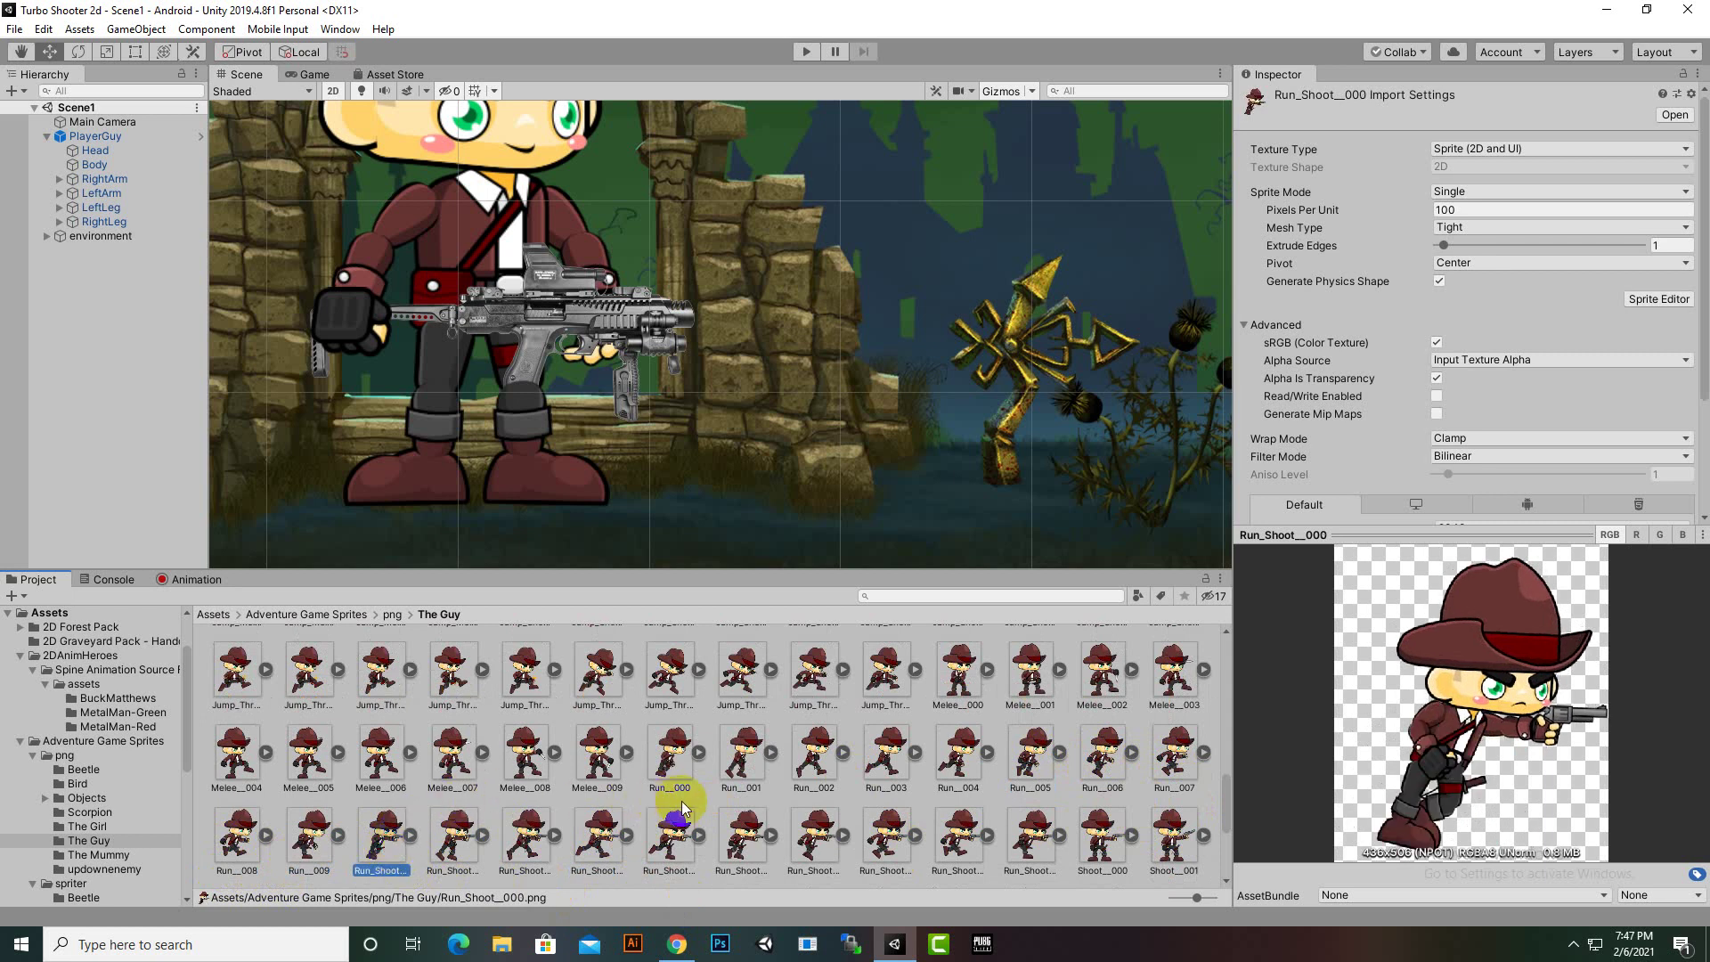
pyautogui.scroll(-2, 692, 798)
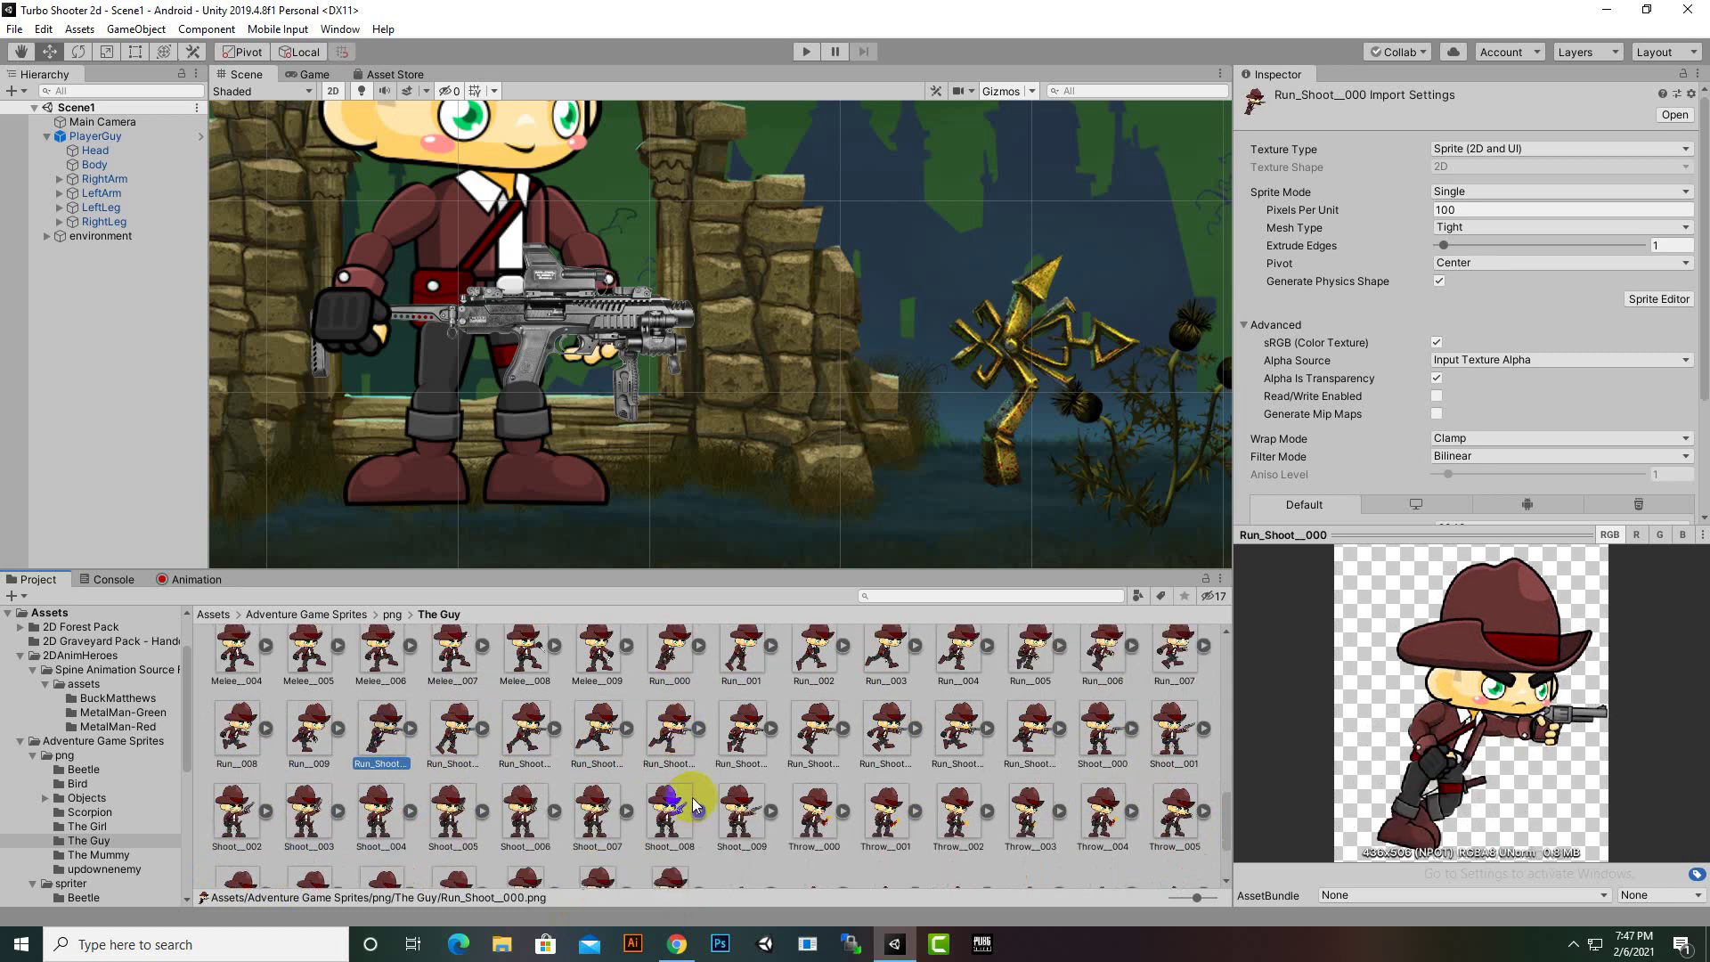
pyautogui.keyDown('shift'); pyautogui.click(1029, 735); pyautogui.keyUp('shift')
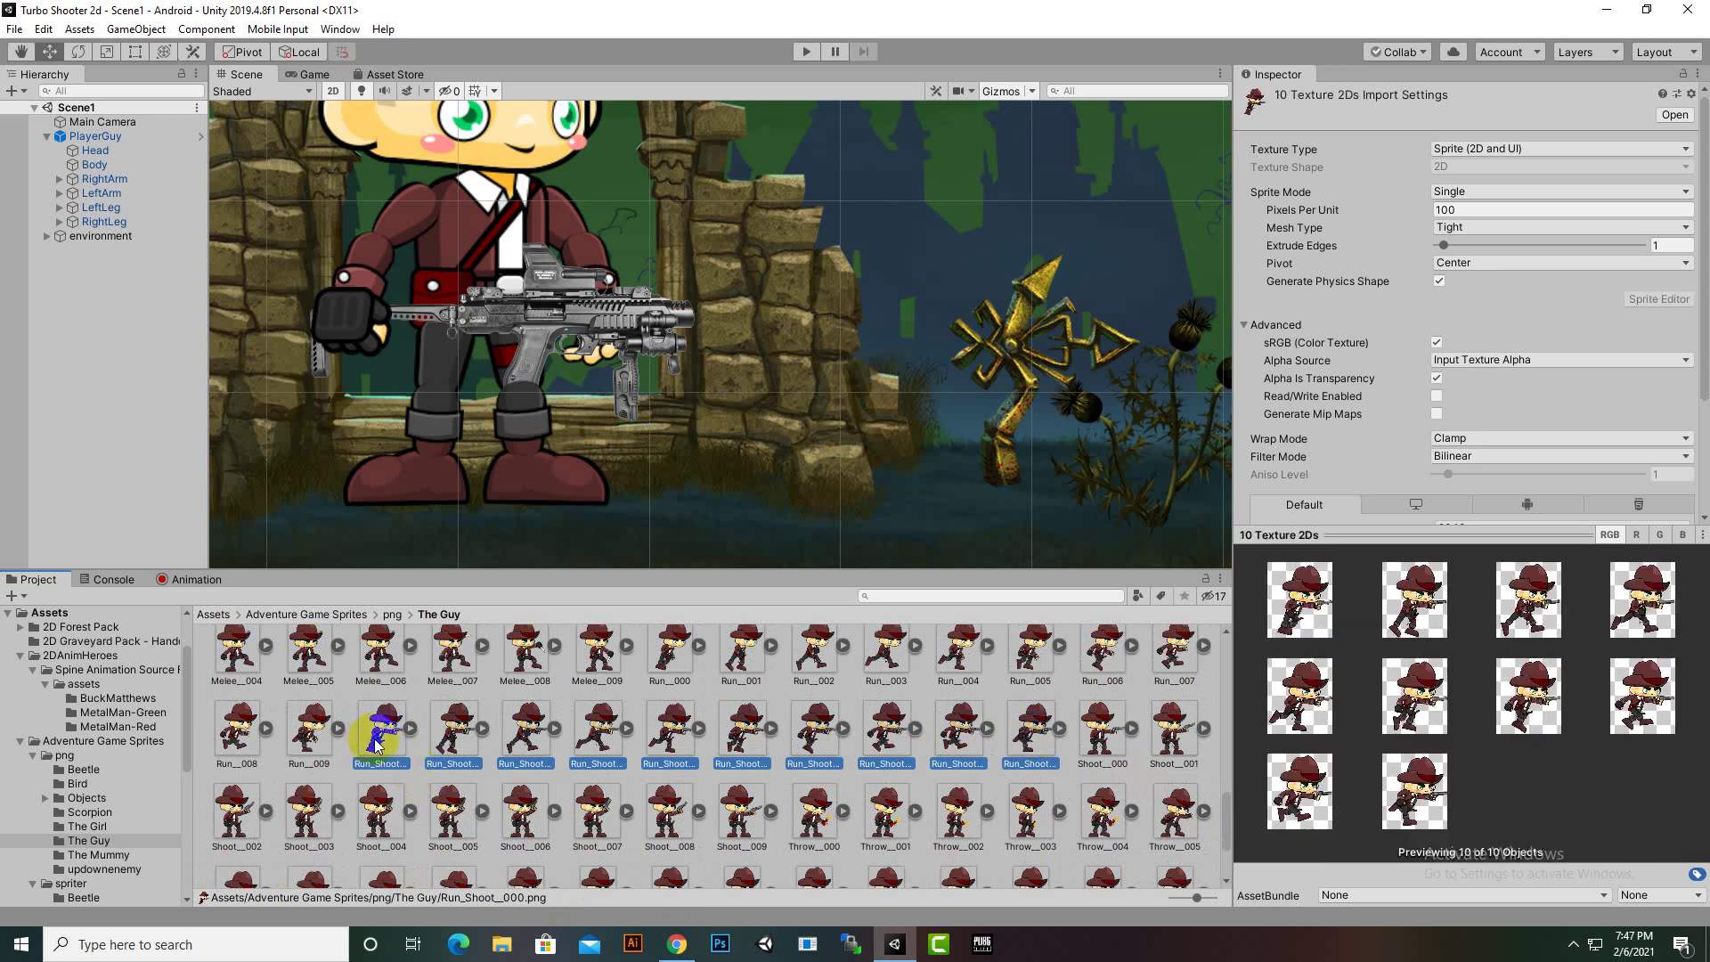
pyautogui.moveTo(374, 739); pyautogui.dragTo(831, 338)
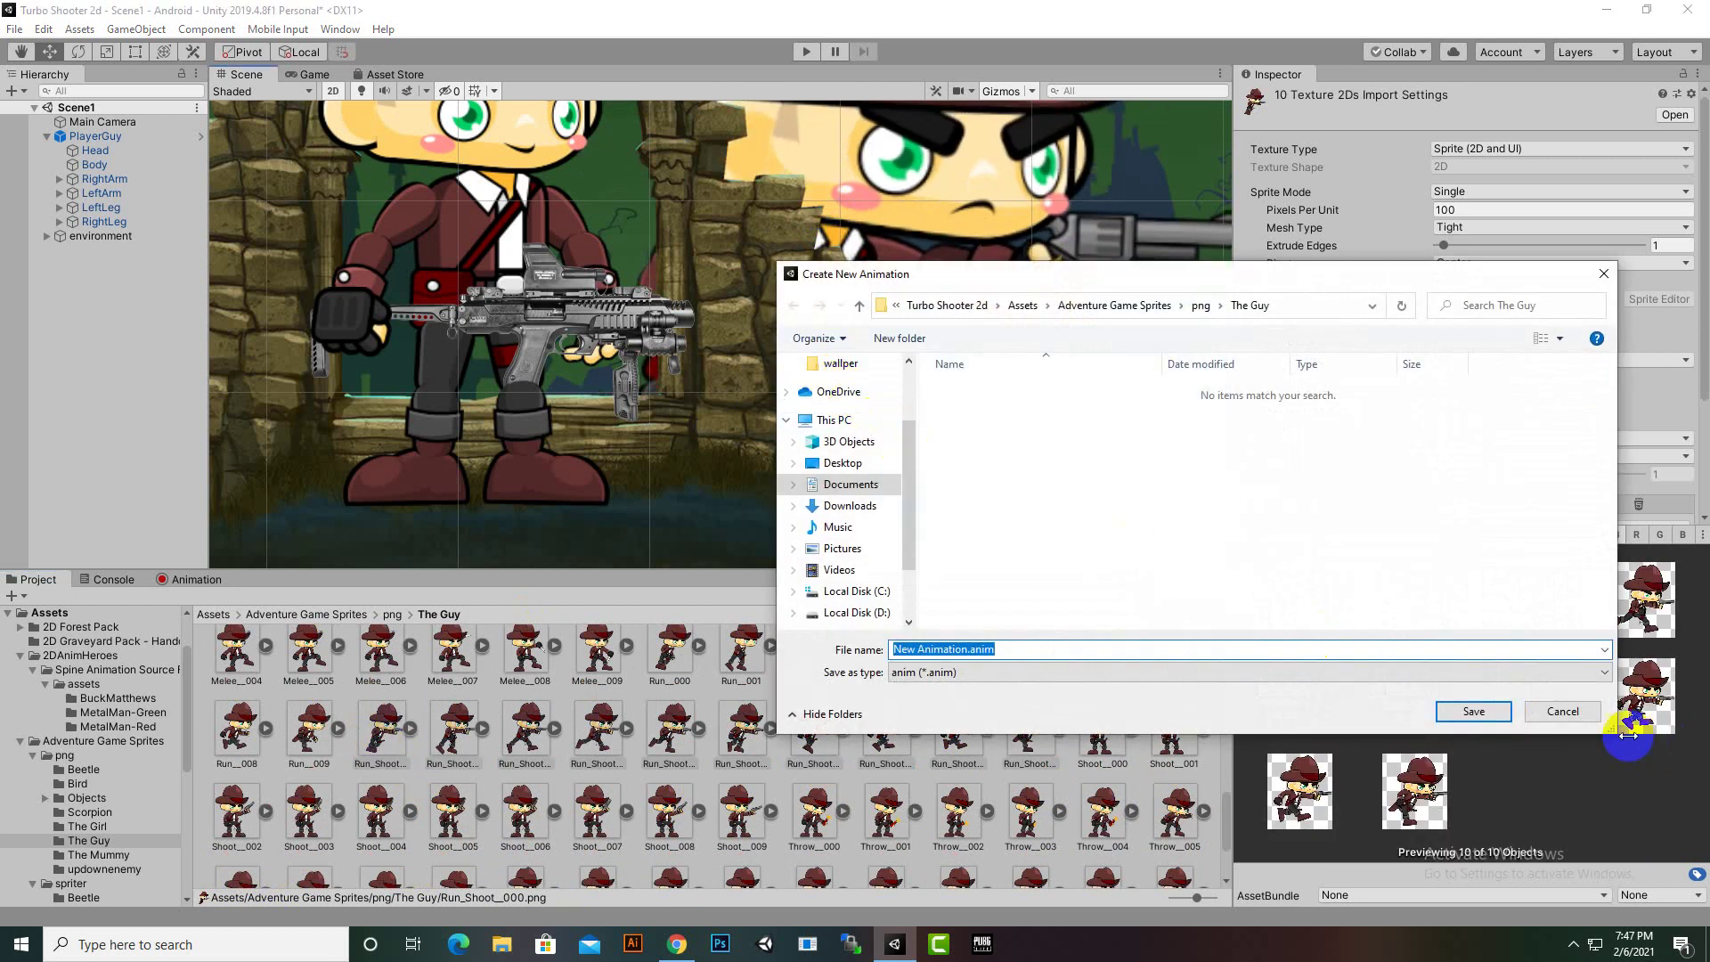
# Tilt the whole PlayerGuy forward at frame 0 of runAnimation by rotating it to about -7.2 on Z
pyautogui.scroll(-8, 871, 393)
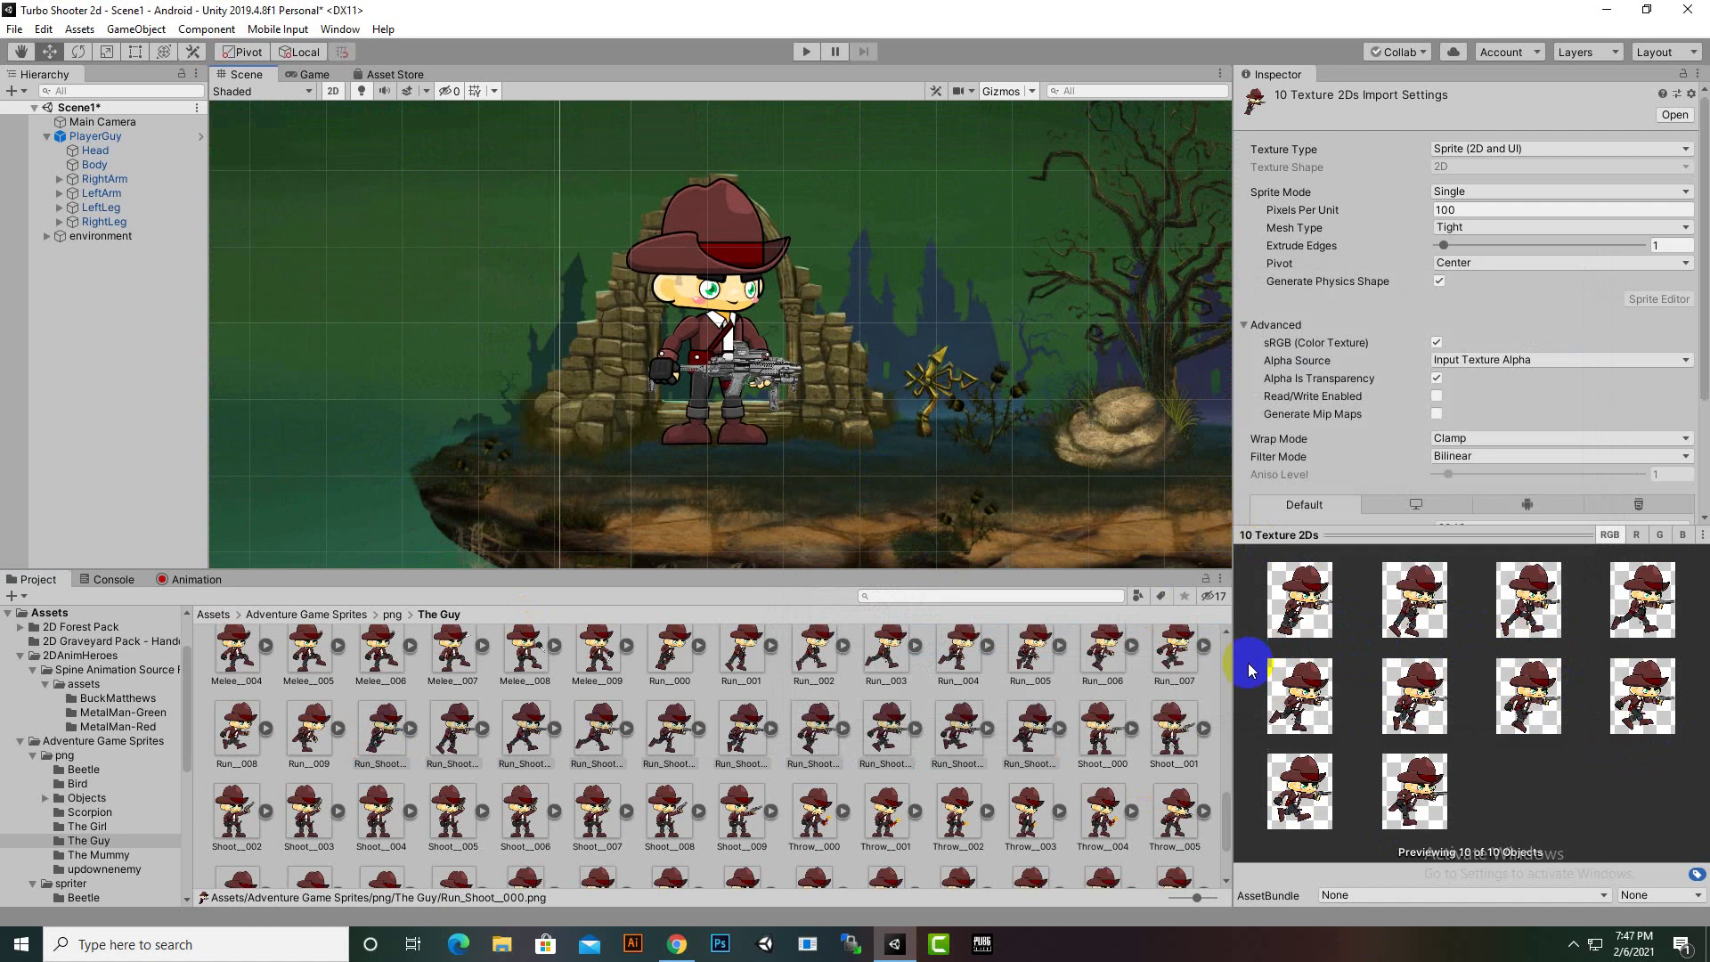
pyautogui.click(727, 301)
pyautogui.click(187, 581)
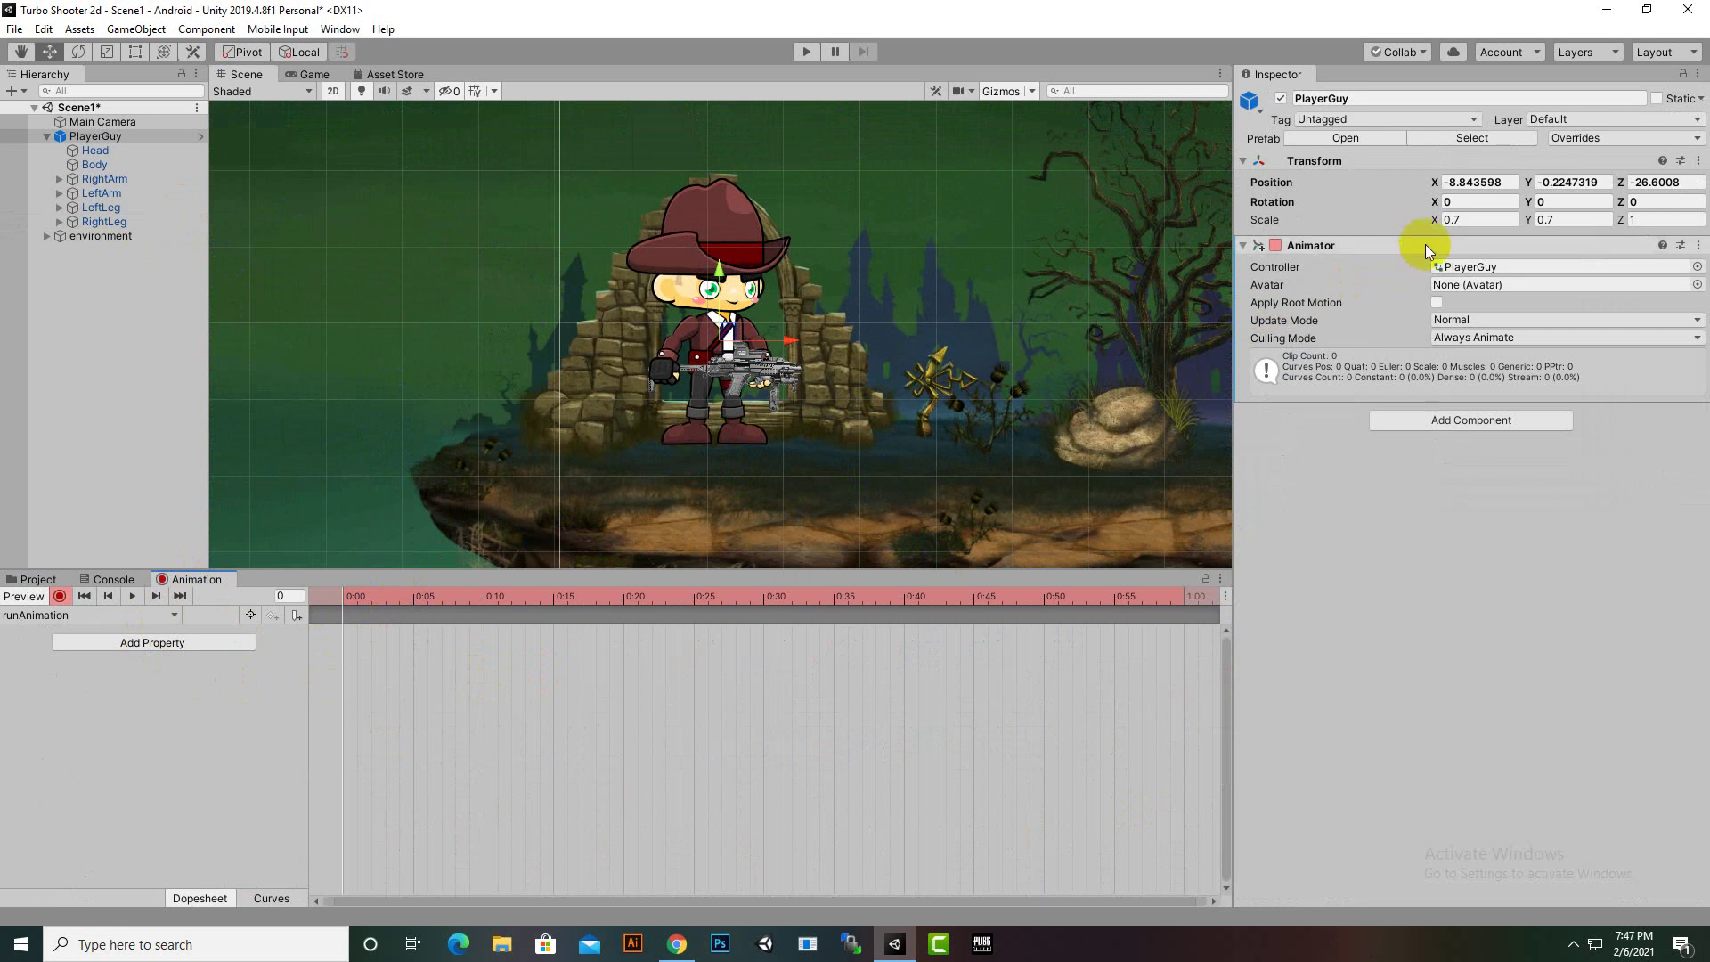
pyautogui.click(78, 52)
pyautogui.moveTo(774, 299); pyautogui.dragTo(788, 315)
# Flip RightFoot at frame 0 to face the running direction by setting its Y rotation to -180
pyautogui.scroll(2, 659, 419)
pyautogui.scroll(3, 659, 419)
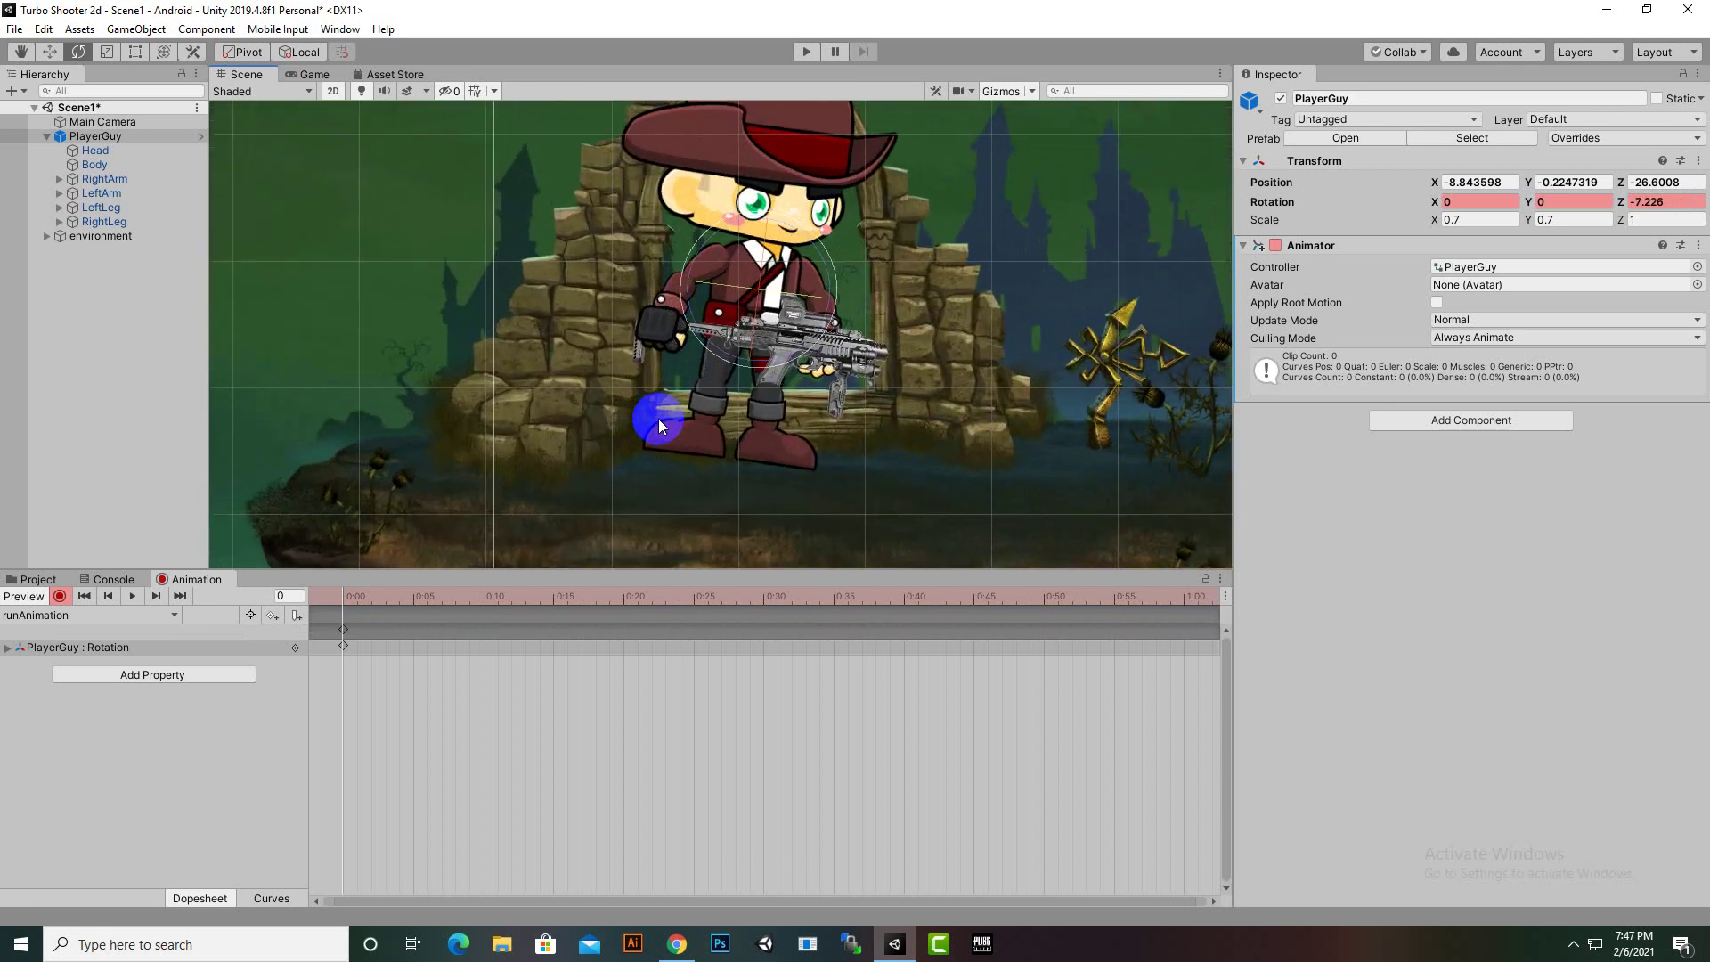
pyautogui.click(681, 434)
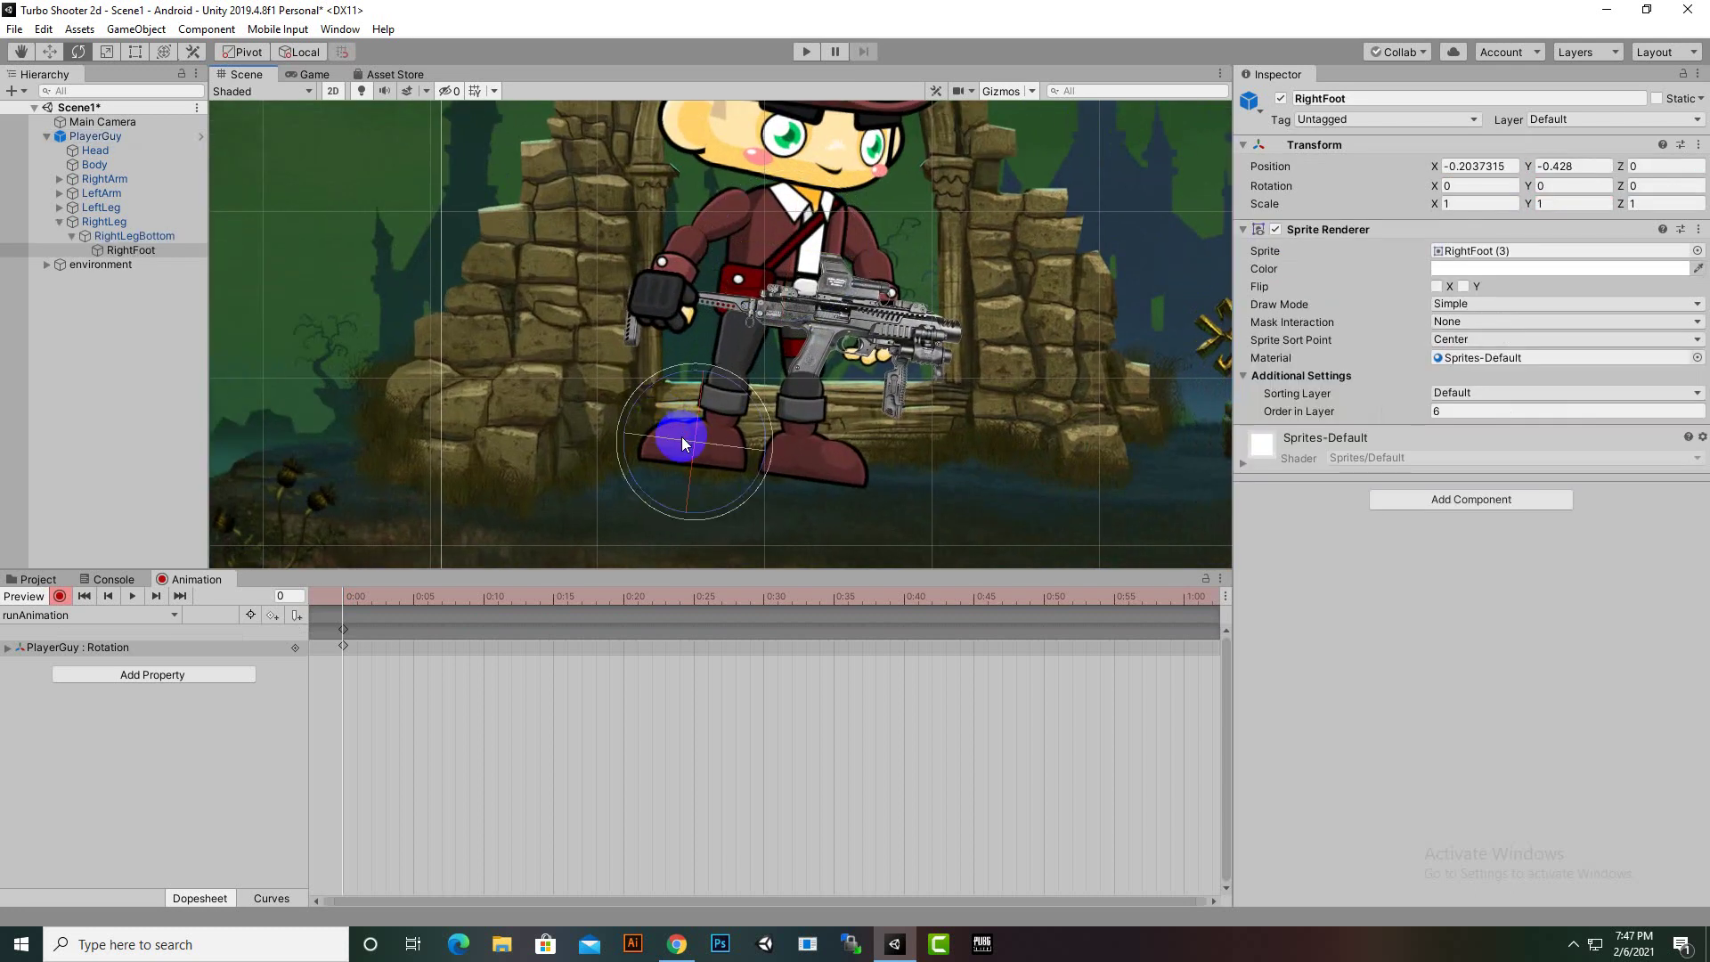
pyautogui.moveTo(663, 442); pyautogui.dragTo(1023, 470)
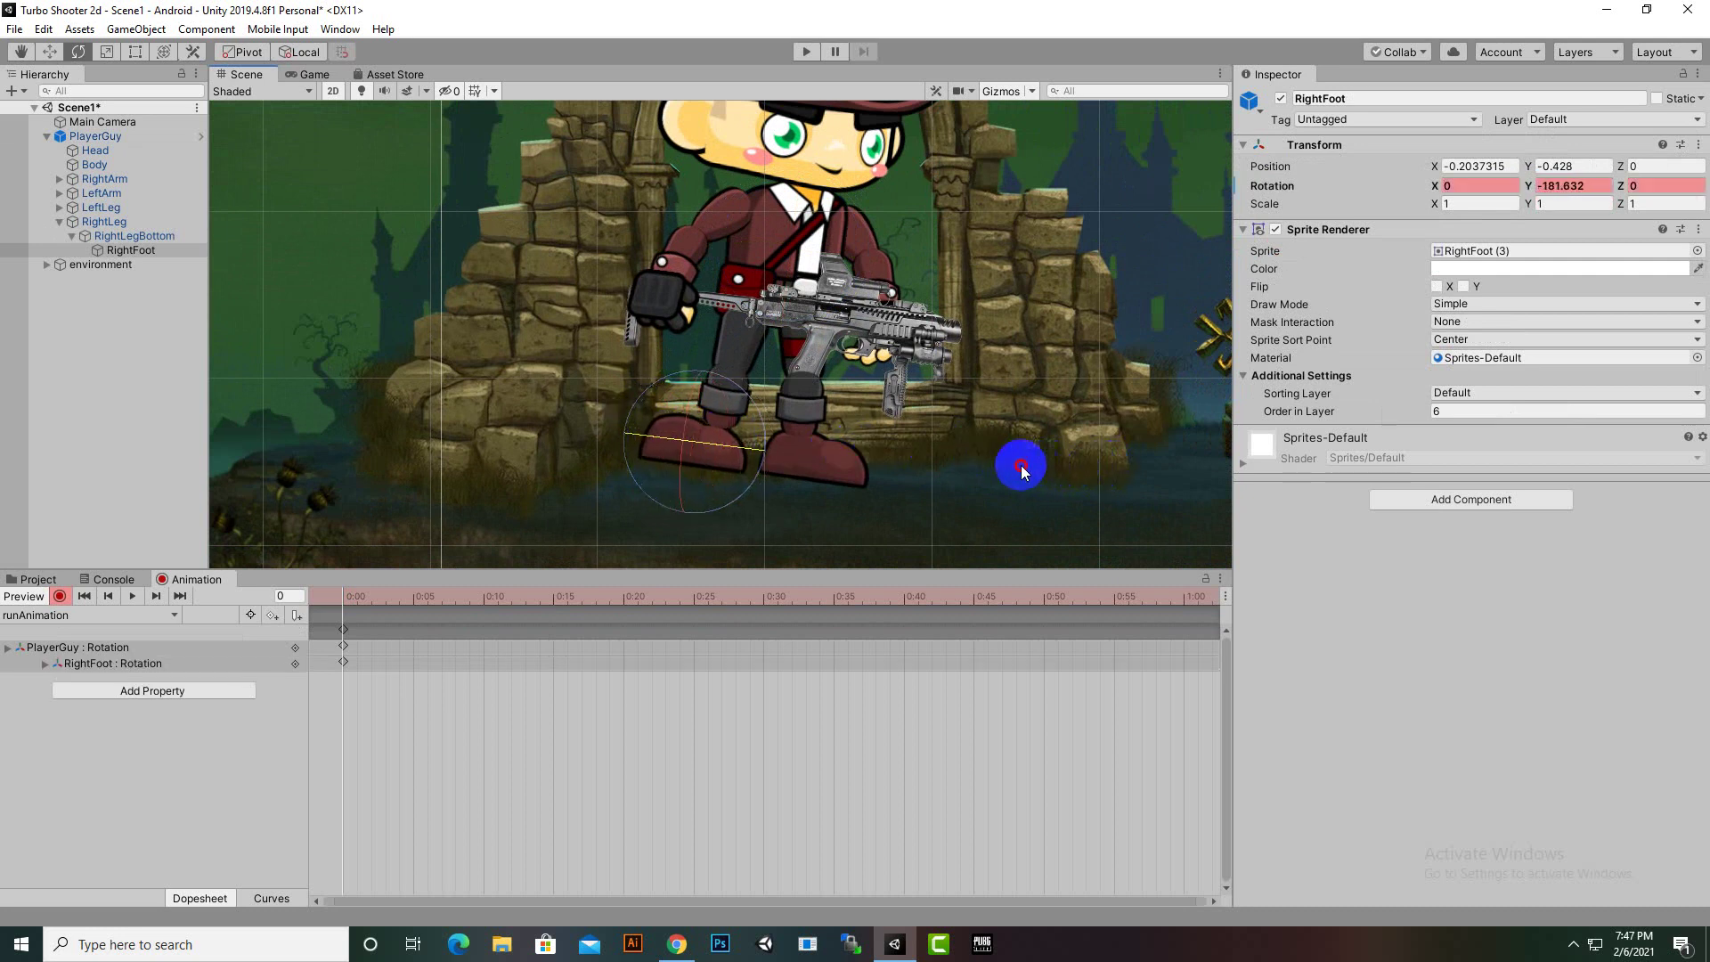
pyautogui.click(1550, 187)
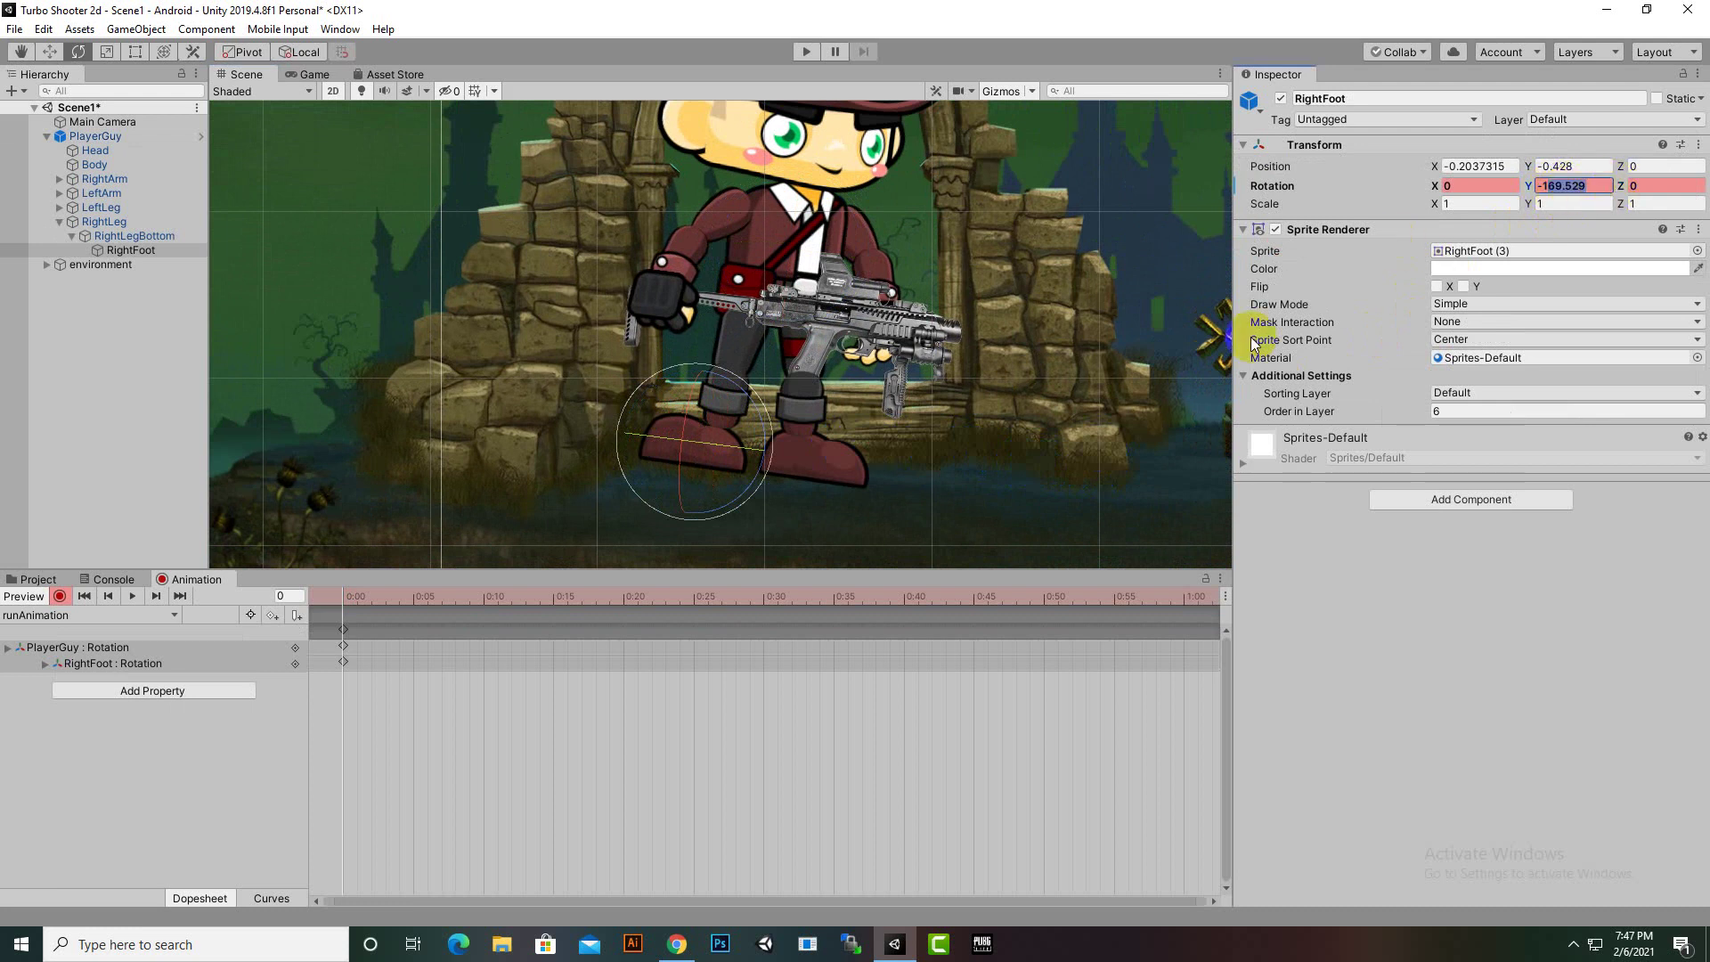
pyautogui.write('-180')
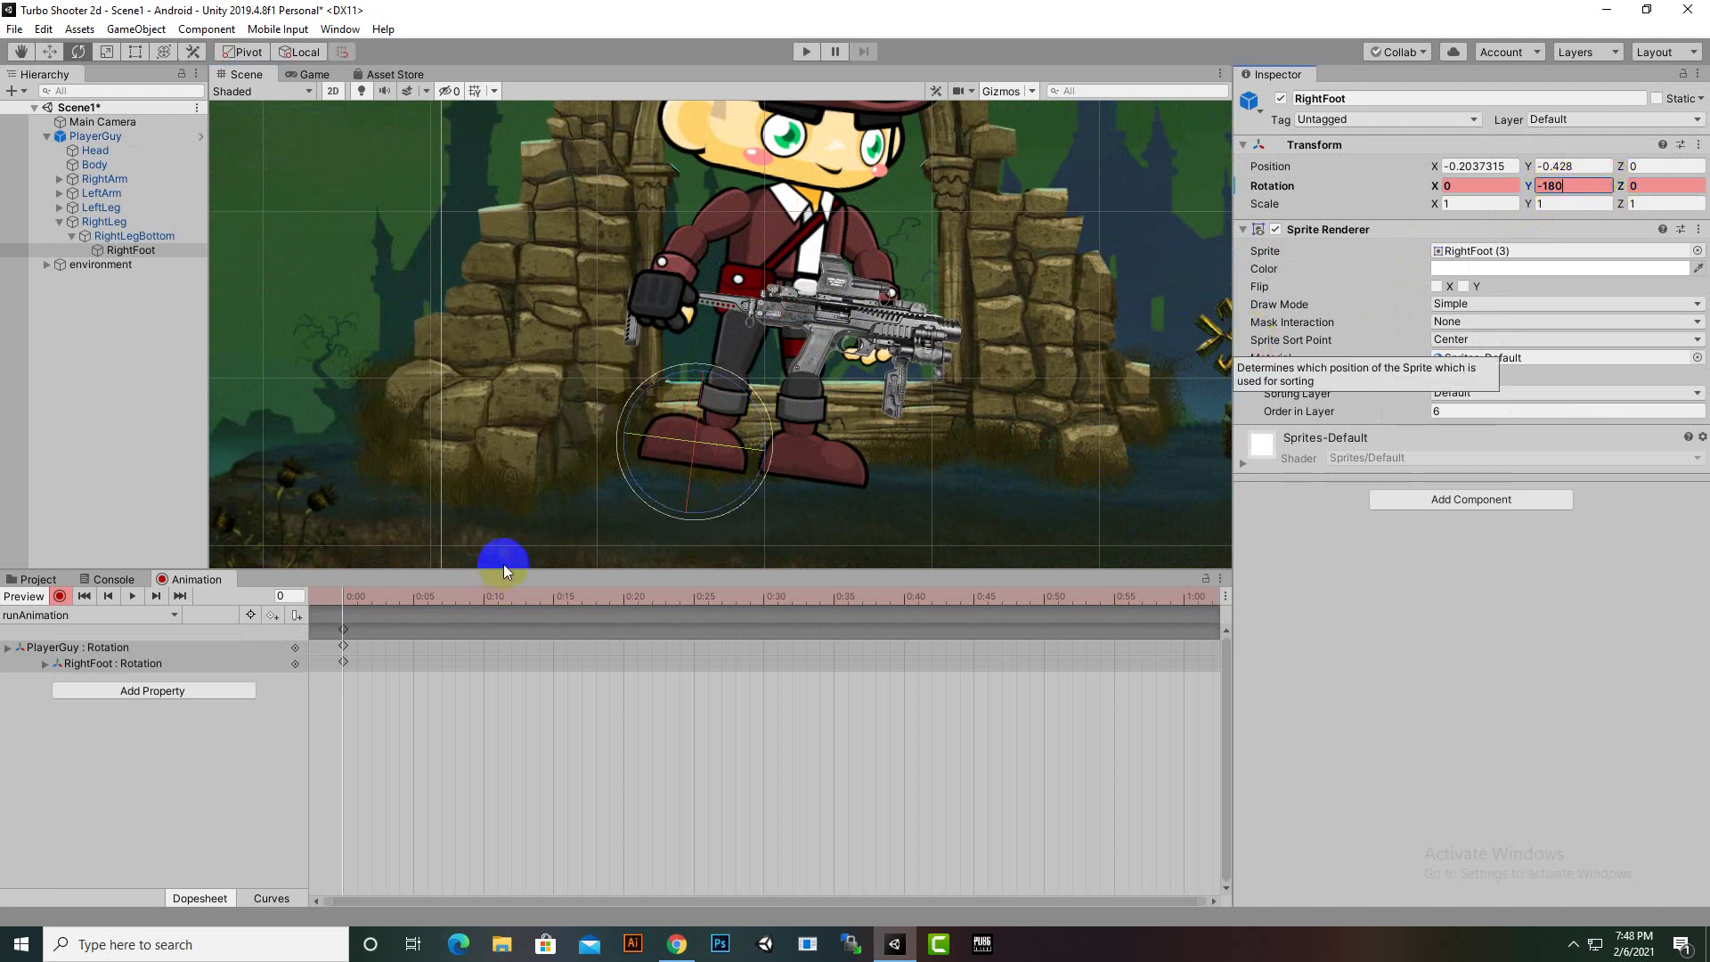
# Move the flipped RightFoot along its X axis to about 0.244 so it lines up under the right leg at frame 0
pyautogui.scroll(4, 755, 467)
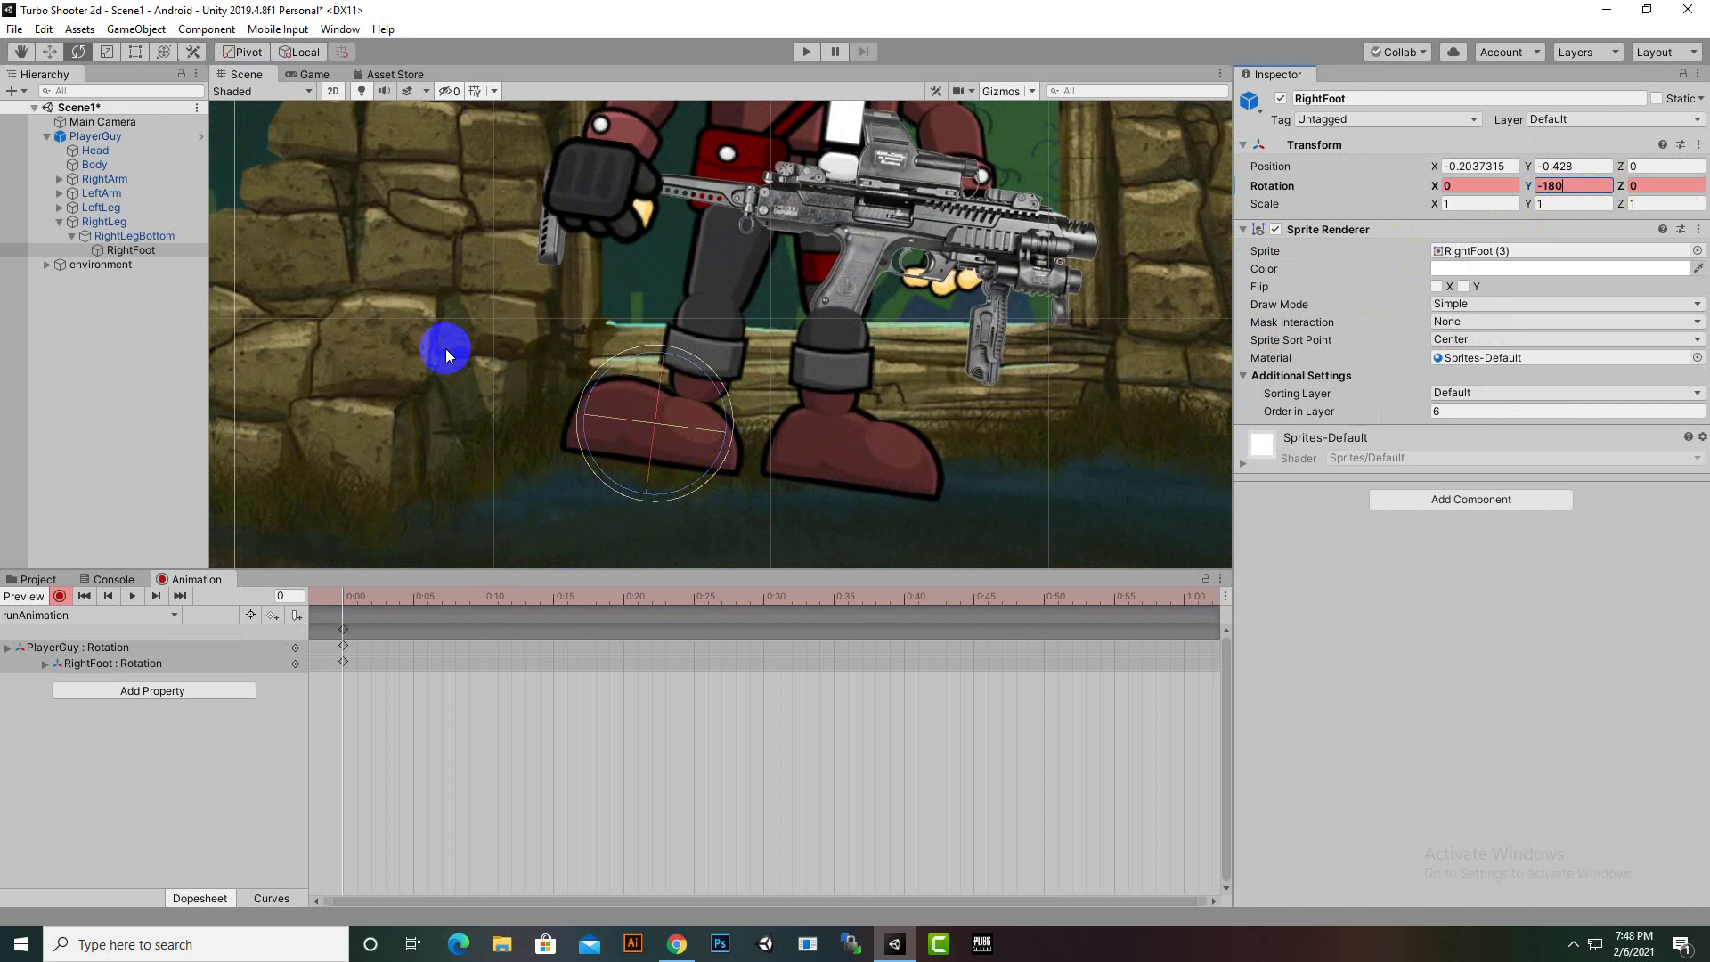
pyautogui.click(57, 53)
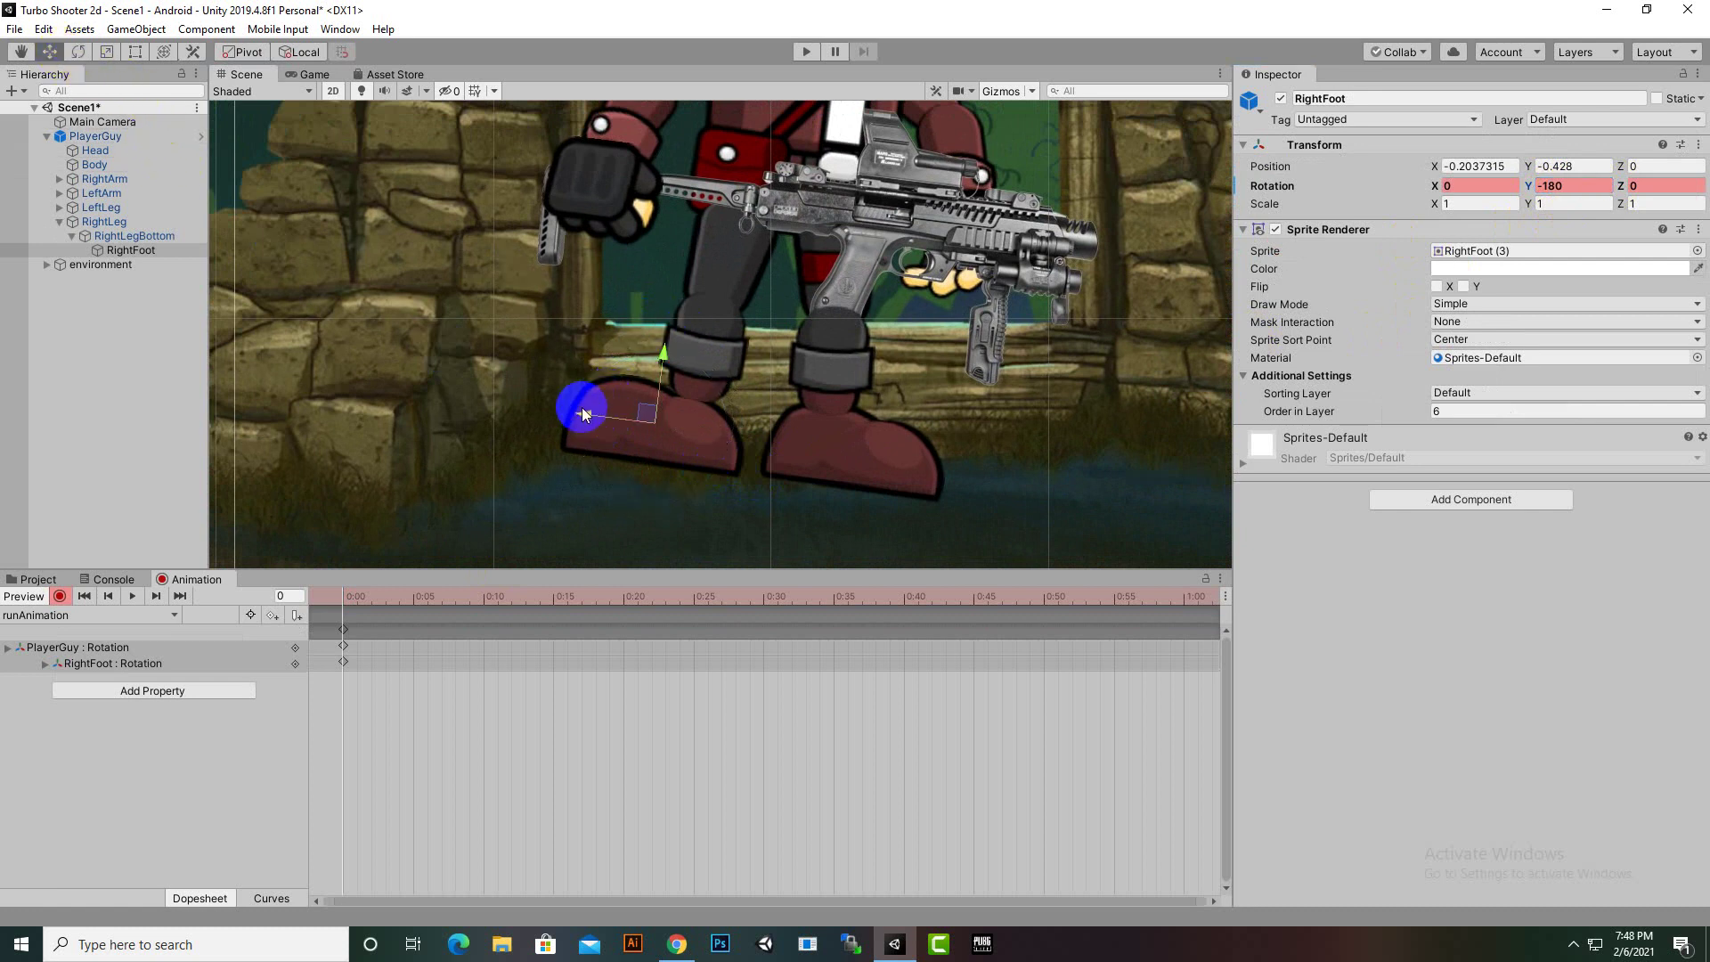
pyautogui.moveTo(584, 412); pyautogui.dragTo(666, 427)
pyautogui.scroll(-4, 721, 419)
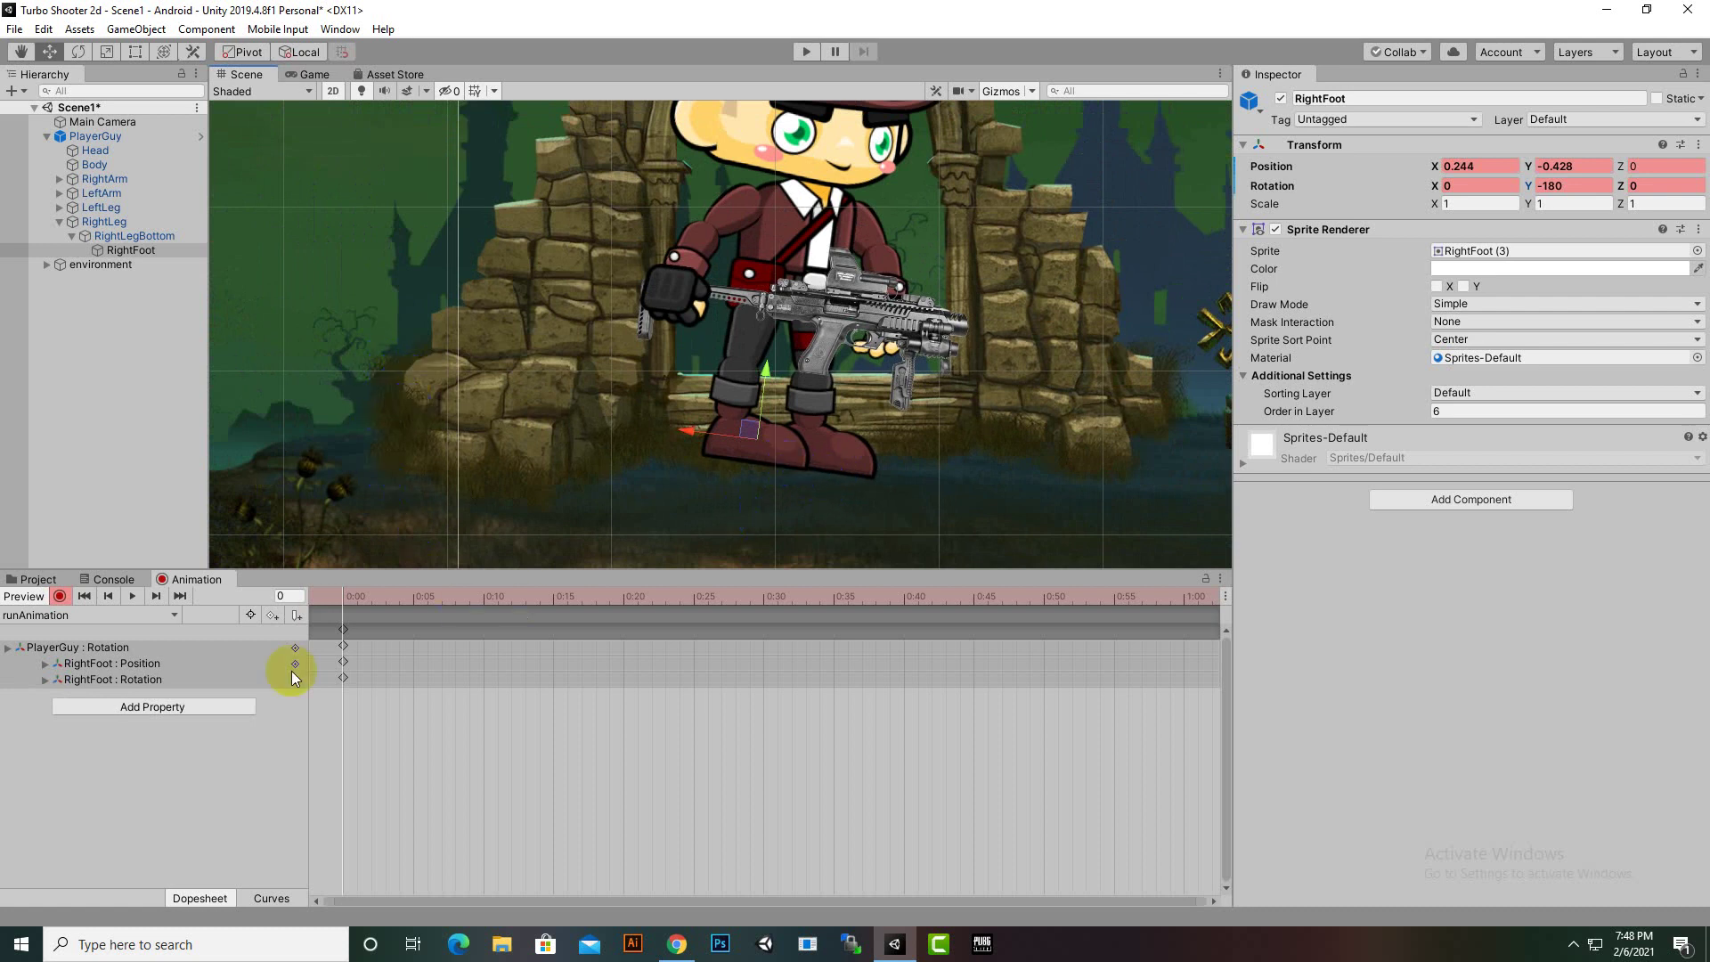
pyautogui.scroll(-3, 757, 366)
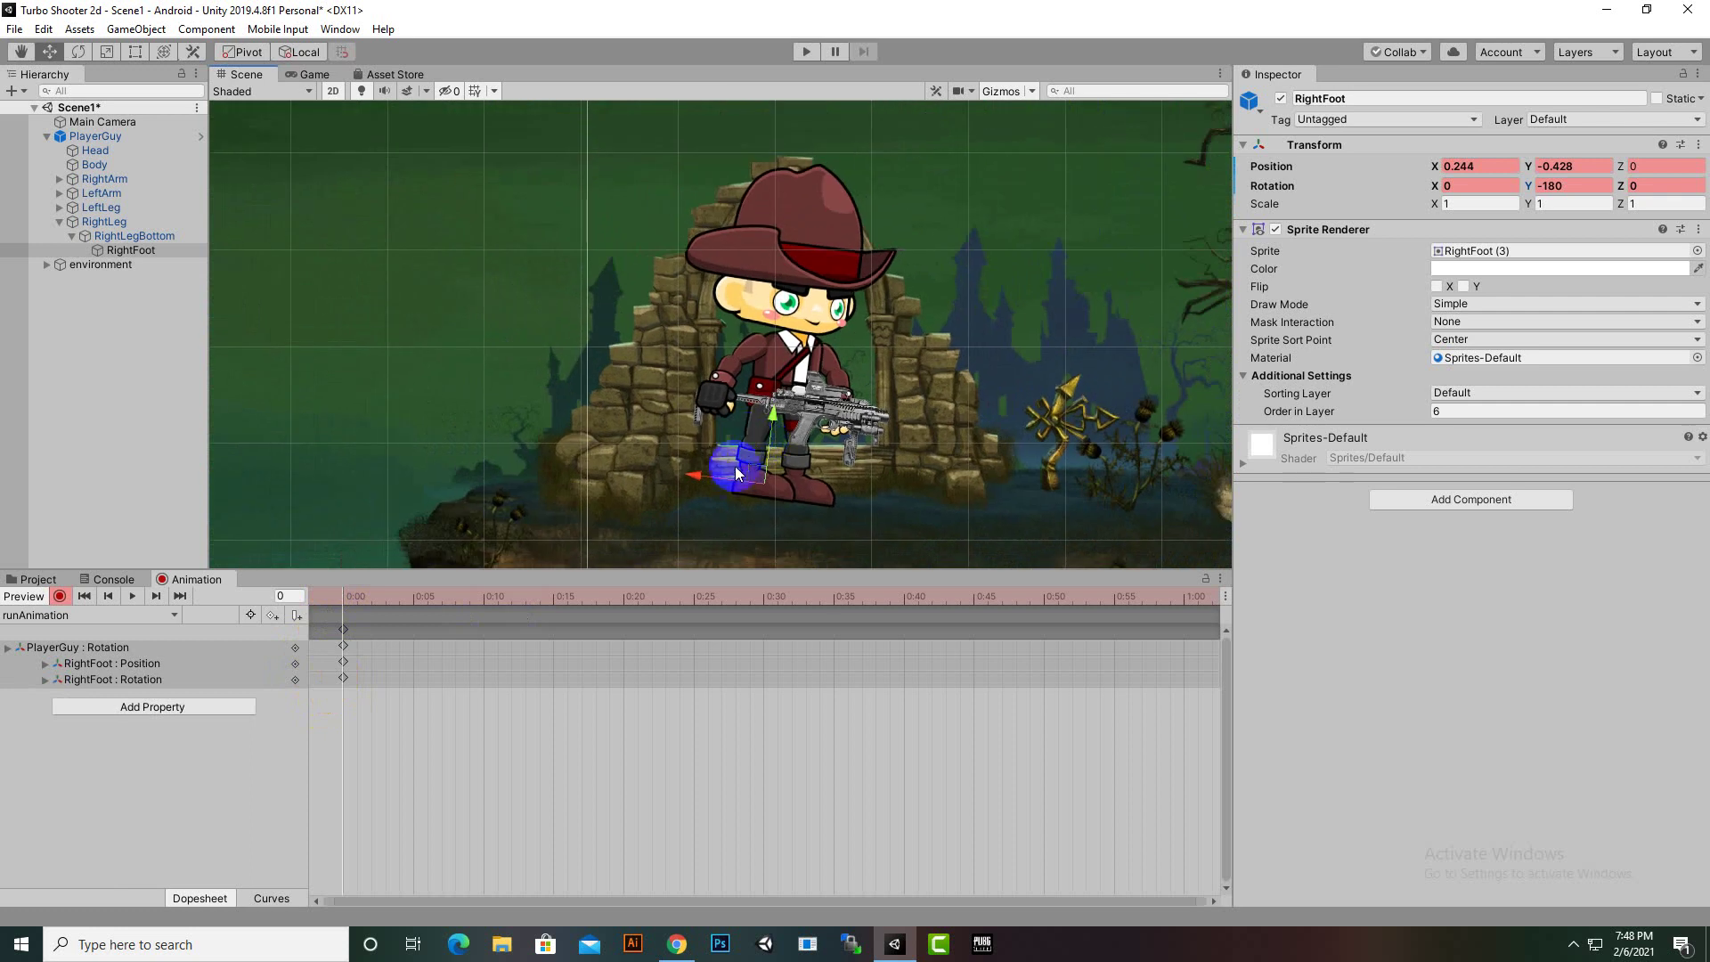
pyautogui.scroll(3, 716, 479)
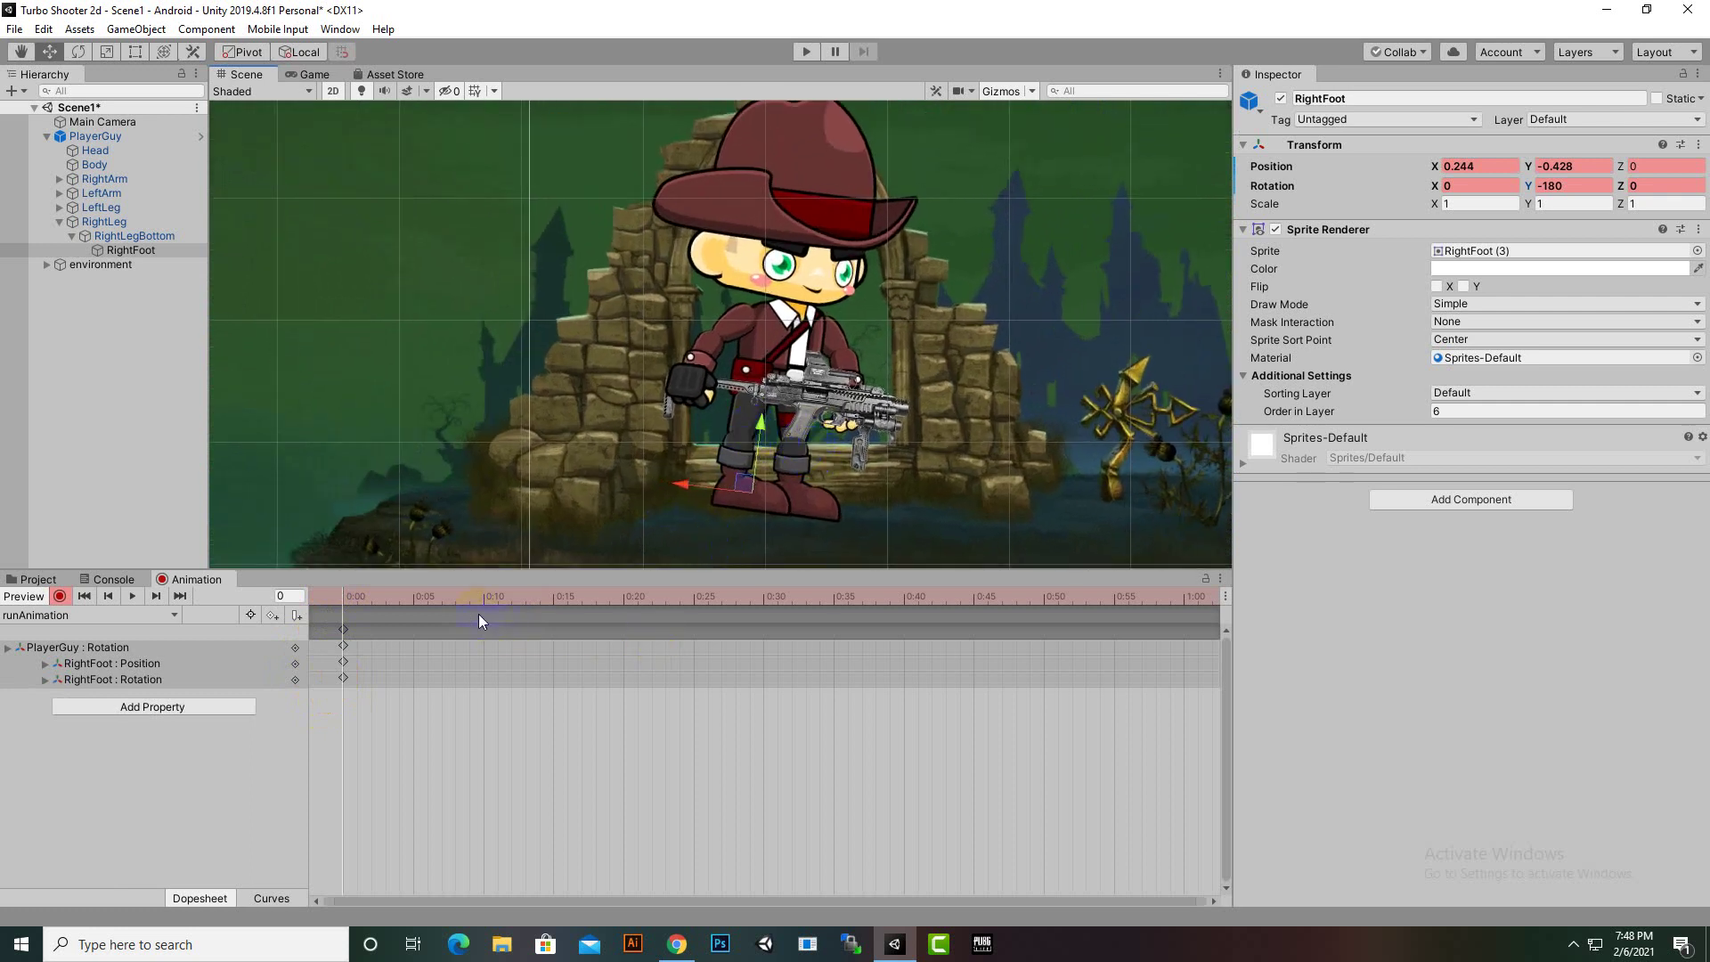
# Keyframe RightLeg at frame 10 with a Z rotation of about -3.5
pyautogui.click(555, 602)
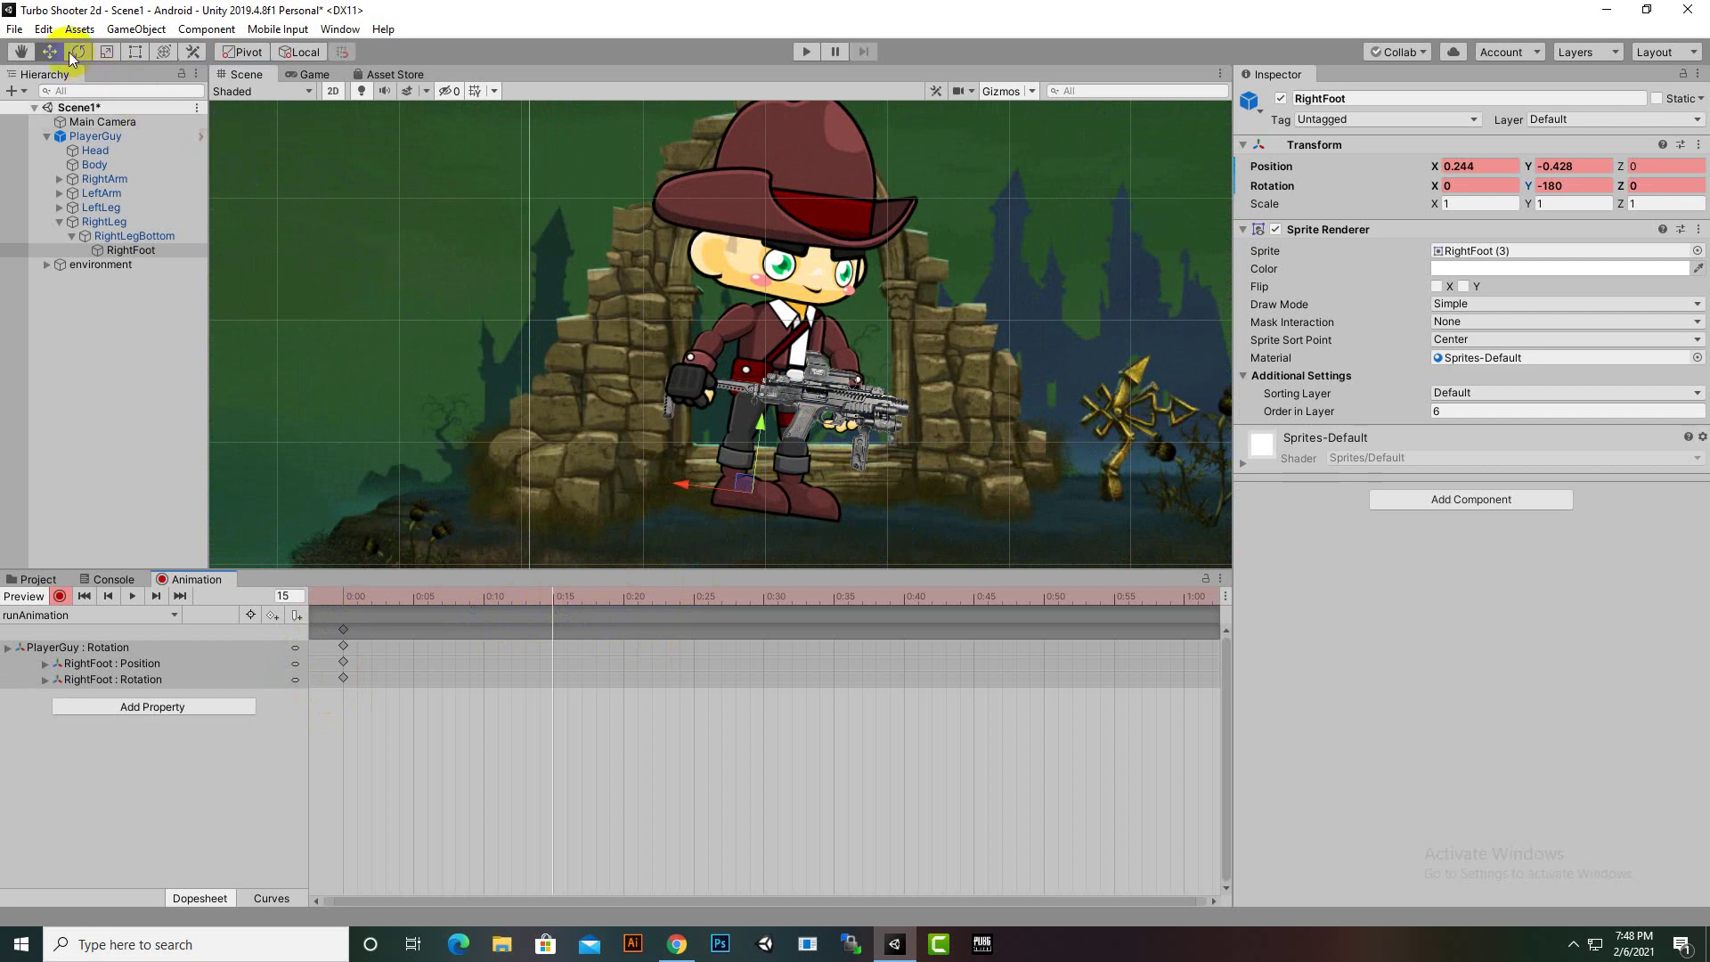
pyautogui.click(631, 536)
pyautogui.click(484, 602)
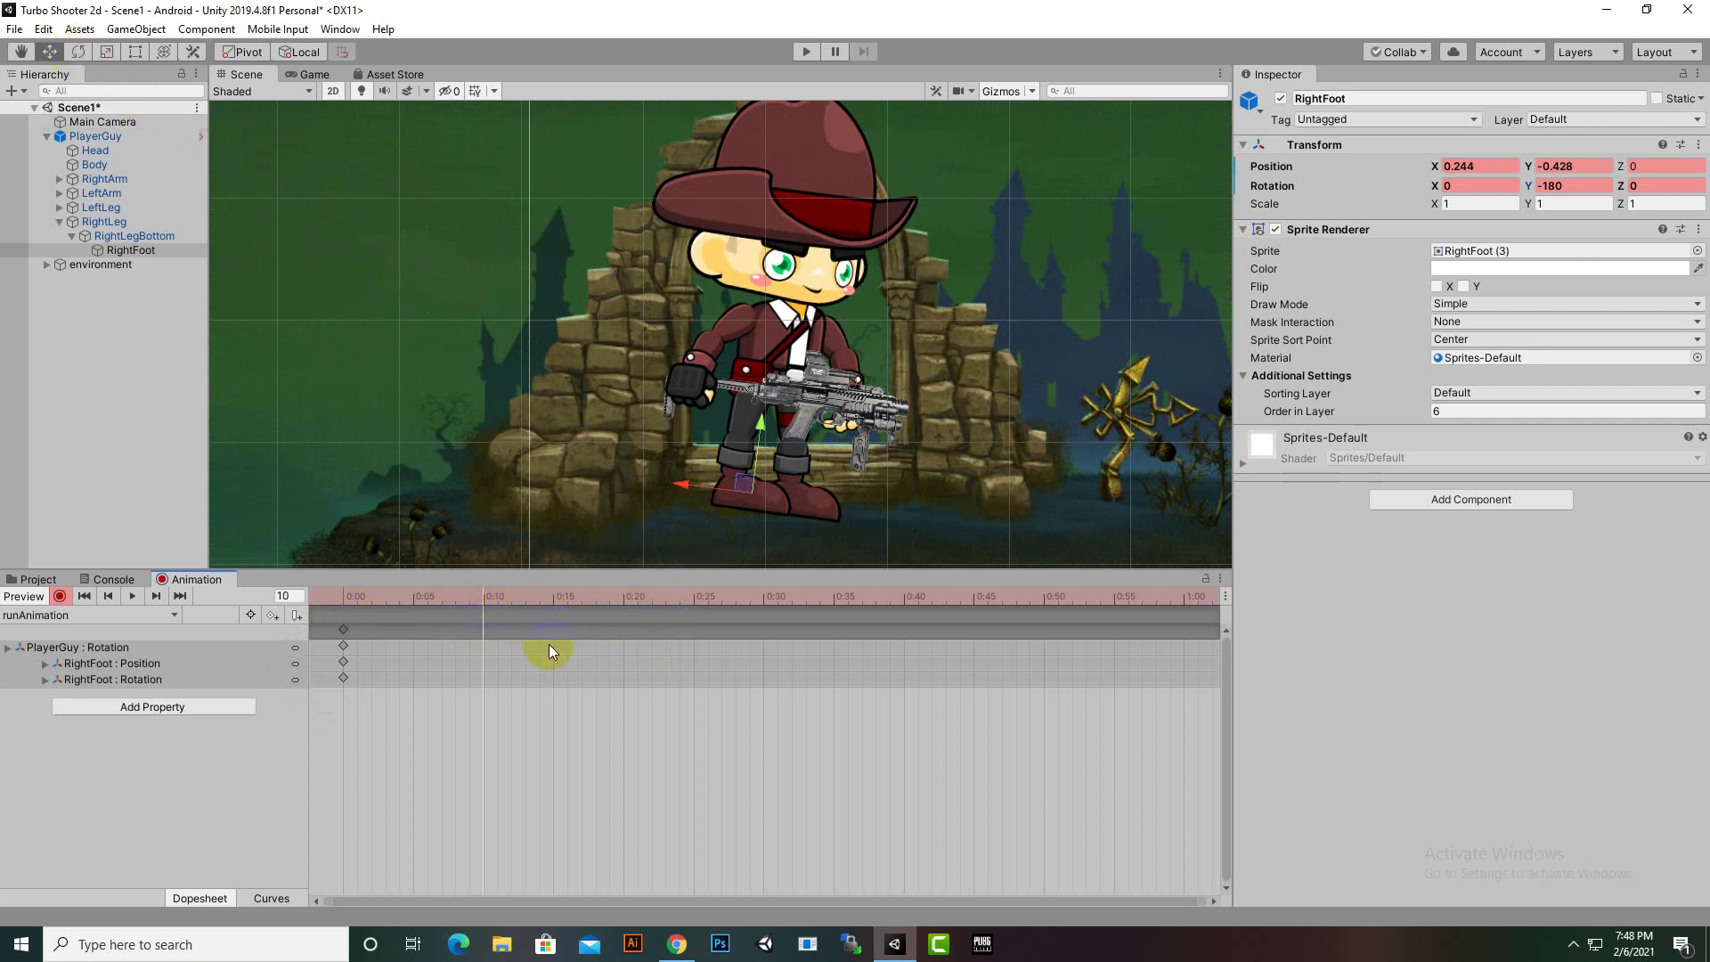
pyautogui.scroll(5, 650, 442)
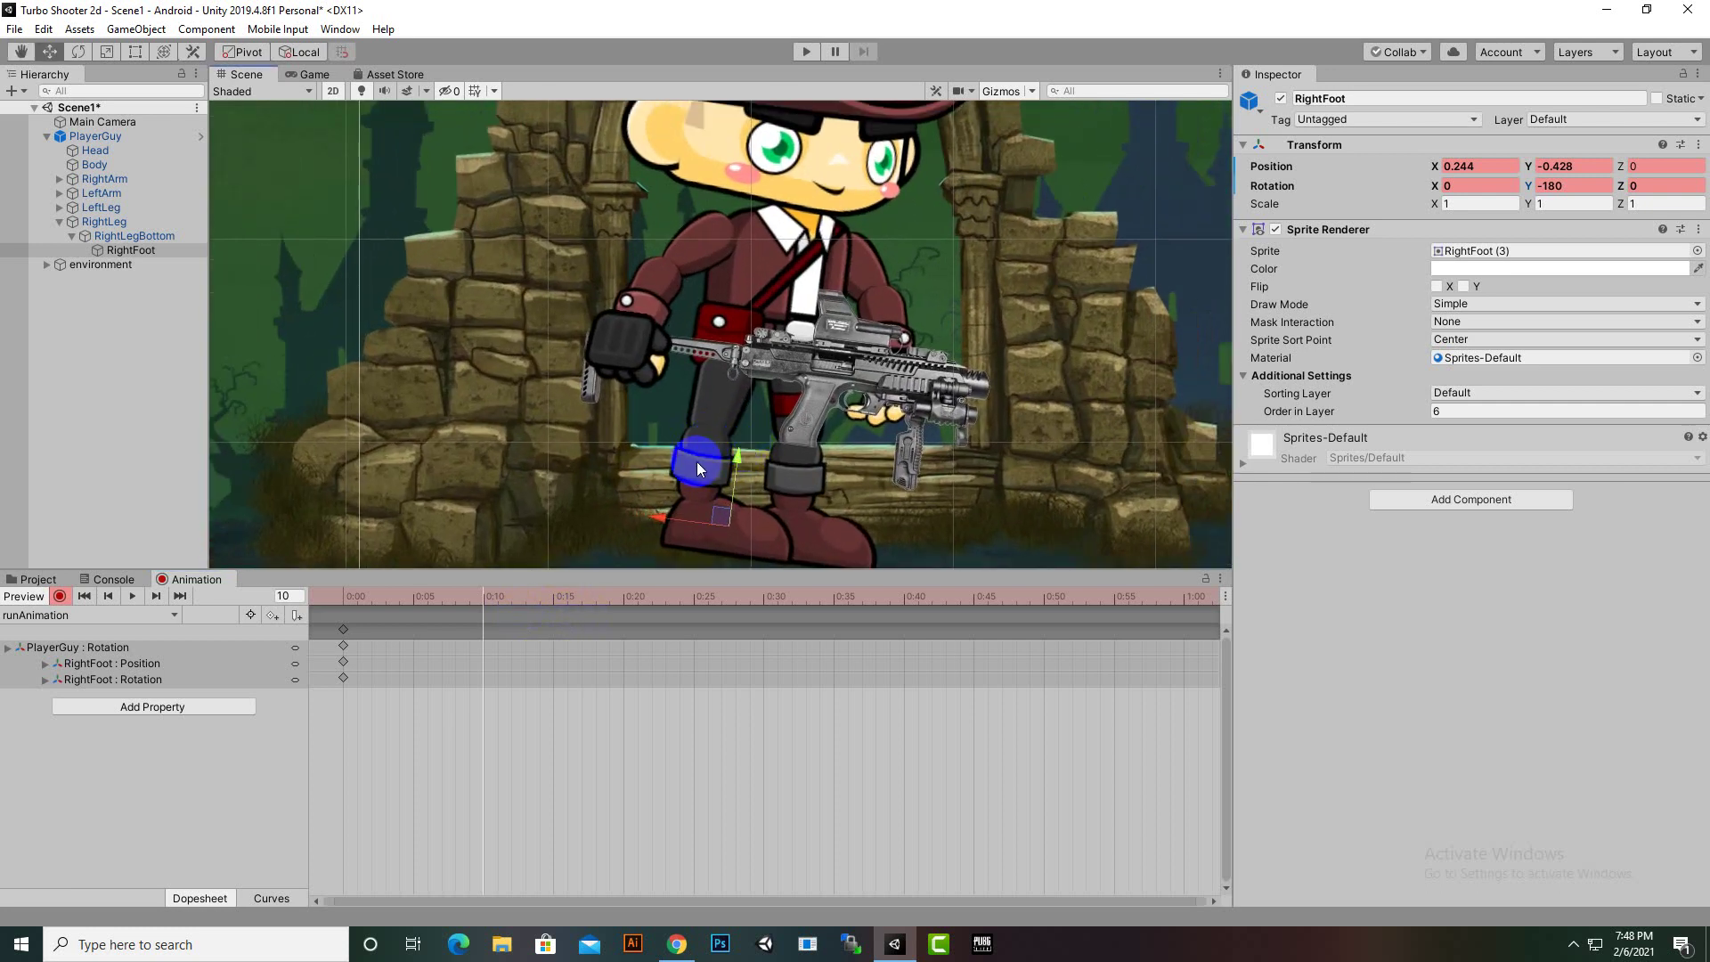
pyautogui.click(702, 446)
pyautogui.click(696, 457)
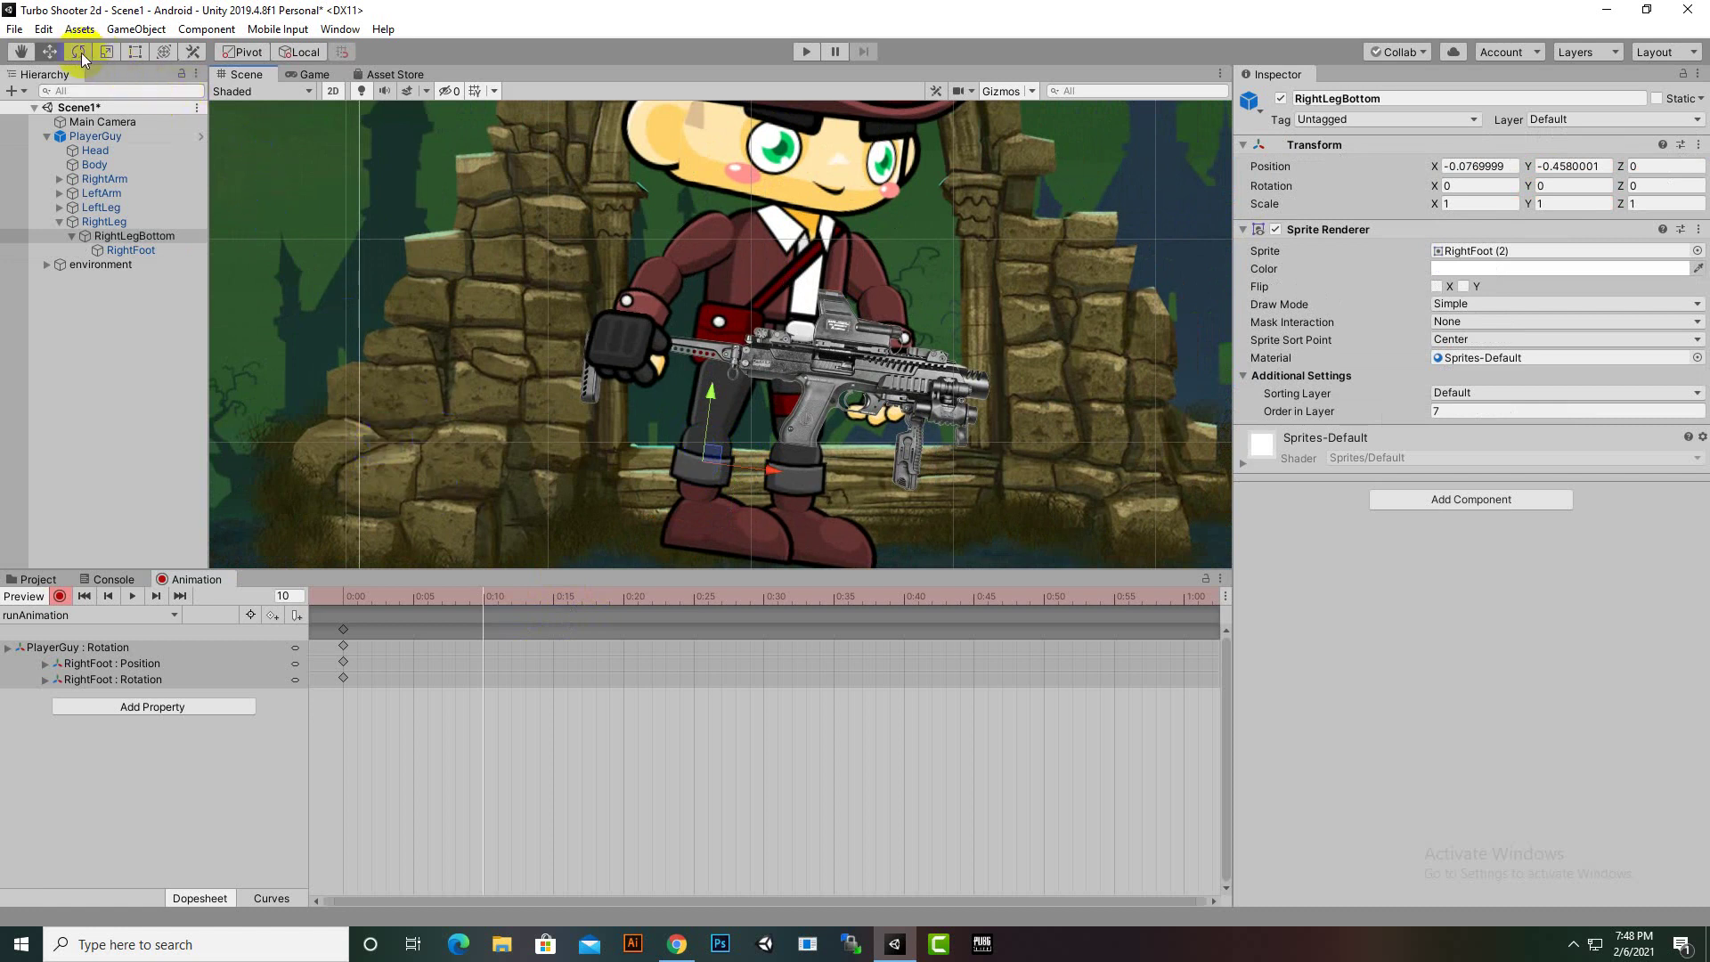
pyautogui.click(105, 221)
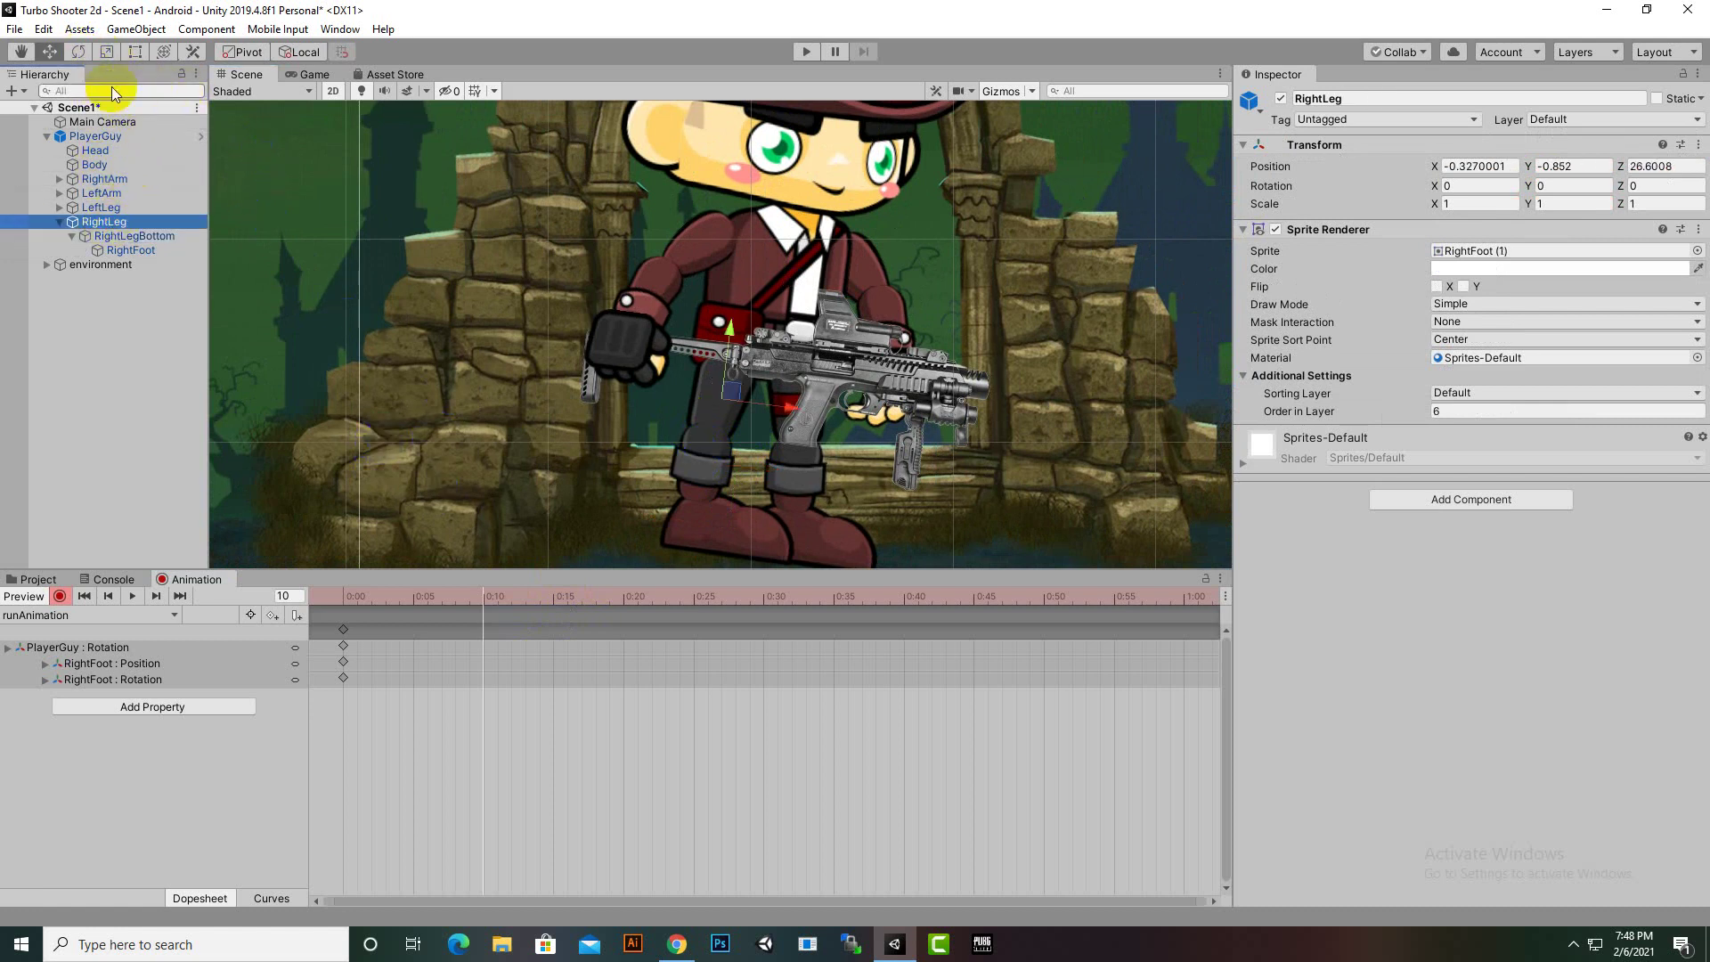
pyautogui.click(85, 51)
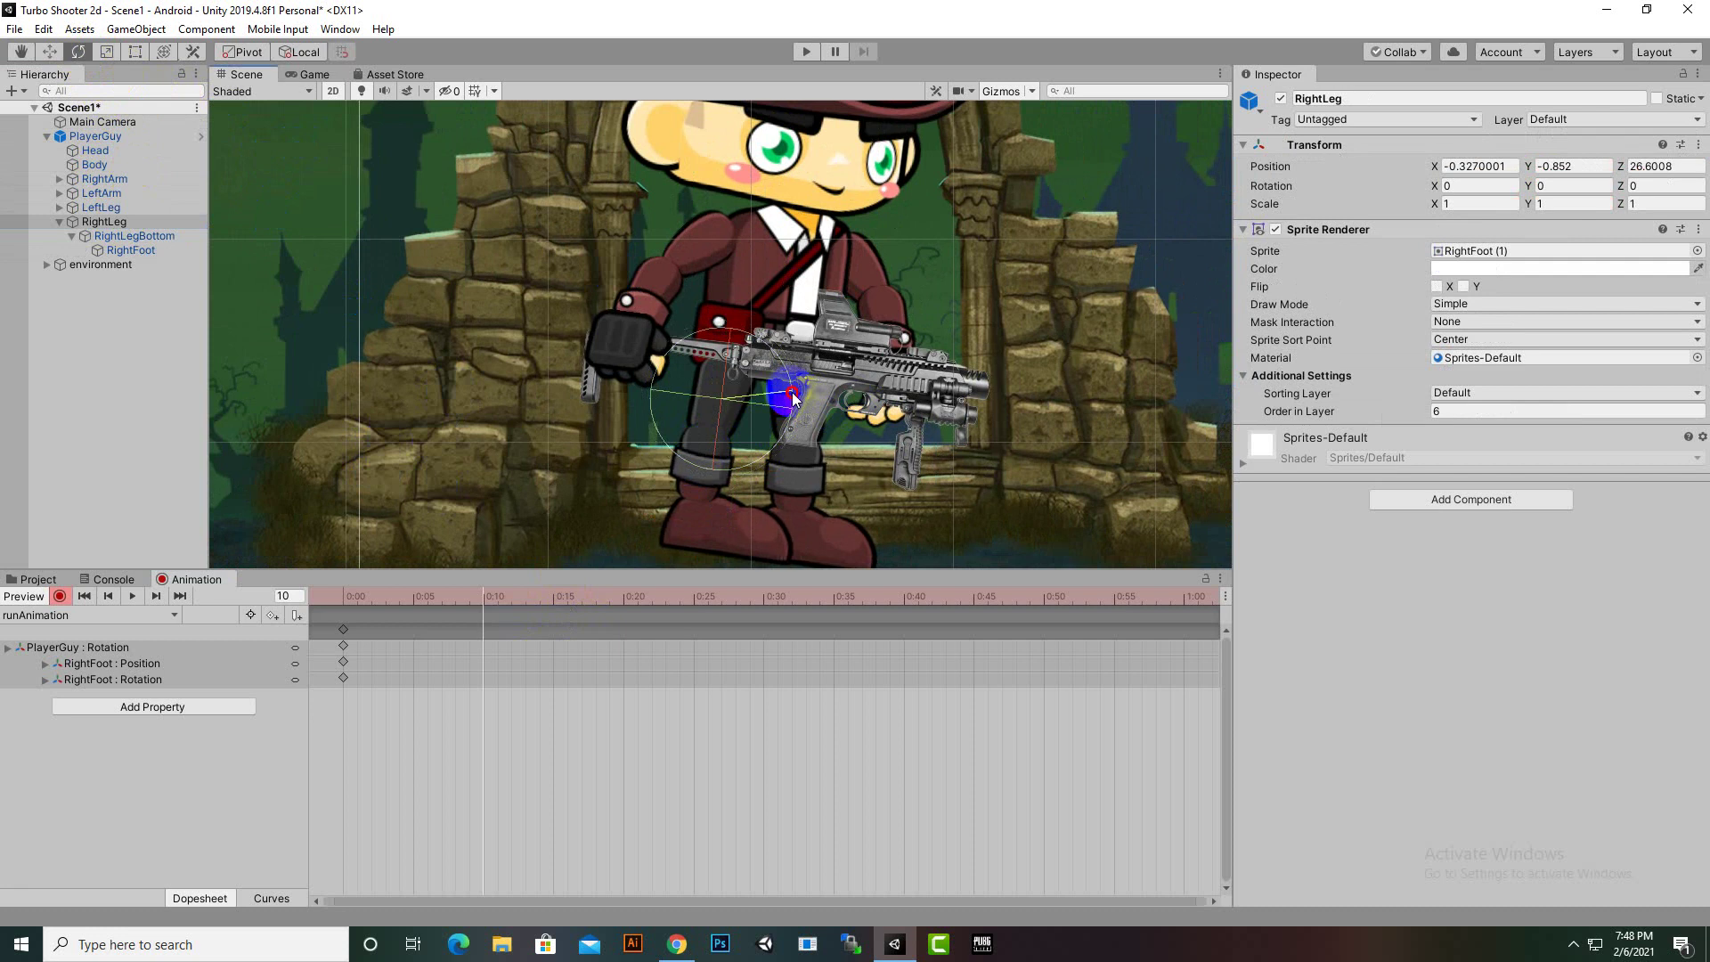
pyautogui.moveTo(794, 402); pyautogui.dragTo(795, 407)
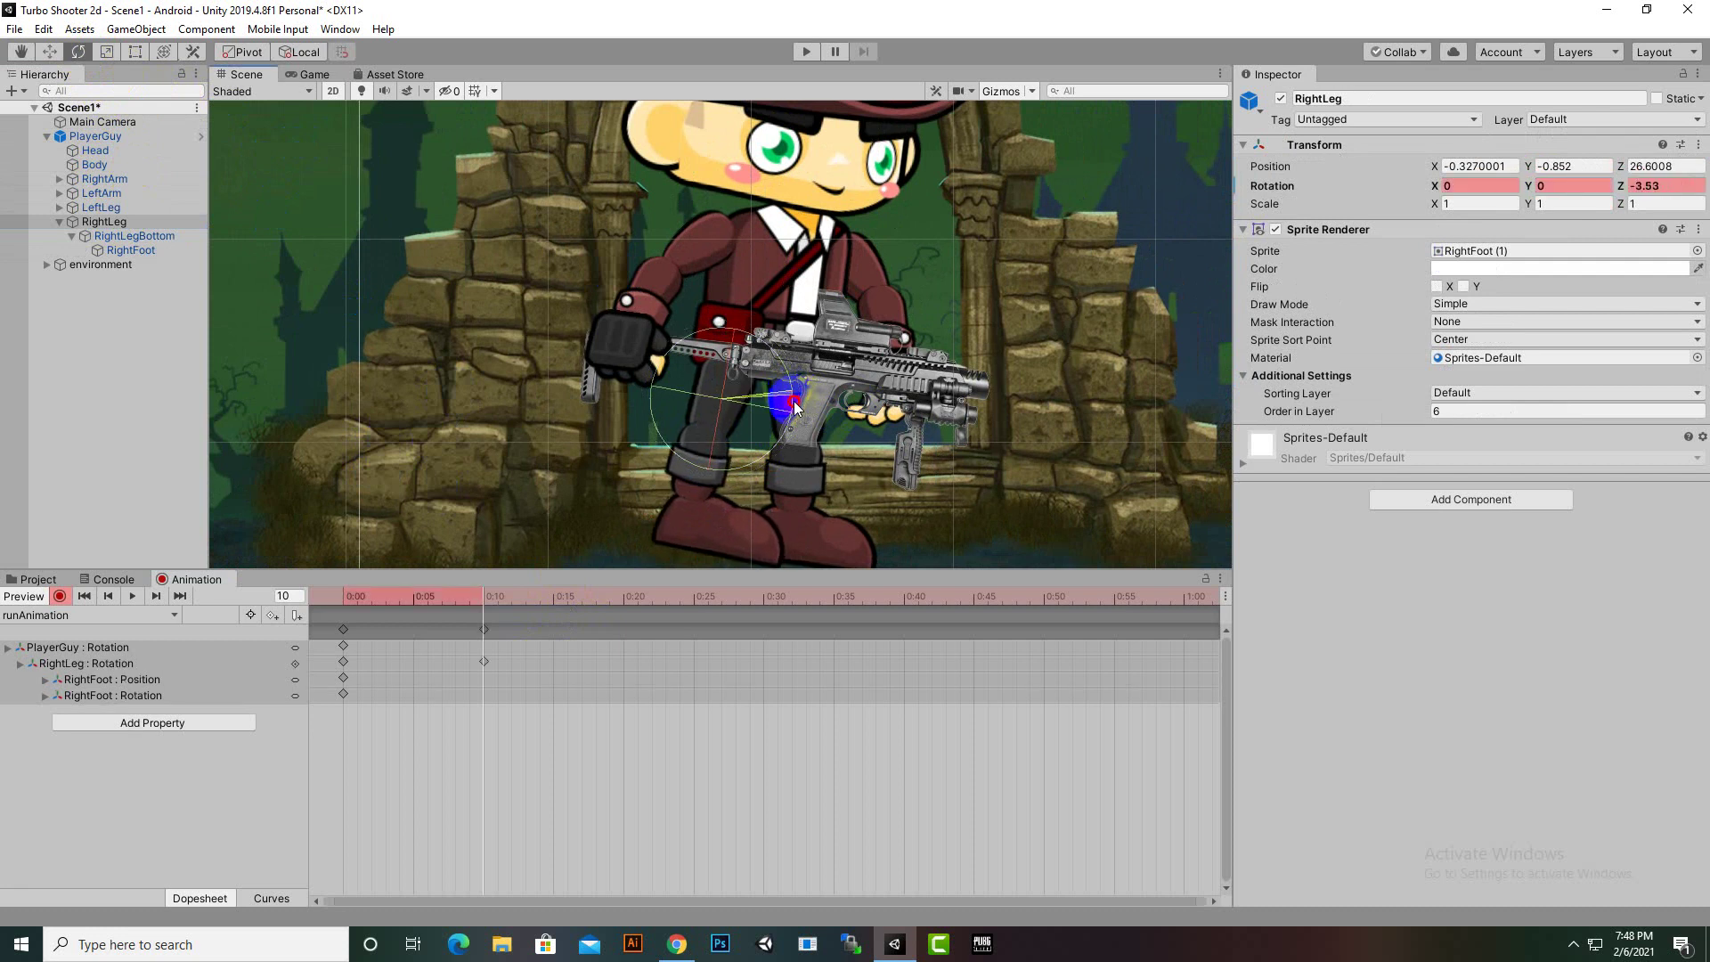
# Rotate RightLegBottom to about -10 on Z at frame 10 and nudge its position to about X -0.085, Y -0.457
pyautogui.click(124, 235)
pyautogui.moveTo(767, 443); pyautogui.dragTo(773, 459)
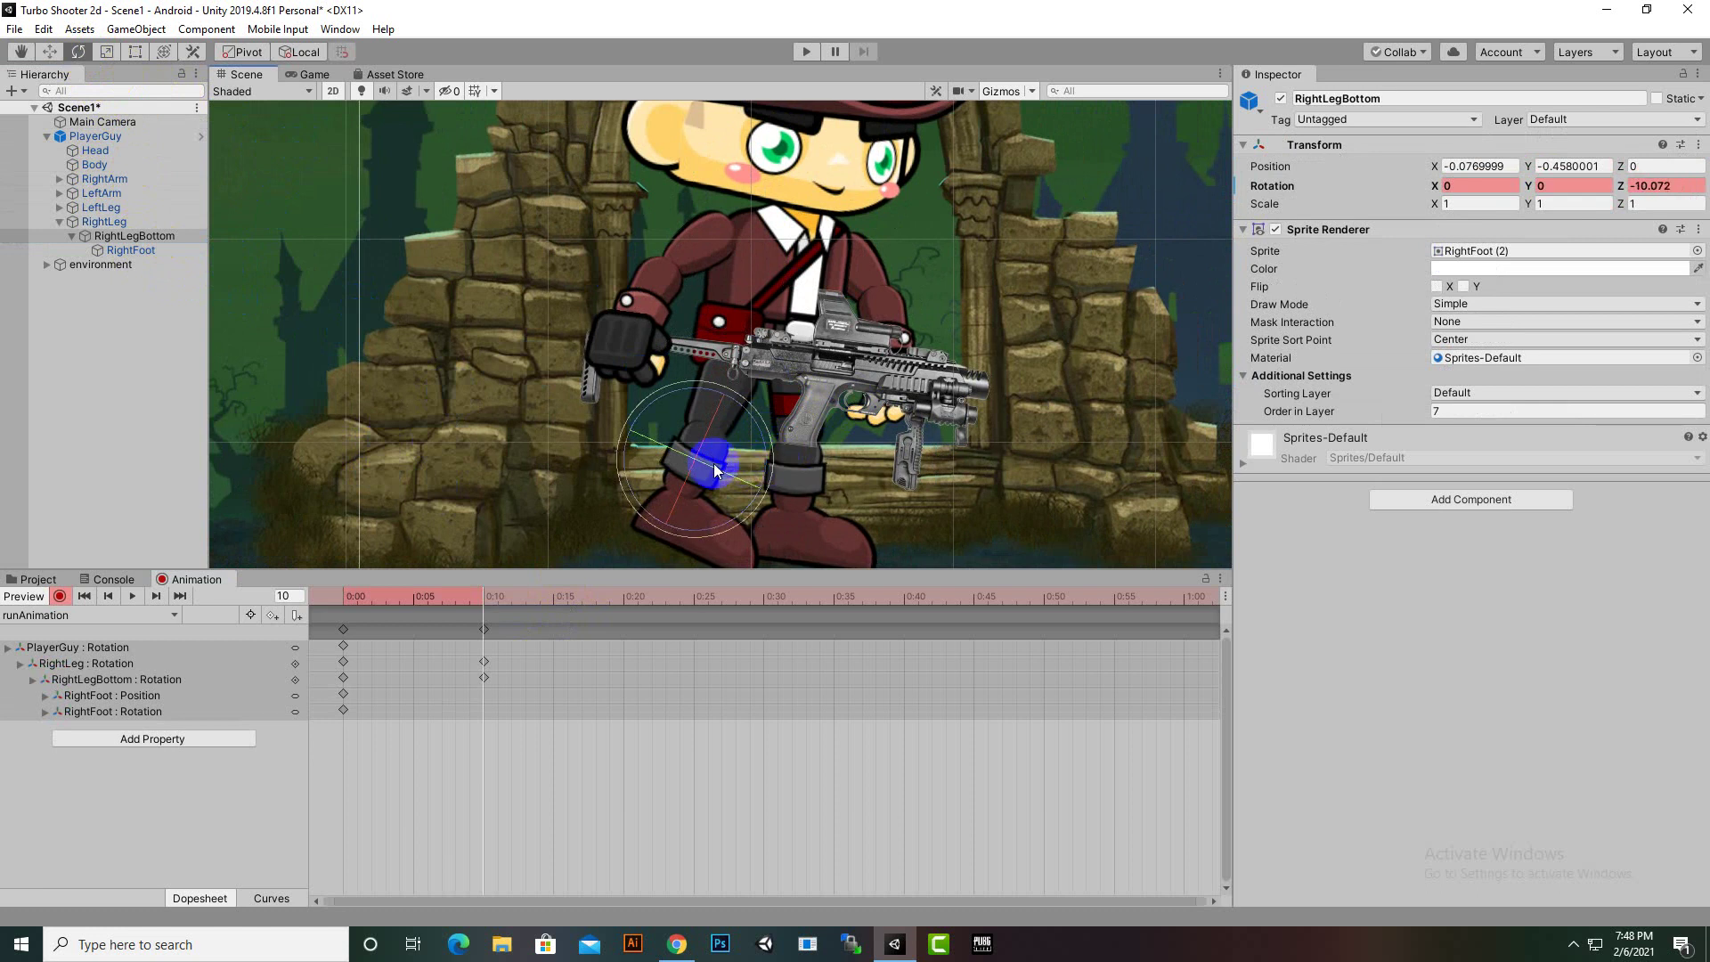
pyautogui.click(50, 52)
pyautogui.click(755, 492)
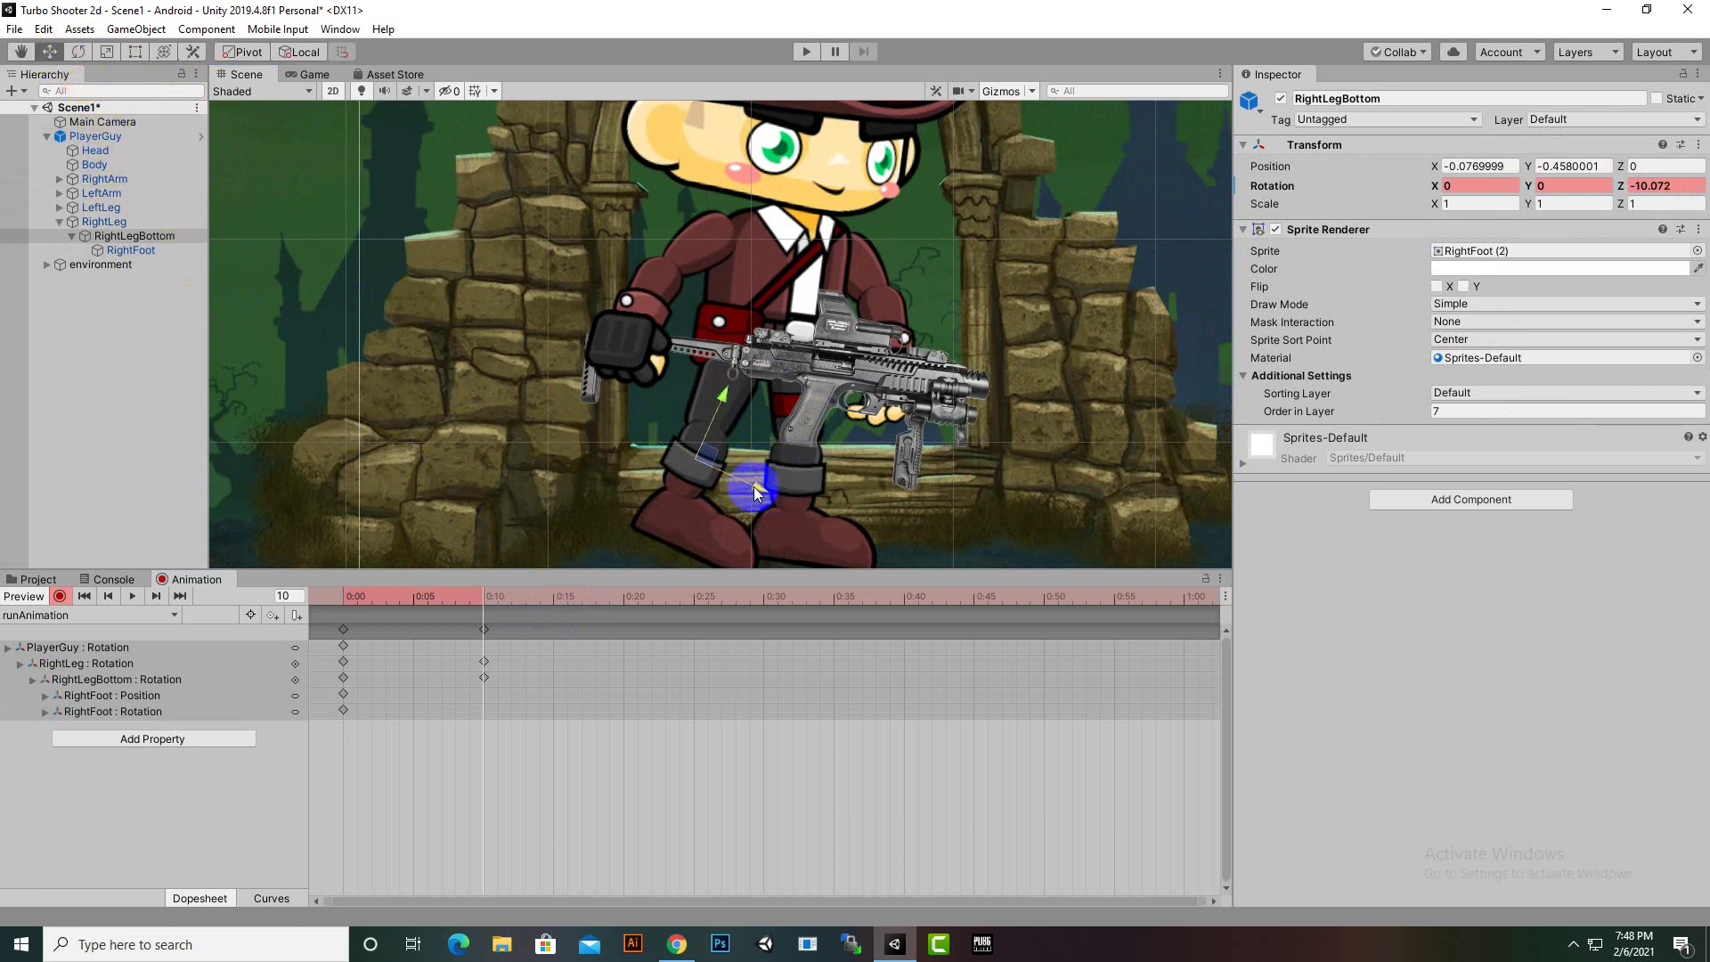
pyautogui.moveTo(755, 492); pyautogui.dragTo(752, 492)
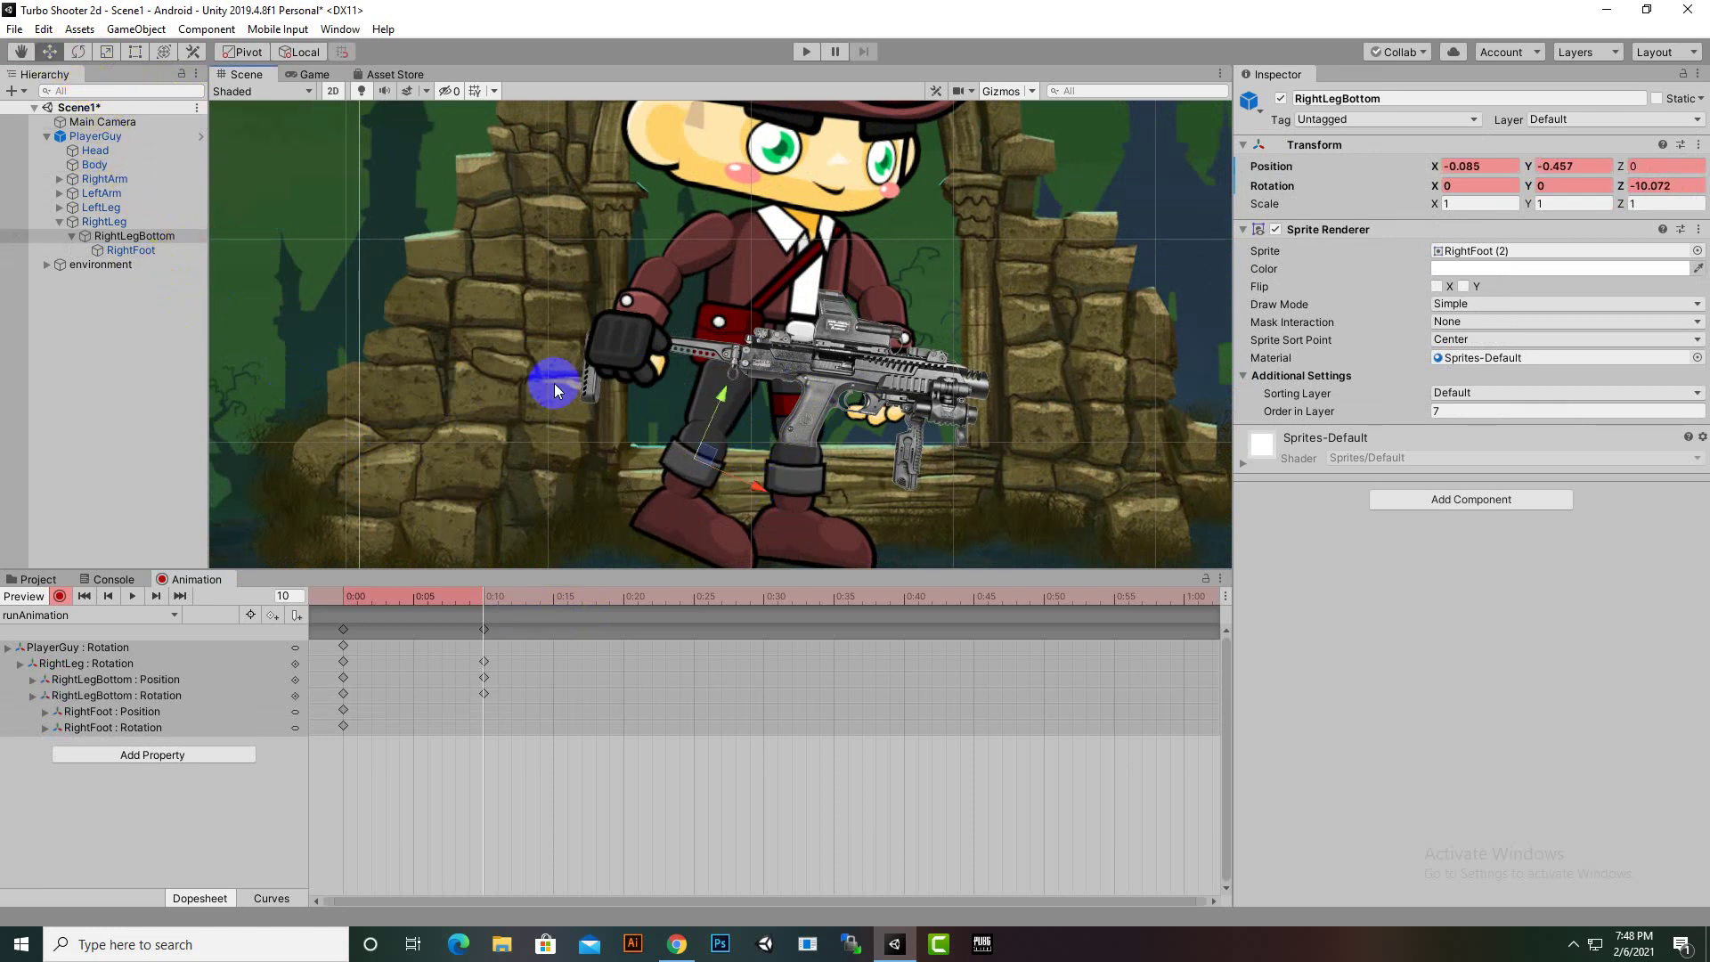
# Keyframe the left leg at frame 10 by rotating LeftLeg to about 13.1 and LeftLegBottom to about 10.6 on Z
pyautogui.moveTo(807, 451); pyautogui.dragTo(785, 385, button='middle')
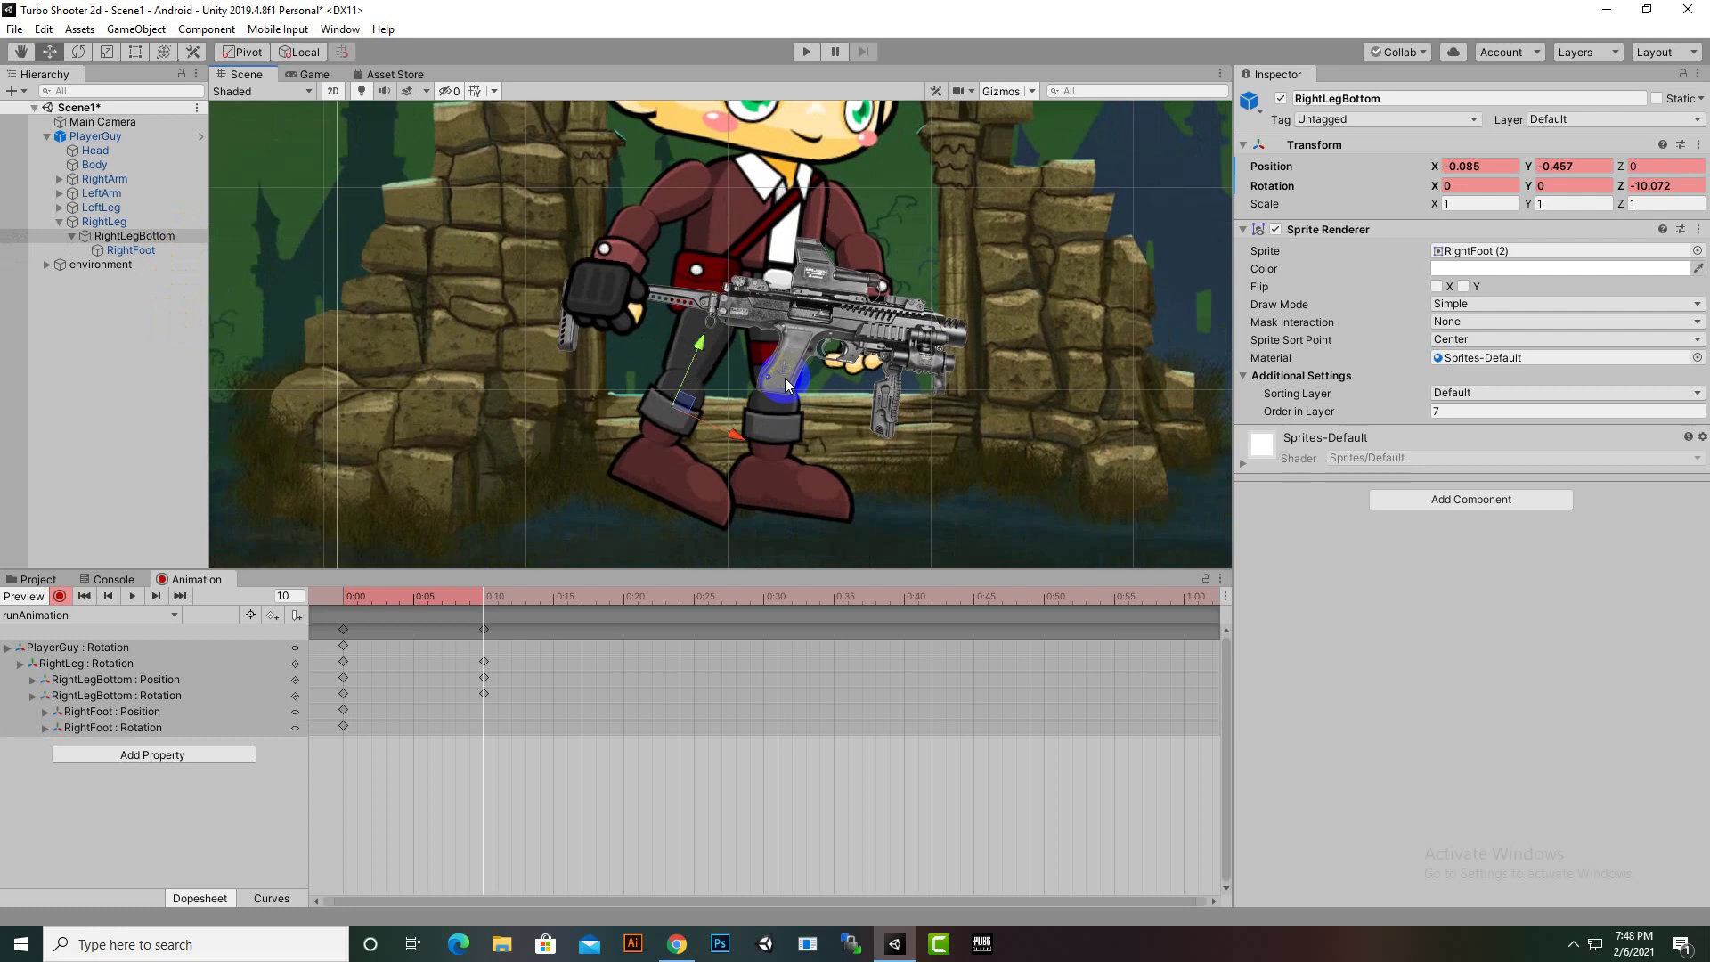
pyautogui.click(110, 208)
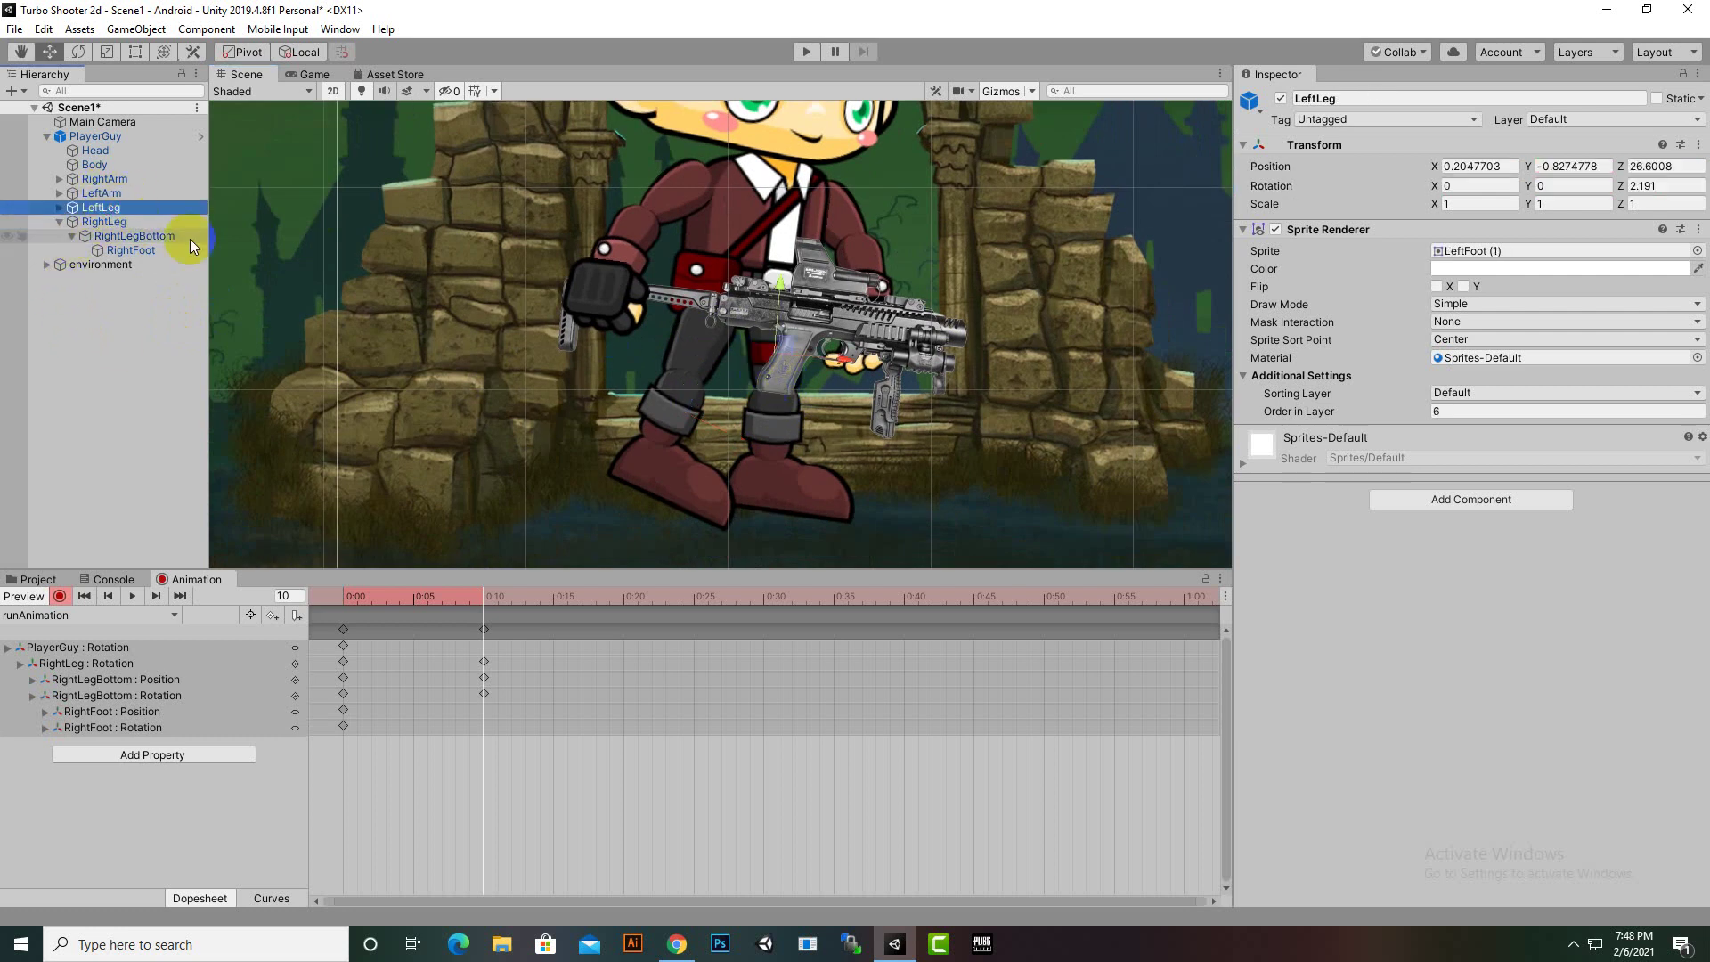
pyautogui.click(77, 51)
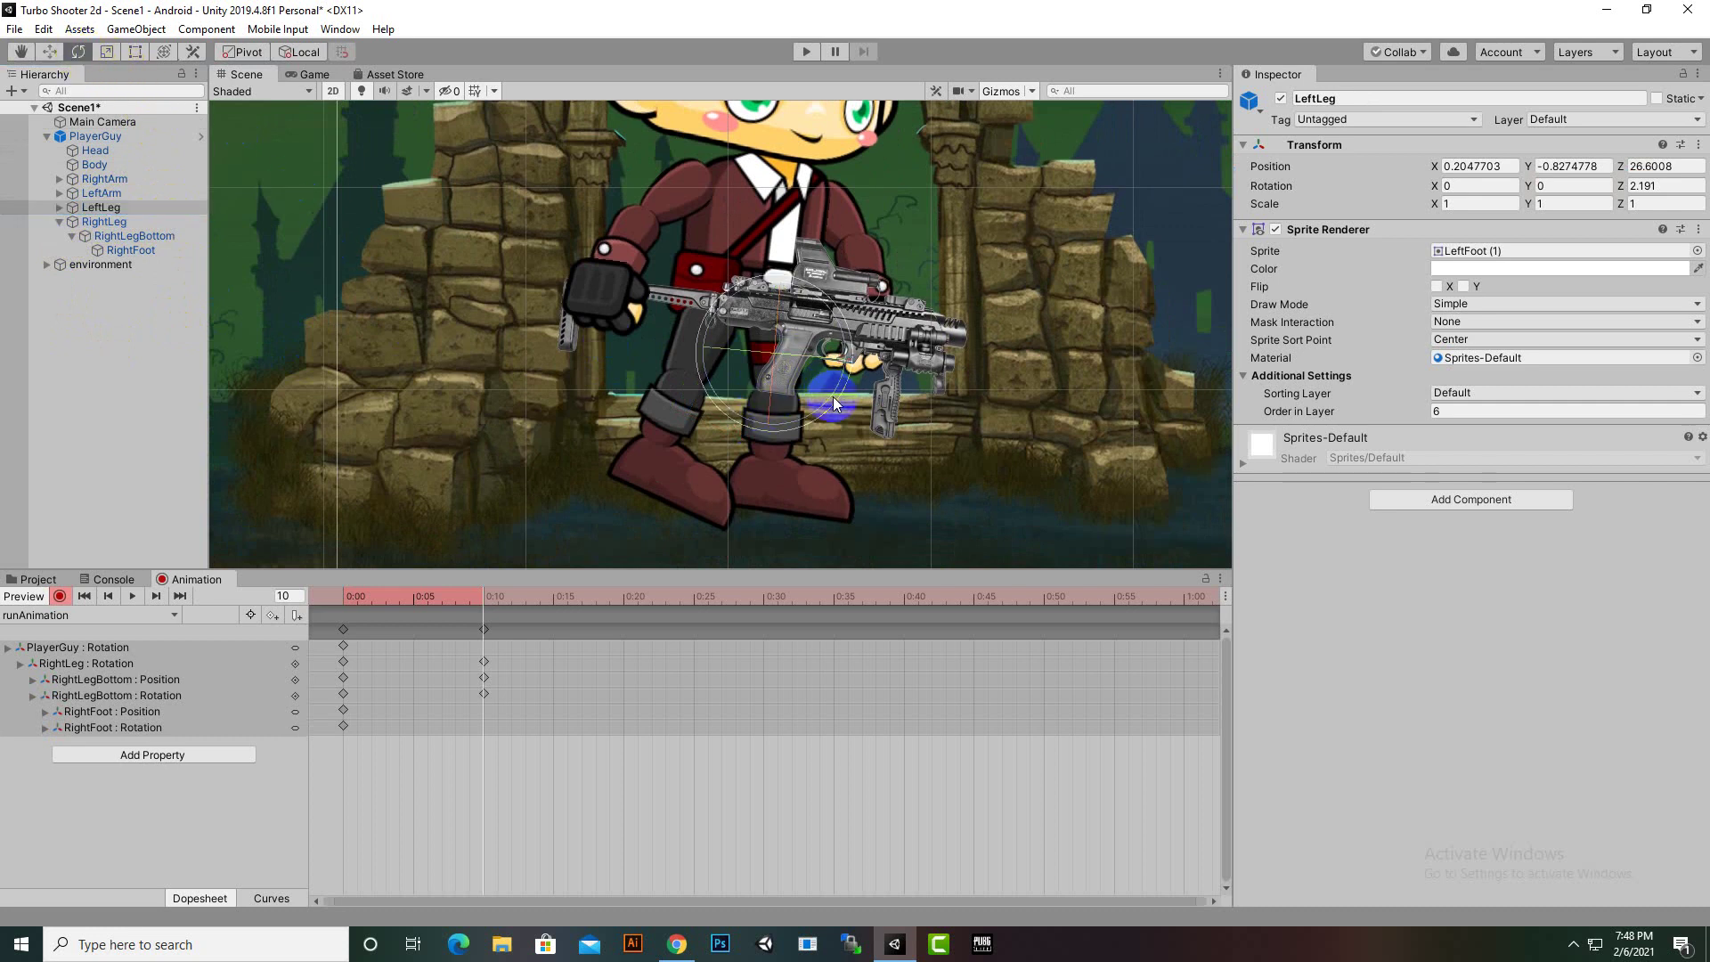
pyautogui.moveTo(835, 404); pyautogui.dragTo(848, 372)
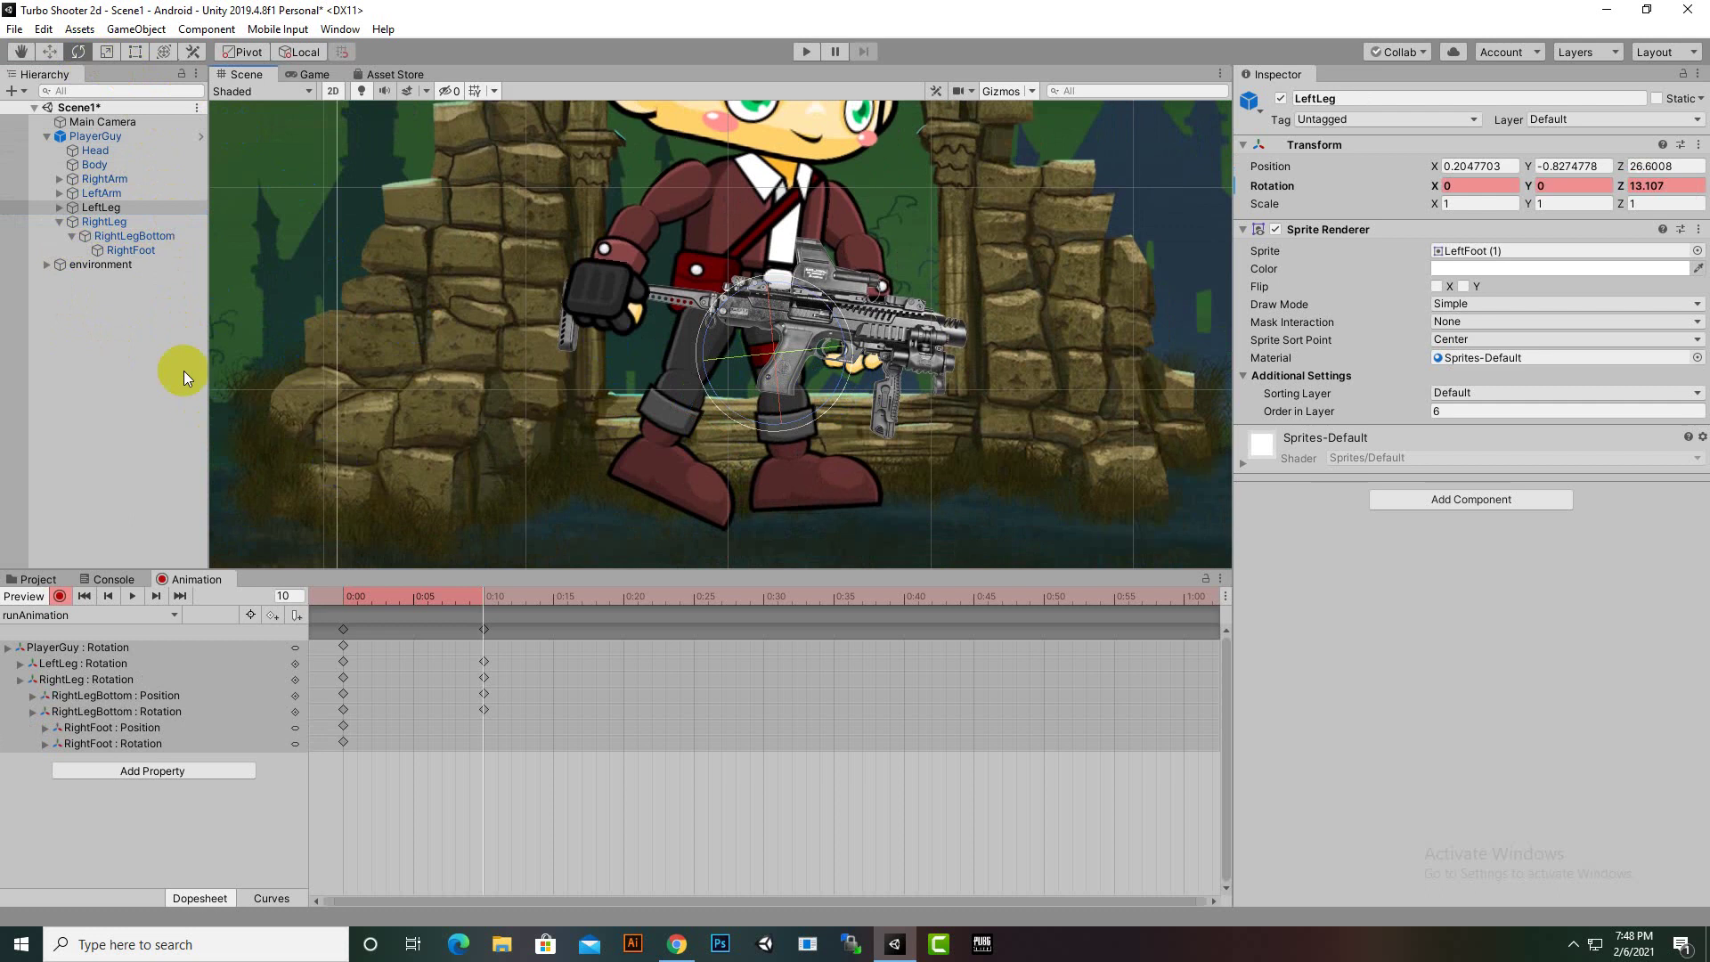
pyautogui.click(60, 207)
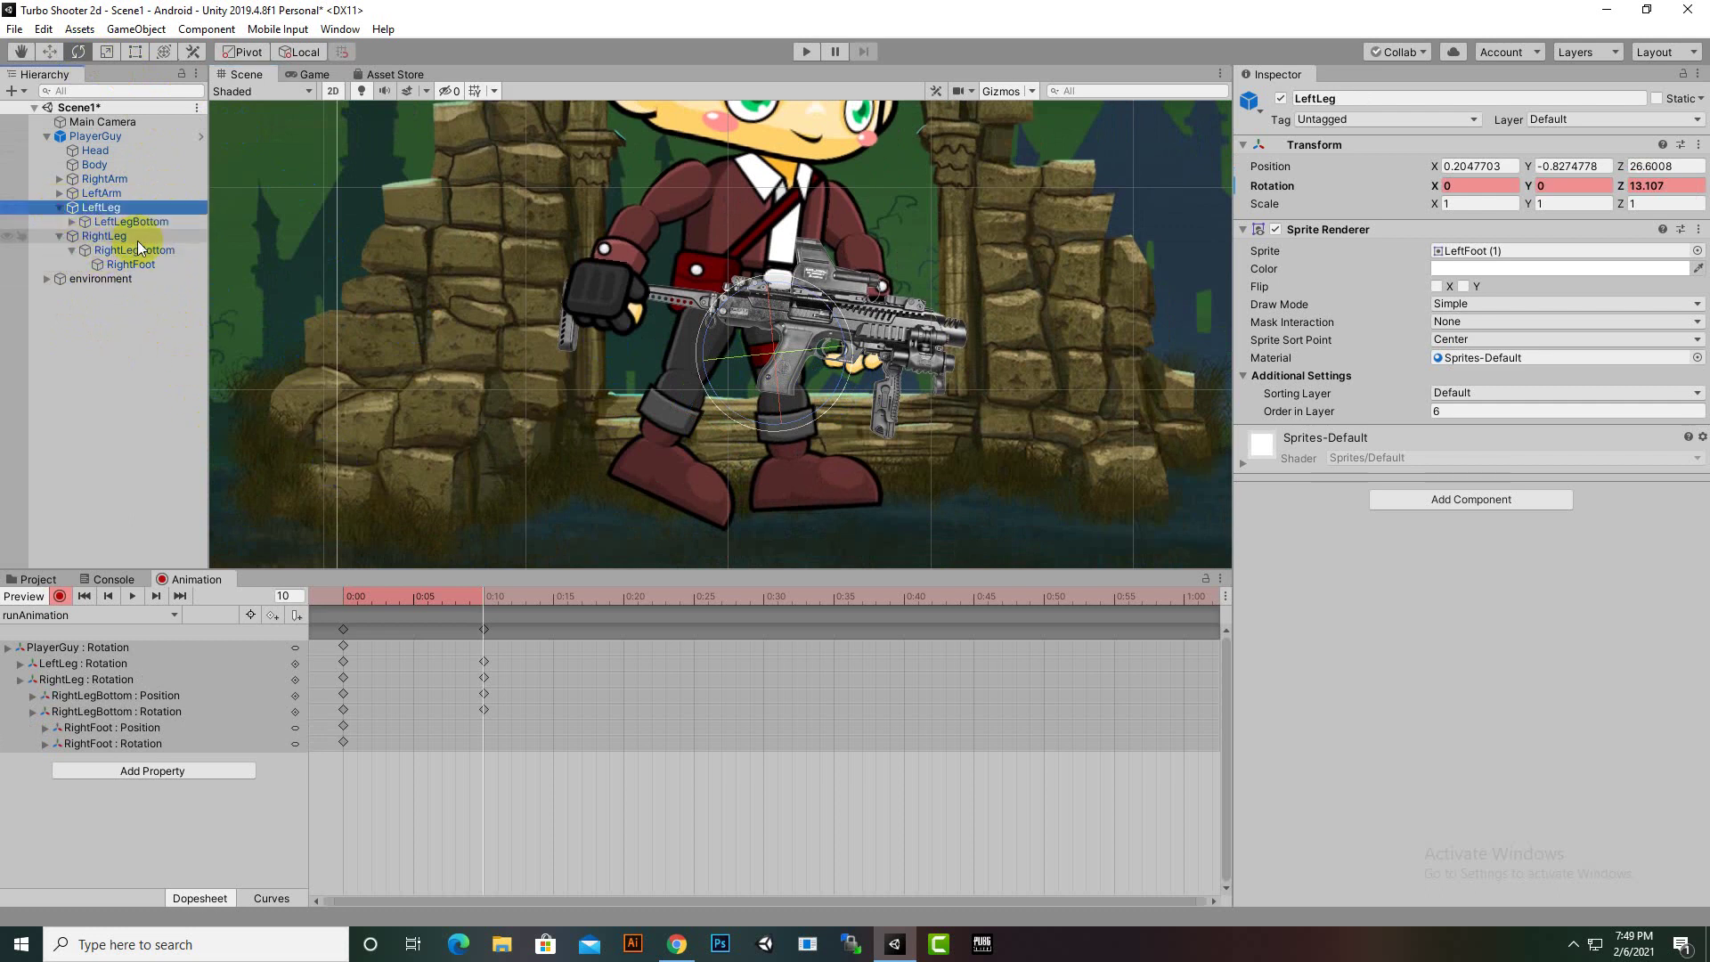
pyautogui.click(130, 220)
pyautogui.moveTo(847, 451); pyautogui.dragTo(862, 418)
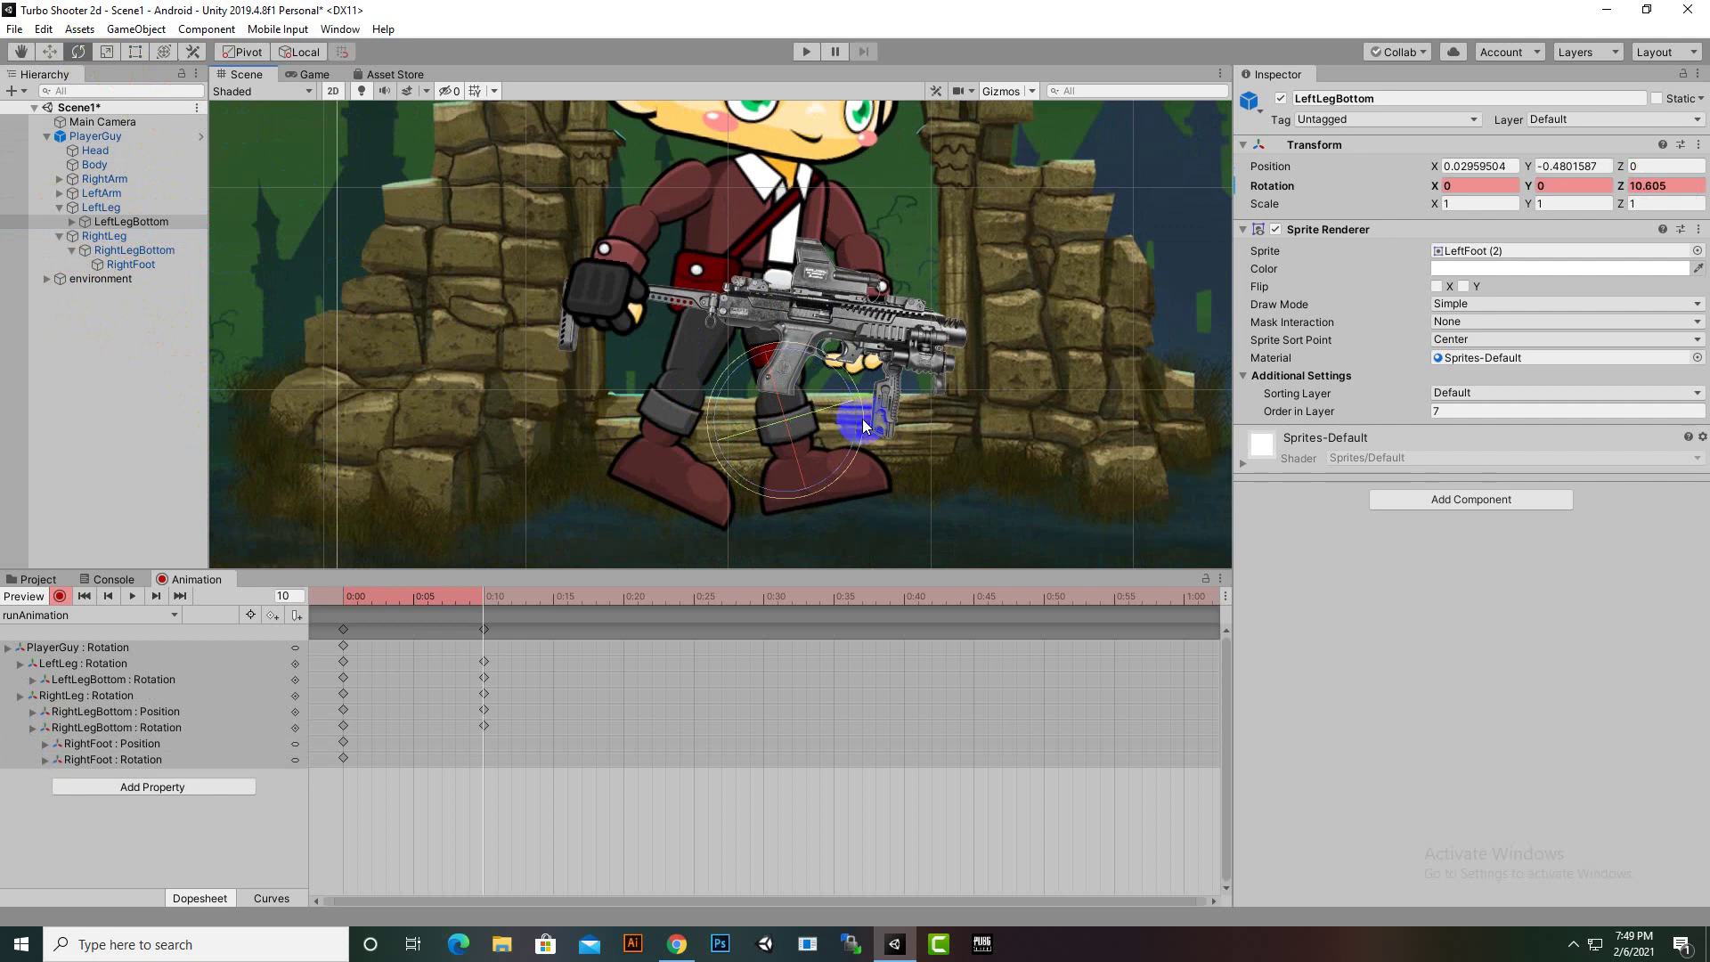
# Keyframe the upper body at frame 10 by slightly rotating Head, Body and RightArm together and turning LeftArm to about 40.9 on Z
pyautogui.scroll(-3, 699, 403)
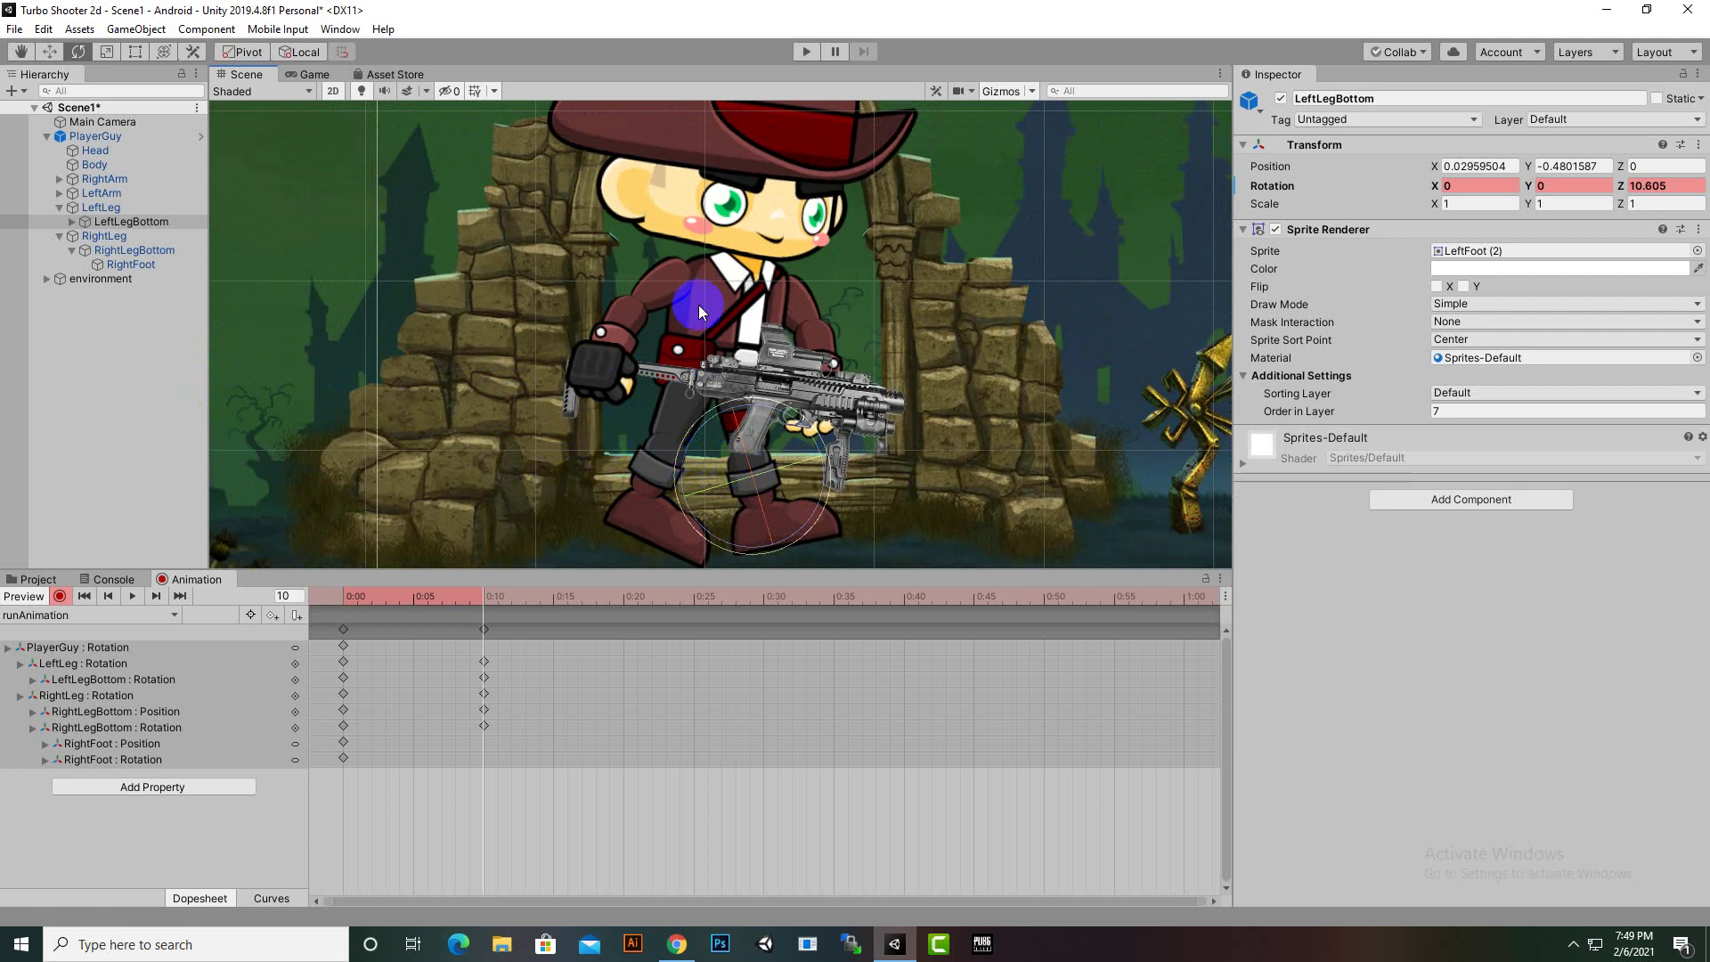
pyautogui.moveTo(698, 304); pyautogui.dragTo(714, 376, button='middle')
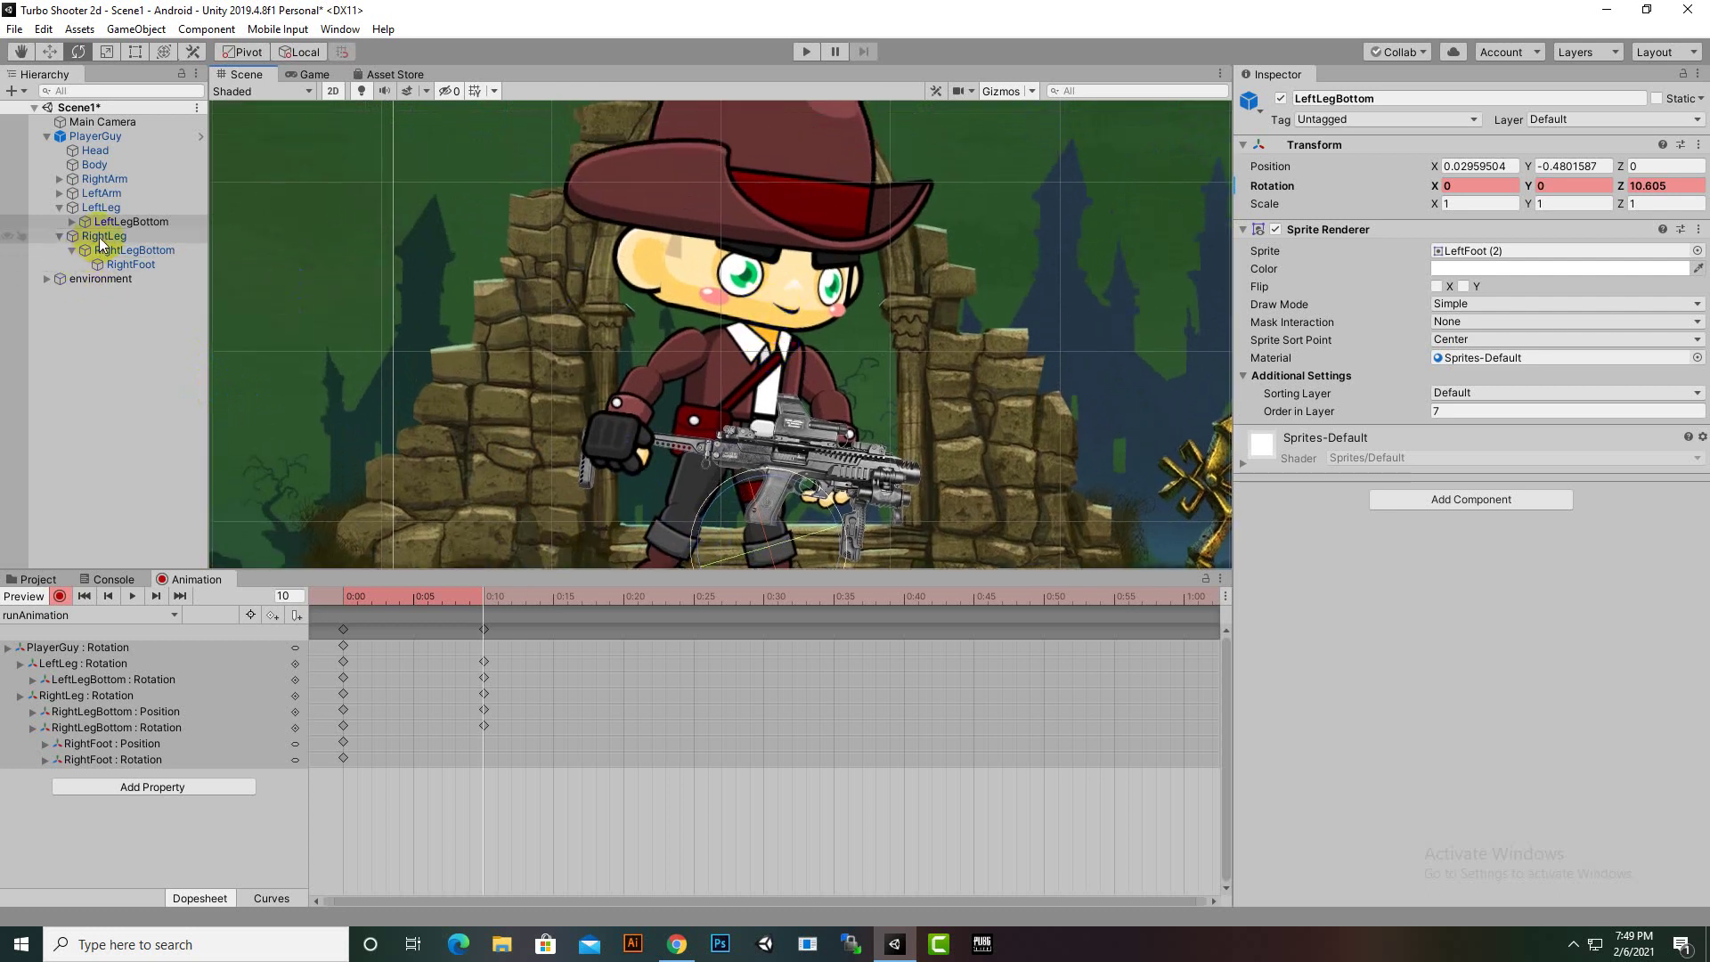
pyautogui.click(95, 180)
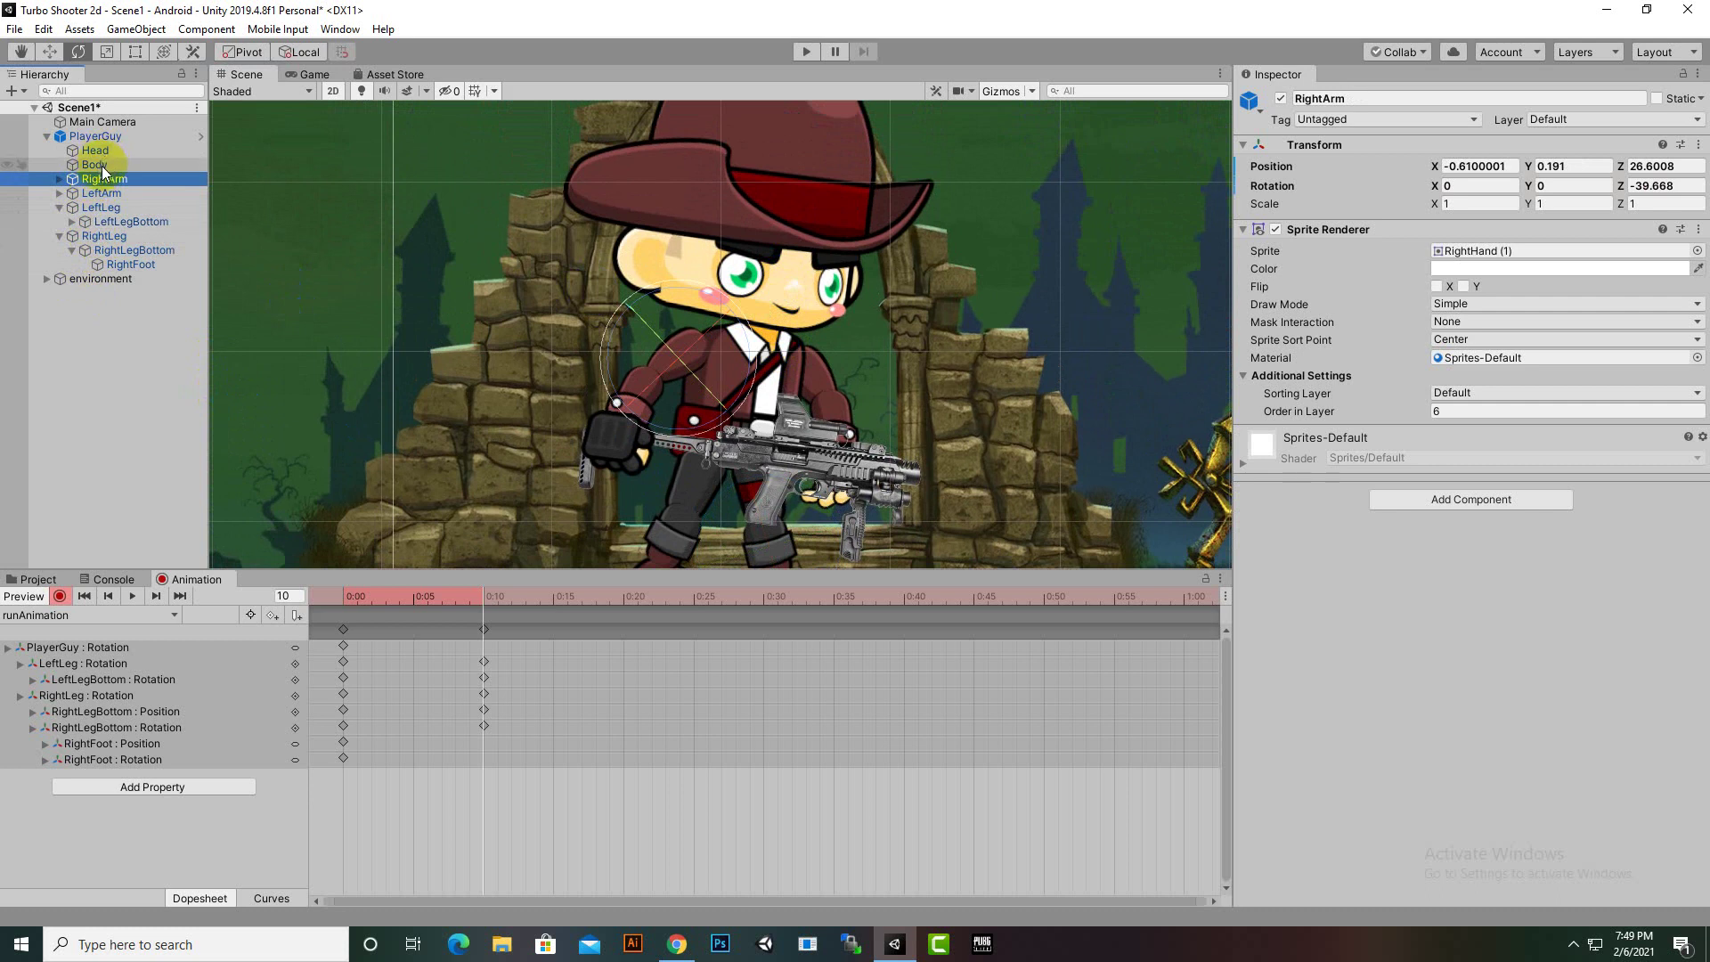
pyautogui.keyDown('ctrl'); pyautogui.click(102, 166); pyautogui.keyUp('ctrl')
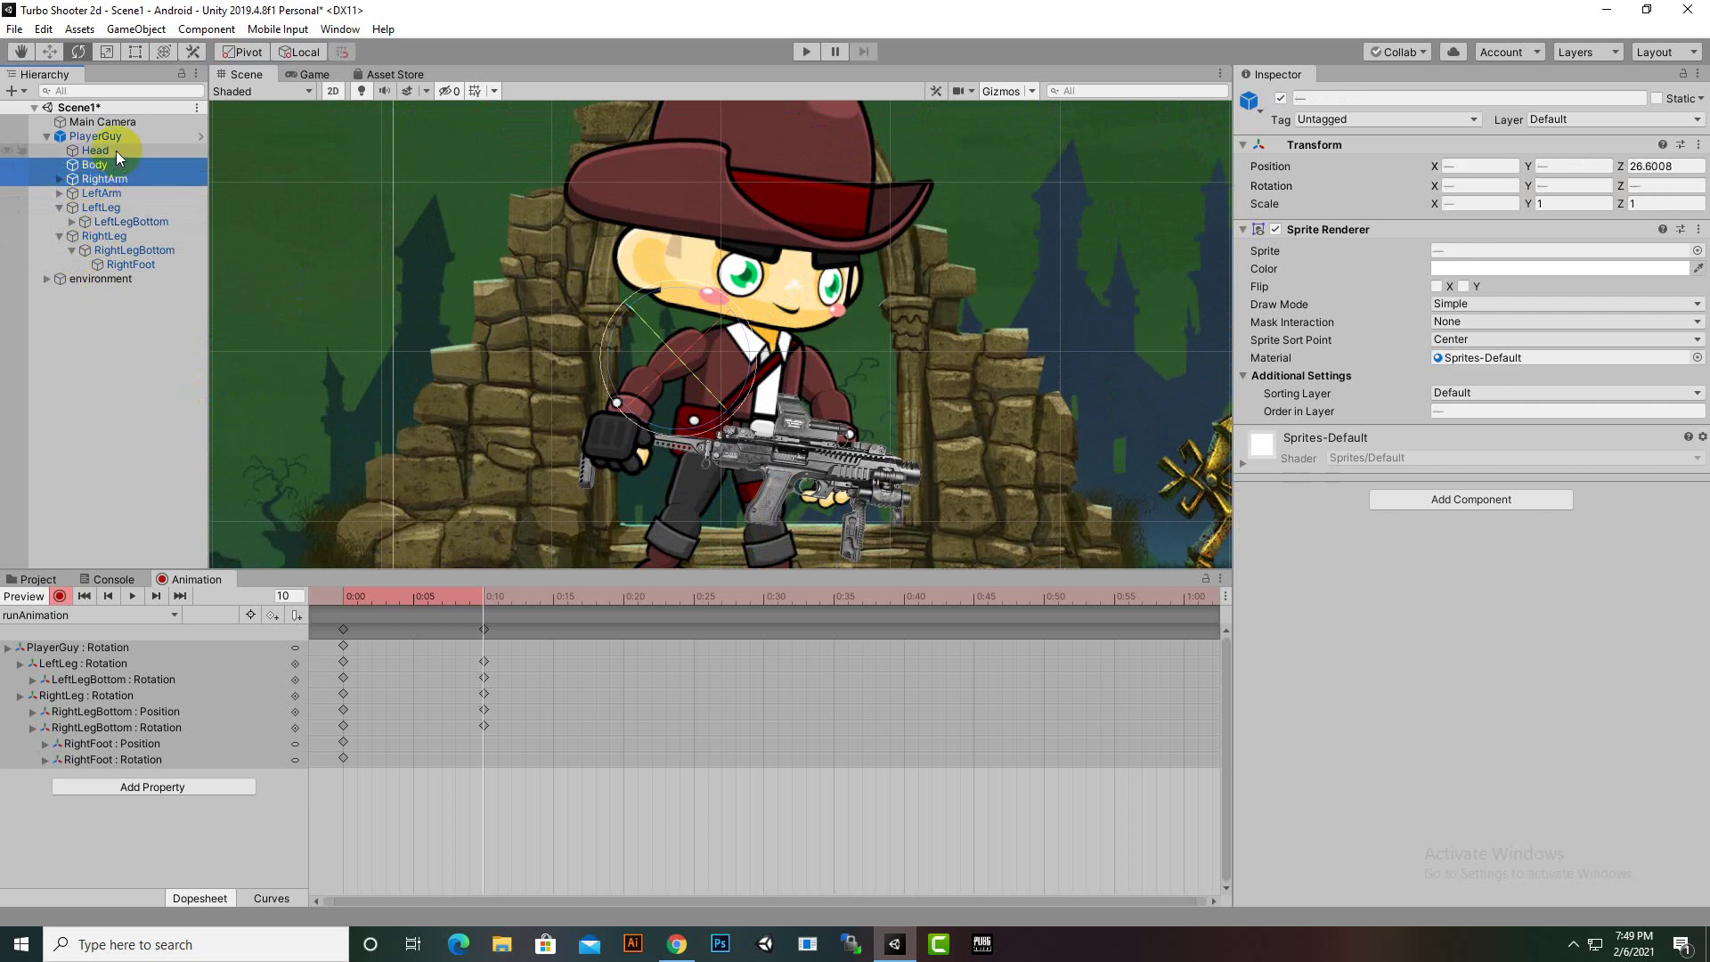
pyautogui.keyDown('ctrl'); pyautogui.click(116, 151); pyautogui.keyUp('ctrl')
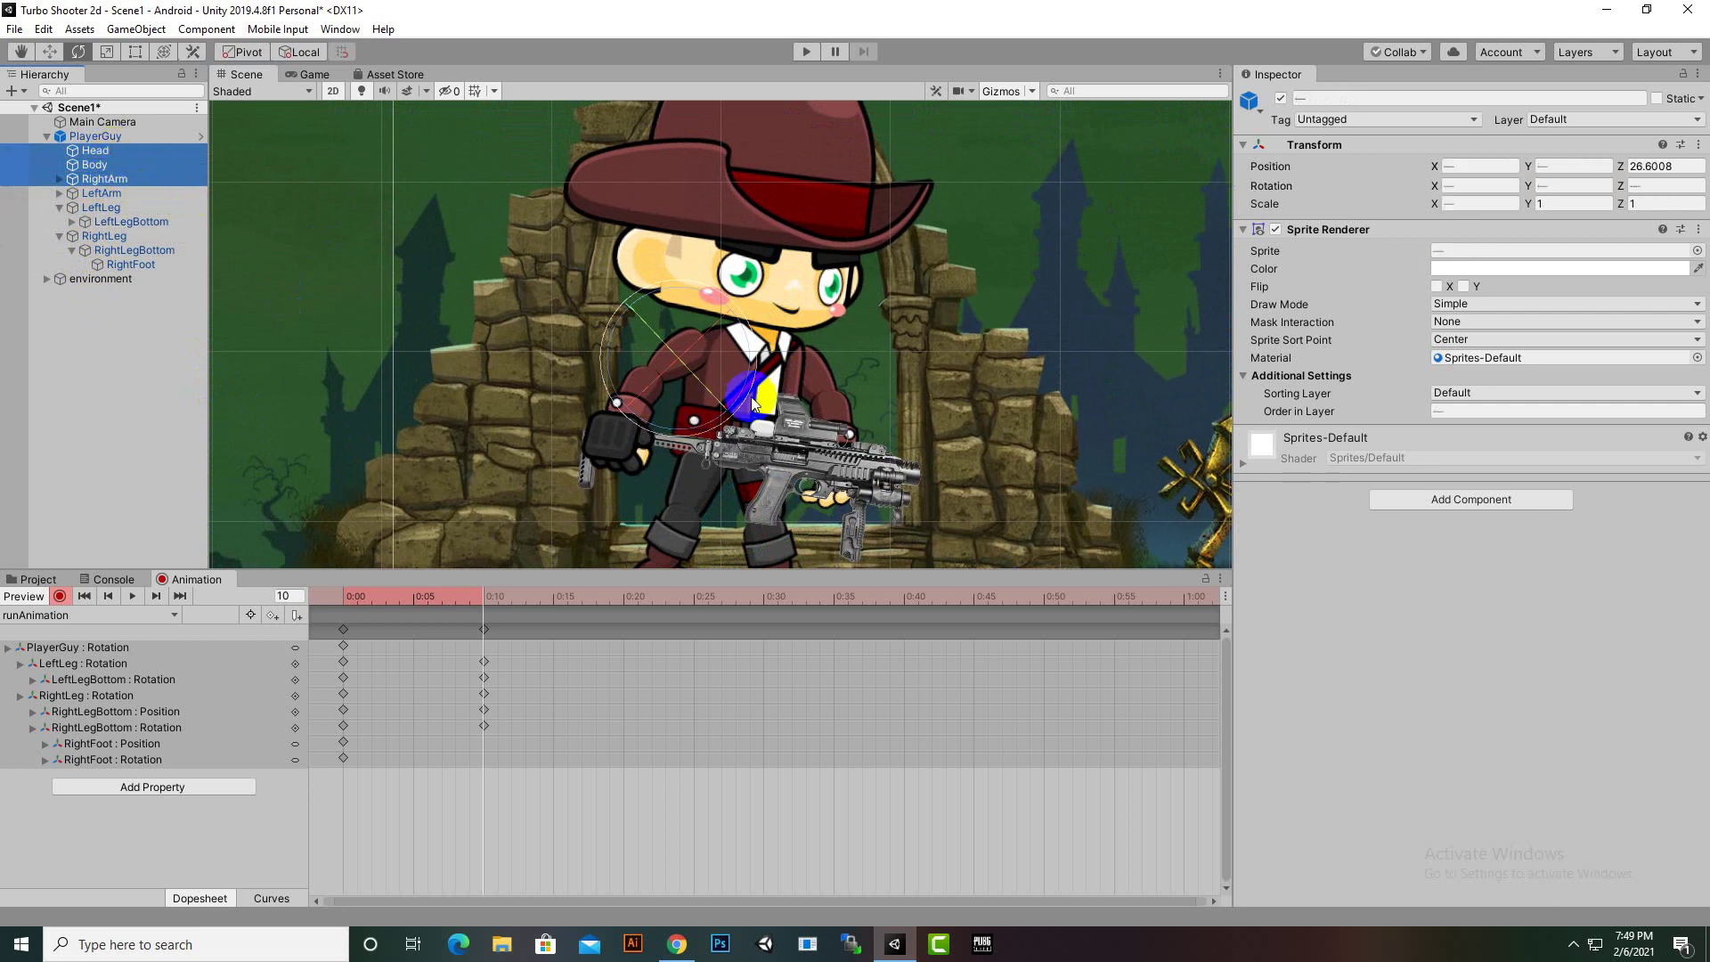
pyautogui.moveTo(748, 396); pyautogui.dragTo(741, 395)
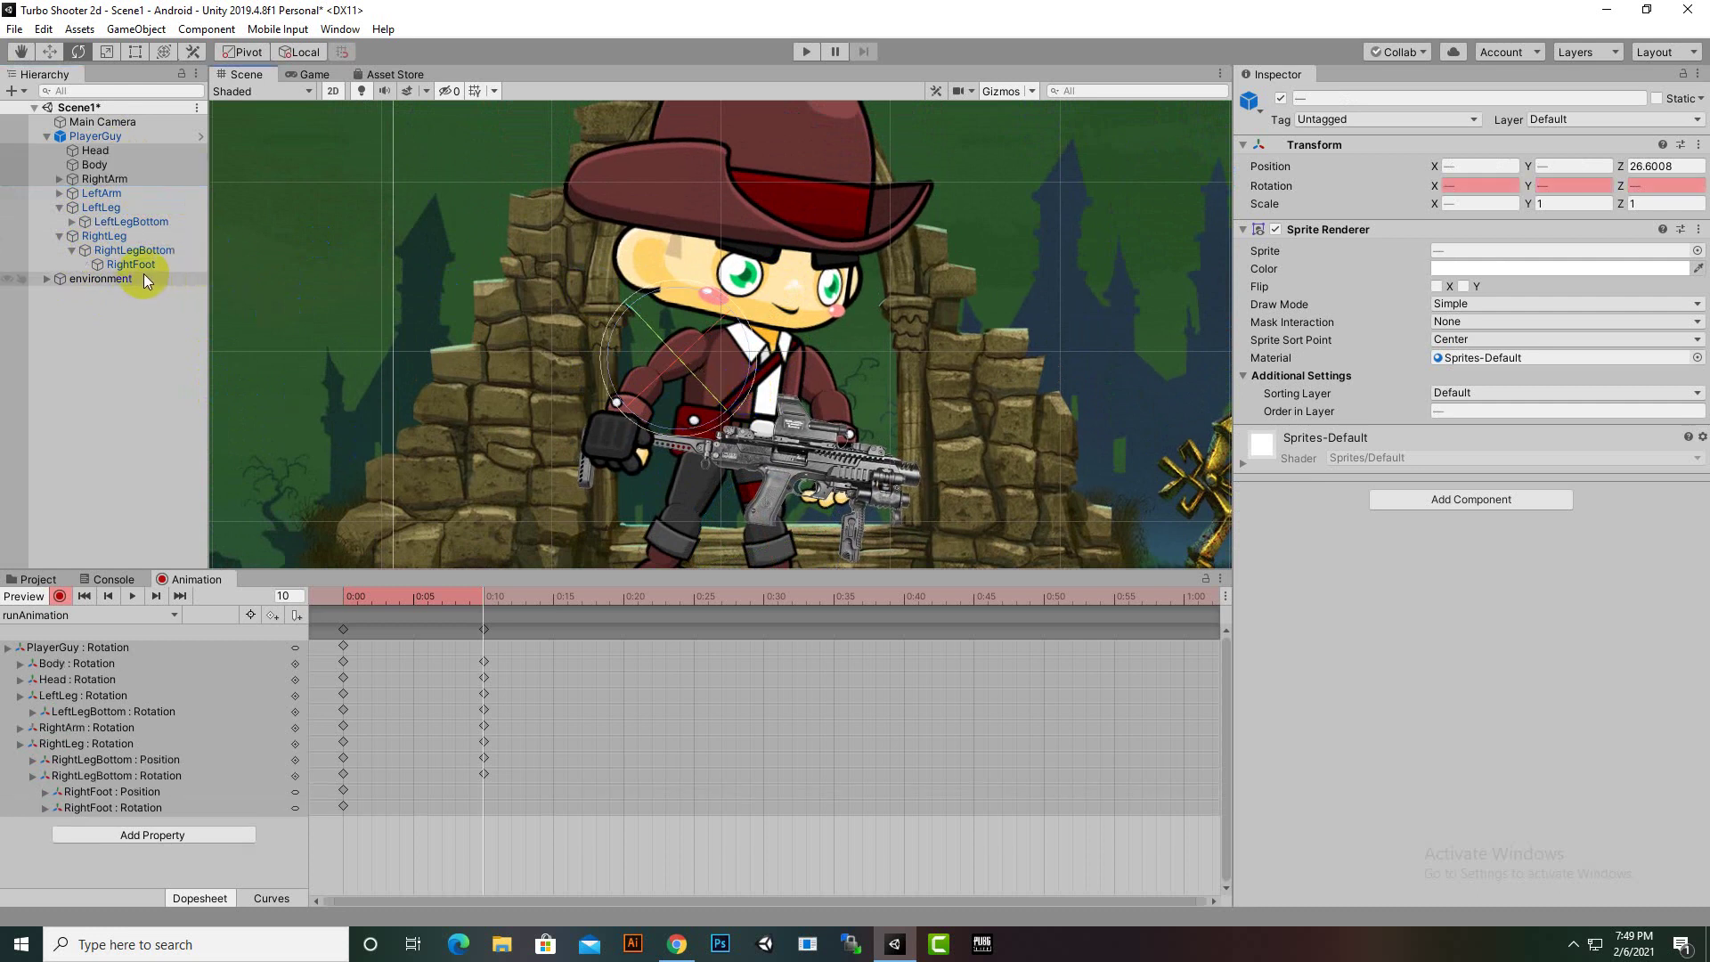
pyautogui.click(100, 193)
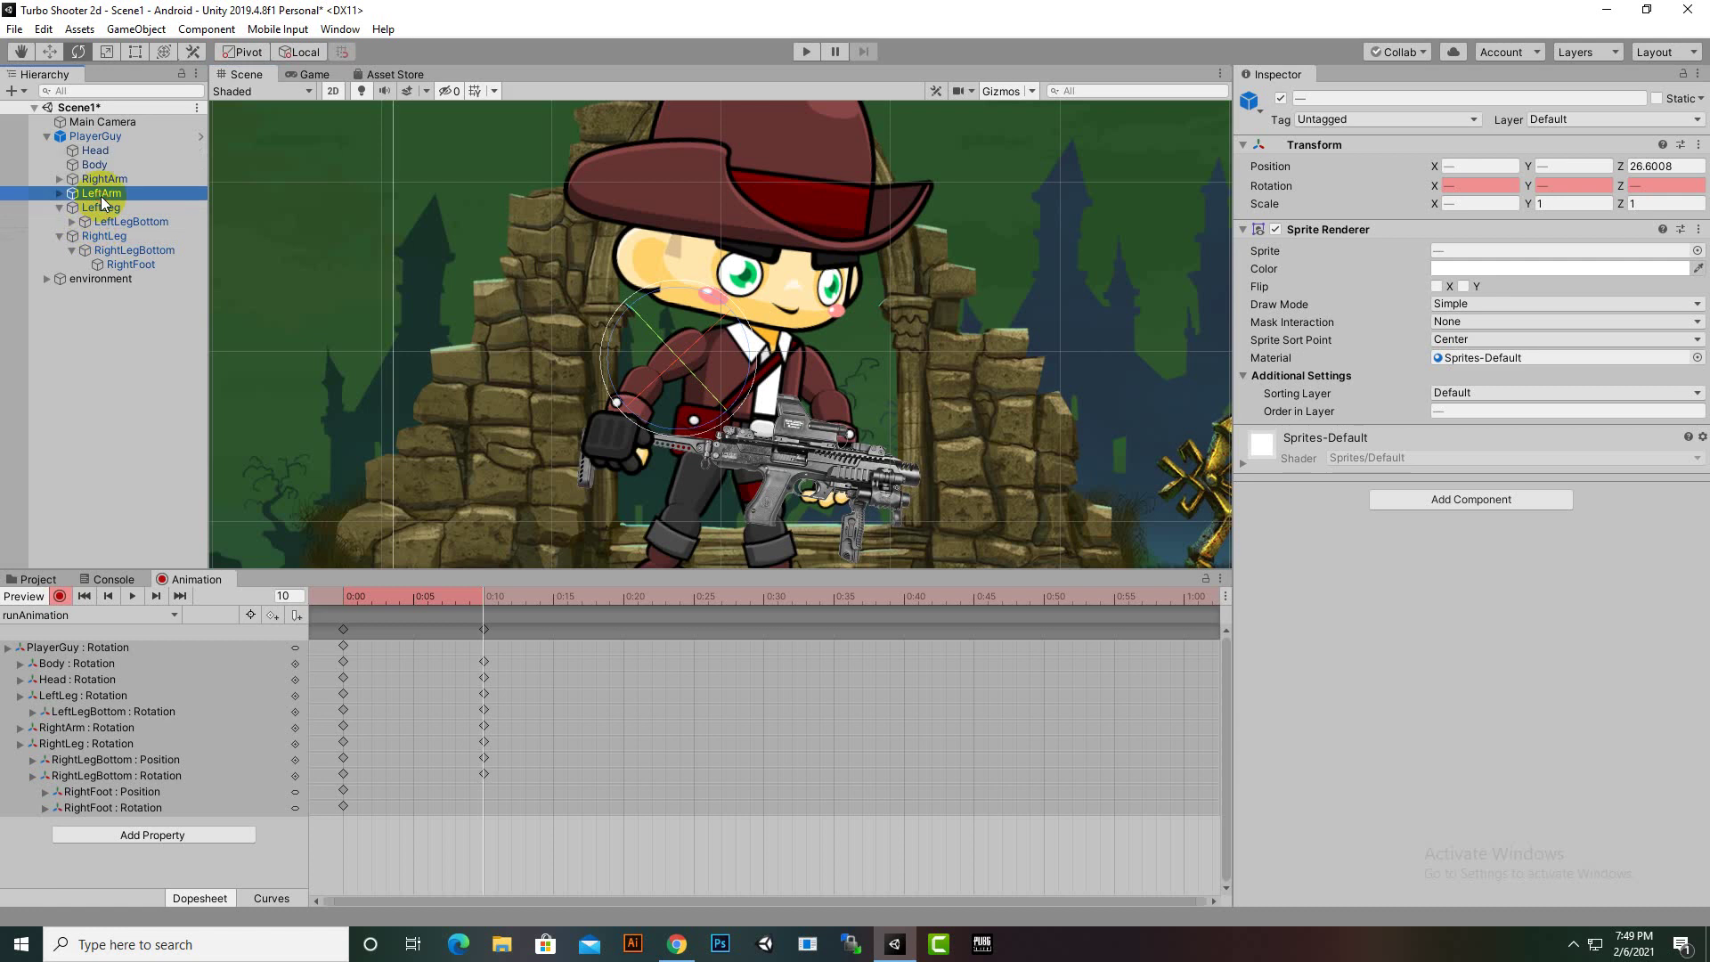
pyautogui.moveTo(884, 392); pyautogui.dragTo(875, 402)
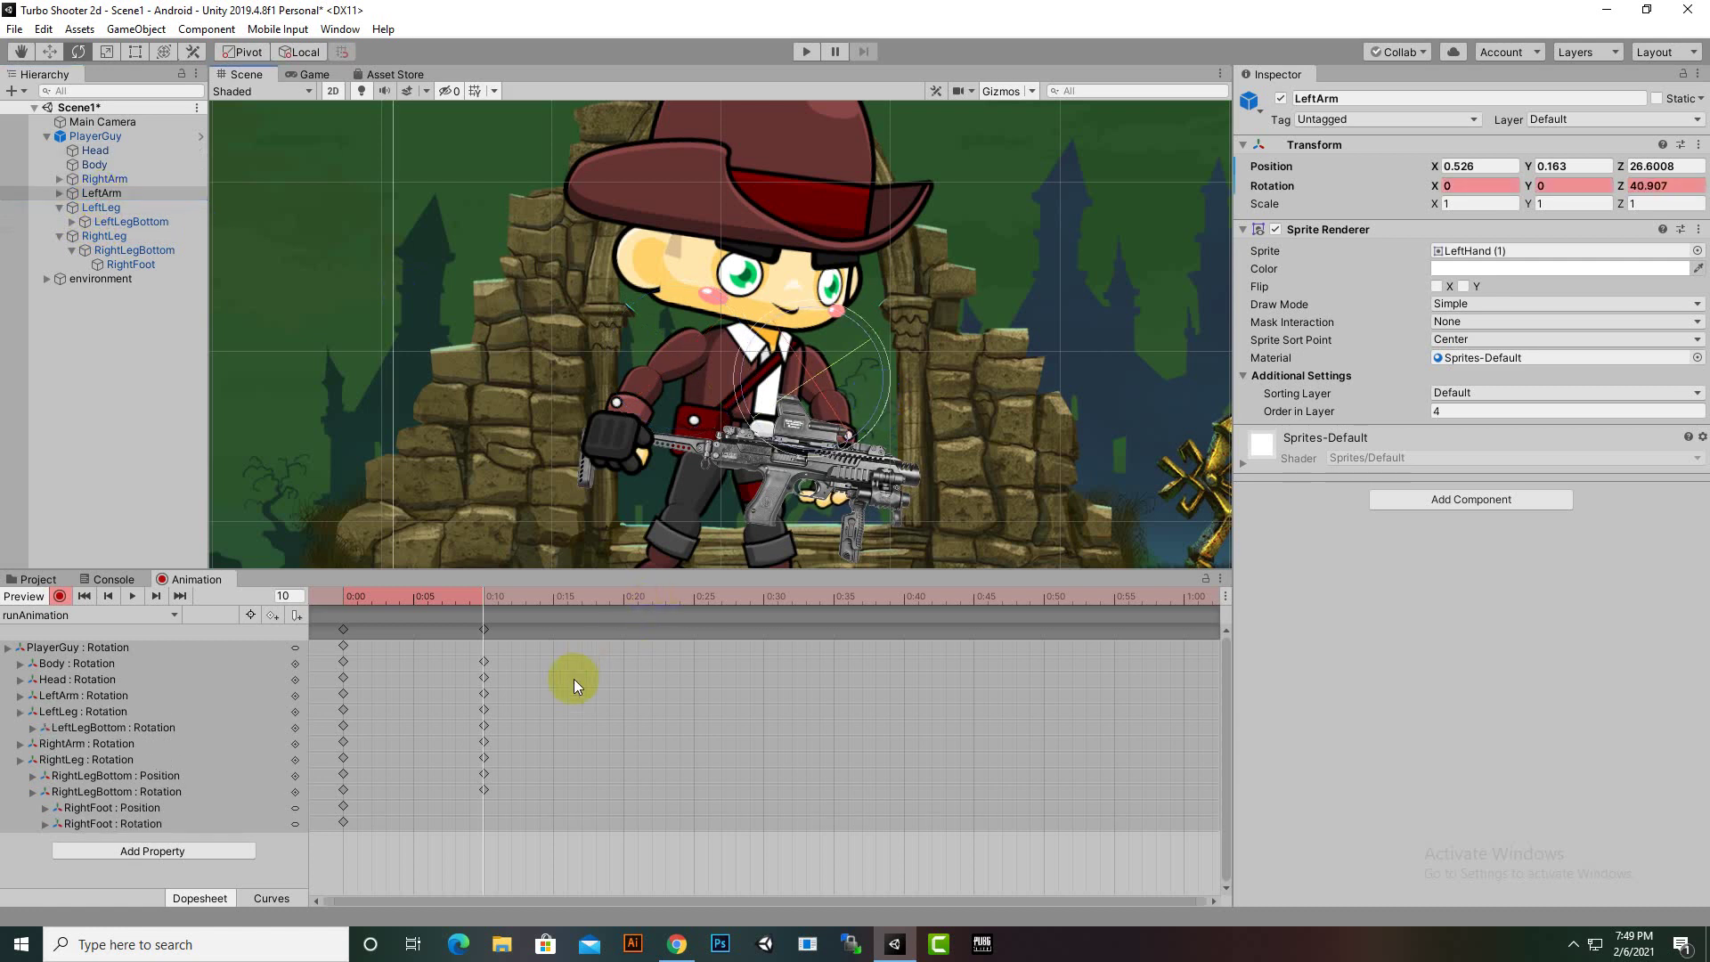
# At frame 20, rotate RightLeg to about -25.2 and RightLegBottom to about -21.2 on Z, shifting RightLegBottom to about X -0.148, Y -0.432
pyautogui.click(624, 601)
pyautogui.moveTo(880, 527); pyautogui.dragTo(955, 323, button='middle')
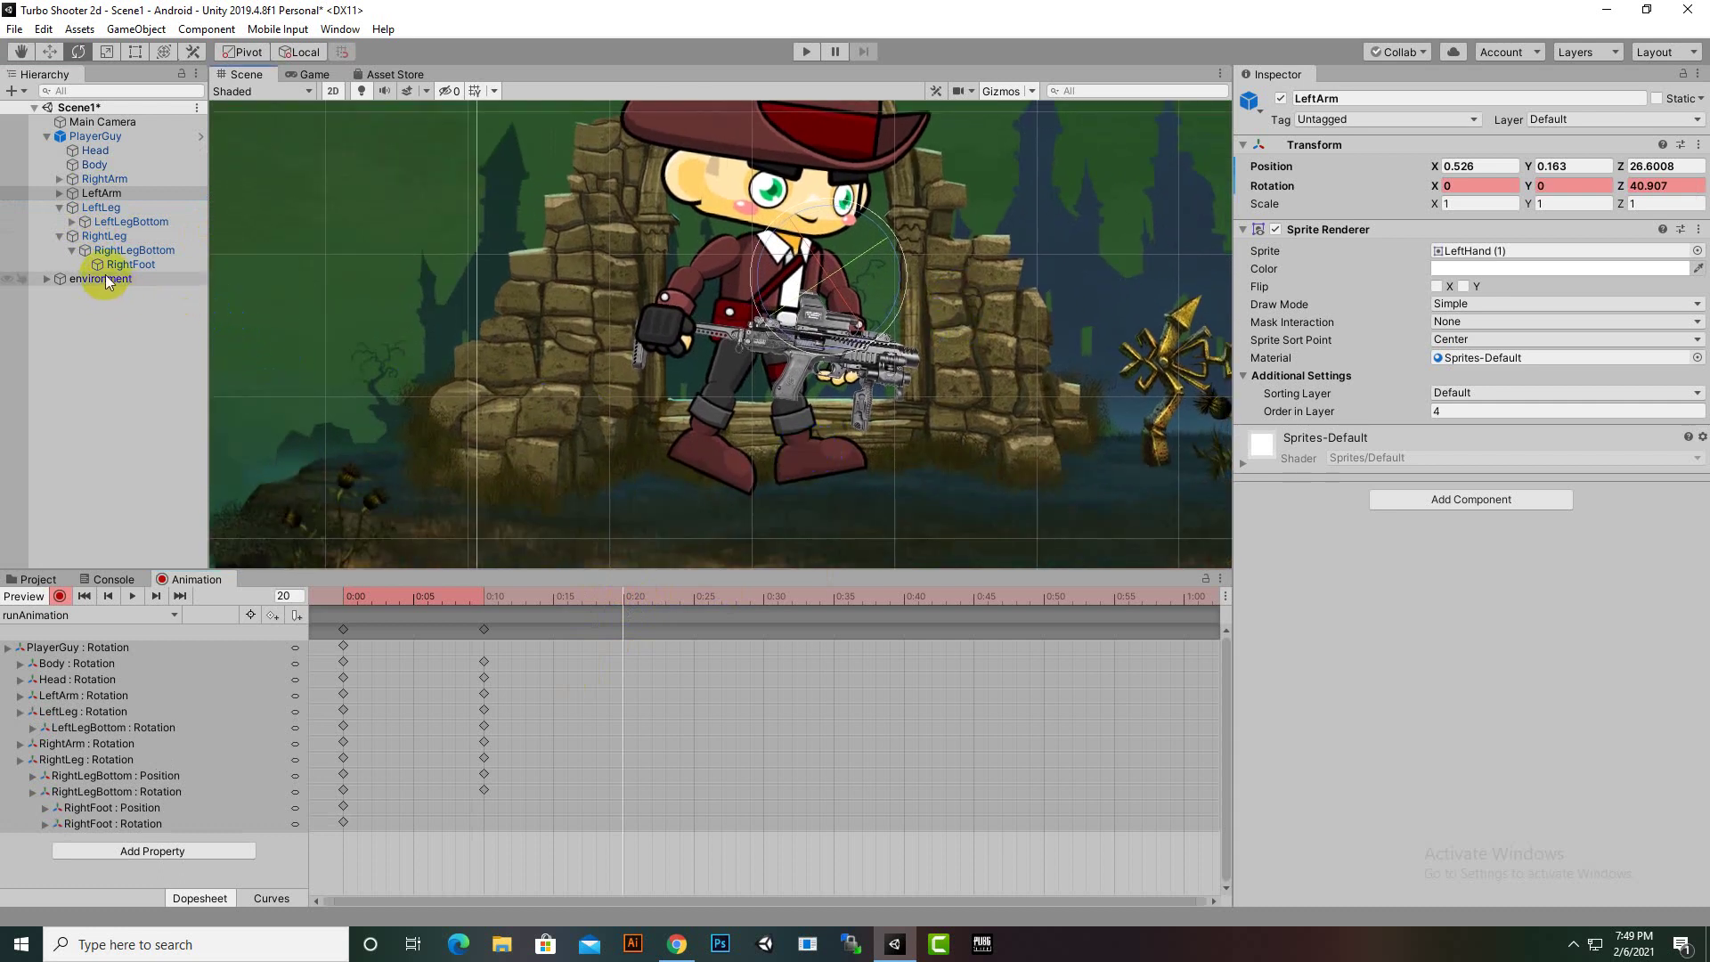
pyautogui.click(107, 236)
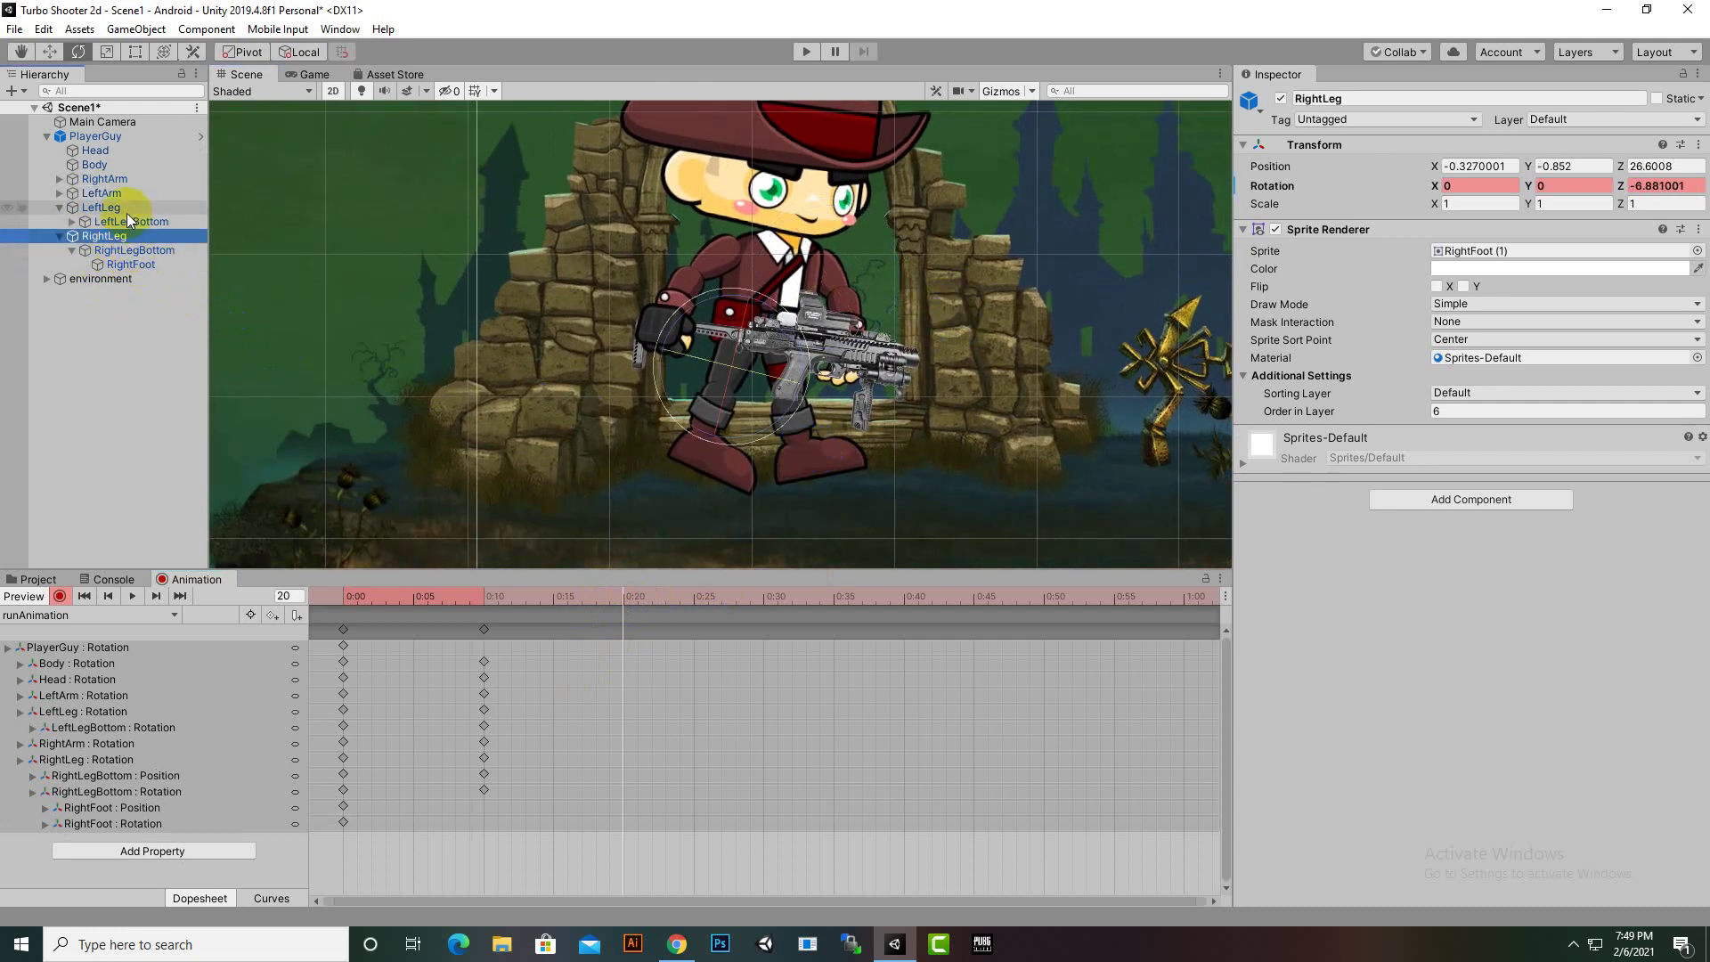
pyautogui.moveTo(789, 411); pyautogui.dragTo(730, 450)
pyautogui.click(121, 249)
pyautogui.click(49, 52)
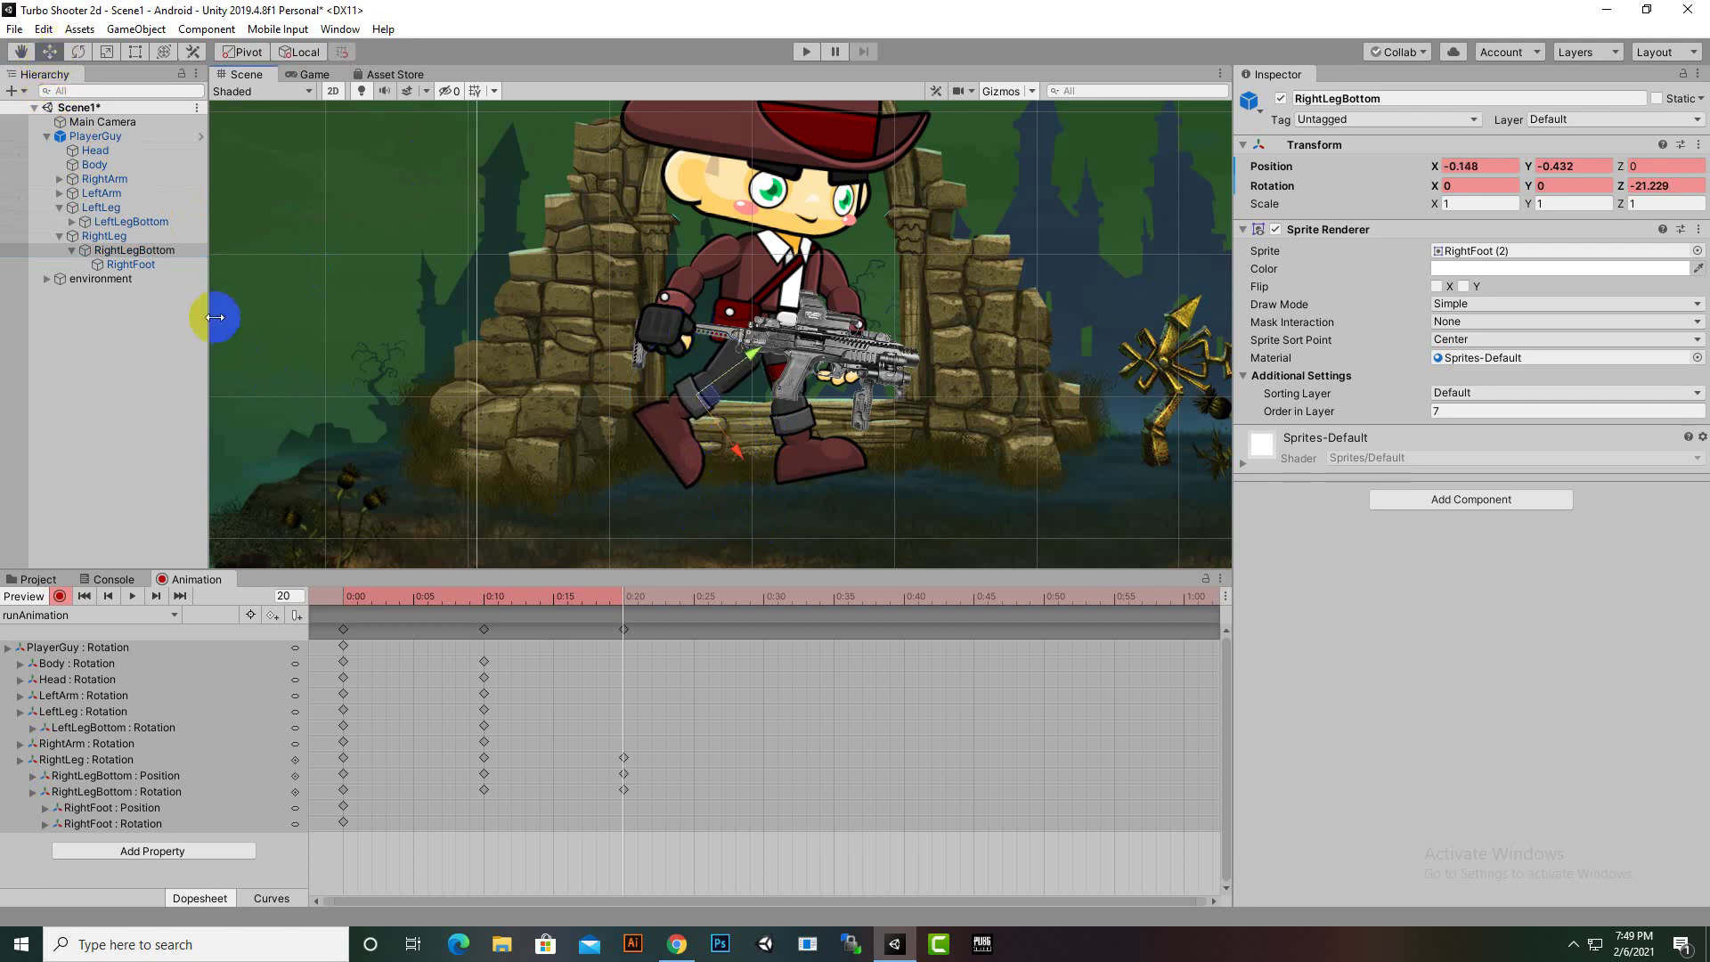
# At frame 20, rotate LeftLeg to about 27 and LeftLegBottom to about 26.9 on Z, shifting LeftLegBottom to about X 0.097, Y -0.446
pyautogui.click(107, 207)
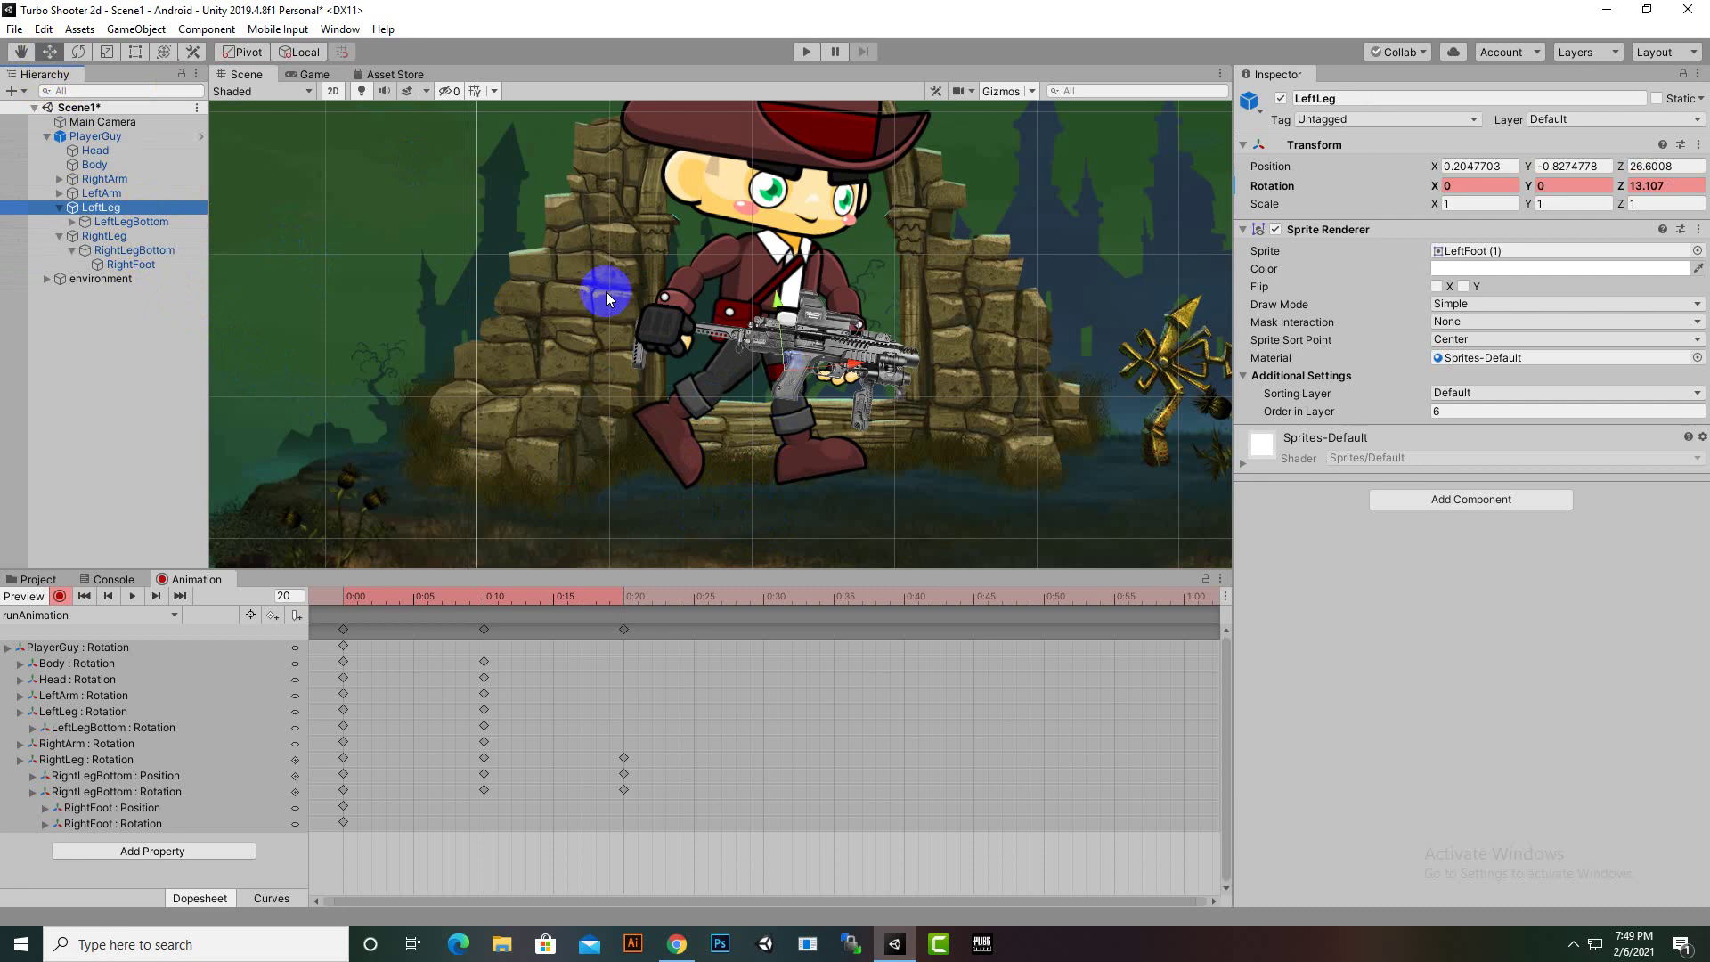
pyautogui.click(80, 53)
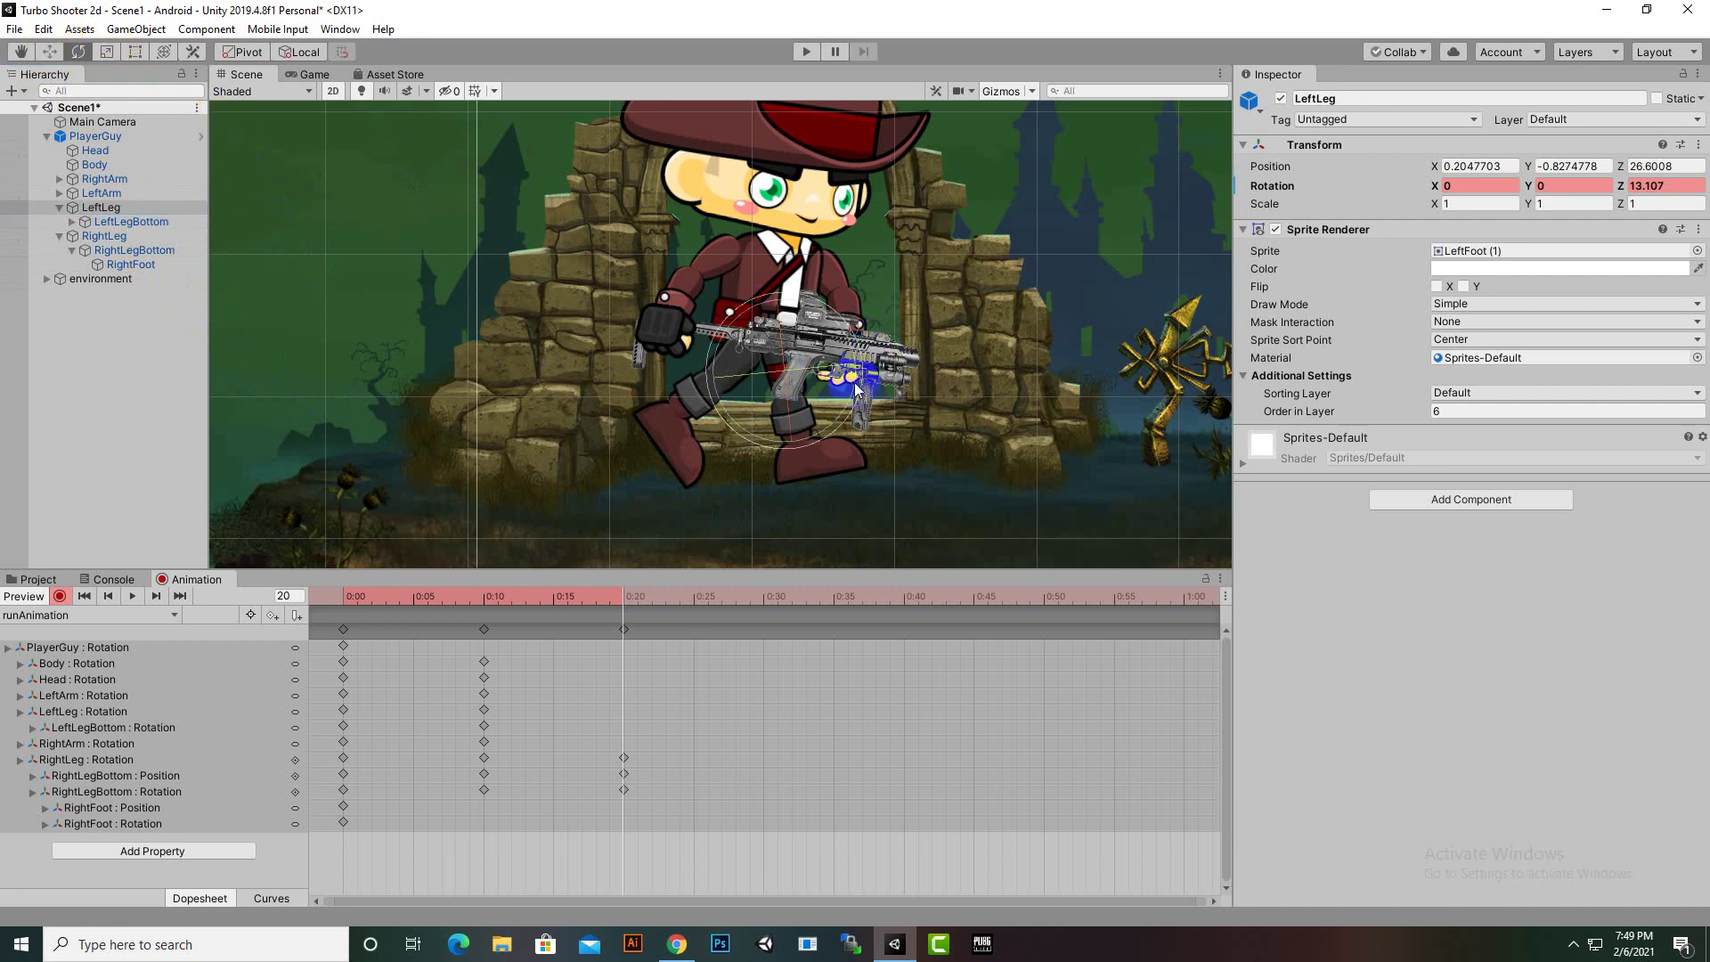
pyautogui.moveTo(851, 401); pyautogui.dragTo(862, 350)
pyautogui.click(135, 222)
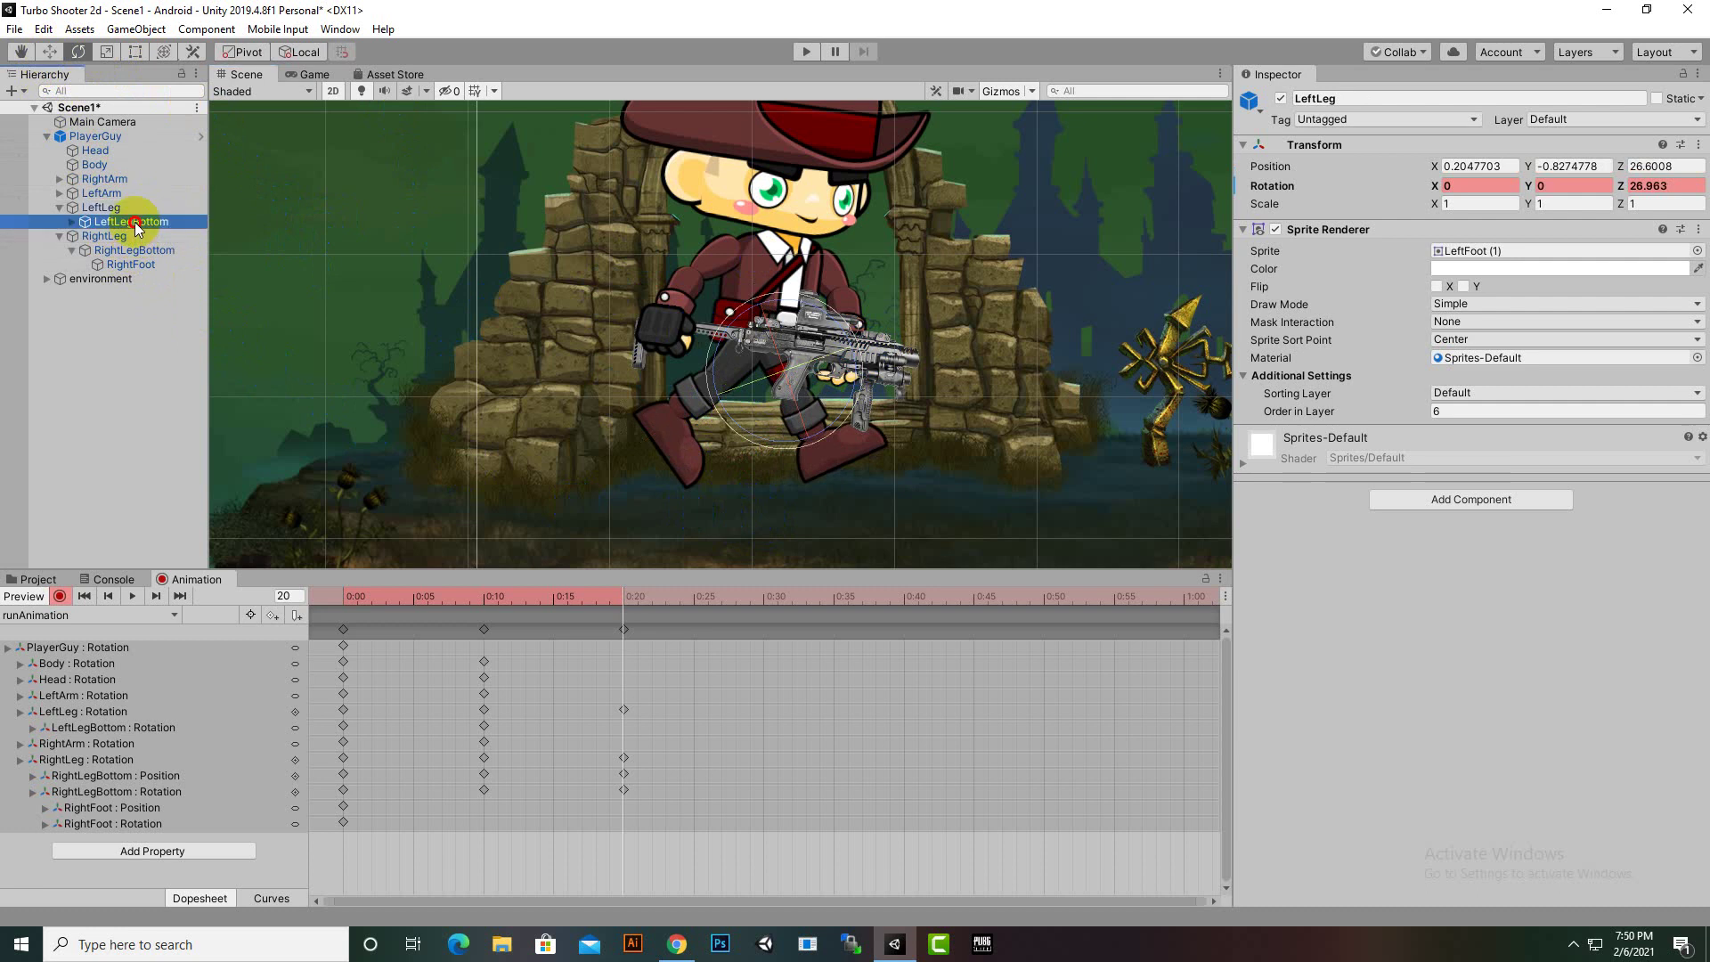
pyautogui.moveTo(871, 440); pyautogui.dragTo(873, 378)
pyautogui.click(50, 51)
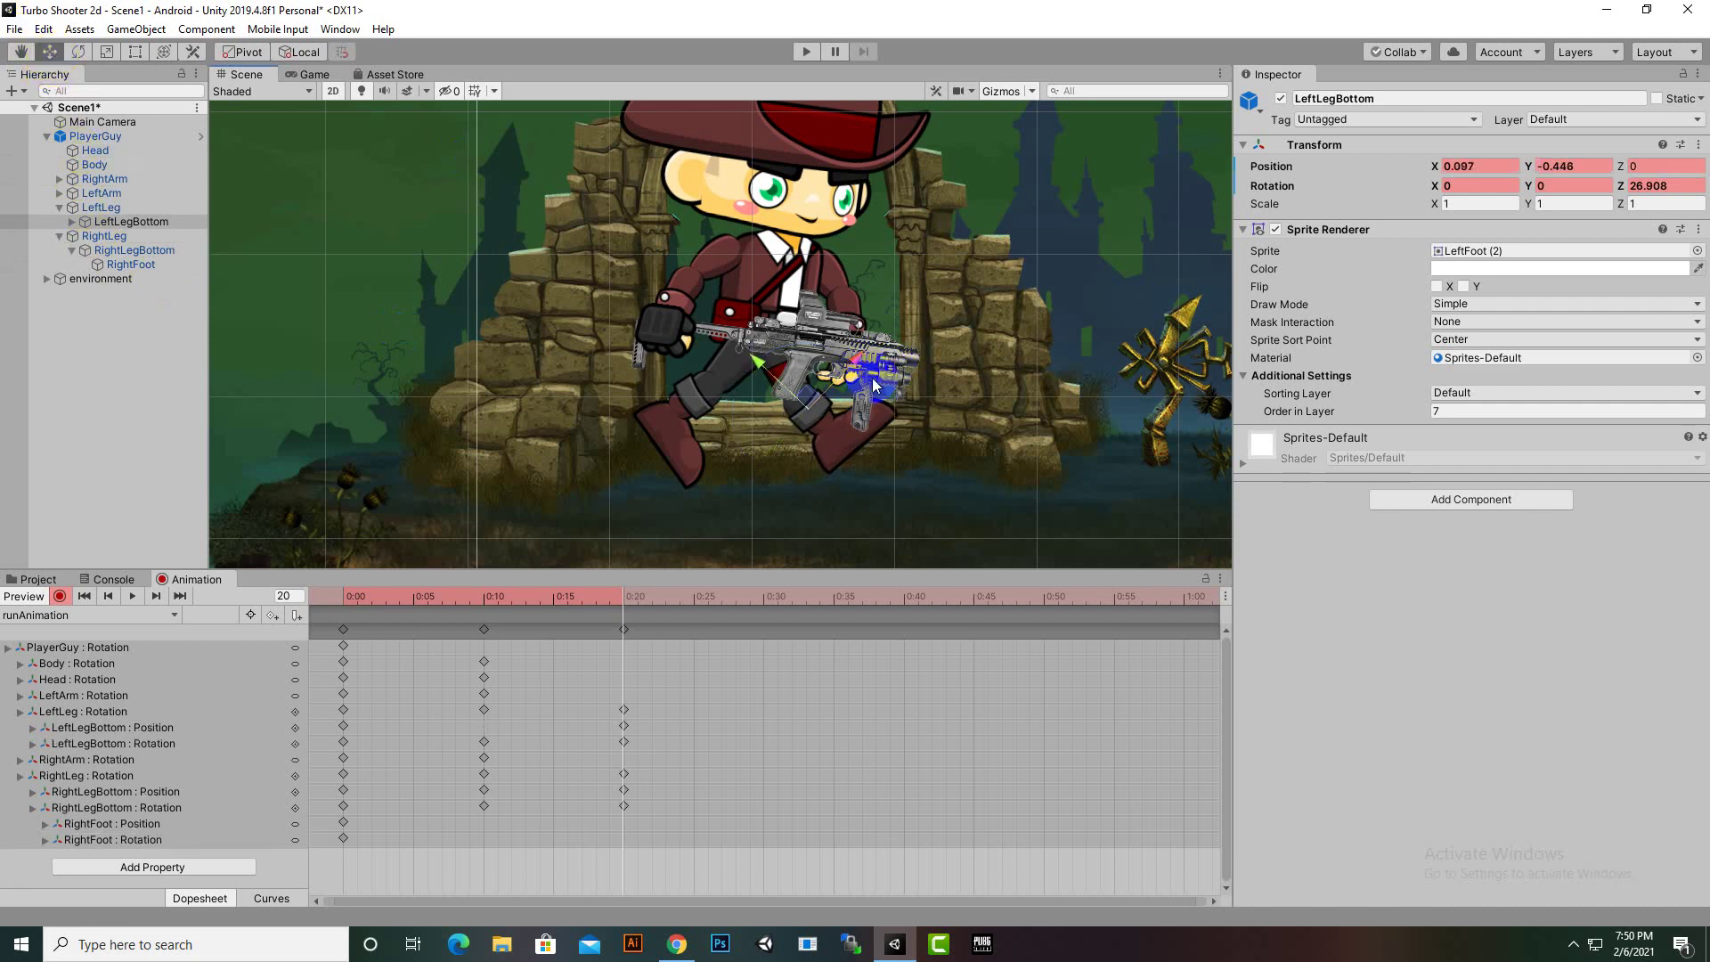
# Keyframe Head, Body, RightArm and LeftArm together at frame 20 with a slight shift and a slight clockwise rotation
pyautogui.click(762, 596)
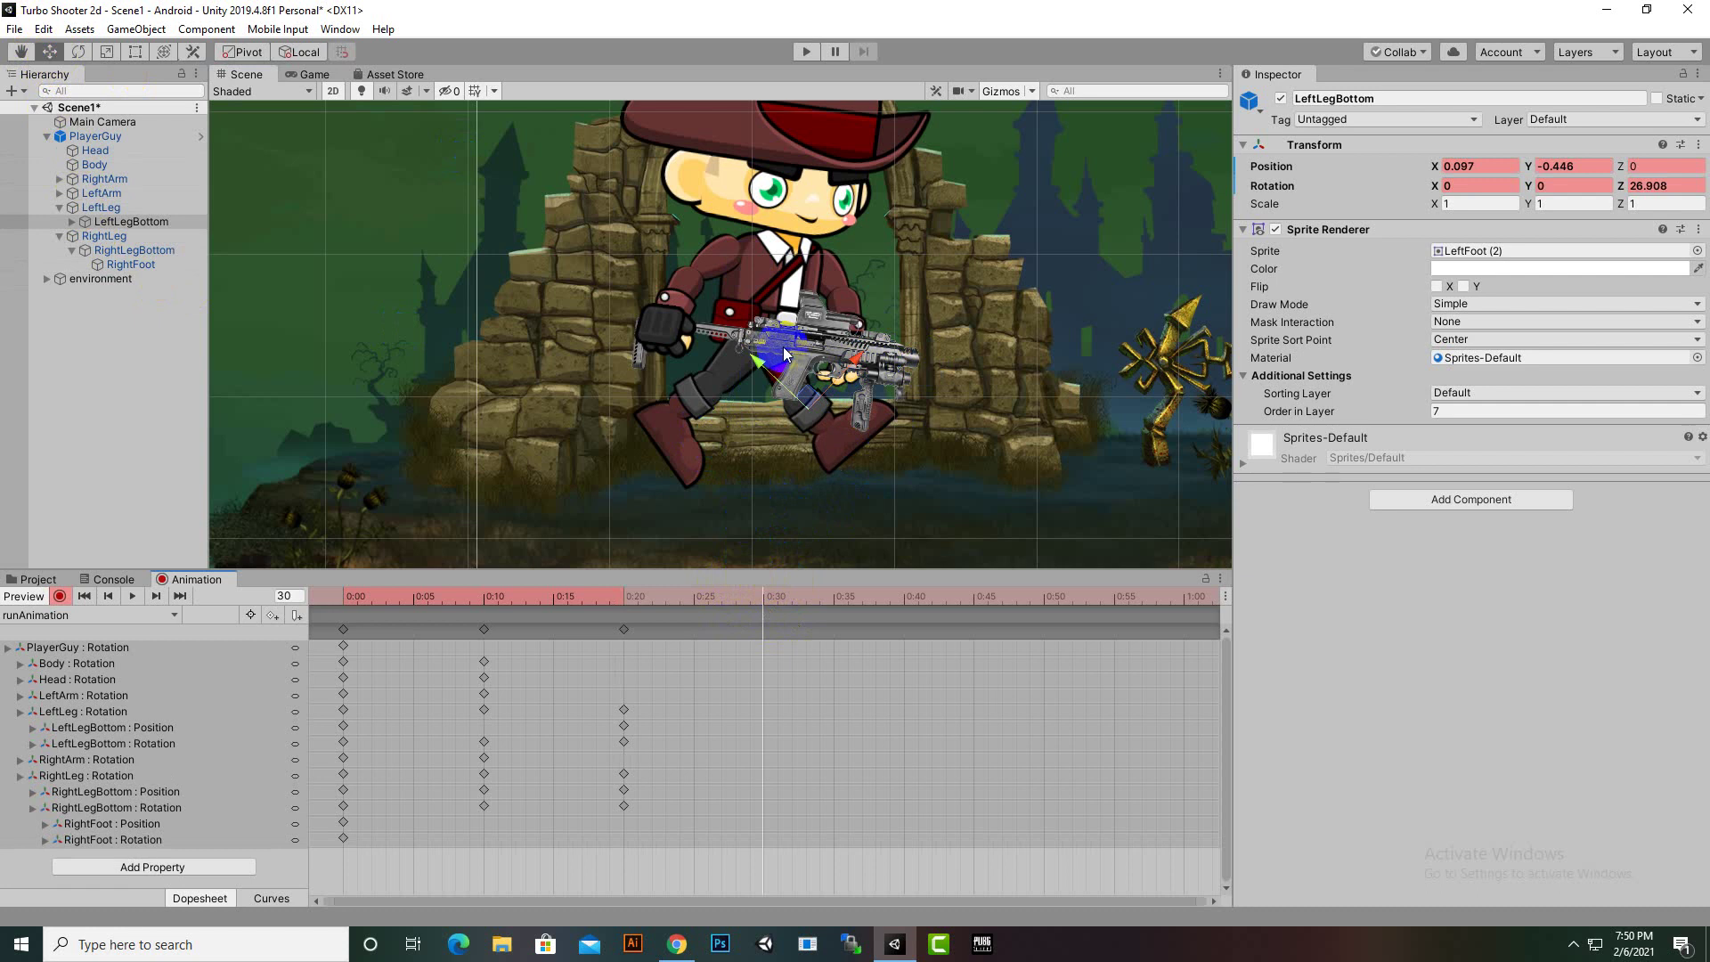
pyautogui.click(623, 600)
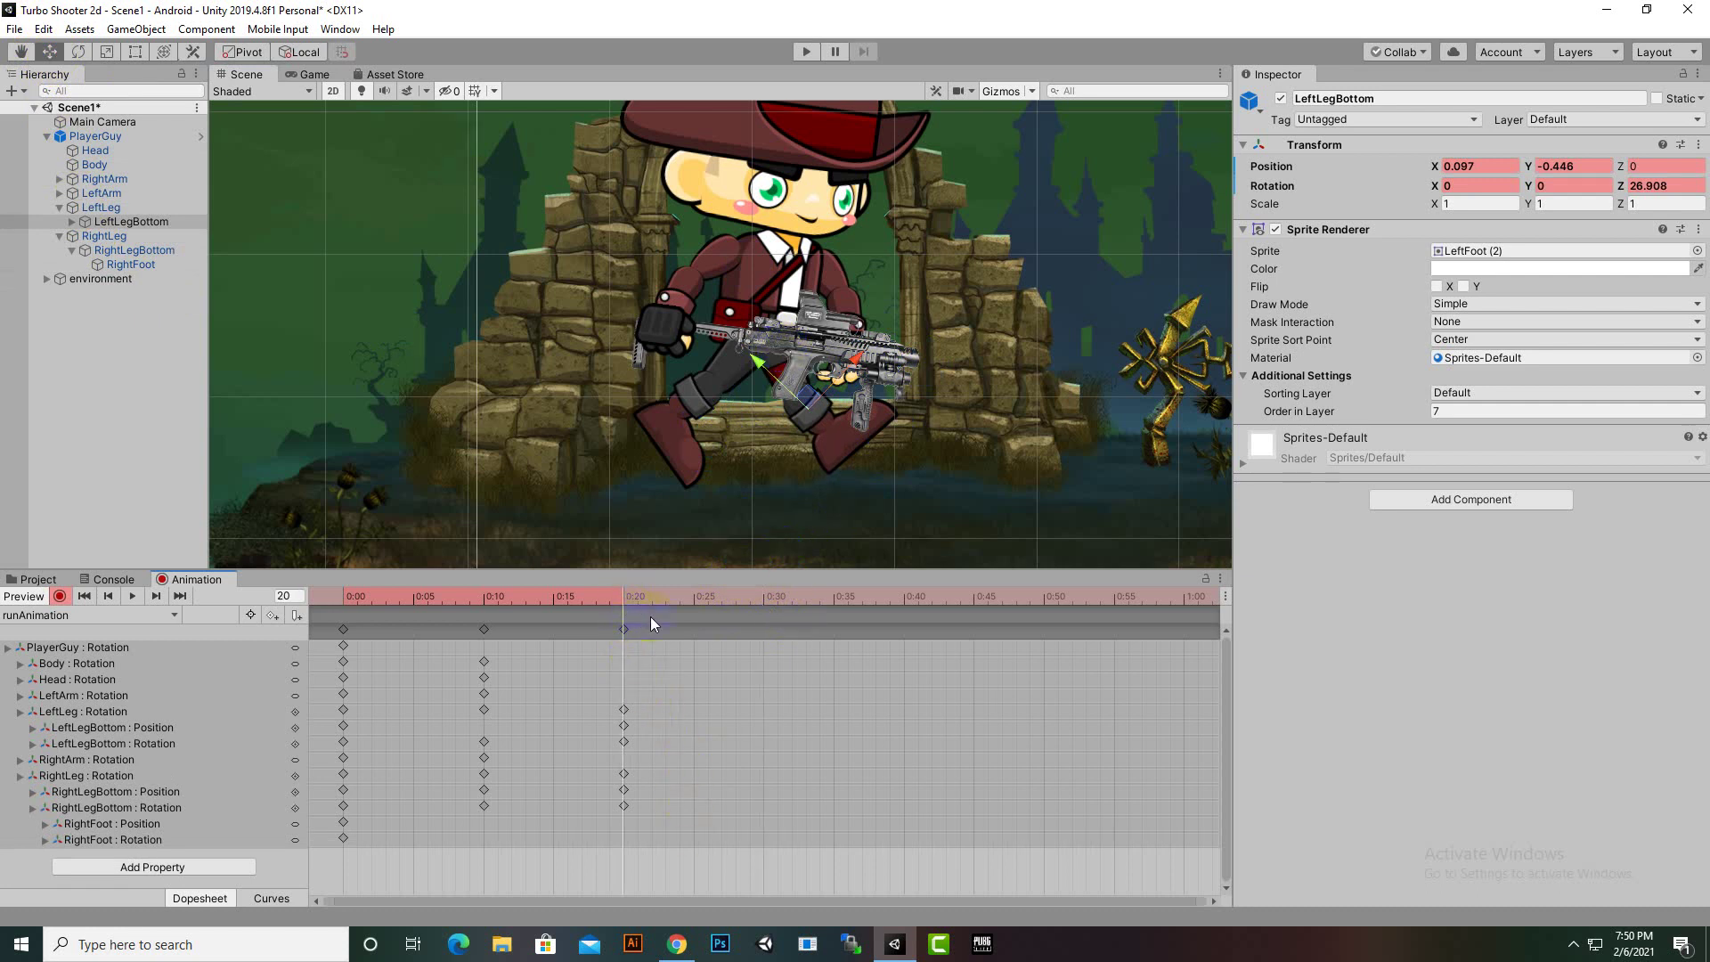
pyautogui.click(120, 236)
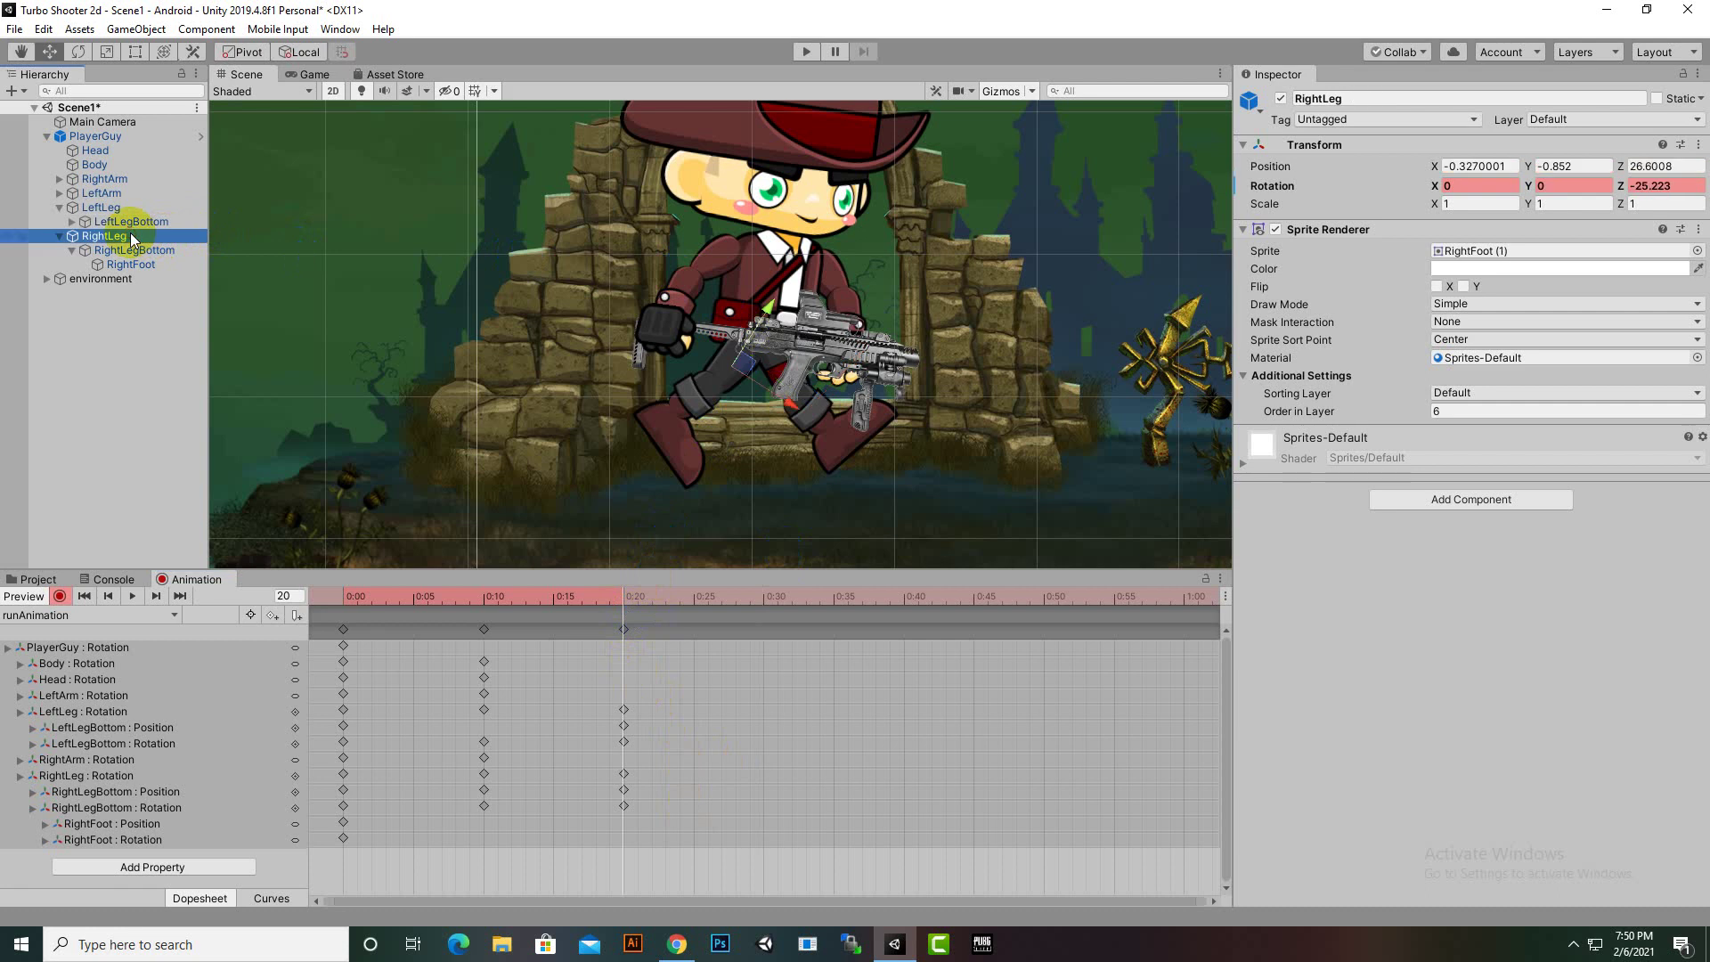
pyautogui.click(110, 163)
pyautogui.keyDown('ctrl'); pyautogui.click(108, 148); pyautogui.keyUp('ctrl')
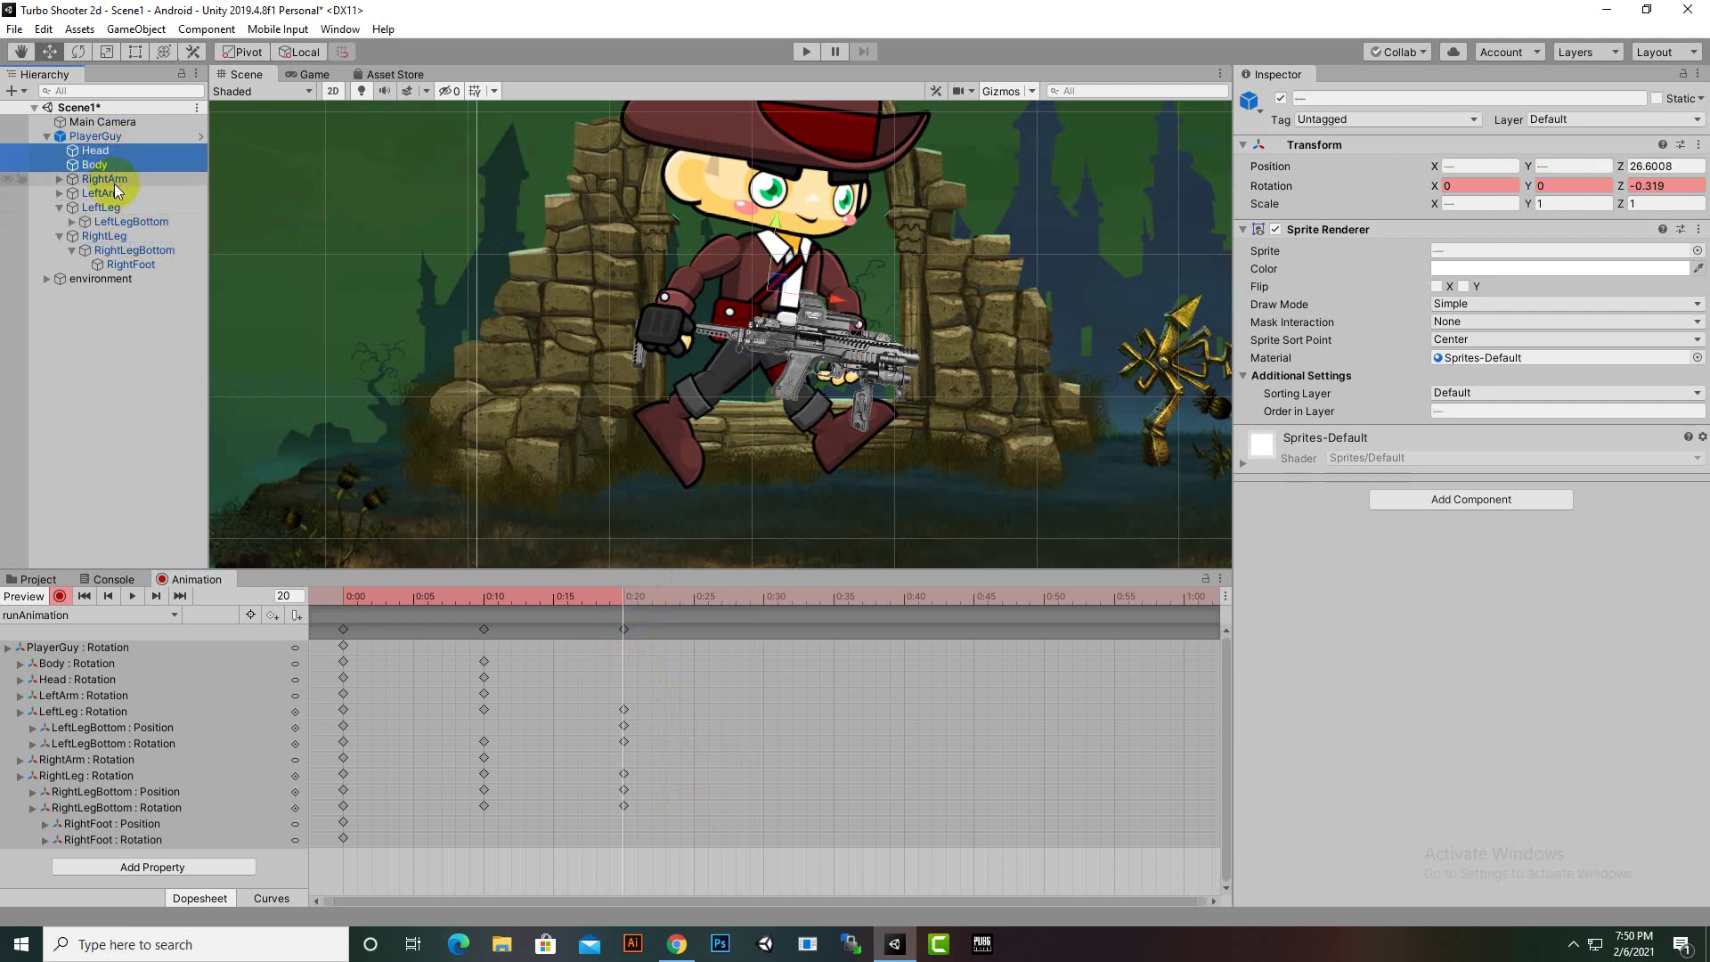
pyautogui.keyDown('ctrl'); pyautogui.click(113, 180); pyautogui.keyUp('ctrl')
pyautogui.keyDown('ctrl'); pyautogui.click(102, 194); pyautogui.keyUp('ctrl')
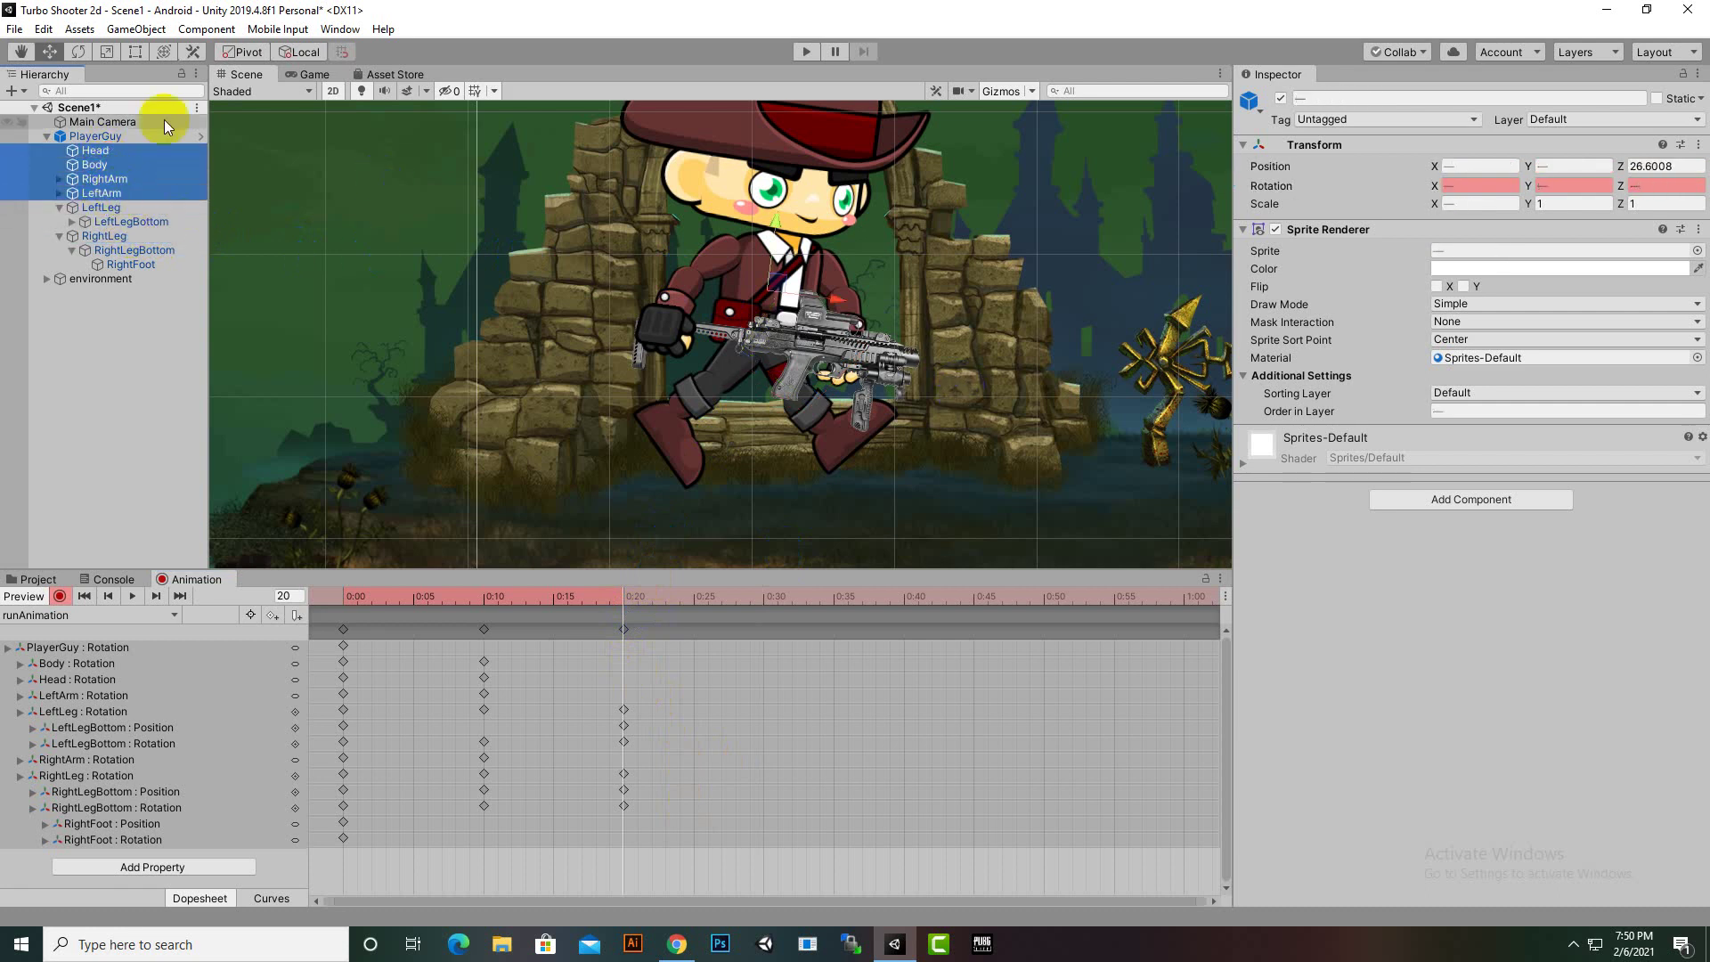
pyautogui.press('w')
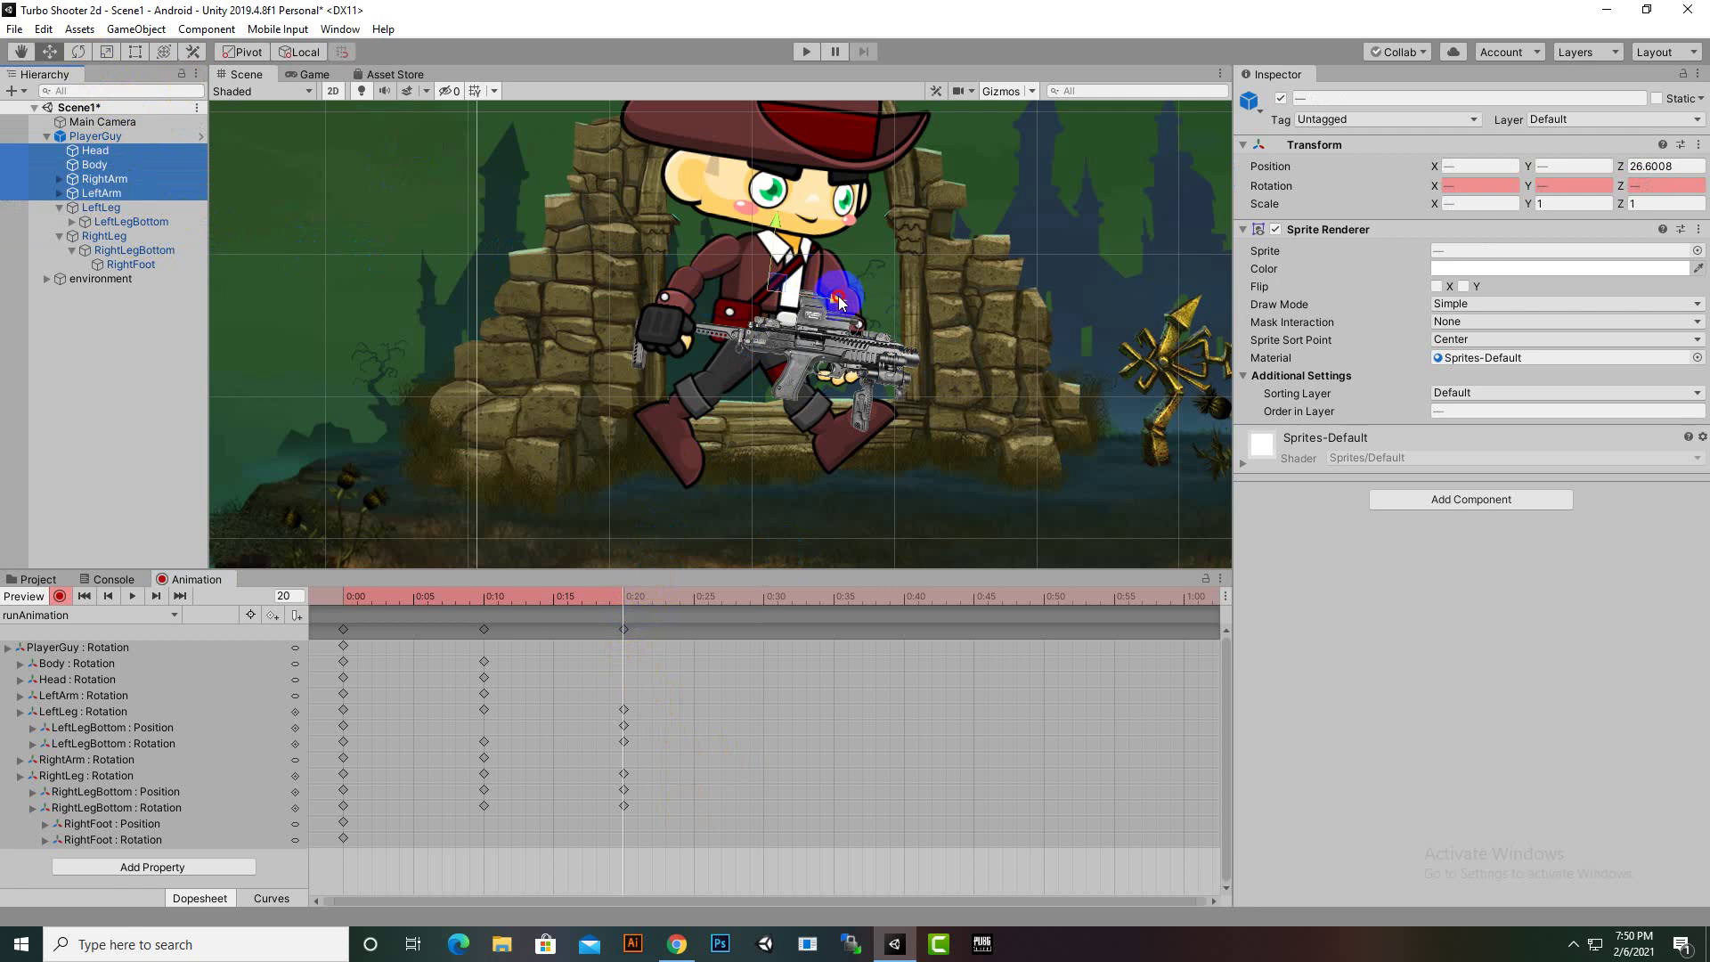
pyautogui.moveTo(838, 298); pyautogui.dragTo(842, 300)
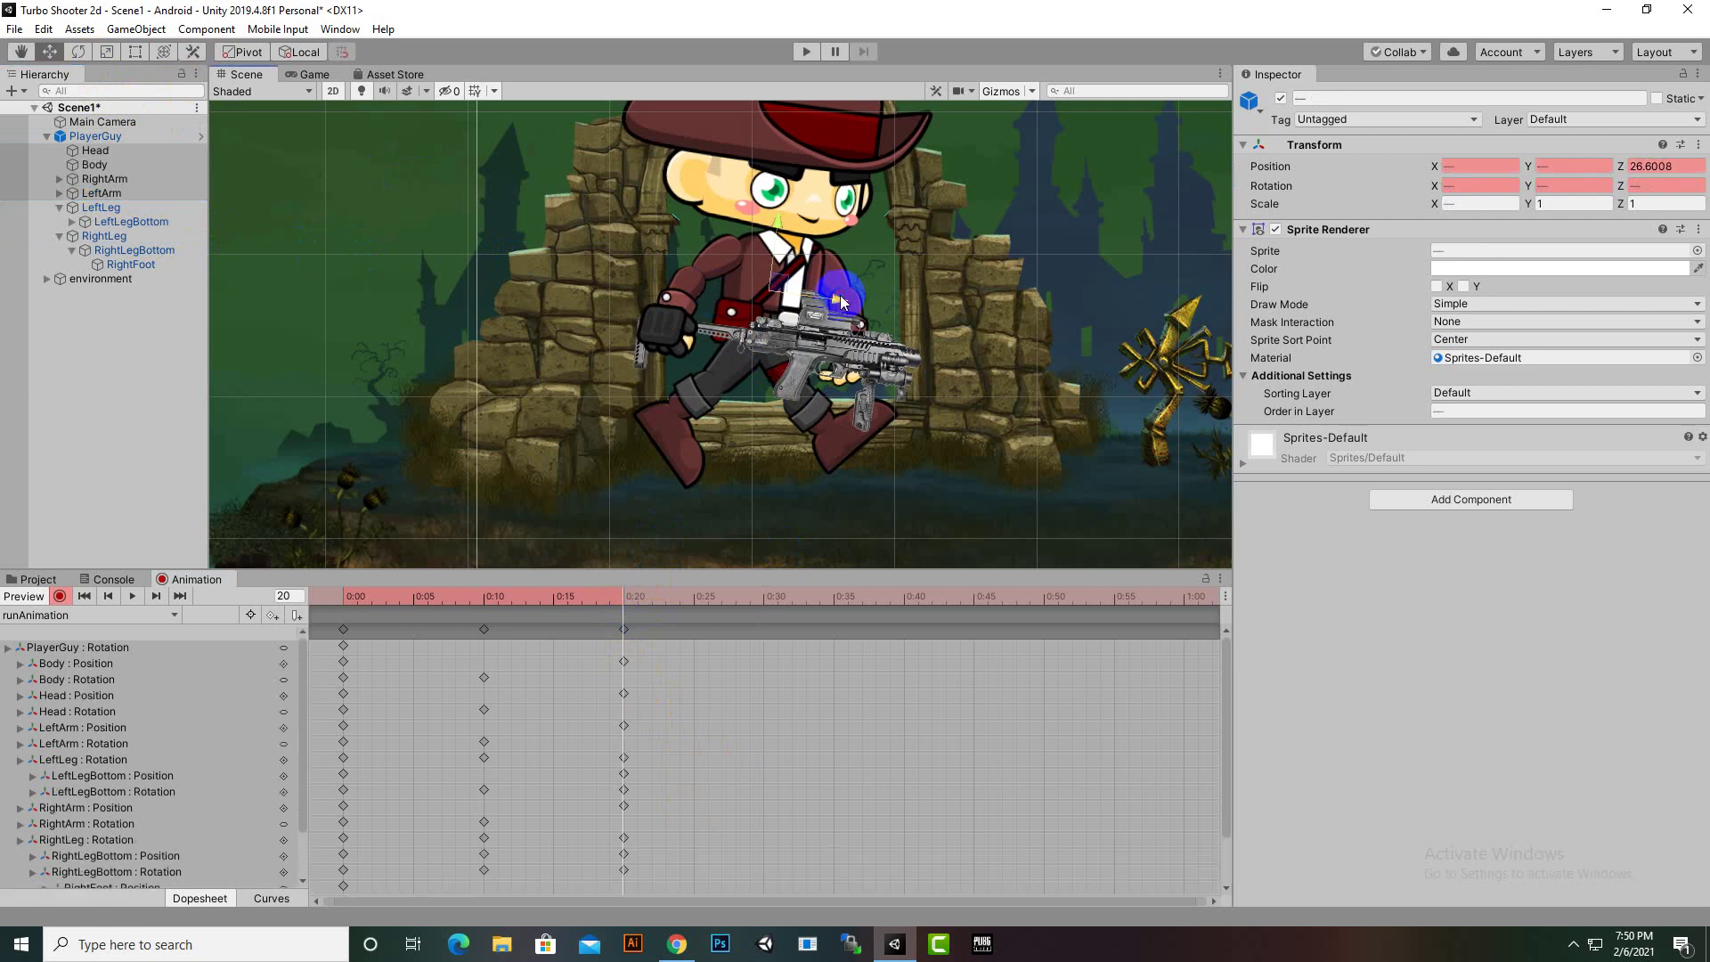
pyautogui.click(79, 52)
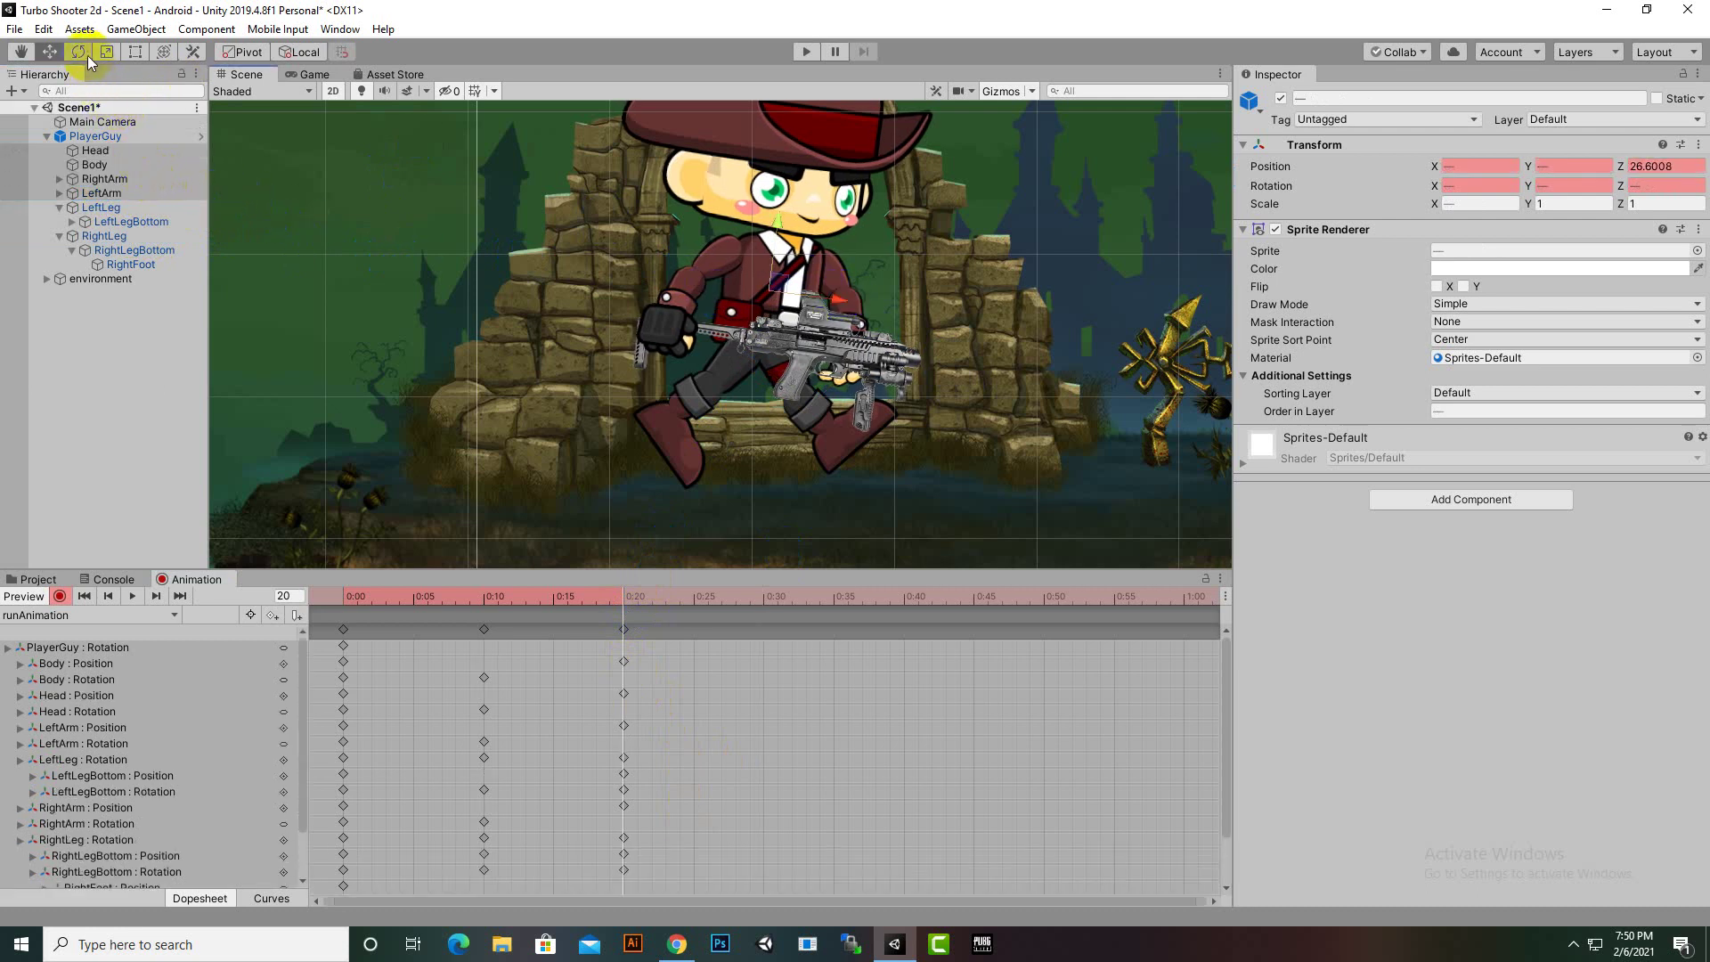
pyautogui.moveTo(806, 241); pyautogui.dragTo(808, 265)
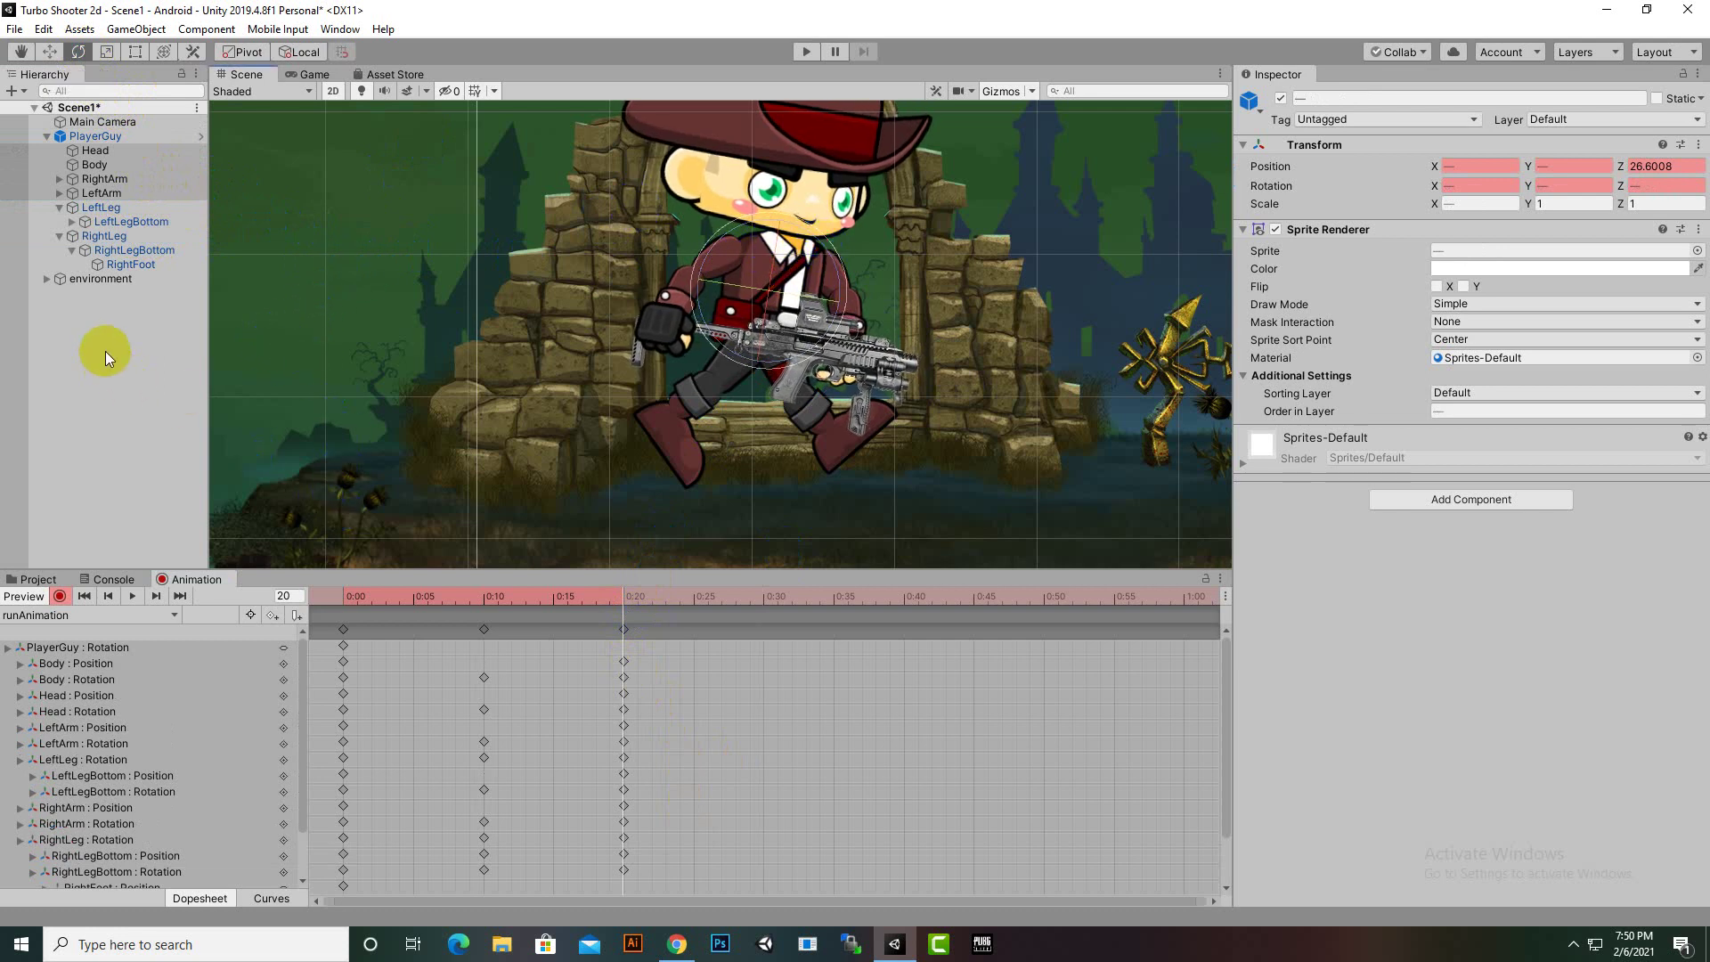
# Keyframe the right leg at frame 30 by rotating RightLeg to about -35.6 and RightLegBottom to about -32.1 on Z
pyautogui.click(112, 239)
pyautogui.click(764, 597)
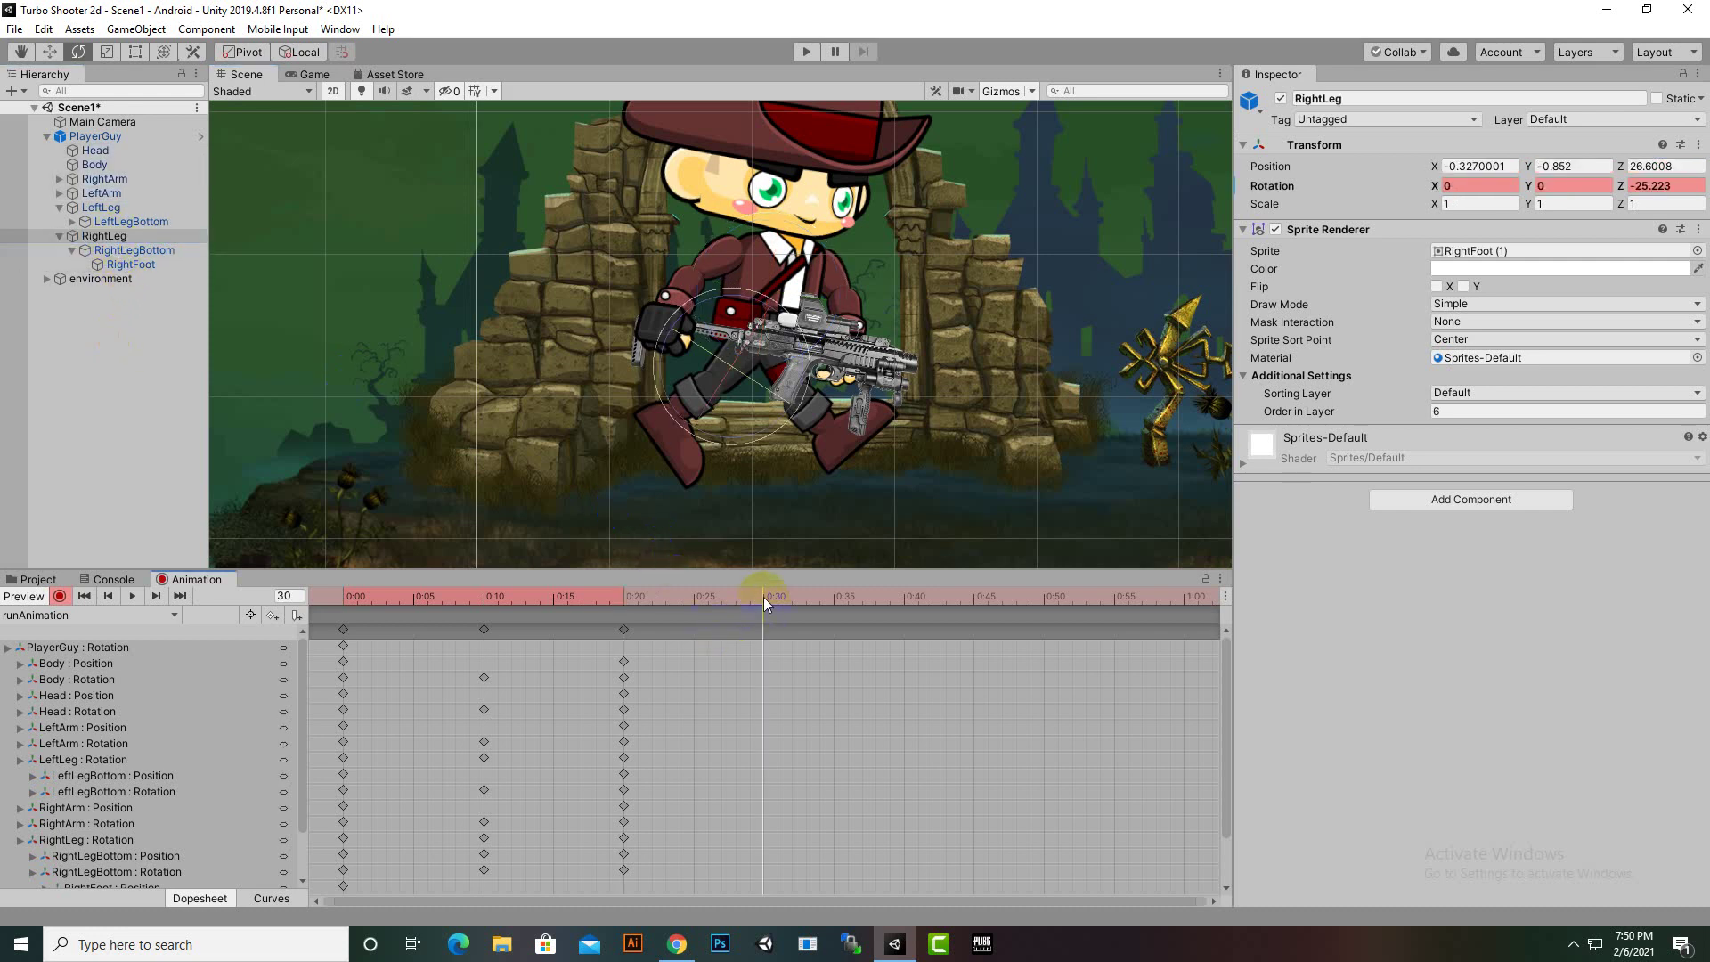
pyautogui.moveTo(785, 434)
pyautogui.mouseDown()
pyautogui.moveTo(787, 416)
pyautogui.moveTo(766, 426)
pyautogui.mouseUp()
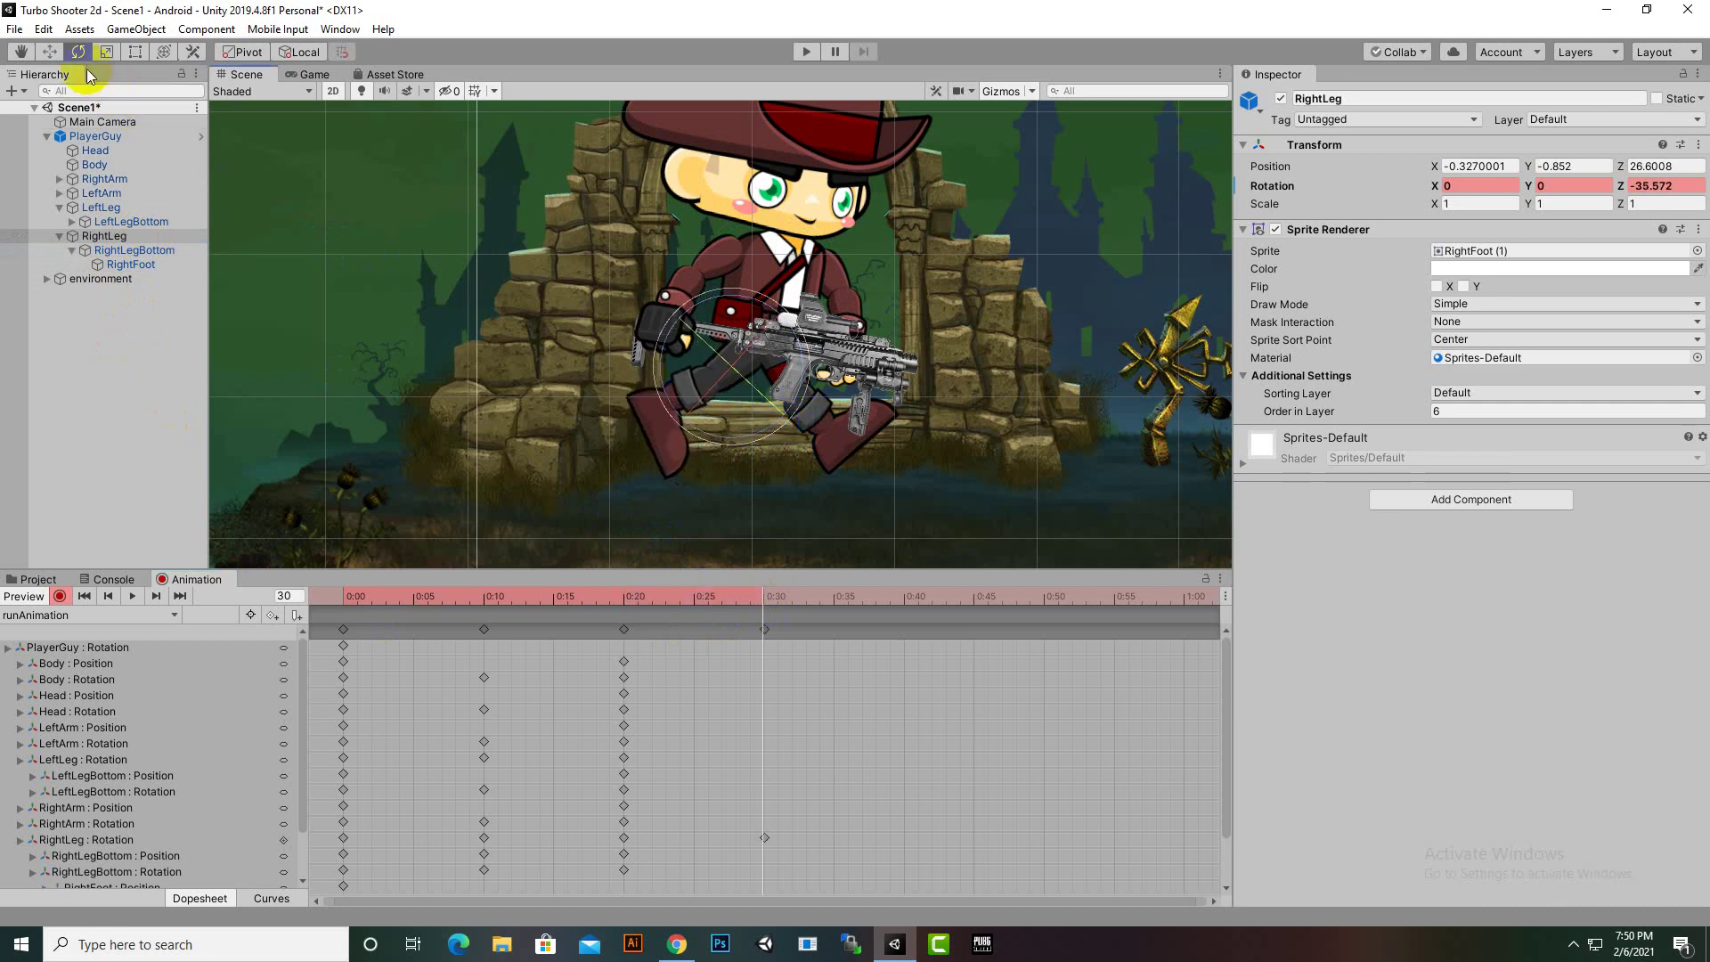
pyautogui.click(125, 250)
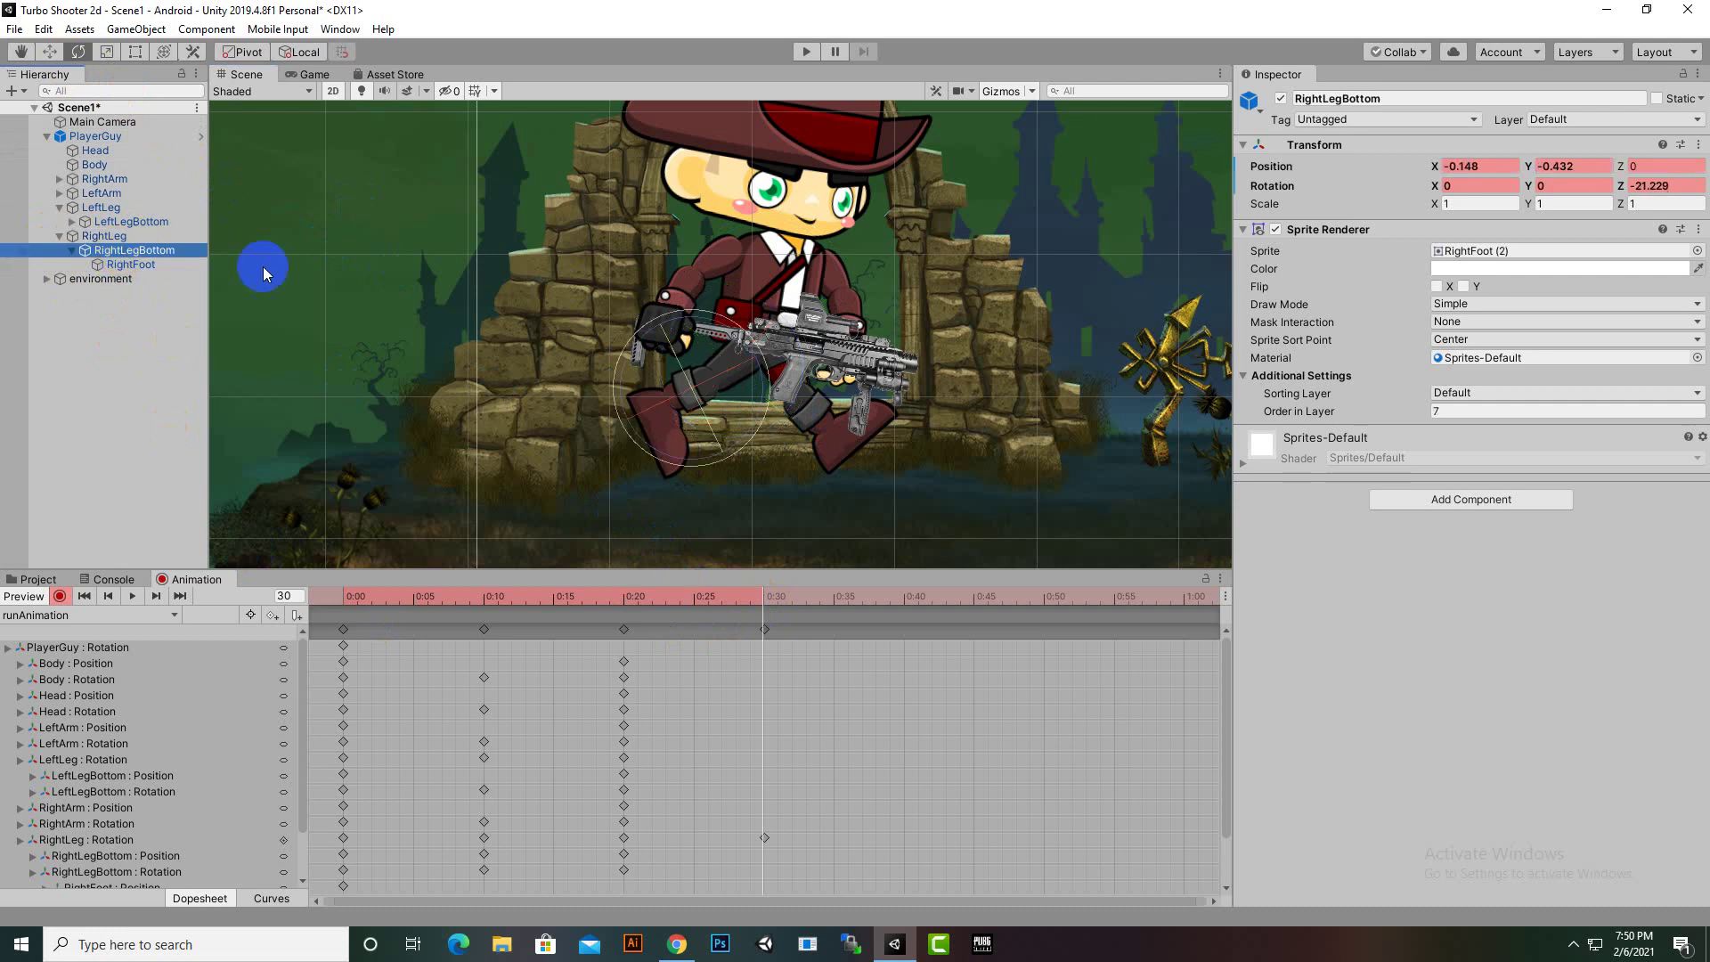
pyautogui.moveTo(761, 415); pyautogui.dragTo(745, 438)
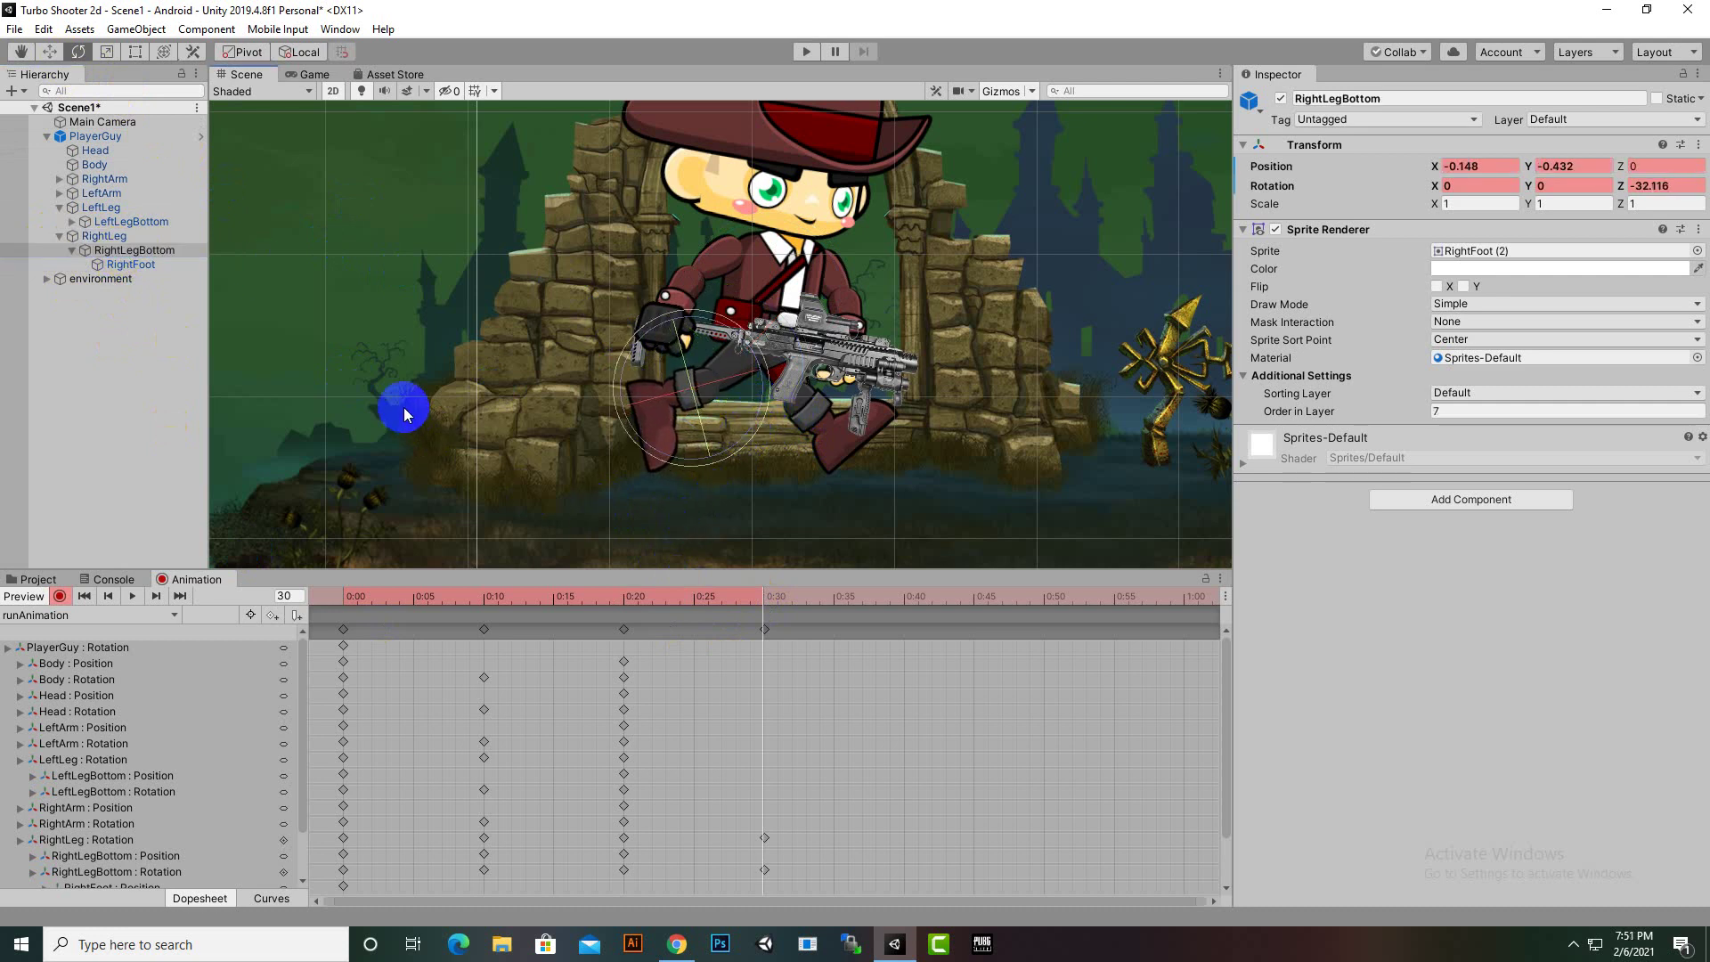
# Keyframe the left leg at frame 30 by rotating LeftLeg slightly and LeftLegBottom to about 19.4 on Z
pyautogui.click(105, 208)
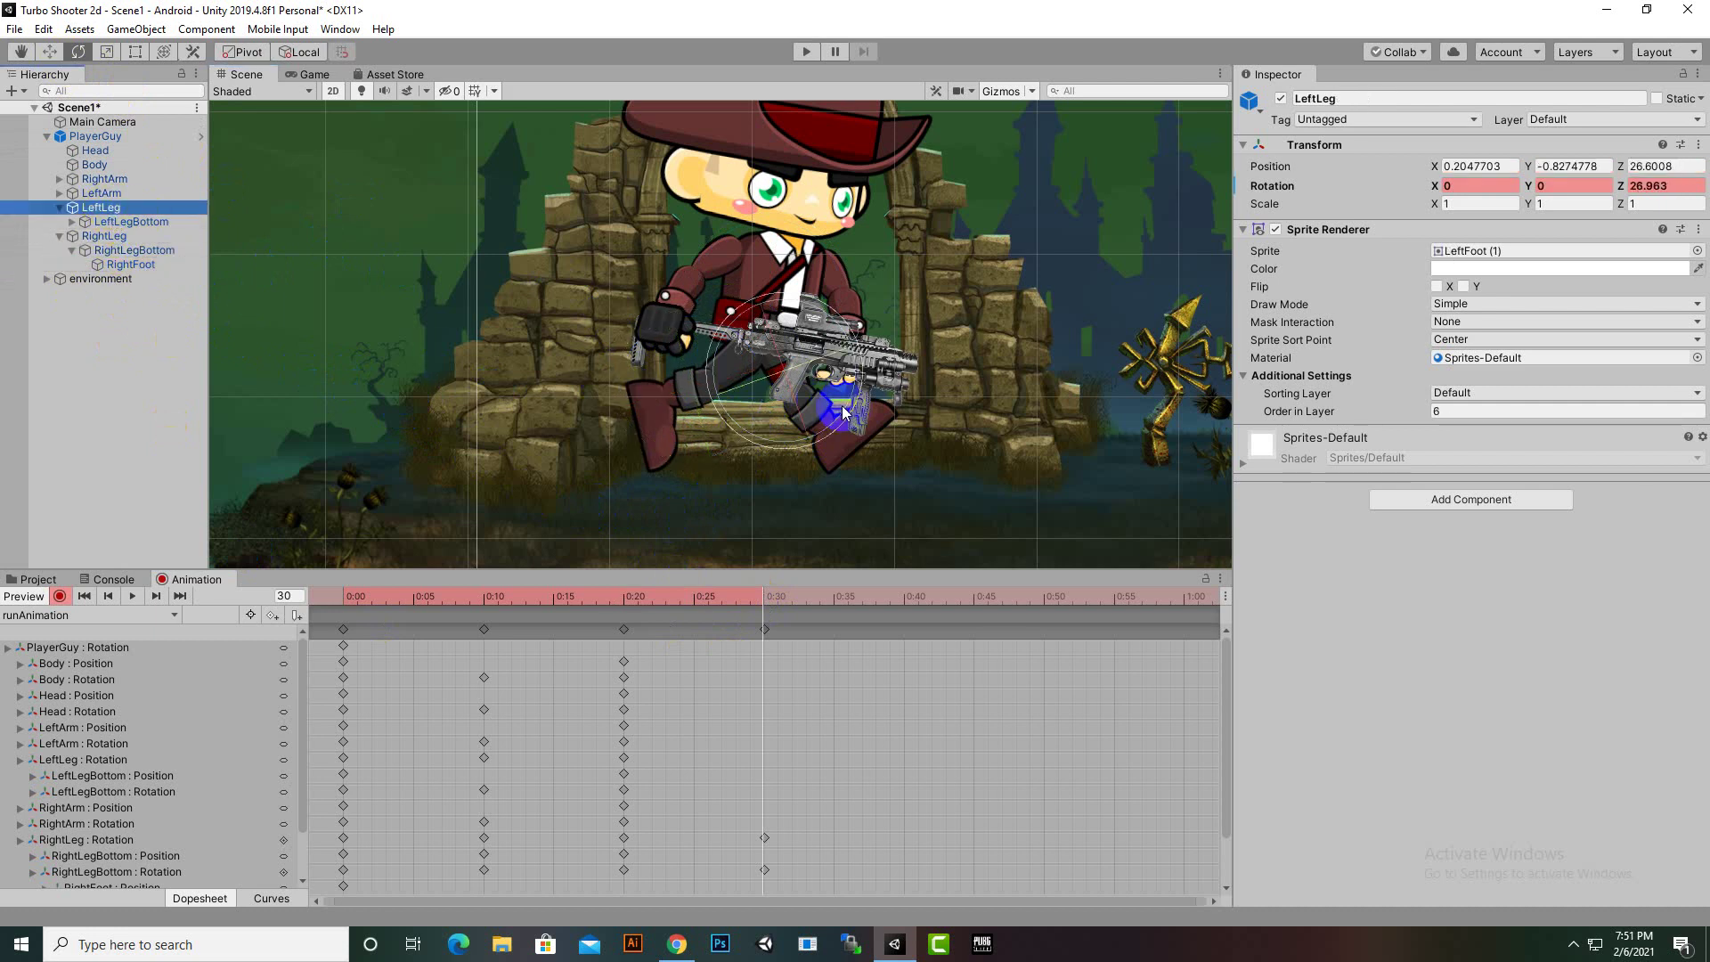
pyautogui.moveTo(844, 412); pyautogui.dragTo(859, 466)
pyautogui.click(123, 223)
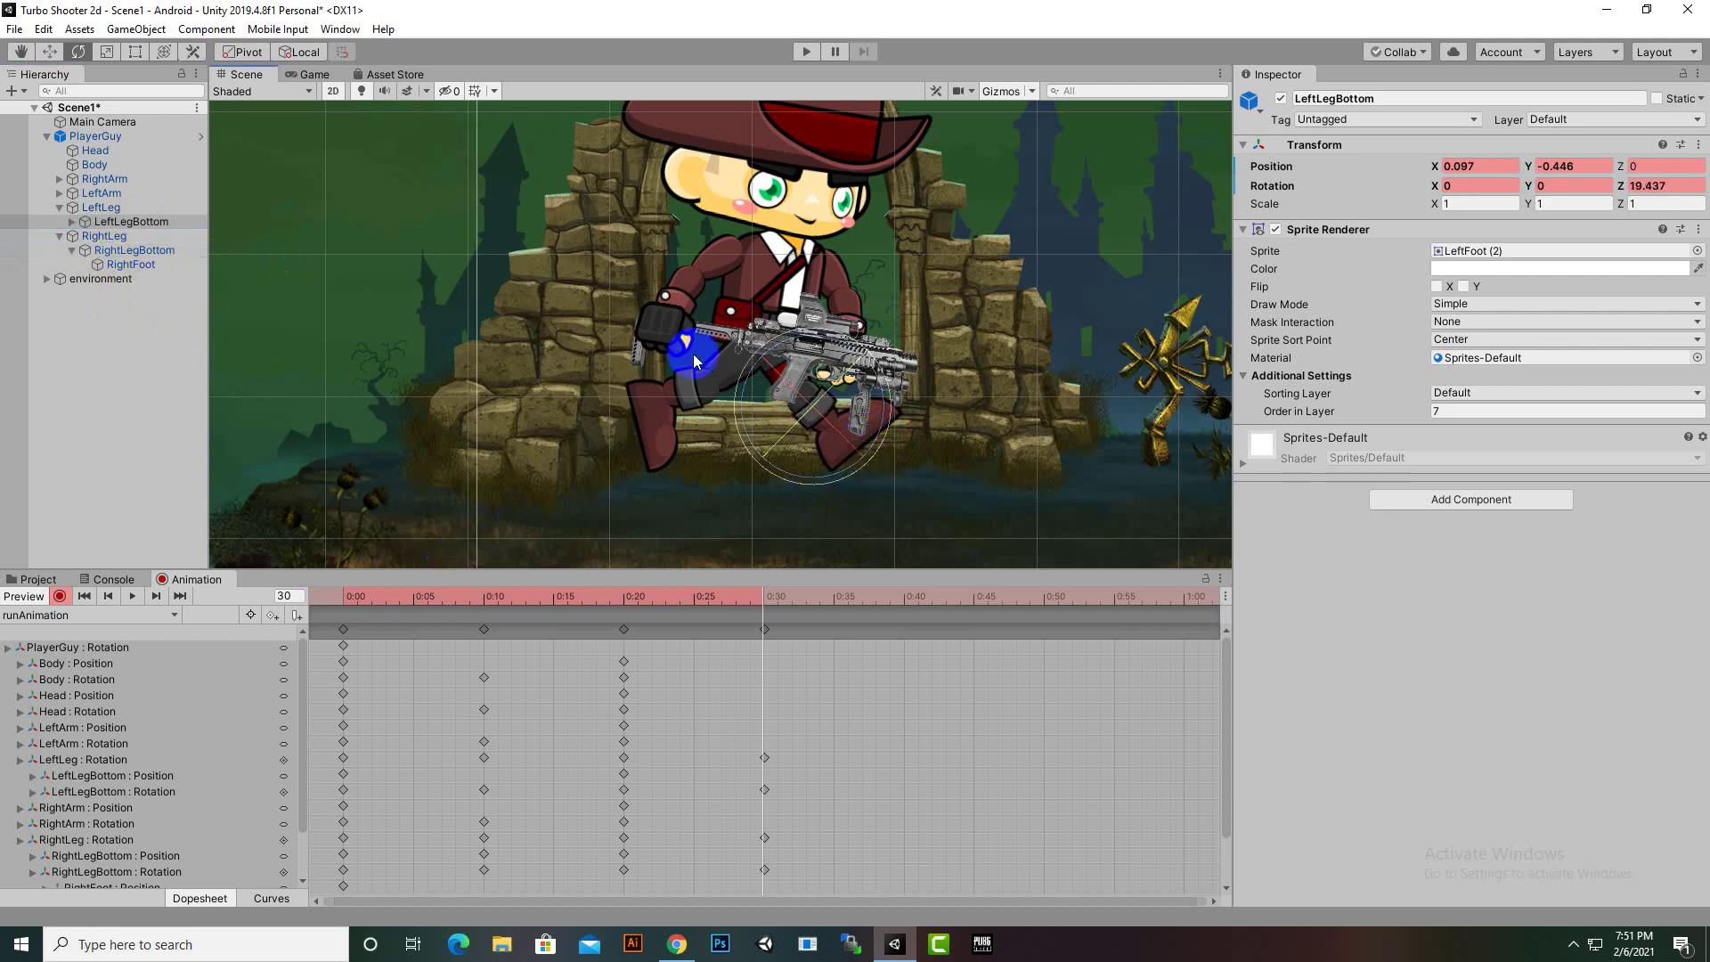
# Keyframe Head, Body, RightArm and LeftArm together at frame 30 with a slight clockwise rotation and a slight shift
pyautogui.click(109, 165)
pyautogui.keyDown('ctrl'); pyautogui.click(112, 151); pyautogui.keyUp('ctrl')
pyautogui.keyDown('ctrl'); pyautogui.click(114, 181); pyautogui.keyUp('ctrl')
pyautogui.keyDown('ctrl'); pyautogui.click(119, 190); pyautogui.keyUp('ctrl')
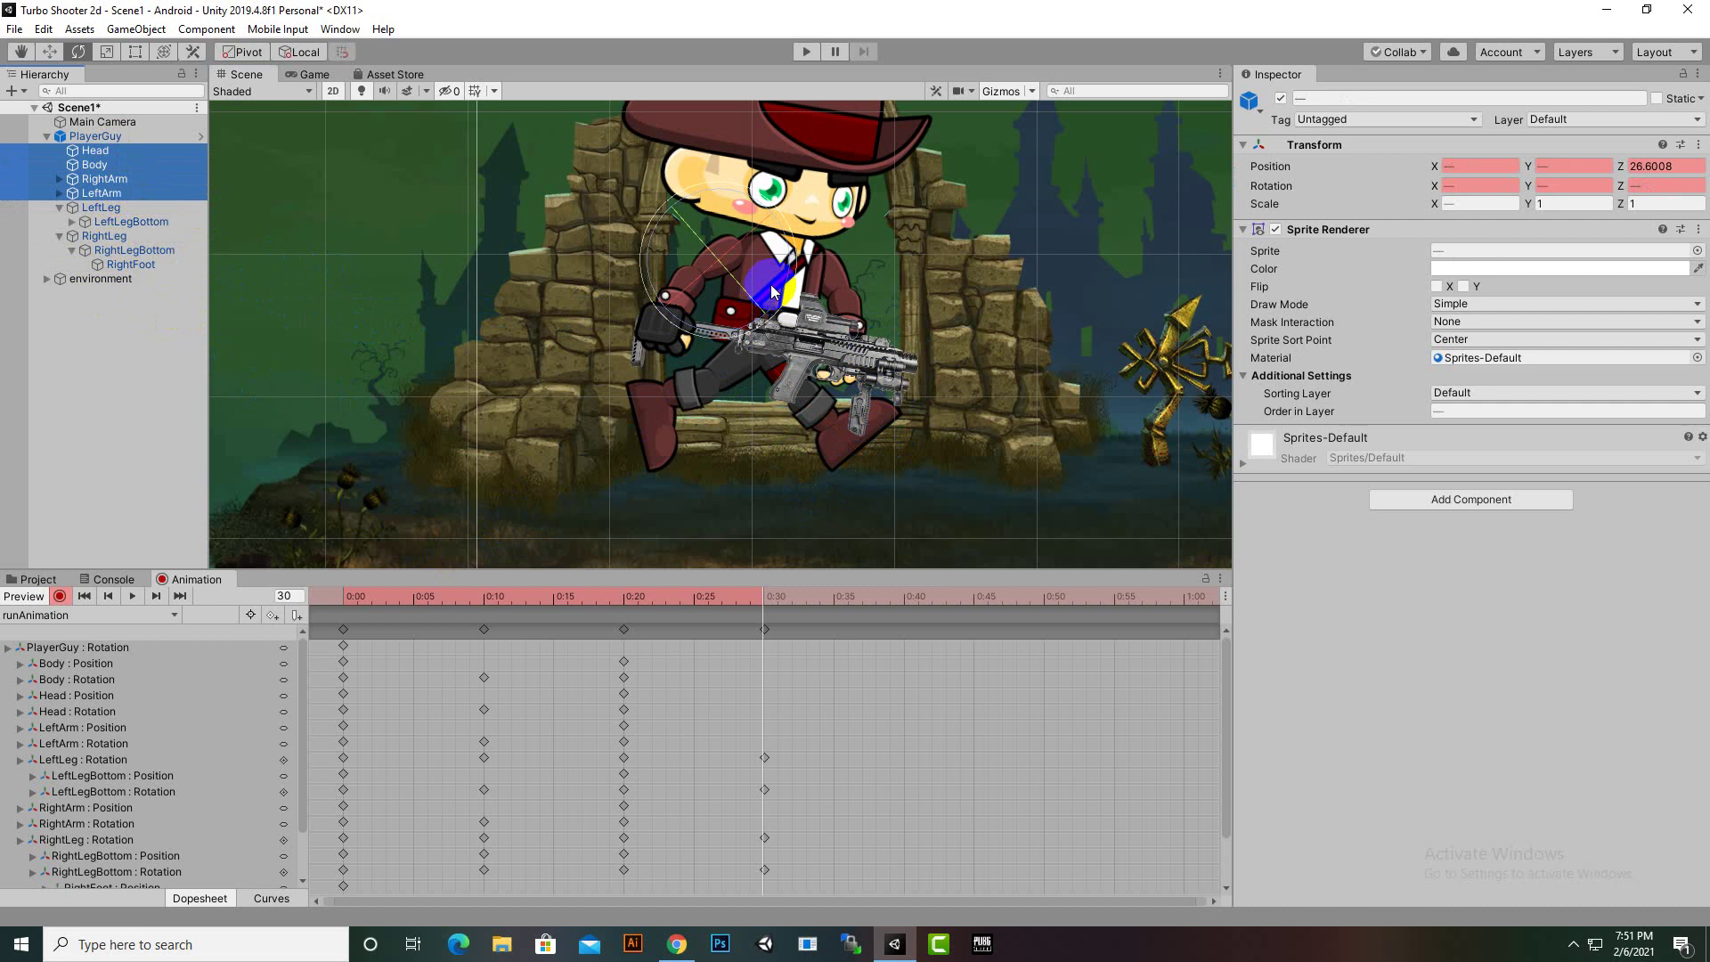
pyautogui.moveTo(786, 294); pyautogui.dragTo(784, 297)
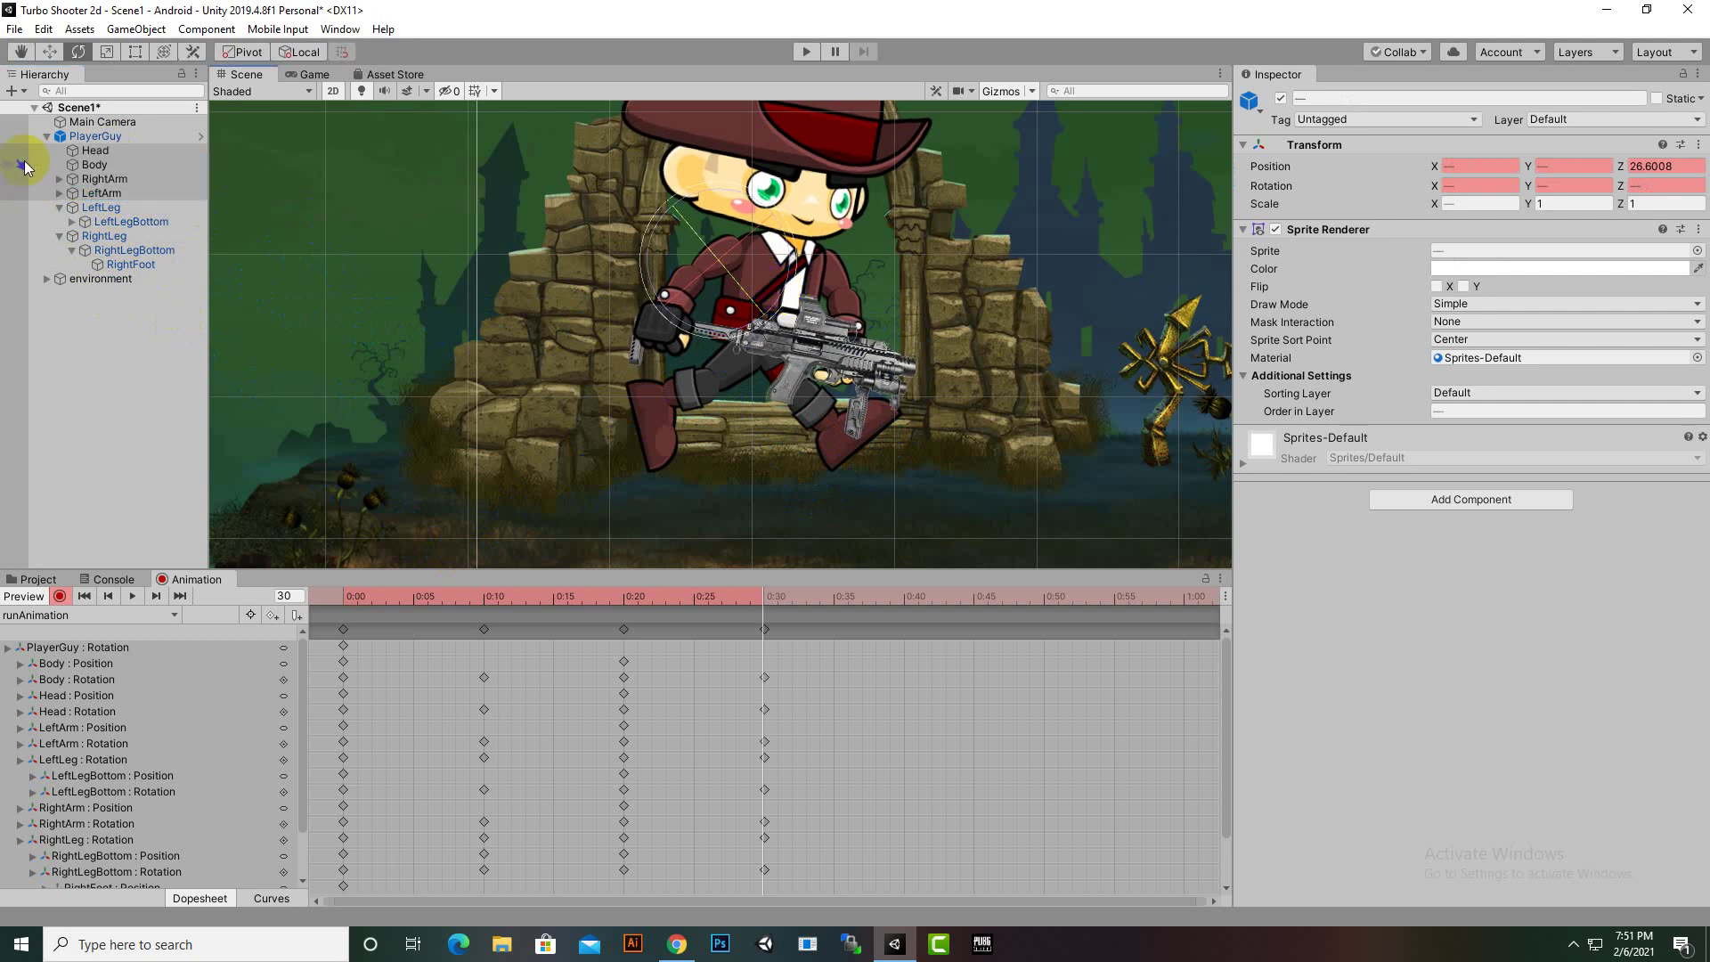
pyautogui.click(49, 50)
pyautogui.moveTo(763, 301); pyautogui.dragTo(768, 322)
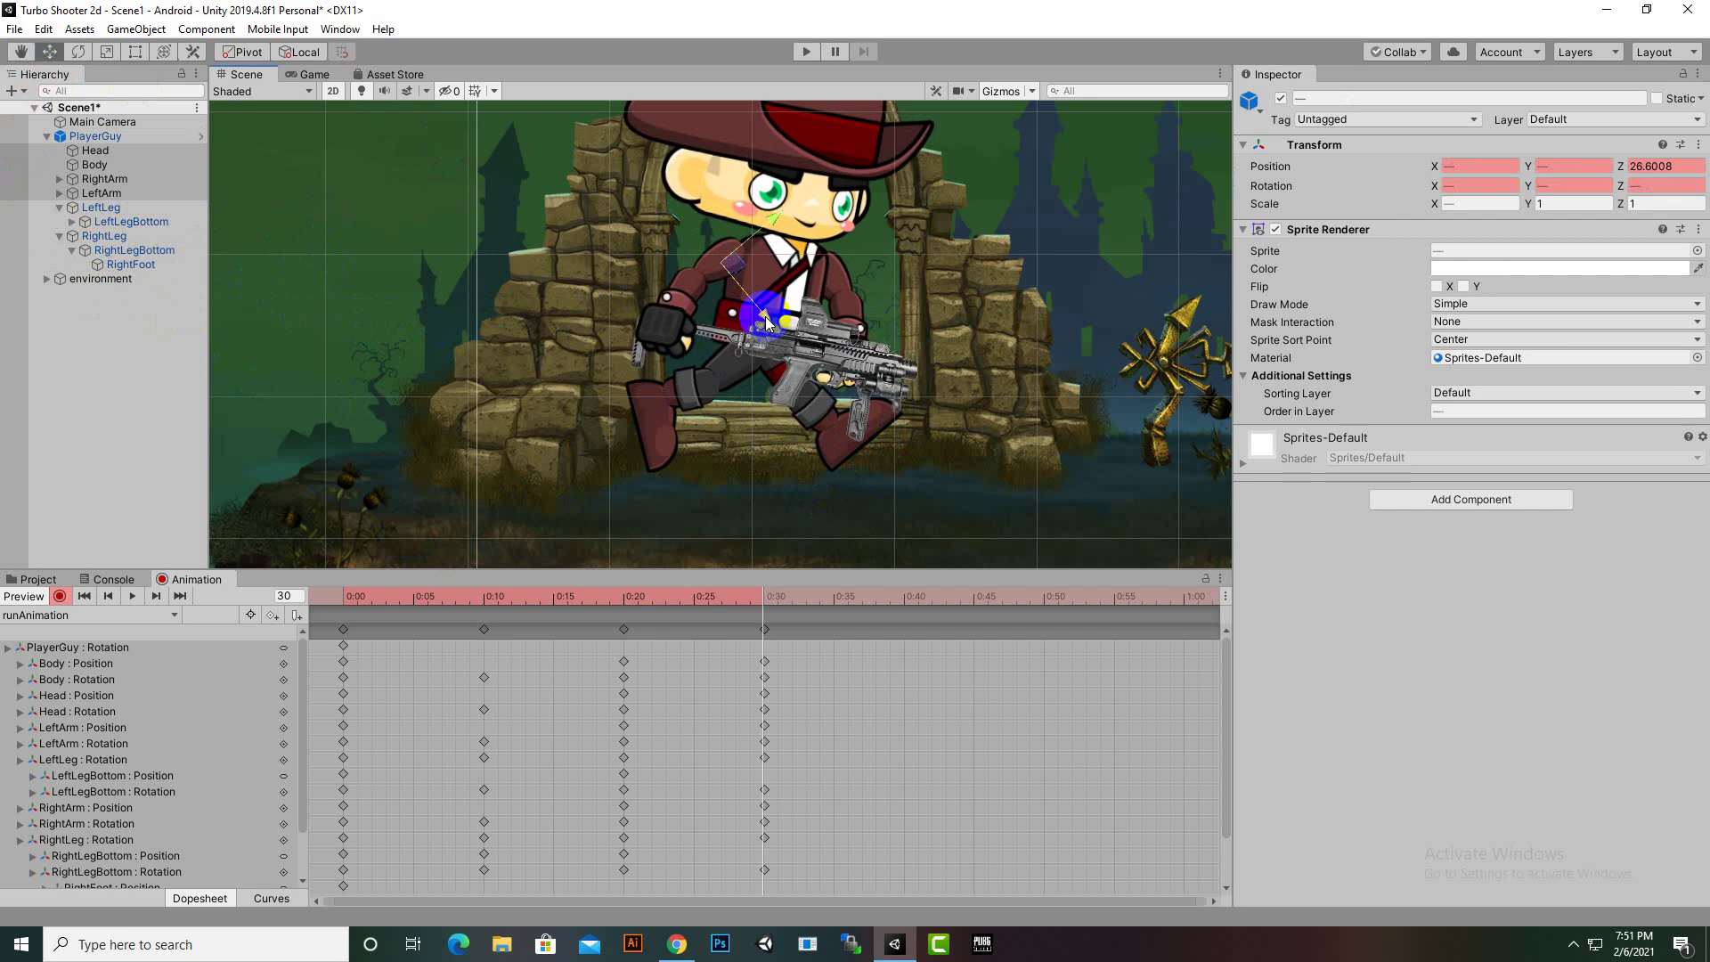
# Copy all keyframes from frame 20 to frame 40 of runAnimation
pyautogui.click(904, 601)
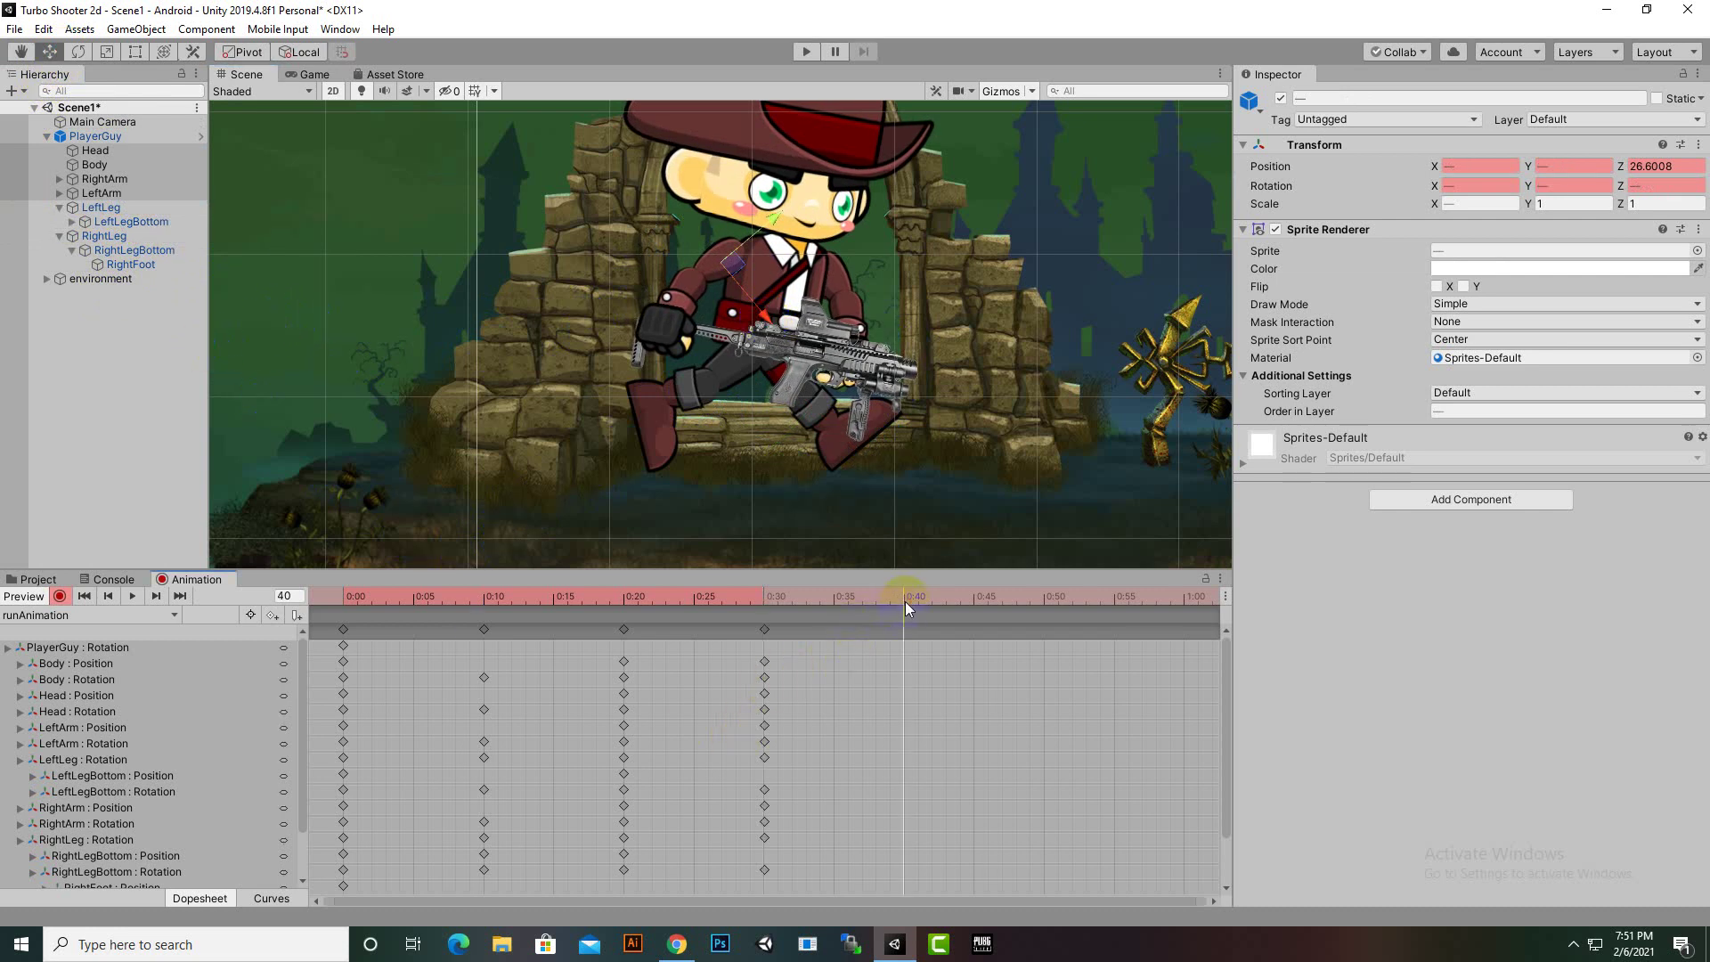
pyautogui.click(481, 599)
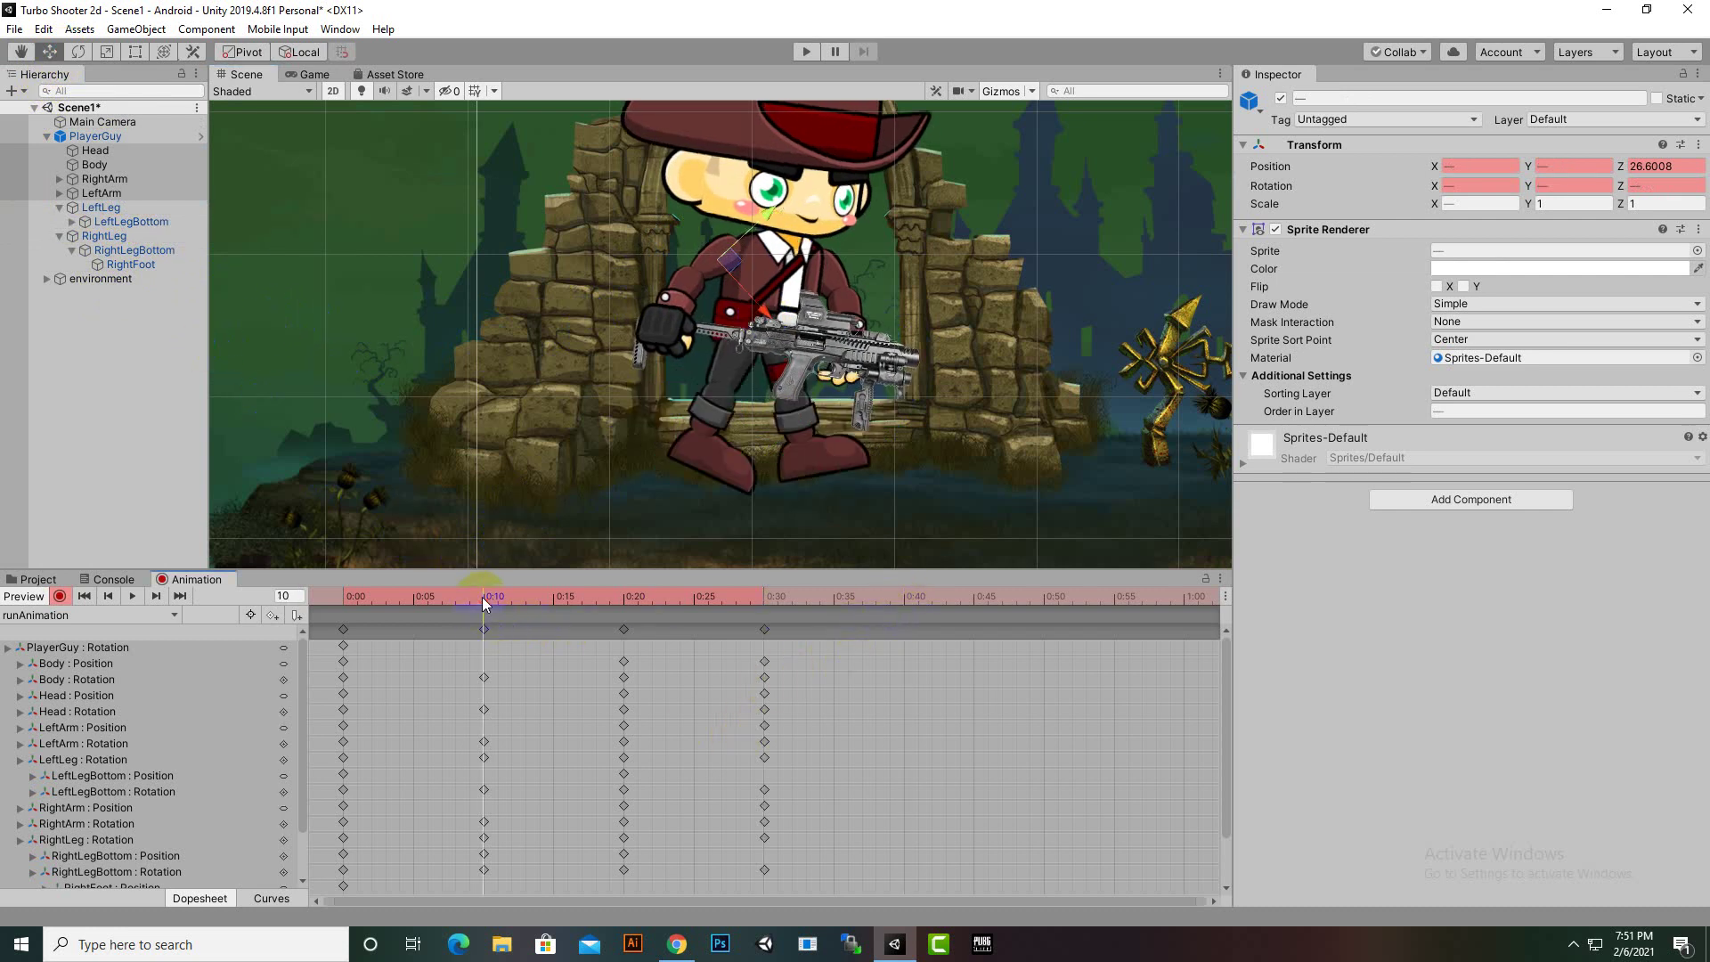
pyautogui.click(624, 629)
pyautogui.click(620, 663)
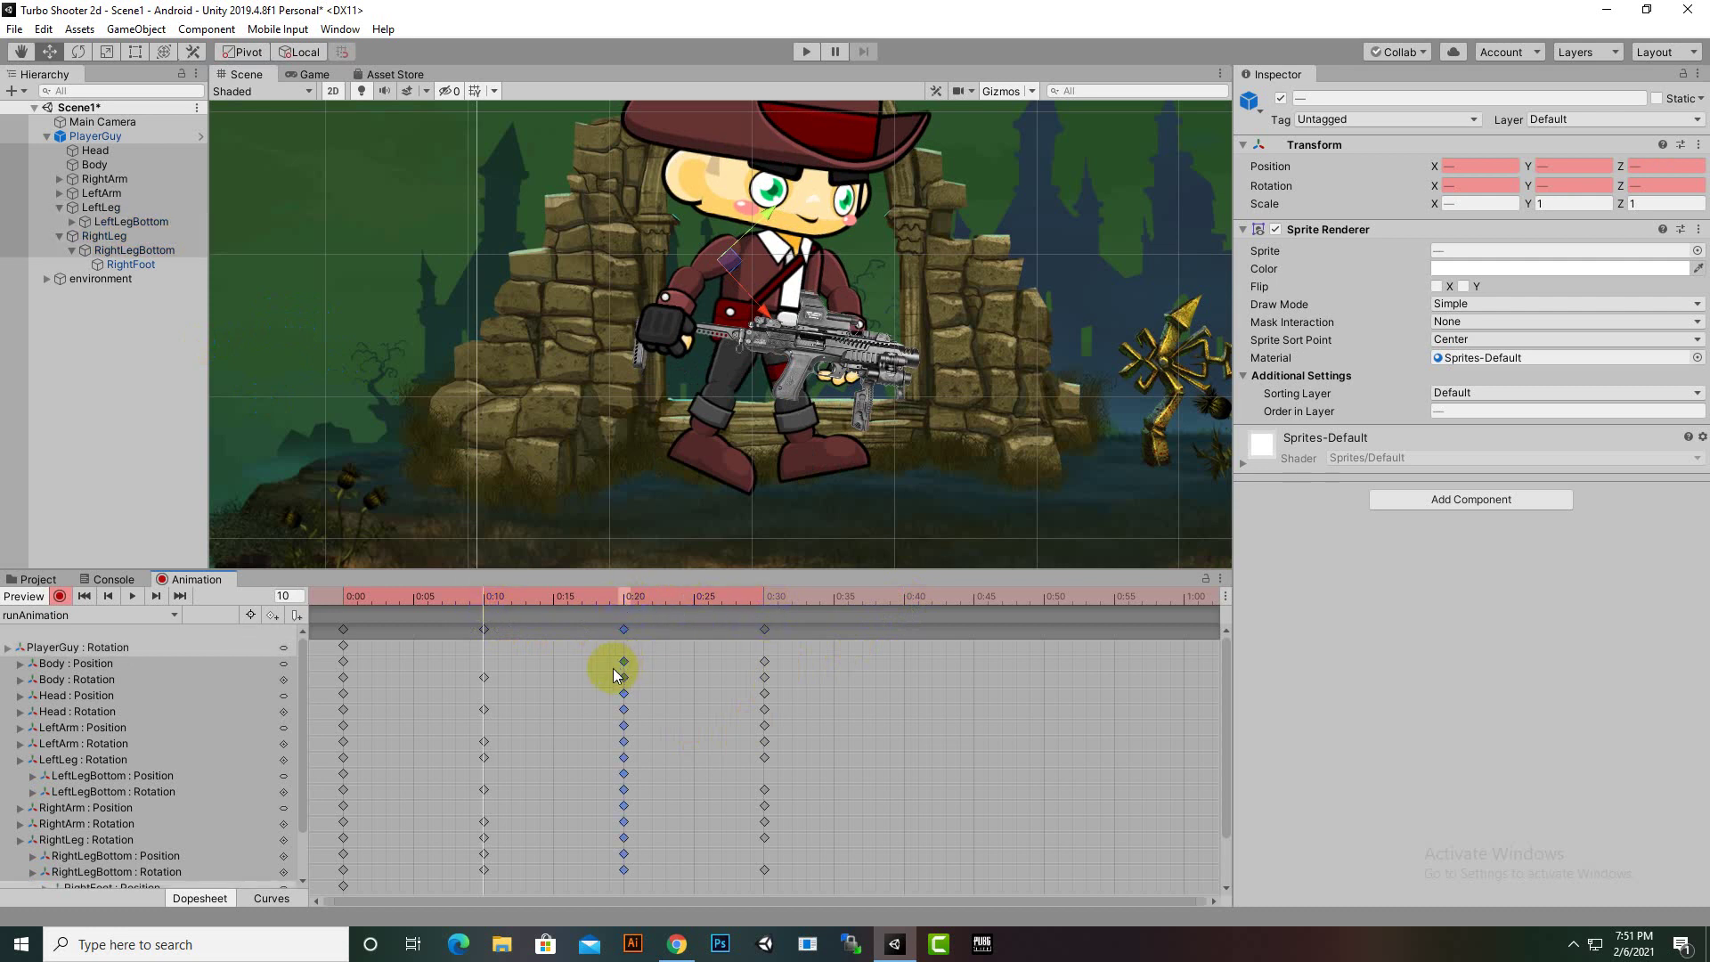
pyautogui.click(903, 599)
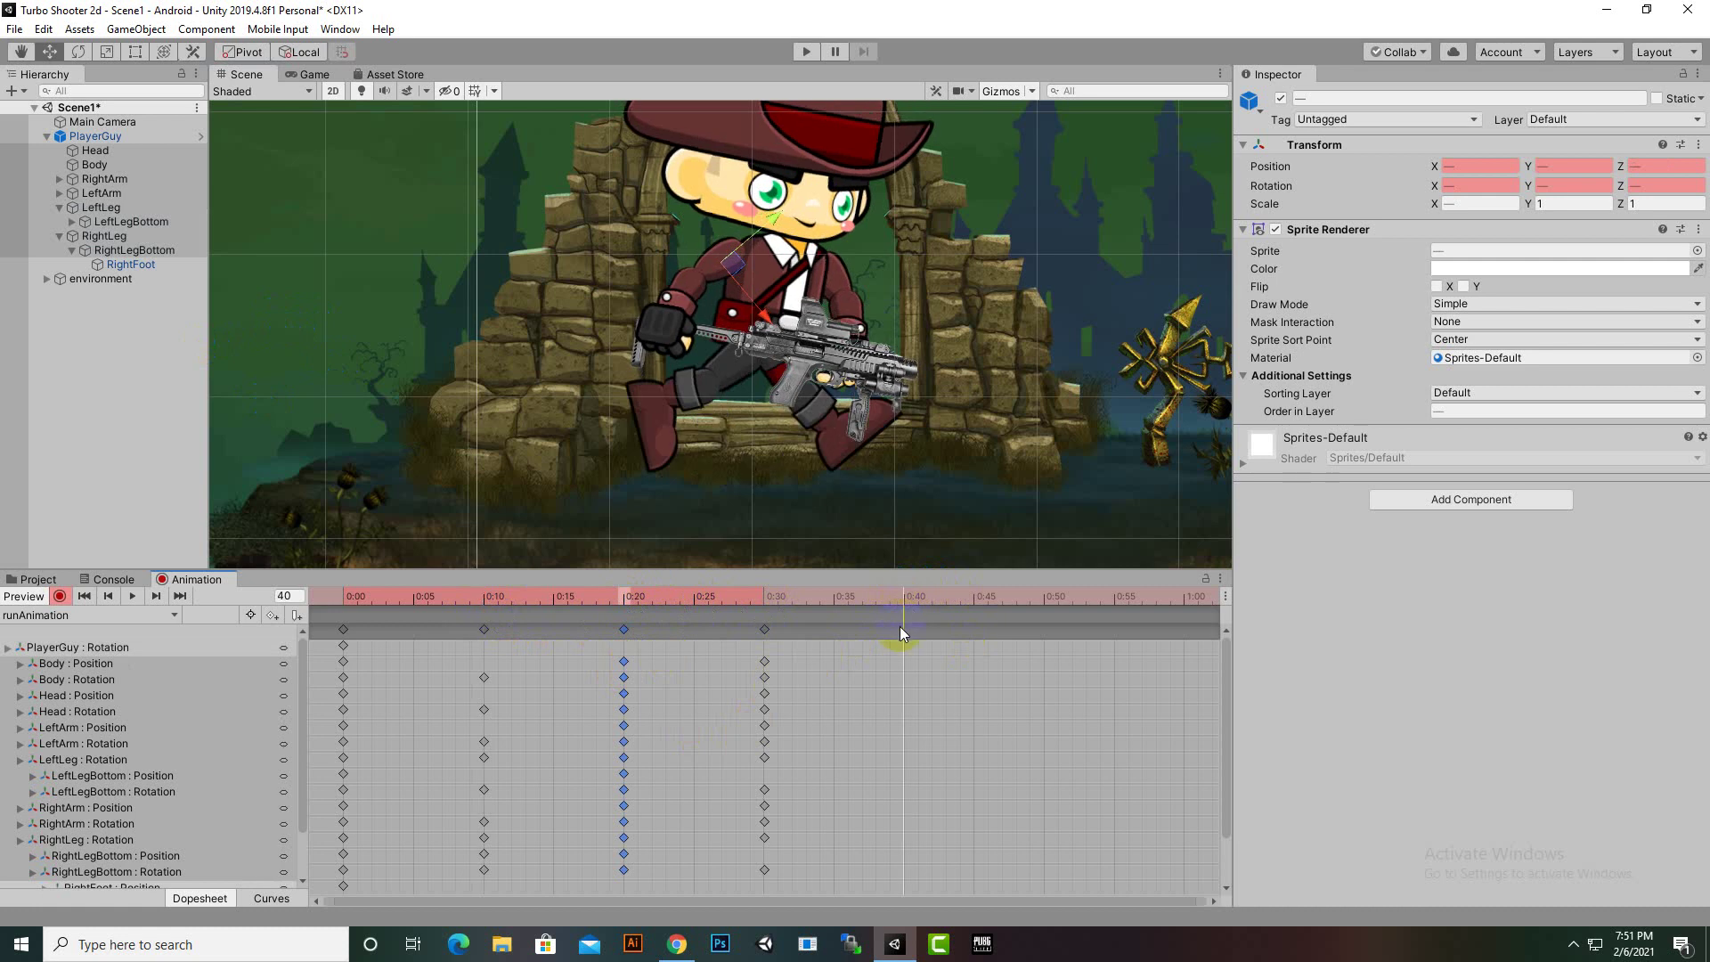
pyautogui.hotkey('ctrl', 'v')
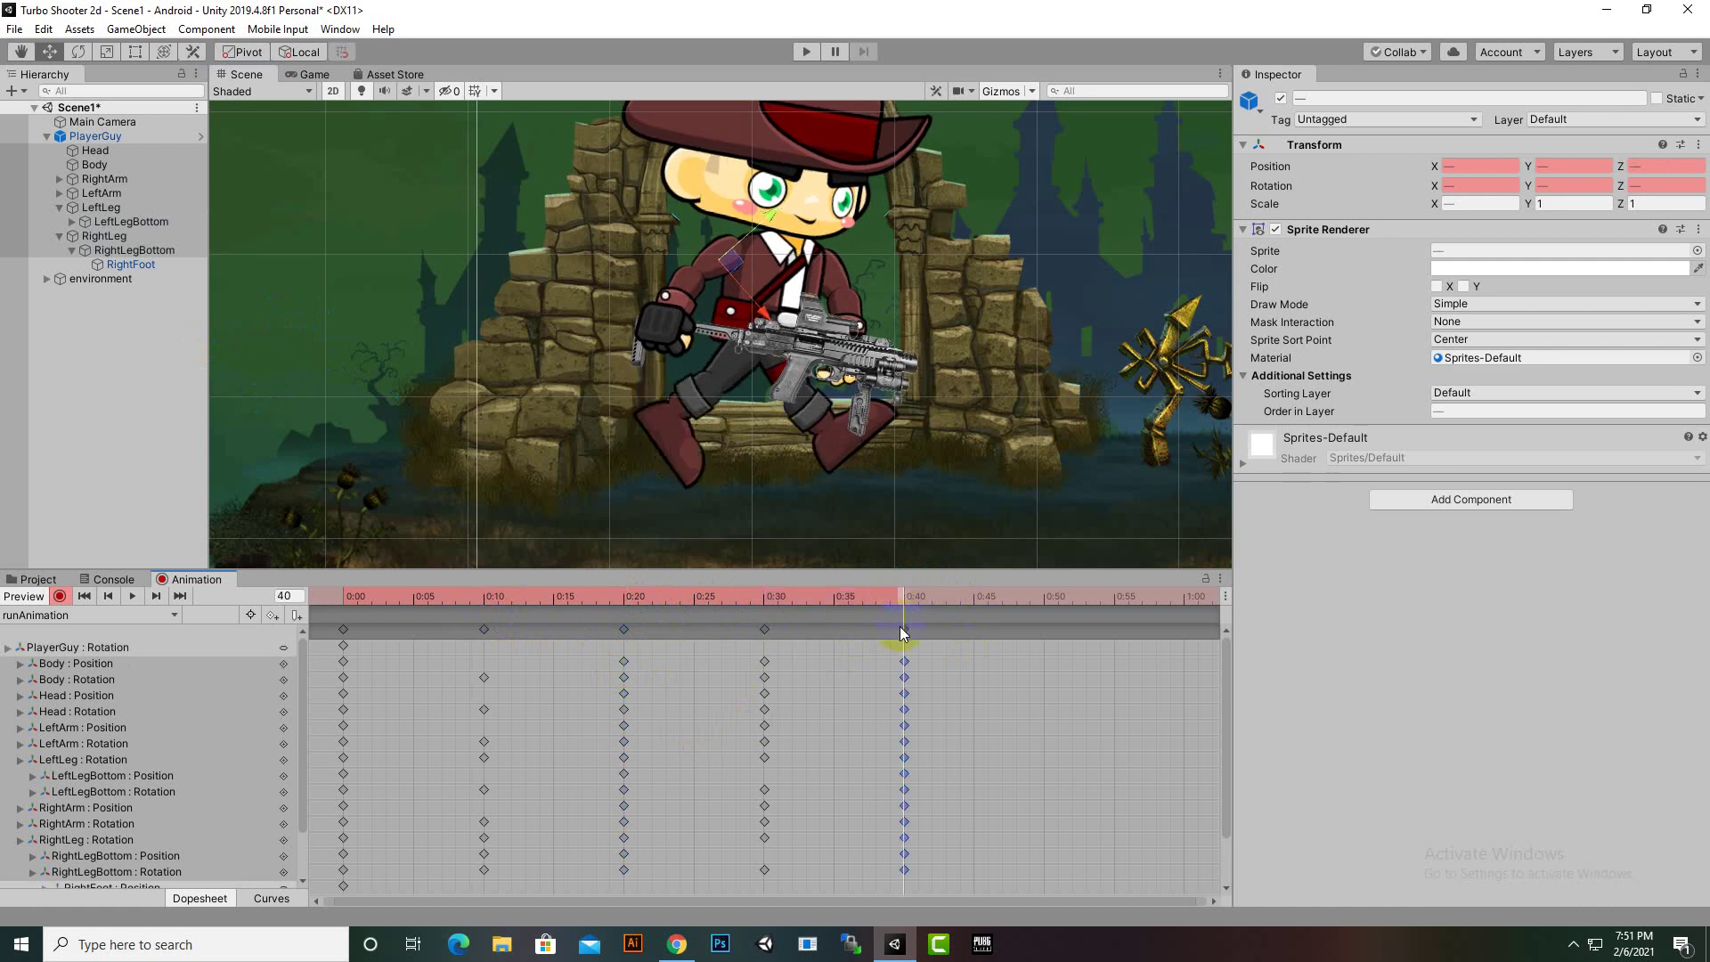
# Copy all keyframes from frame 10 to frame 50 and from frame 0 to frame 60
pyautogui.click(488, 635)
pyautogui.click(485, 632)
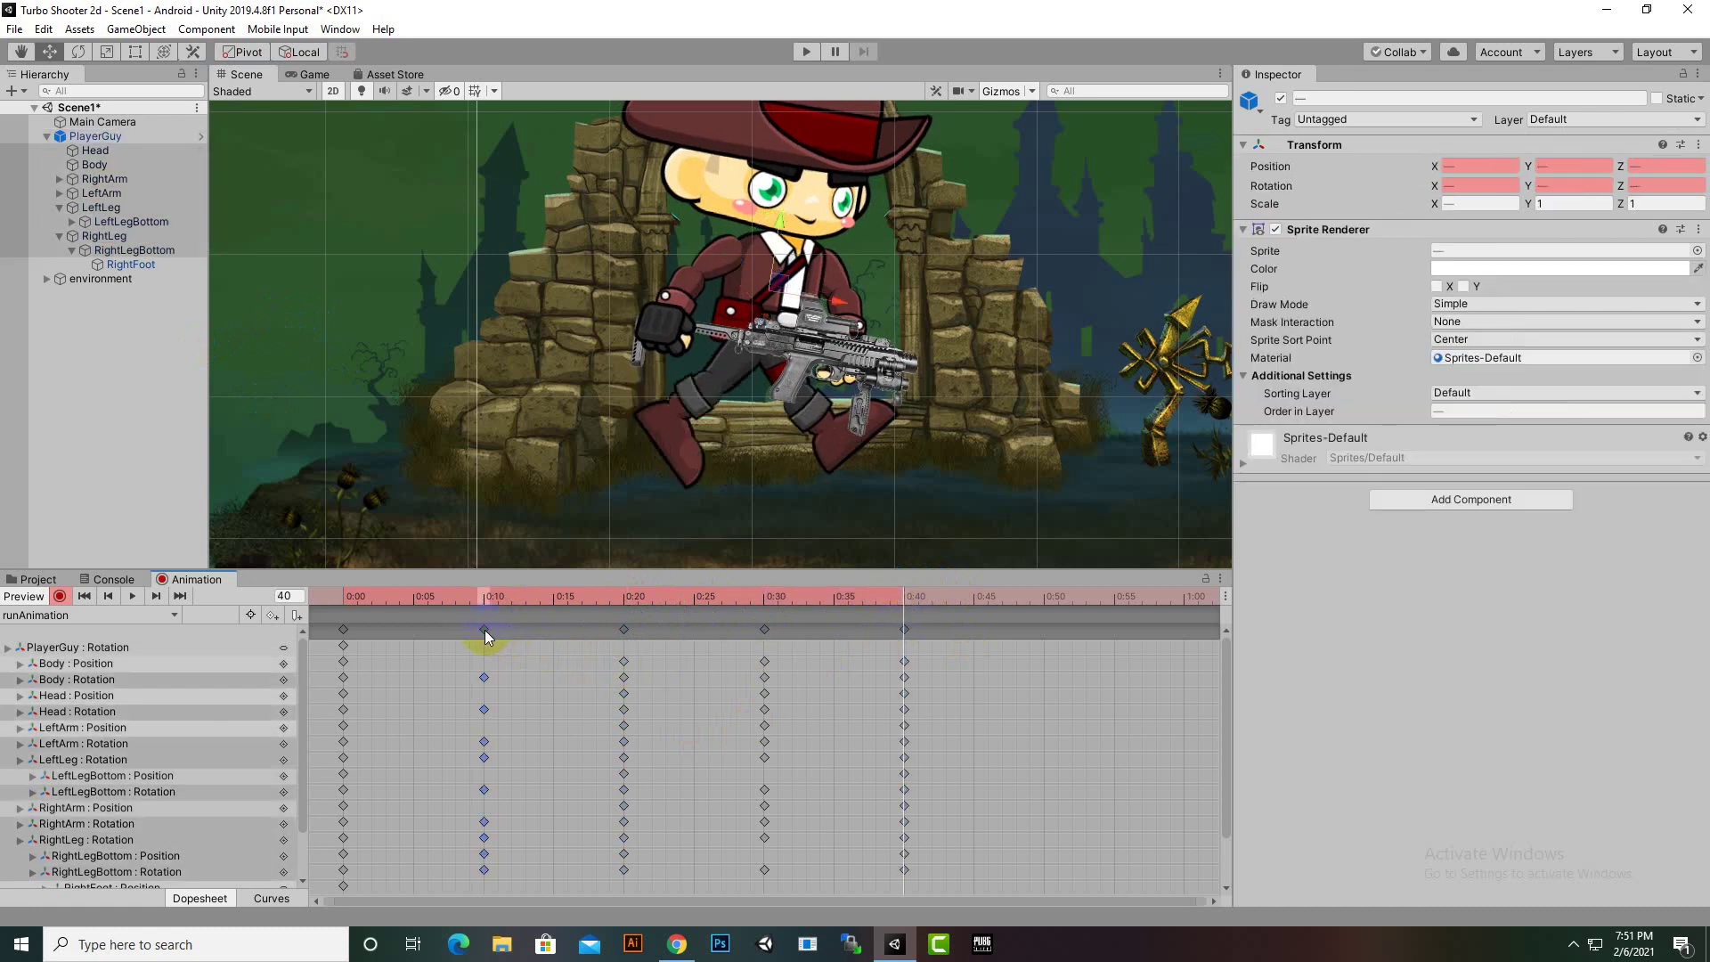
pyautogui.click(1045, 600)
pyautogui.hotkey('ctrl', 'v')
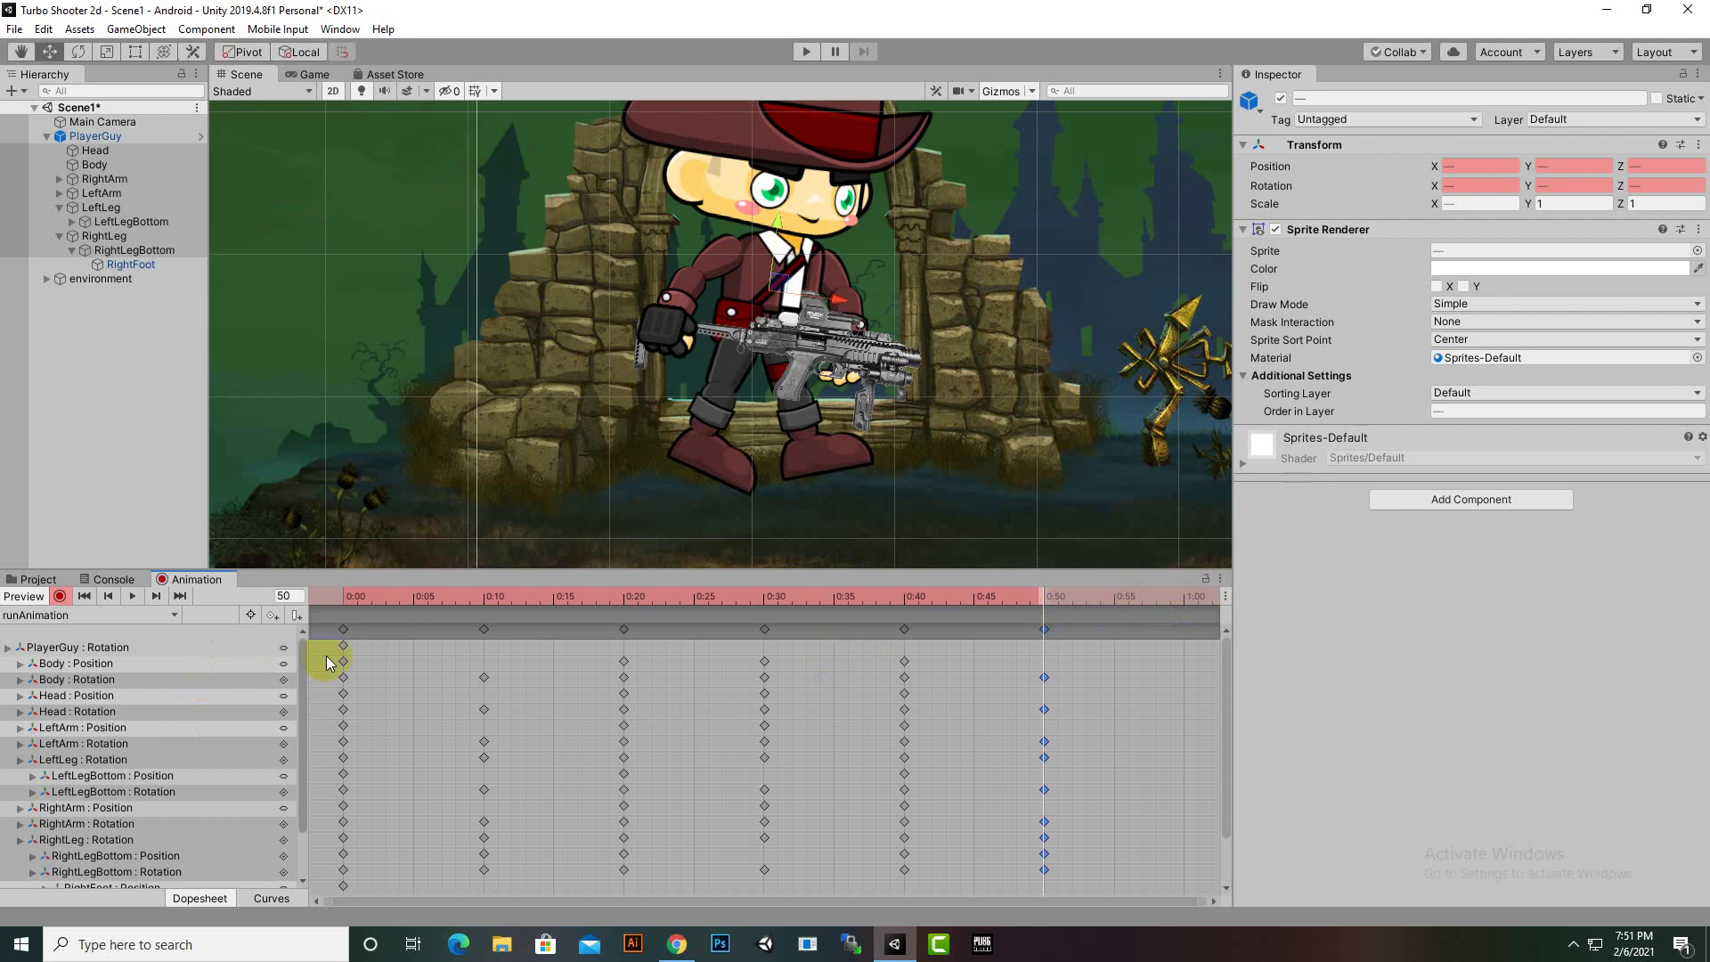
pyautogui.click(344, 630)
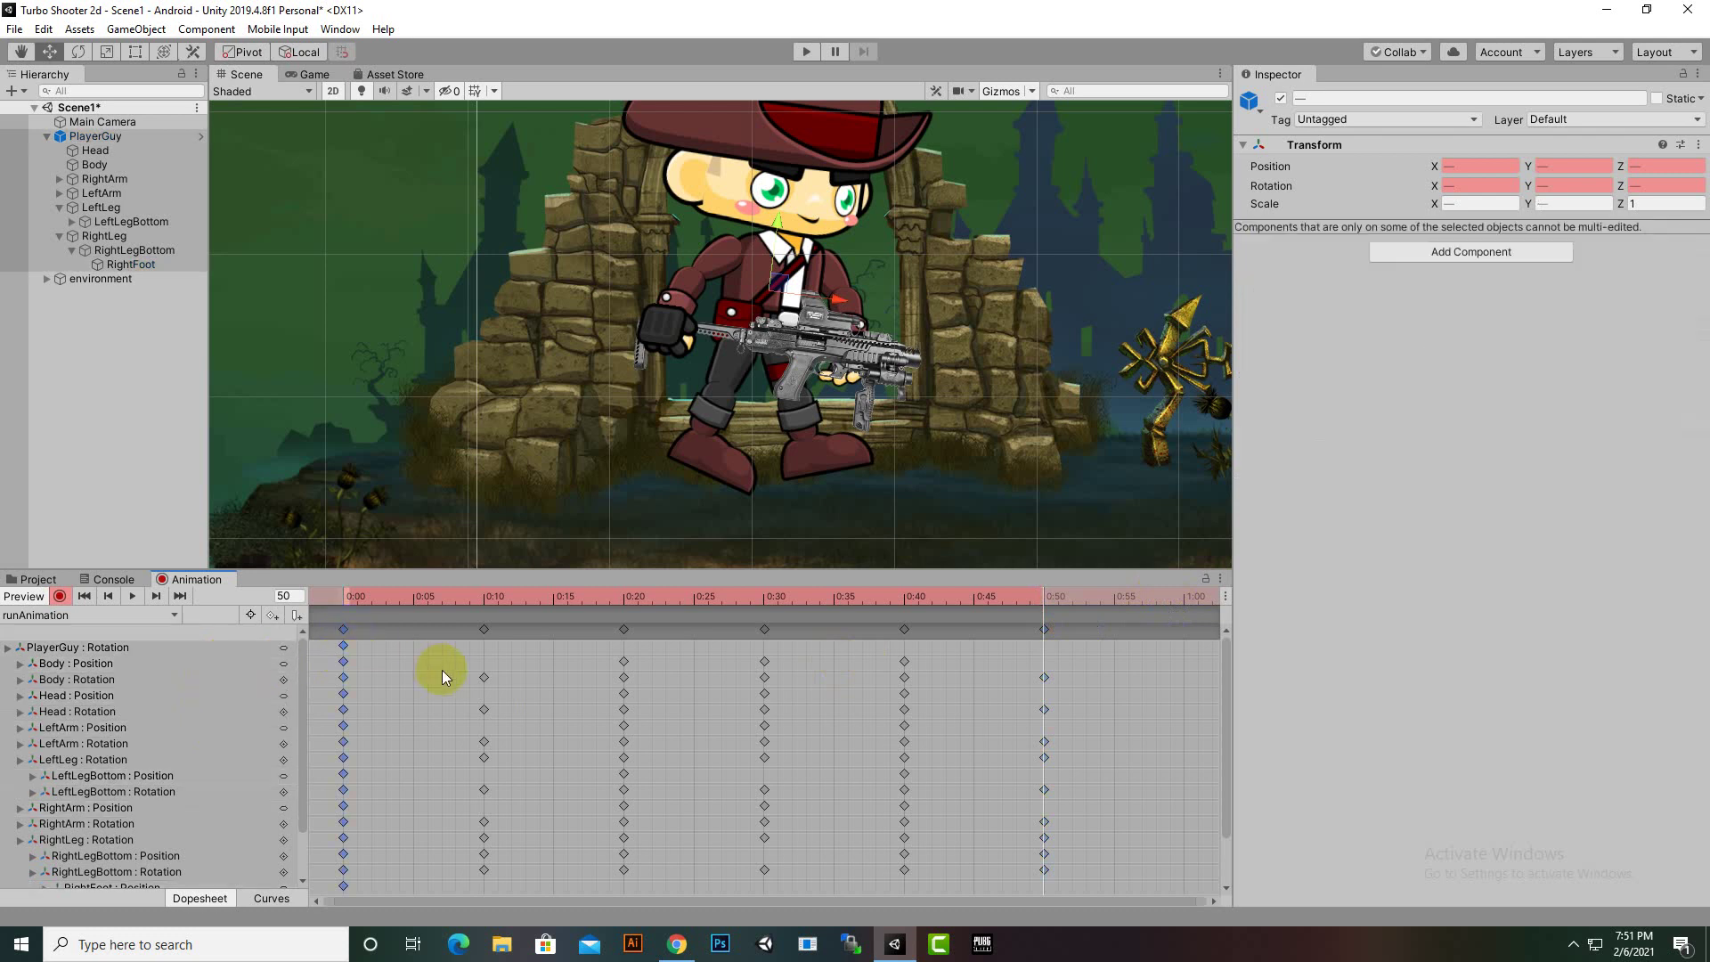
pyautogui.click(1186, 602)
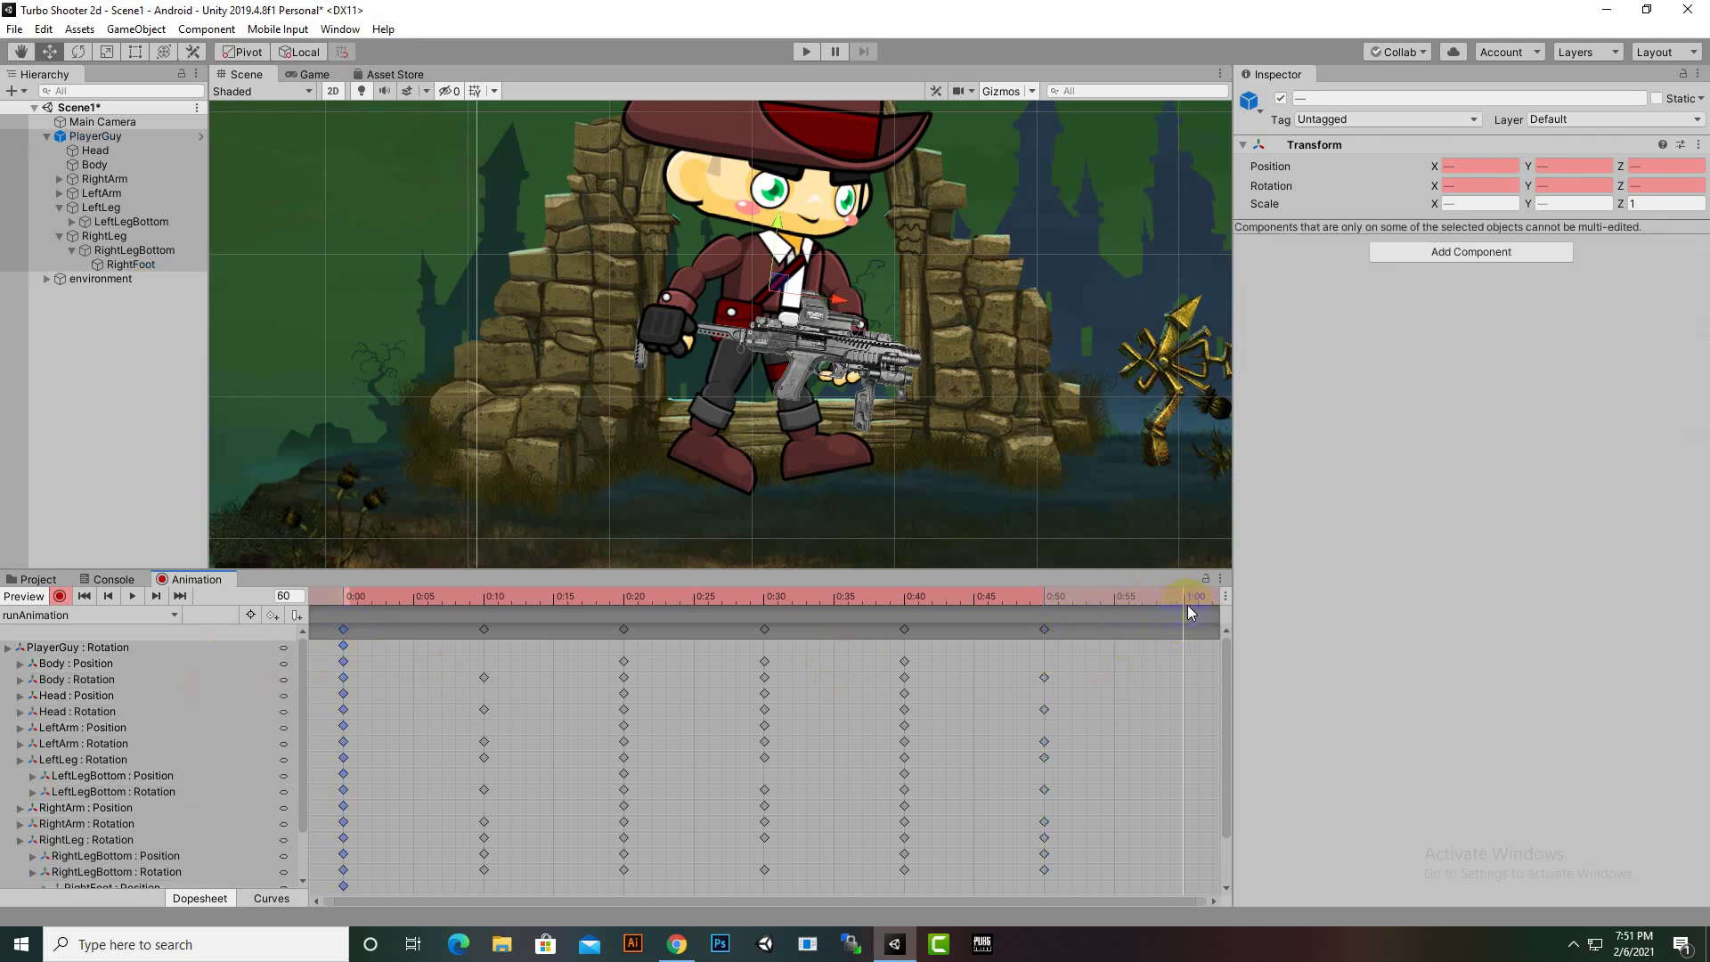
pyautogui.hotkey('ctrl', 'v')
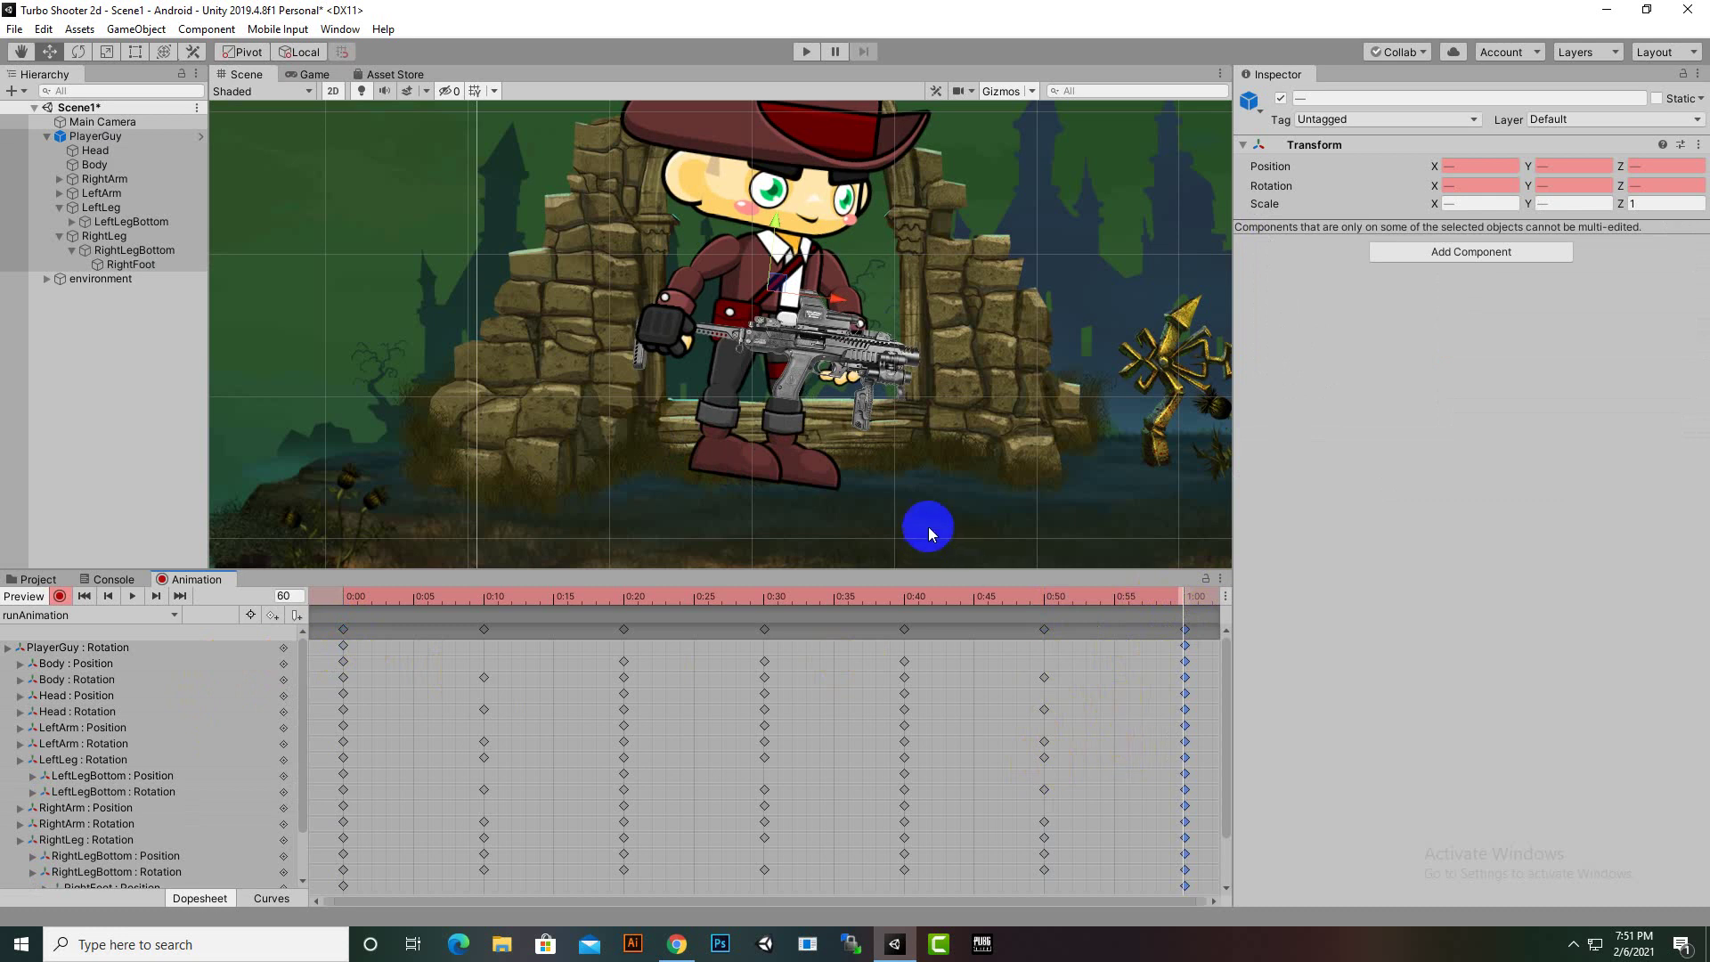
# Play runAnimation, watch PlayerGuy's run cycle in the scene, and stop the playback
pyautogui.click(154, 601)
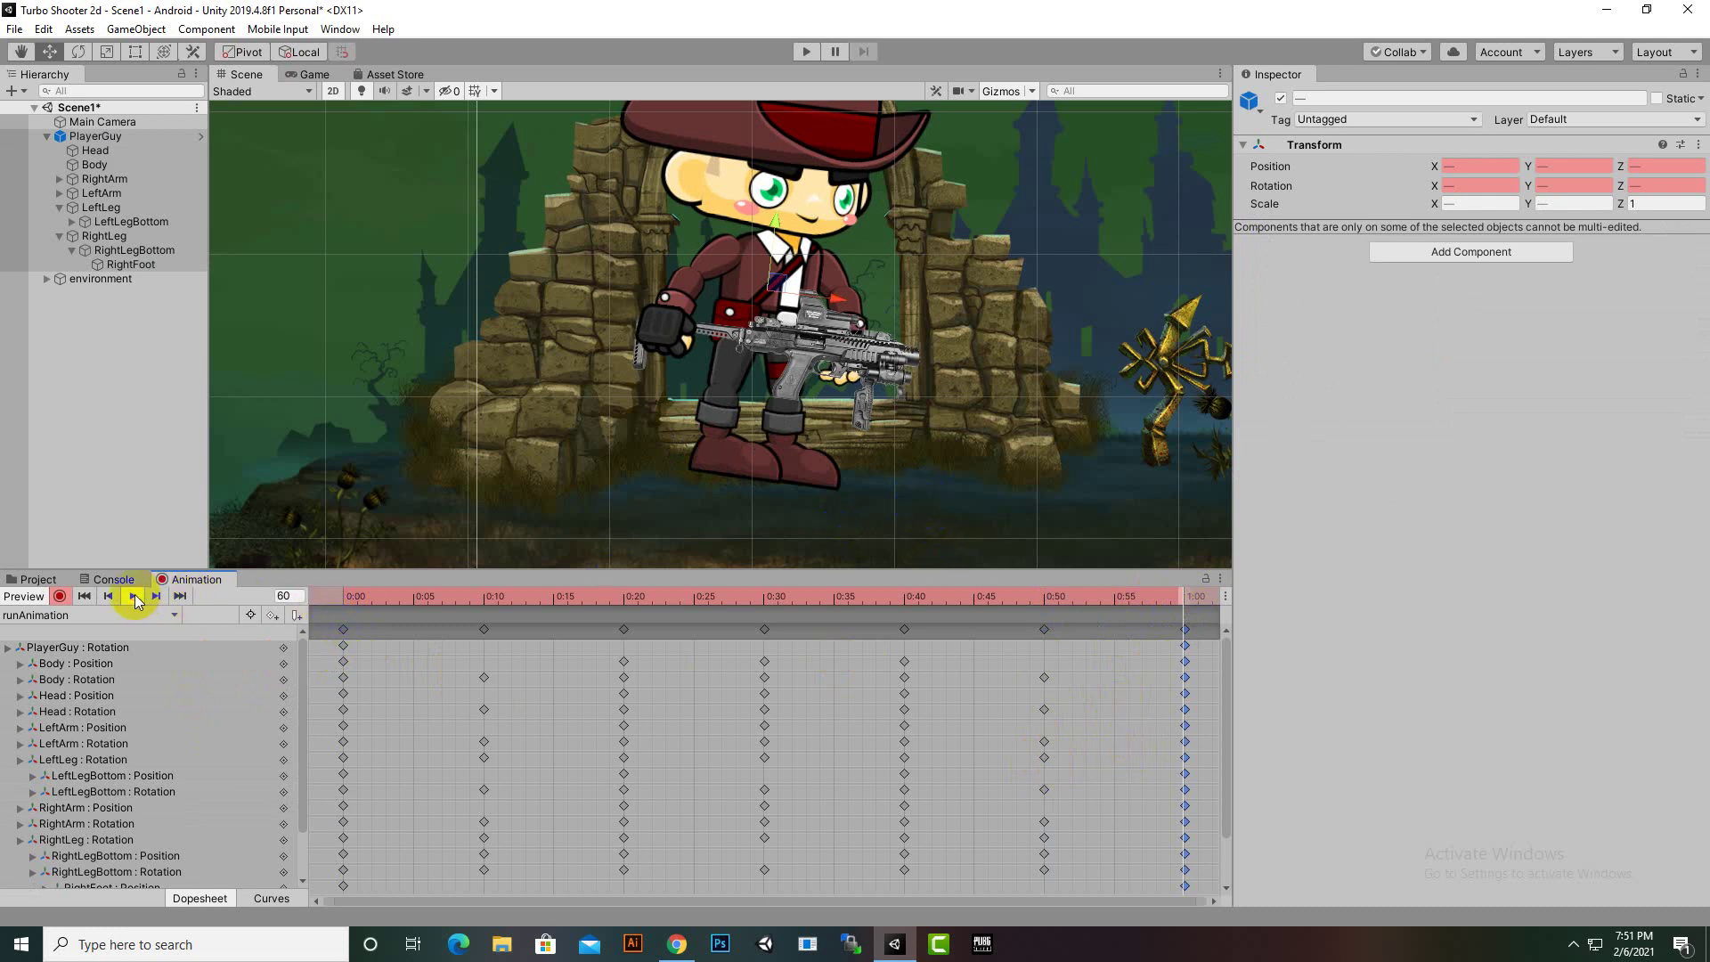
pyautogui.scroll(-2, 882, 429)
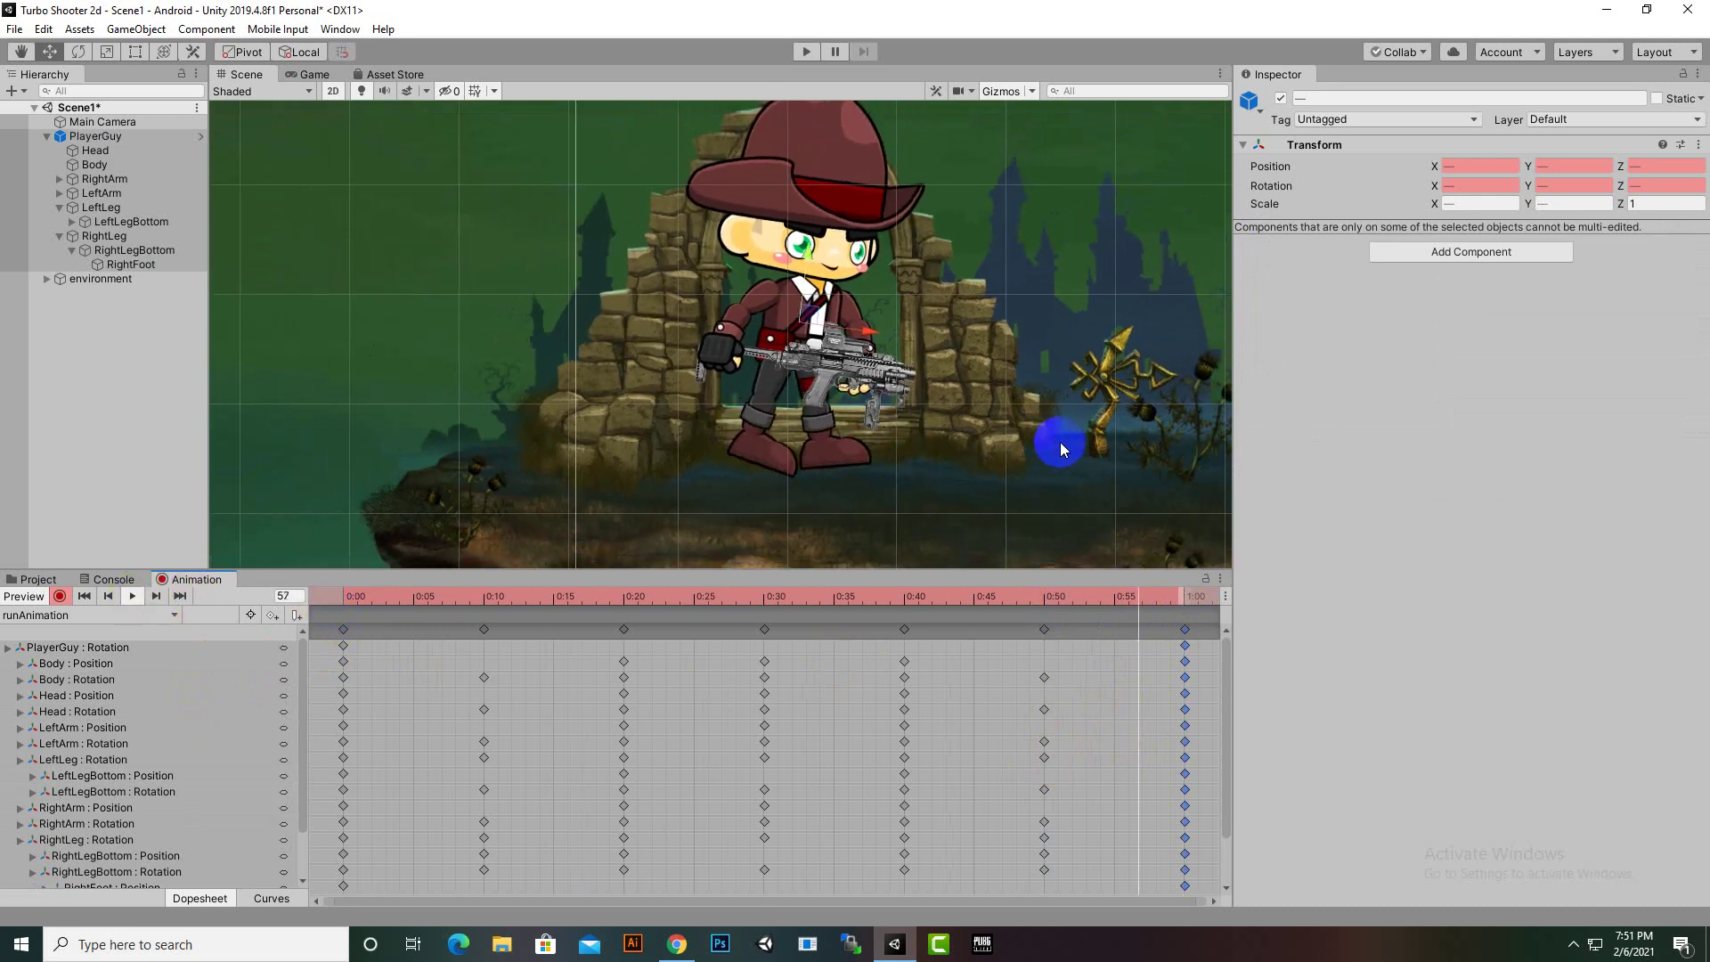
pyautogui.scroll(-3, 1060, 442)
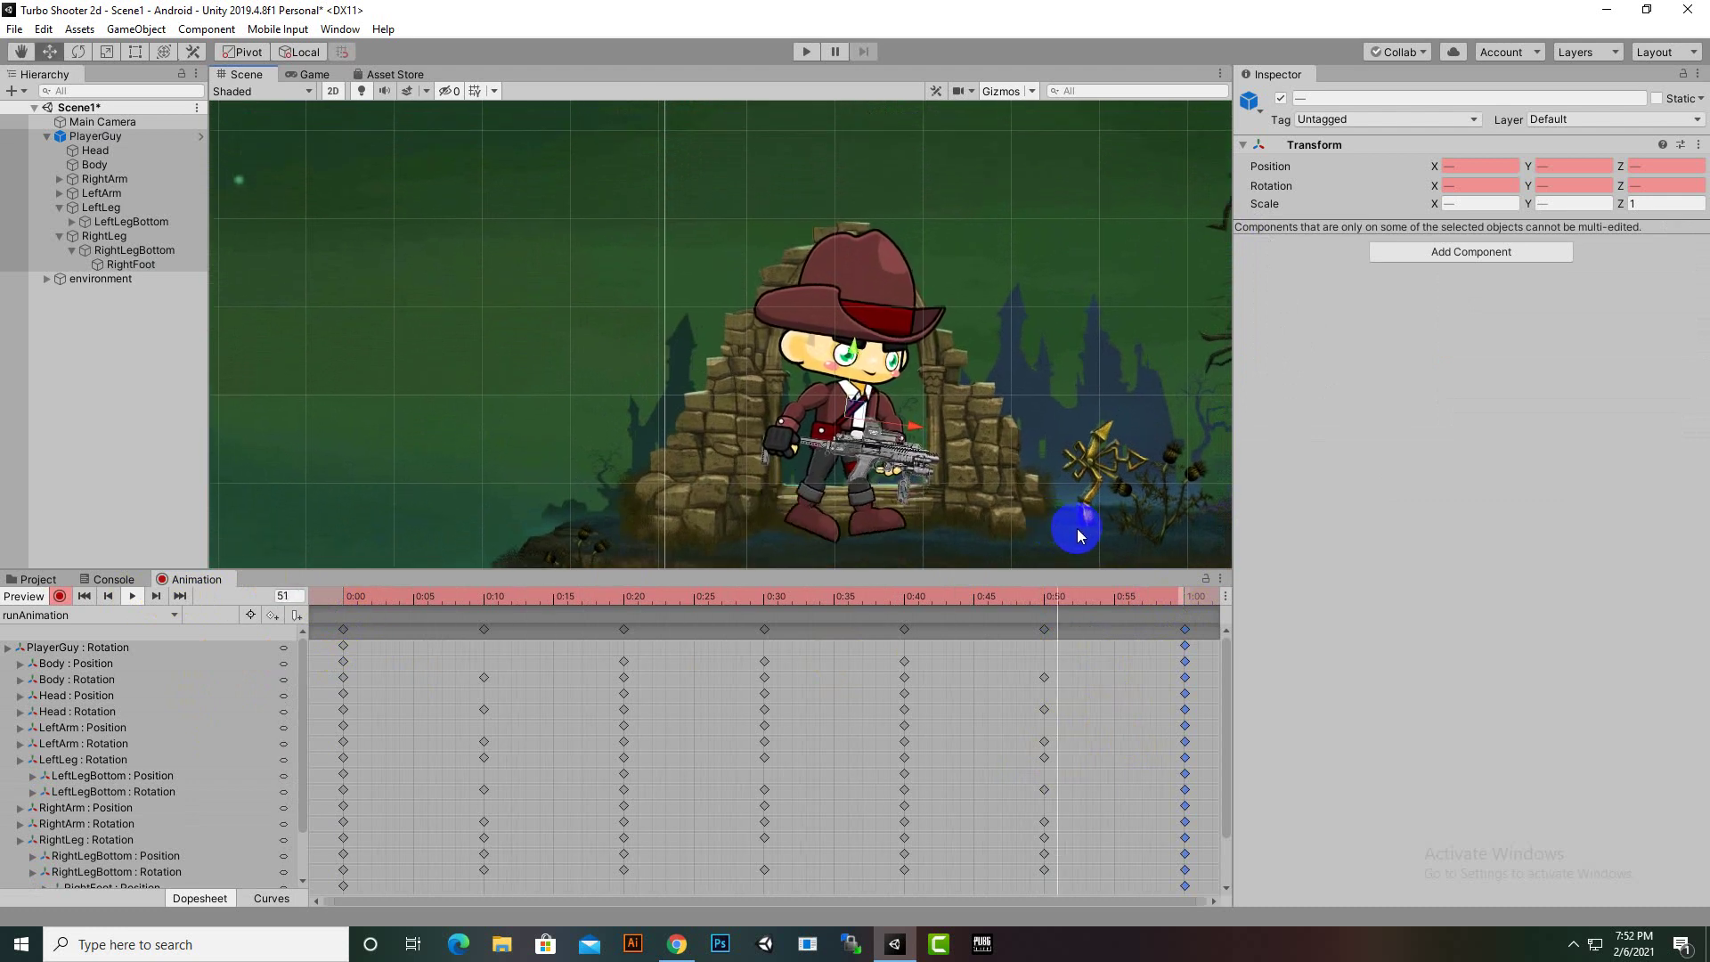
pyautogui.scroll(-2, 970, 518)
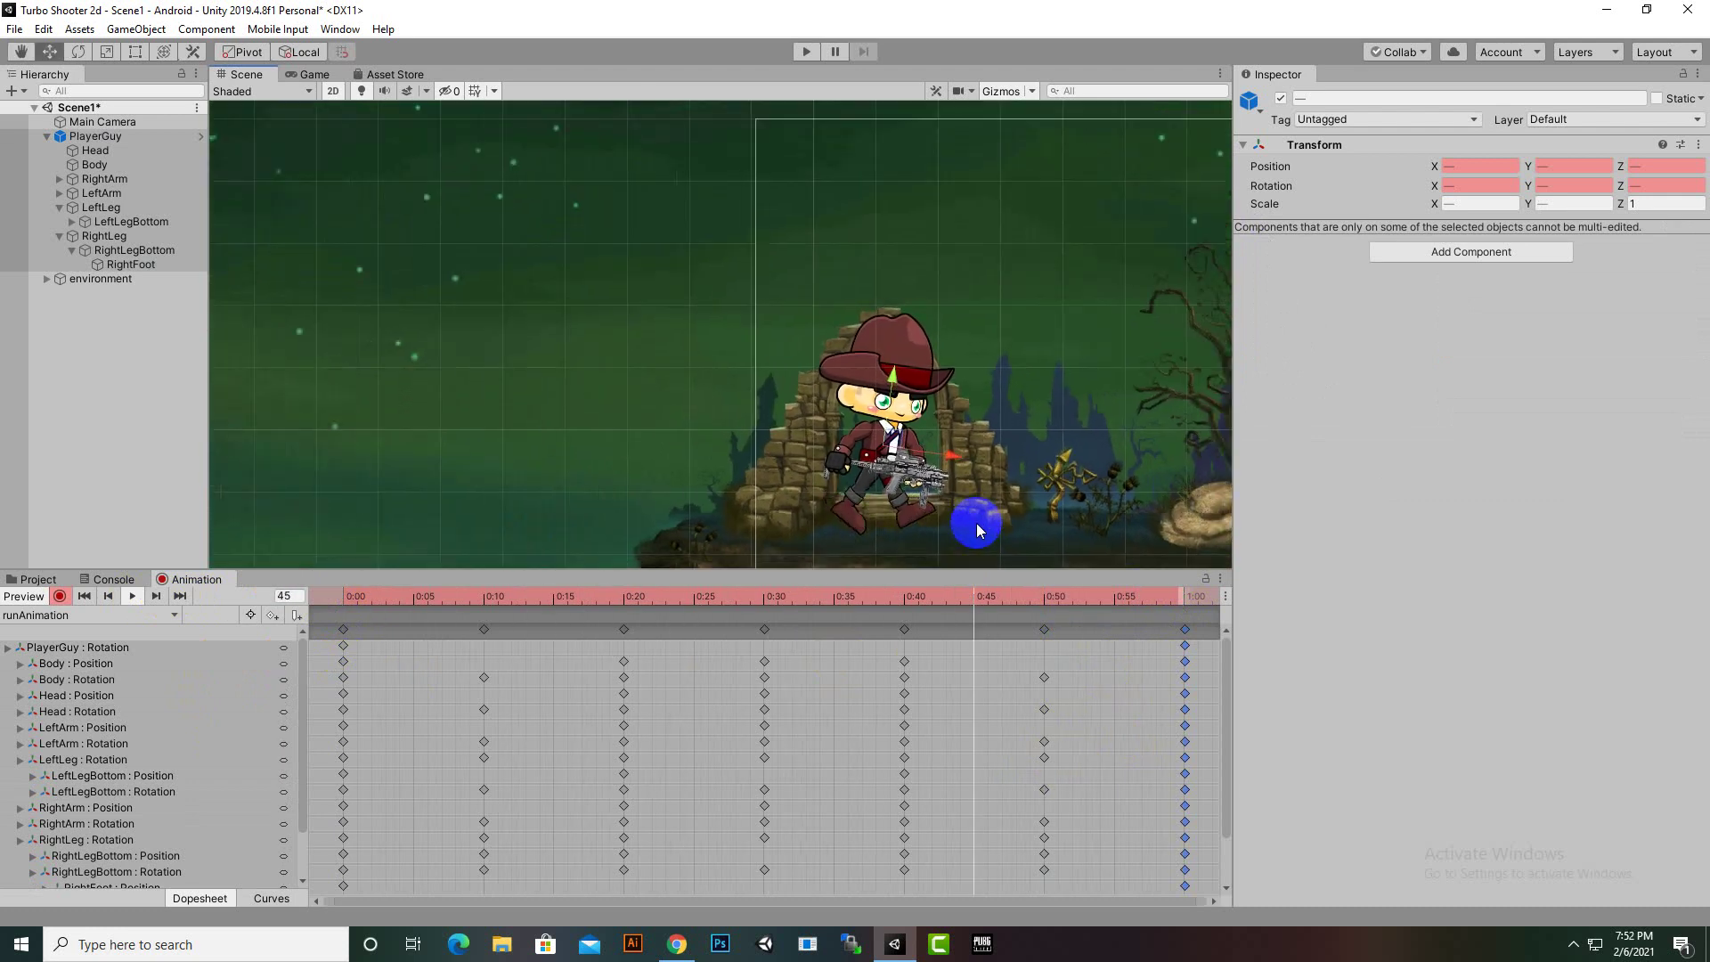
pyautogui.moveTo(976, 530); pyautogui.dragTo(961, 553, button='middle')
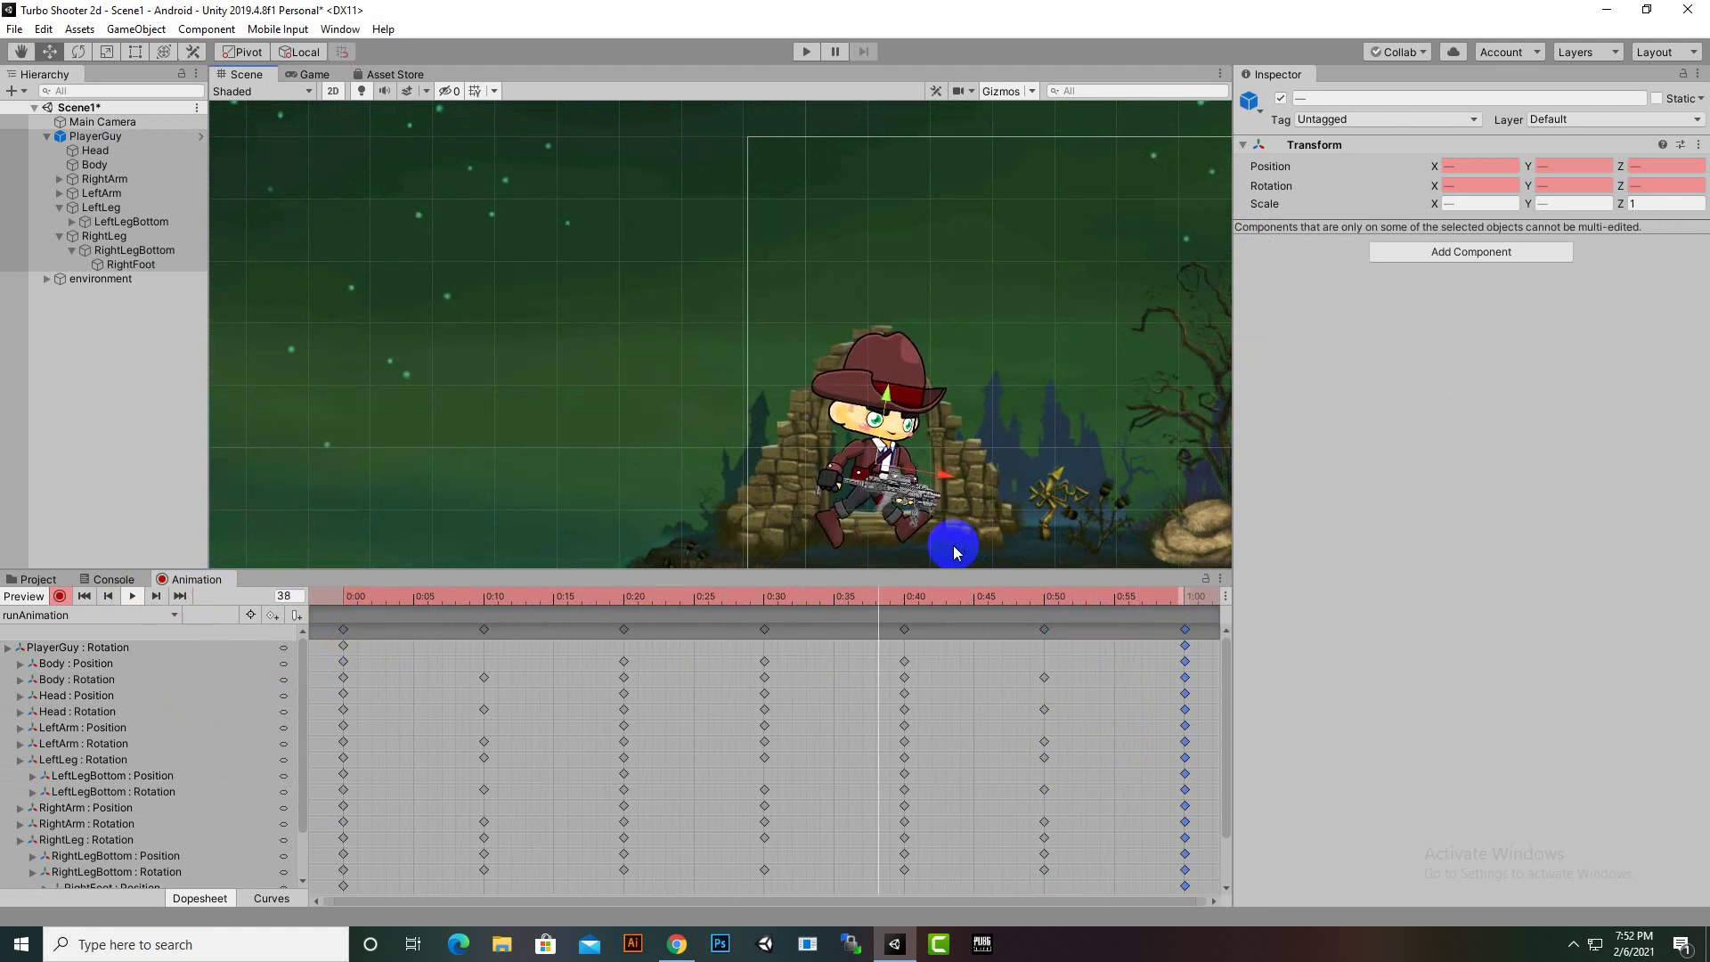
pyautogui.scroll(2, 929, 514)
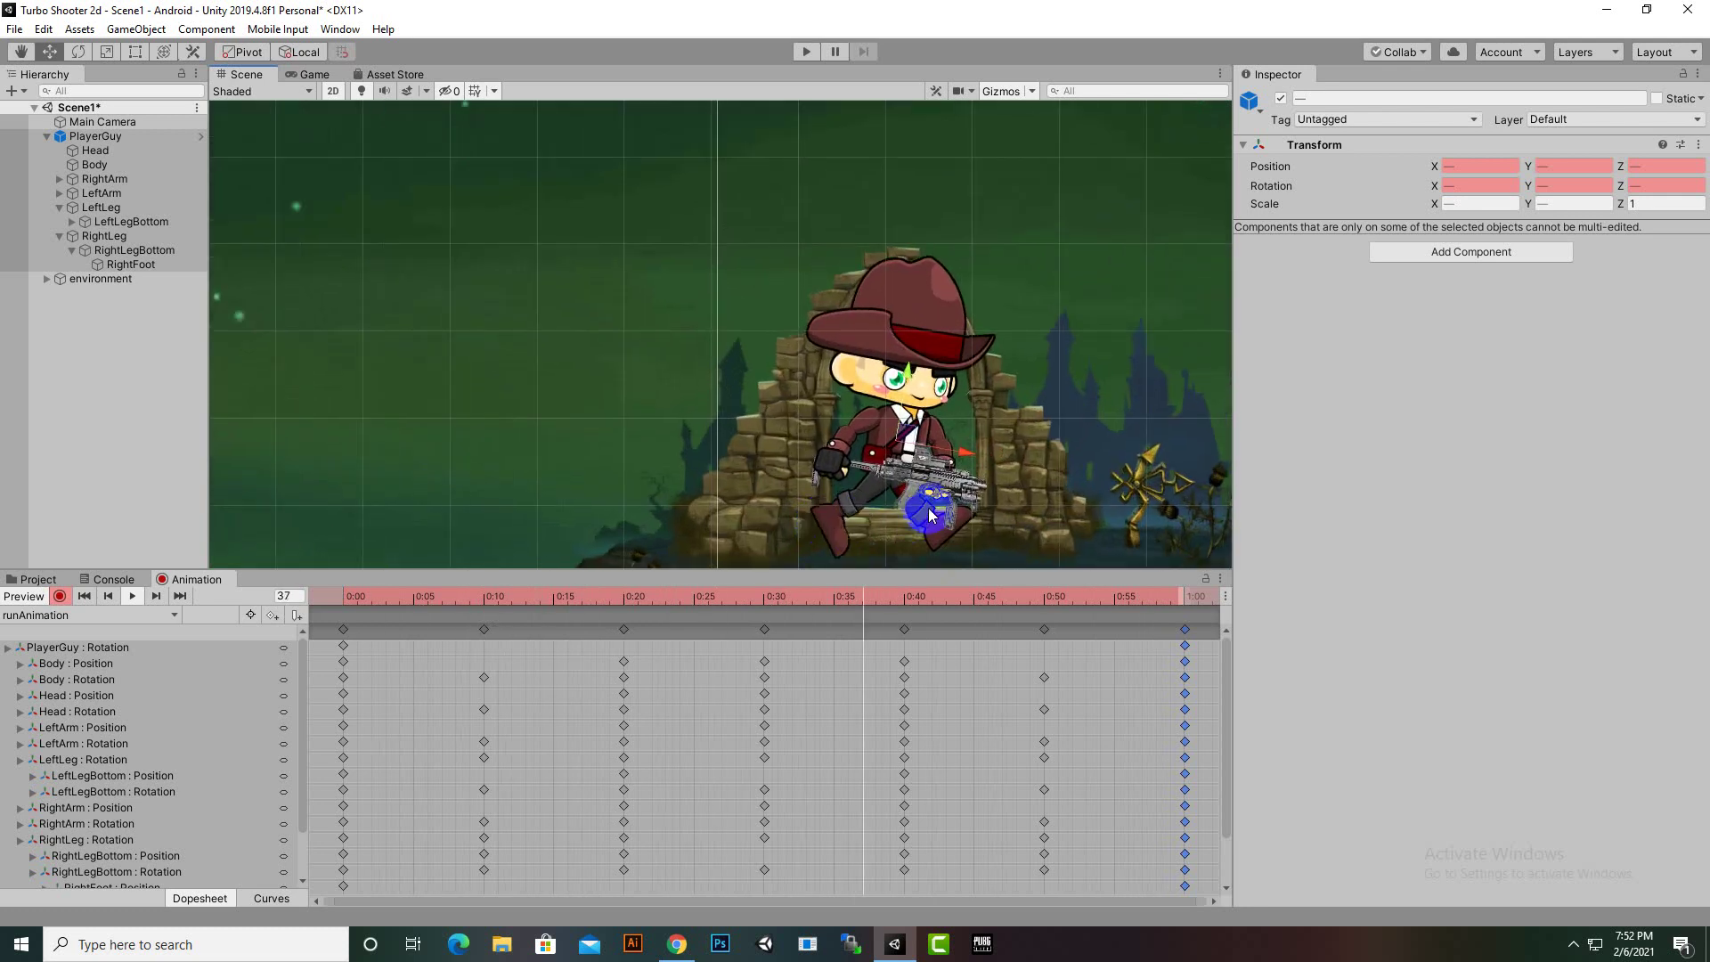
pyautogui.moveTo(929, 515); pyautogui.dragTo(857, 321, button='middle')
pyautogui.scroll(1, 859, 328)
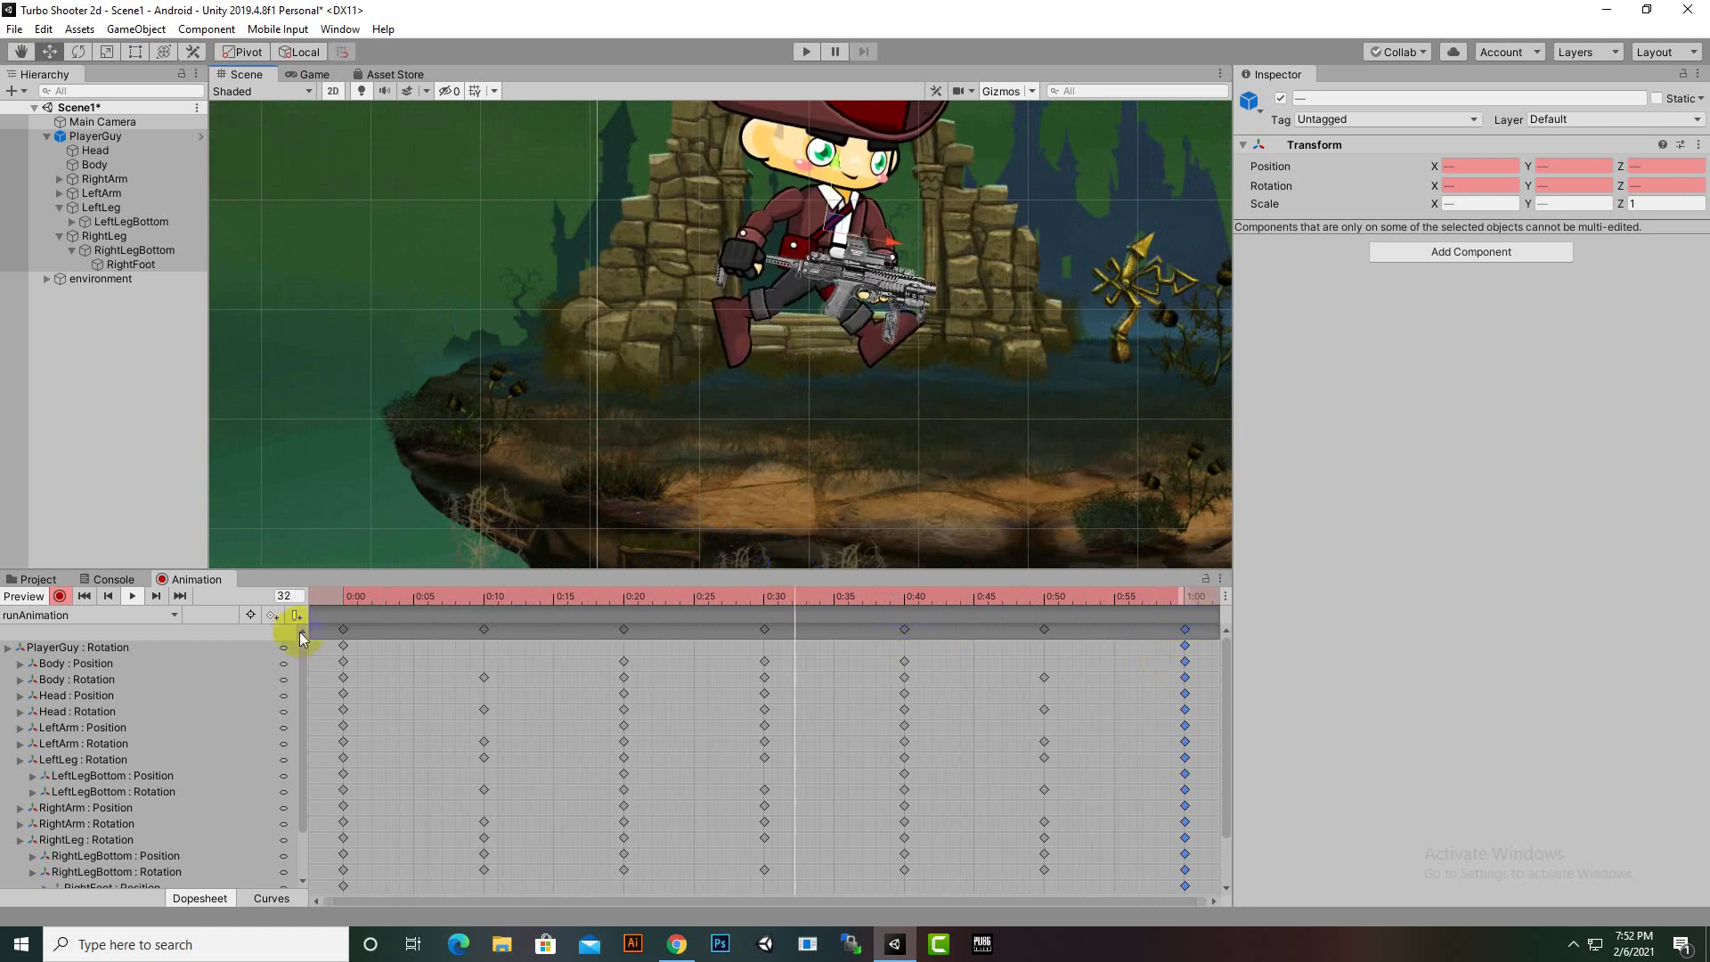
pyautogui.click(132, 596)
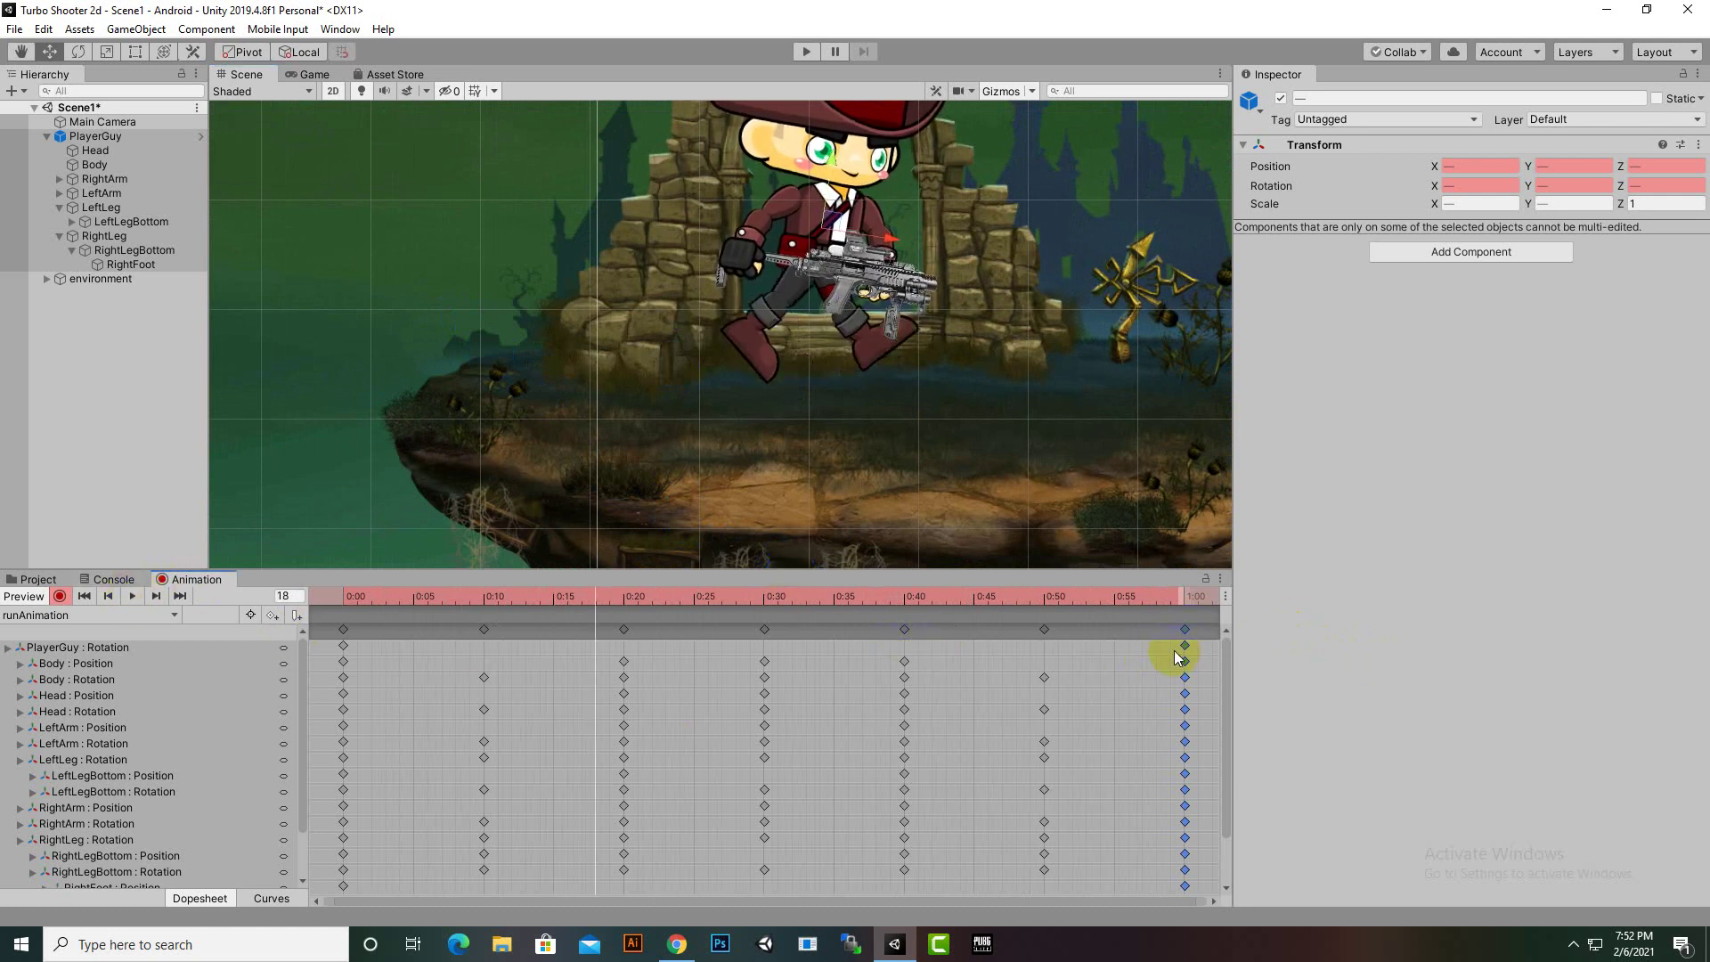
# Delete all keyframes at frames 60, 50 and 40 of runAnimation
pyautogui.press('Delete')
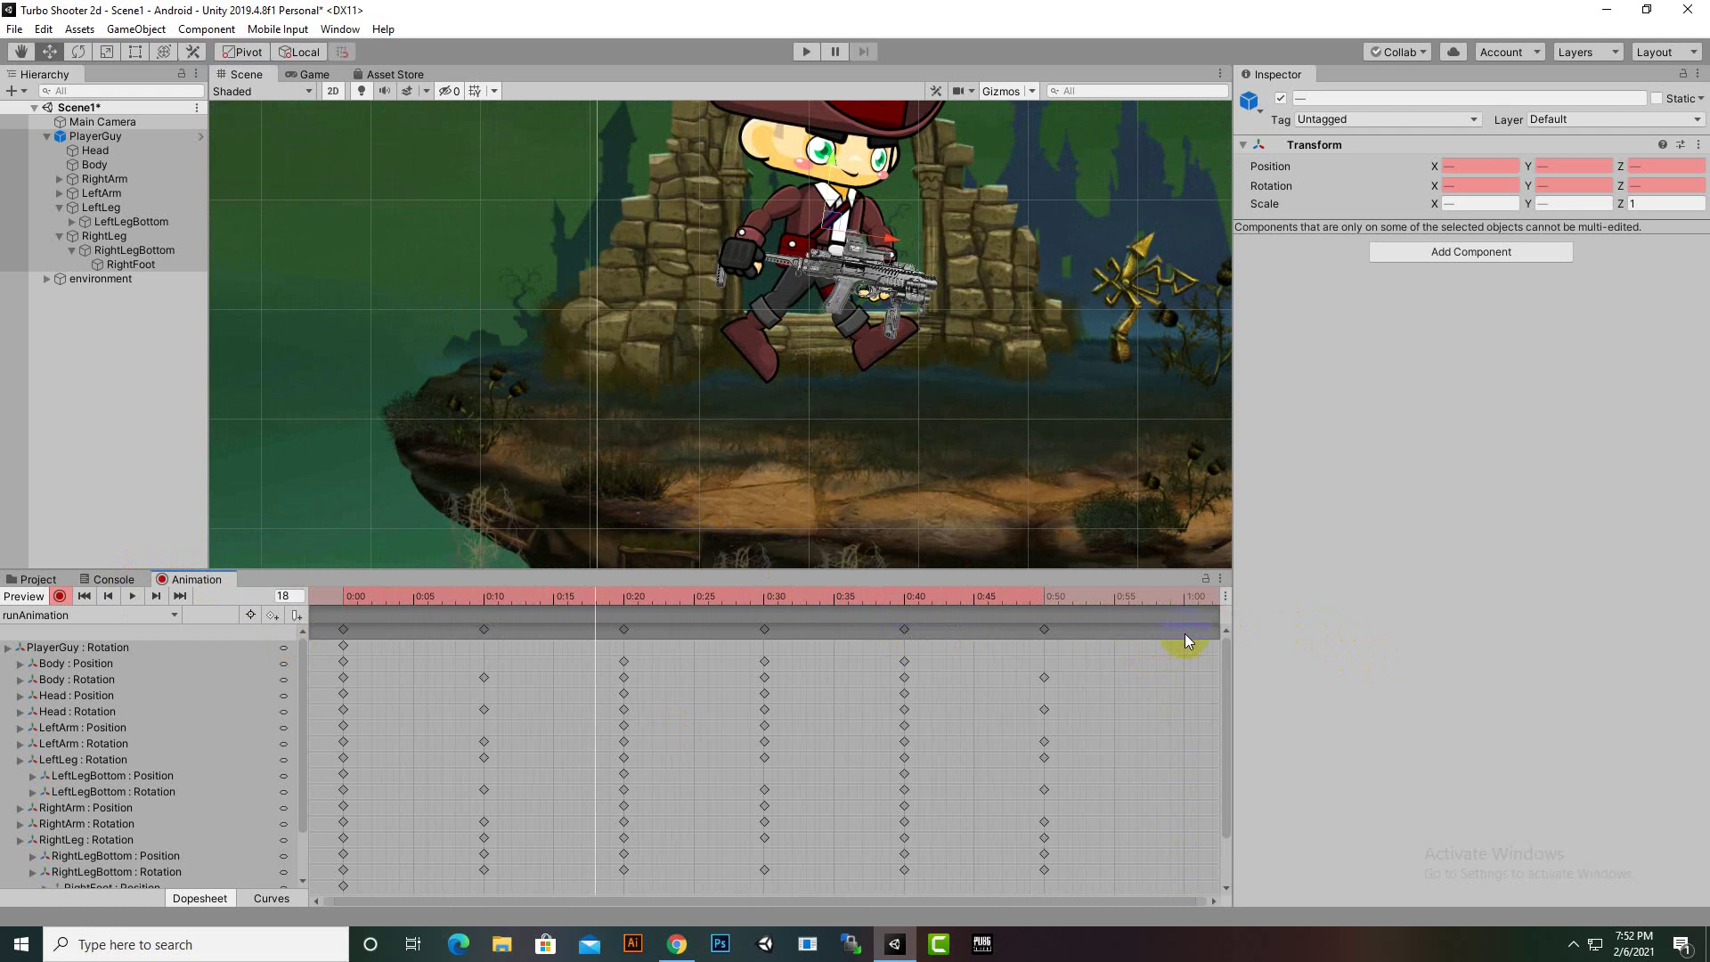
pyautogui.click(1044, 629)
pyautogui.press('Delete')
pyautogui.click(904, 631)
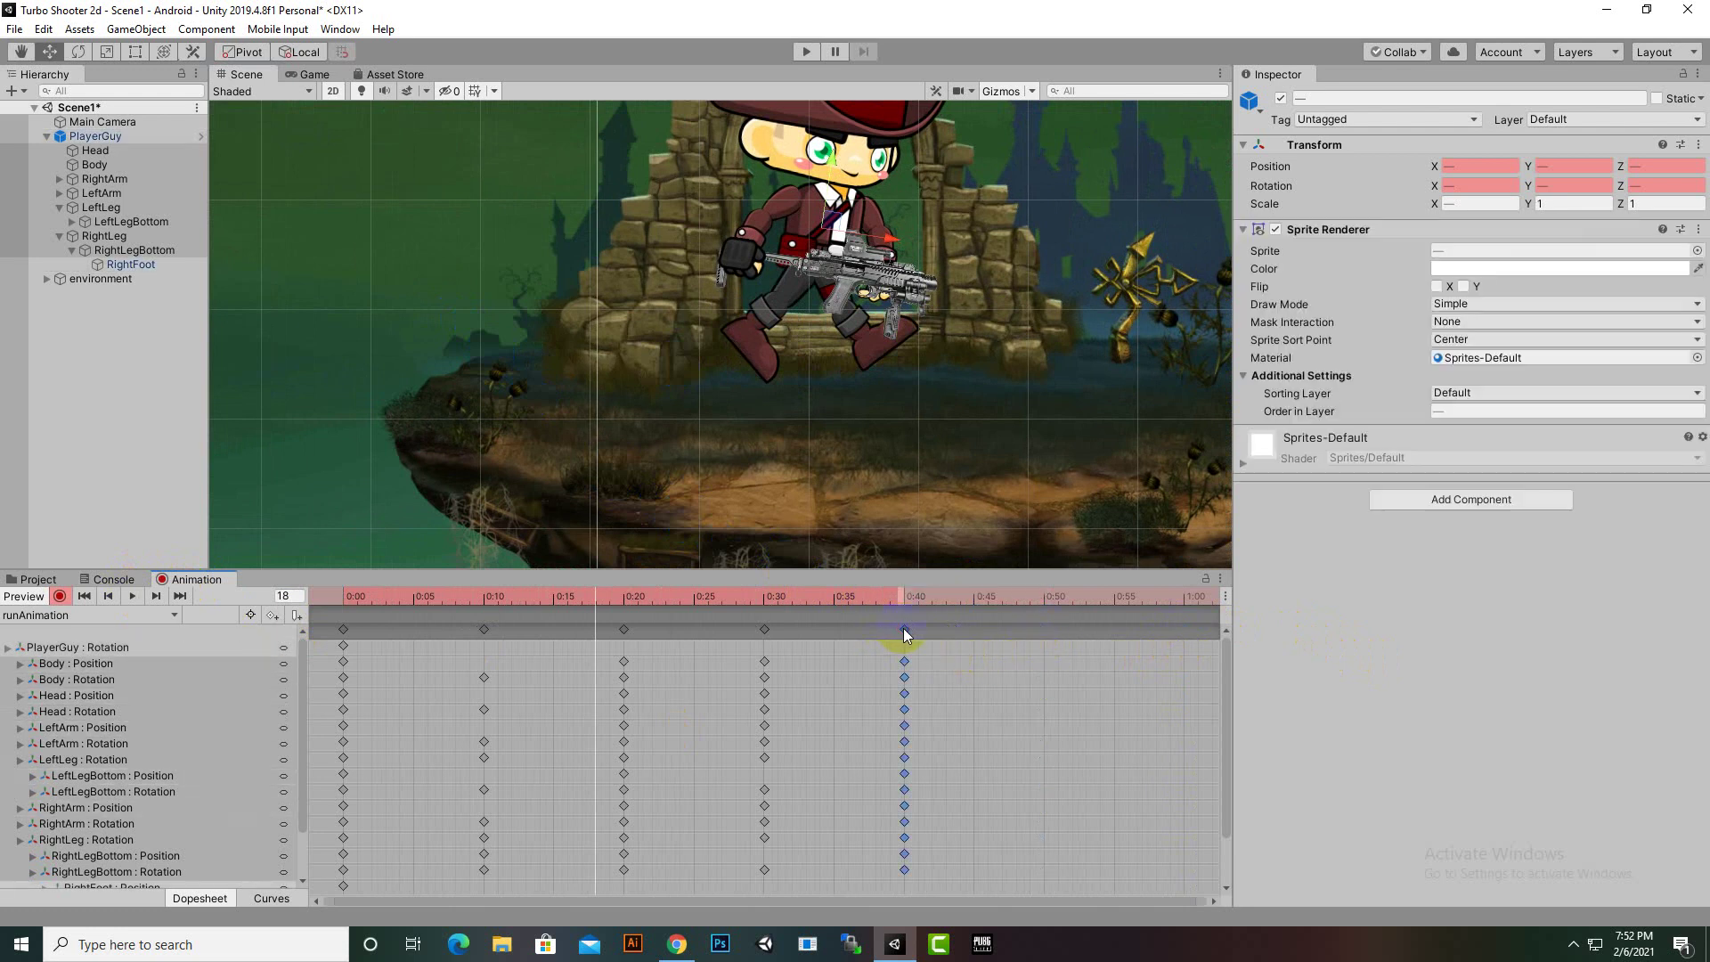
pyautogui.press('Delete')
# Speed up the run by moving the keyframes at frames 10, 20 and 30 to frames 5, 10 and 15
pyautogui.click(623, 630)
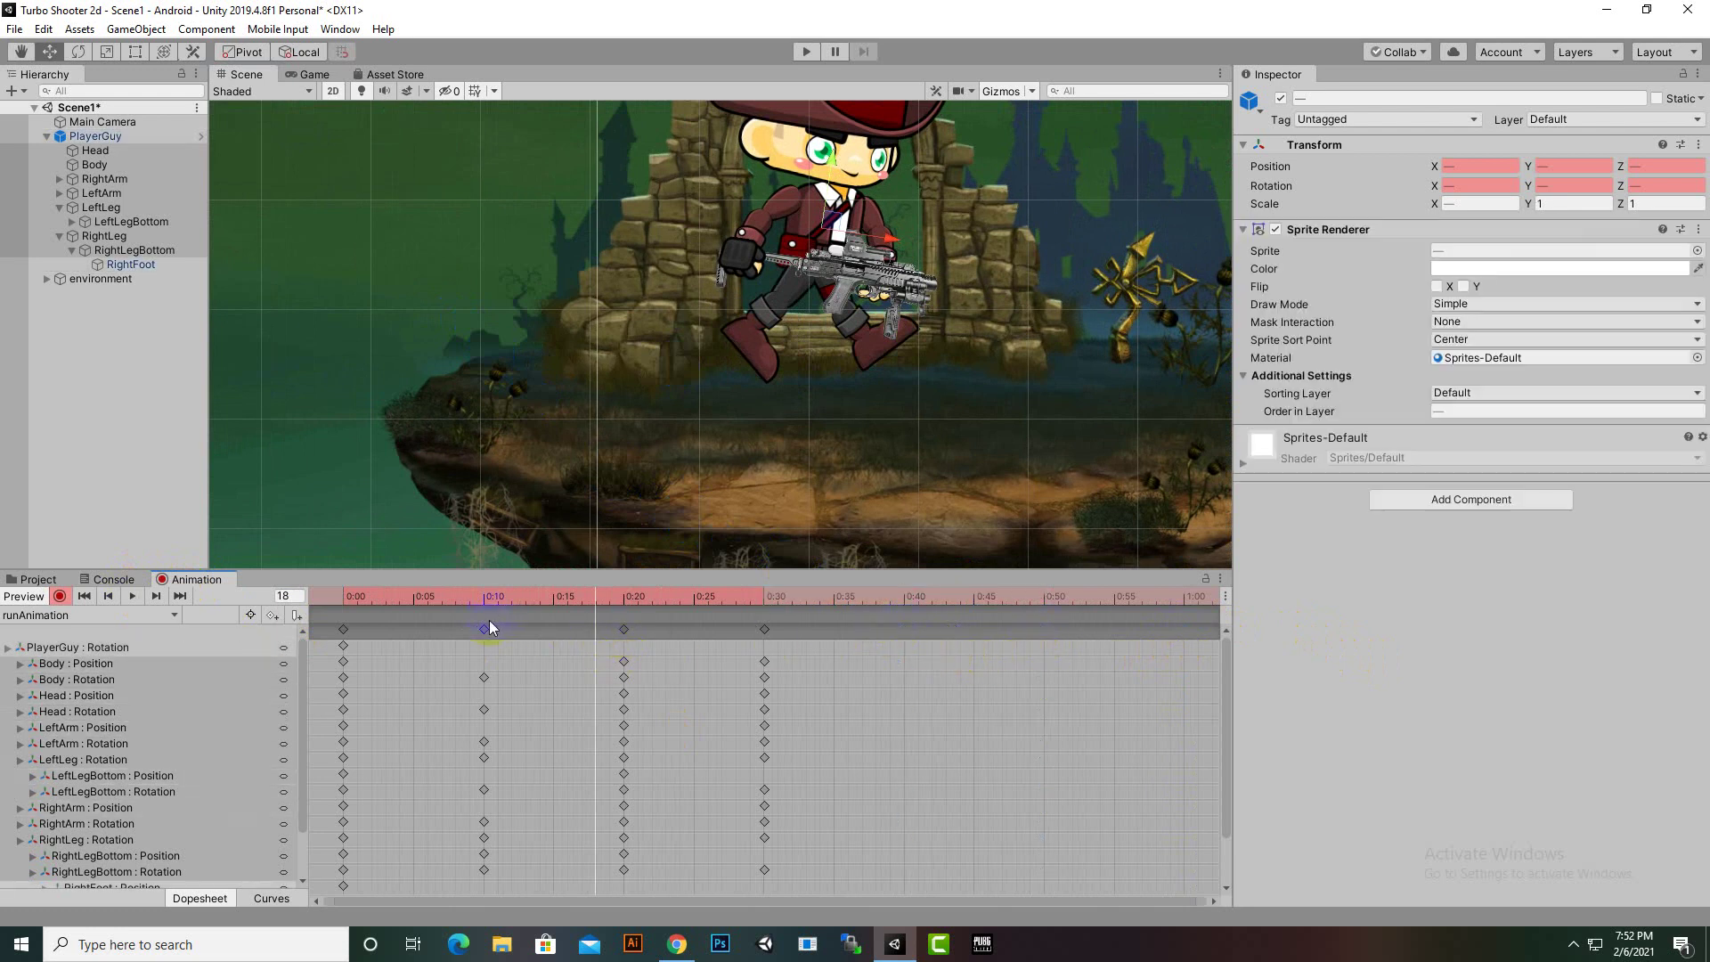
pyautogui.moveTo(485, 634); pyautogui.dragTo(415, 630)
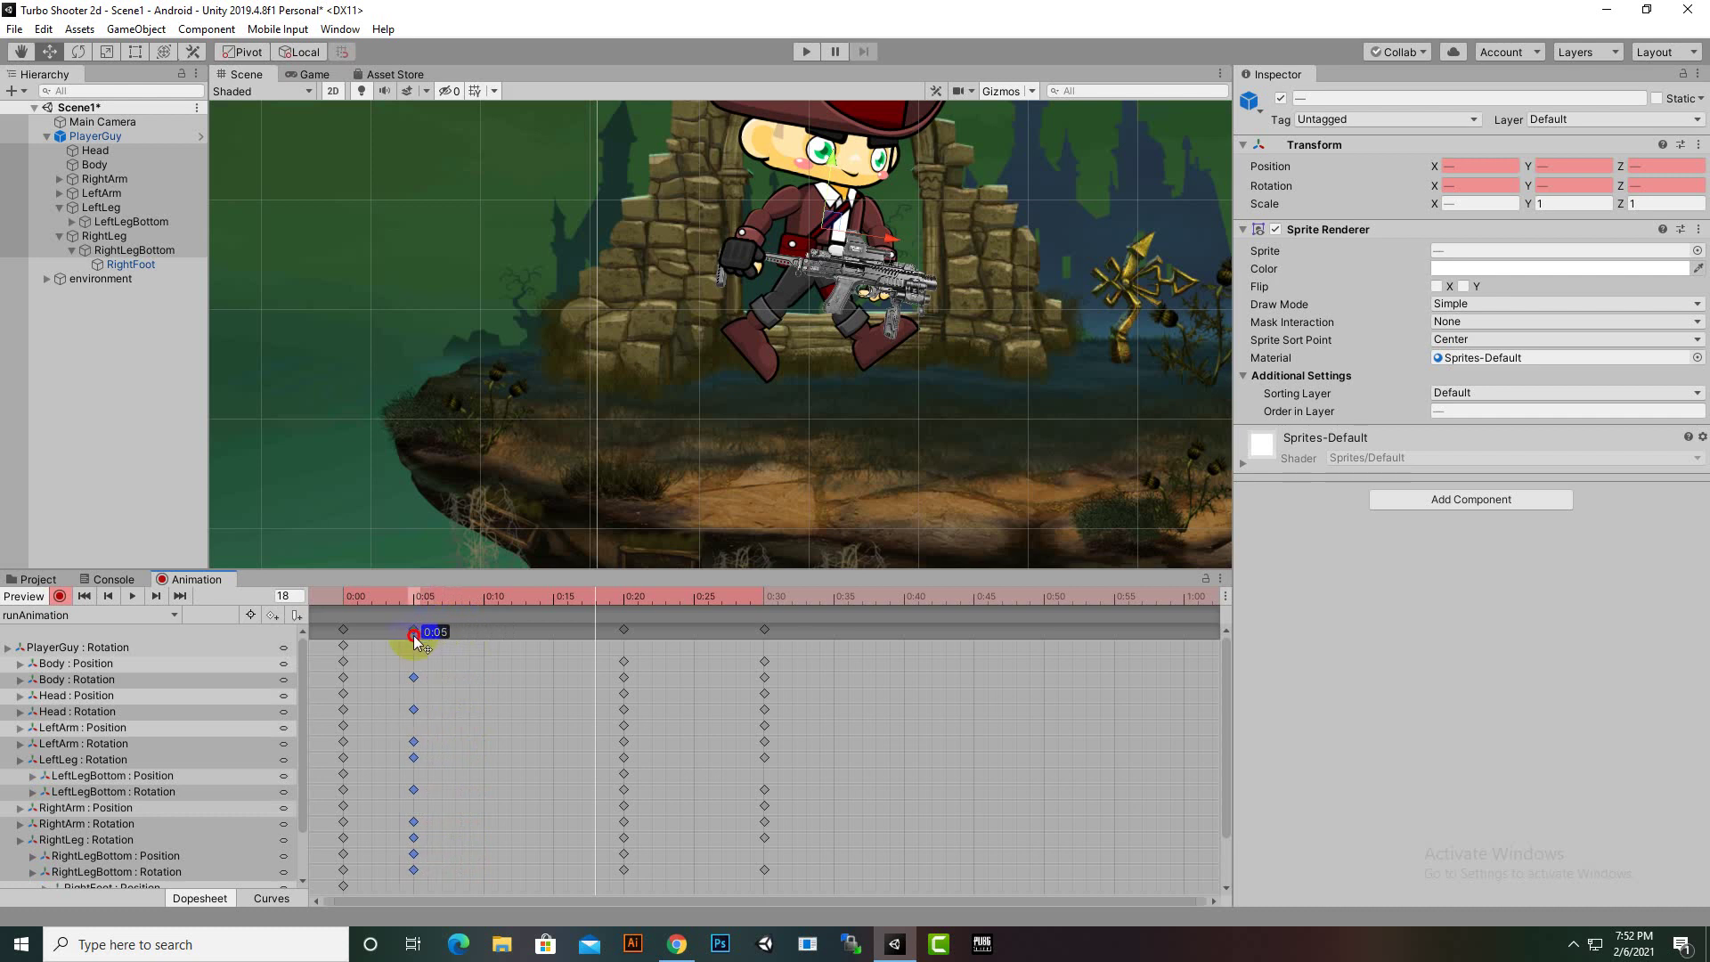
pyautogui.moveTo(621, 632); pyautogui.dragTo(483, 631)
pyautogui.moveTo(766, 629); pyautogui.dragTo(554, 629)
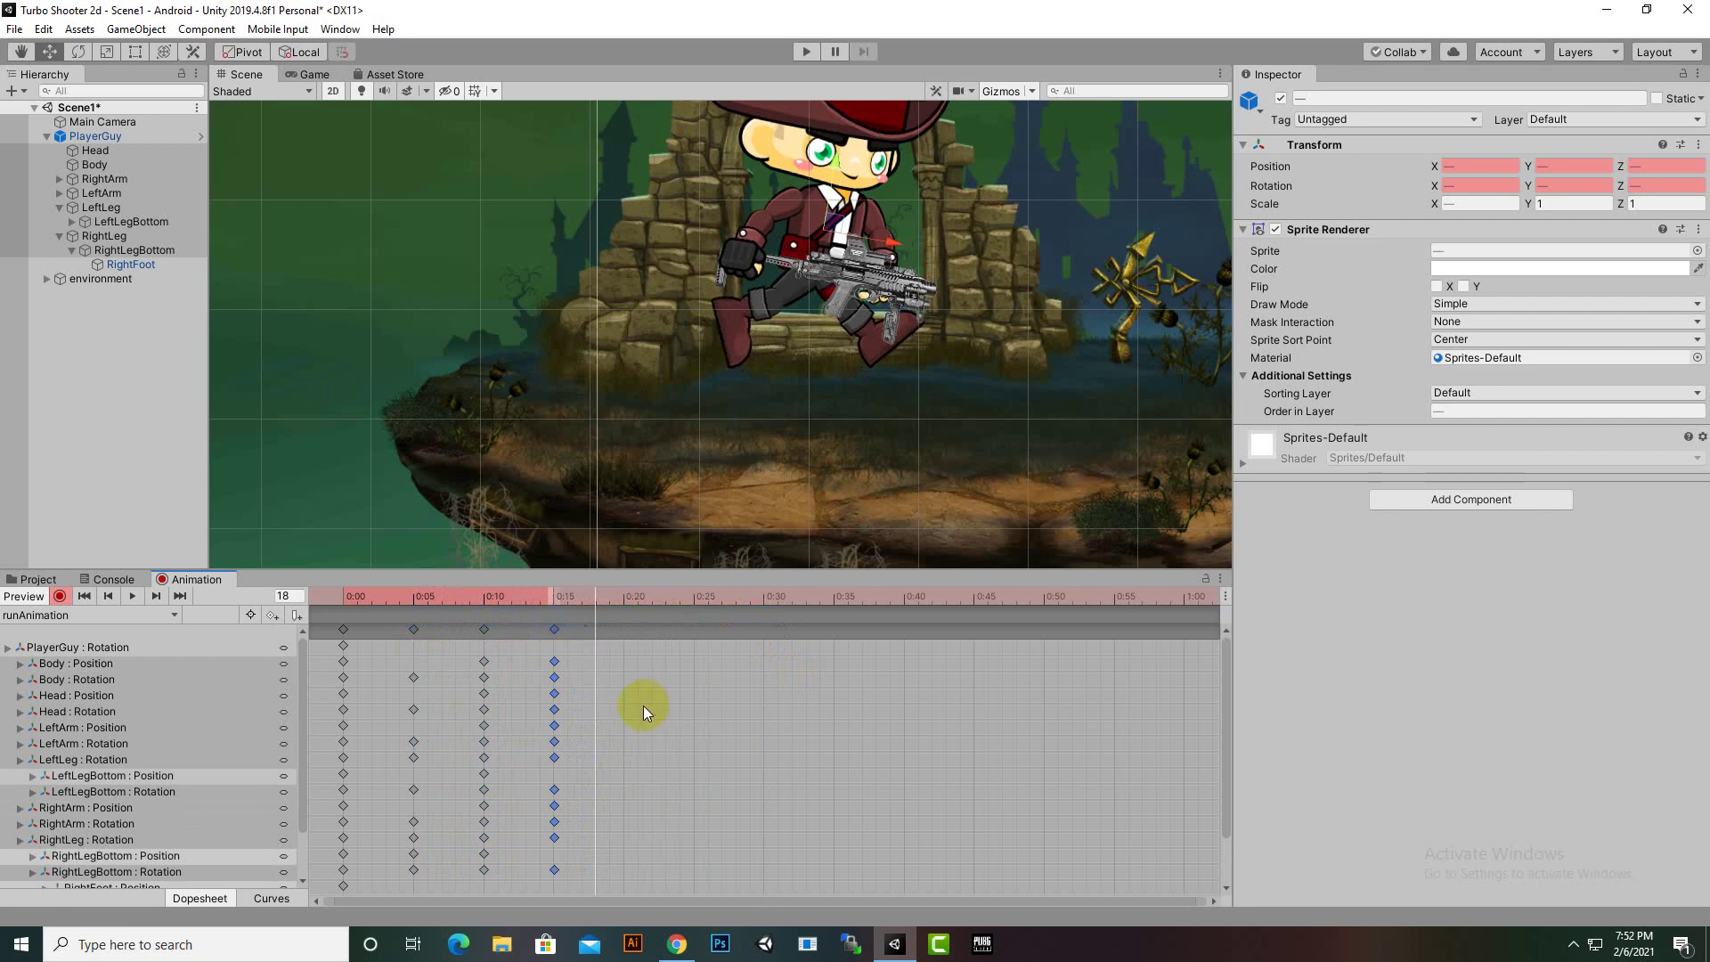
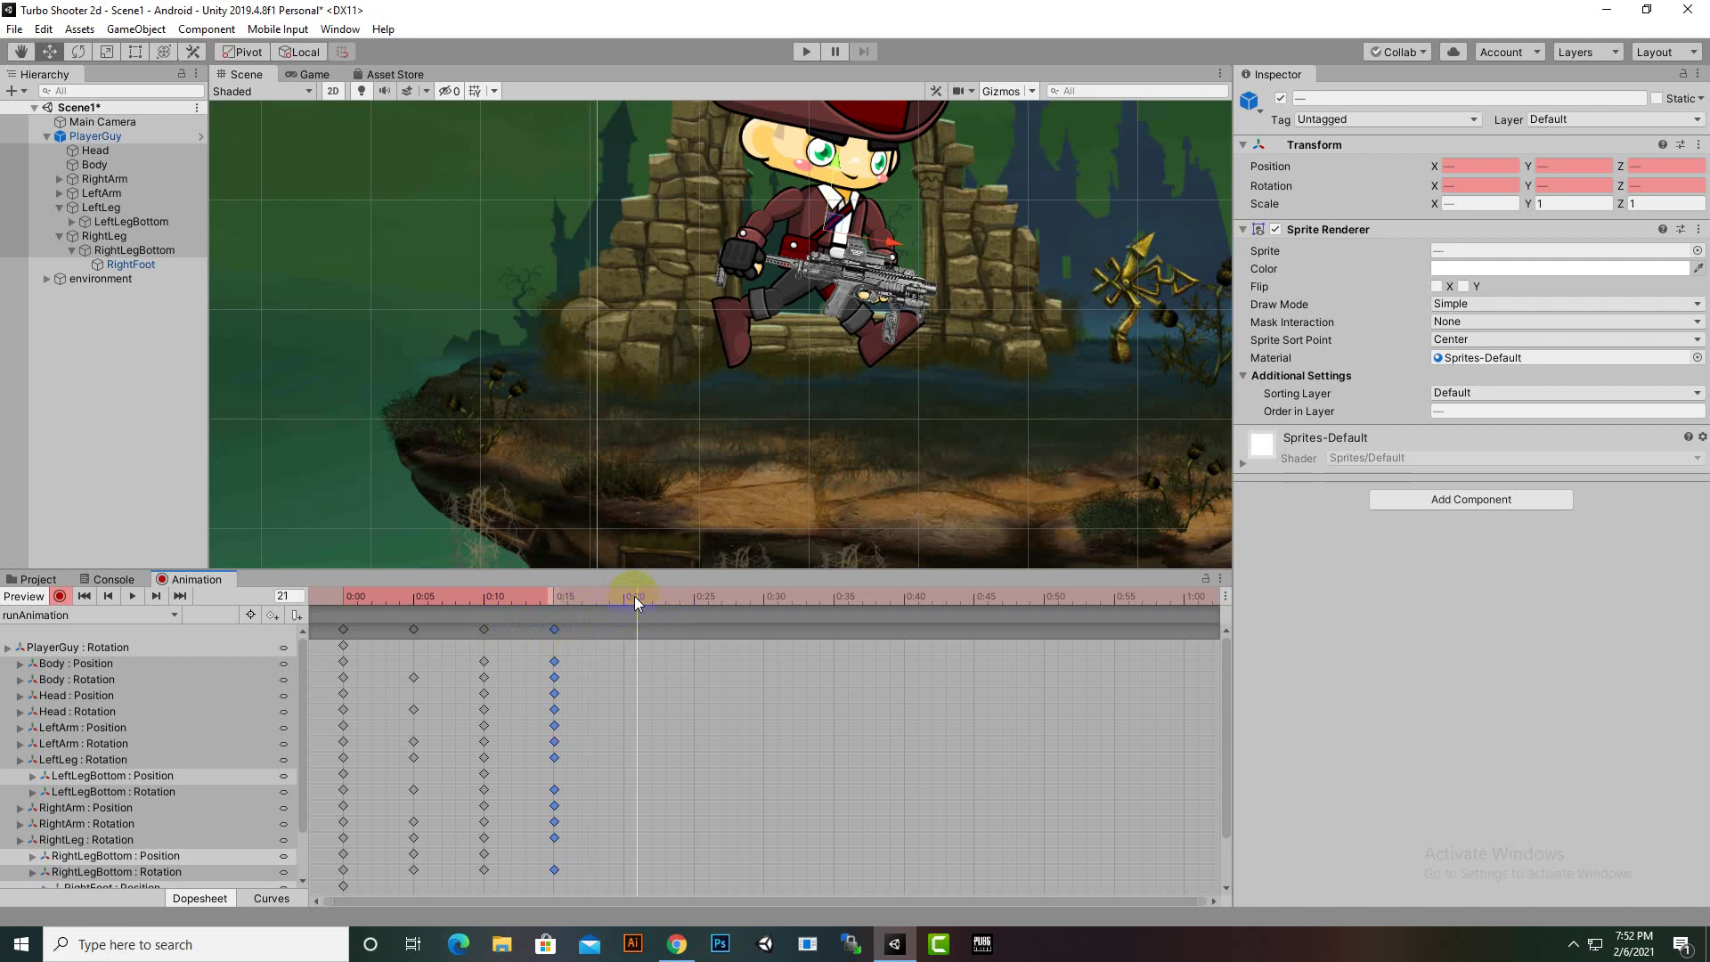
# Keyframe both legs closer together at frame 20, rotating RightLeg to about -17.3 and LeftLegBottom to about 11.4 on Z
pyautogui.moveTo(634, 597); pyautogui.dragTo(624, 596)
pyautogui.scroll(-3, 890, 356)
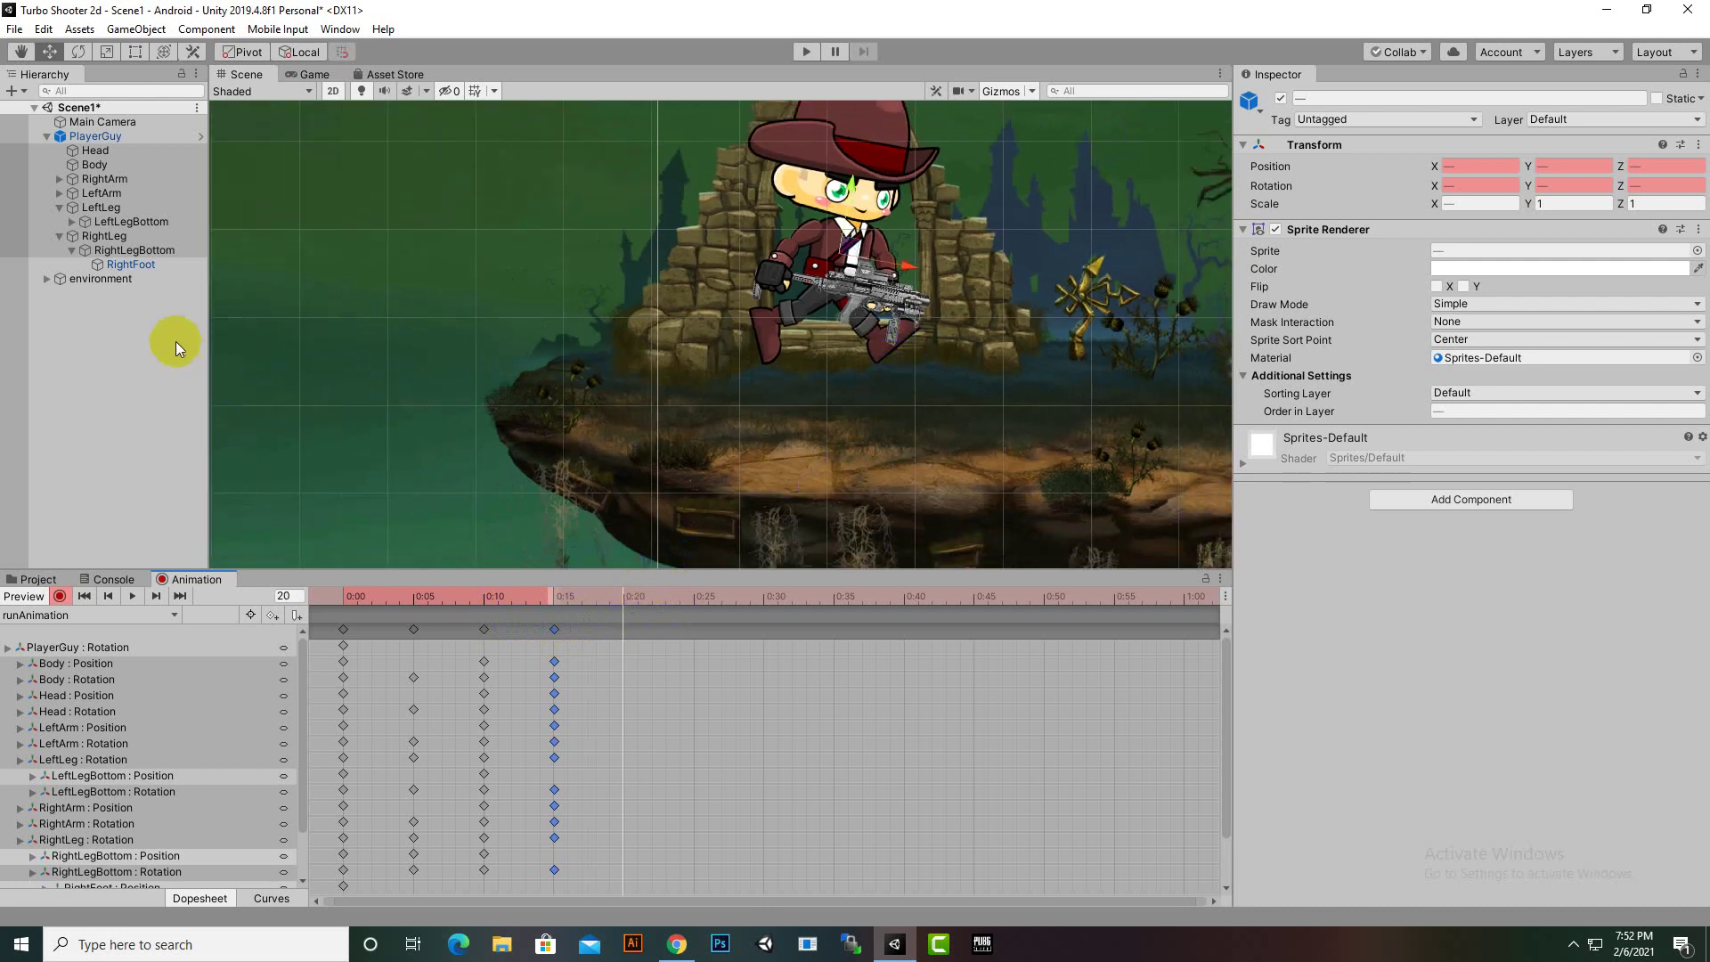
pyautogui.click(121, 237)
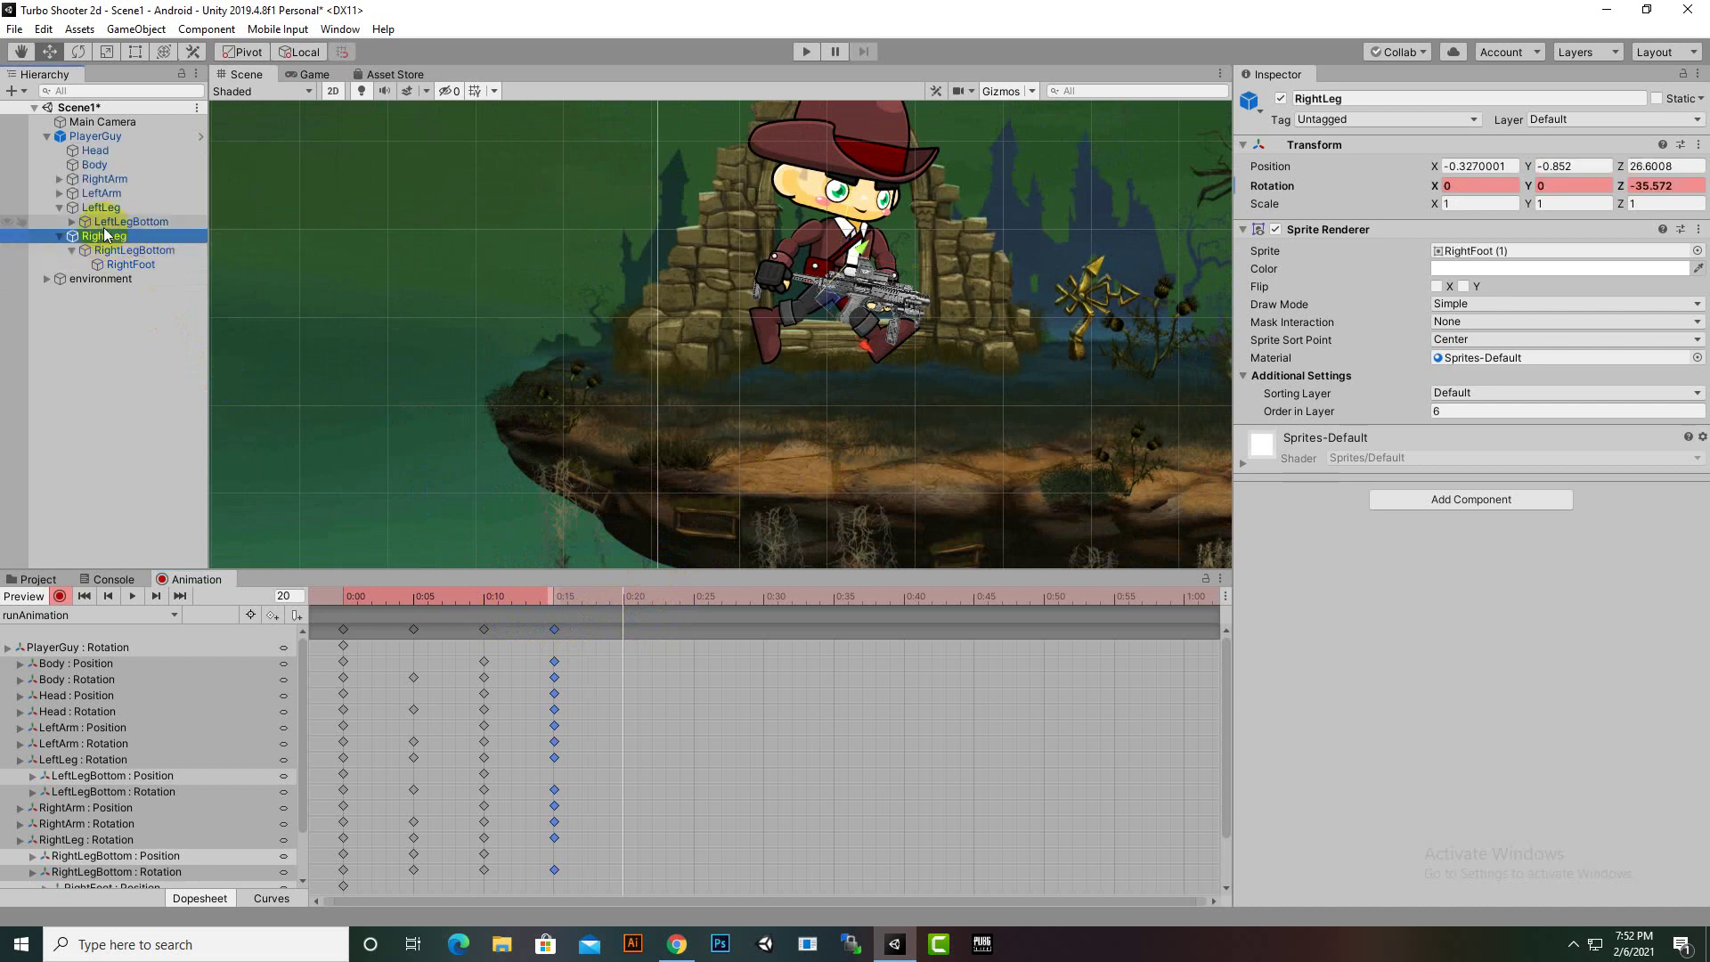
pyautogui.click(79, 52)
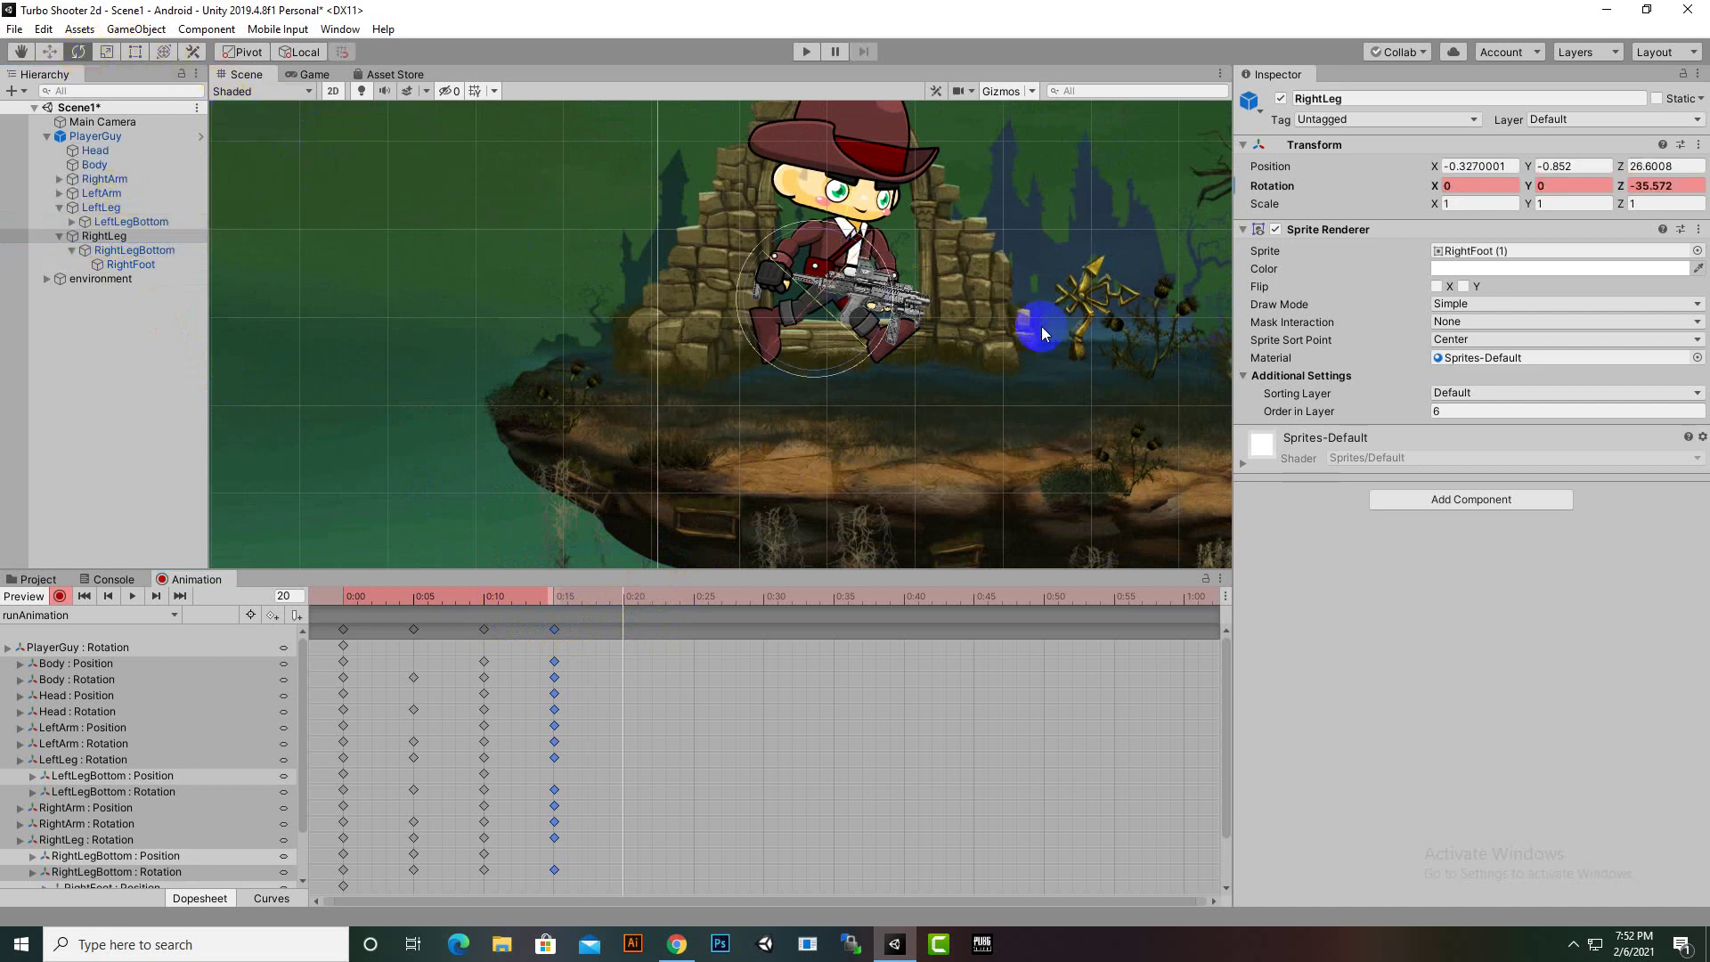
pyautogui.moveTo(890, 305); pyautogui.dragTo(892, 255)
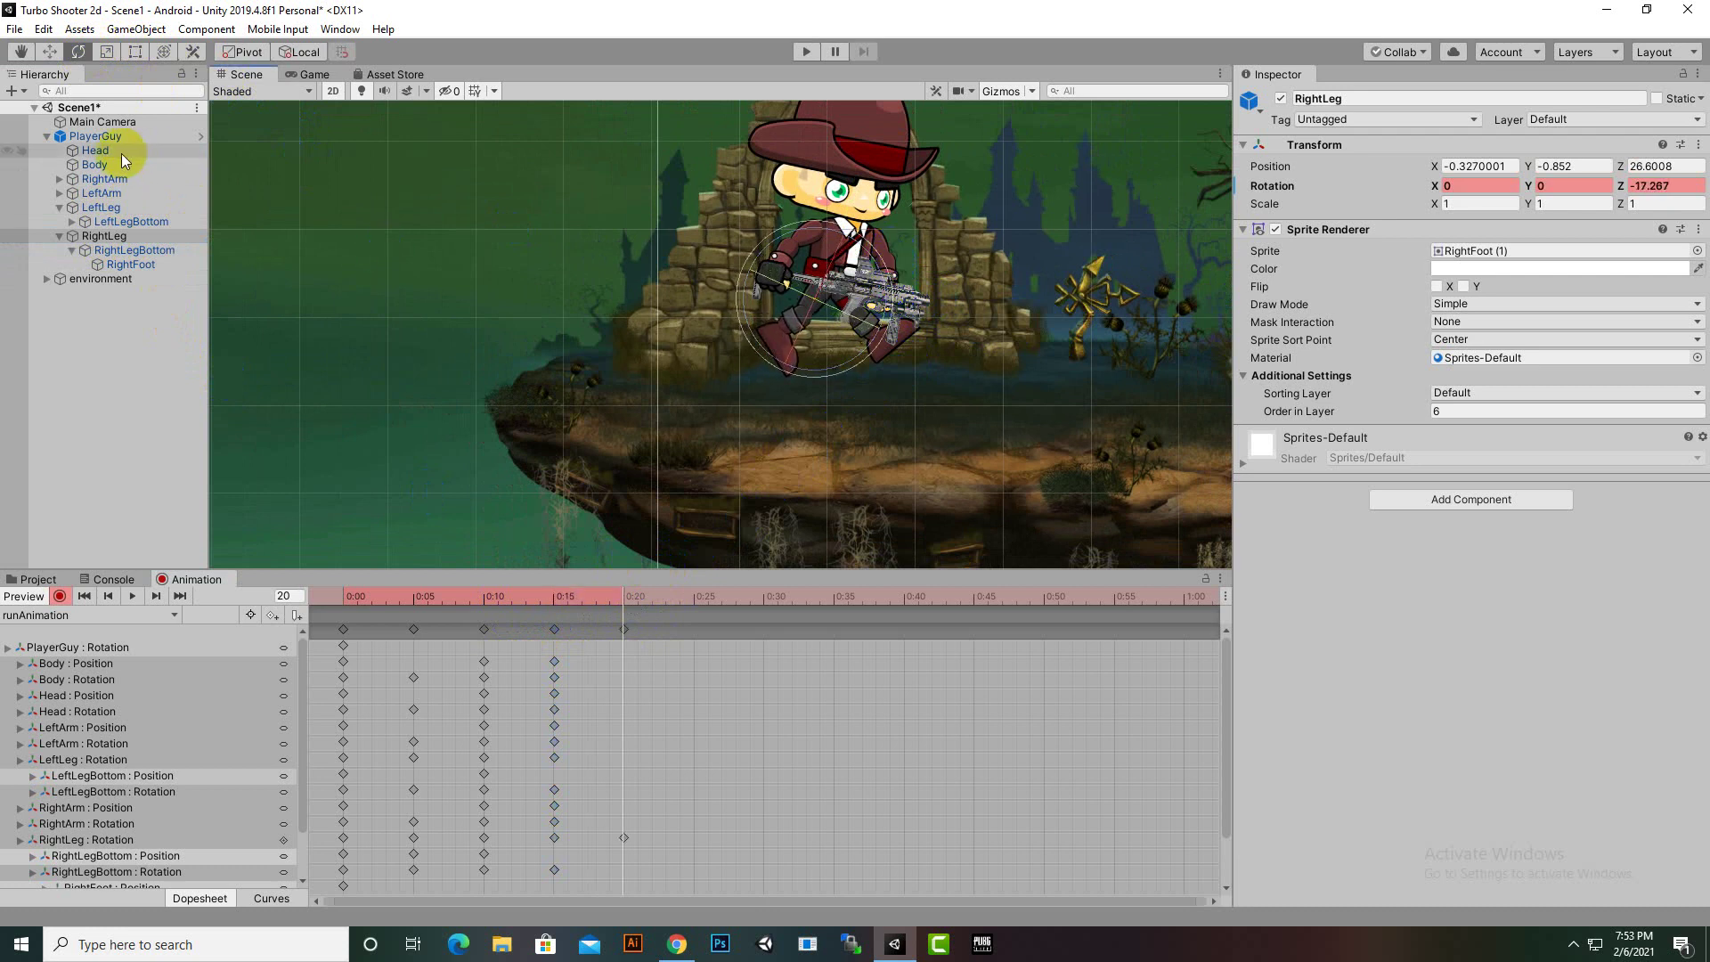
pyautogui.click(133, 251)
pyautogui.moveTo(870, 351)
pyautogui.mouseDown()
pyautogui.moveTo(876, 328)
pyautogui.moveTo(909, 330)
pyautogui.moveTo(870, 359)
pyautogui.moveTo(835, 356)
pyautogui.moveTo(894, 373)
pyautogui.mouseUp()
pyautogui.click(100, 208)
pyautogui.click(131, 221)
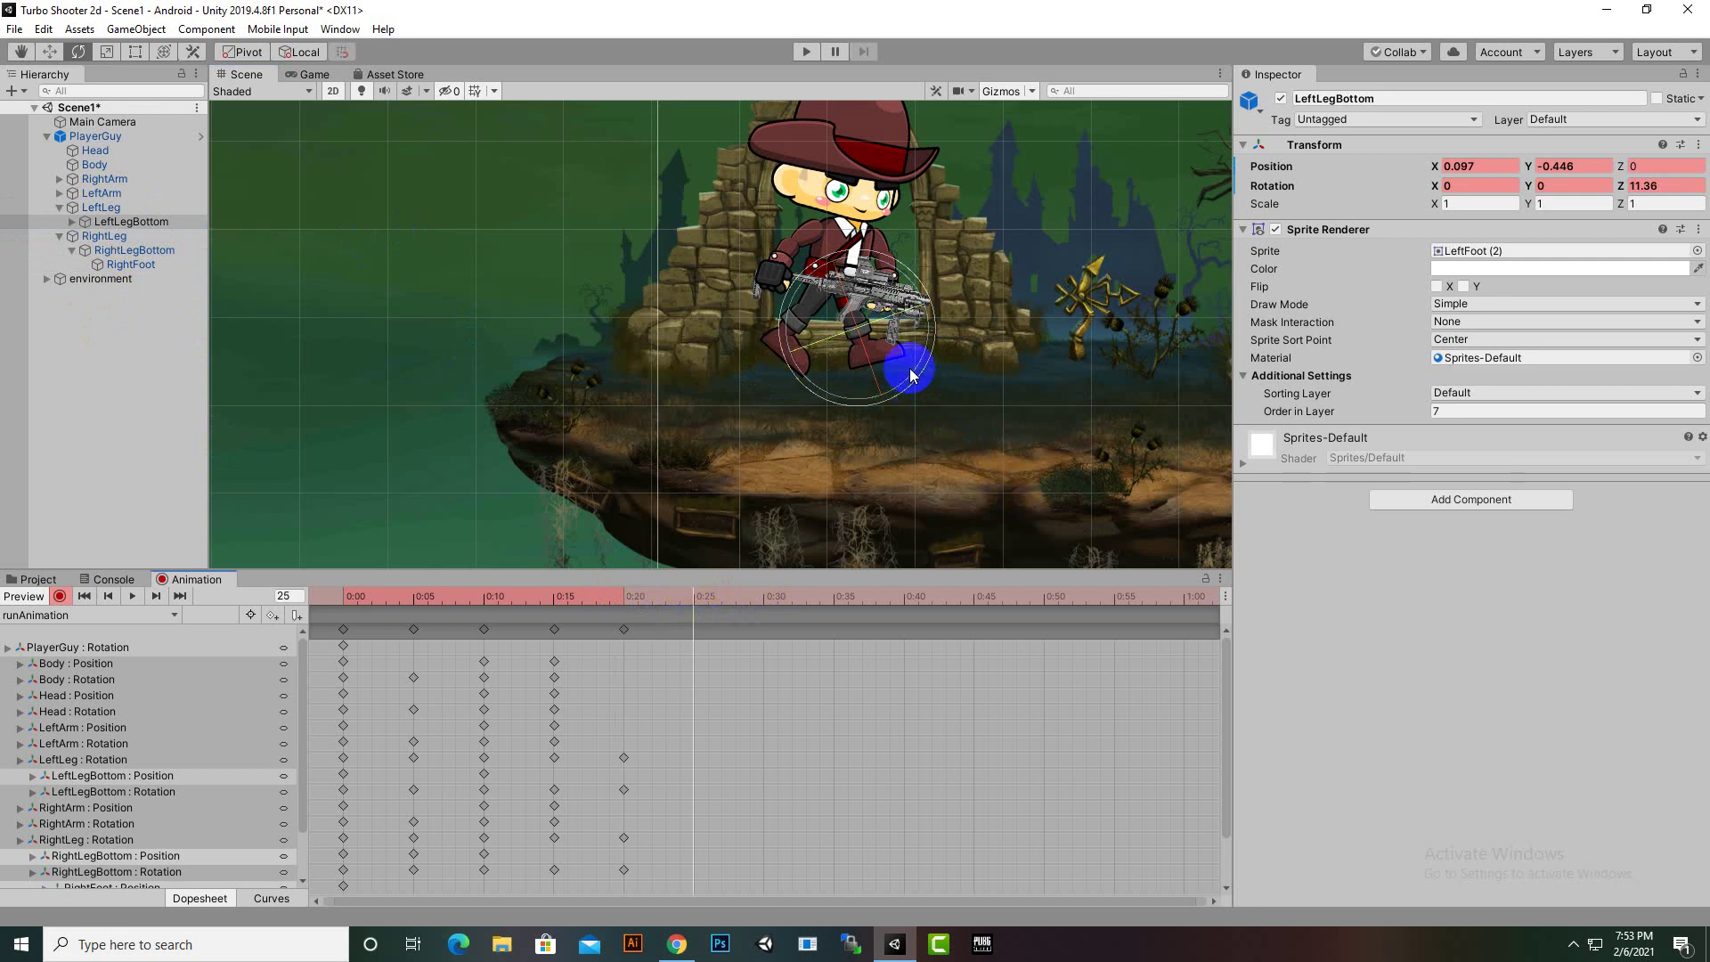
# Keyframe both legs still closer together at frame 25, rotating all four leg parts, with RightLegBottom at about -8.1 on Z
pyautogui.moveTo(910, 374); pyautogui.dragTo(859, 361)
pyautogui.click(101, 206)
pyautogui.click(104, 235)
pyautogui.click(136, 250)
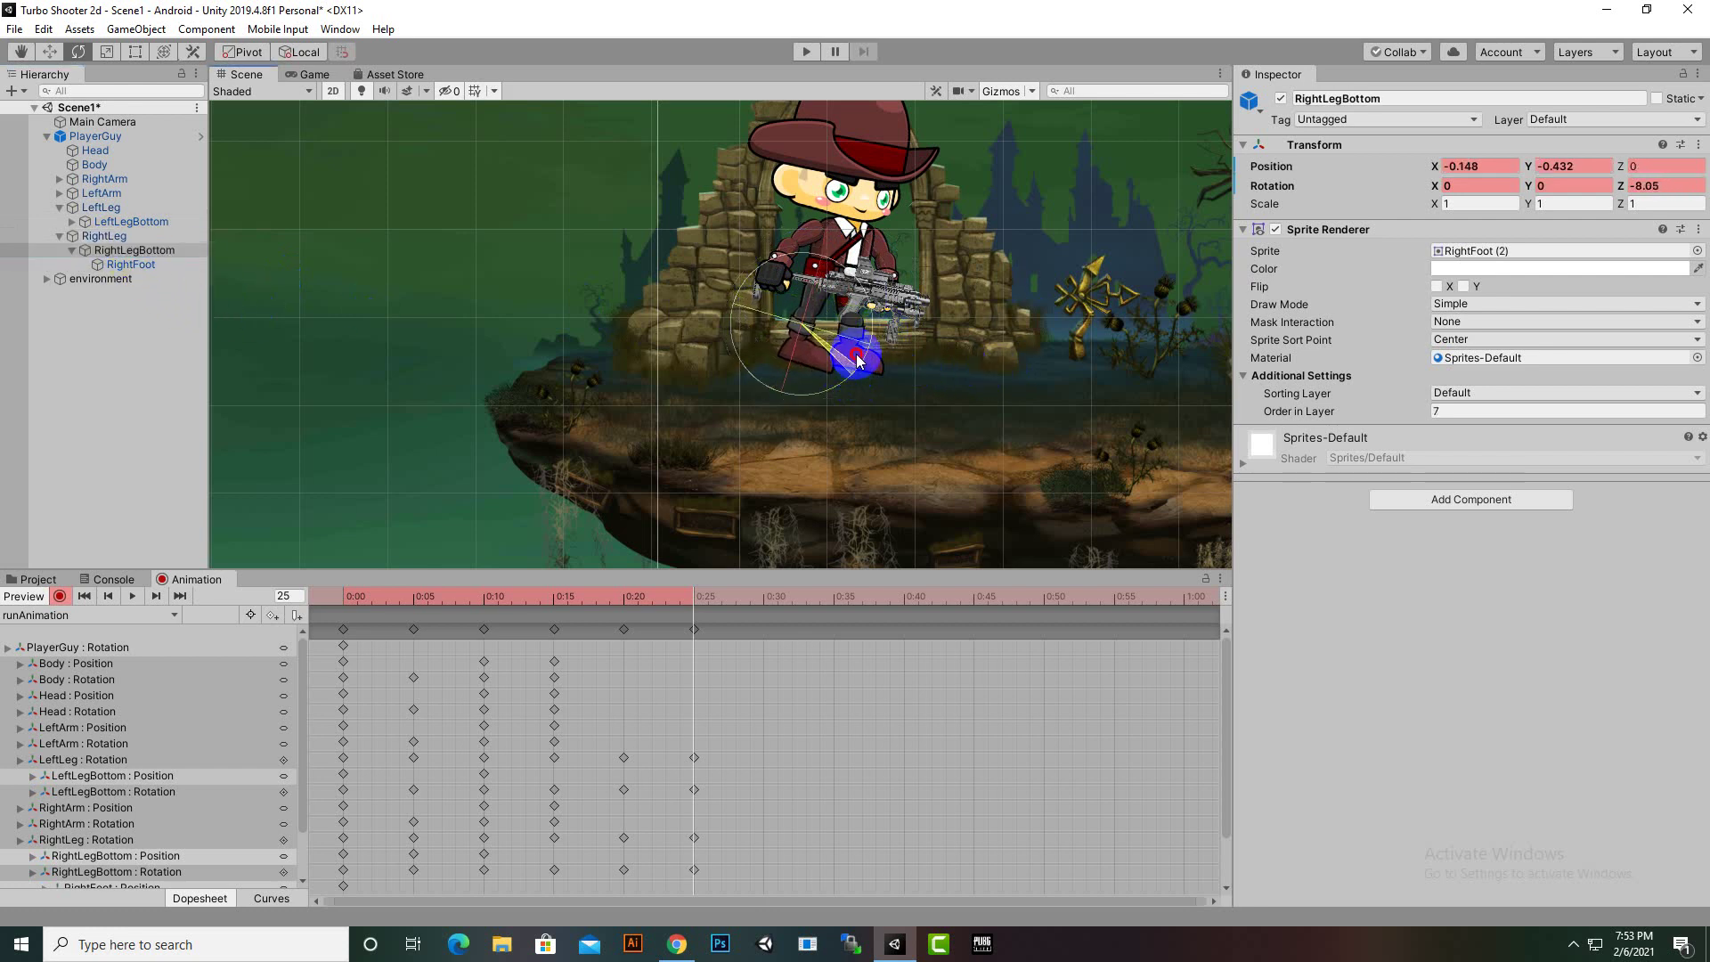
# Reposition RightLegBottom at frame 25 of runAnimation to X -0.1, Y -0.44 so it joins the upper leg
pyautogui.click(50, 52)
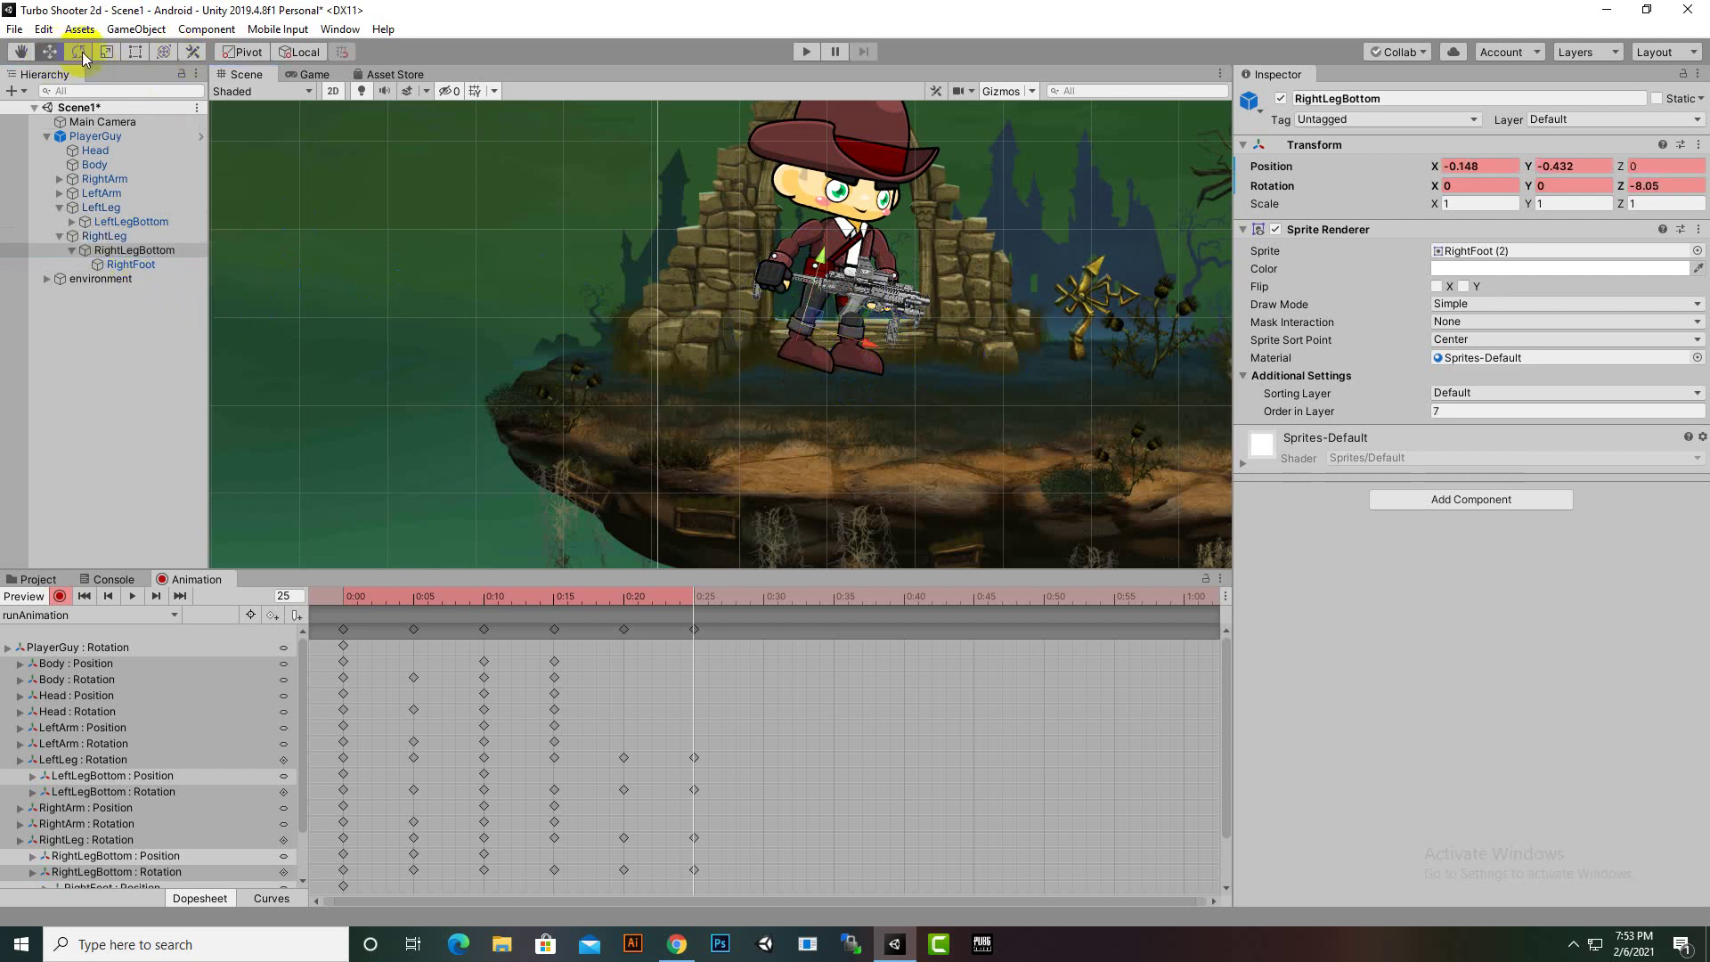
pyautogui.moveTo(882, 369); pyautogui.dragTo(868, 350)
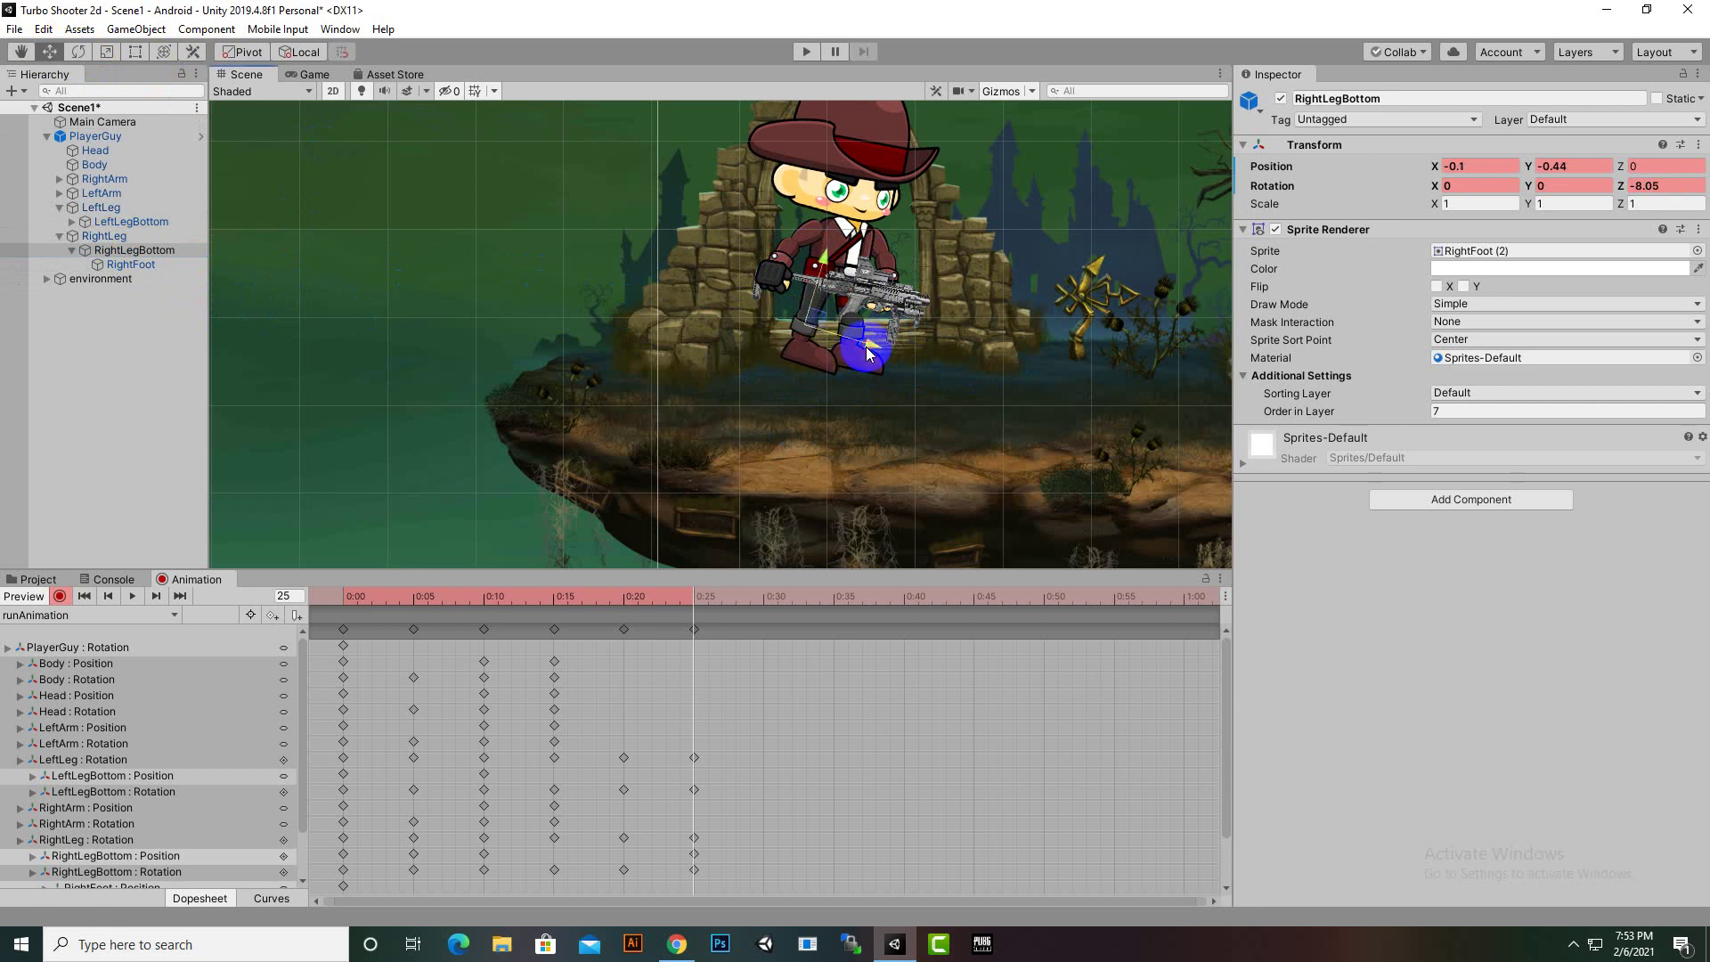
# Keyframe the upper legs at frame 30, rotating RightLeg to about 20.6 and LeftLeg to about -29.4 on Z
pyautogui.click(762, 600)
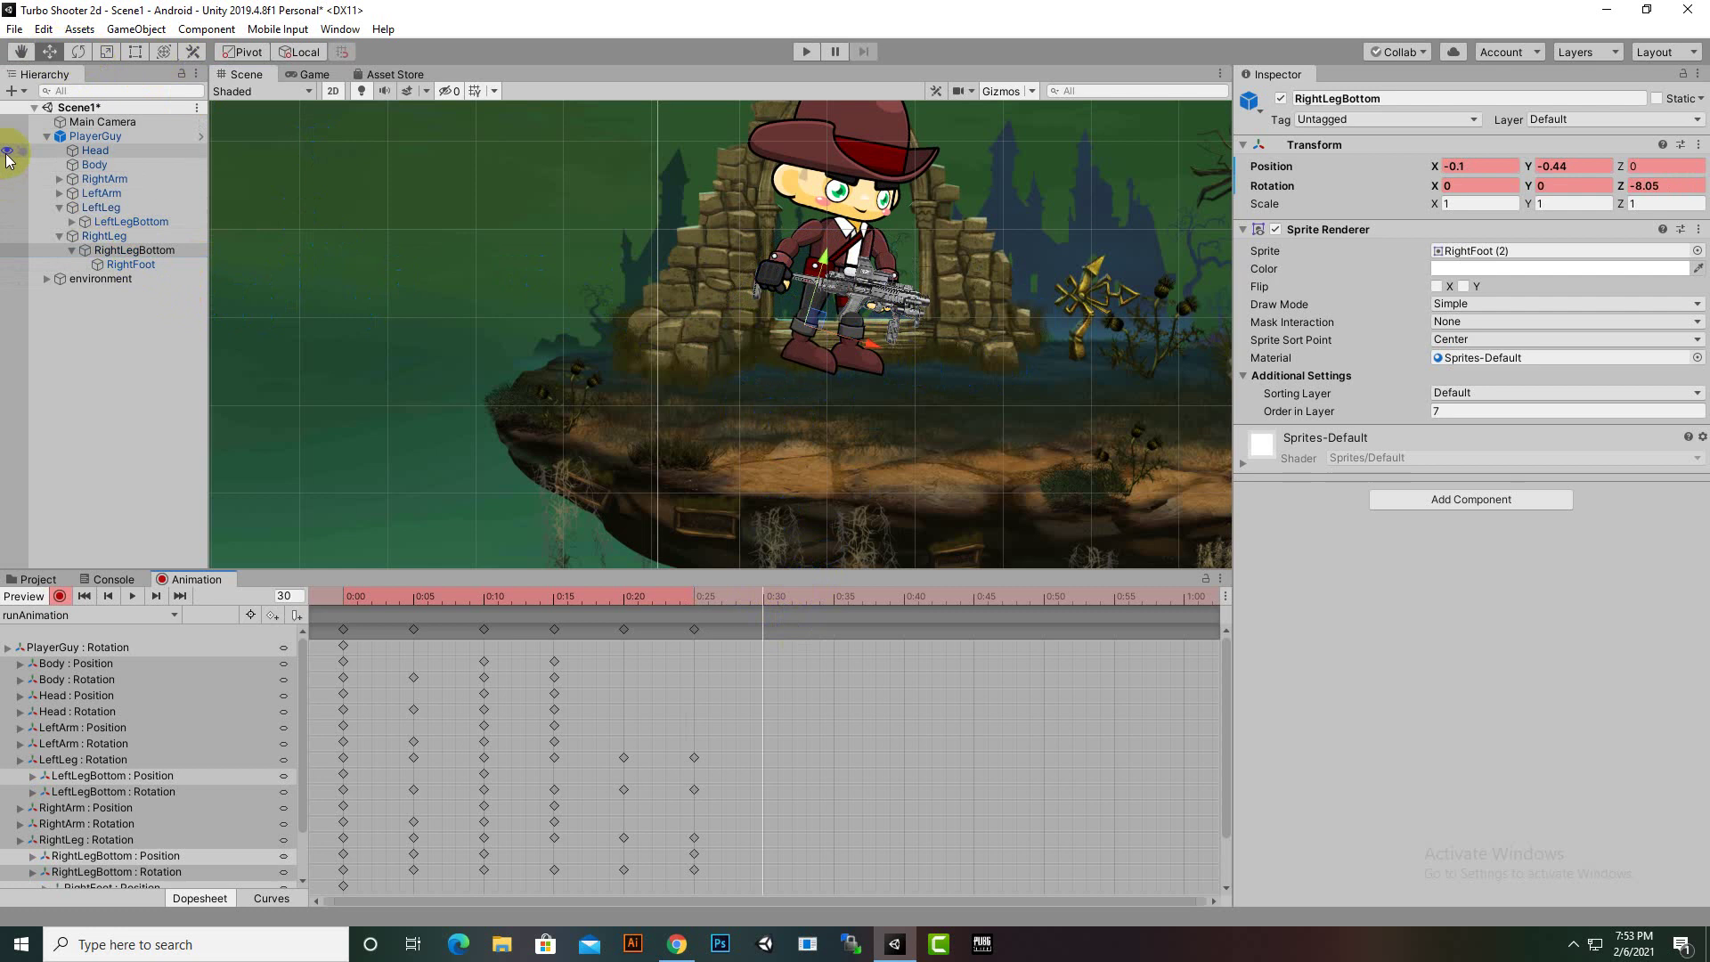
pyautogui.click(105, 236)
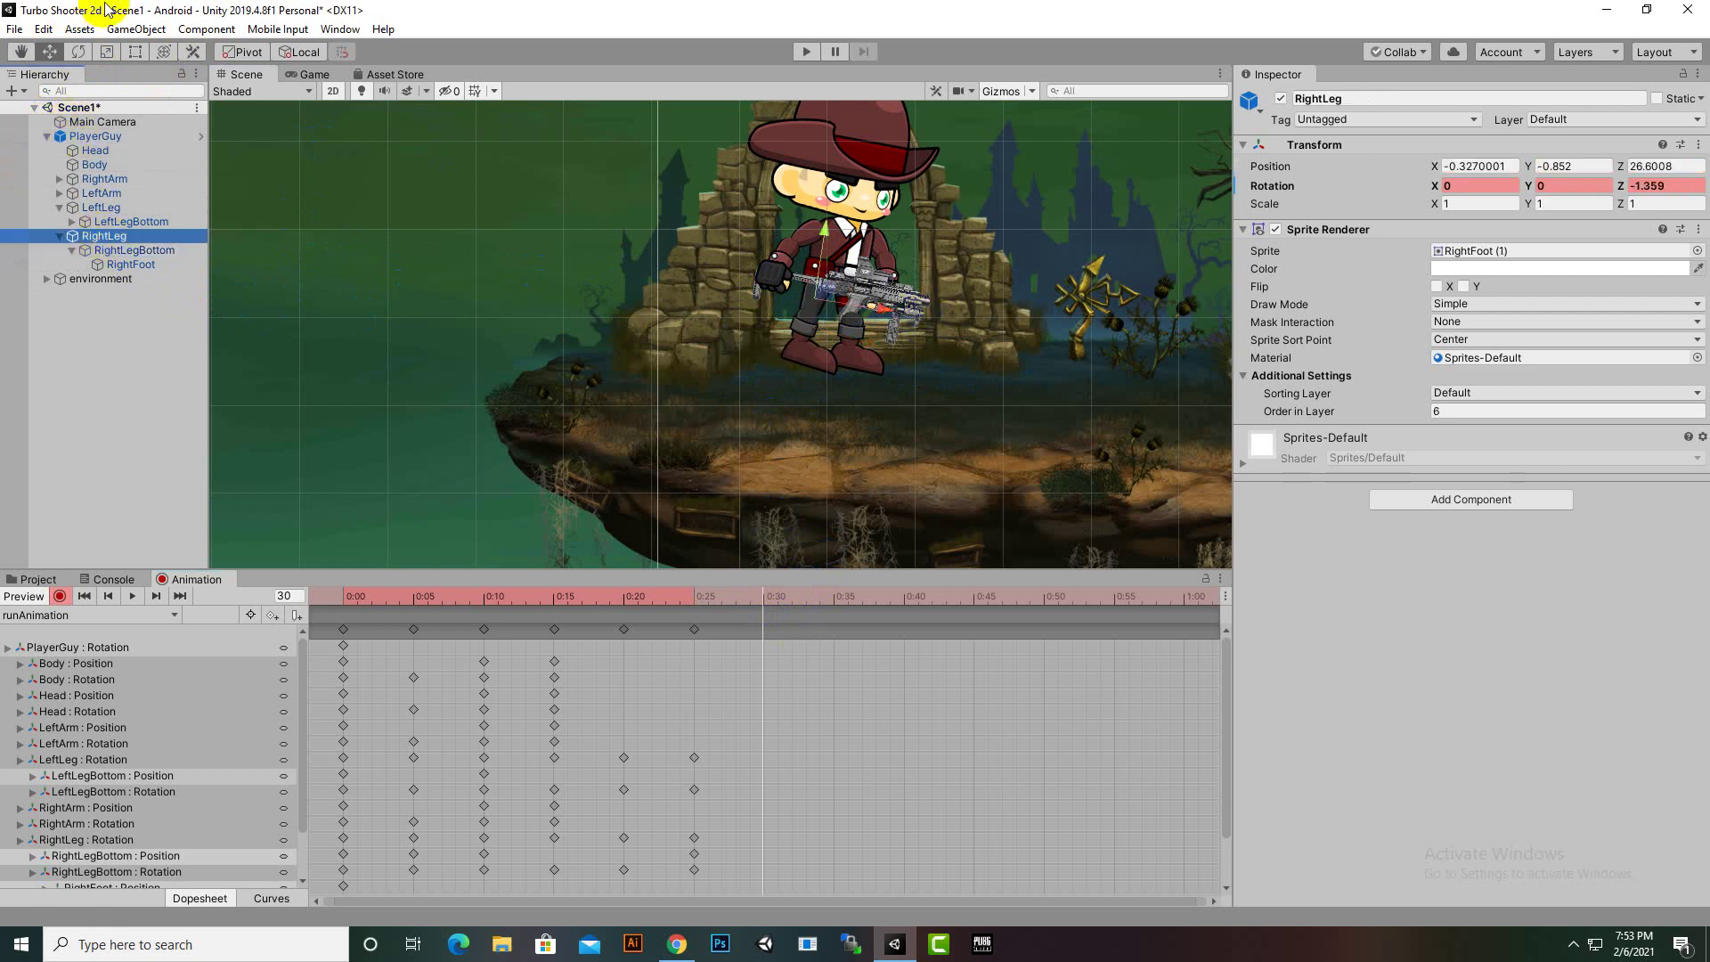
pyautogui.click(77, 52)
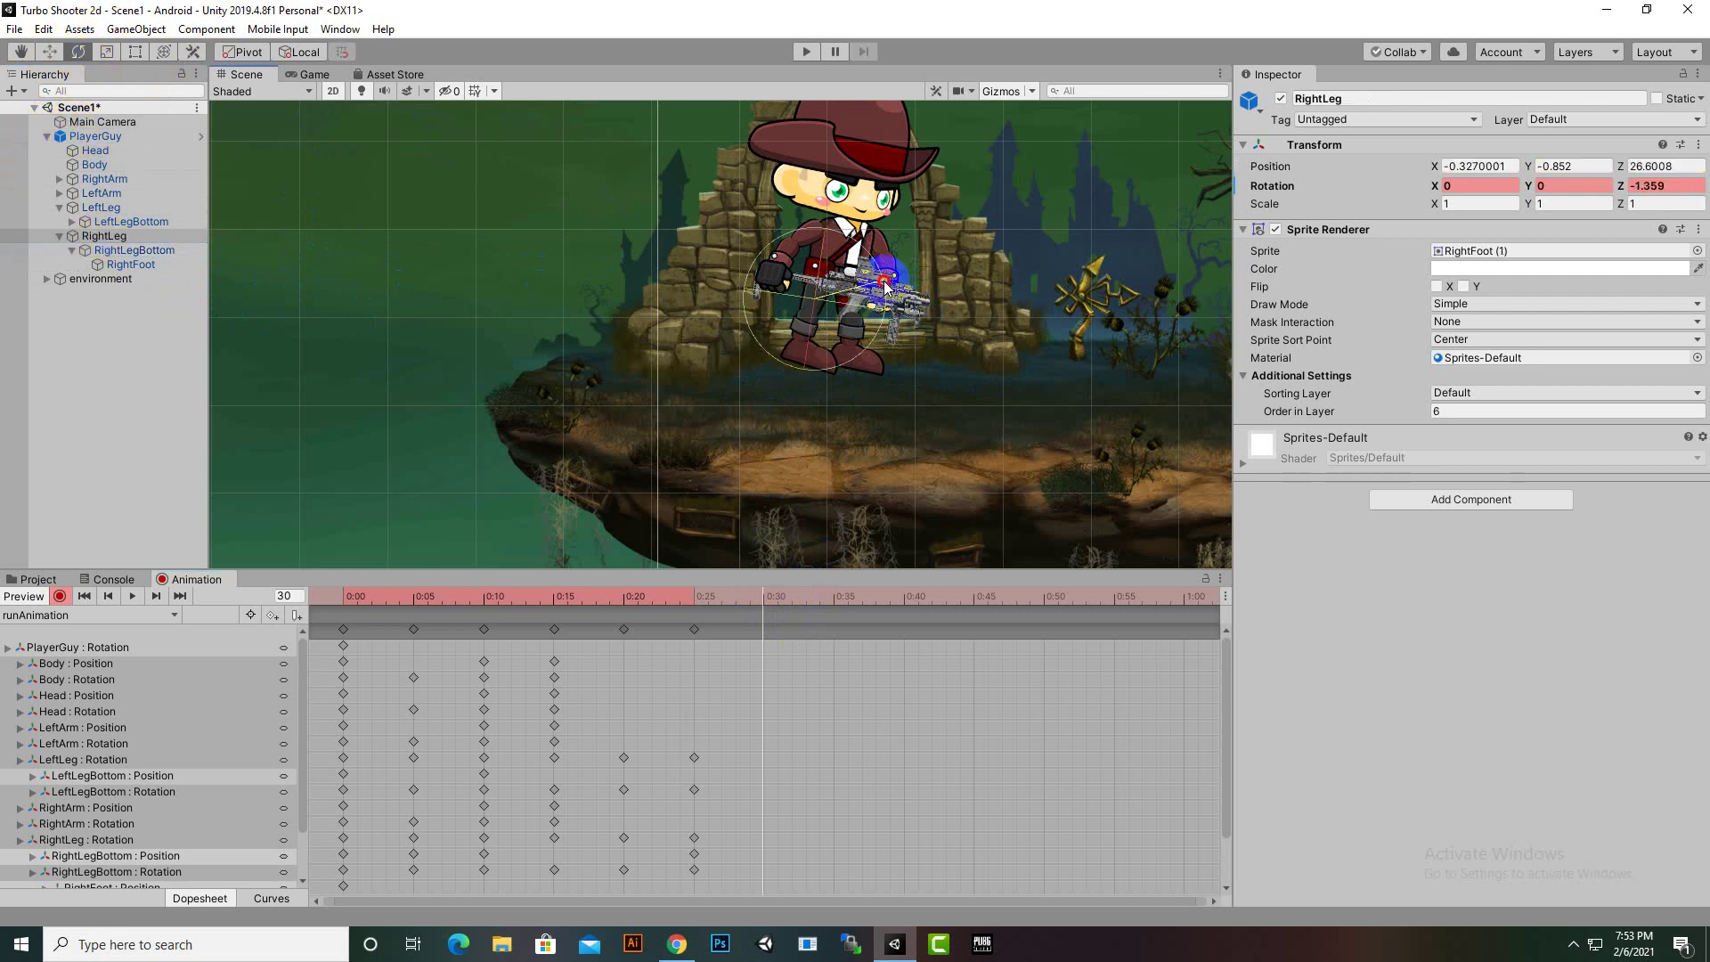
pyautogui.moveTo(885, 284); pyautogui.dragTo(762, 223)
pyautogui.click(101, 206)
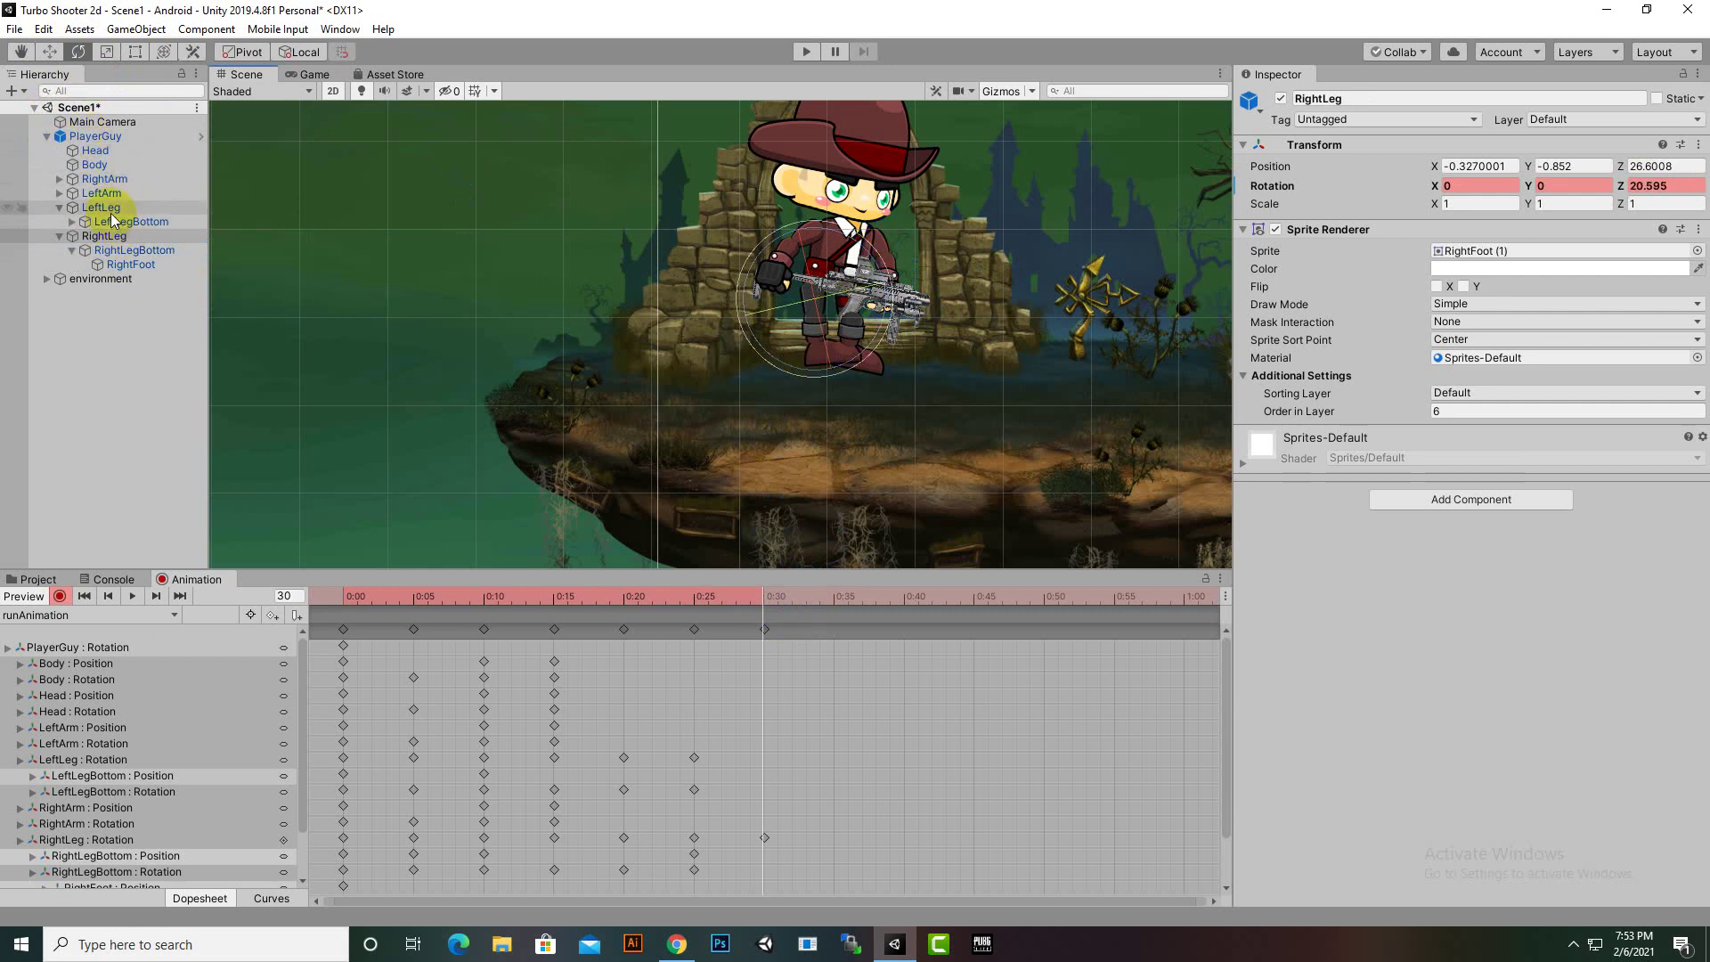
pyautogui.moveTo(922, 307); pyautogui.dragTo(640, 368)
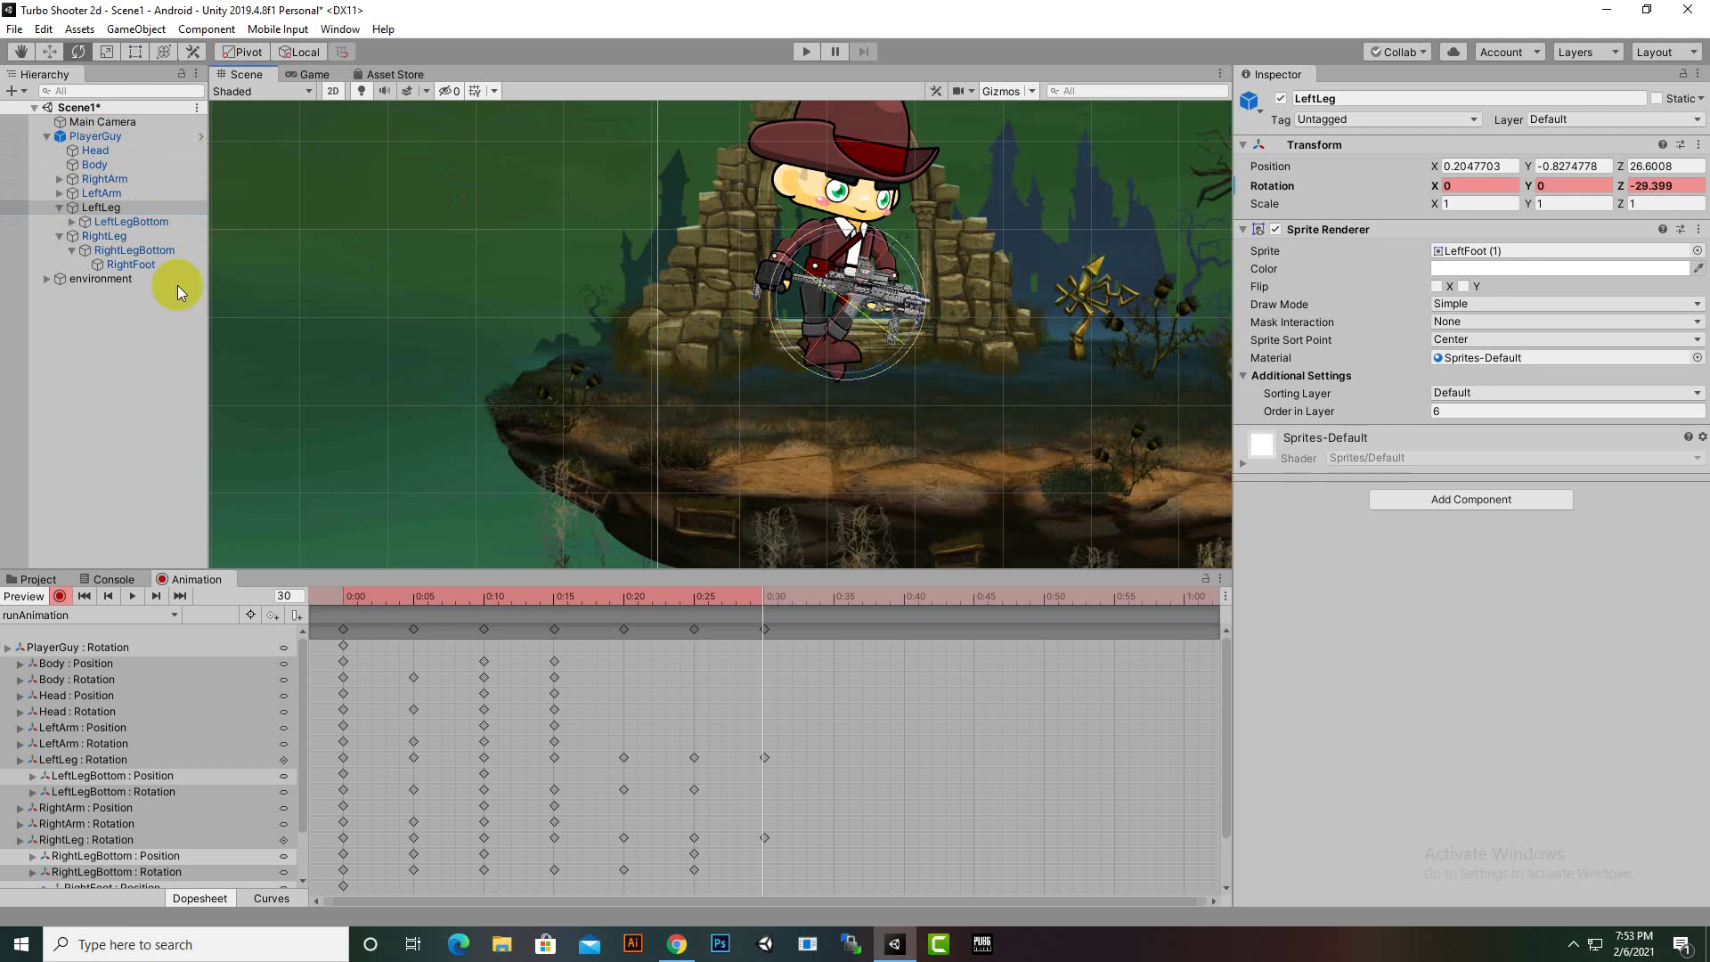
# Keyframe the lower legs at frame 30, rotating LeftLegBottom to about -31.5 and RightLegBottom to about 5.4 on Z, with RightLegBottom moved to X -0.04, Y -0.43
pyautogui.click(132, 221)
pyautogui.moveTo(763, 336); pyautogui.dragTo(851, 417)
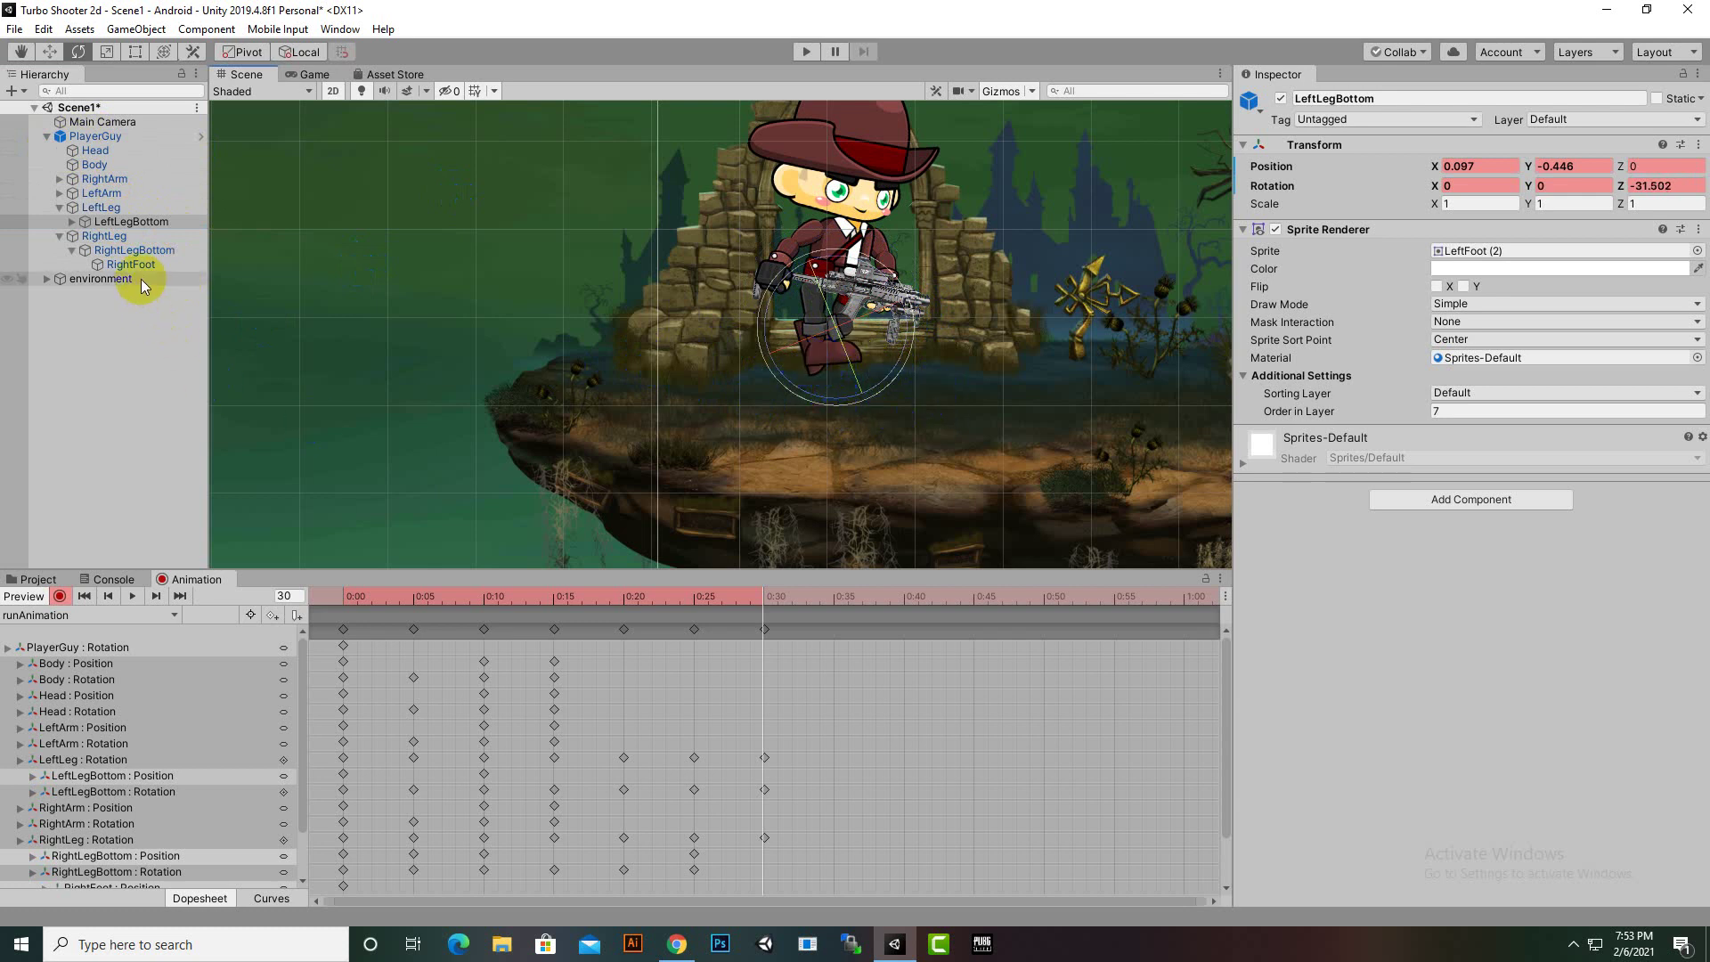
pyautogui.click(131, 251)
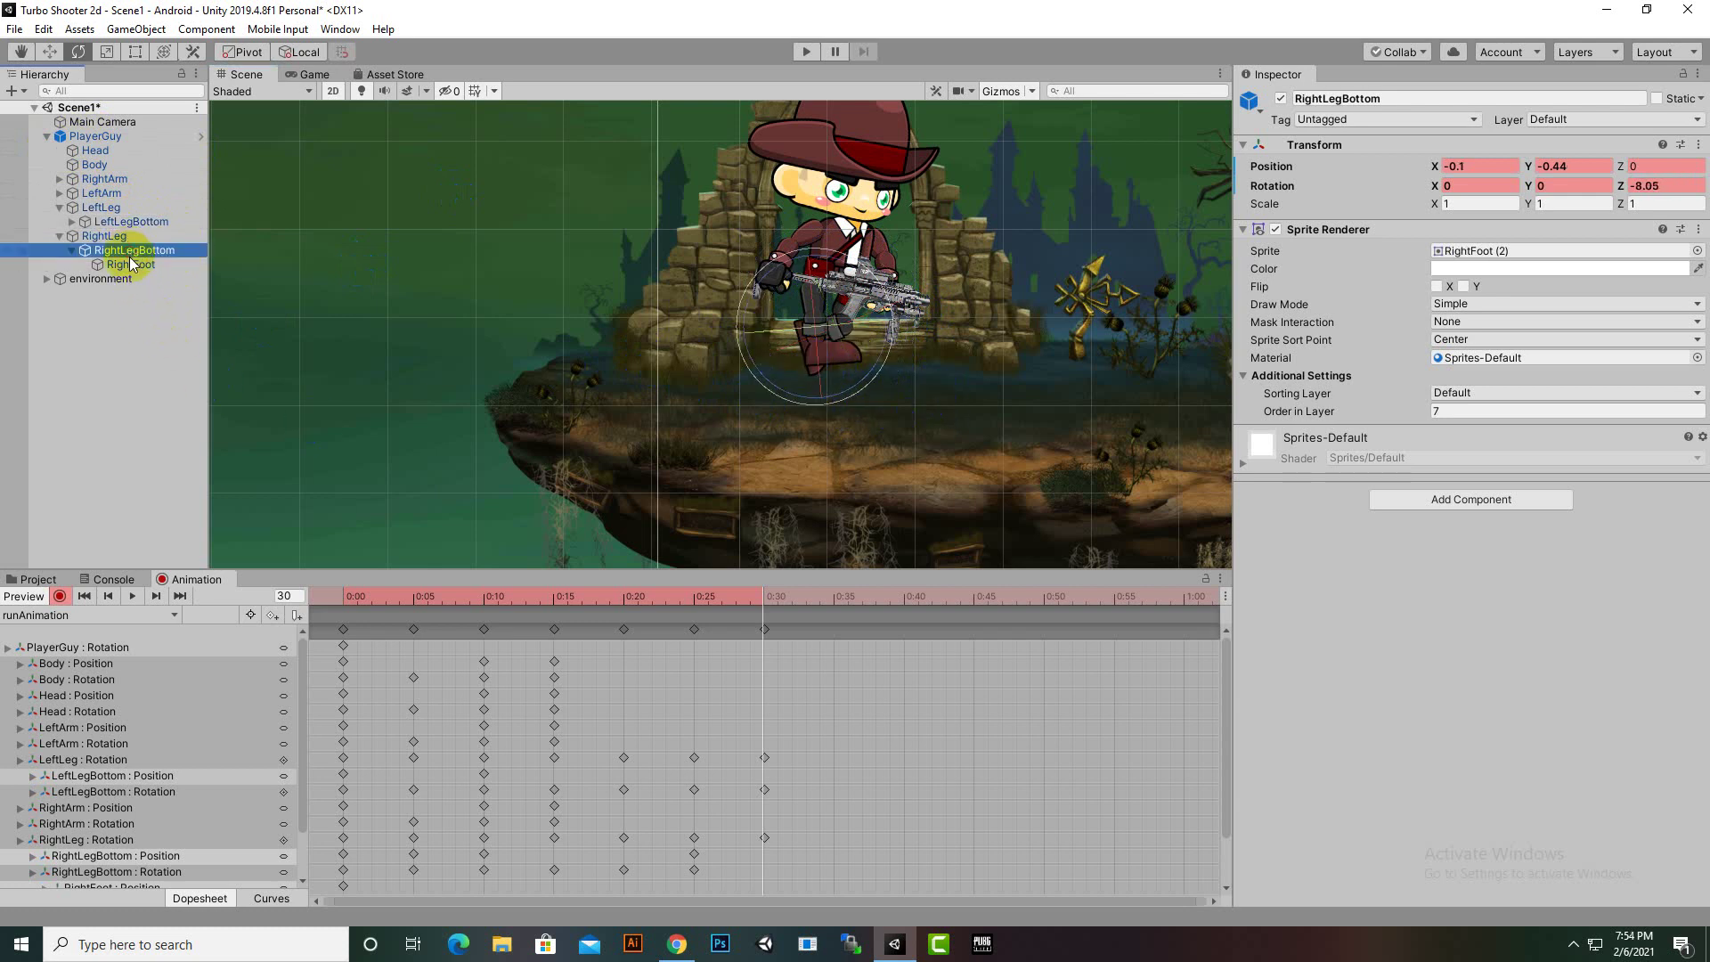
pyautogui.moveTo(880, 364); pyautogui.dragTo(878, 321)
pyautogui.click(50, 52)
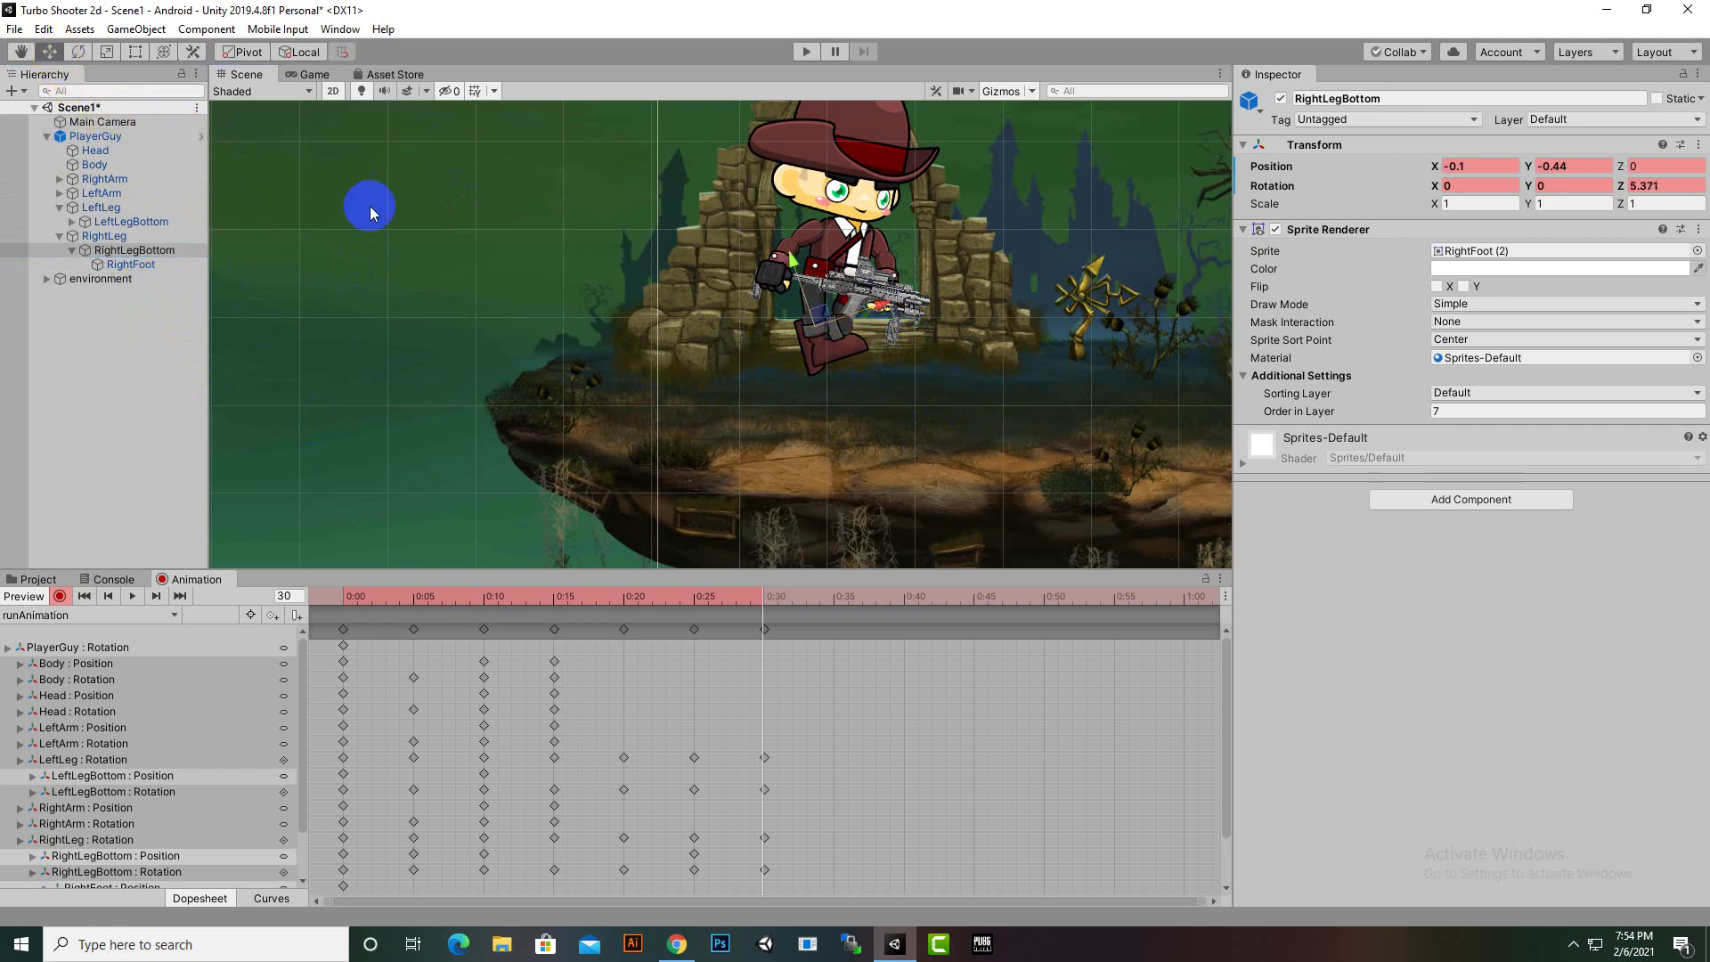
pyautogui.scroll(-3, 884, 339)
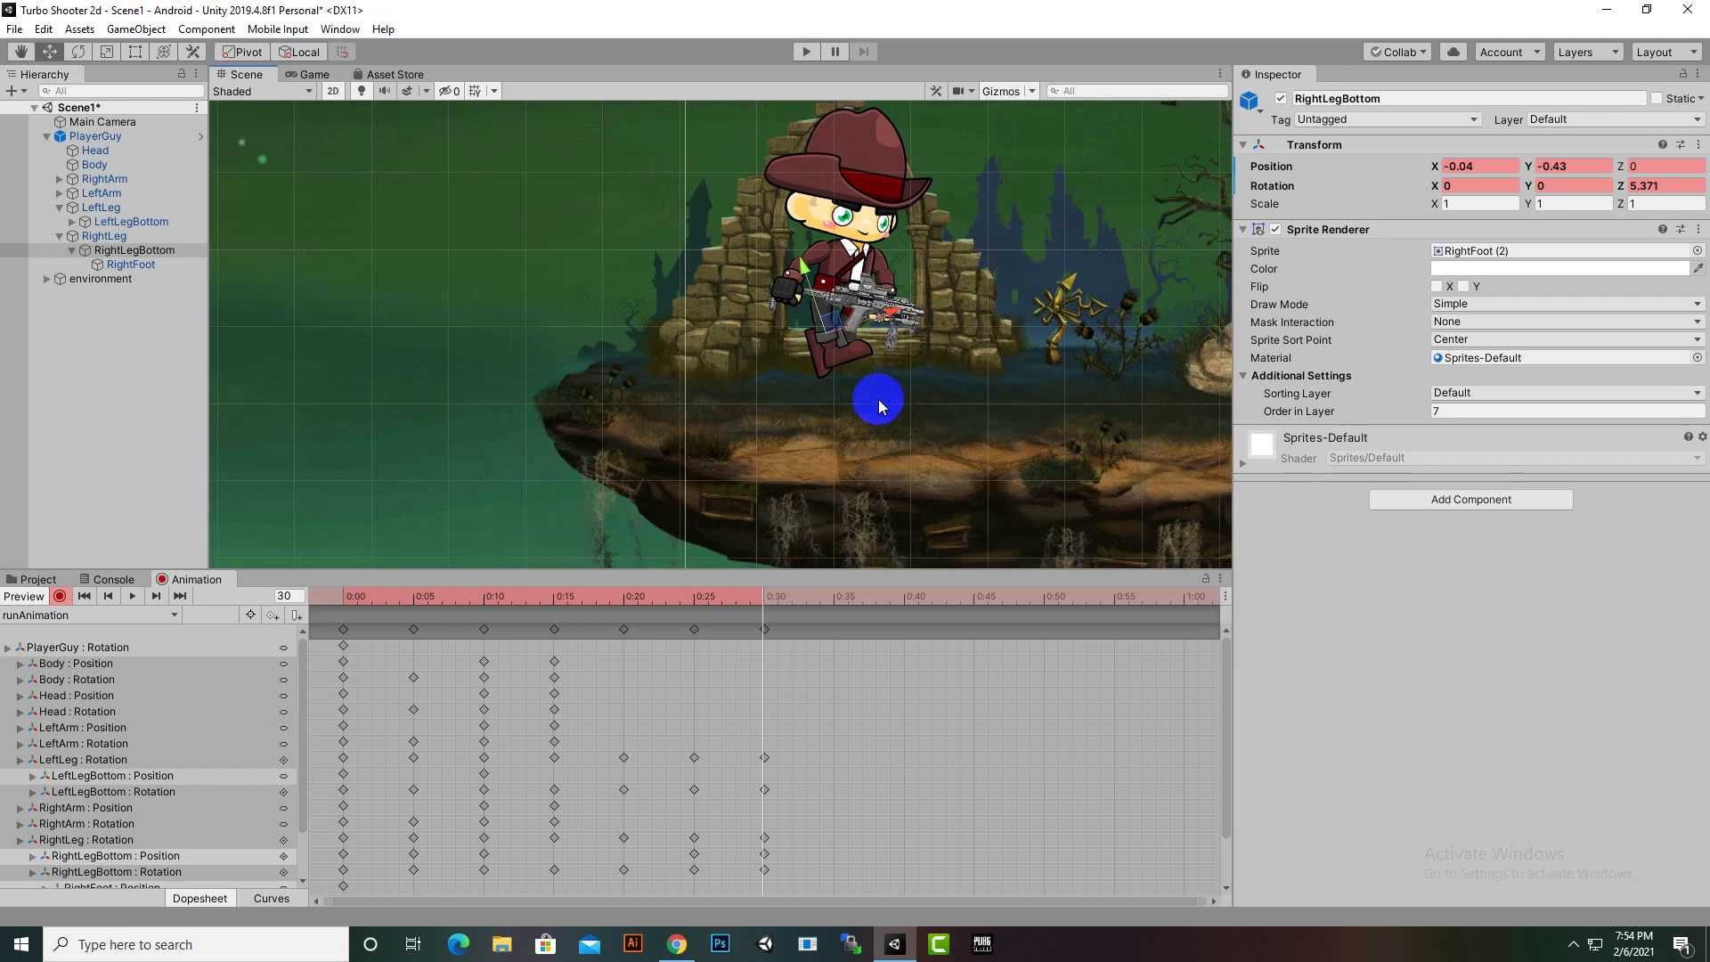
# Play back runAnimation and examine the leg movement up close and from farther away
pyautogui.click(132, 596)
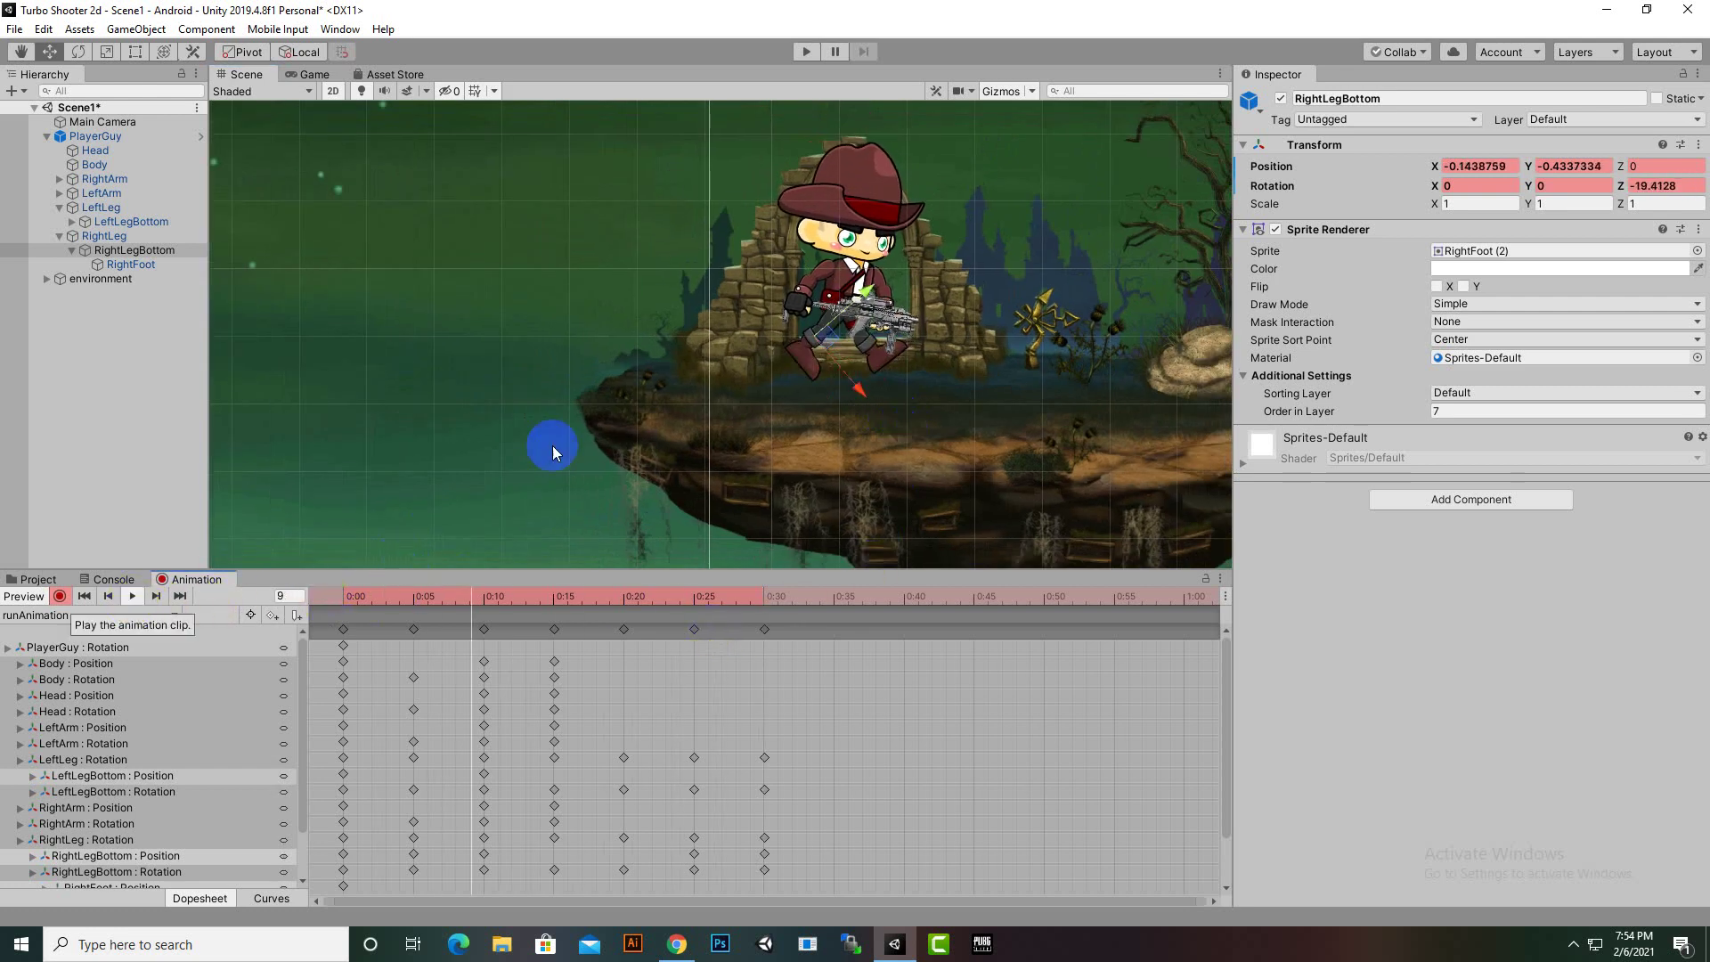
pyautogui.scroll(5, 983, 364)
pyautogui.scroll(1, 980, 366)
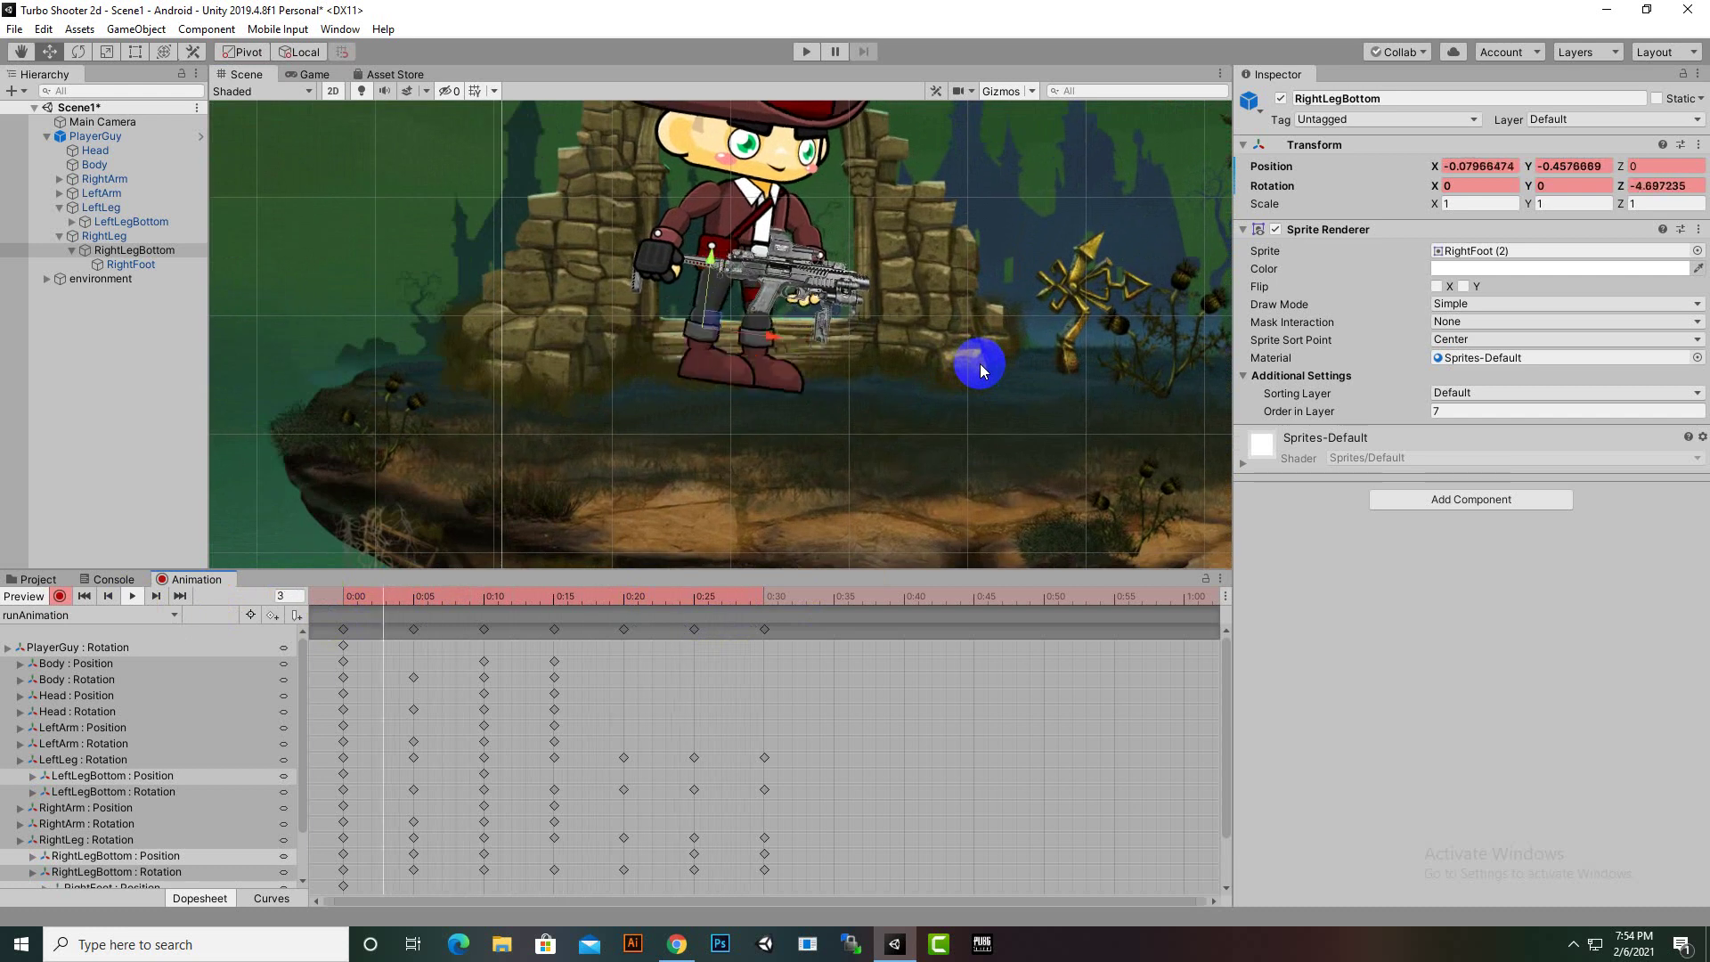
pyautogui.scroll(3, 980, 364)
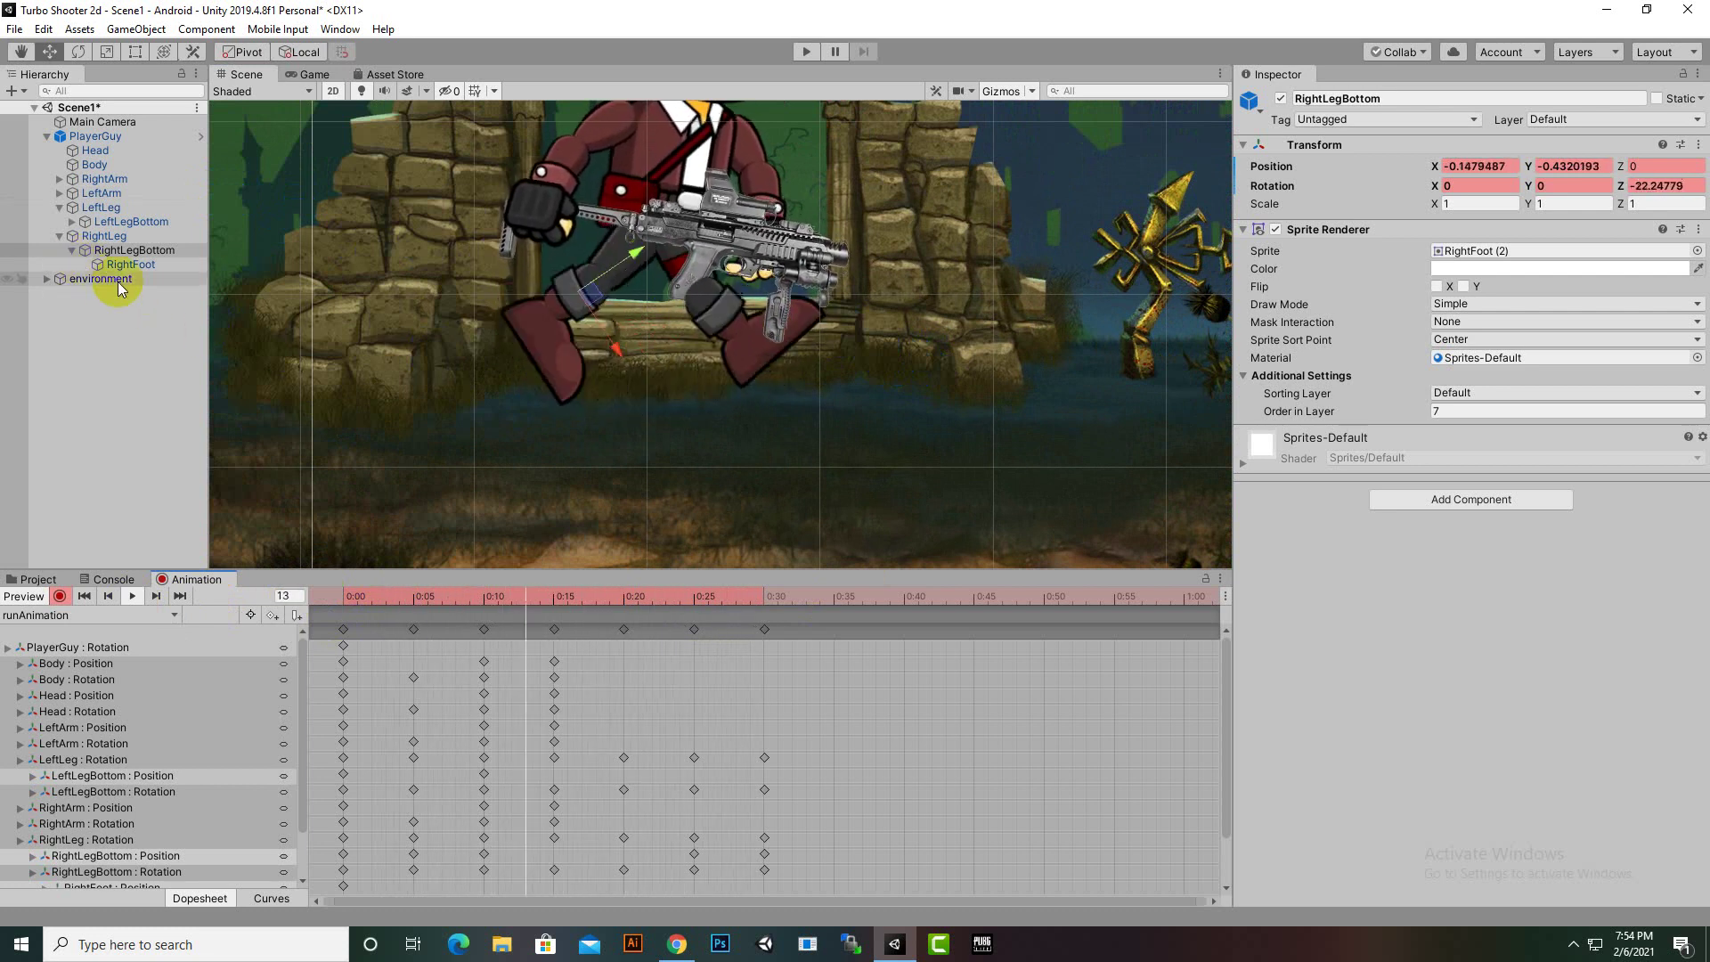
pyautogui.click(132, 597)
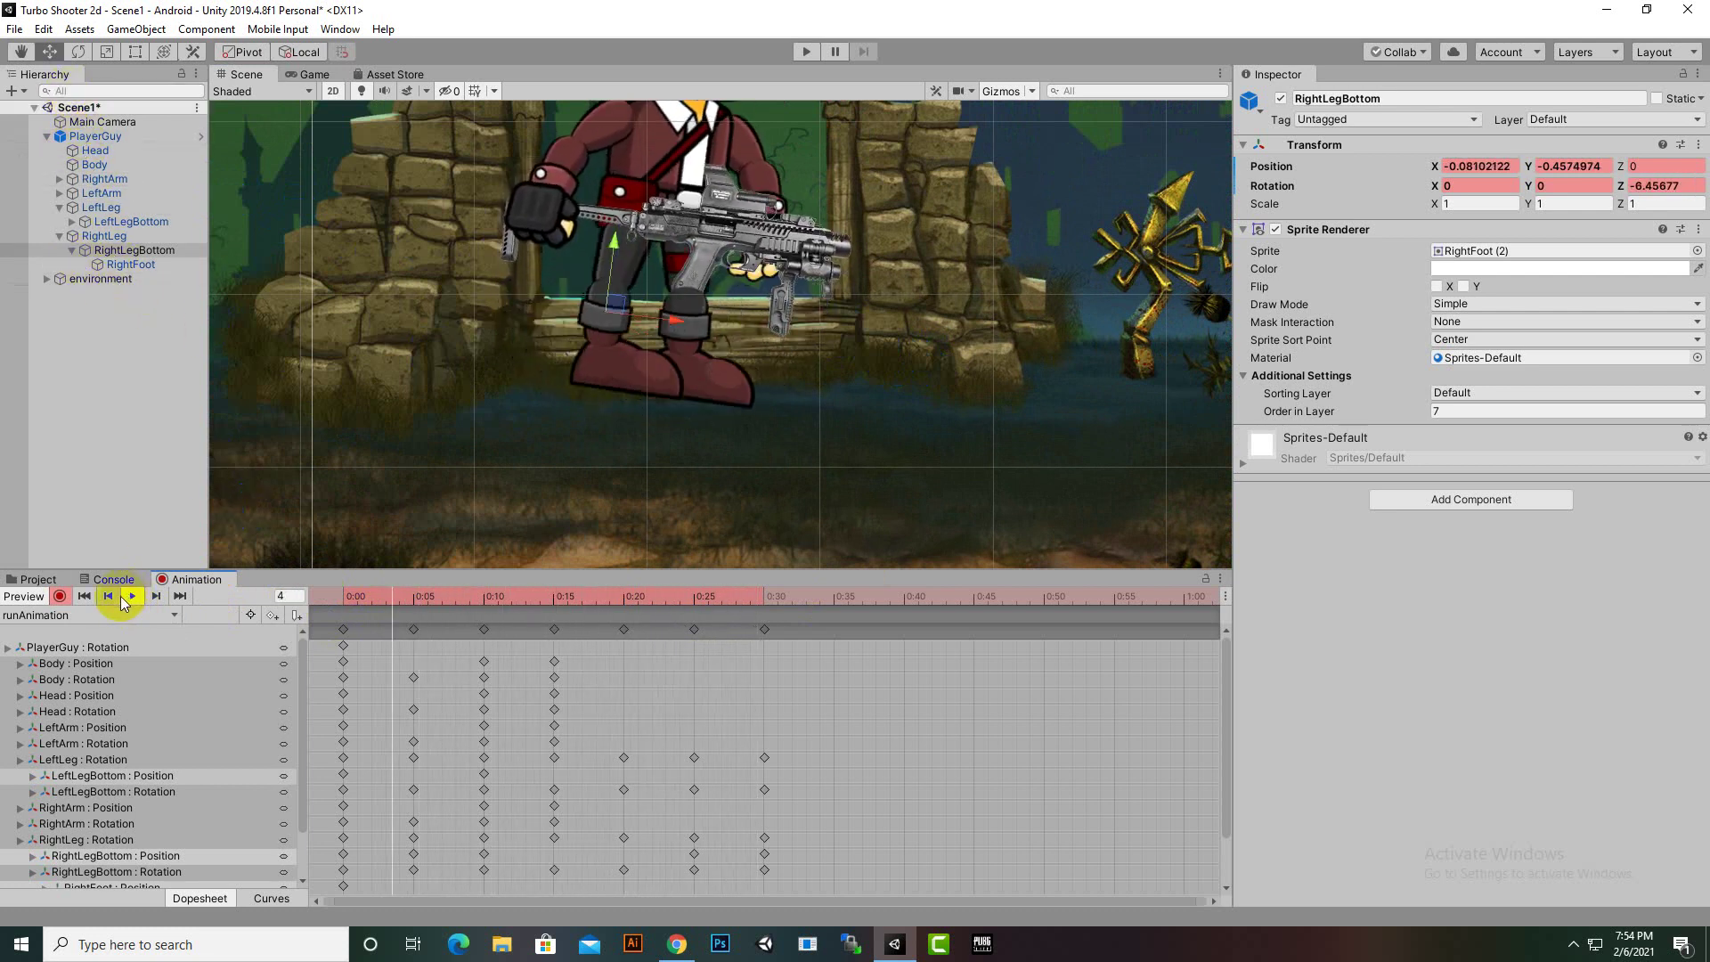
pyautogui.scroll(-2, 883, 372)
pyautogui.moveTo(890, 388); pyautogui.dragTo(968, 489, button='middle')
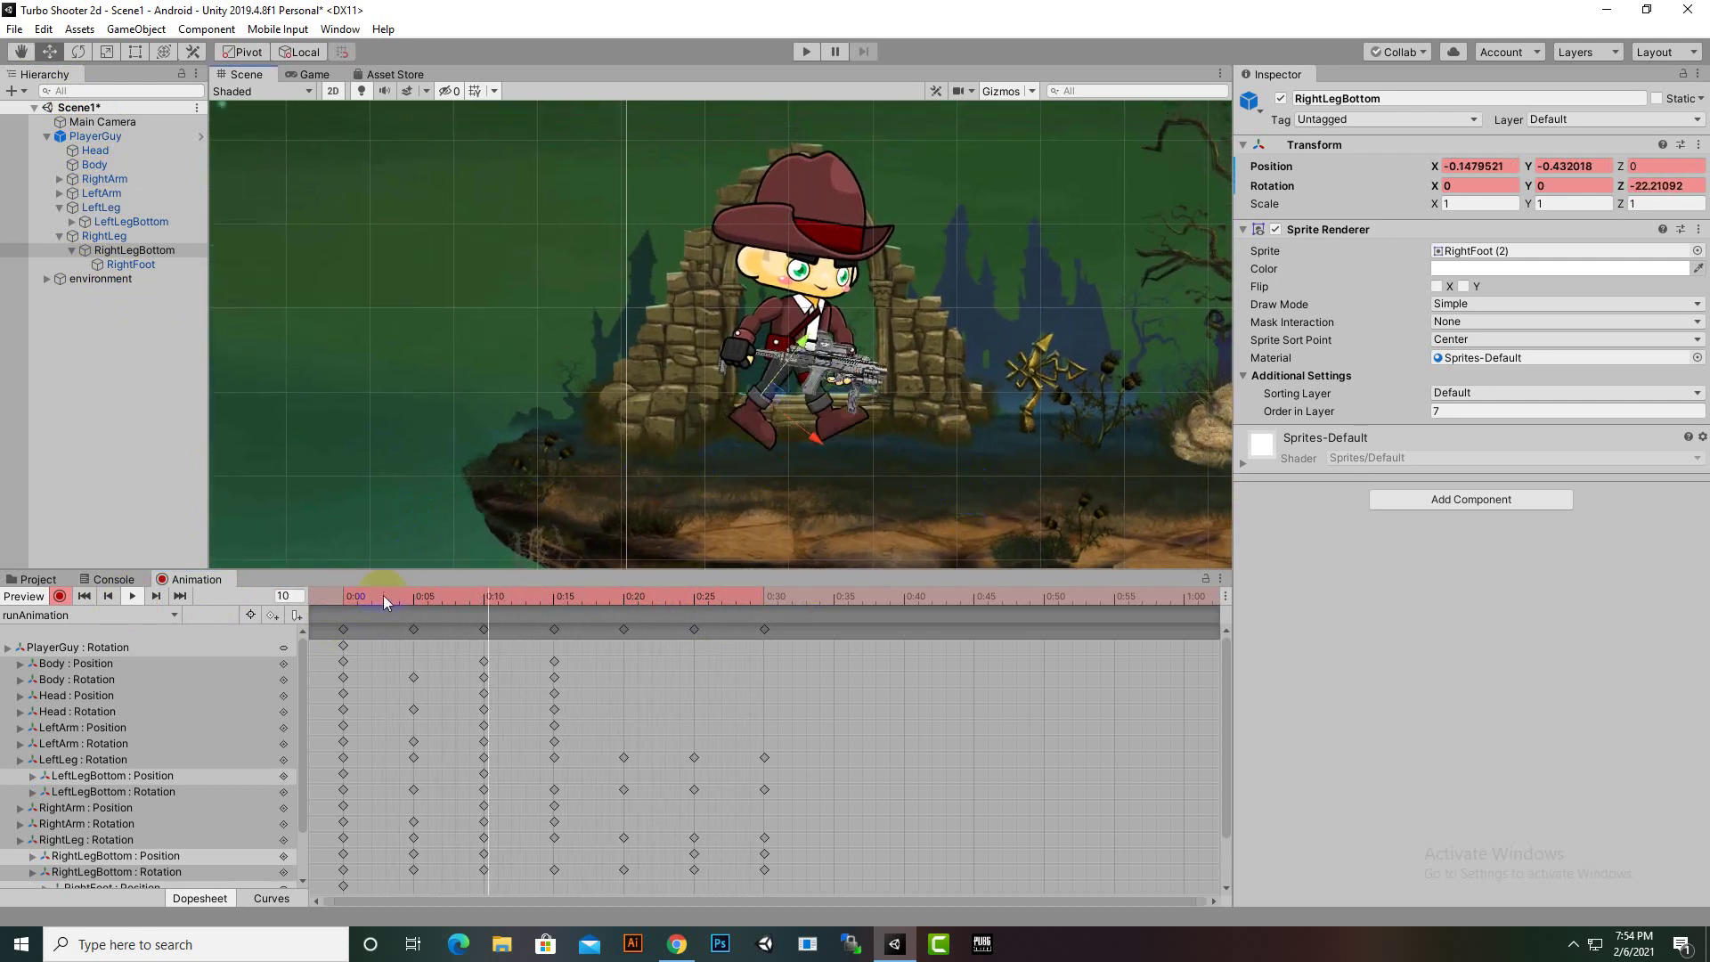
pyautogui.click(132, 597)
pyautogui.click(907, 698)
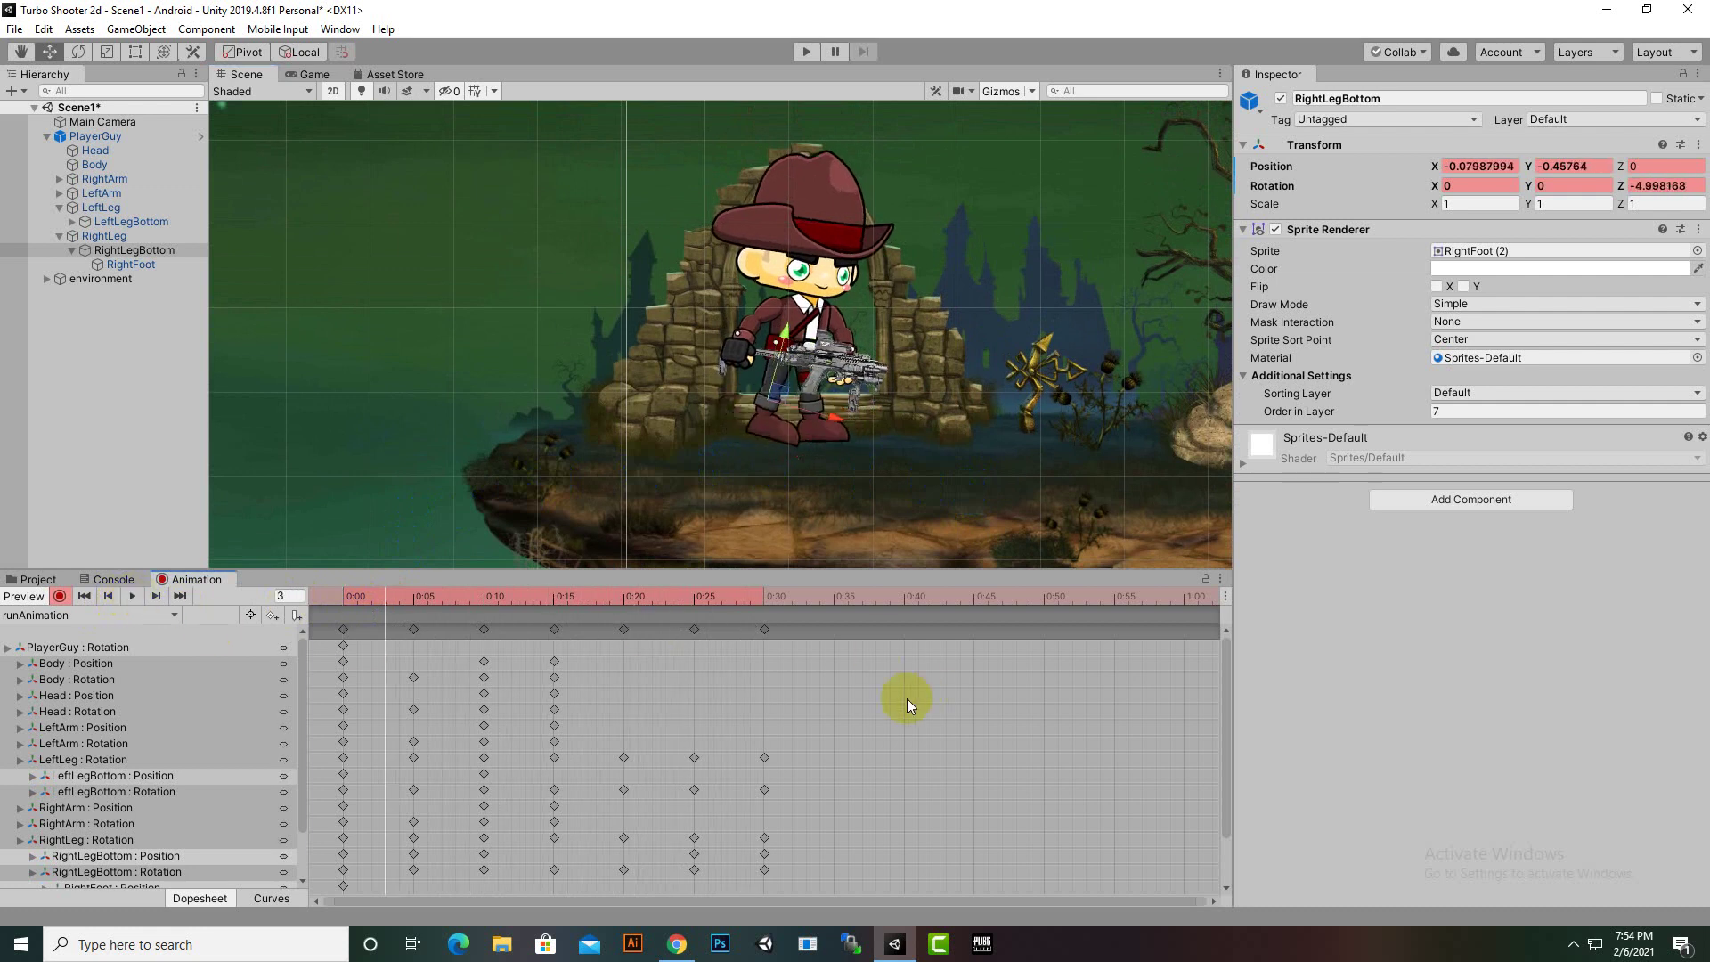
# Copy the keyframes at frame 25 to frame 35 and those at frame 20 to frame 40
pyautogui.click(695, 630)
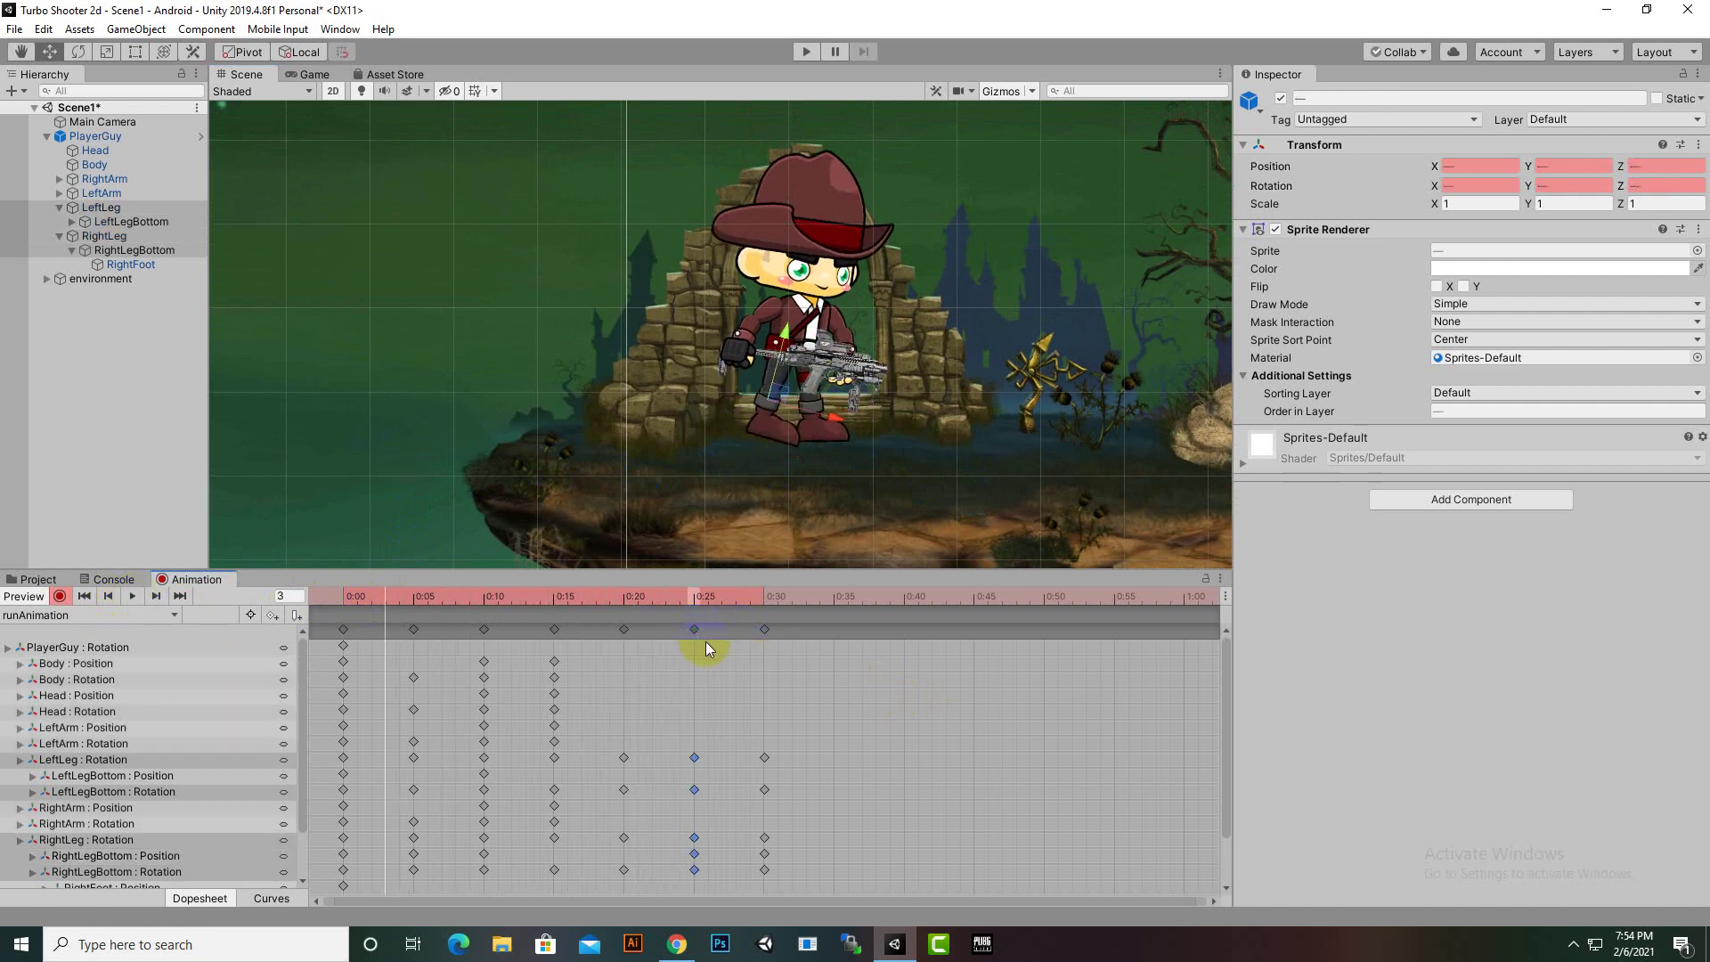
pyautogui.click(832, 597)
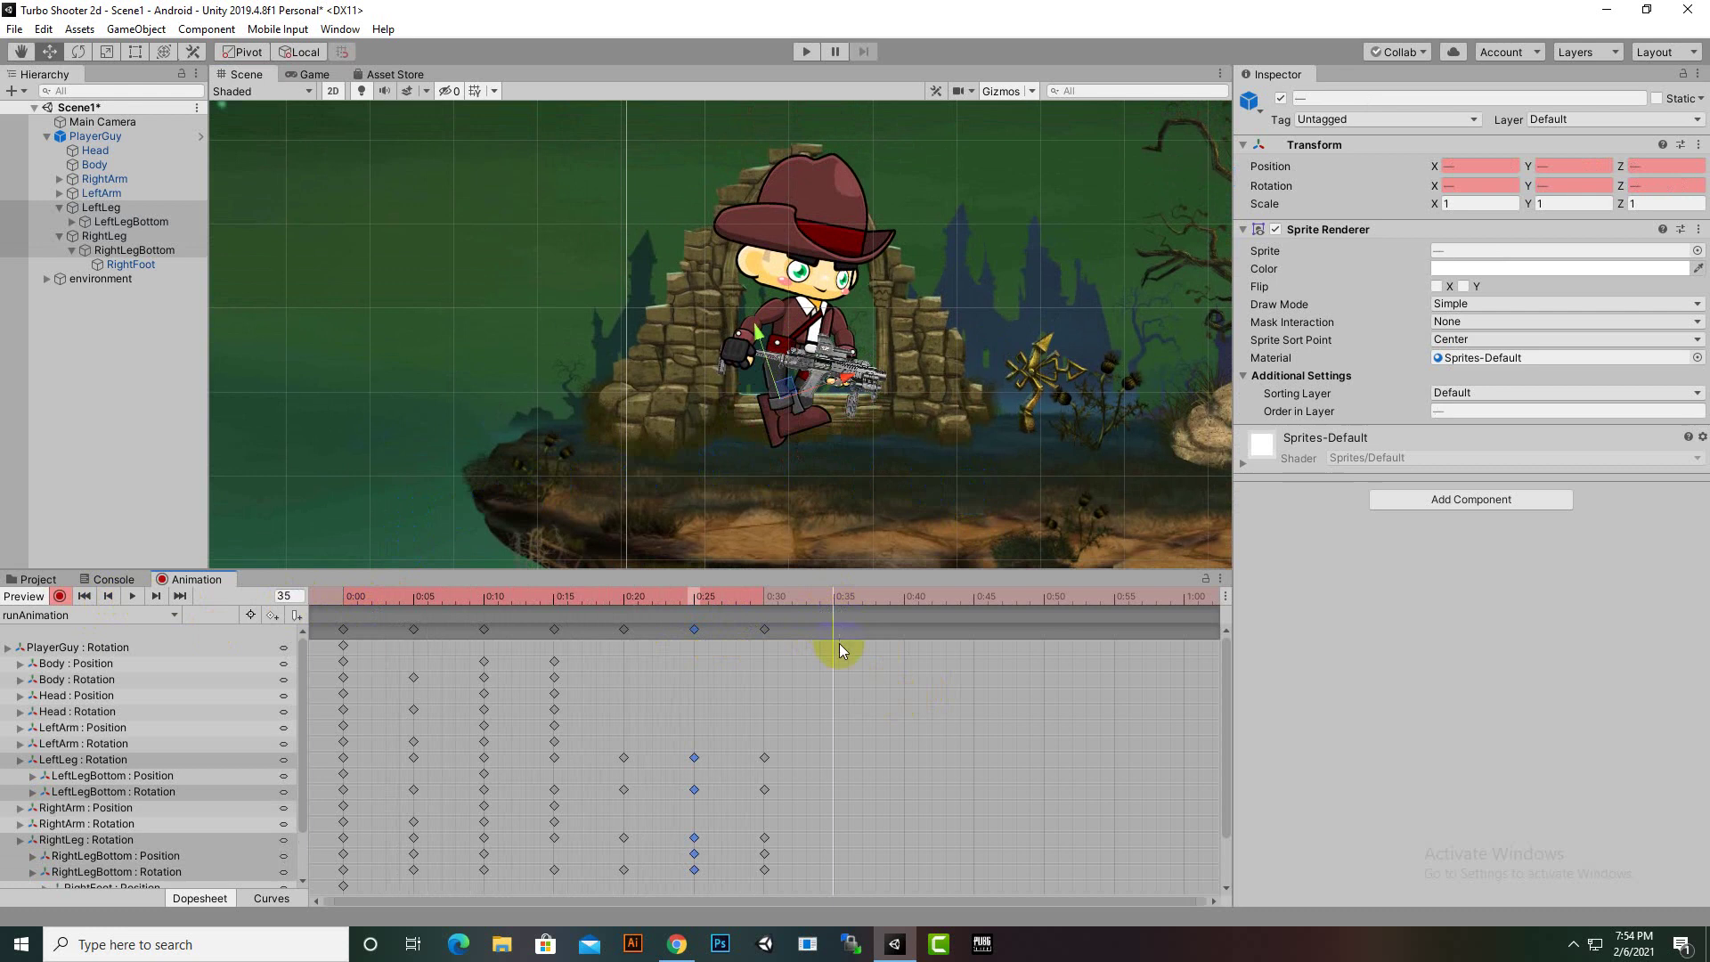
pyautogui.hotkey('ctrl', 'v')
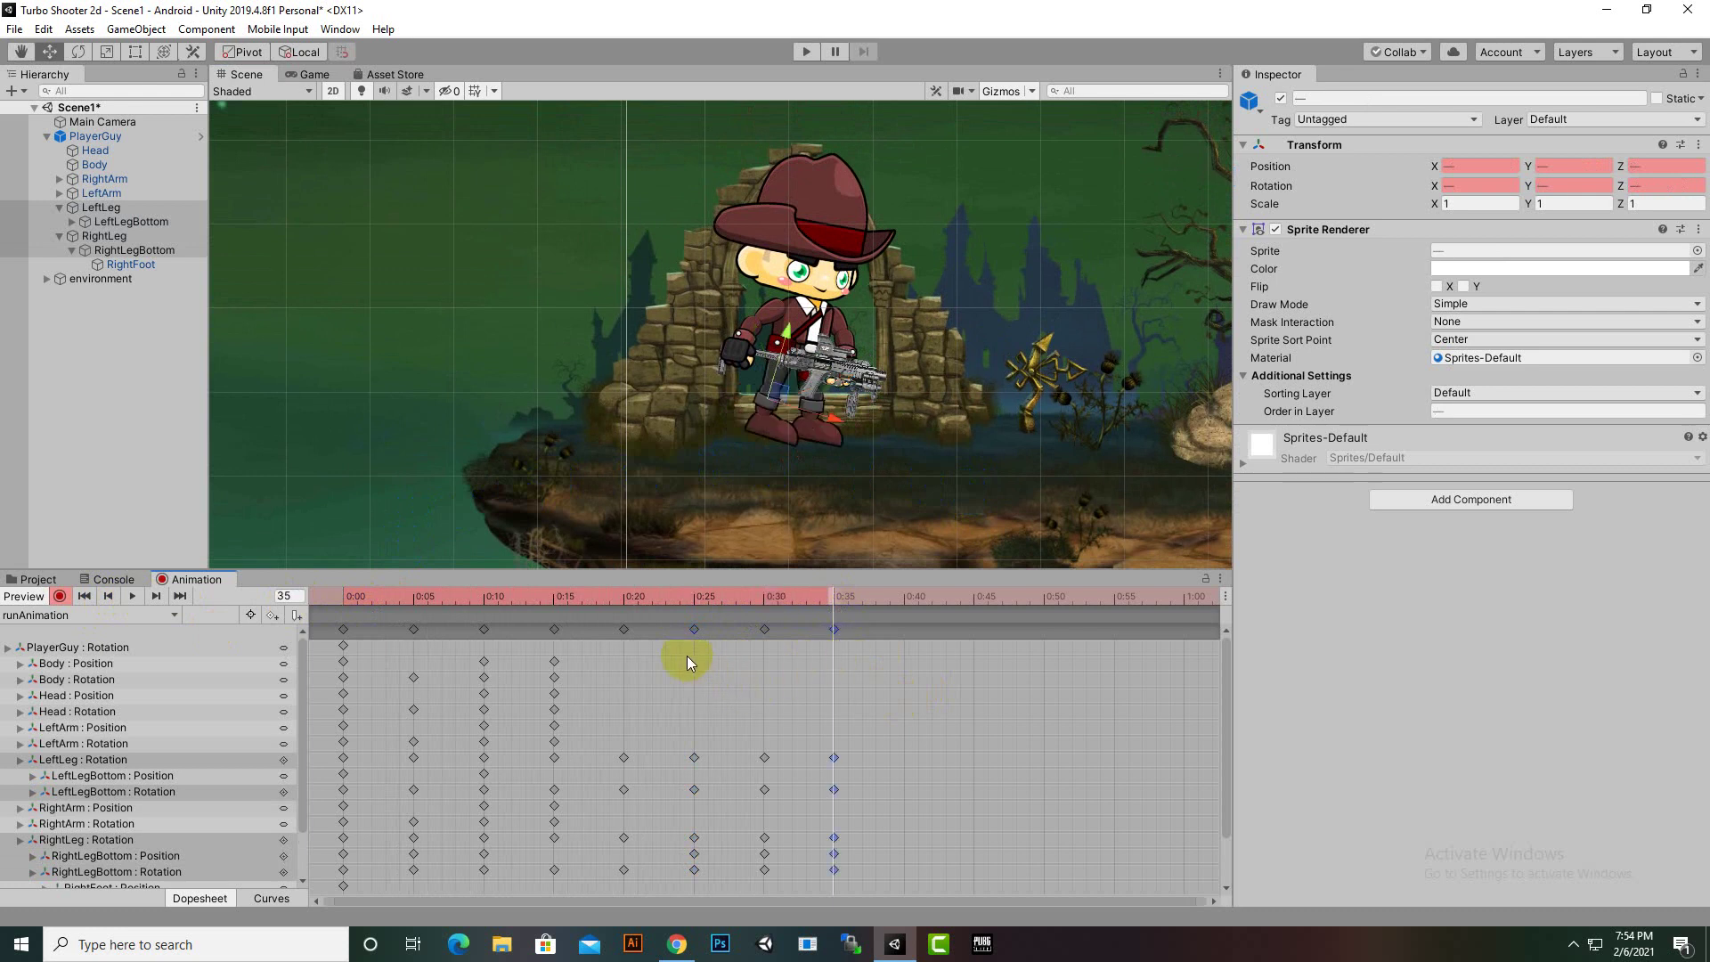
pyautogui.click(625, 630)
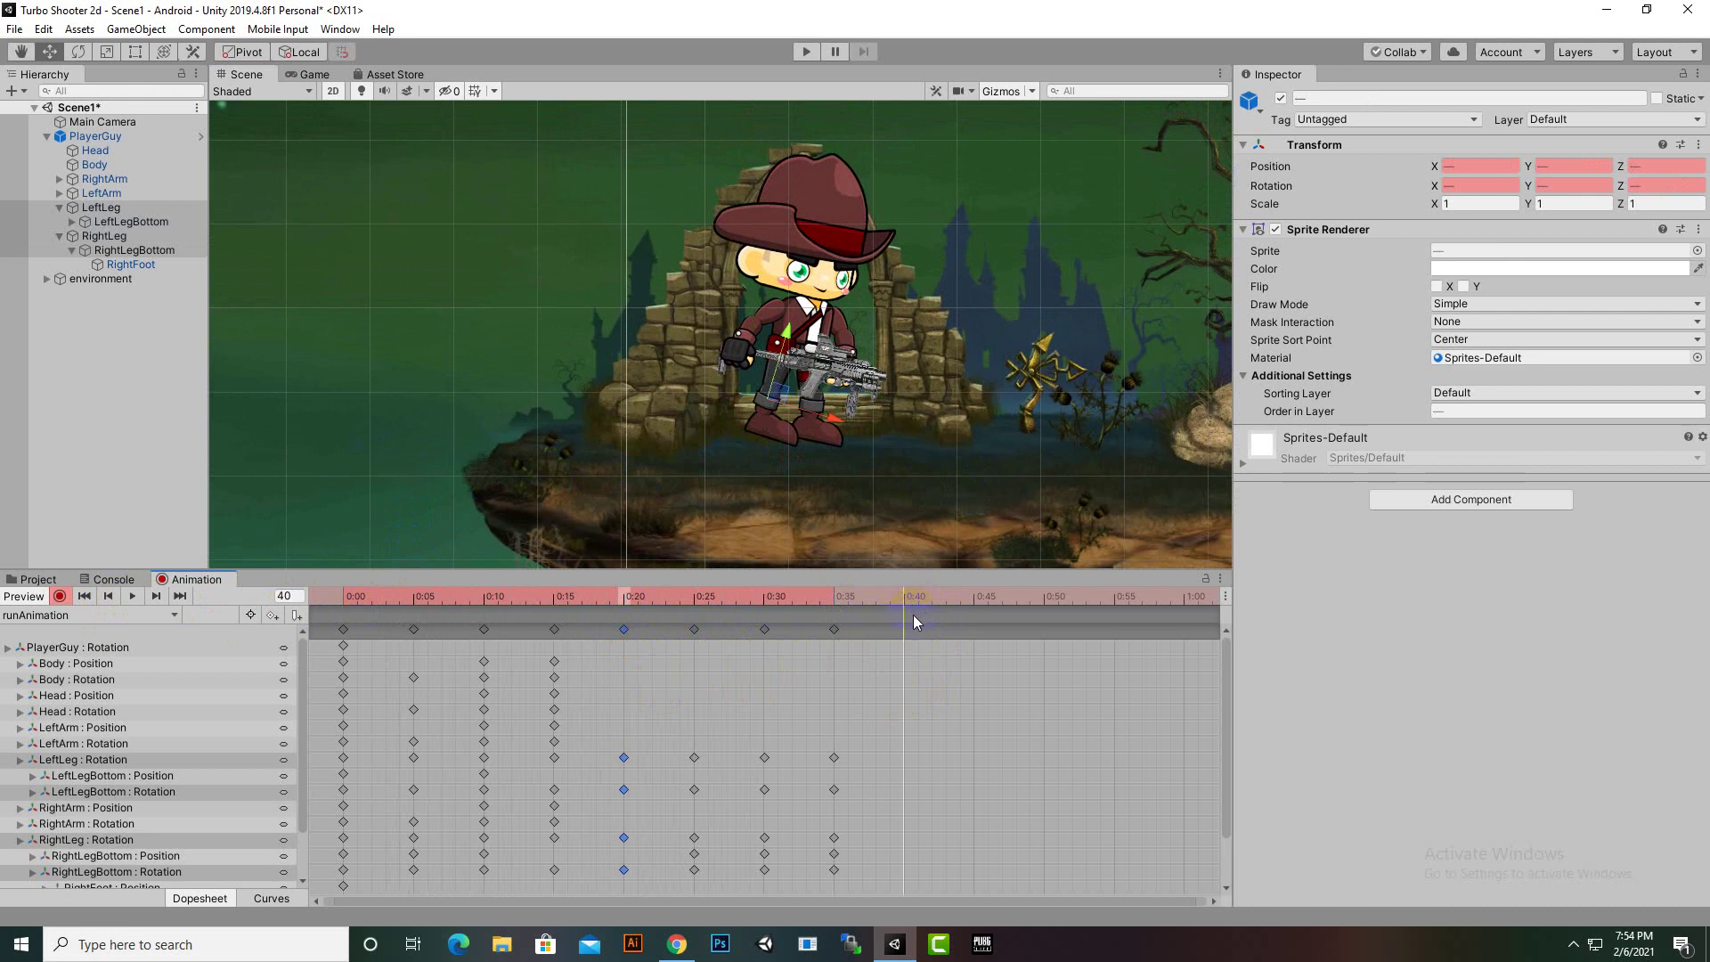
pyautogui.hotkey('ctrl', 'v')
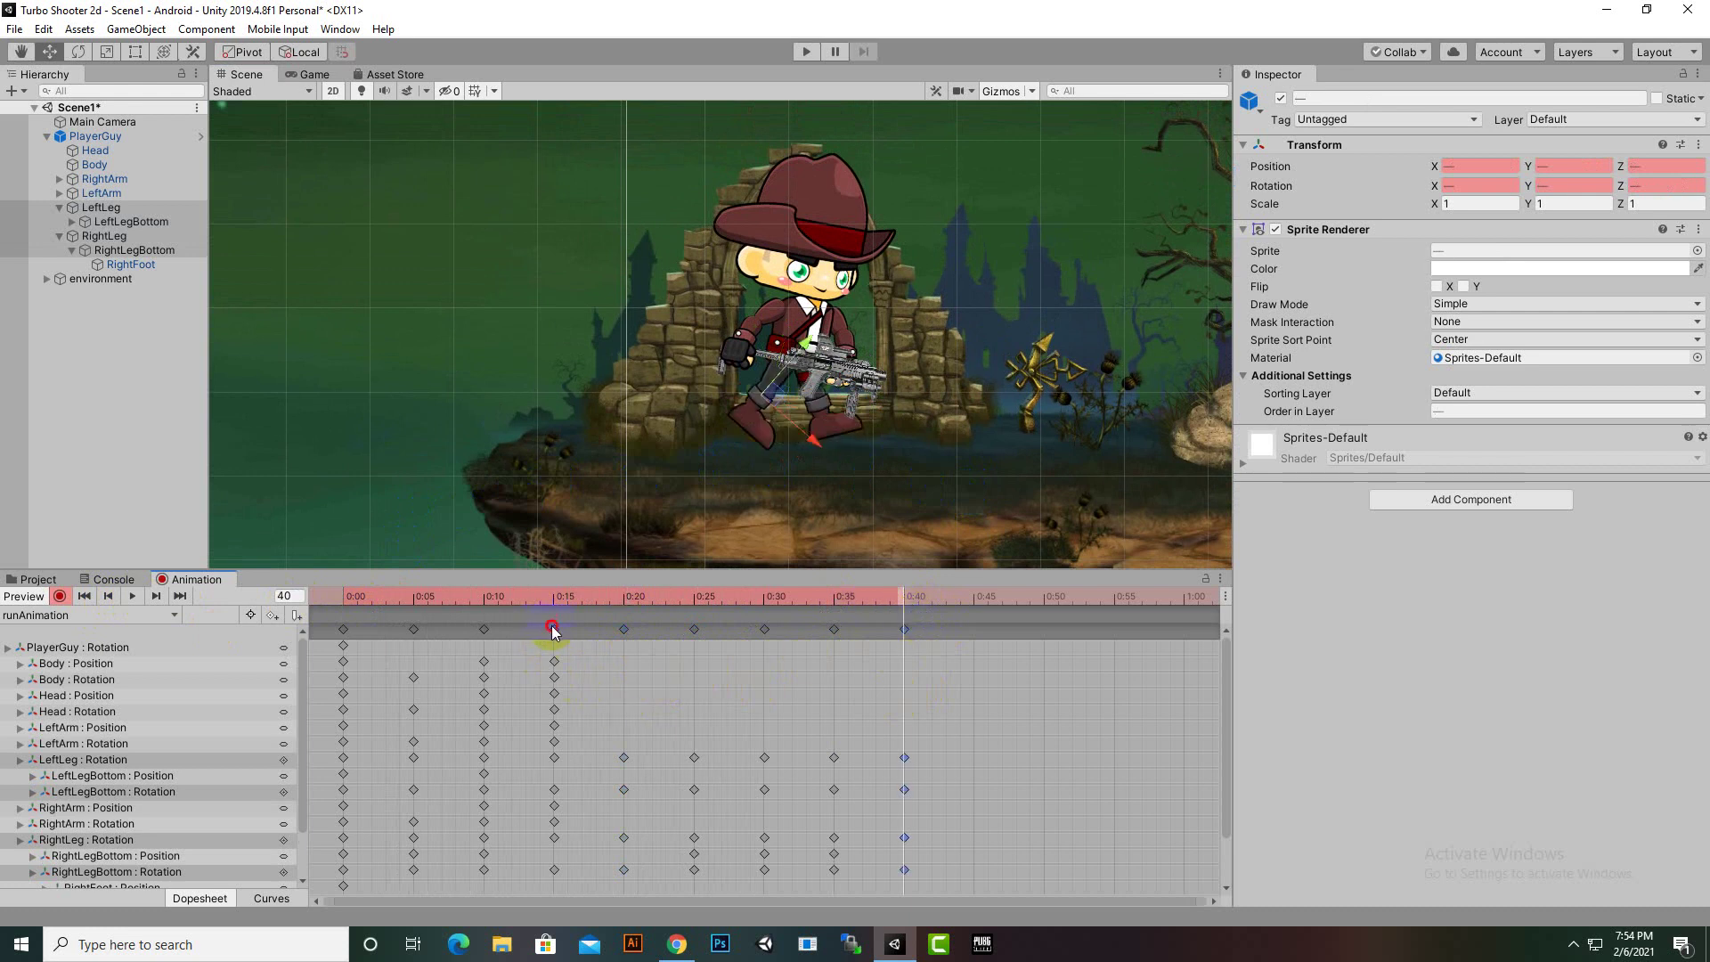
# Copy the keyframes at frame 15 to frame 45 and those at frame 10 to frame 50
pyautogui.click(553, 629)
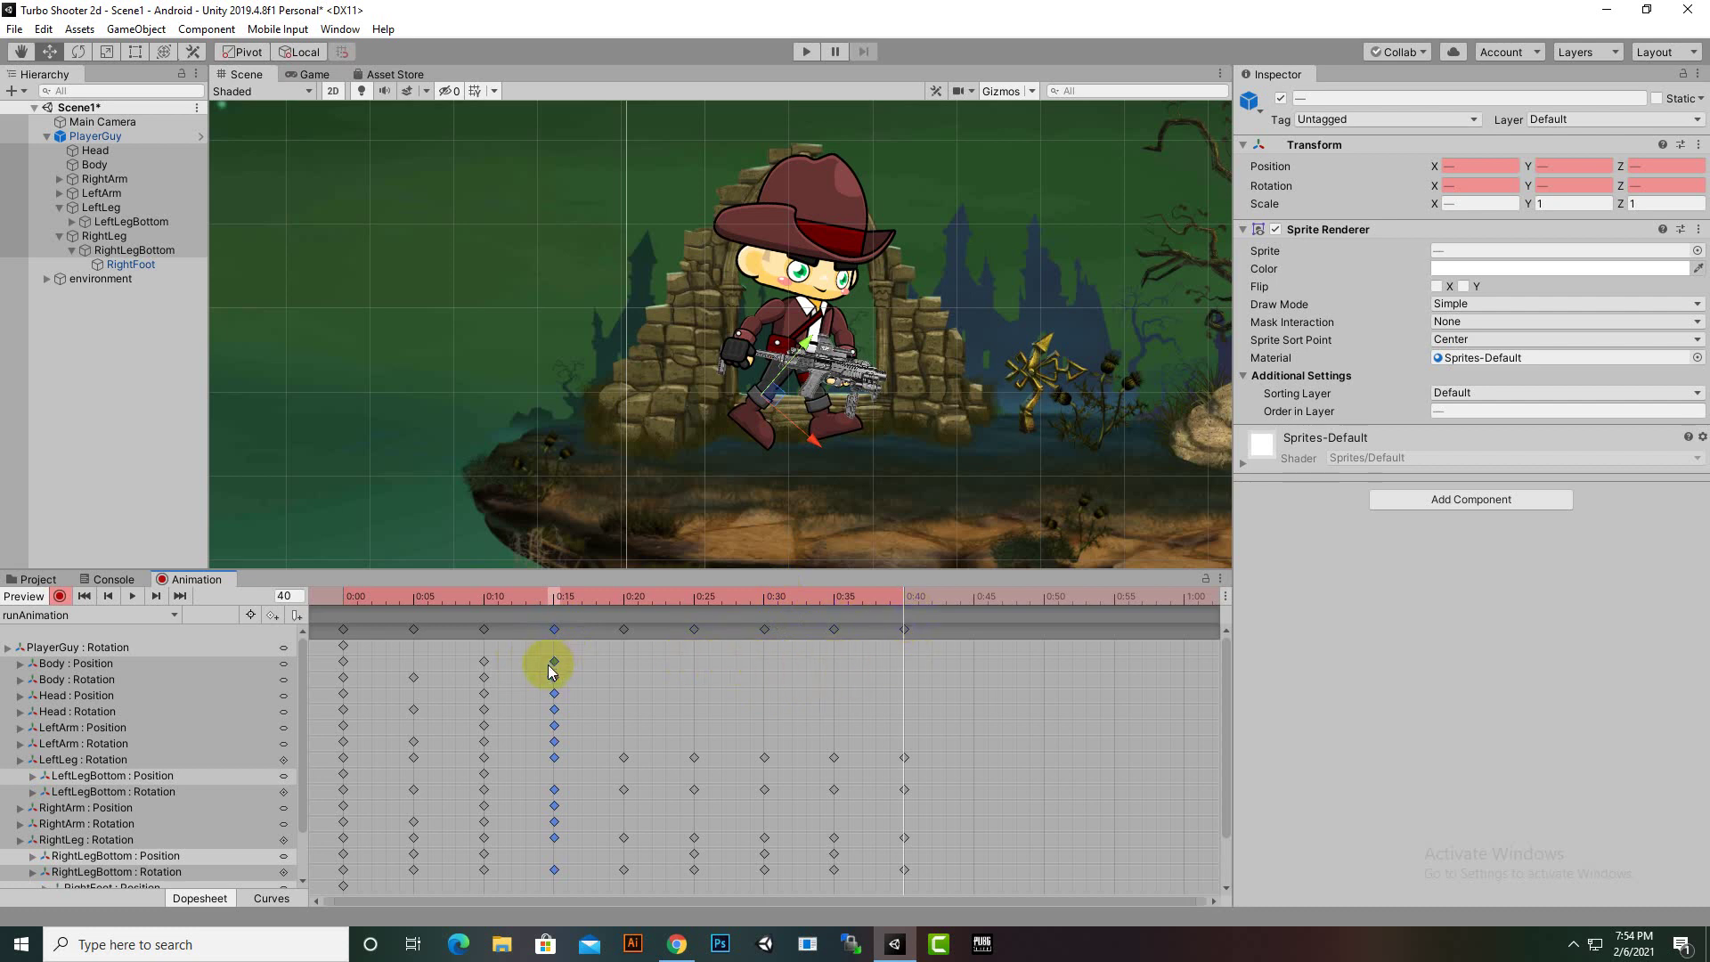
pyautogui.click(974, 596)
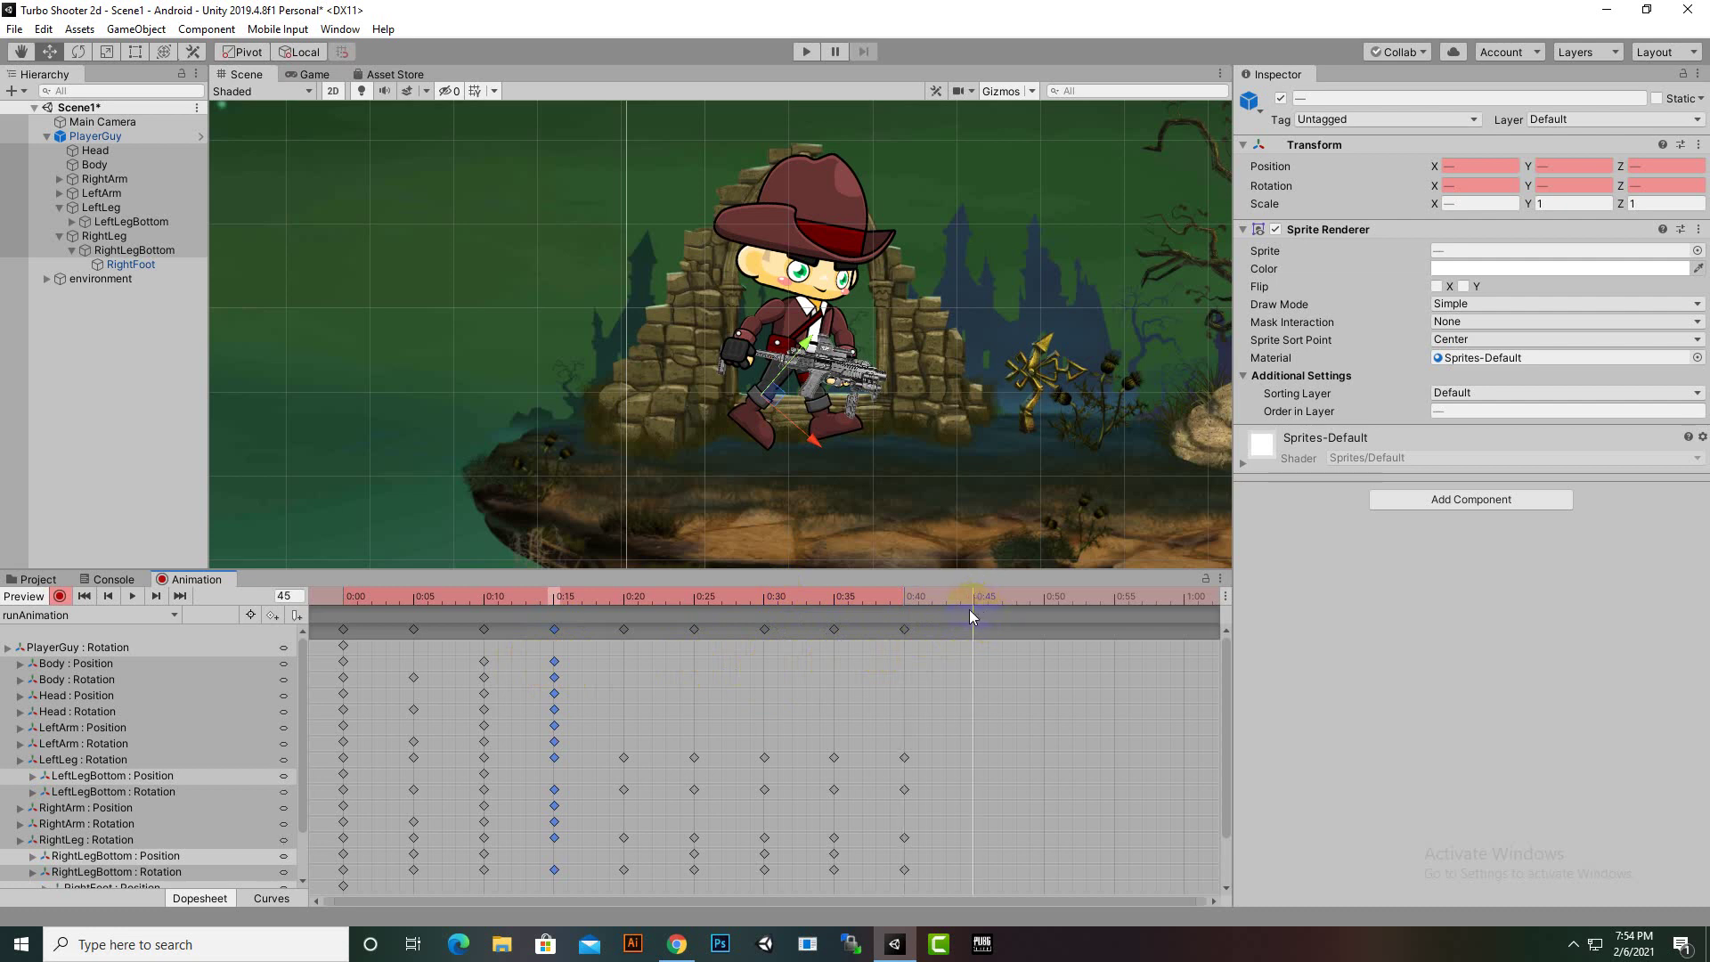
pyautogui.hotkey('ctrl', 'v')
pyautogui.click(484, 630)
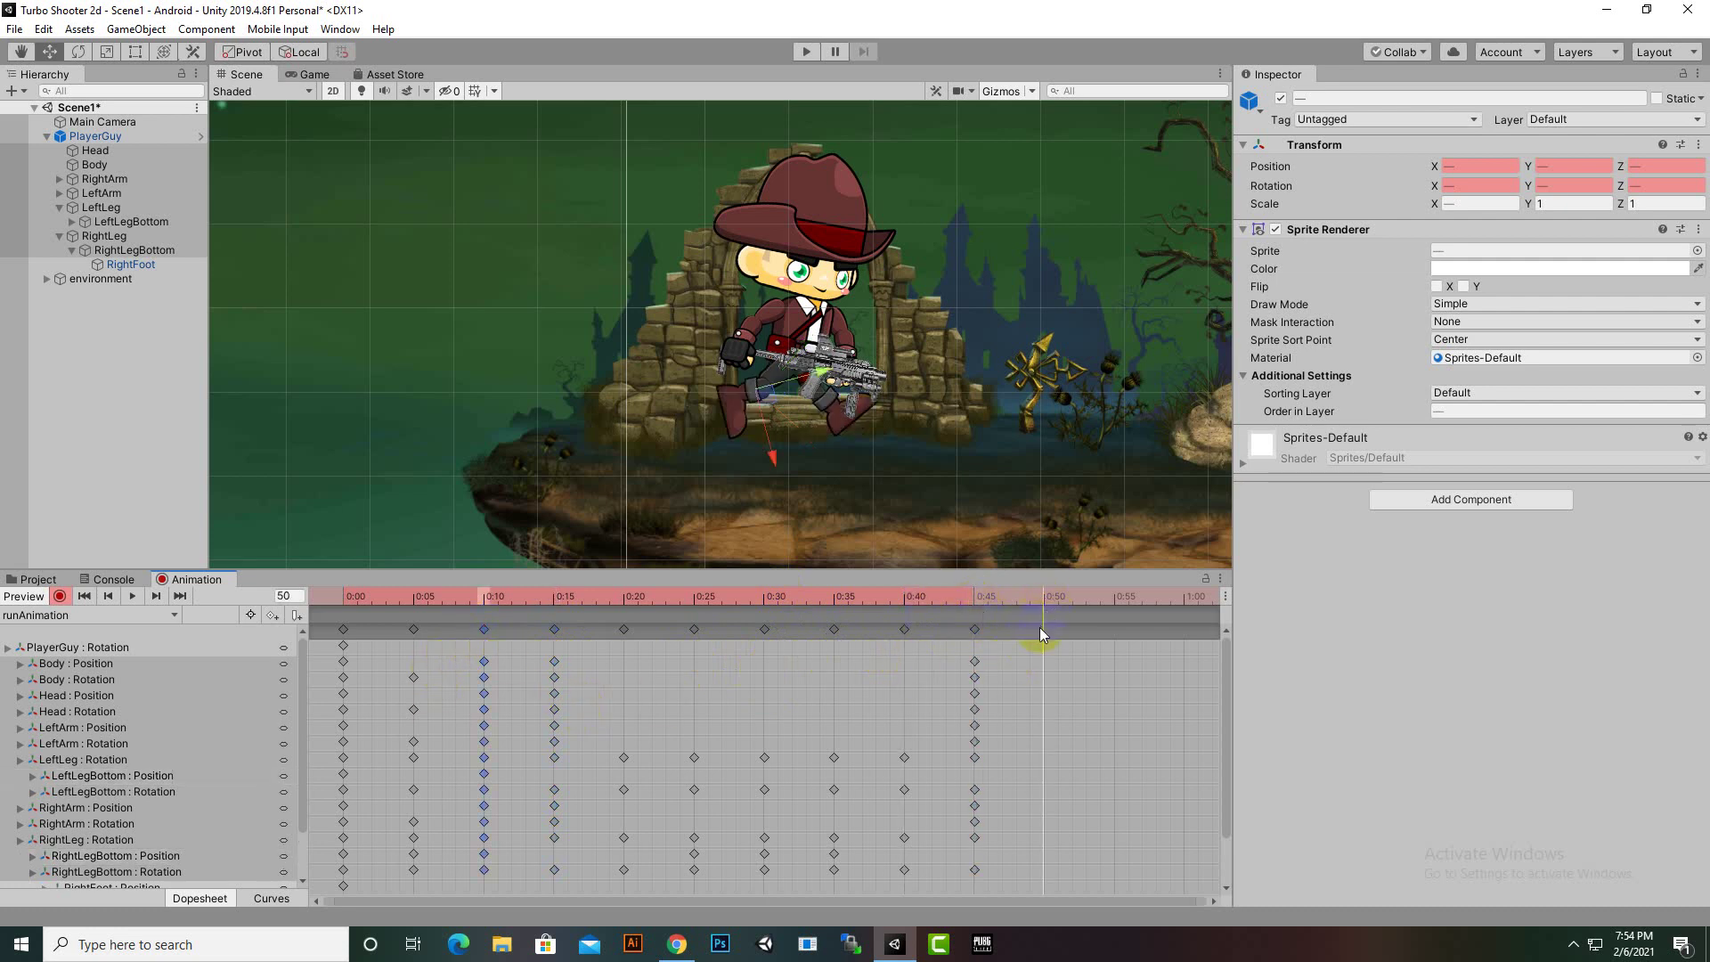
pyautogui.hotkey('ctrl', 'v')
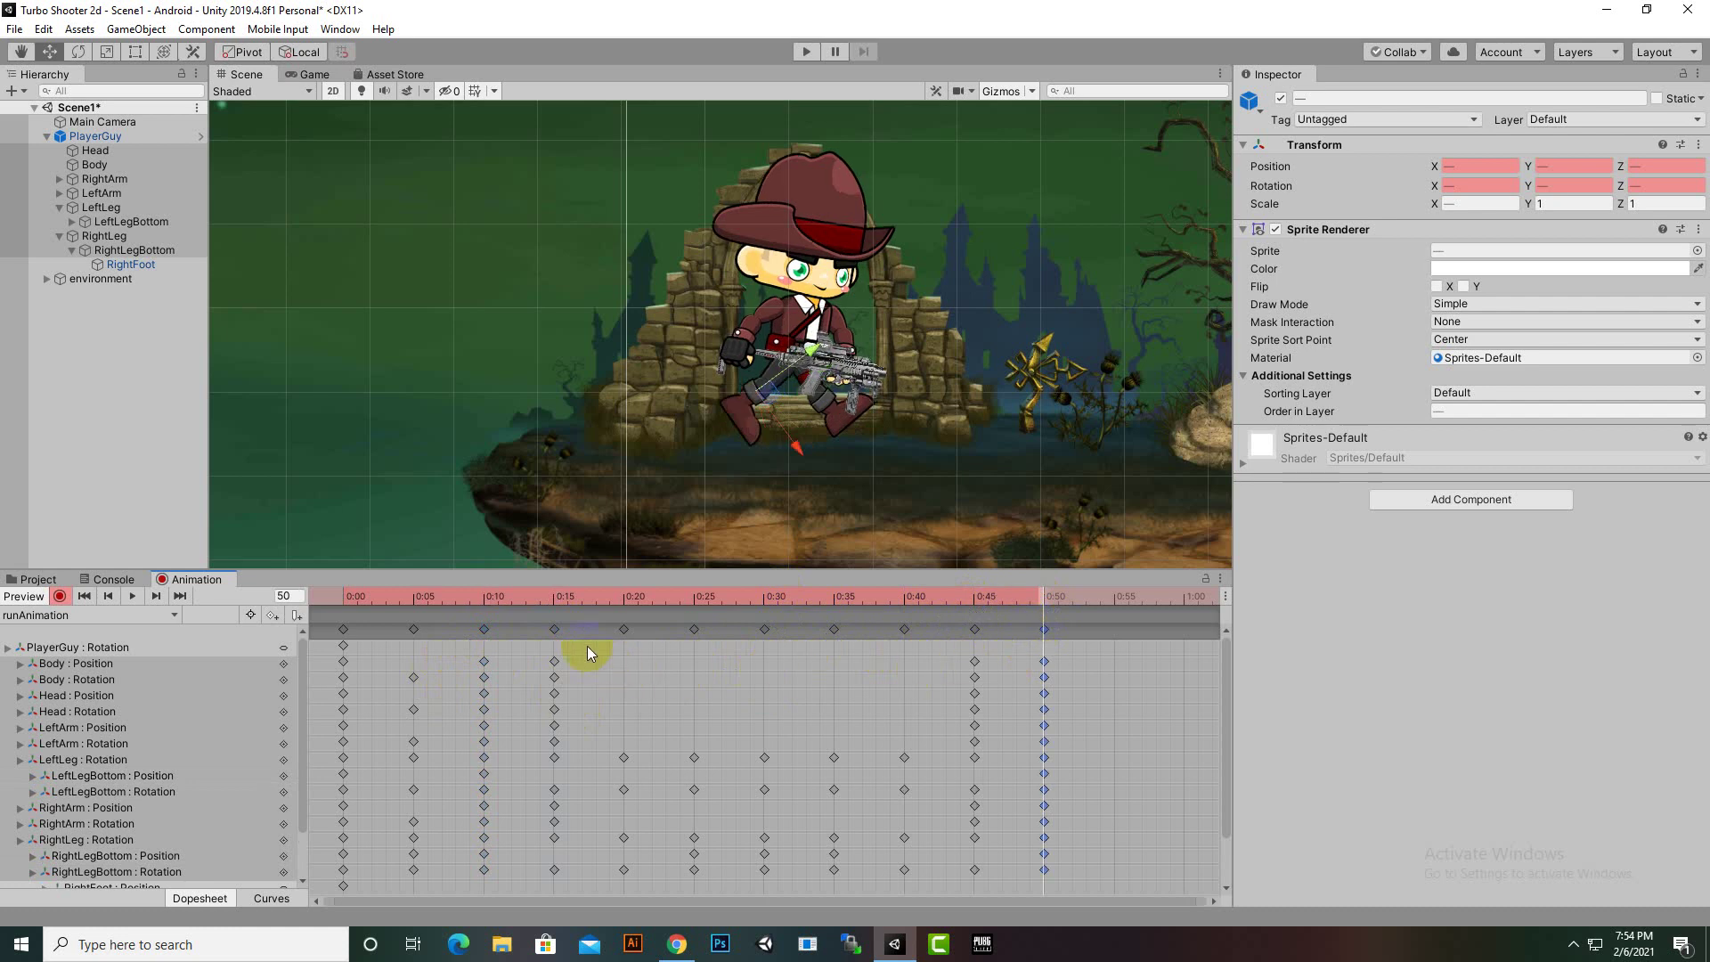
# Copy the keyframes at frame 5 to frame 55 and those at frame 0 to frame 60 to close the loop
pyautogui.click(413, 631)
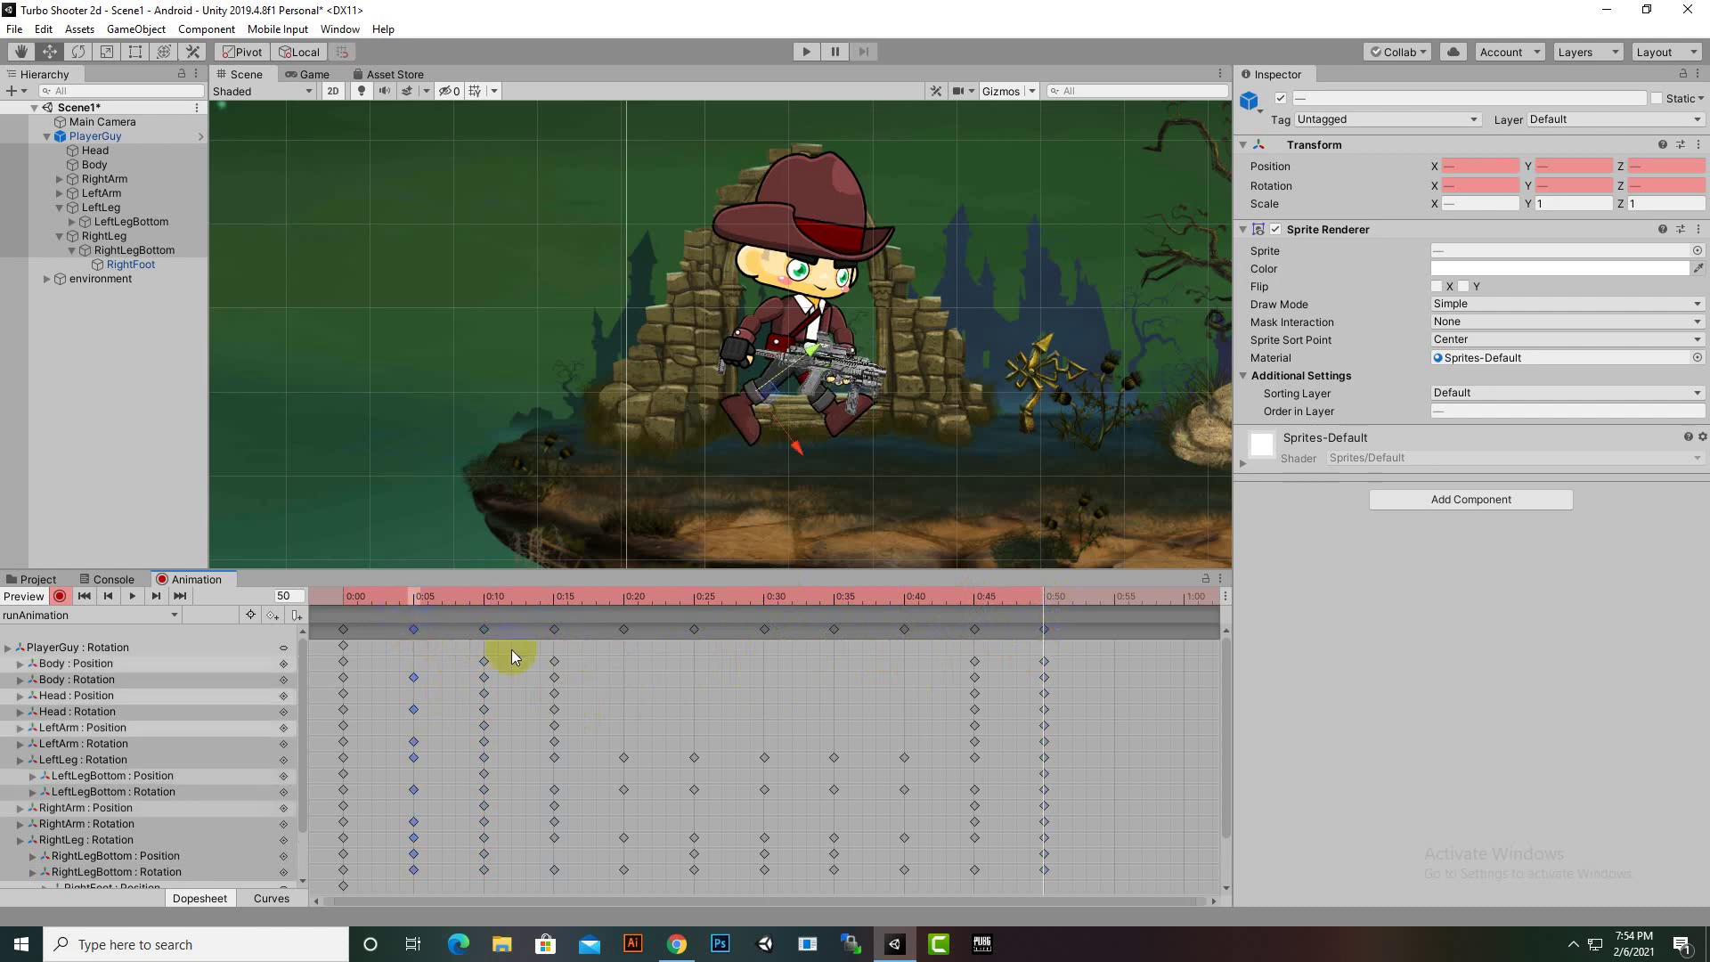
pyautogui.click(1115, 602)
pyautogui.hotkey('ctrl', 'v')
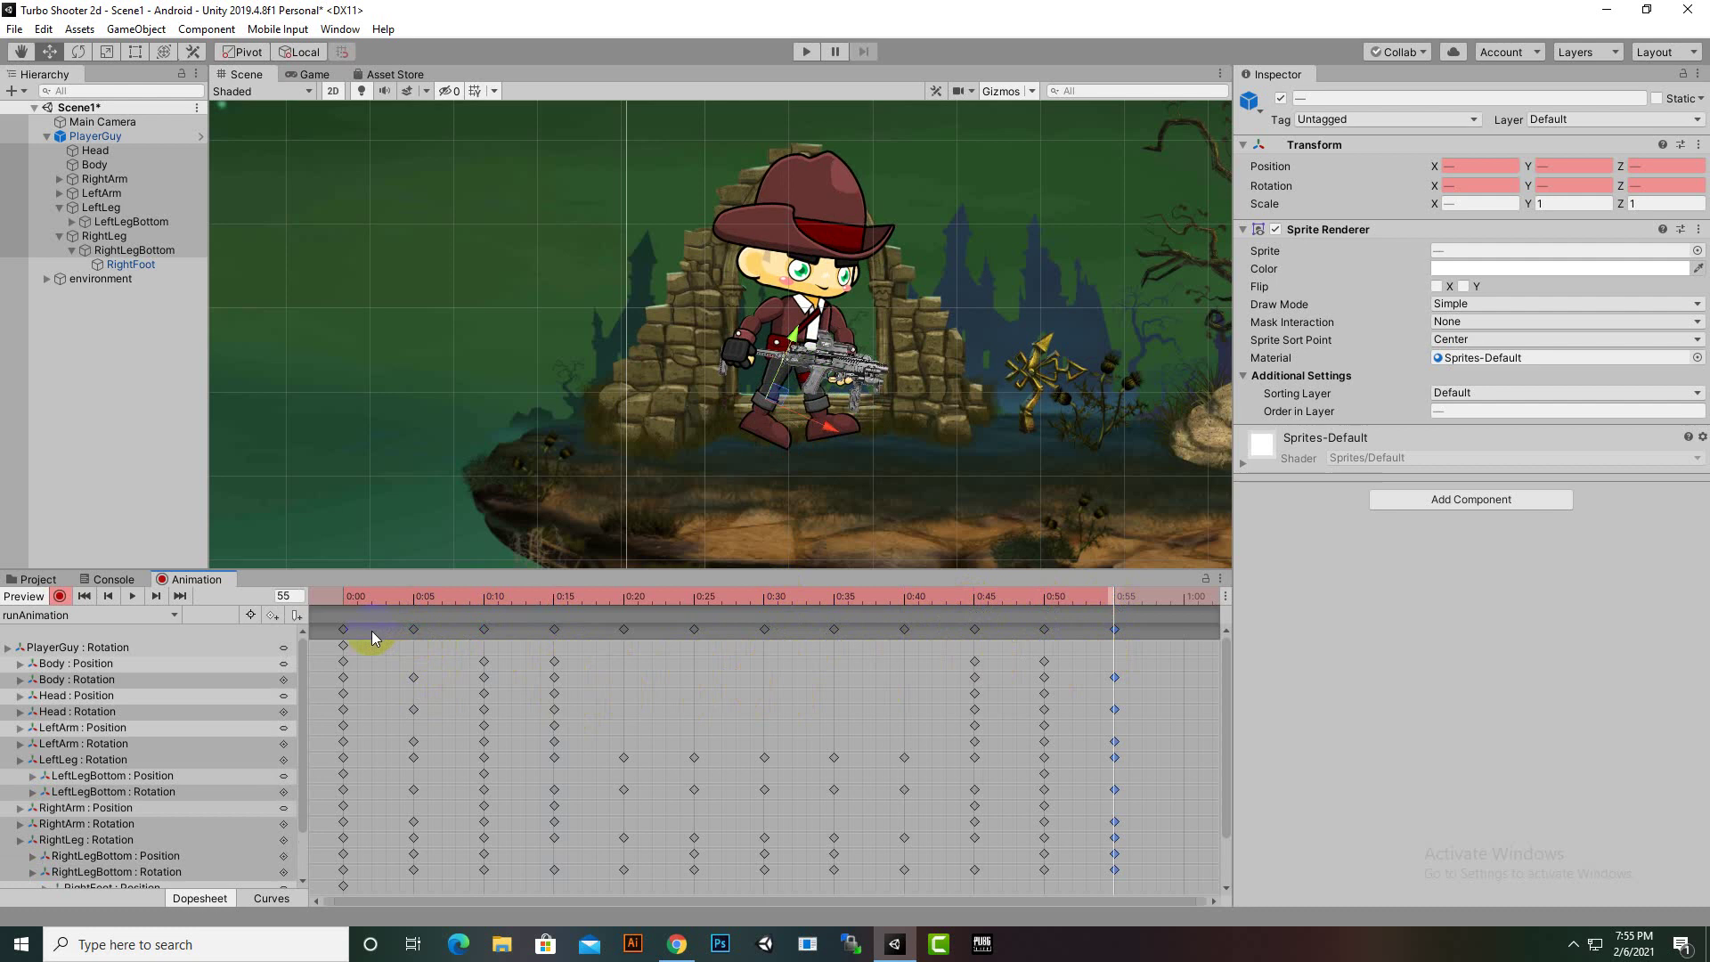
pyautogui.click(343, 631)
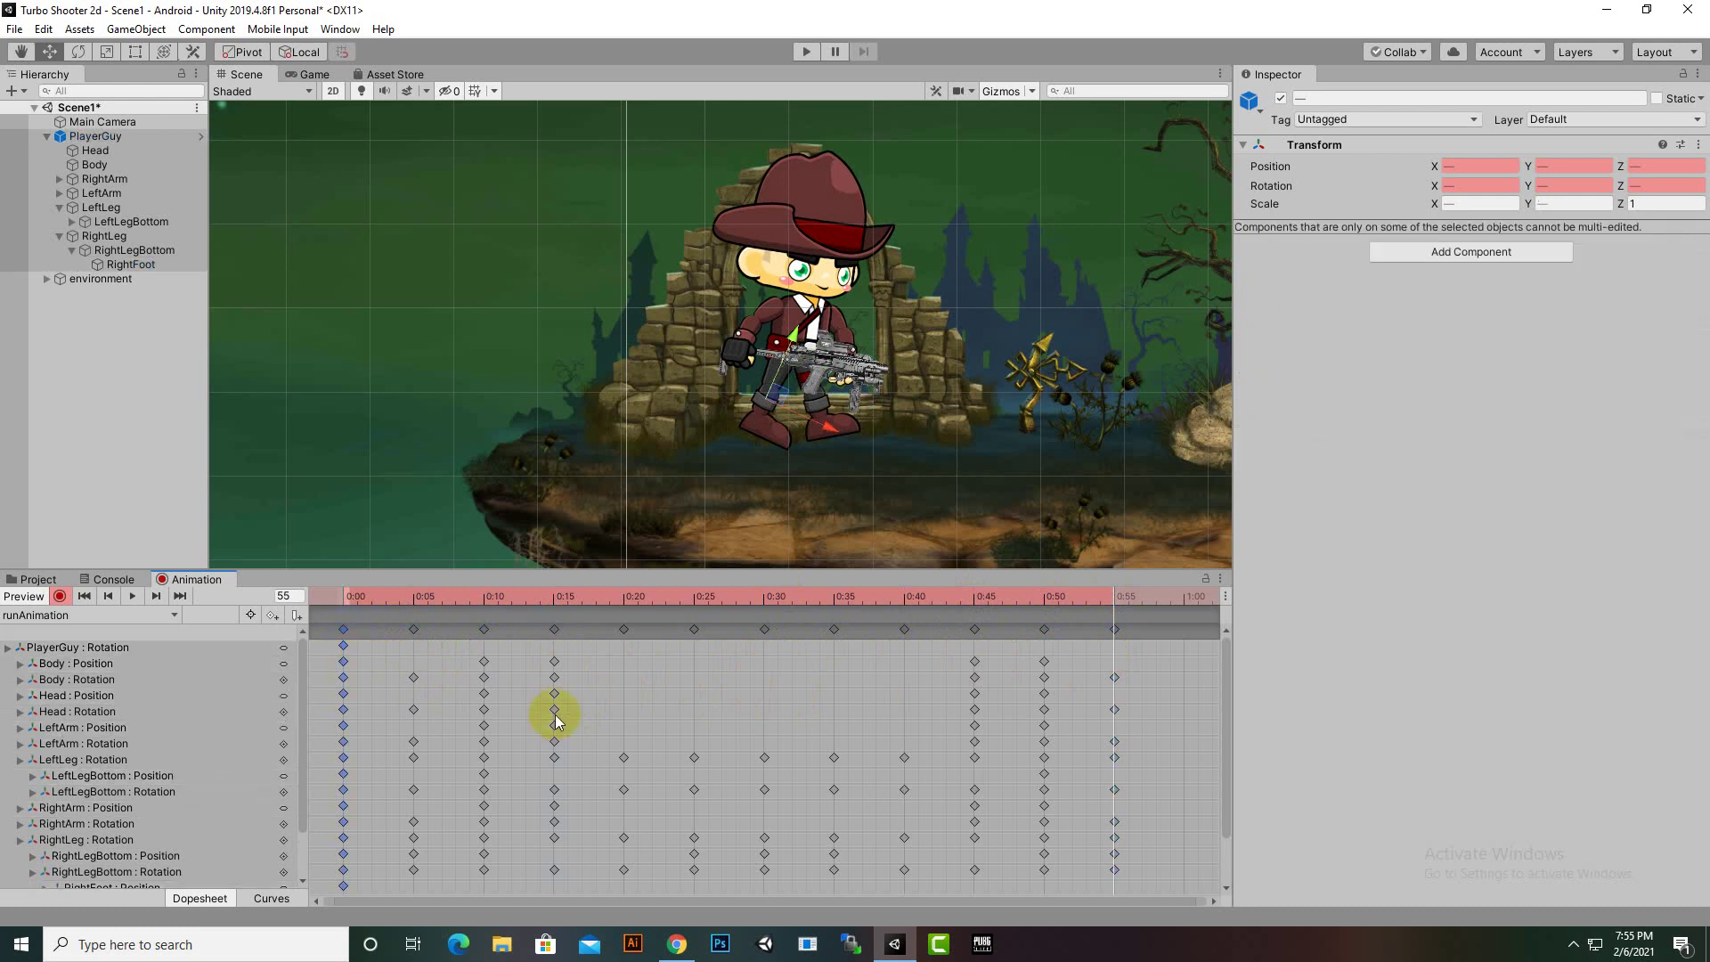
pyautogui.click(1186, 597)
pyautogui.hotkey('ctrl', 'v')
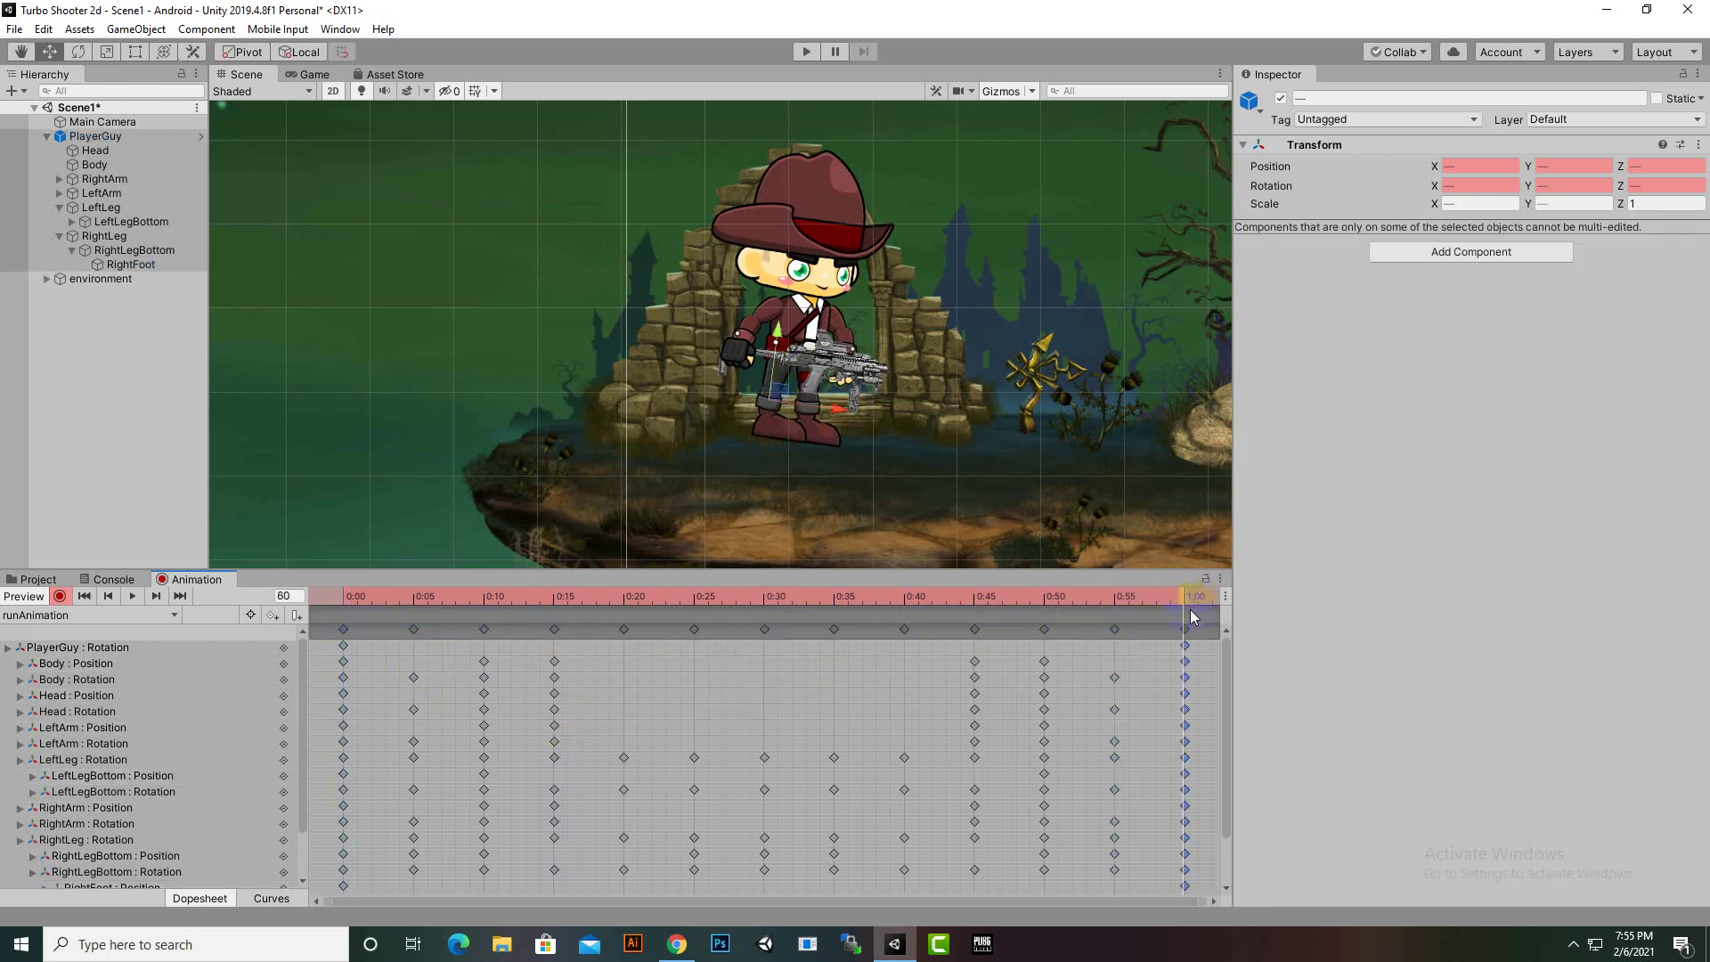
# Play the full run cycle in the Scene and Game views and save the scene
pyautogui.click(132, 595)
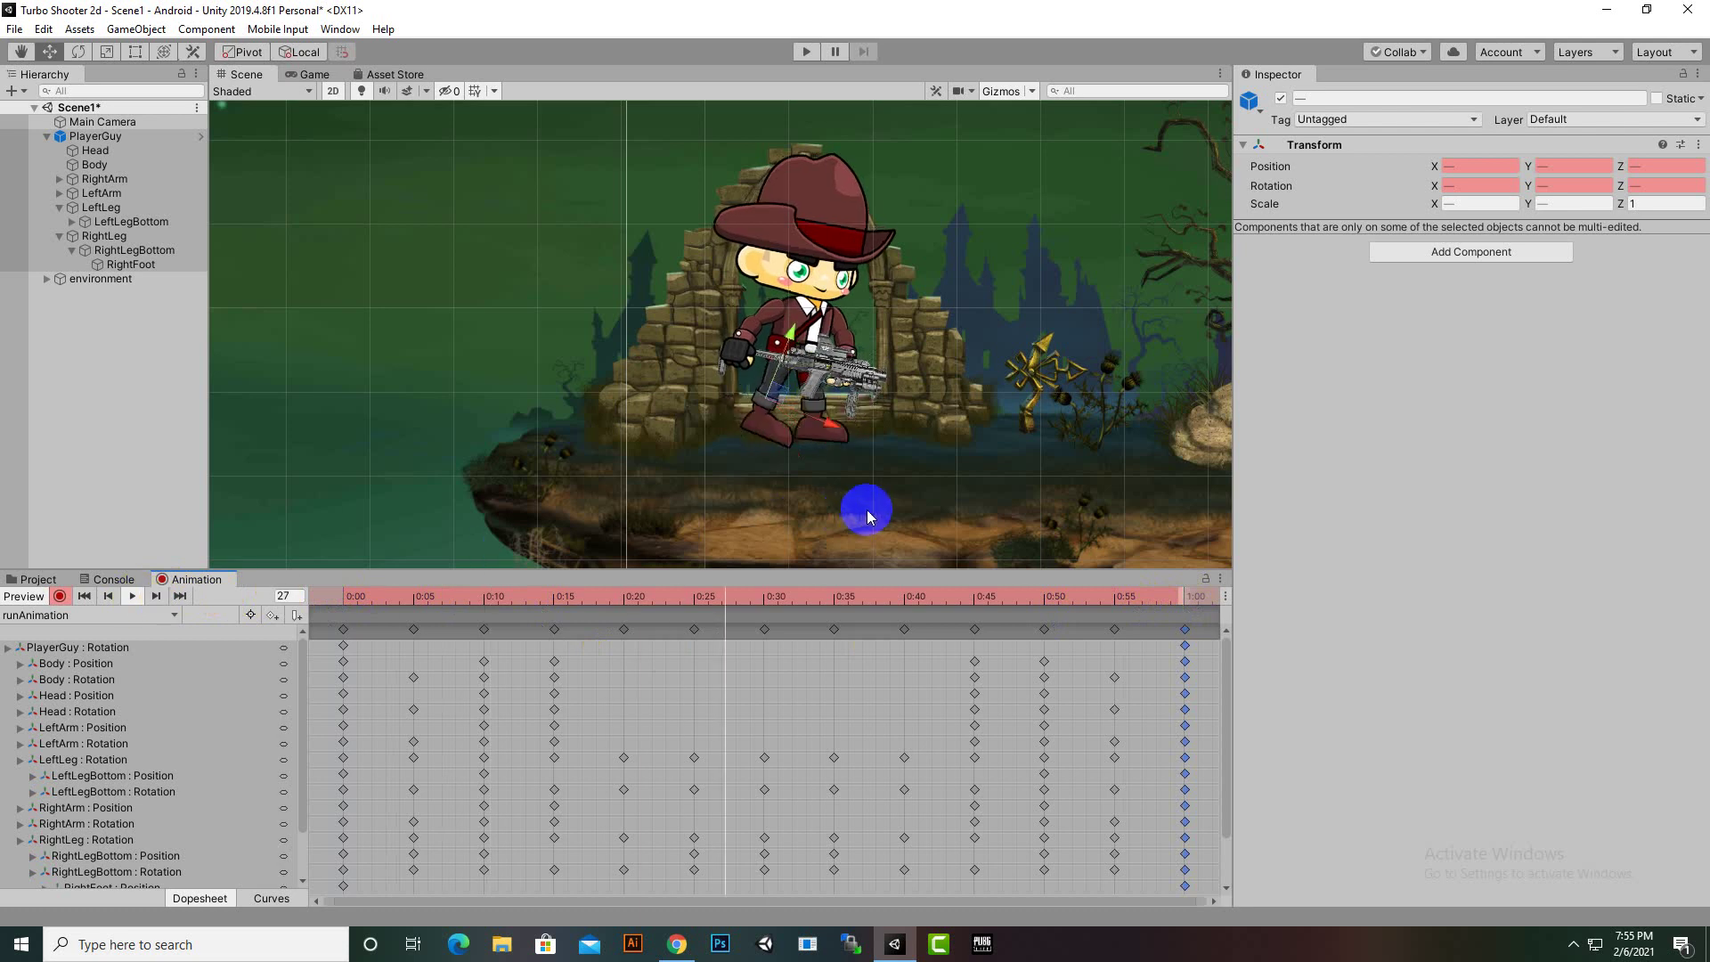
pyautogui.scroll(-3, 875, 505)
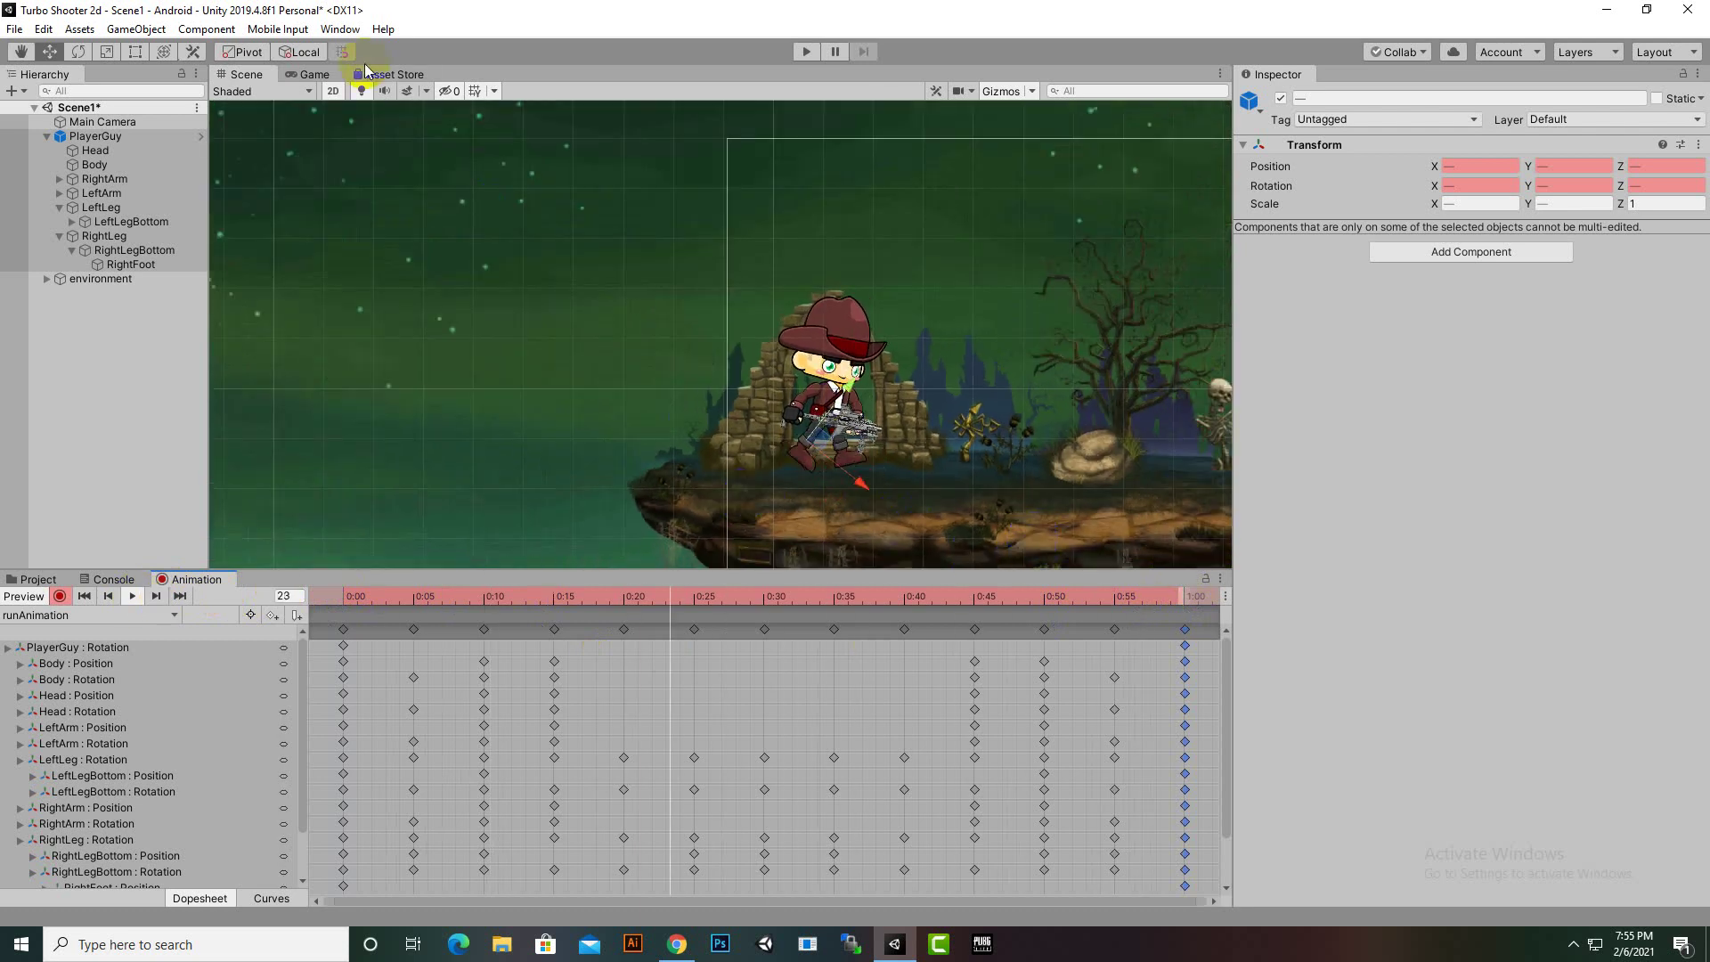
pyautogui.click(326, 79)
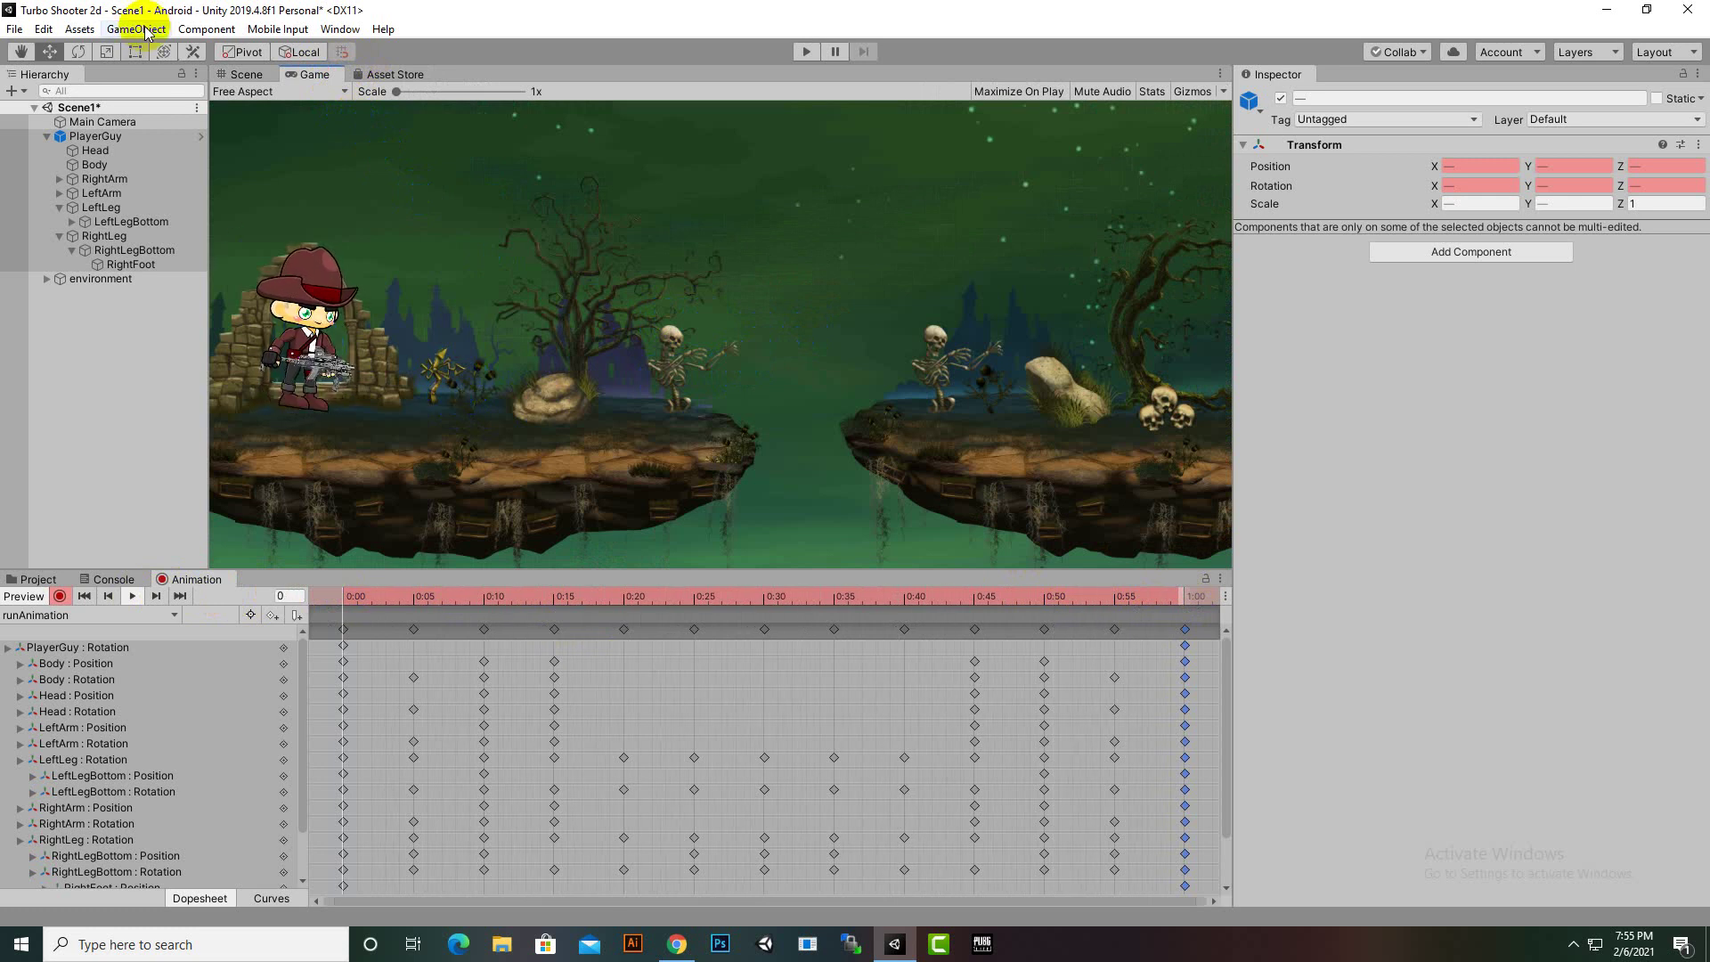
pyautogui.click(247, 75)
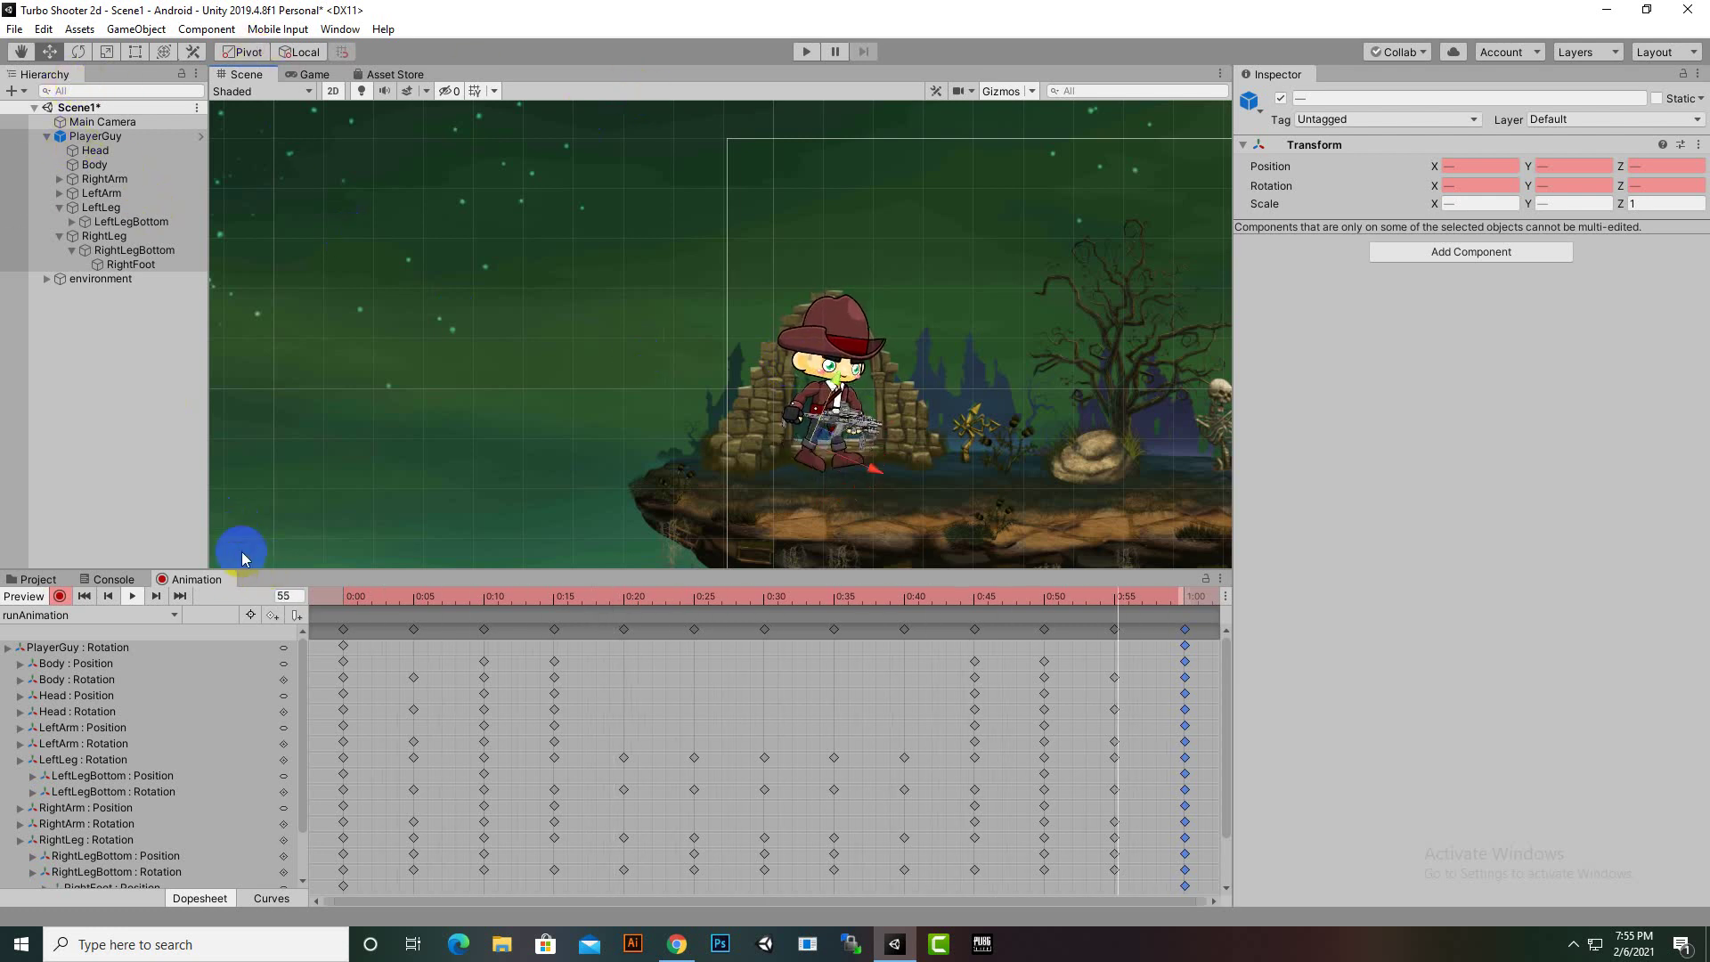
pyautogui.hotkey('ctrl', 's')
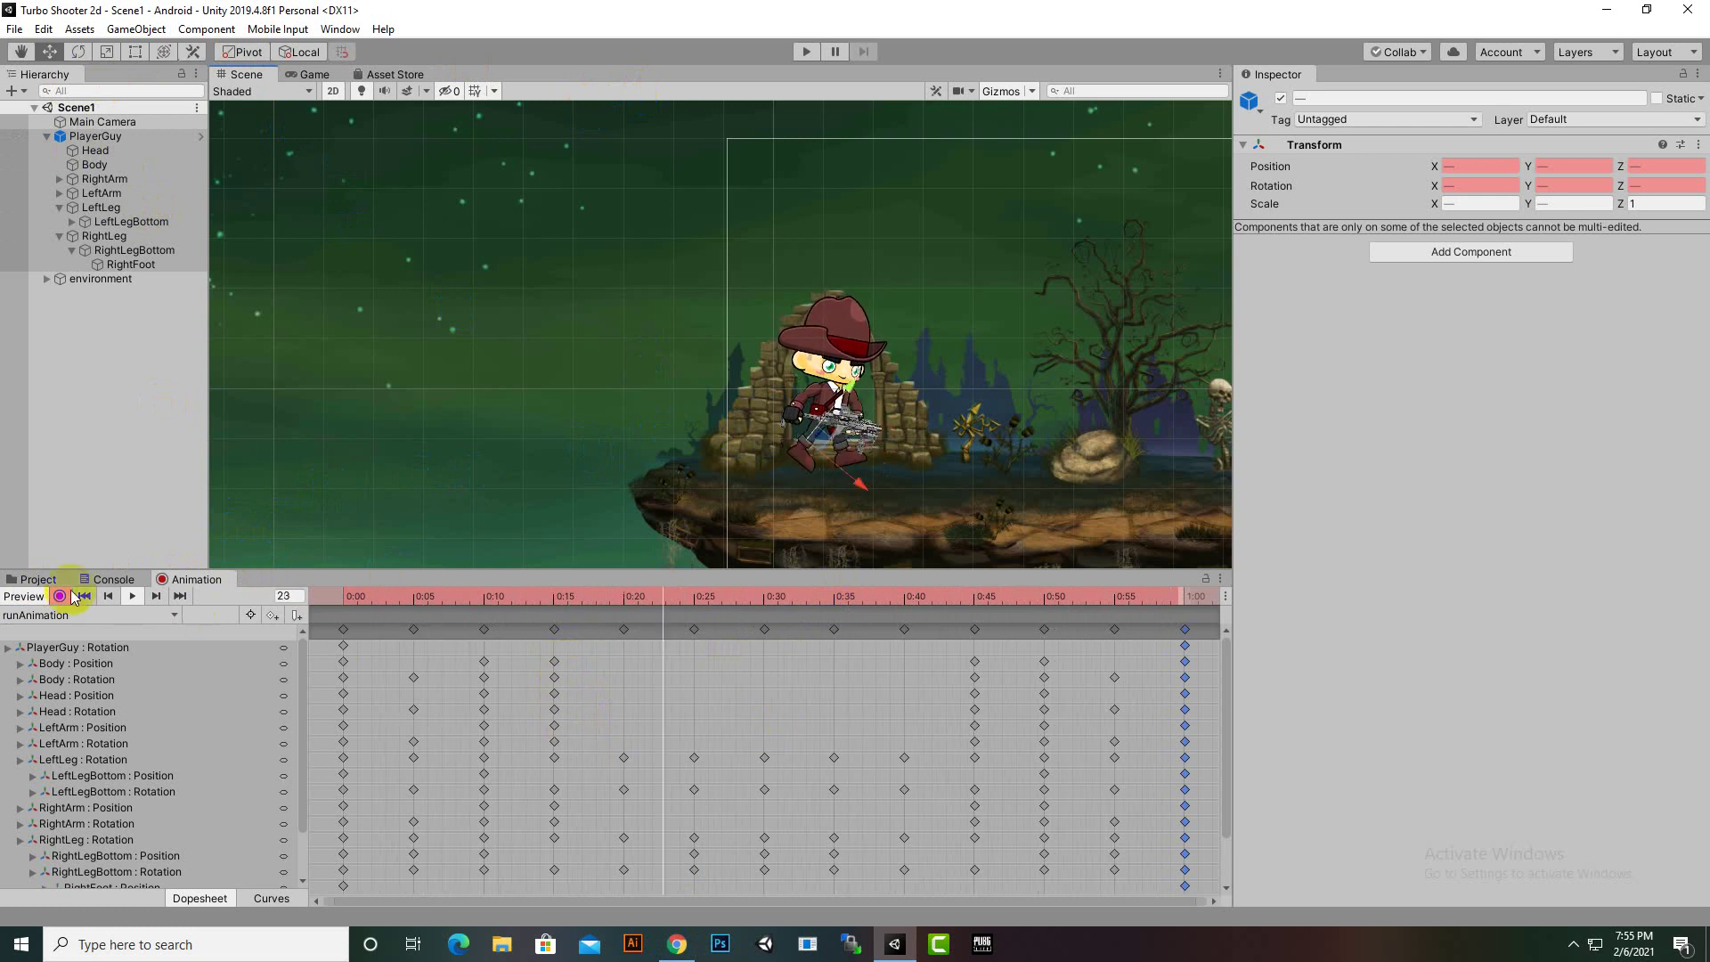
# Open the PlayerGuy prefab for editing in isolation
pyautogui.click(36, 579)
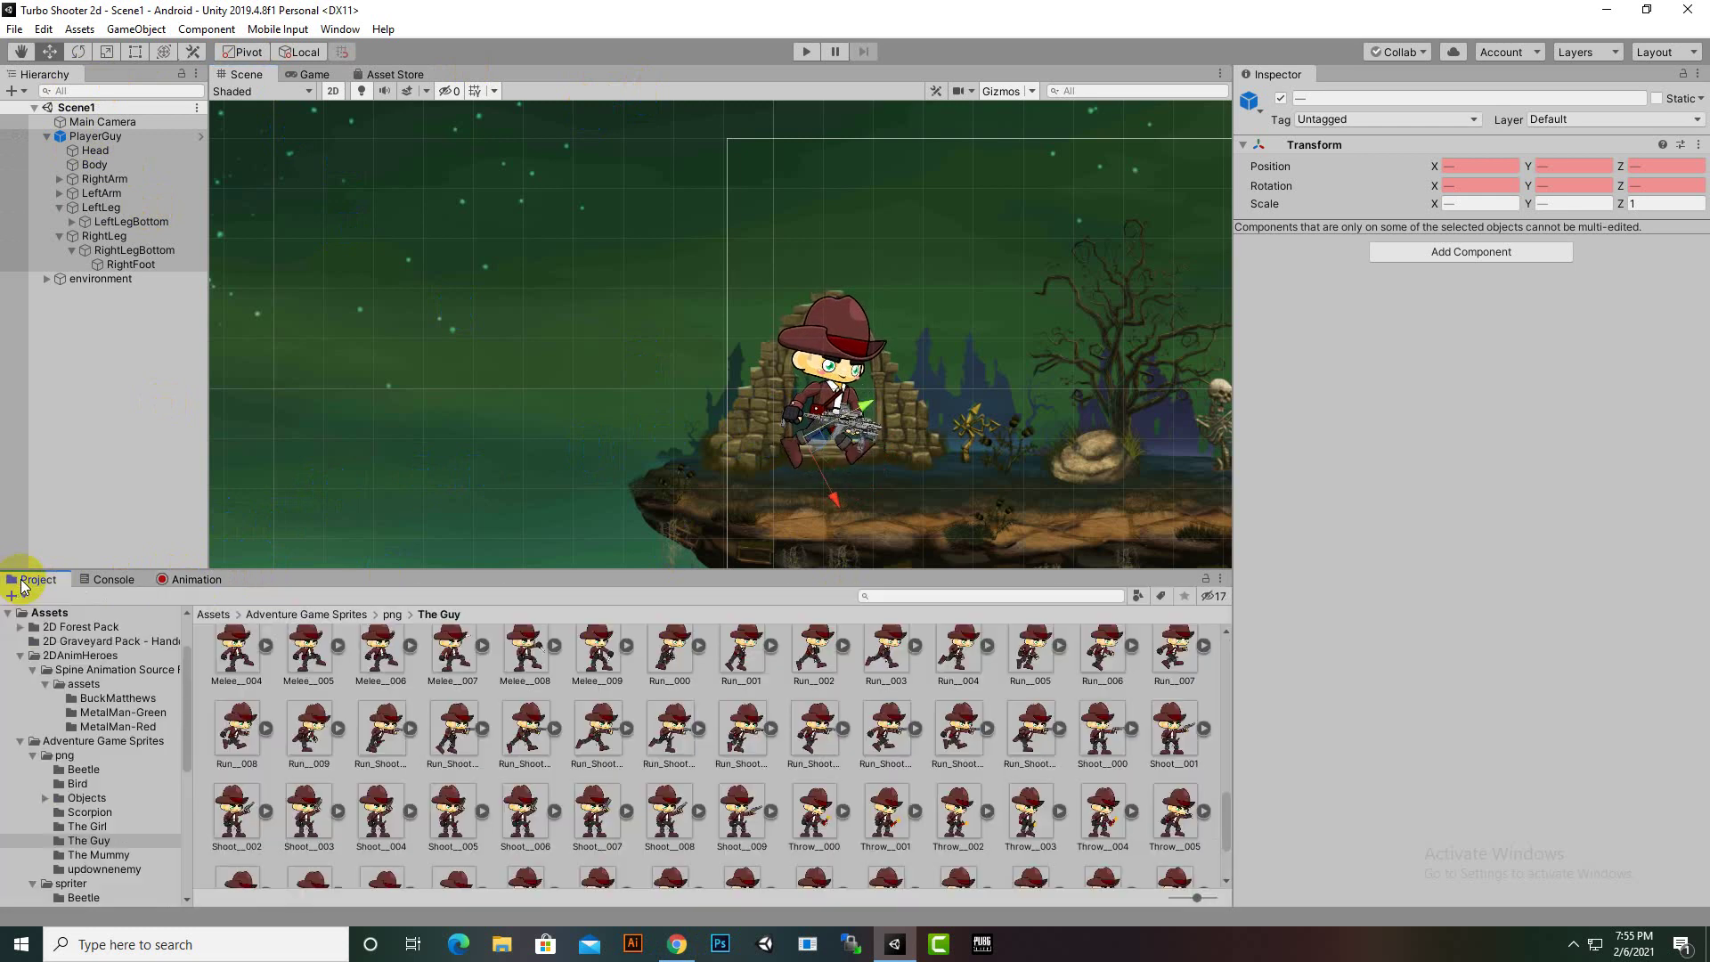
pyautogui.click(98, 138)
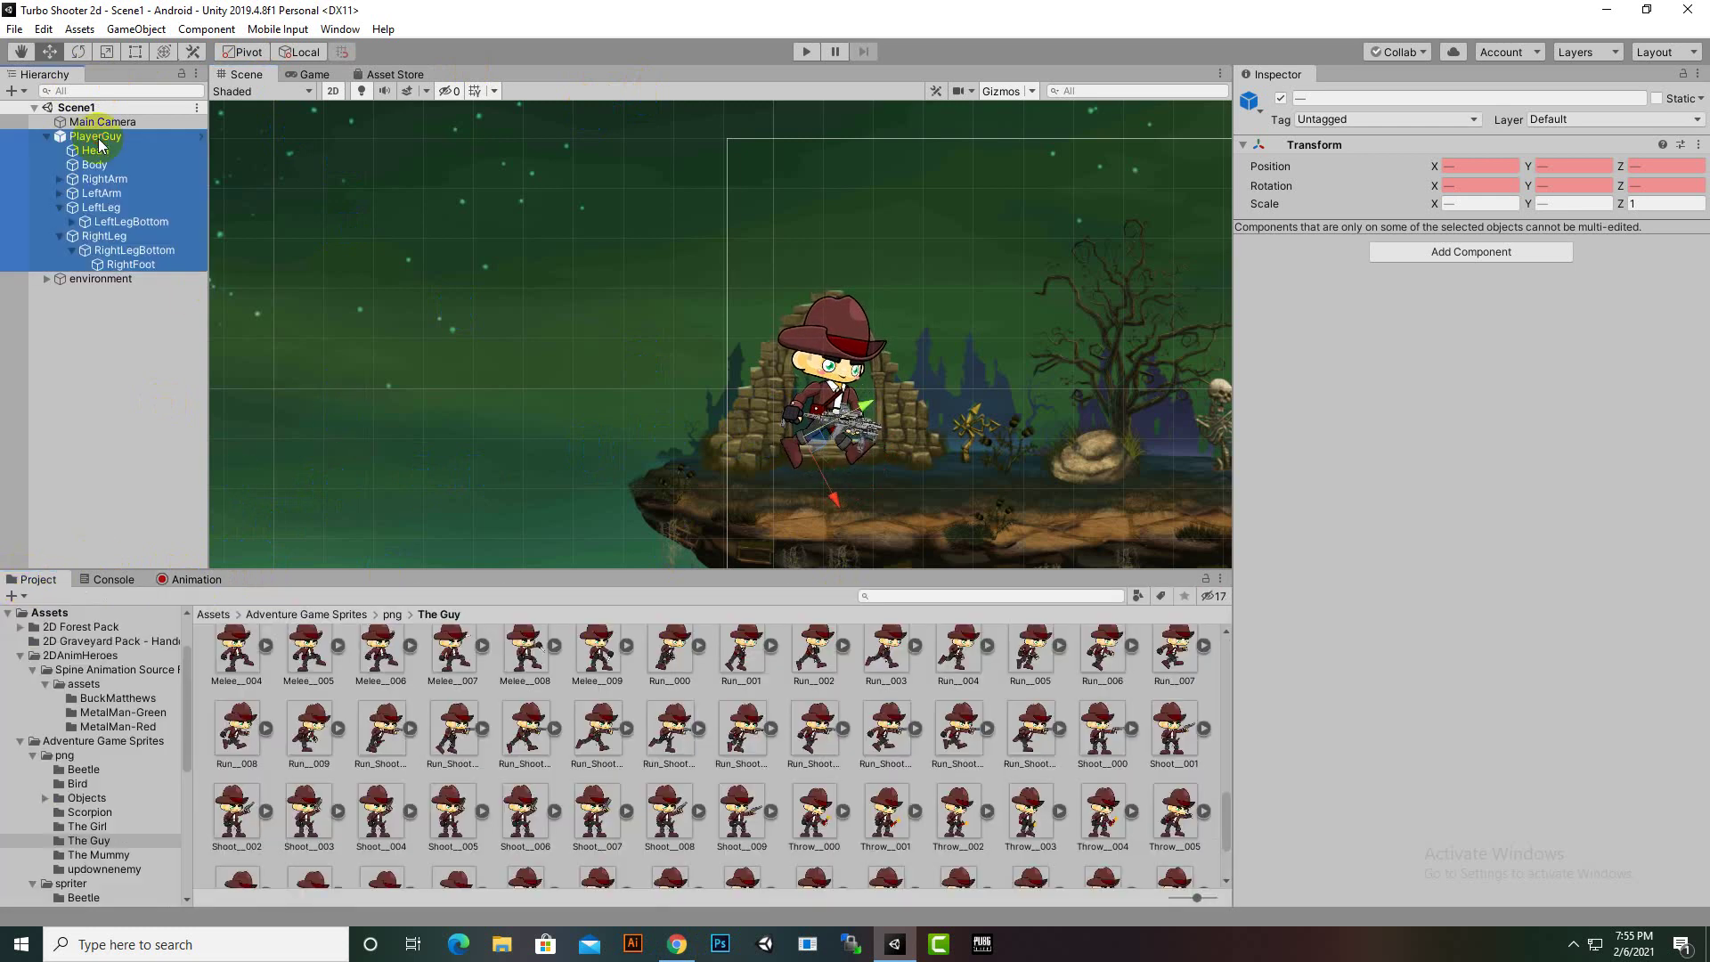
pyautogui.click(1327, 139)
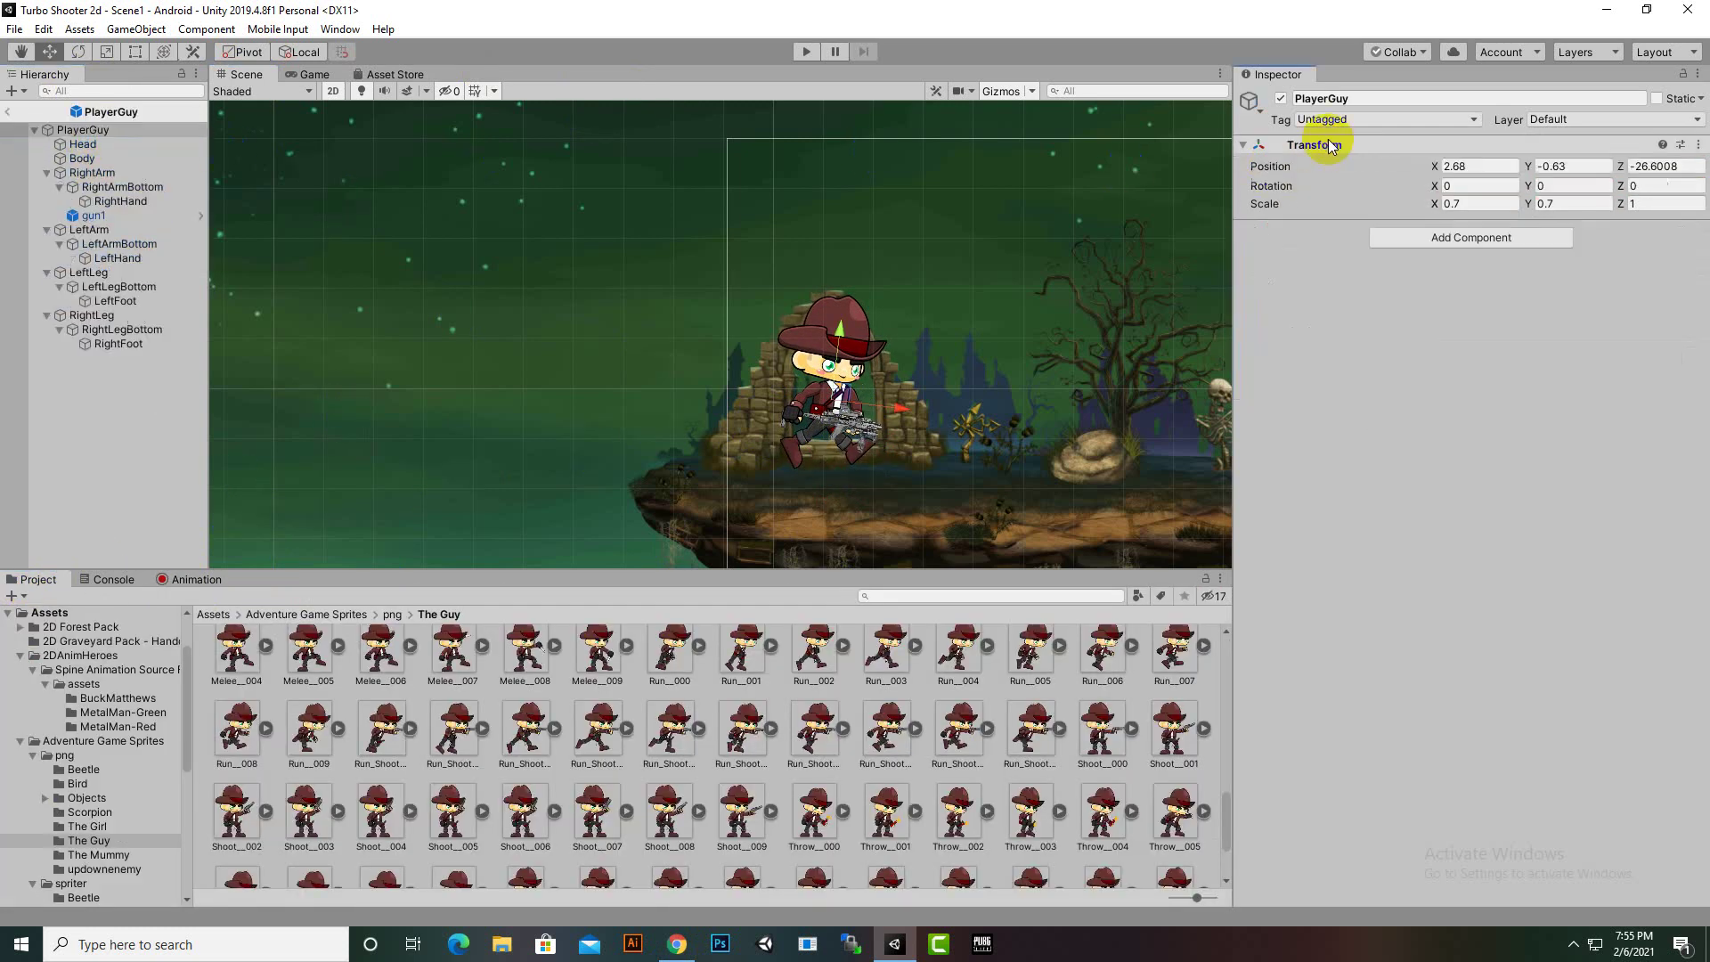
# Set the Order in Layer of PlayerGuy's LeftLegBottom sprite to 6 and select the LeftFoot sprite
pyautogui.scroll(5, 802, 464)
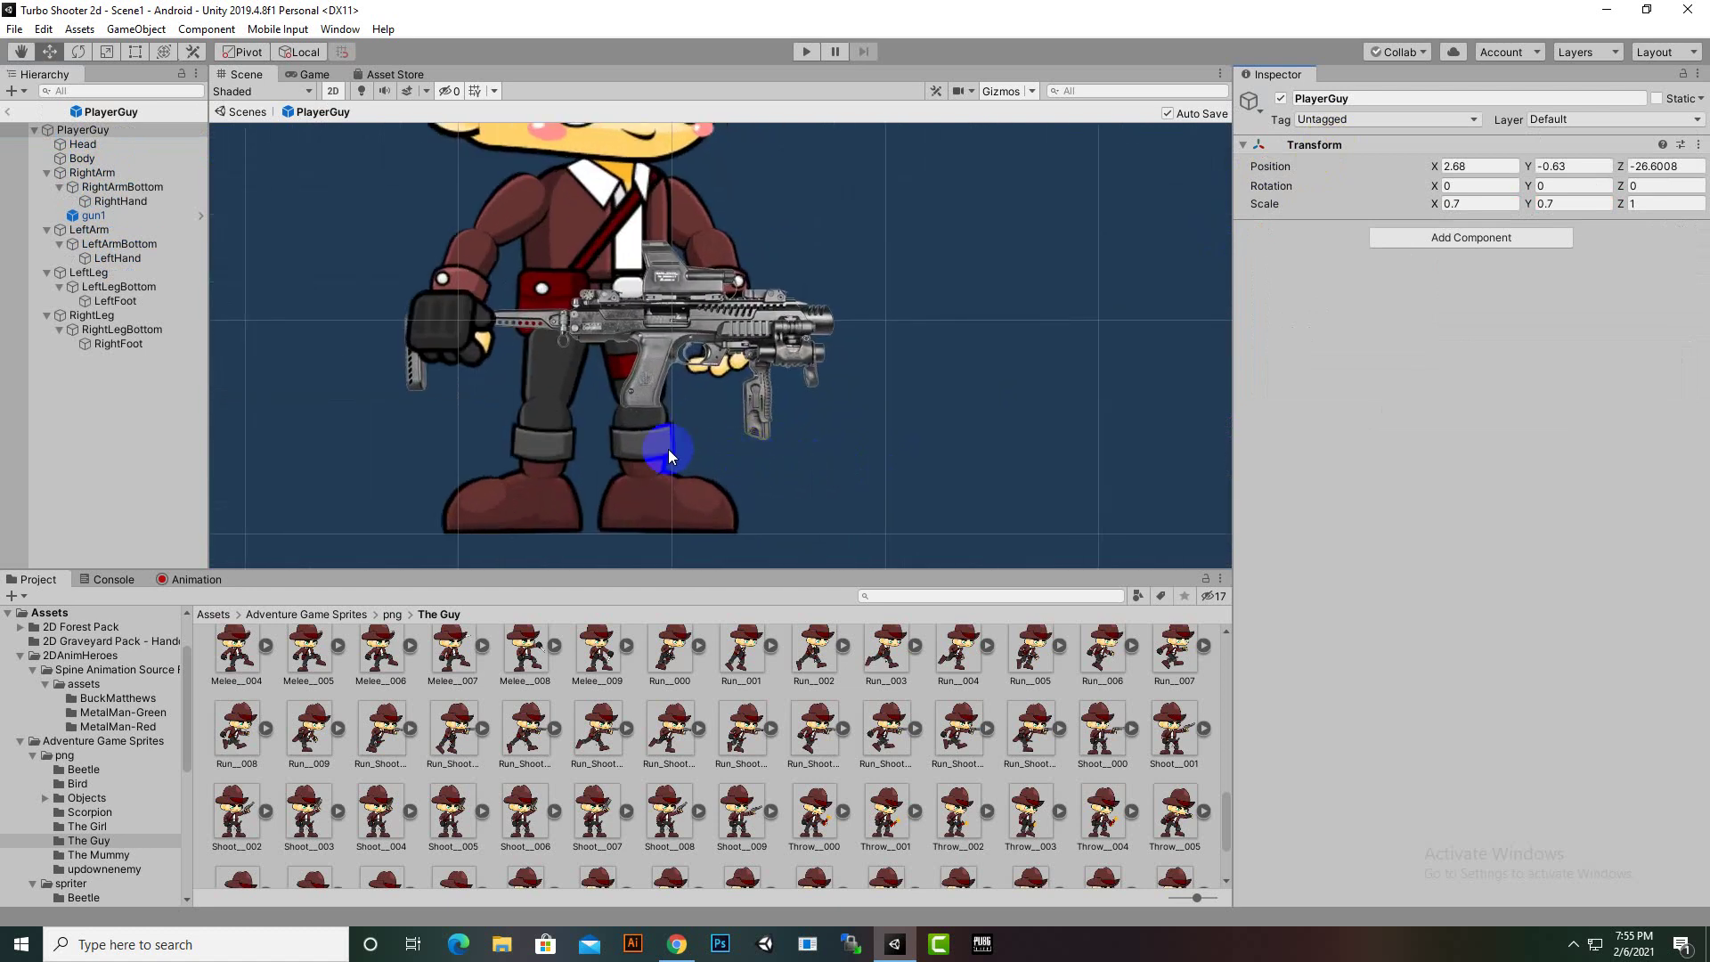
pyautogui.click(626, 418)
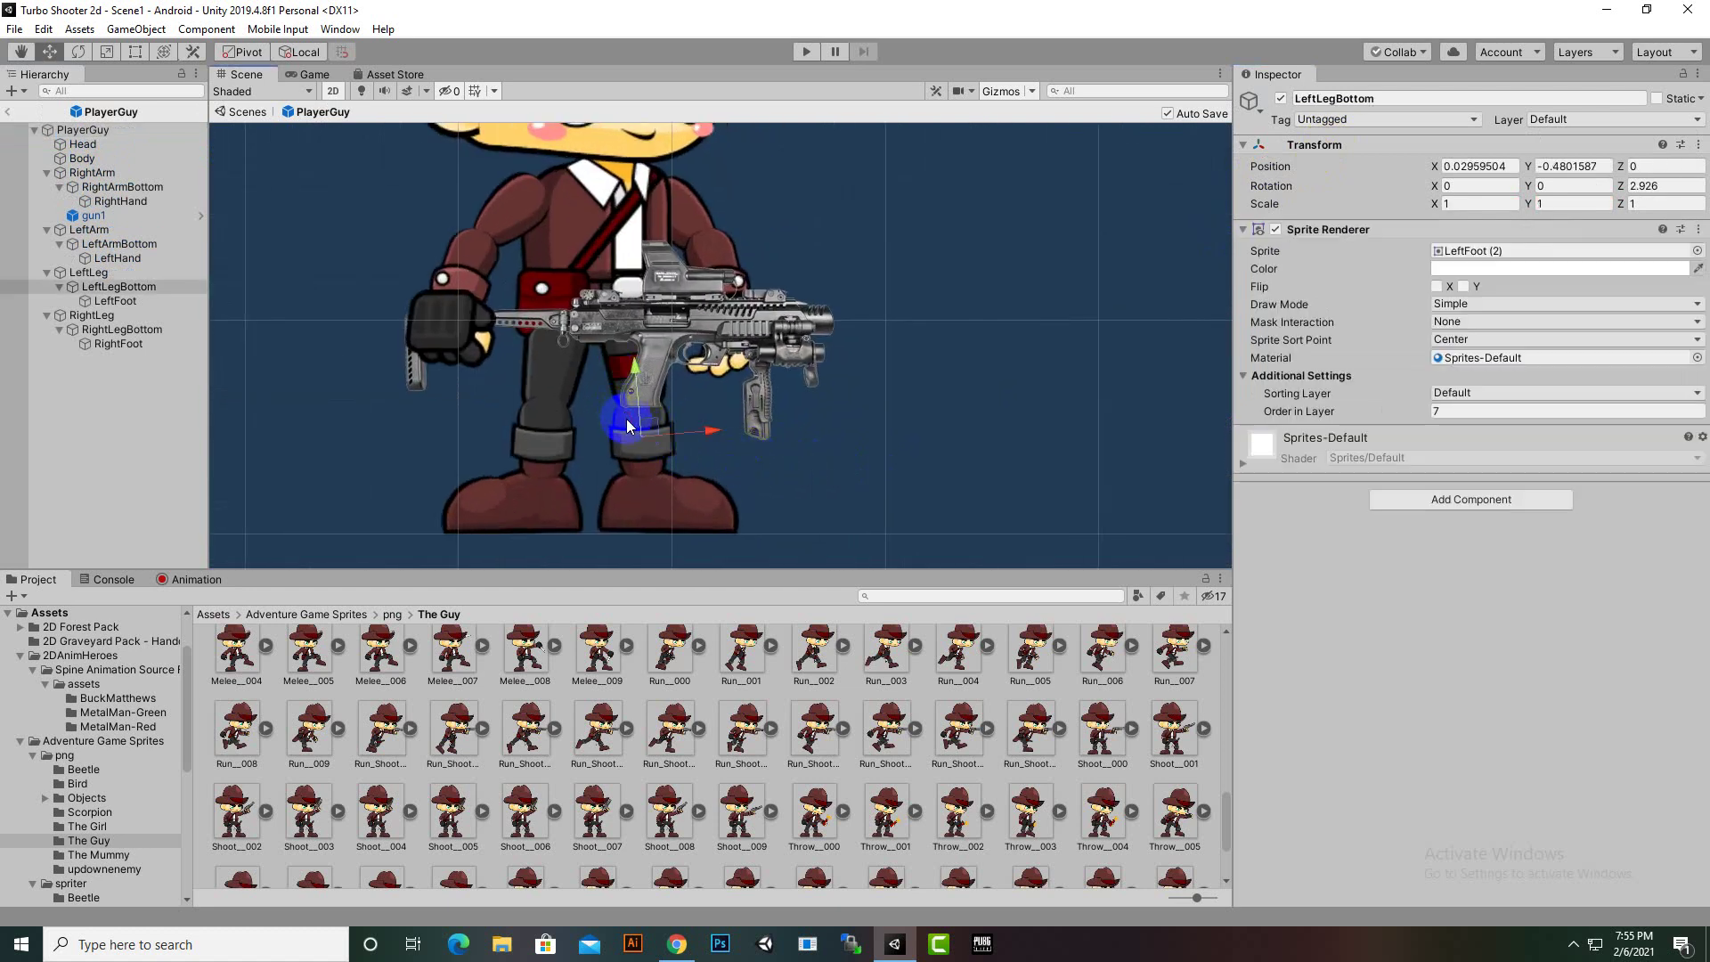
pyautogui.click(1436, 411)
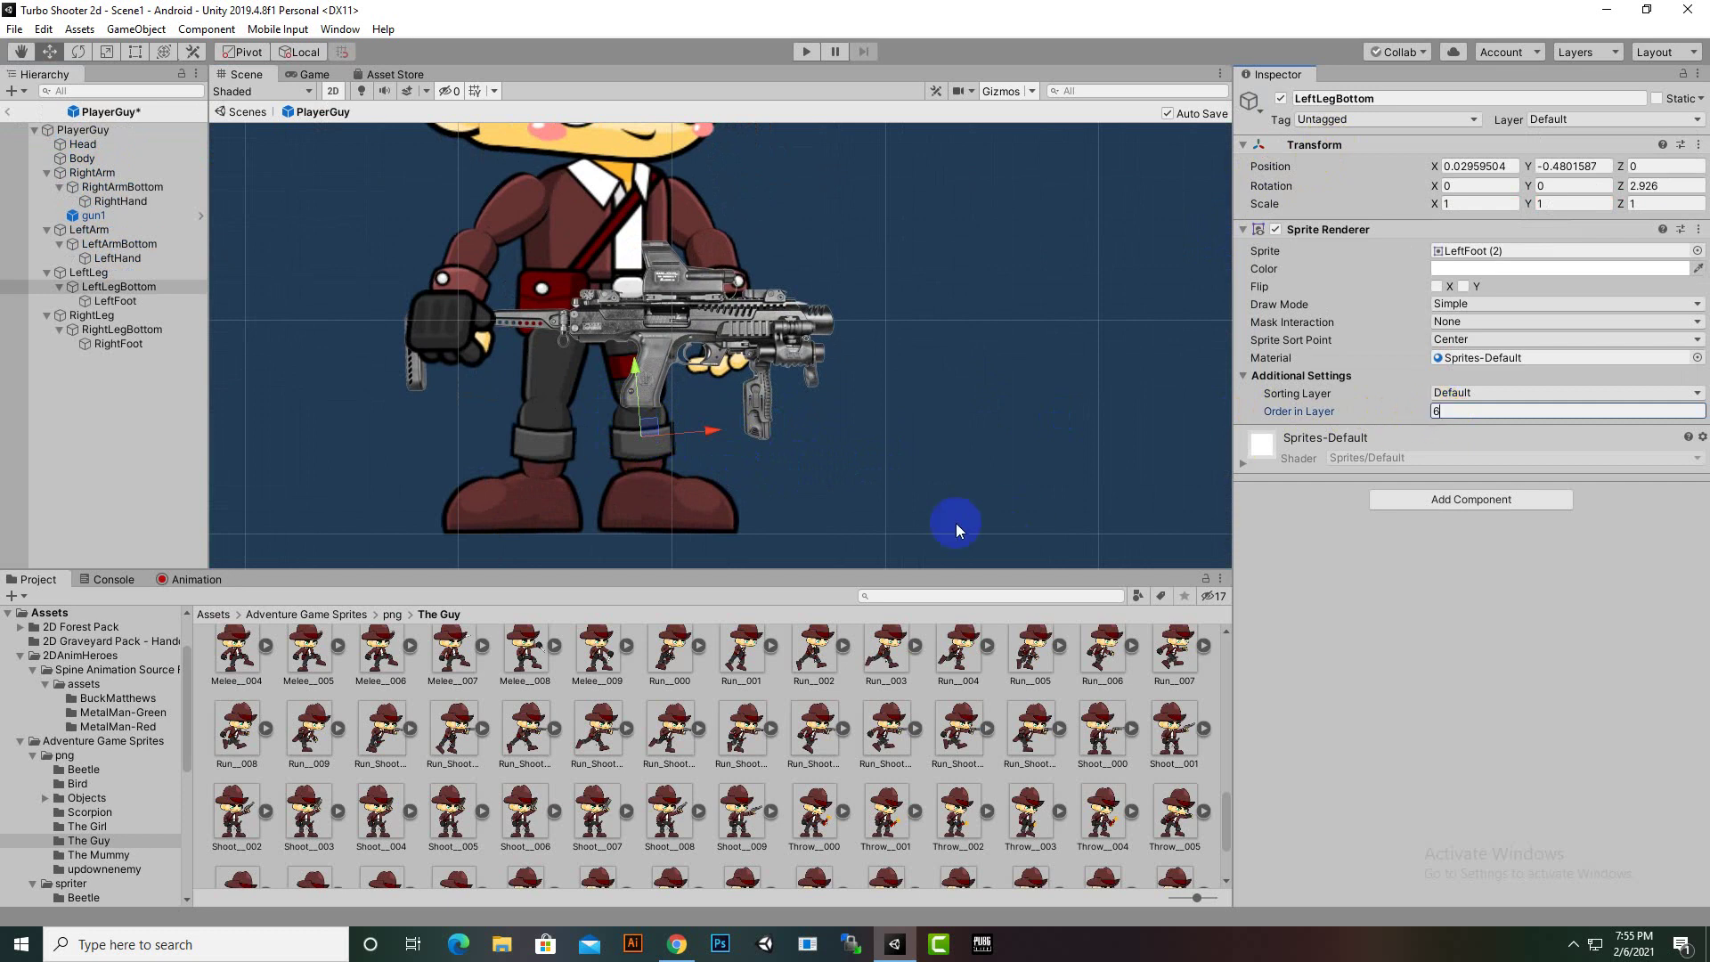
pyautogui.click(691, 504)
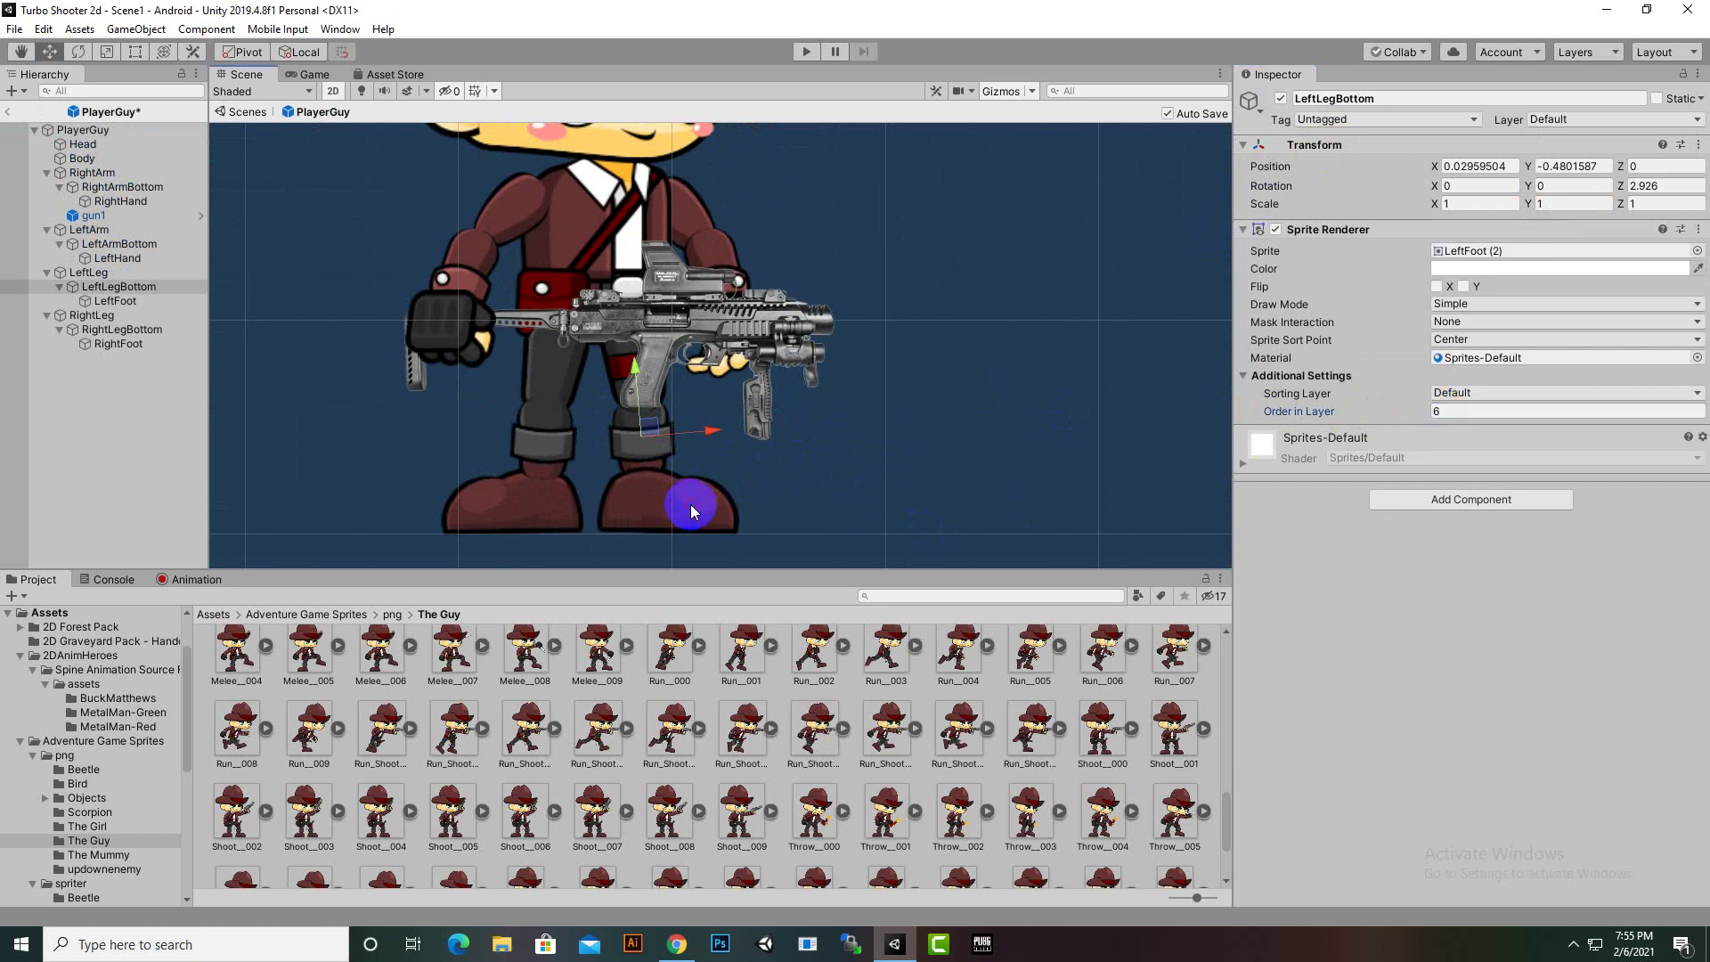
# Run the scene in the Game view to check PlayerGuy's animation and leg layering, and stop play mode
pyautogui.click(313, 74)
pyautogui.click(807, 52)
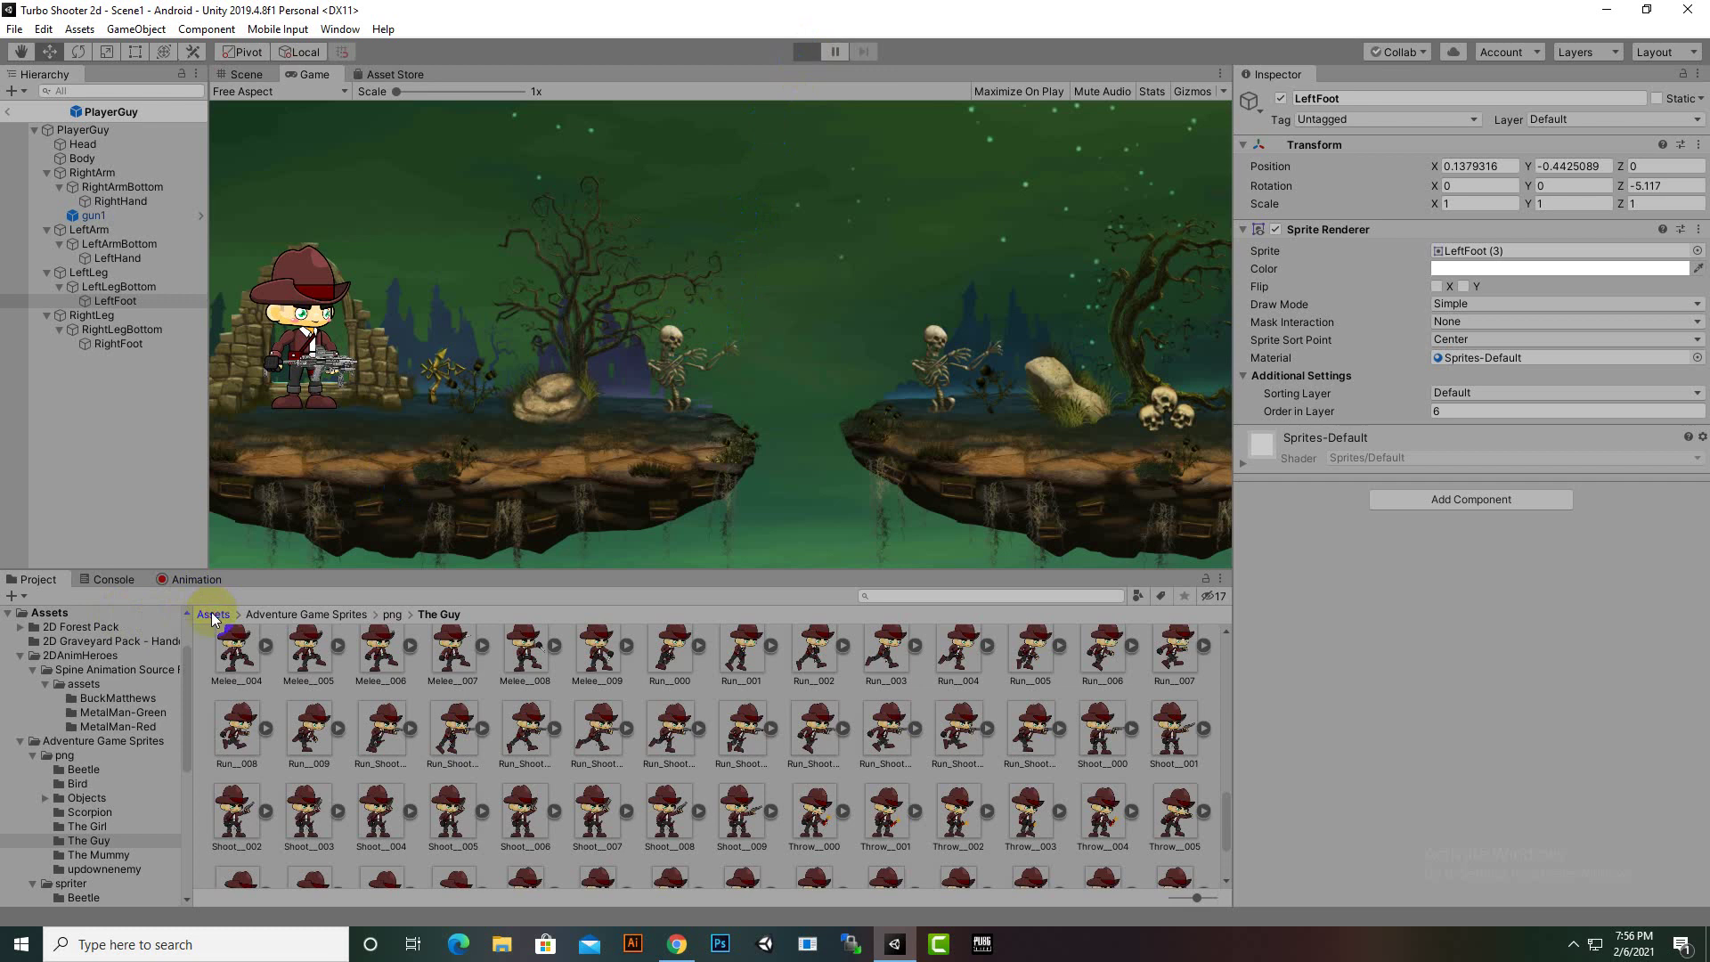
pyautogui.click(484, 498)
pyautogui.click(870, 360)
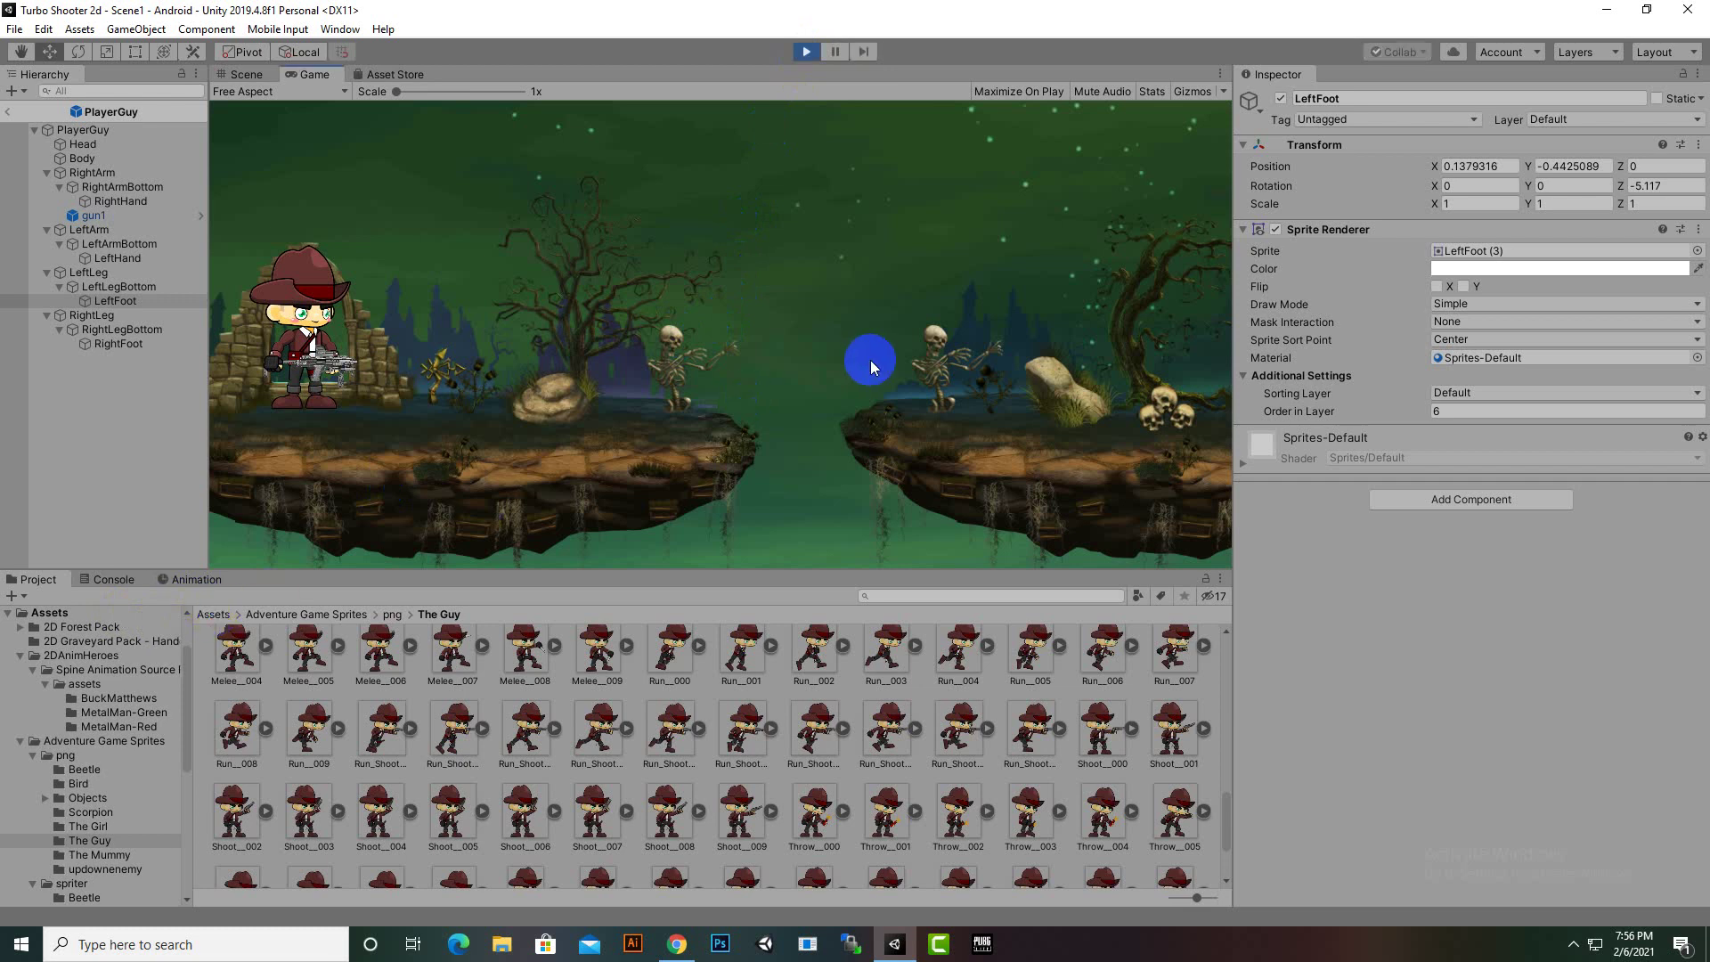
pyautogui.click(490, 392)
pyautogui.click(393, 397)
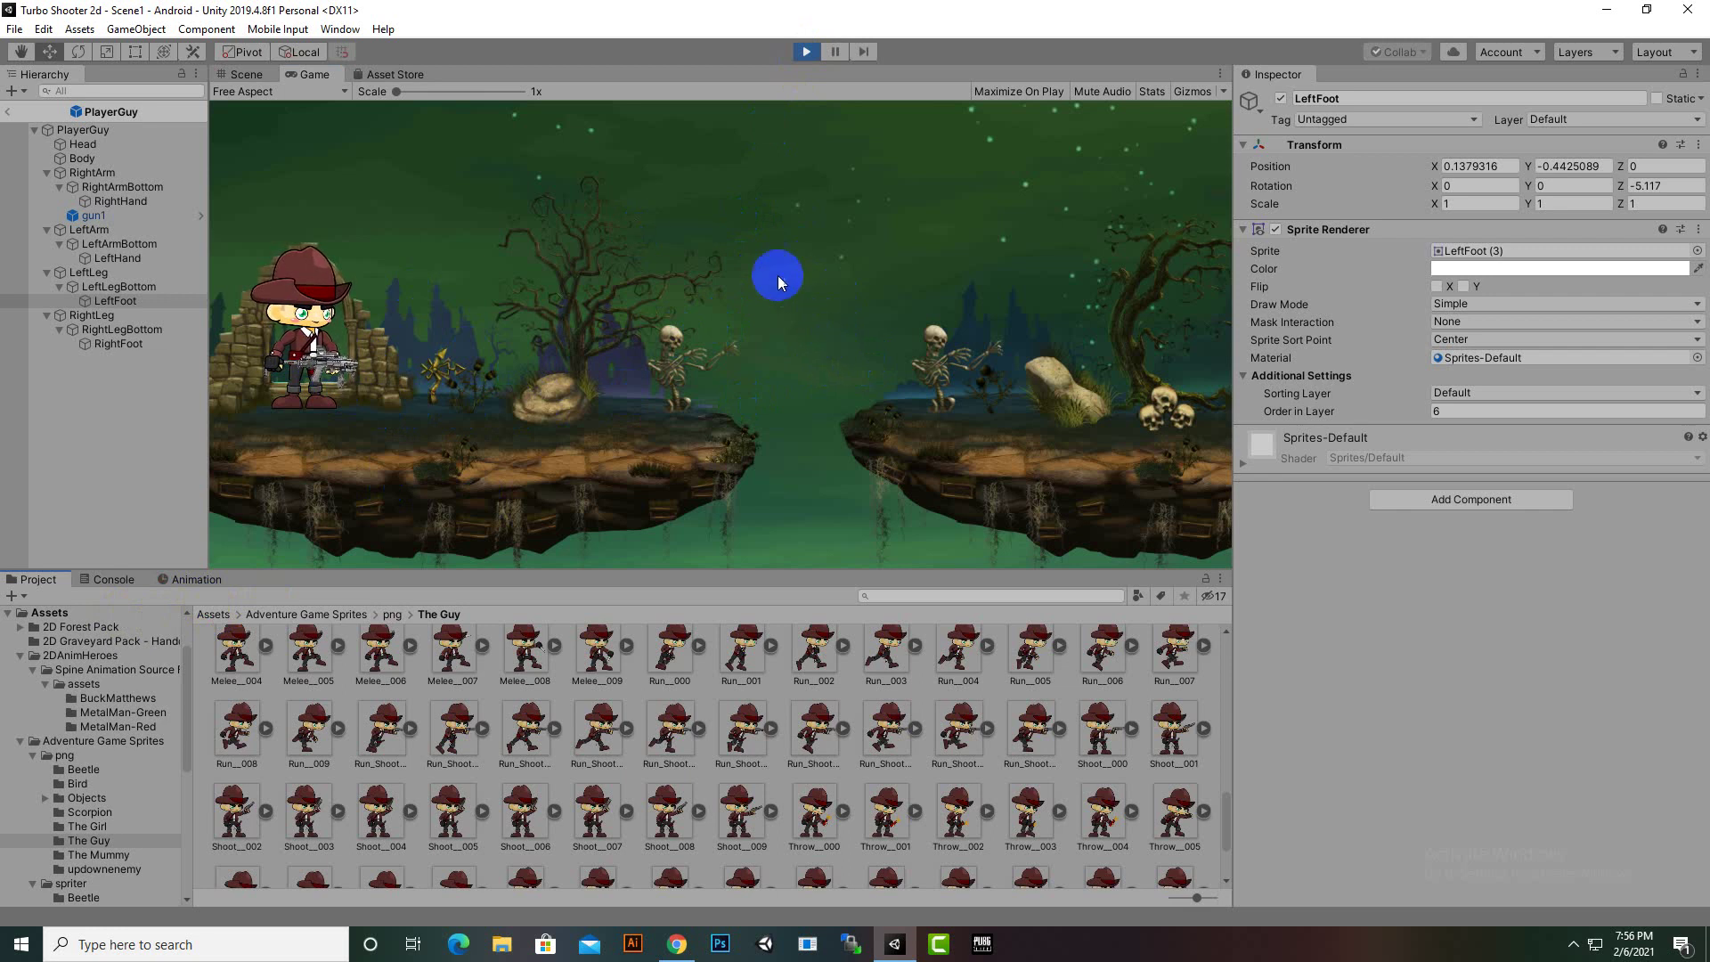
pyautogui.click(214, 617)
pyautogui.click(812, 53)
# Run the scene once more to recheck PlayerGuy's animation in the Game view, and exit play mode
pyautogui.click(812, 54)
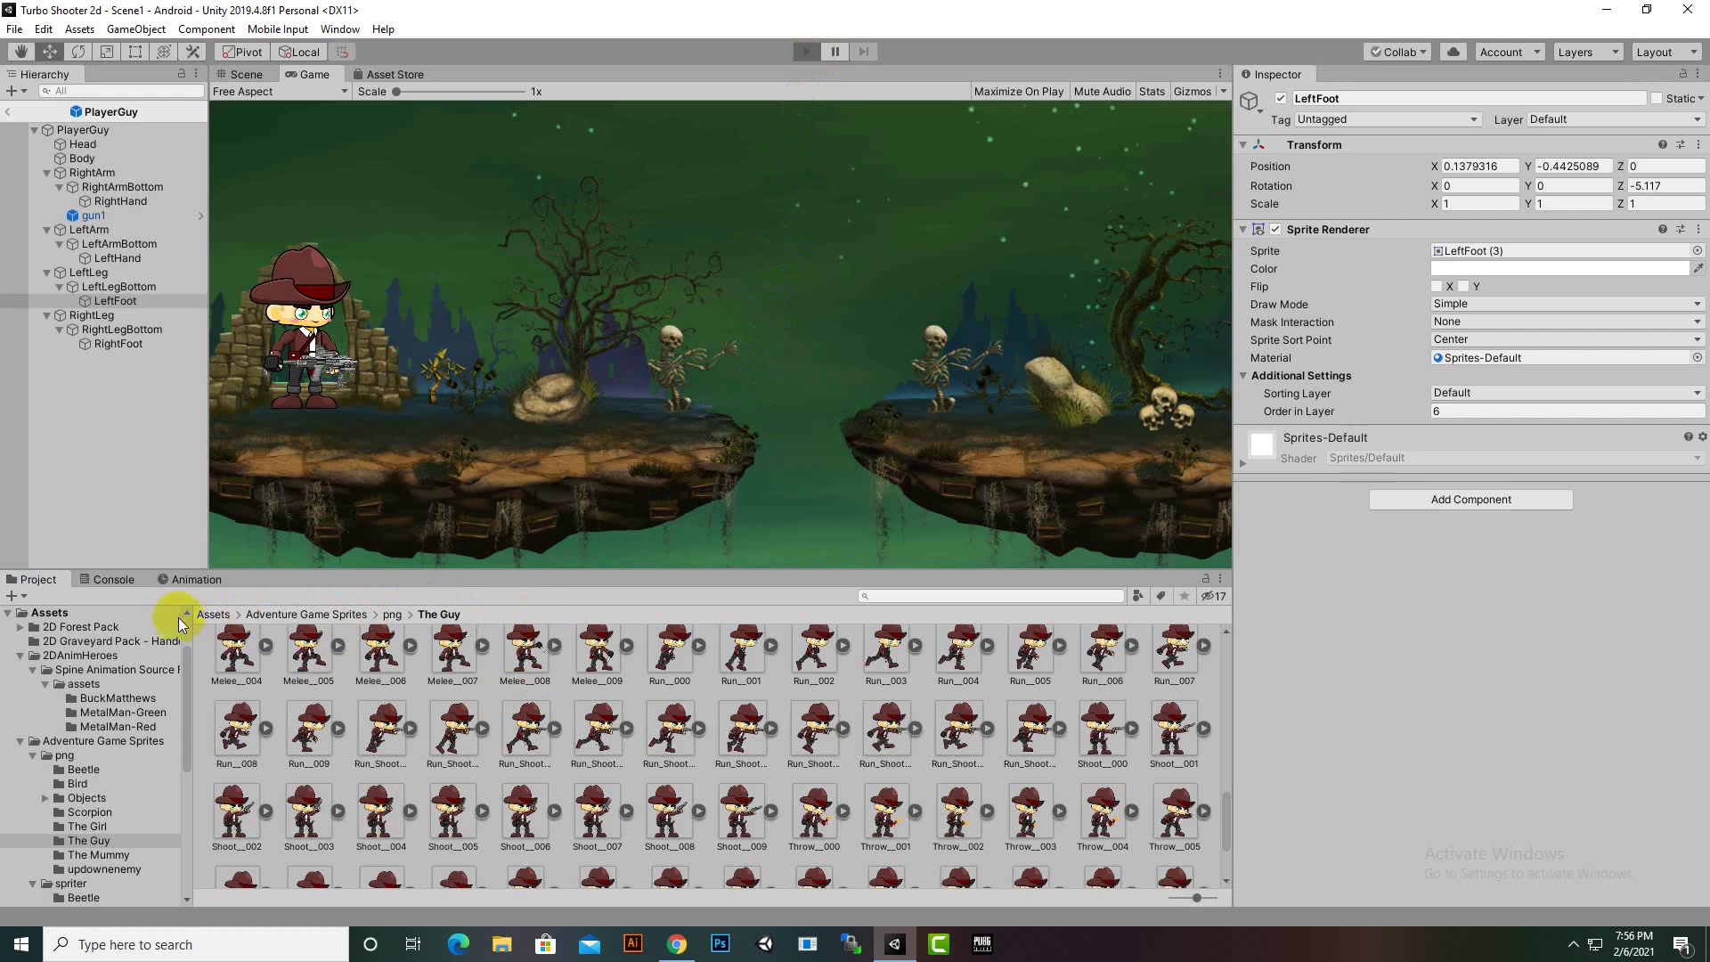
pyautogui.hotkey('ctrl', 'p')
pyautogui.click(705, 502)
pyautogui.click(800, 574)
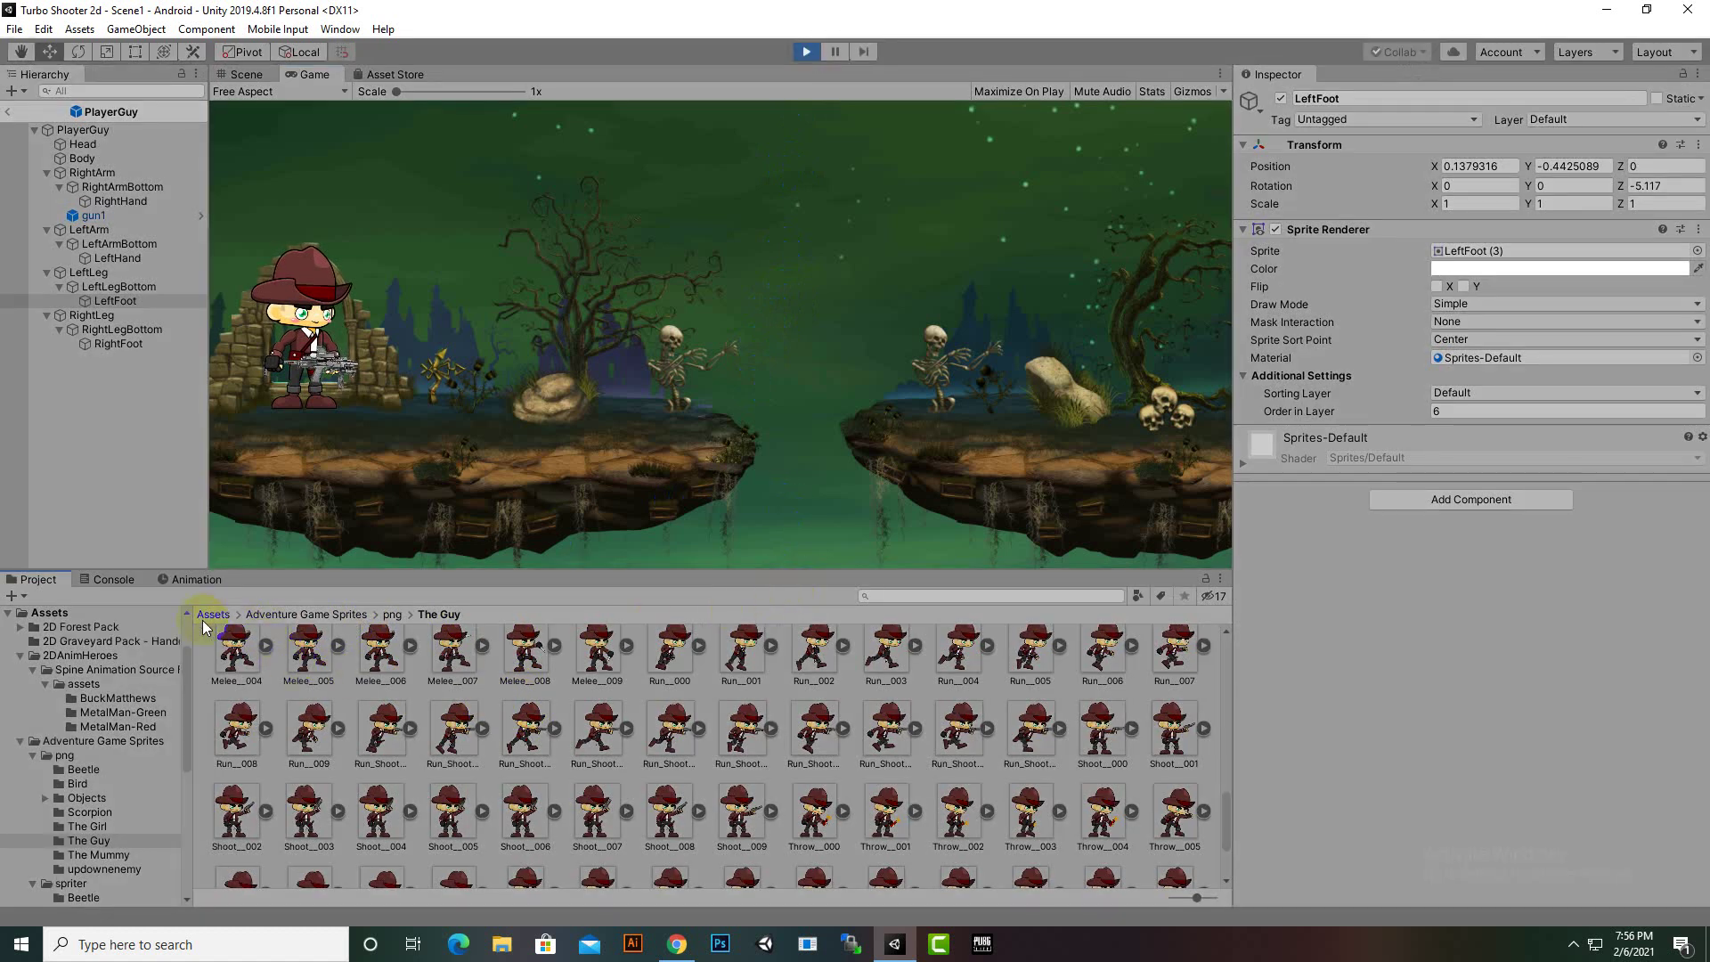
pyautogui.click(813, 210)
pyautogui.click(812, 53)
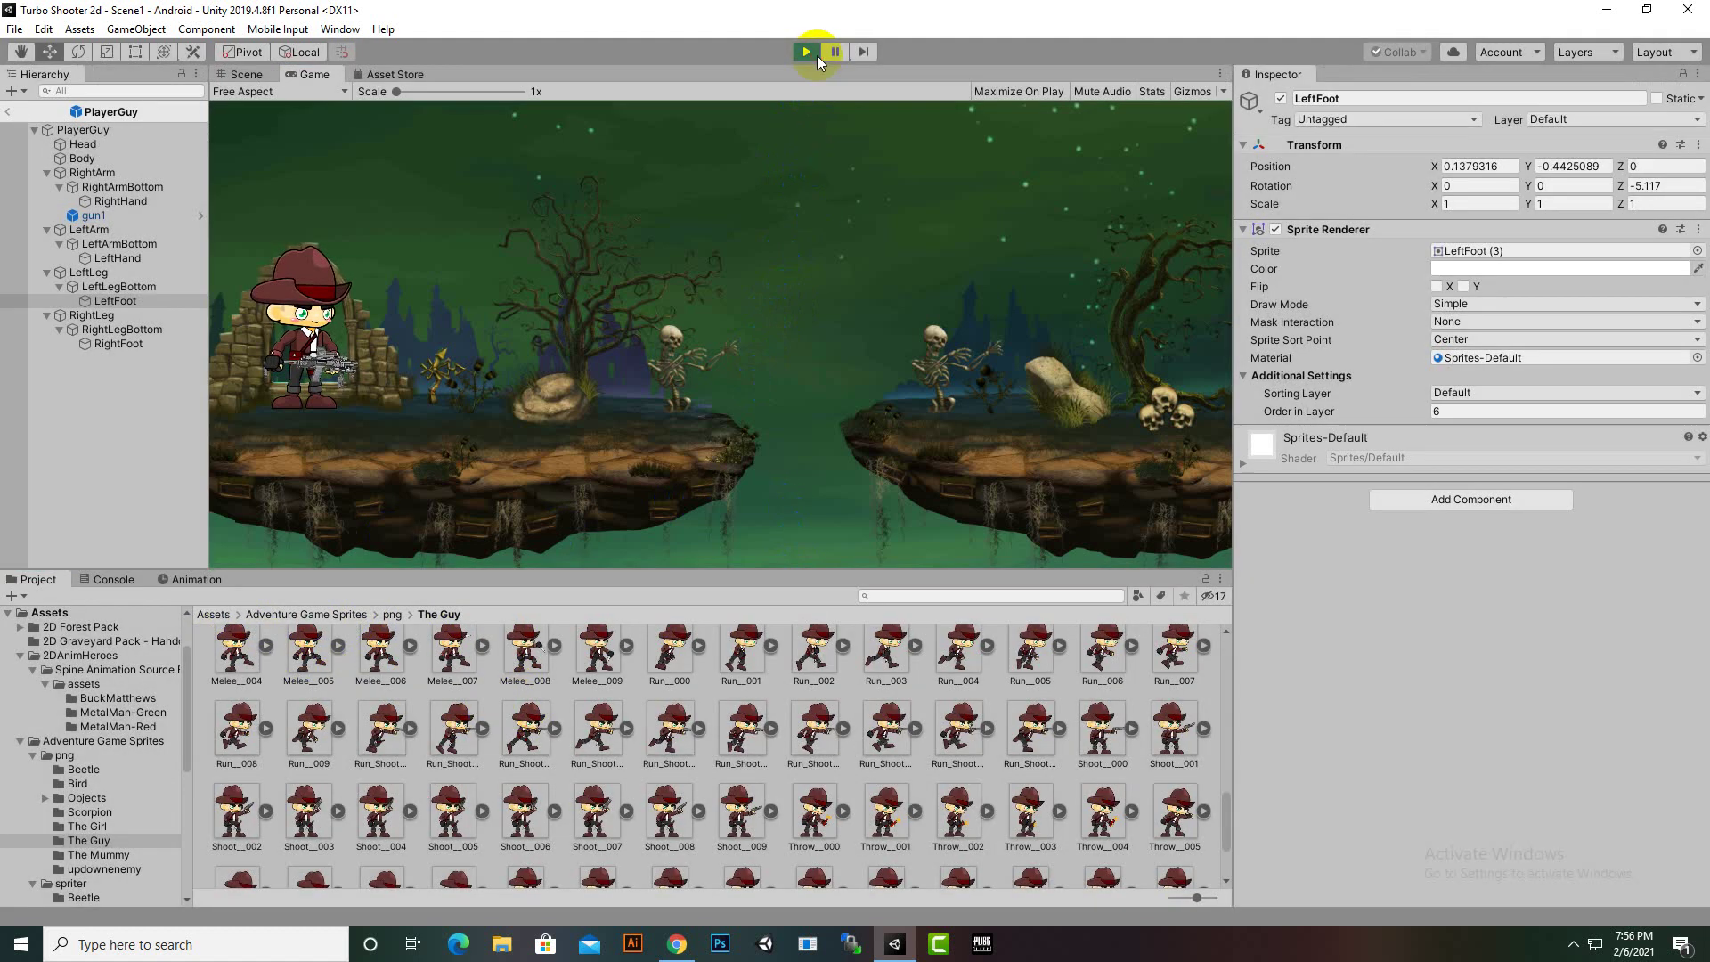
pyautogui.click(805, 233)
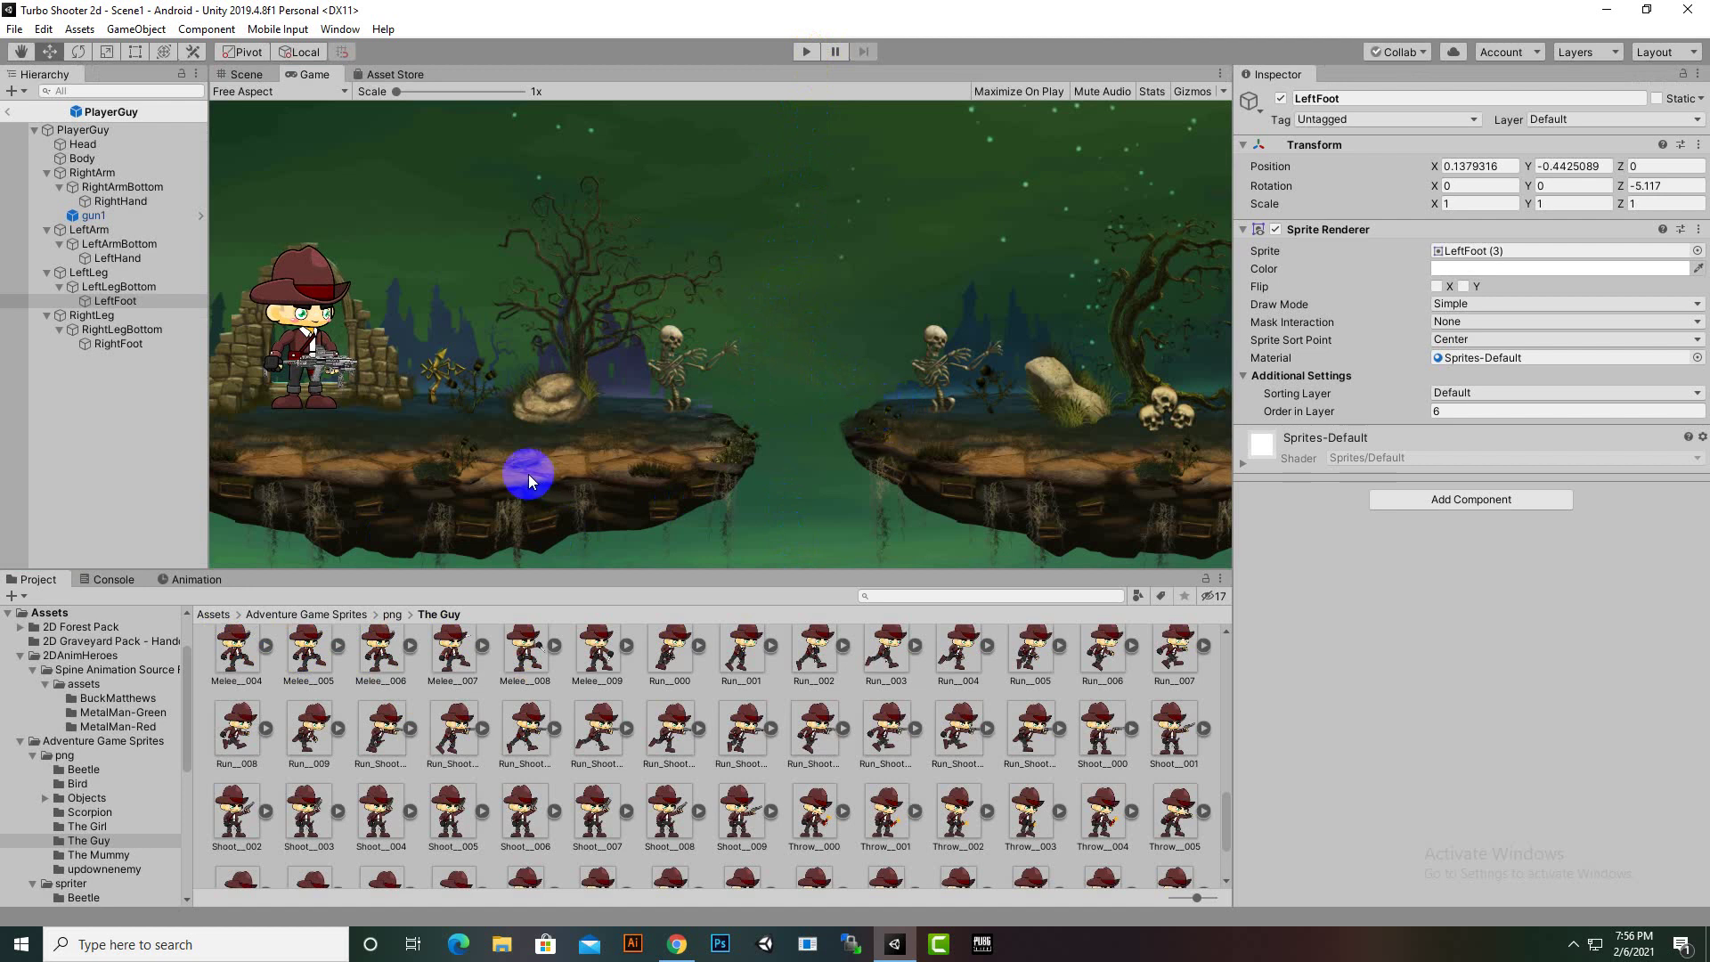
pyautogui.click(365, 378)
pyautogui.click(670, 513)
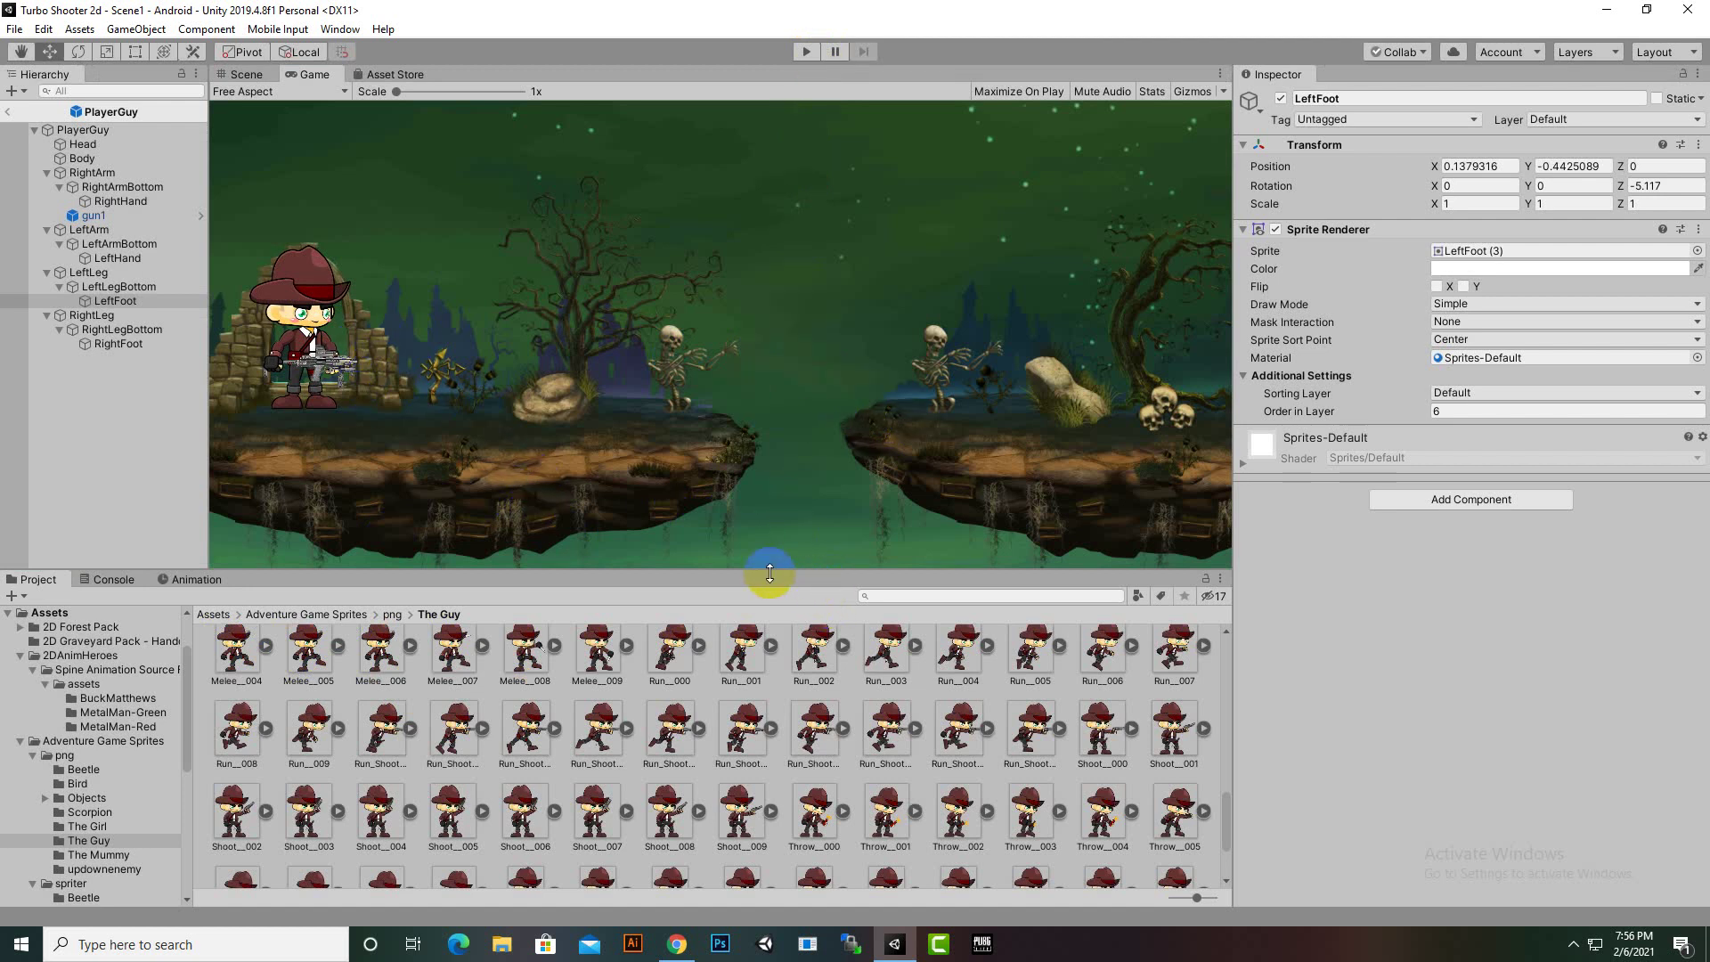